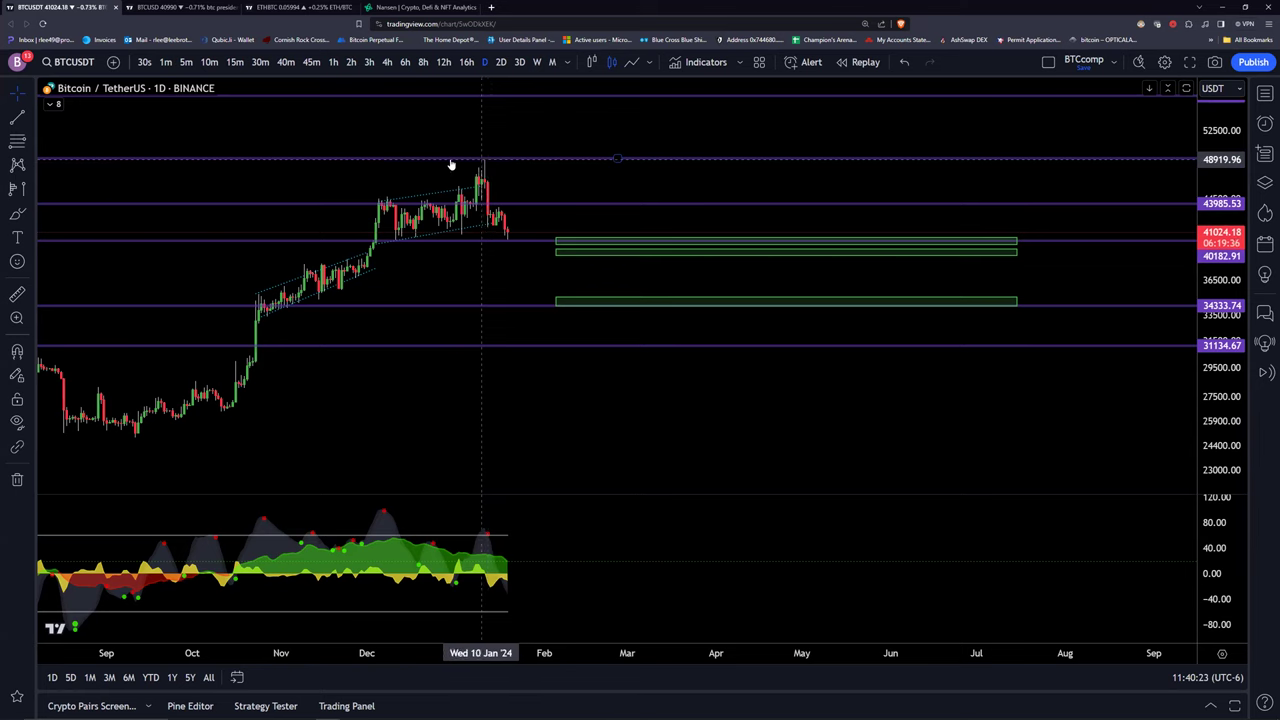
Examine the horizontal price levels and the green support zones ahead of price on the daily BTCUSDT chart.
{"action": "left_click", "coordinate": [170, 7]}
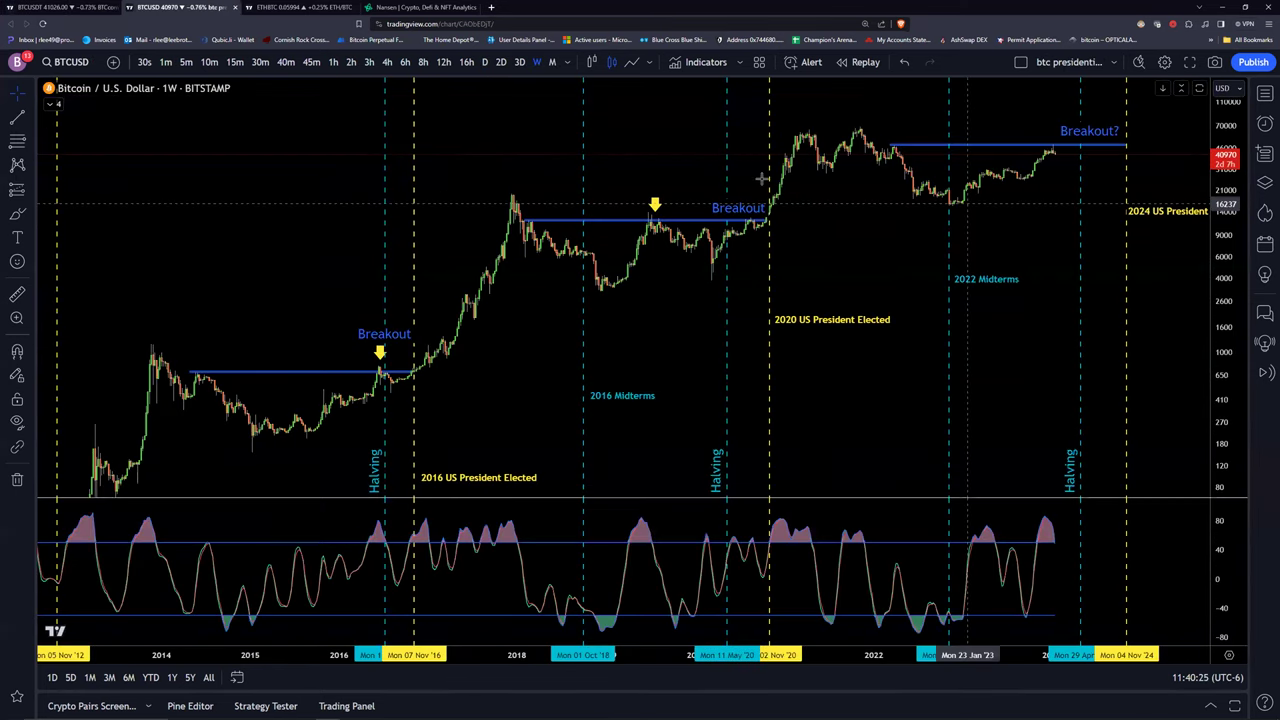
{"action": "left_click", "coordinate": [68, 6]}
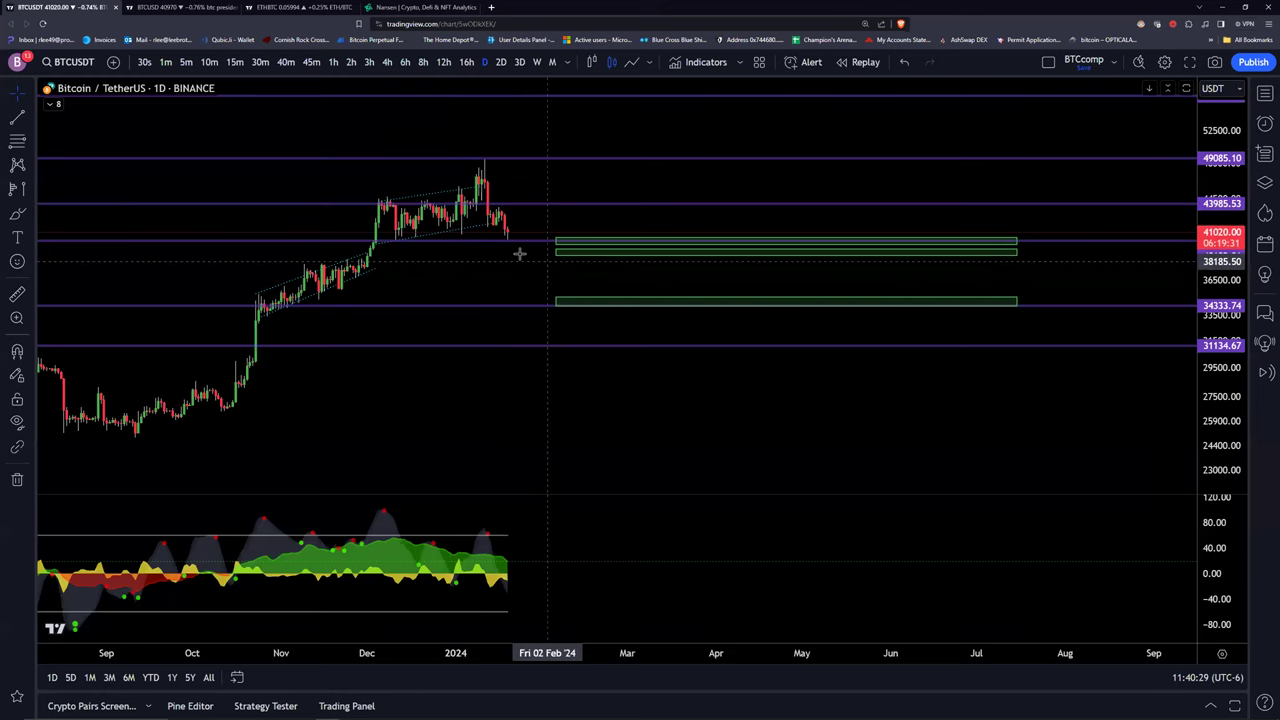
{"action": "left_click", "coordinate": [589, 254]}
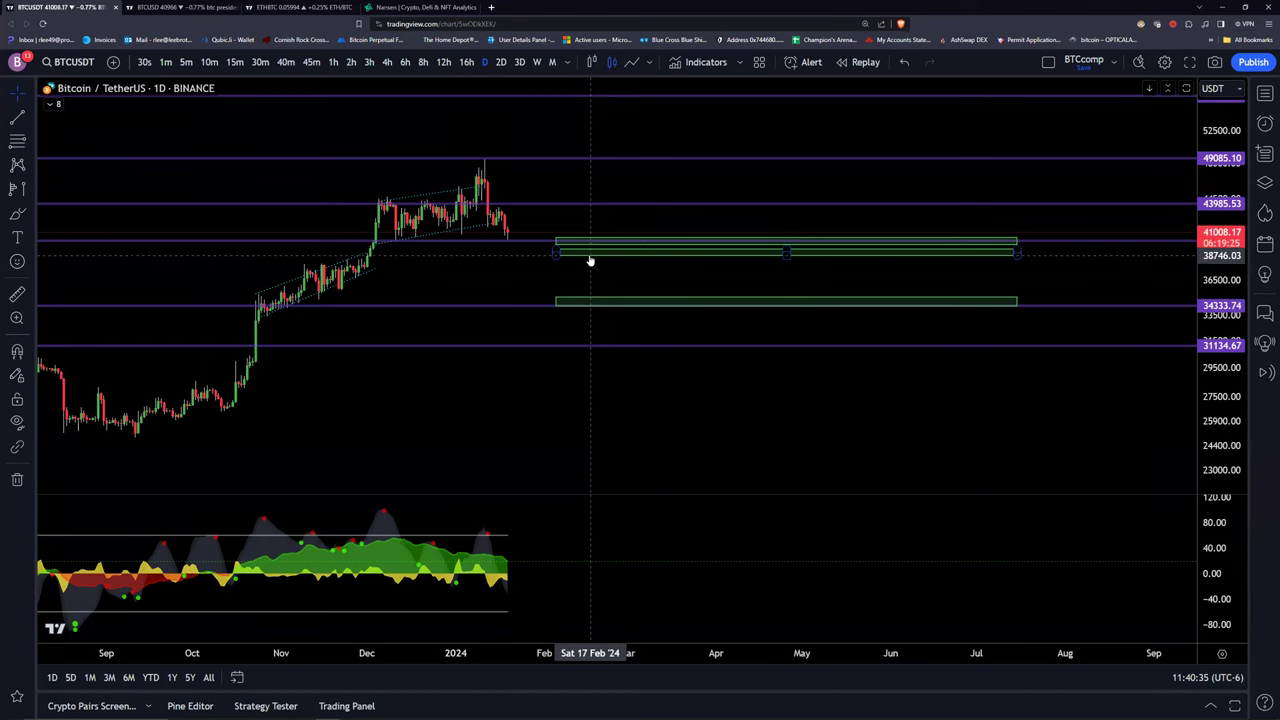
{"action": "scroll", "coordinate": [874, 297], "scroll_direction": "down", "scroll_amount": 6}
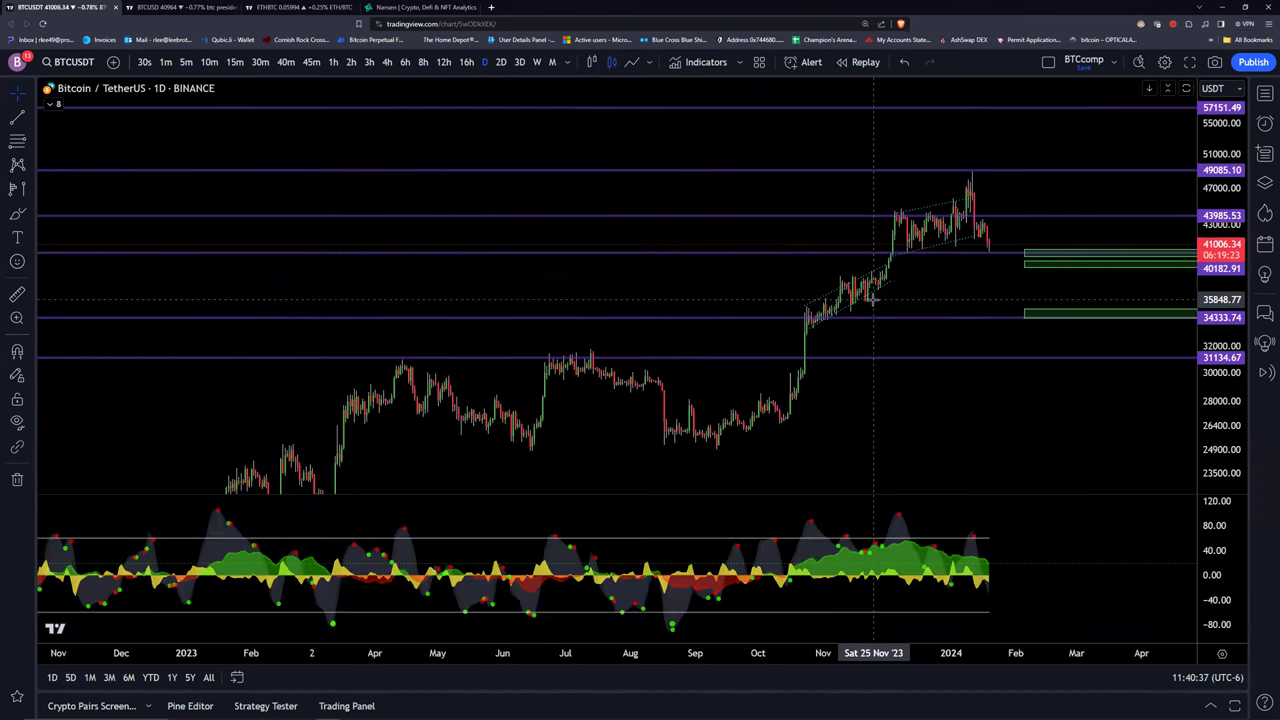
{"action": "scroll", "coordinate": [366, 275], "scroll_direction": "down", "scroll_amount": 2}
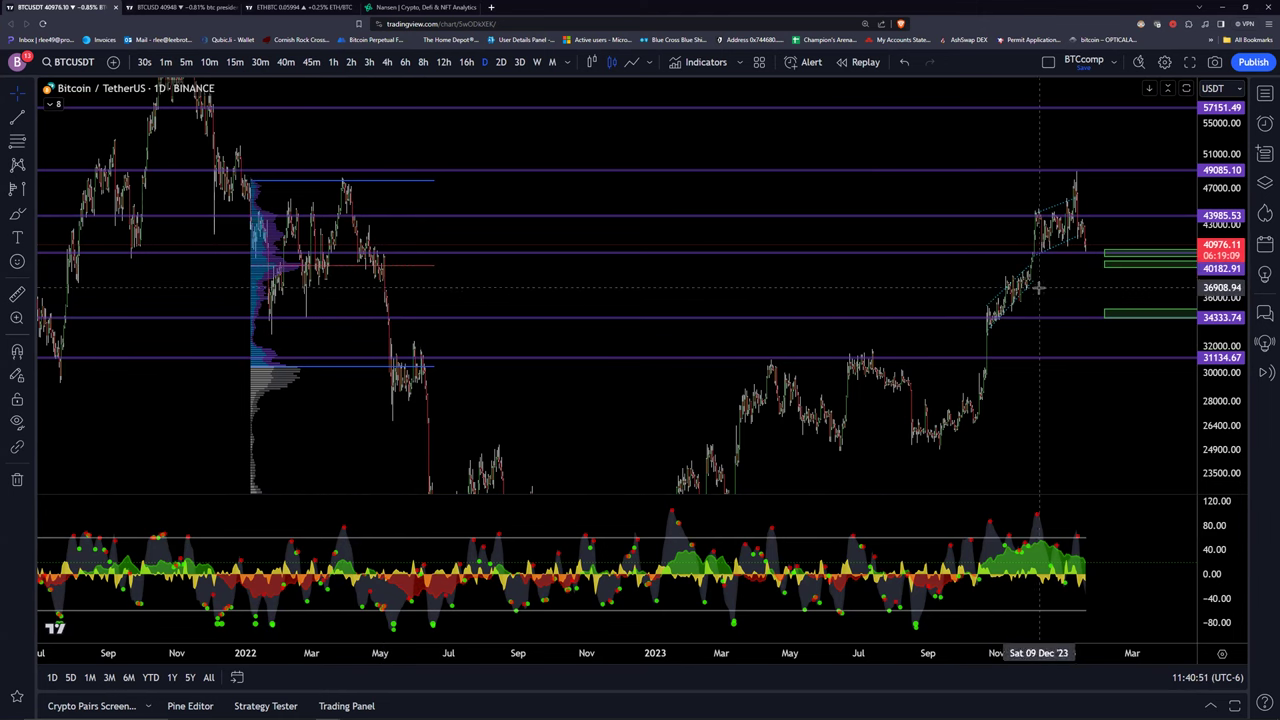
{"action": "left_click_drag", "start_coordinate": [1114, 268], "coordinate": [987, 268]}
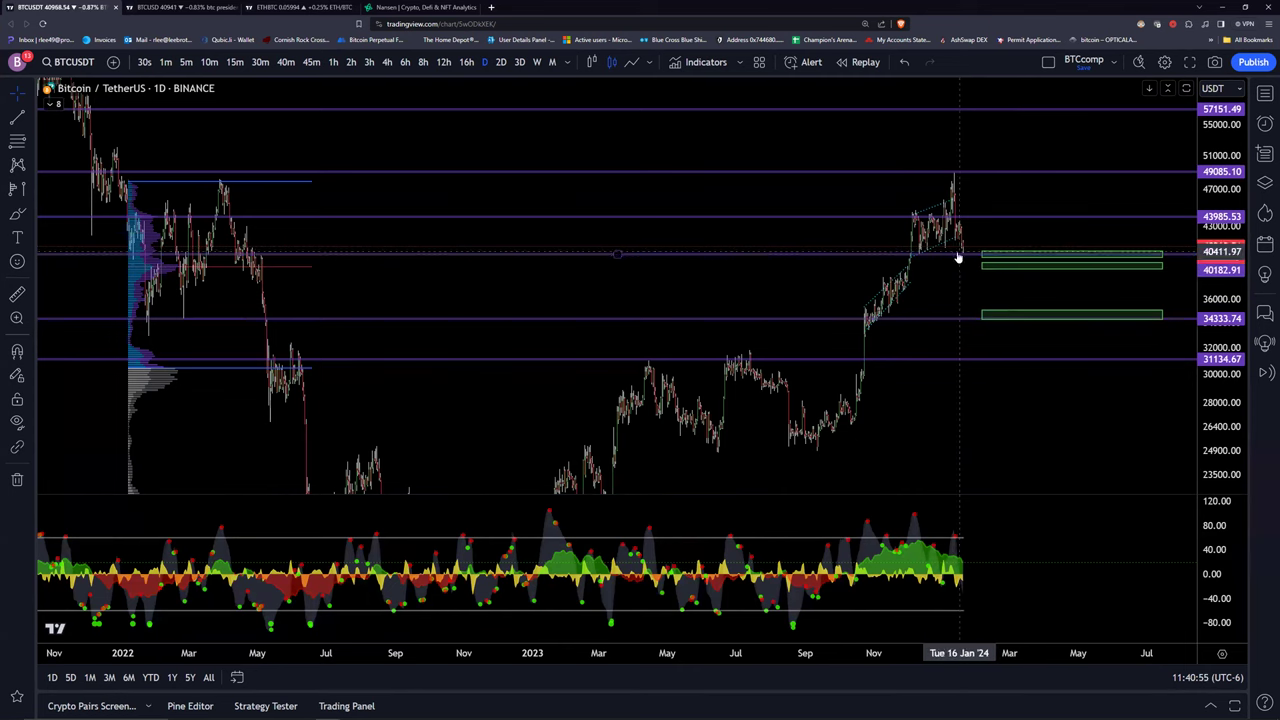
{"action": "left_click", "coordinate": [1025, 218]}
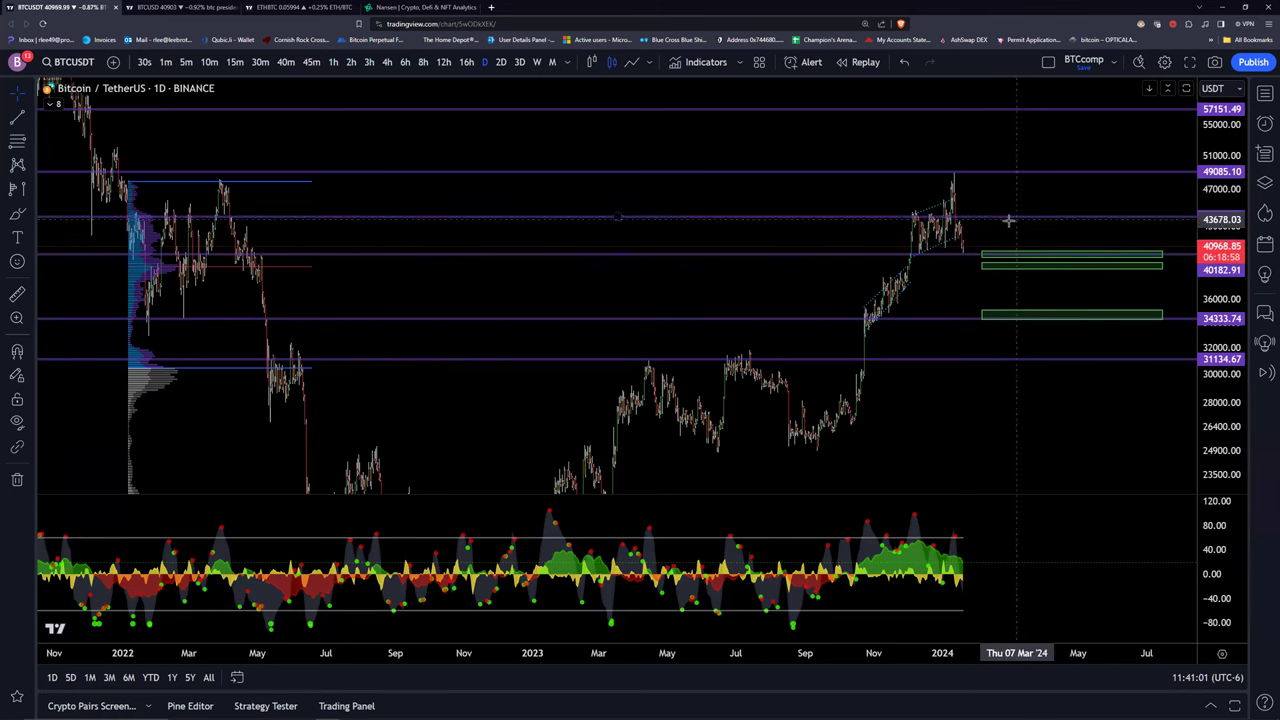
{"action": "left_click", "coordinate": [1054, 316]}
{"action": "left_click", "coordinate": [1048, 320]}
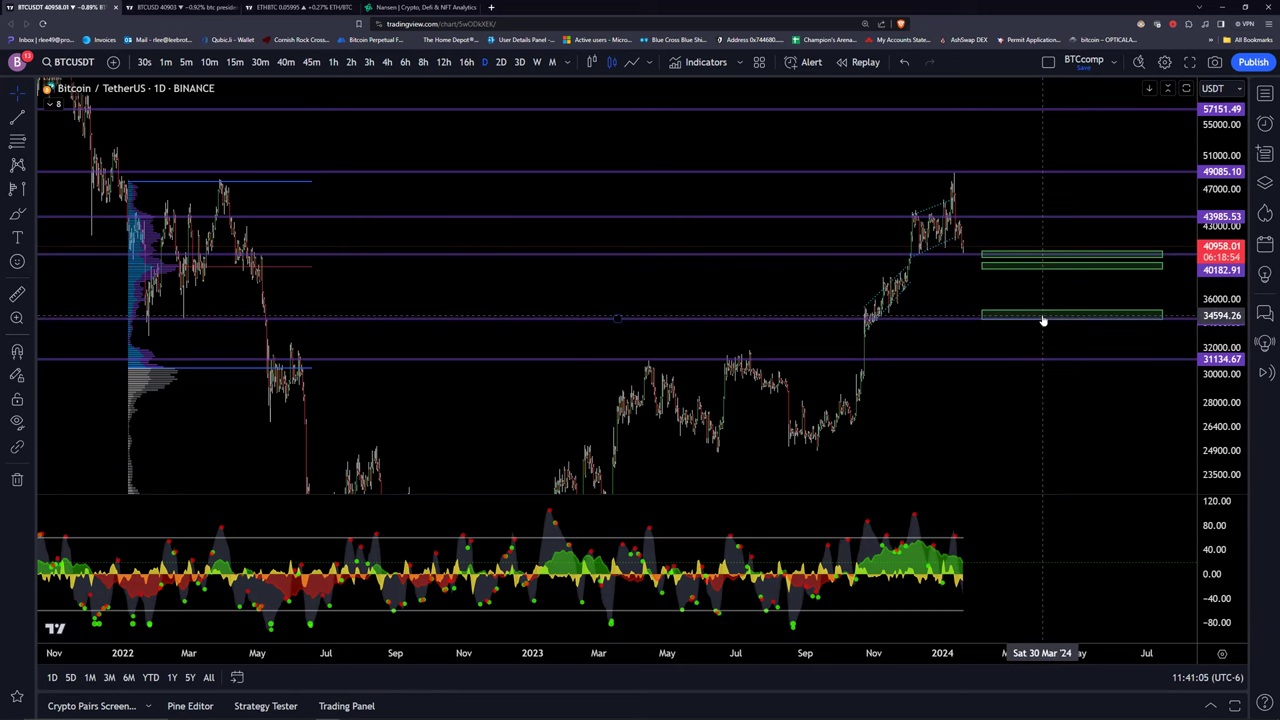
{"action": "left_click", "coordinate": [1051, 264]}
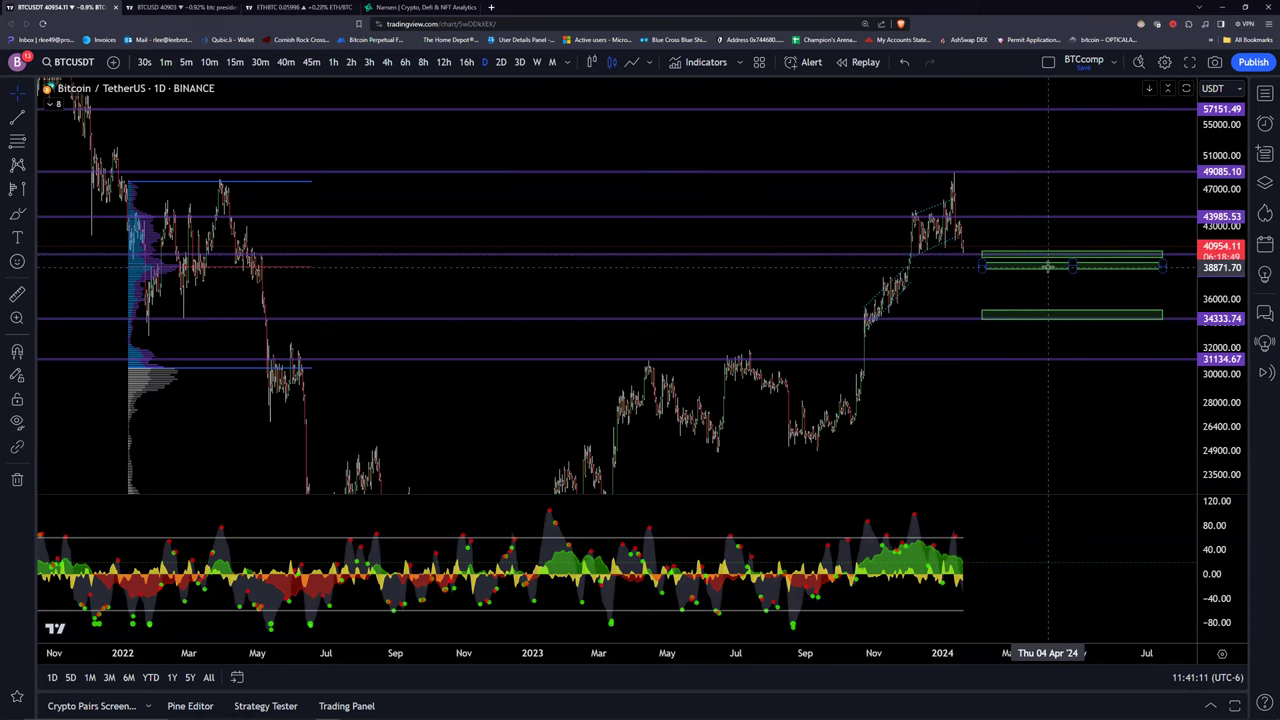
{"action": "left_click", "coordinate": [1061, 258]}
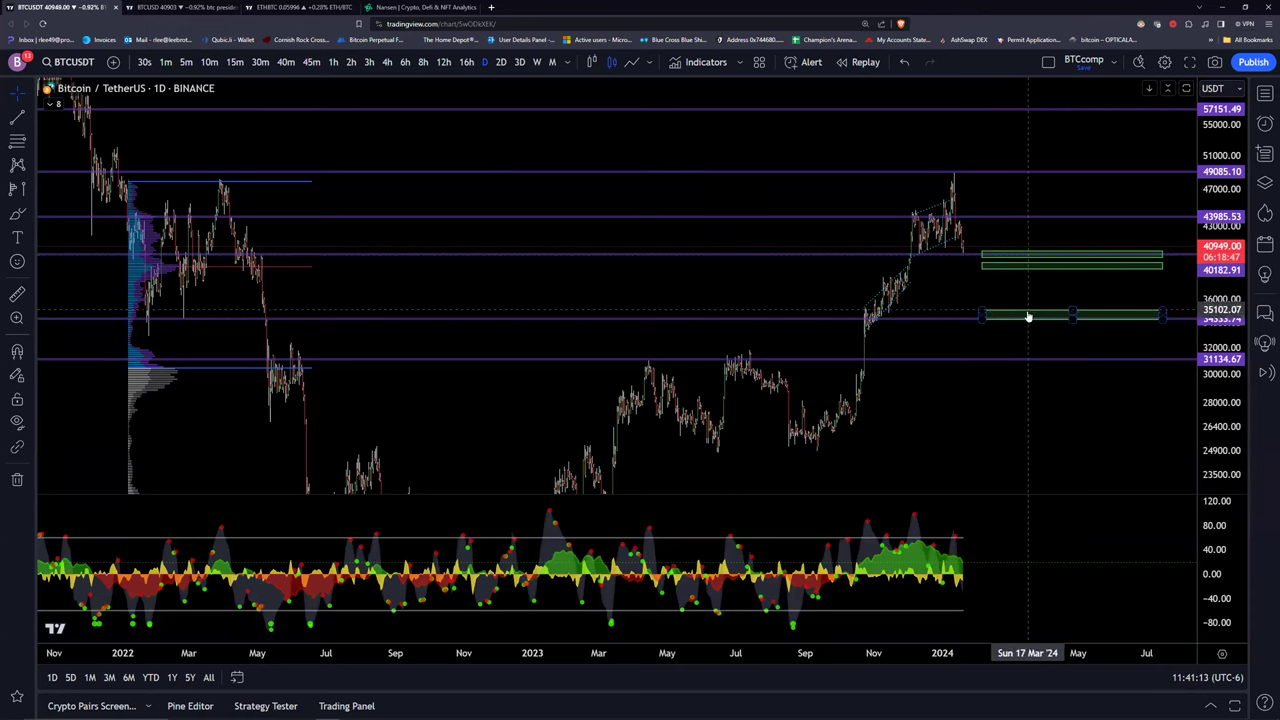
{"action": "left_click", "coordinate": [1052, 259]}
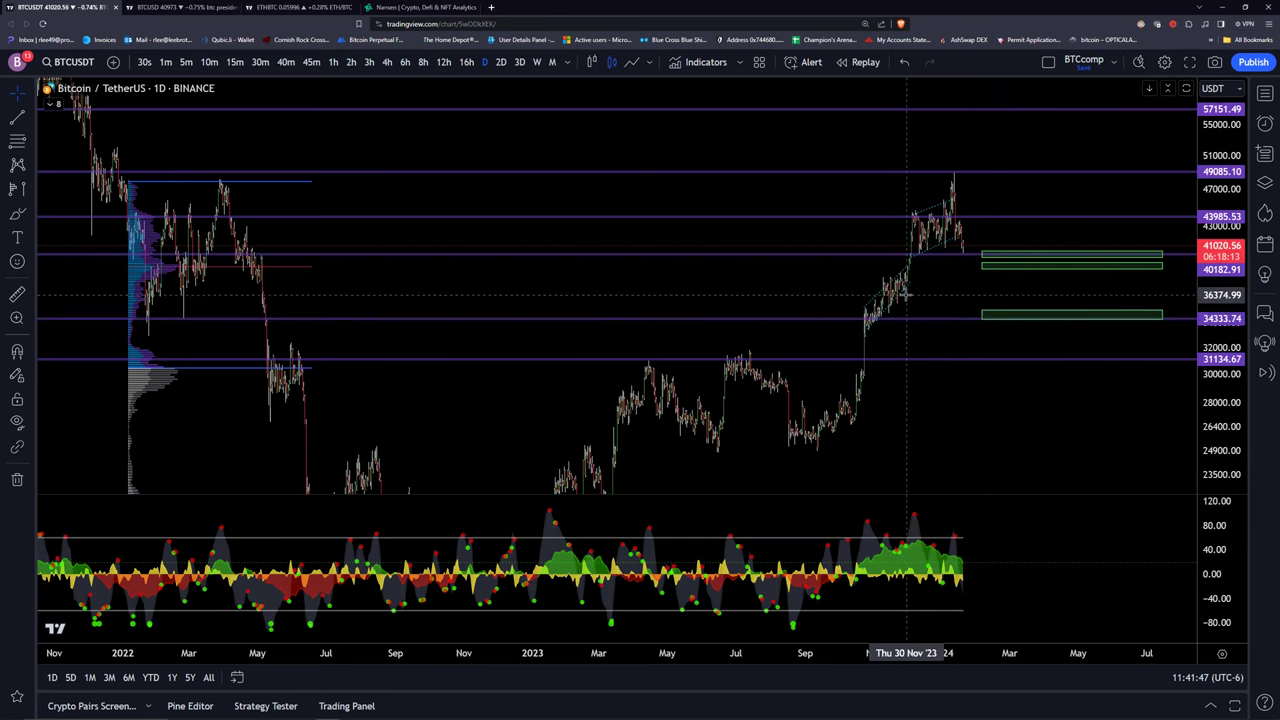
Review the 2022–2023 price history and its volume profile against the horizontal levels on the daily BTCUSDT chart.
{"action": "left_click_drag", "start_coordinate": [794, 323], "coordinate": [916, 225]}
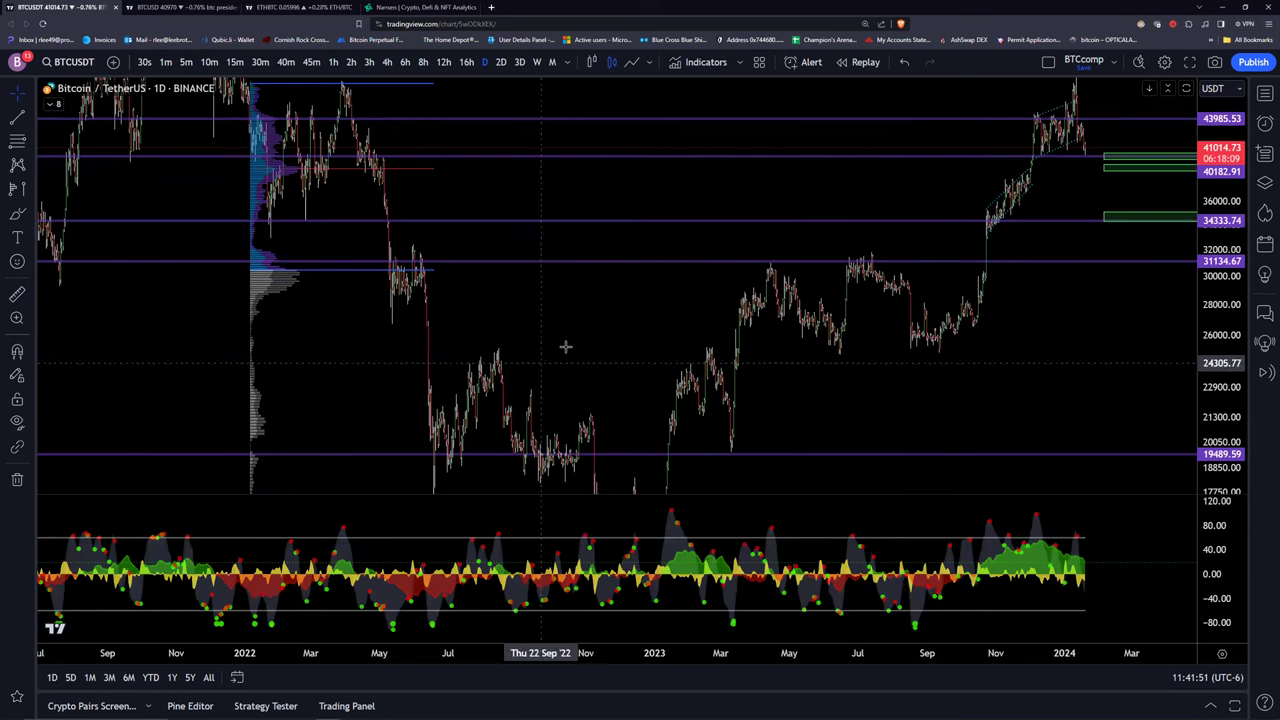
{"action": "left_click_drag", "start_coordinate": [564, 242], "coordinate": [619, 264]}
{"action": "left_click_drag", "start_coordinate": [483, 325], "coordinate": [523, 323]}
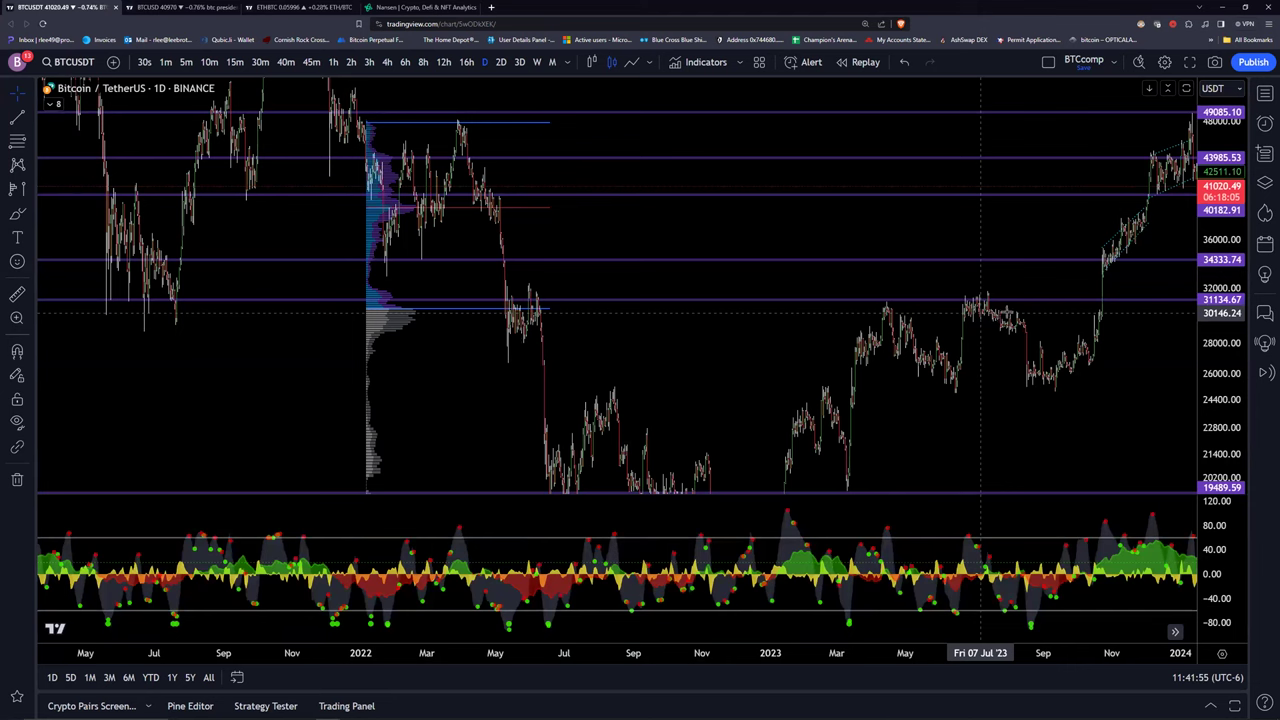
{"action": "left_click_drag", "start_coordinate": [1048, 275], "coordinate": [918, 297]}
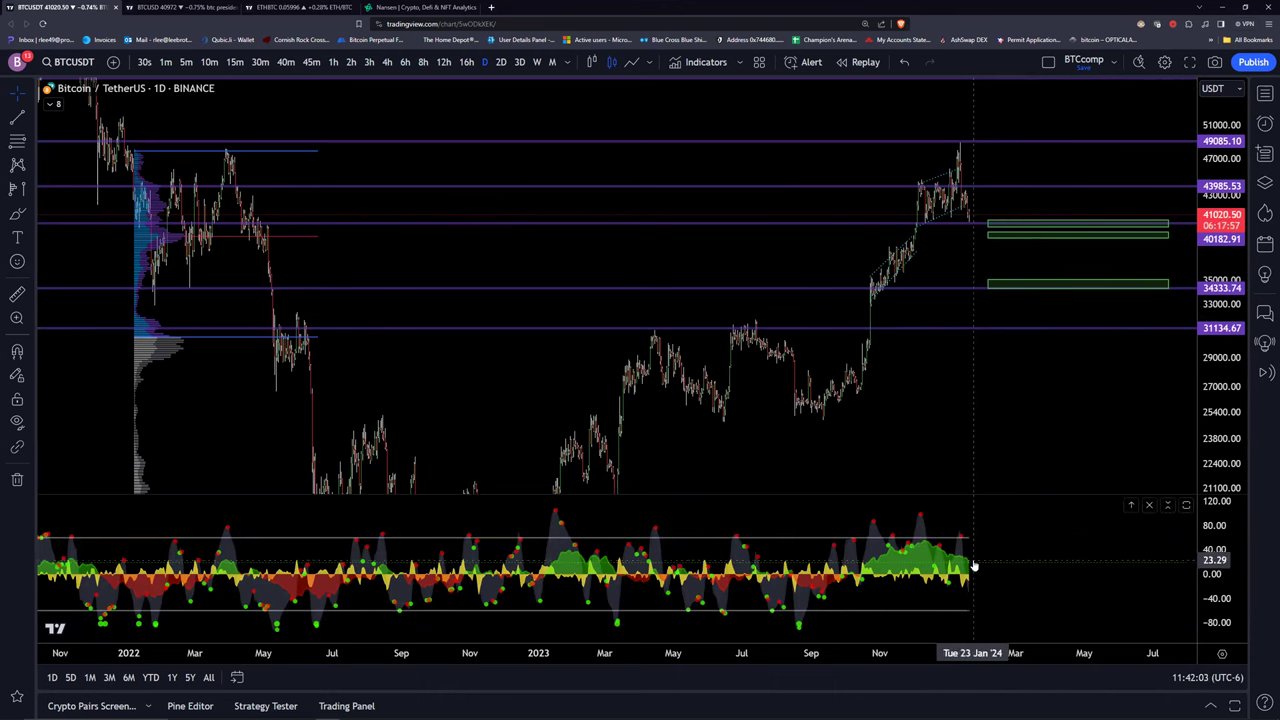
{"action": "left_click_drag", "start_coordinate": [953, 213], "coordinate": [880, 255]}
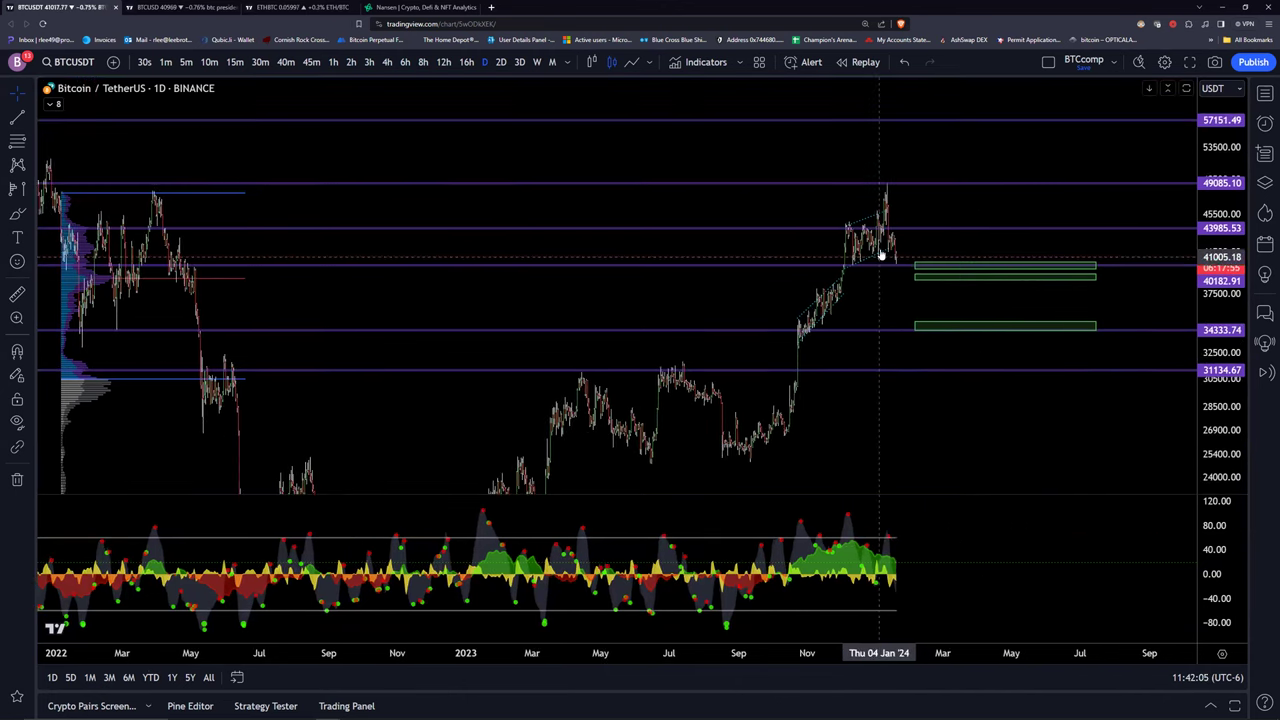
Measure the percentage drop from the recent high near the 49085.10 line to the 40182.91 line with Price Range.
{"action": "scroll", "coordinate": [745, 186], "scroll_direction": "up", "scroll_amount": 3}
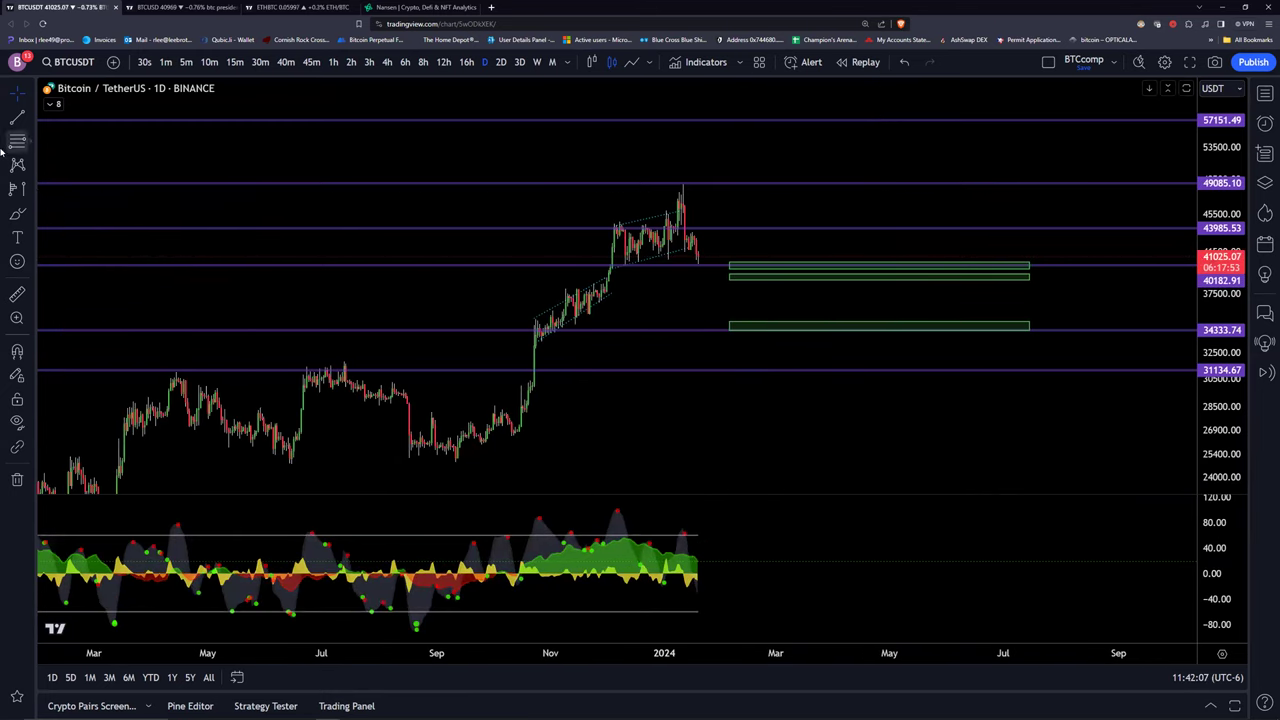
{"action": "left_click", "coordinate": [29, 190]}
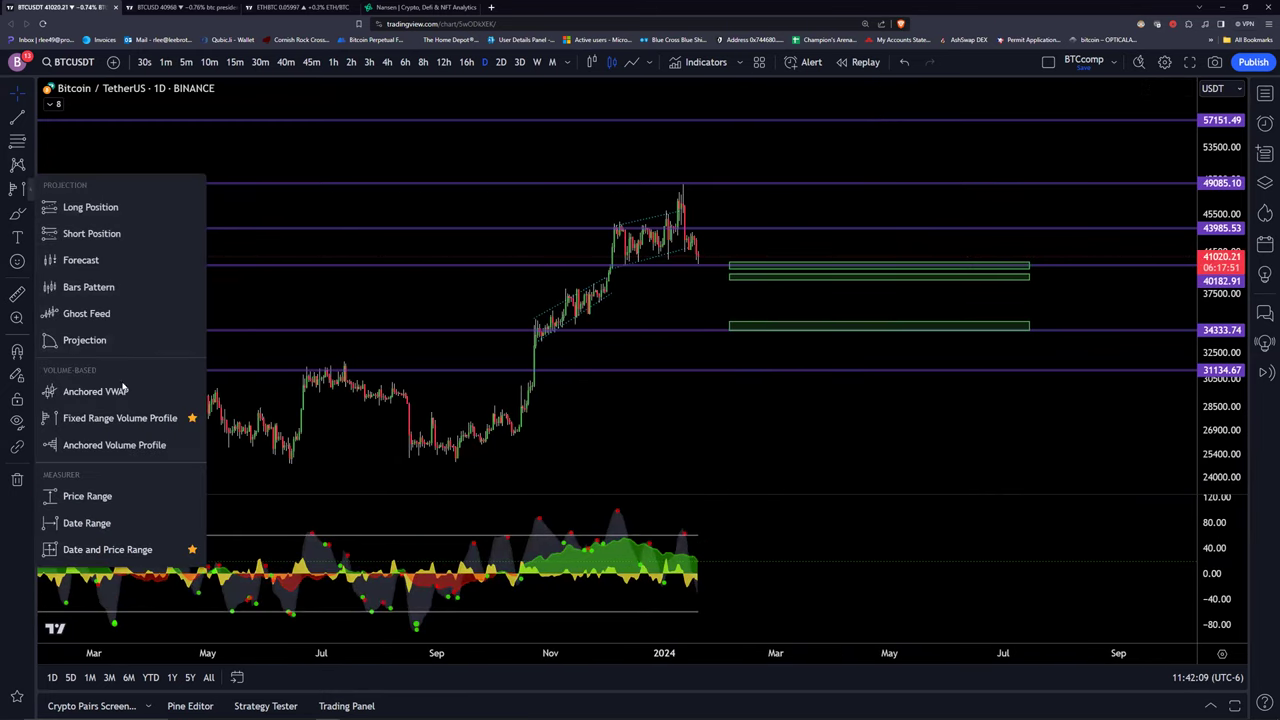
{"action": "left_click", "coordinate": [107, 496]}
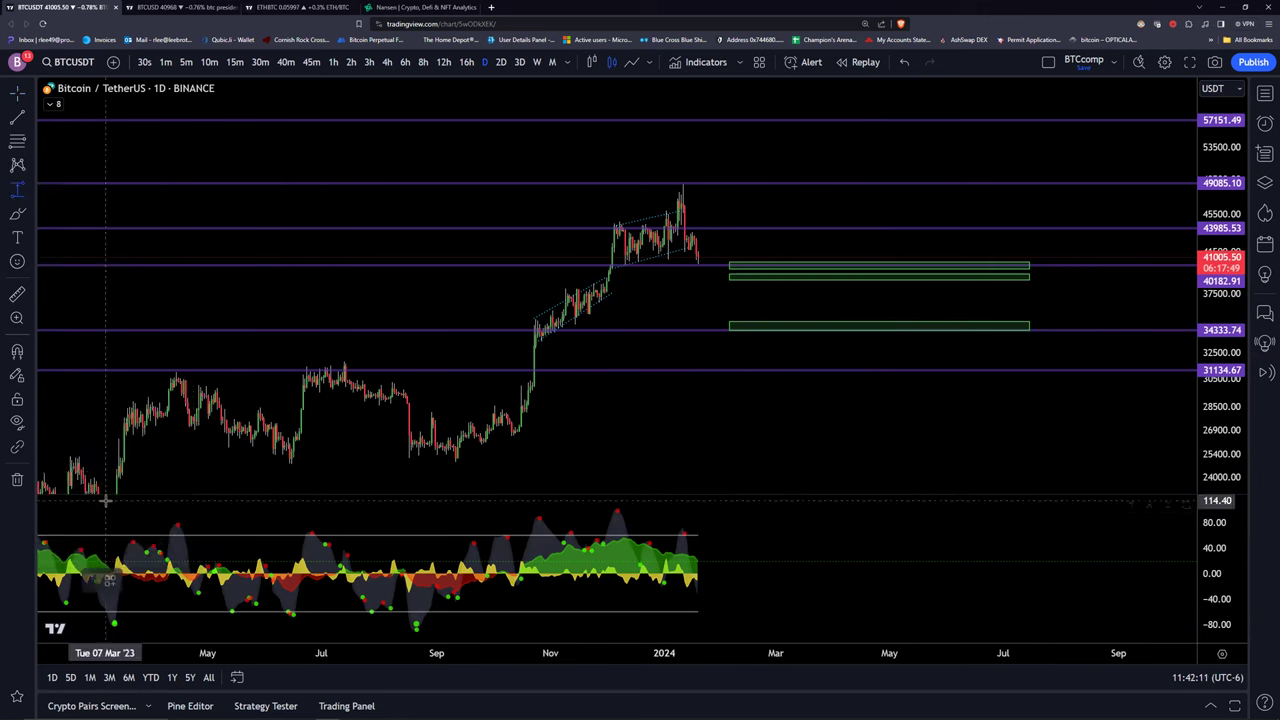
{"action": "left_click", "coordinate": [718, 183]}
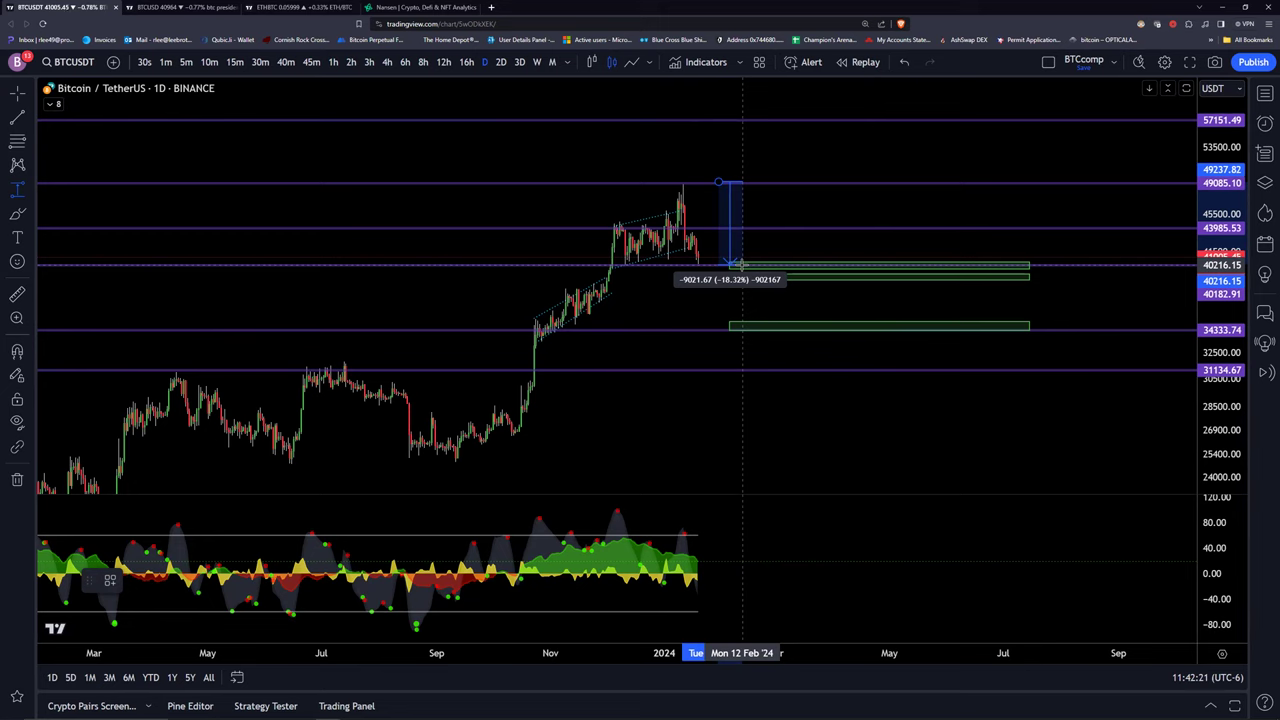
{"action": "key", "text": "Escape"}
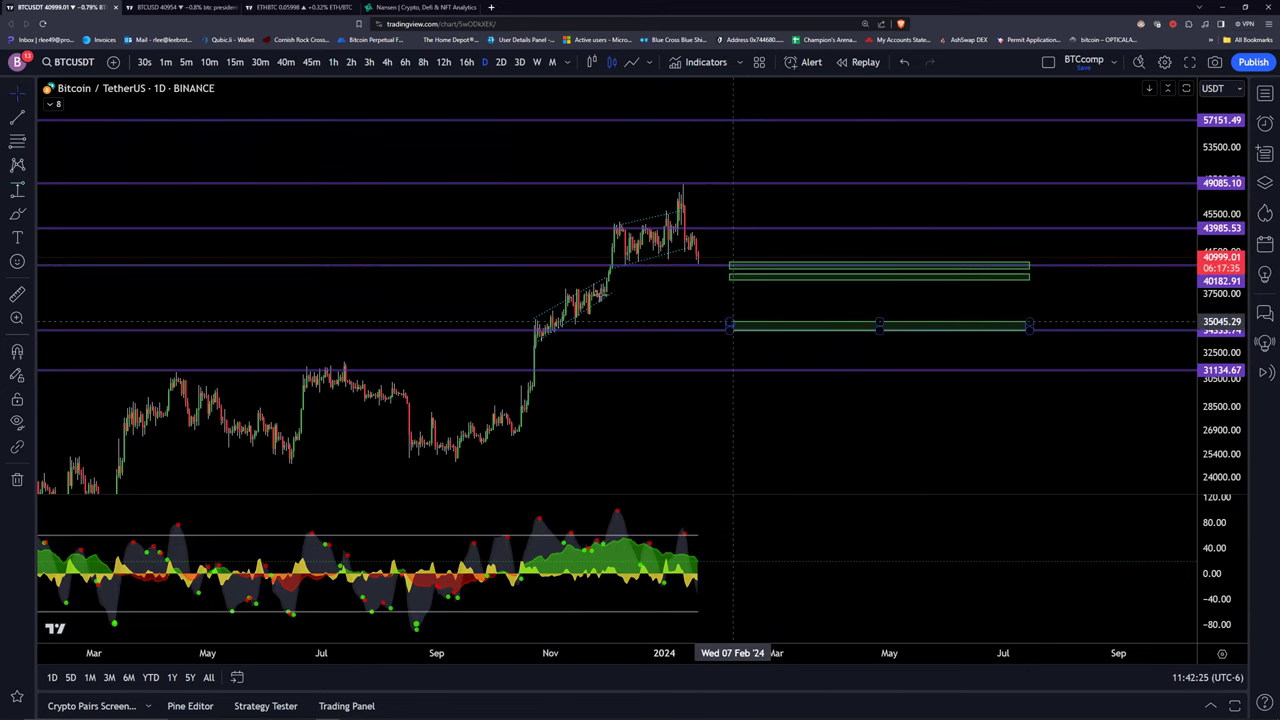
Measure the drop from the recent high past the lowest green zone to just above the 31134.67 line, and clear the measurement.
{"action": "left_click", "coordinate": [707, 184], "text": "shift"}
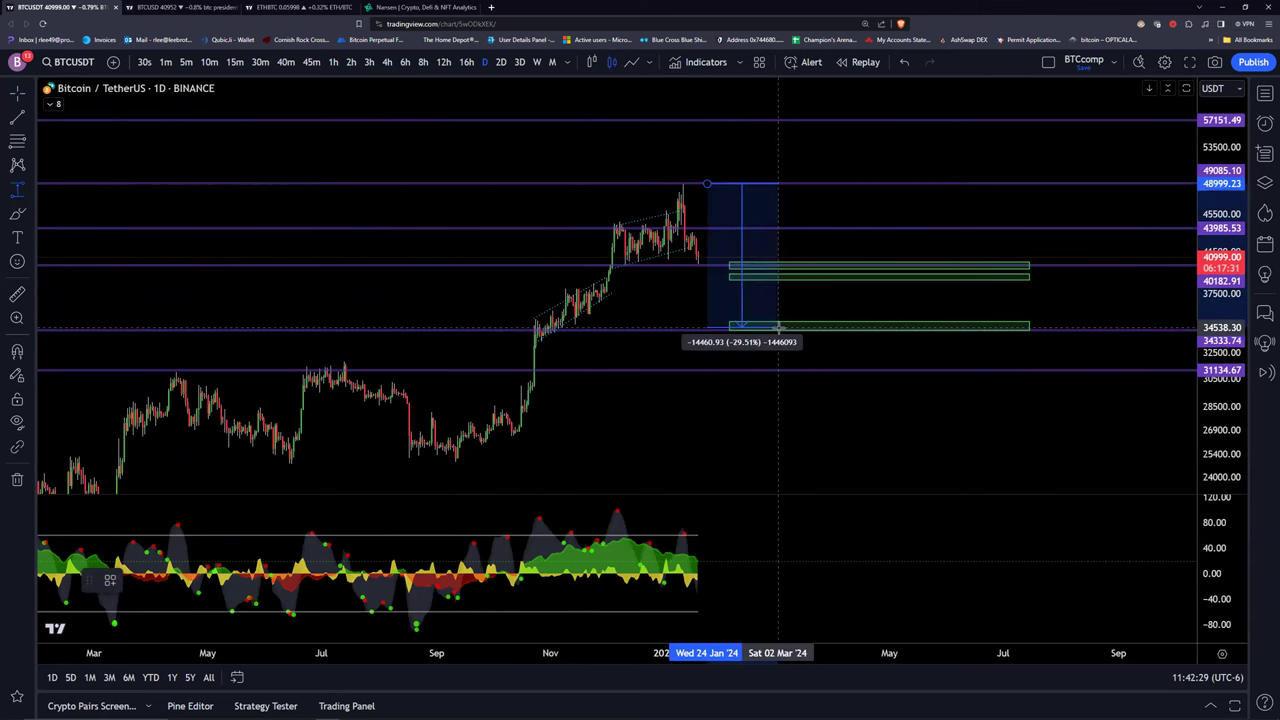
{"action": "left_click", "coordinate": [789, 370]}
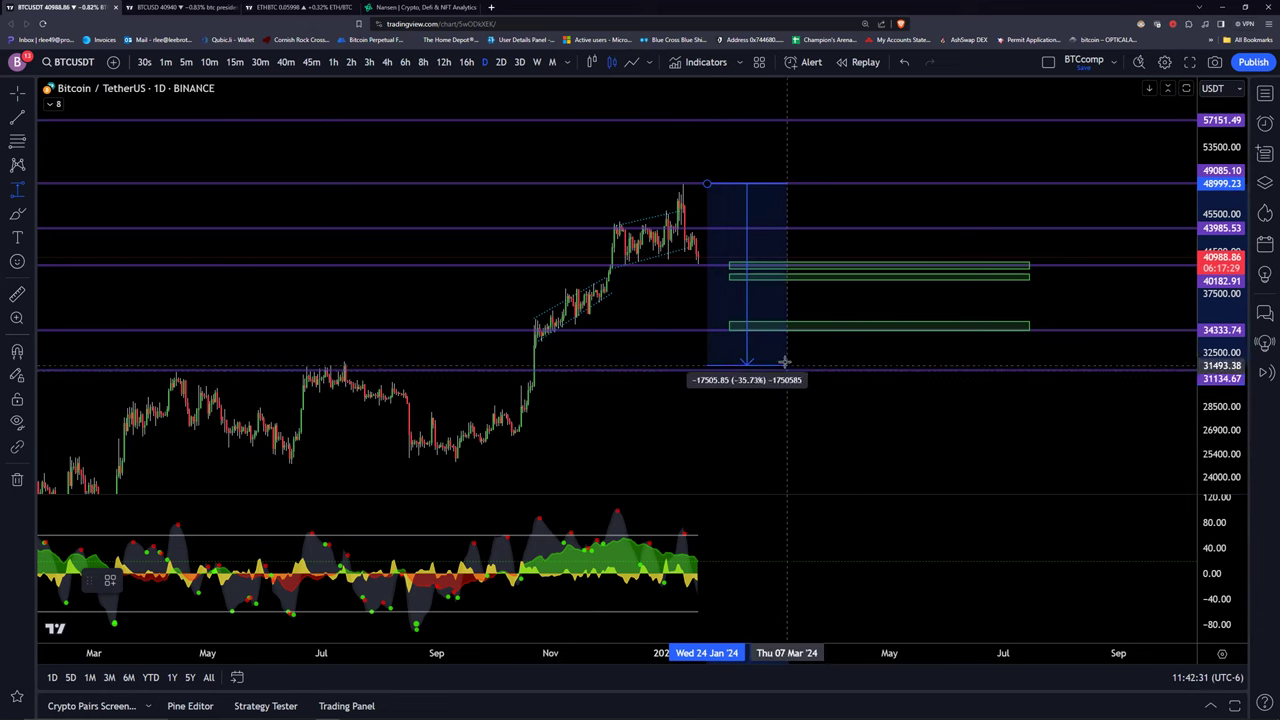
{"action": "left_click", "coordinate": [786, 366]}
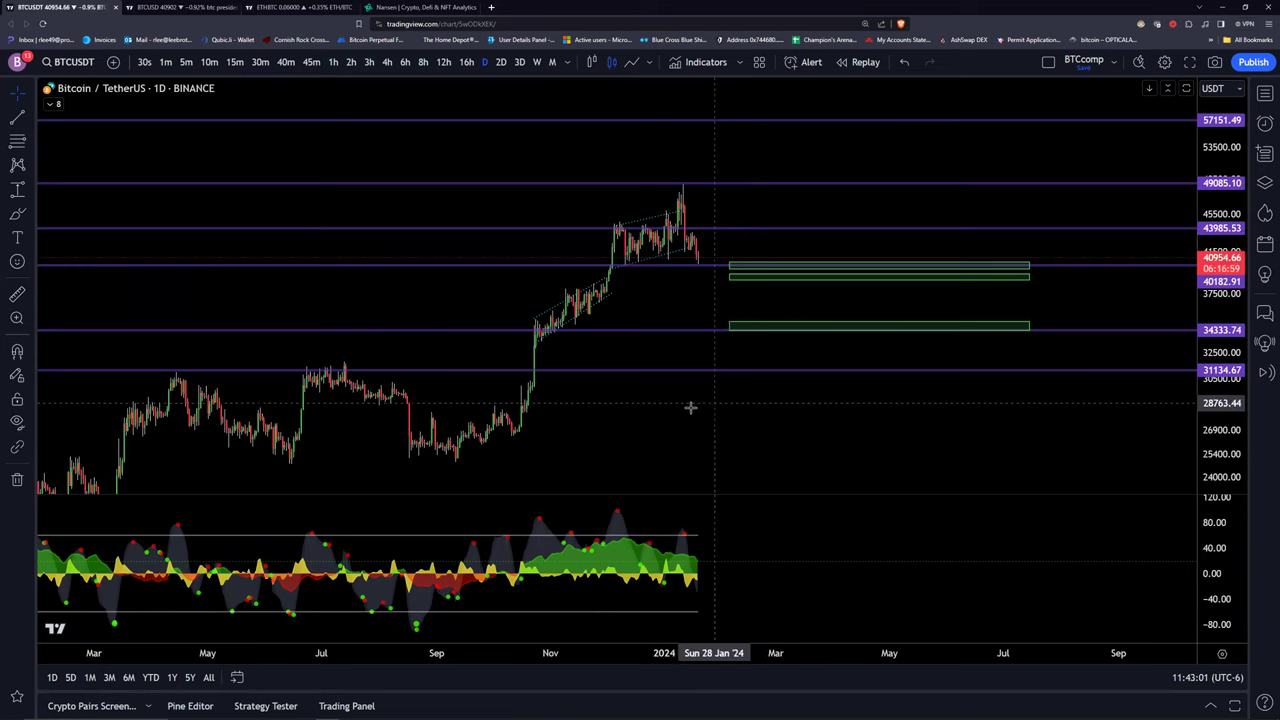
Add the Relative Strength Index to the daily BTCUSDT chart for a check and remove it.
{"action": "left_click", "coordinate": [730, 265]}
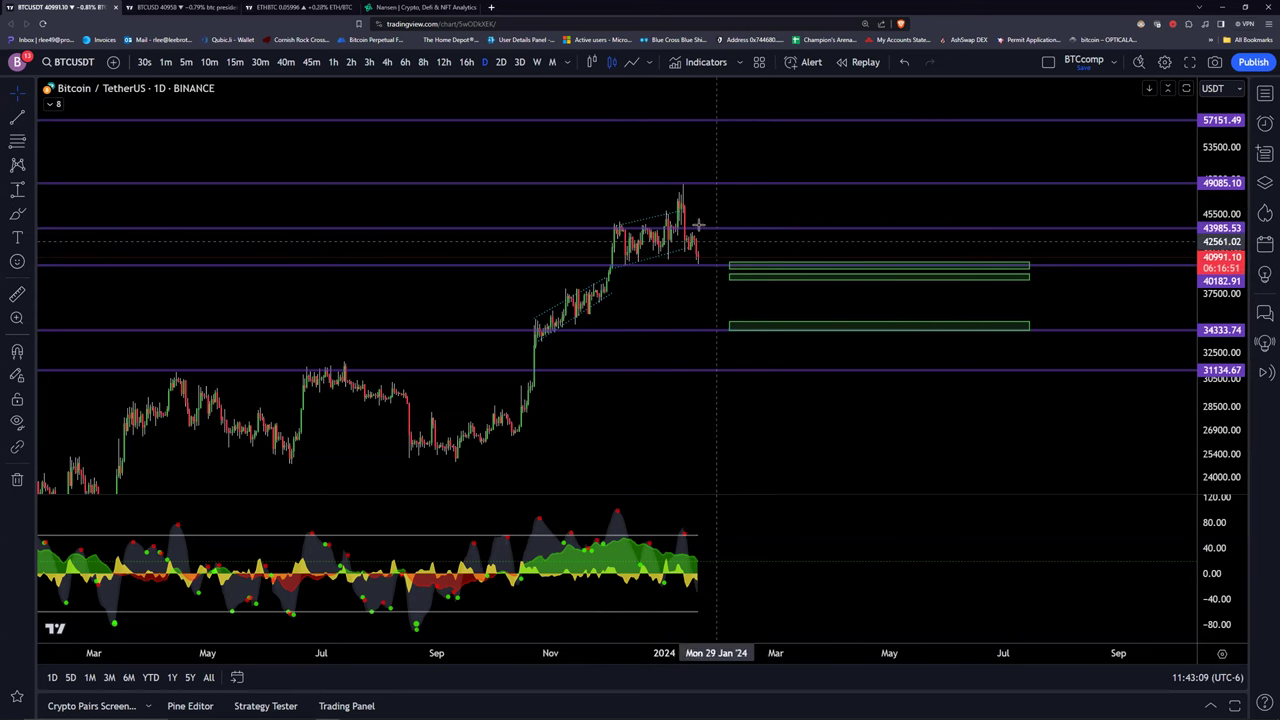
{"action": "left_click", "coordinate": [740, 62]}
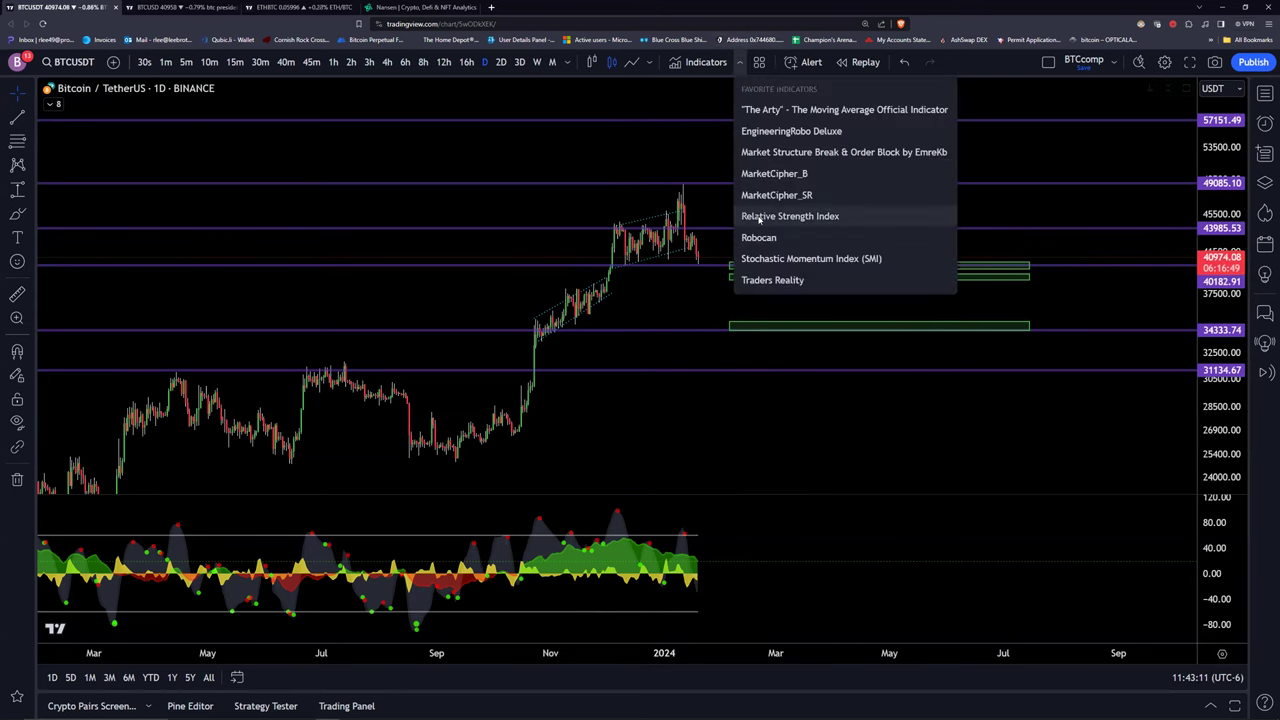
{"action": "left_click", "coordinate": [765, 216]}
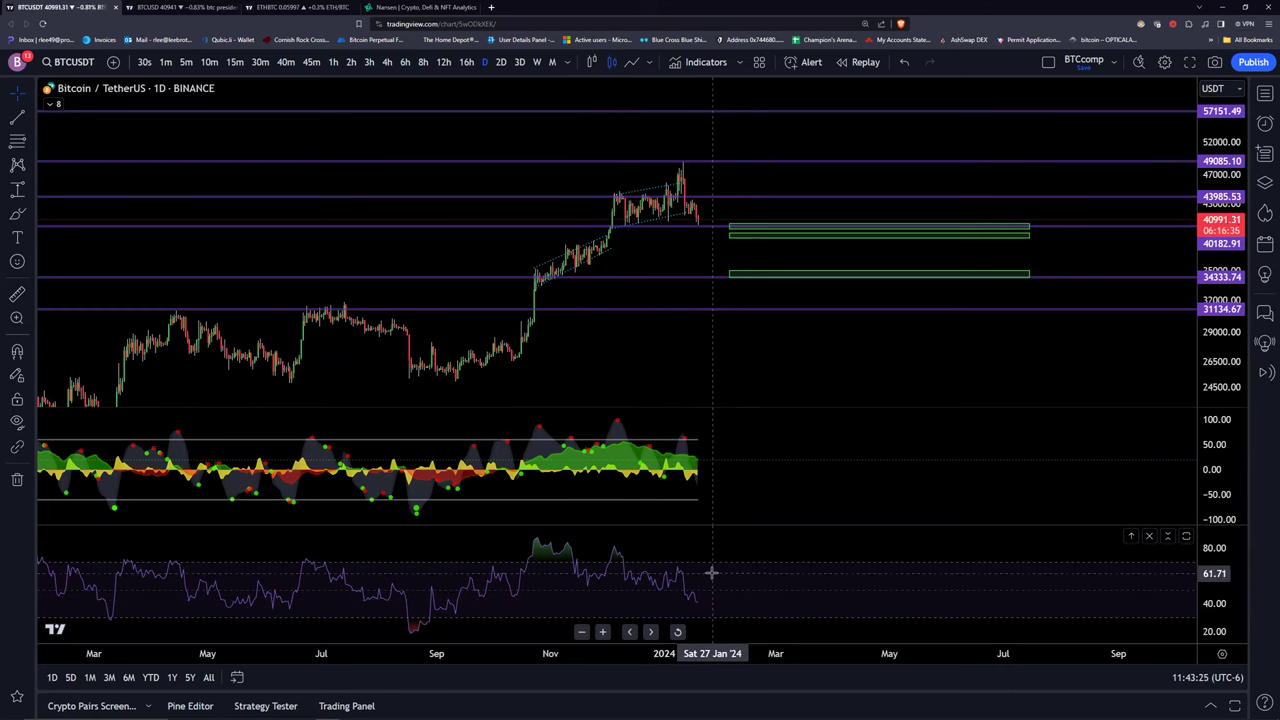
{"action": "left_click", "coordinate": [1147, 535]}
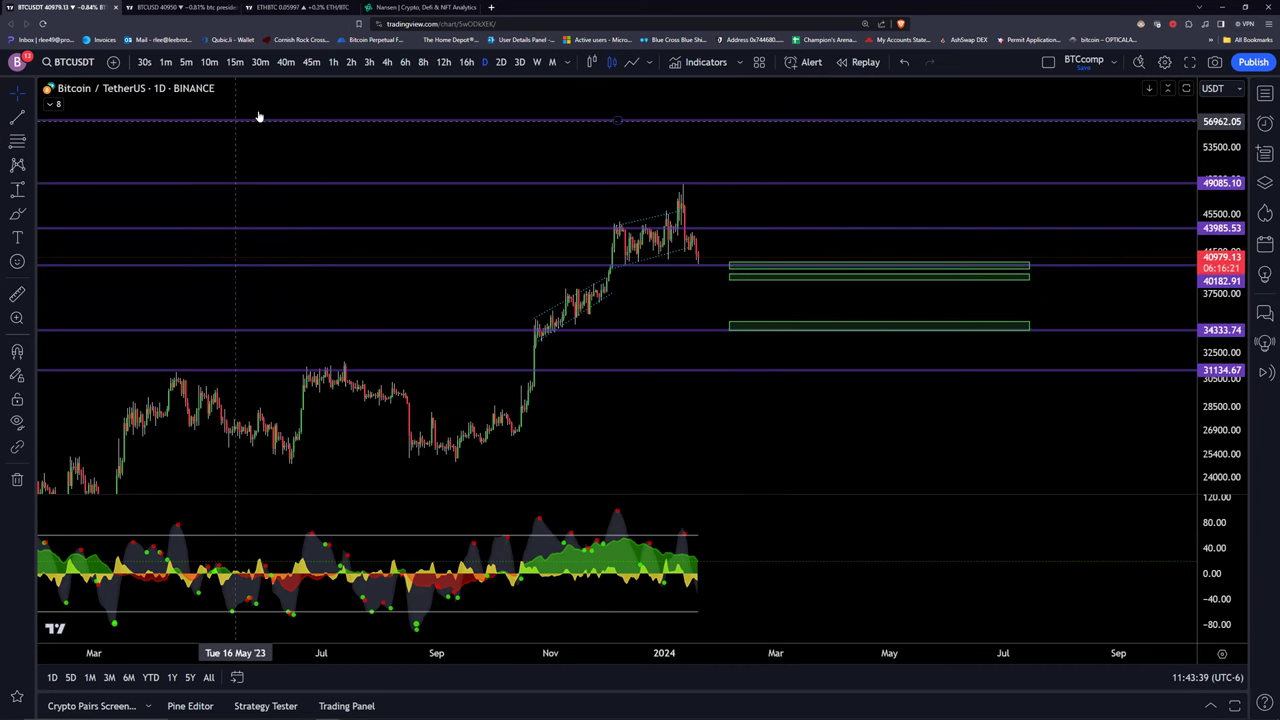
Examine the breakout lines, halvings and US election markers across the cycles on the weekly BTCUSD chart.
{"action": "left_click", "coordinate": [165, 8]}
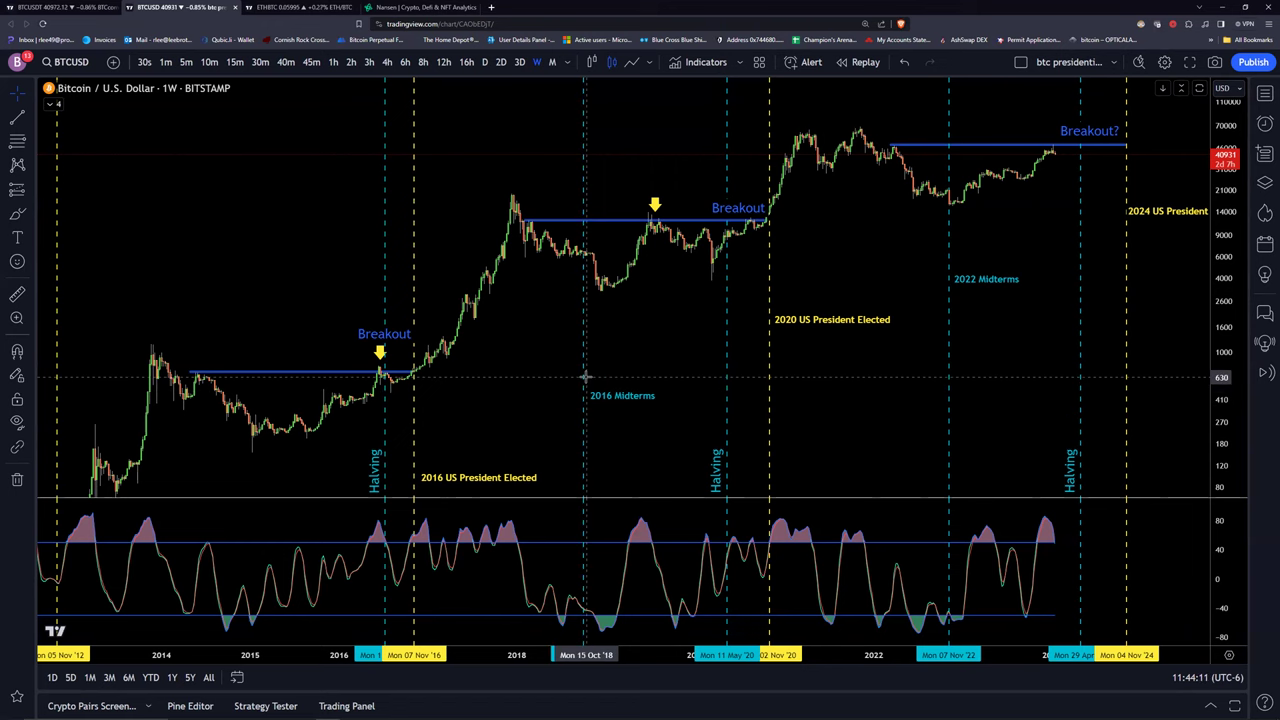
{"action": "scroll", "coordinate": [1143, 249], "scroll_direction": "left", "scroll_amount": 5}
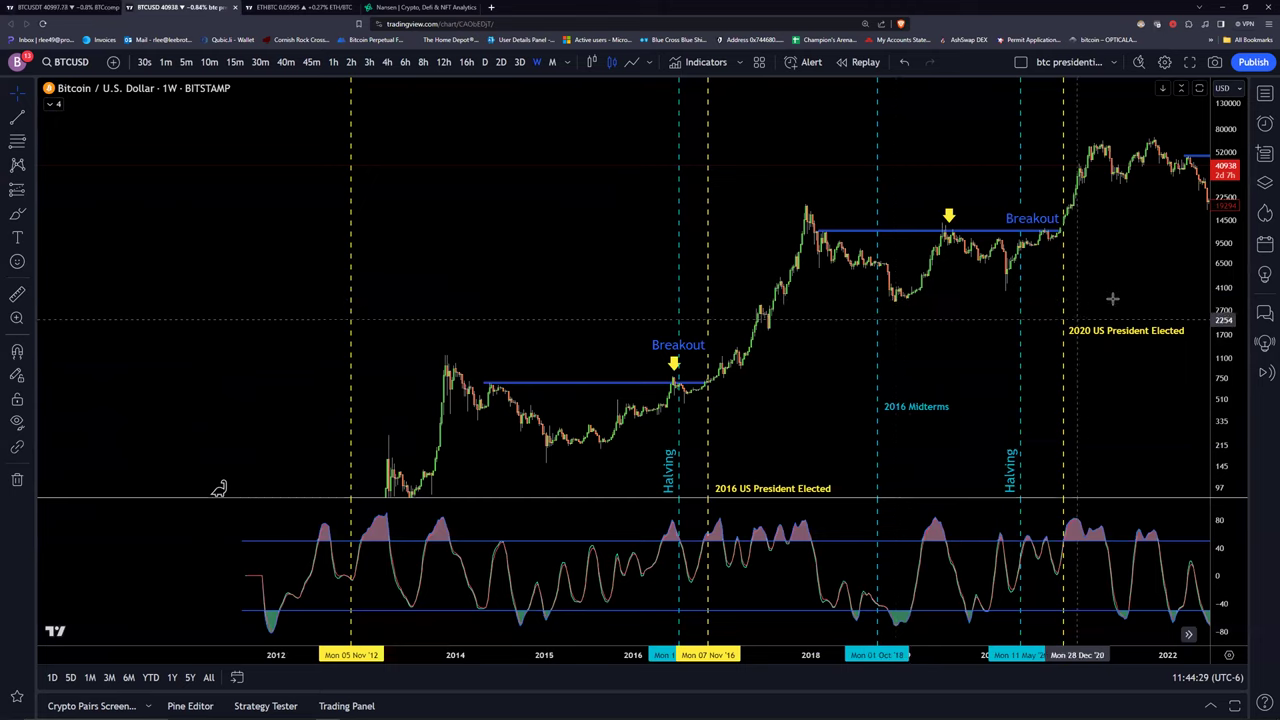
{"action": "scroll", "coordinate": [857, 289], "scroll_direction": "right", "scroll_amount": 5}
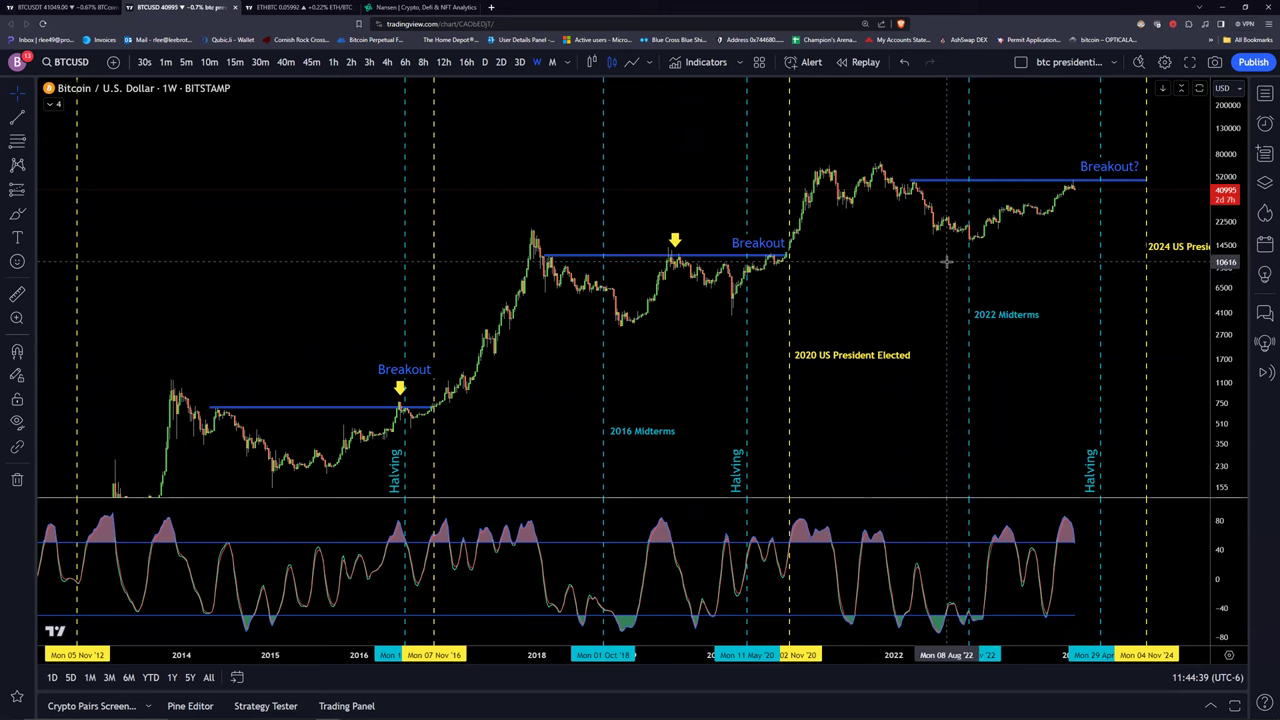
{"action": "left_click_drag", "start_coordinate": [800, 314], "coordinate": [763, 294]}
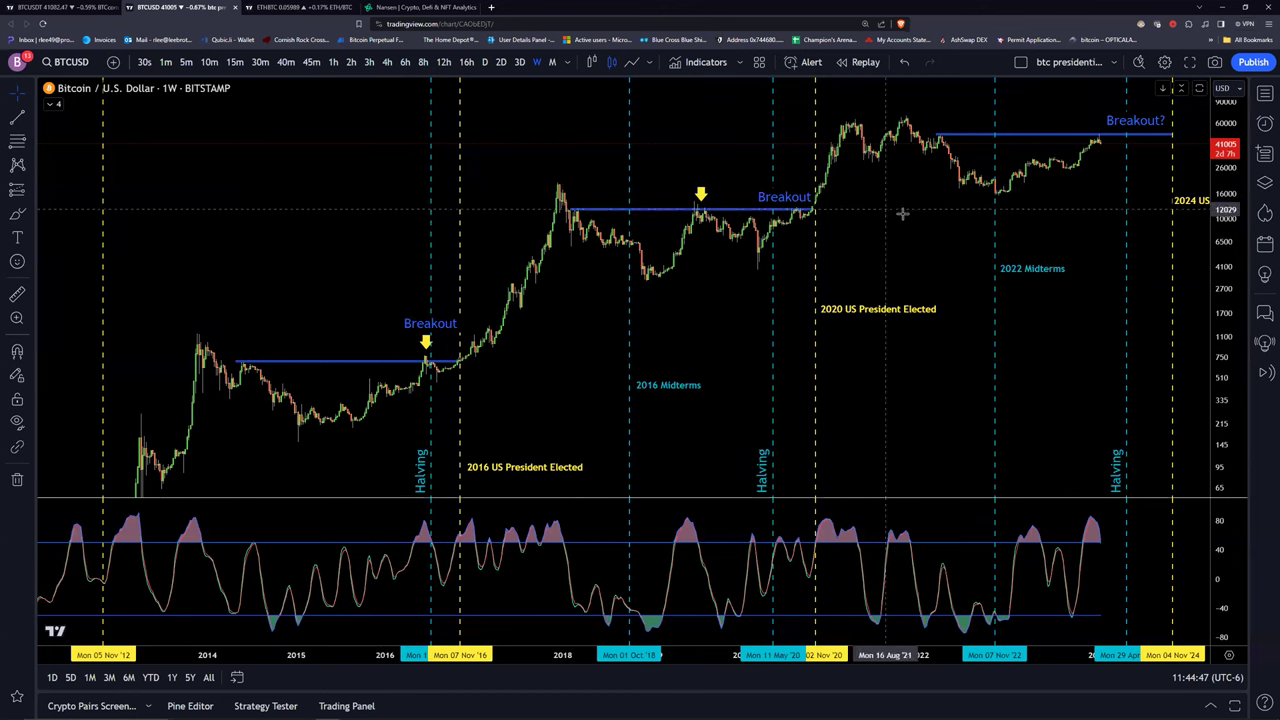
{"action": "left_click_drag", "start_coordinate": [902, 213], "coordinate": [858, 166]}
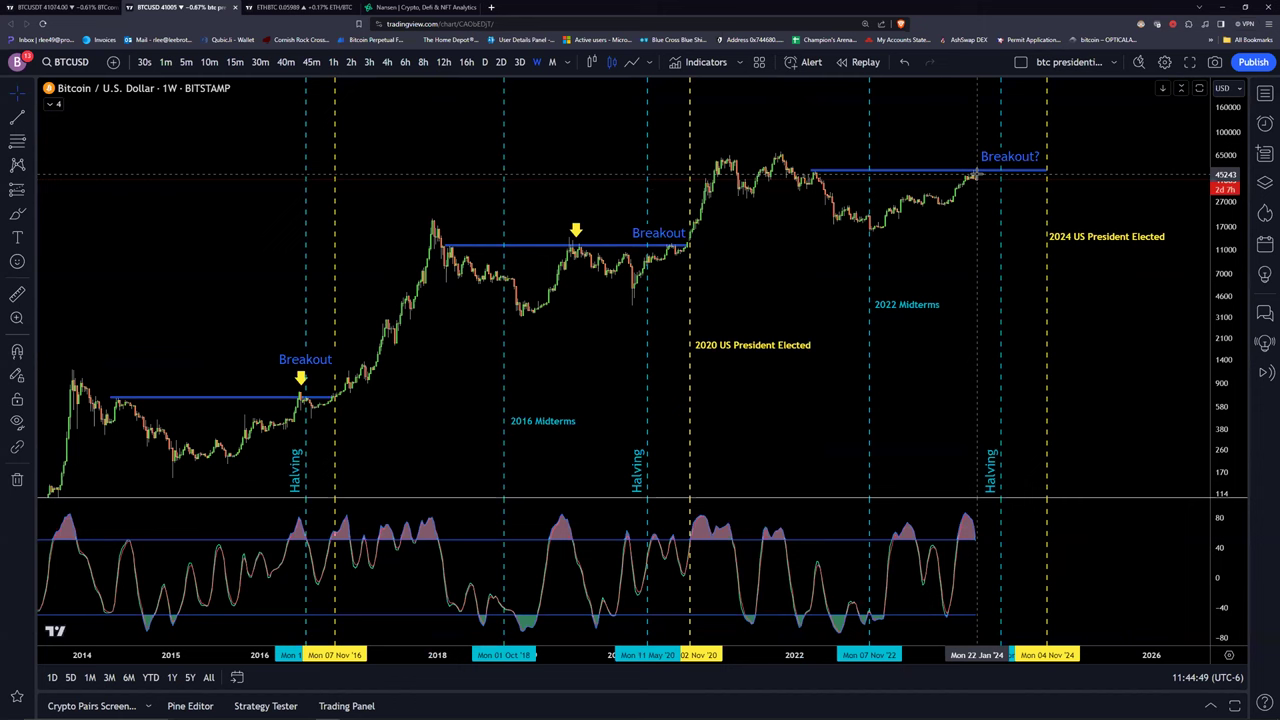
{"action": "left_click_drag", "start_coordinate": [553, 330], "coordinate": [676, 299]}
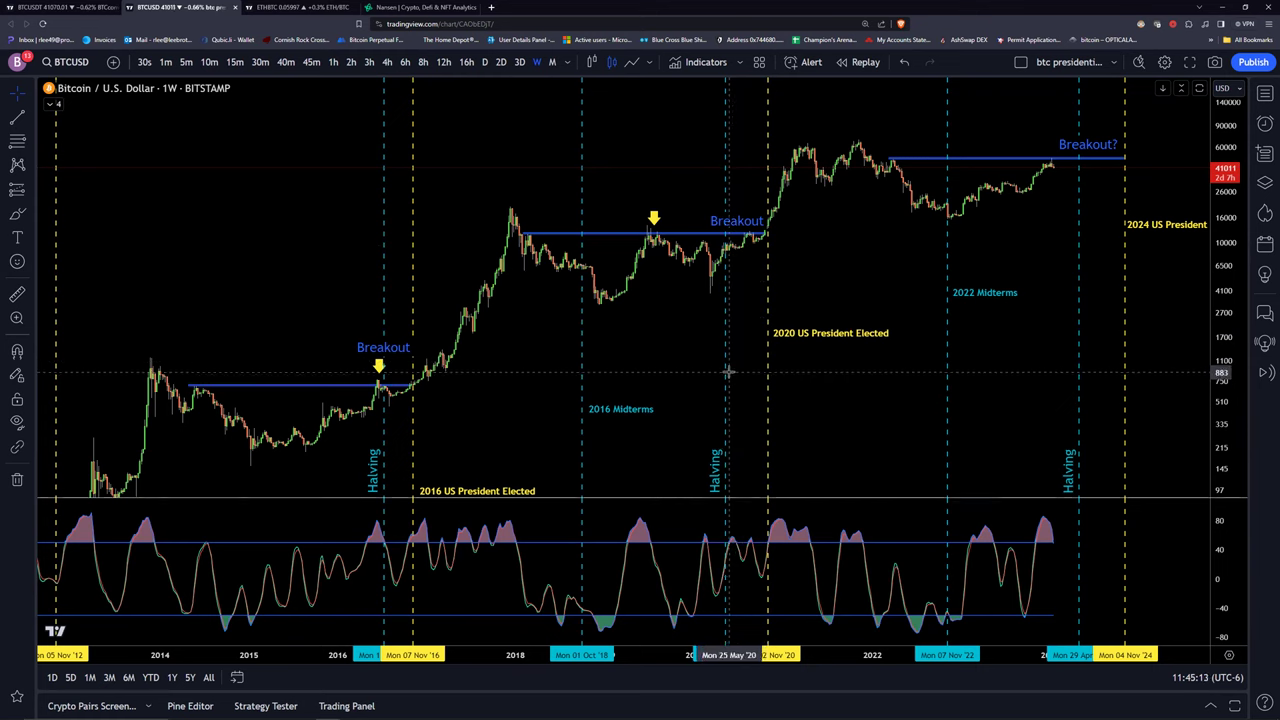
Move the yellow arrow from the mid-2019 peak to the early-2020 peak just before the May 2020 halving line.
{"action": "left_click_drag", "start_coordinate": [653, 217], "coordinate": [705, 220]}
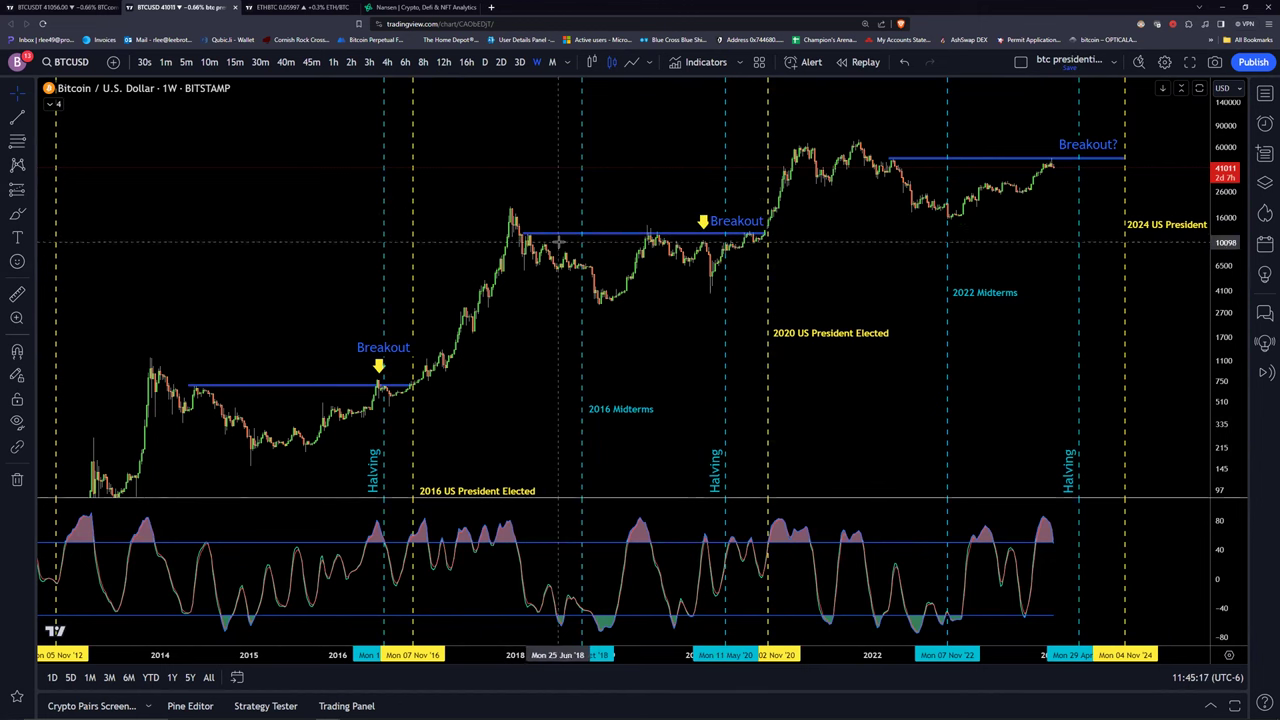
{"action": "left_click_drag", "start_coordinate": [323, 314], "coordinate": [452, 328]}
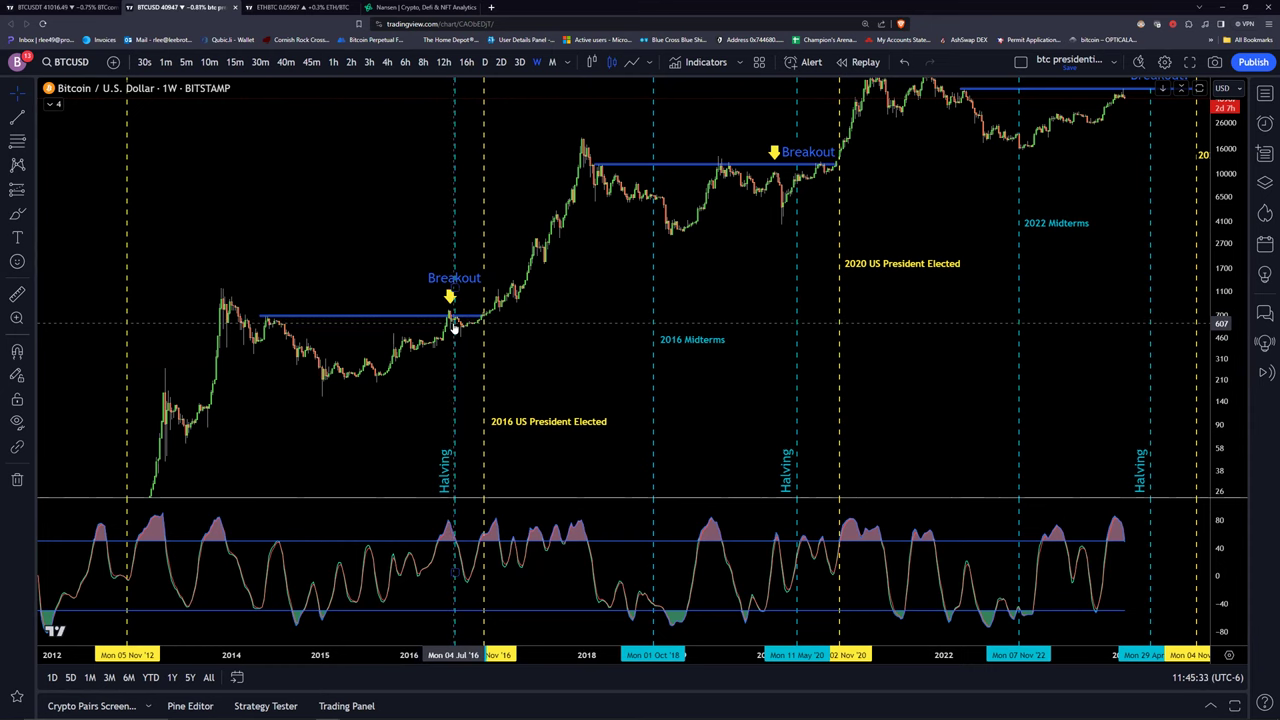
Examine the oscillator peaks against the breakout, halving and election markers across past cycles on the weekly BTCUSD chart.
{"action": "scroll", "coordinate": [714, 286], "scroll_direction": "right", "scroll_amount": 3}
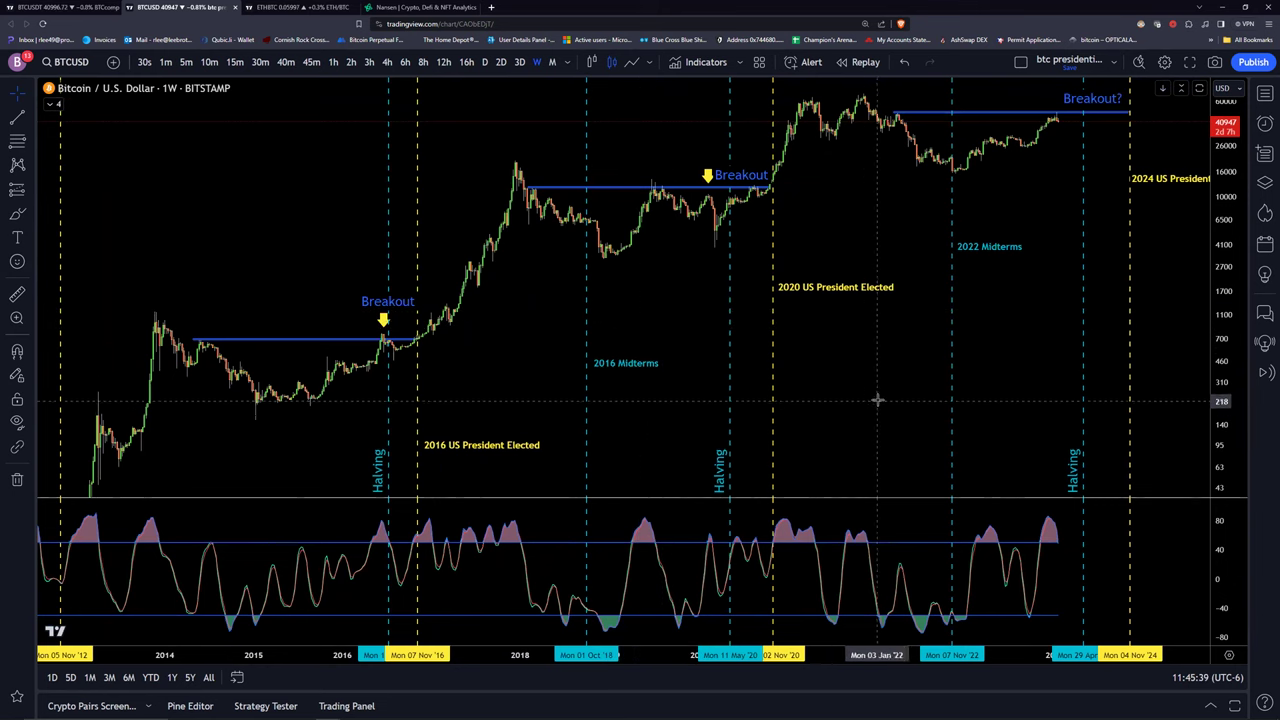
{"action": "left_click_drag", "start_coordinate": [880, 430], "coordinate": [884, 403]}
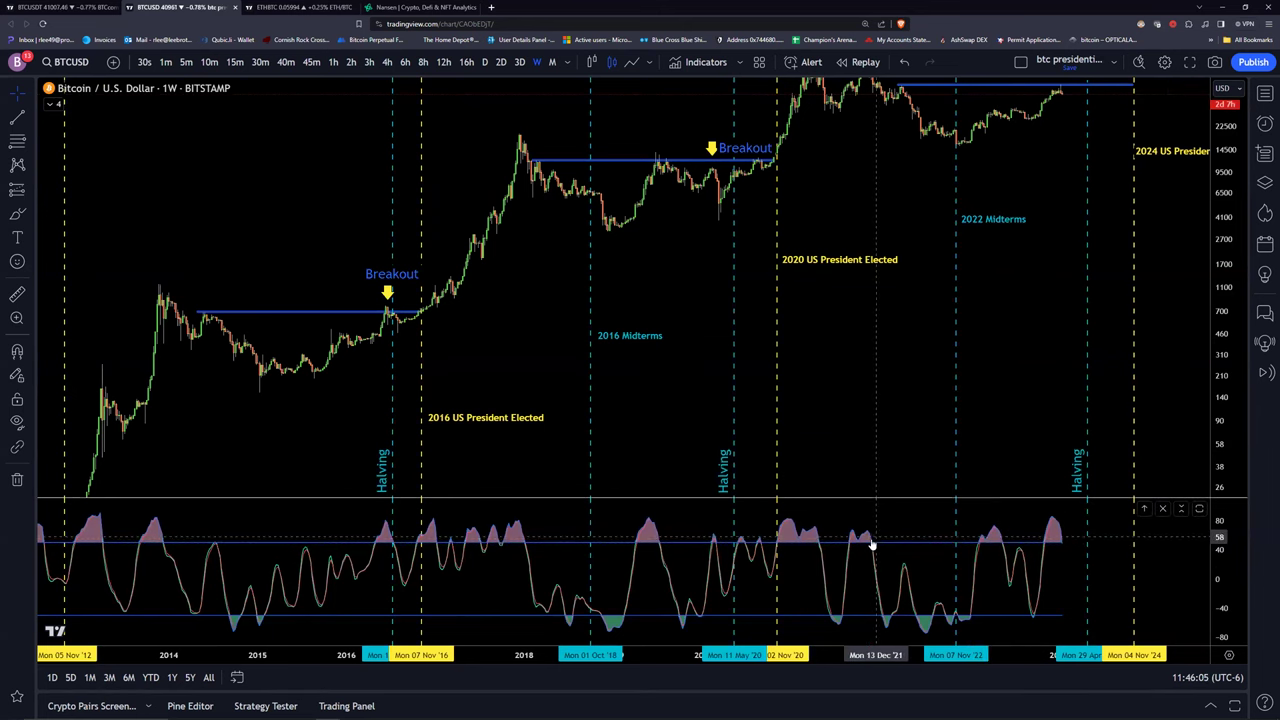
{"action": "left_click_drag", "start_coordinate": [880, 171], "coordinate": [918, 221]}
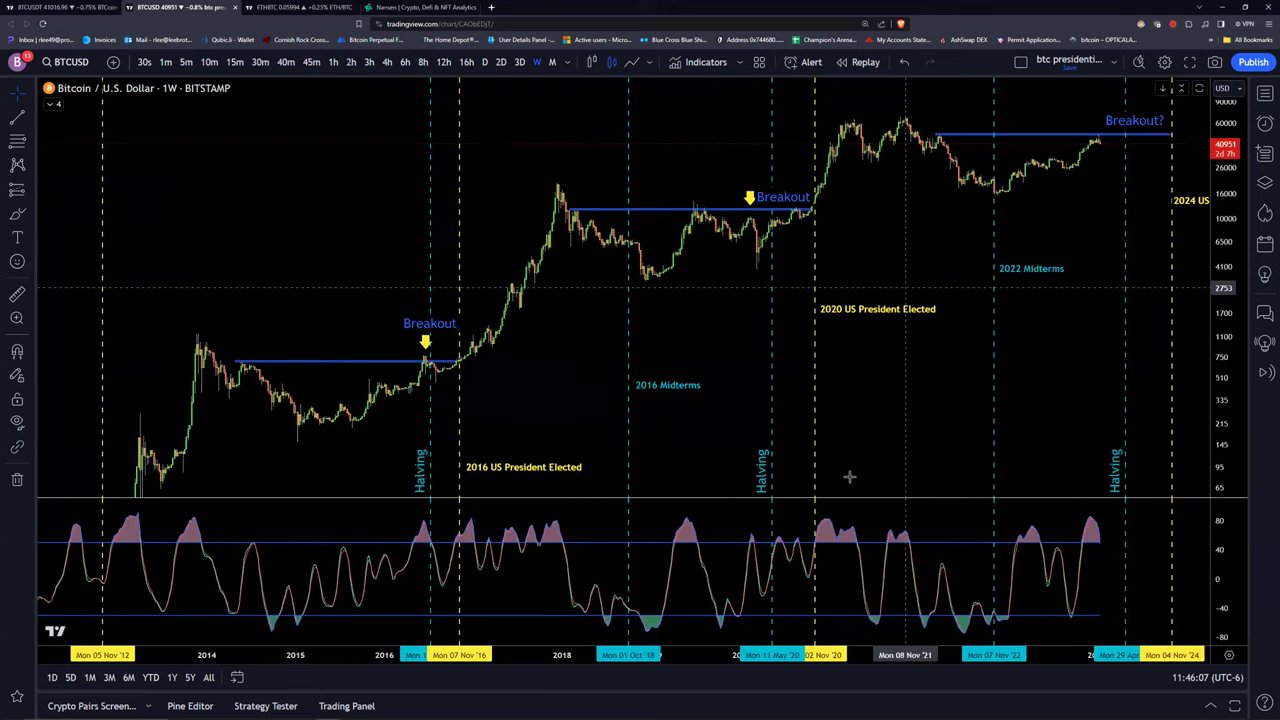
{"action": "left_click_drag", "start_coordinate": [739, 430], "coordinate": [737, 449]}
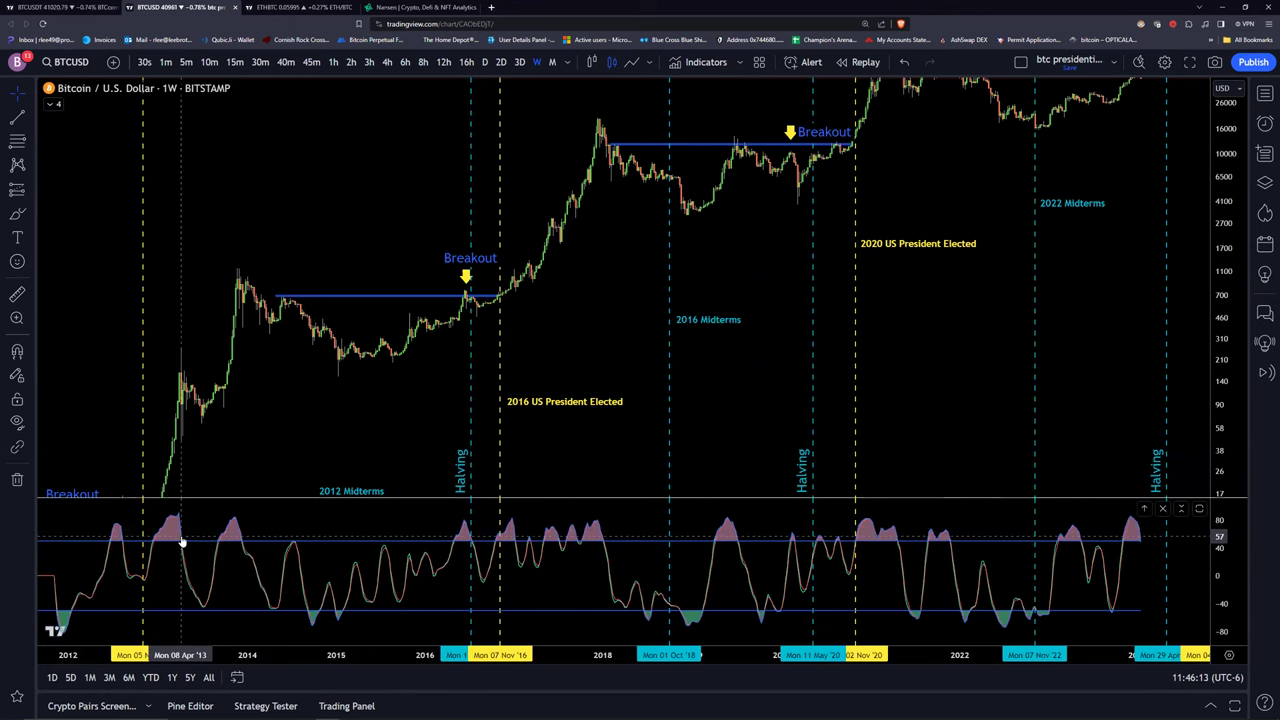
{"action": "scroll", "coordinate": [775, 380], "scroll_direction": "right", "scroll_amount": 2}
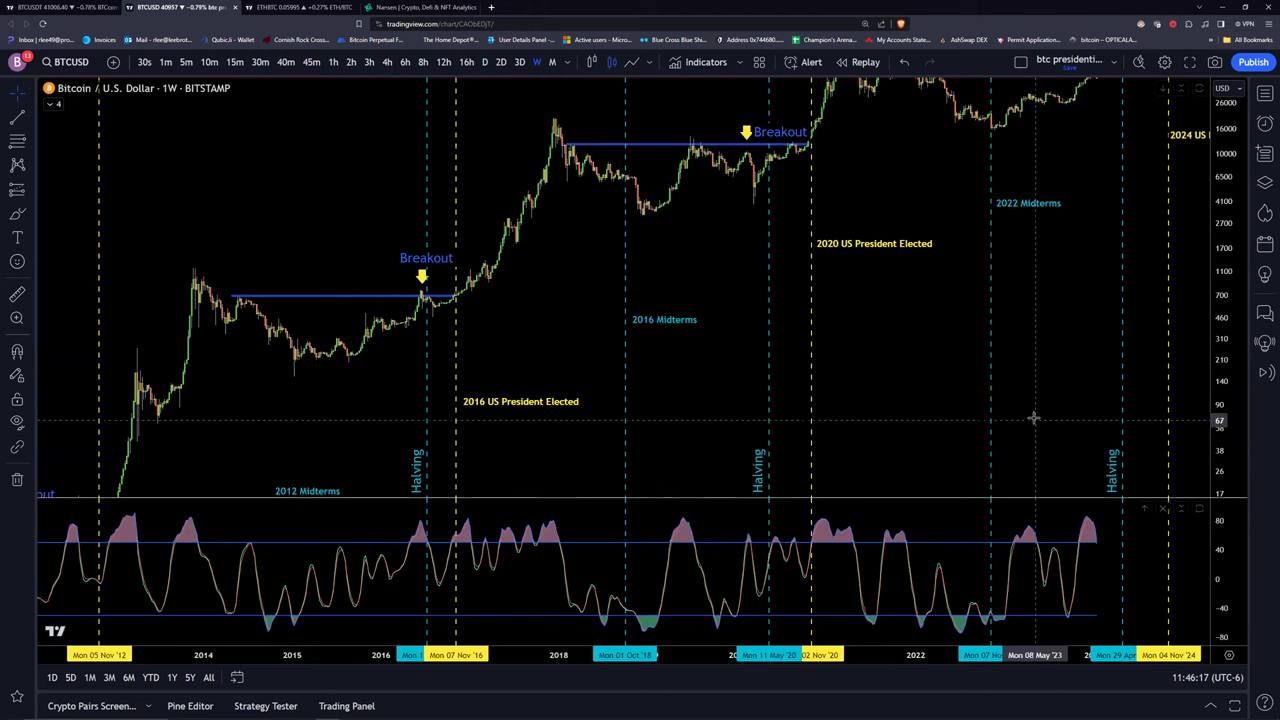
{"action": "scroll", "coordinate": [1038, 410], "scroll_direction": "right", "scroll_amount": 2}
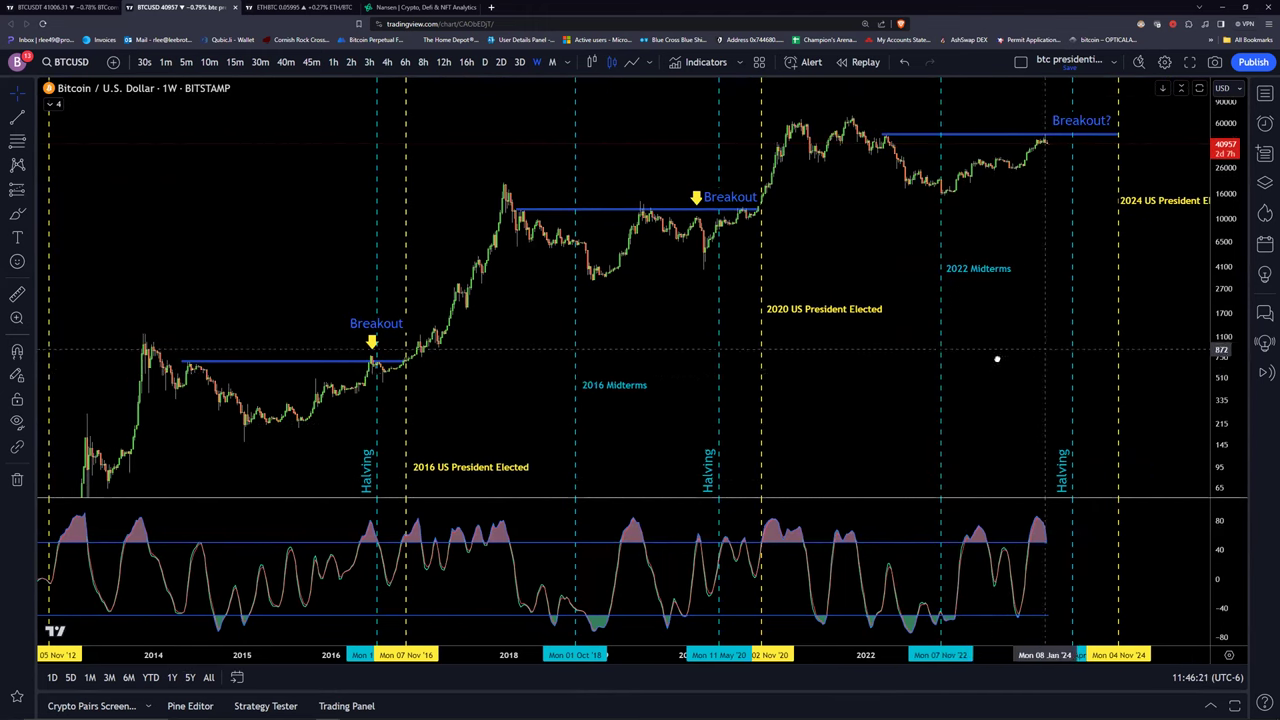
{"action": "scroll", "coordinate": [968, 360], "scroll_direction": "right", "scroll_amount": 3}
{"action": "scroll", "coordinate": [961, 351], "scroll_direction": "left", "scroll_amount": 1}
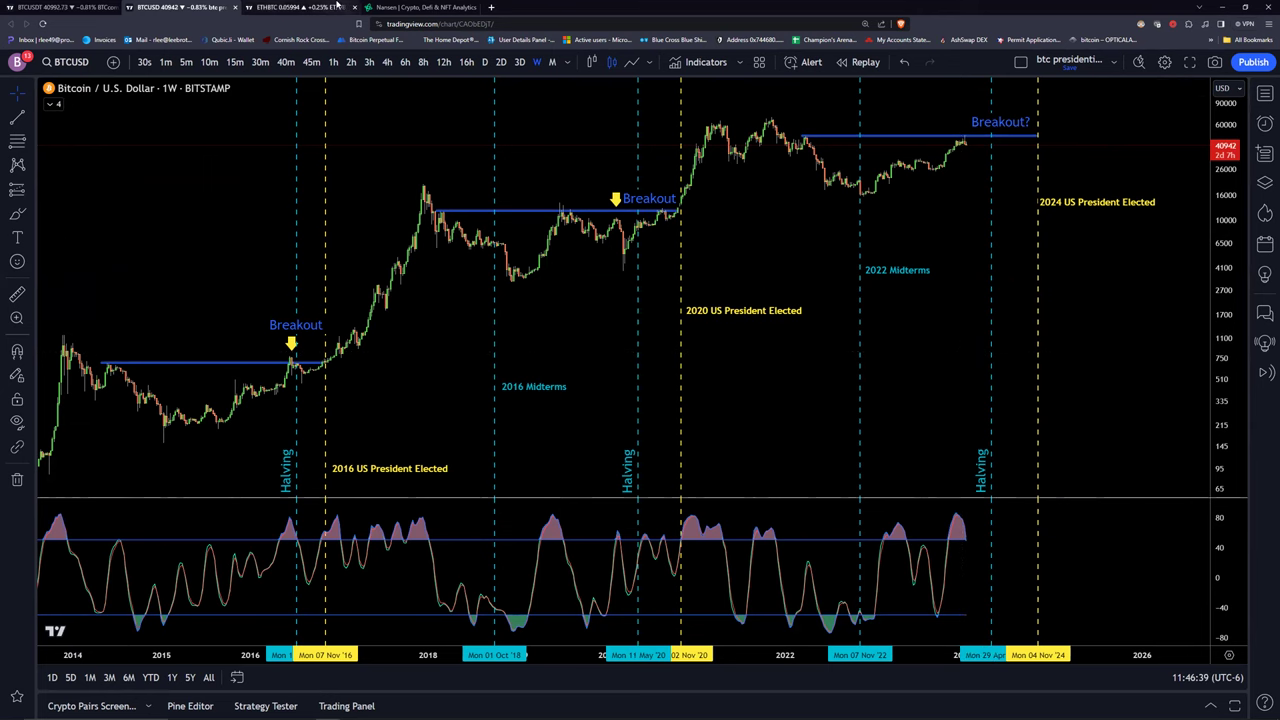
Examine the ETHBTC chart and its RSI on the weekly, daily, 2-day and 4-hour intervals, and return to daily.
{"action": "left_click", "coordinate": [337, 6]}
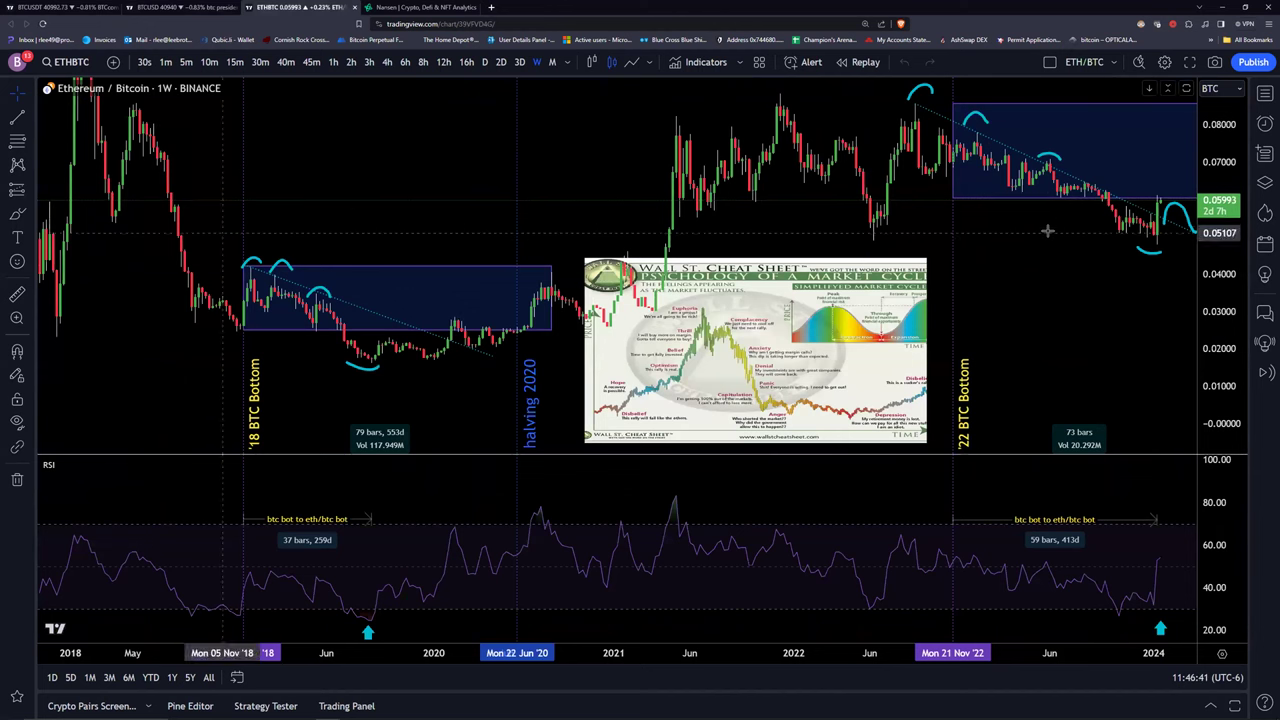
{"action": "left_click_drag", "start_coordinate": [1155, 215], "coordinate": [1062, 228]}
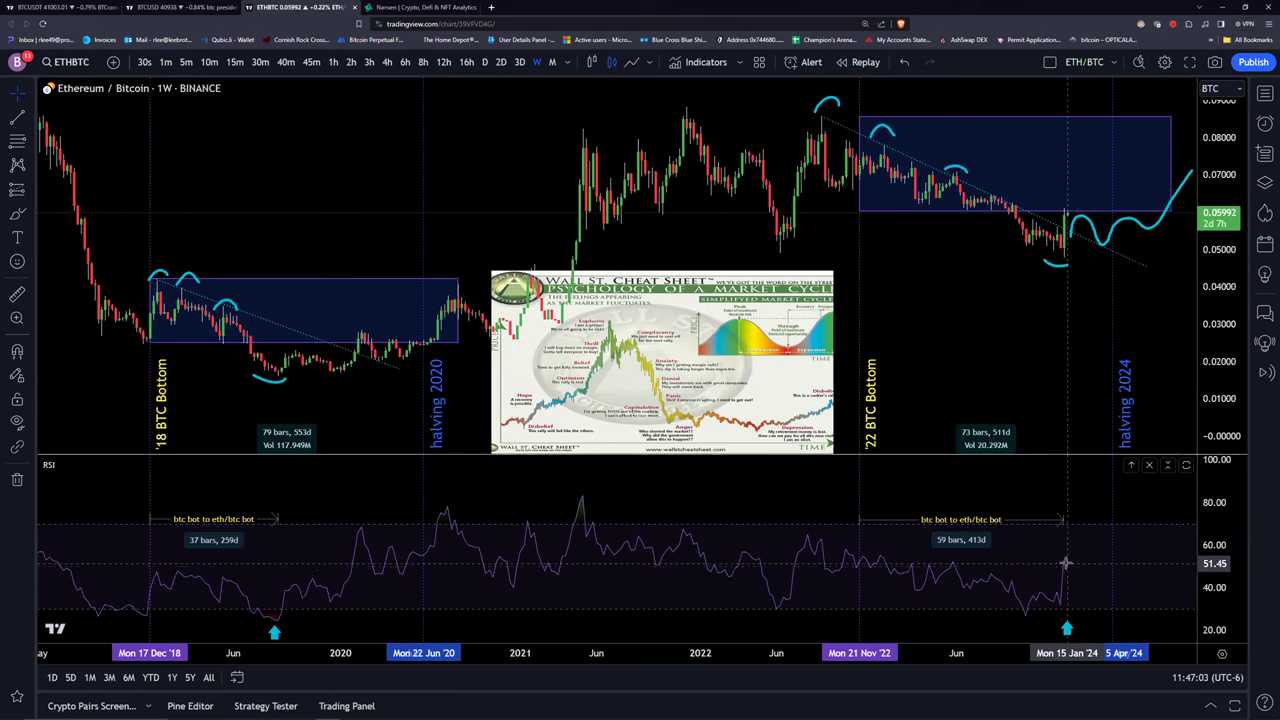
{"action": "left_click", "coordinate": [484, 62]}
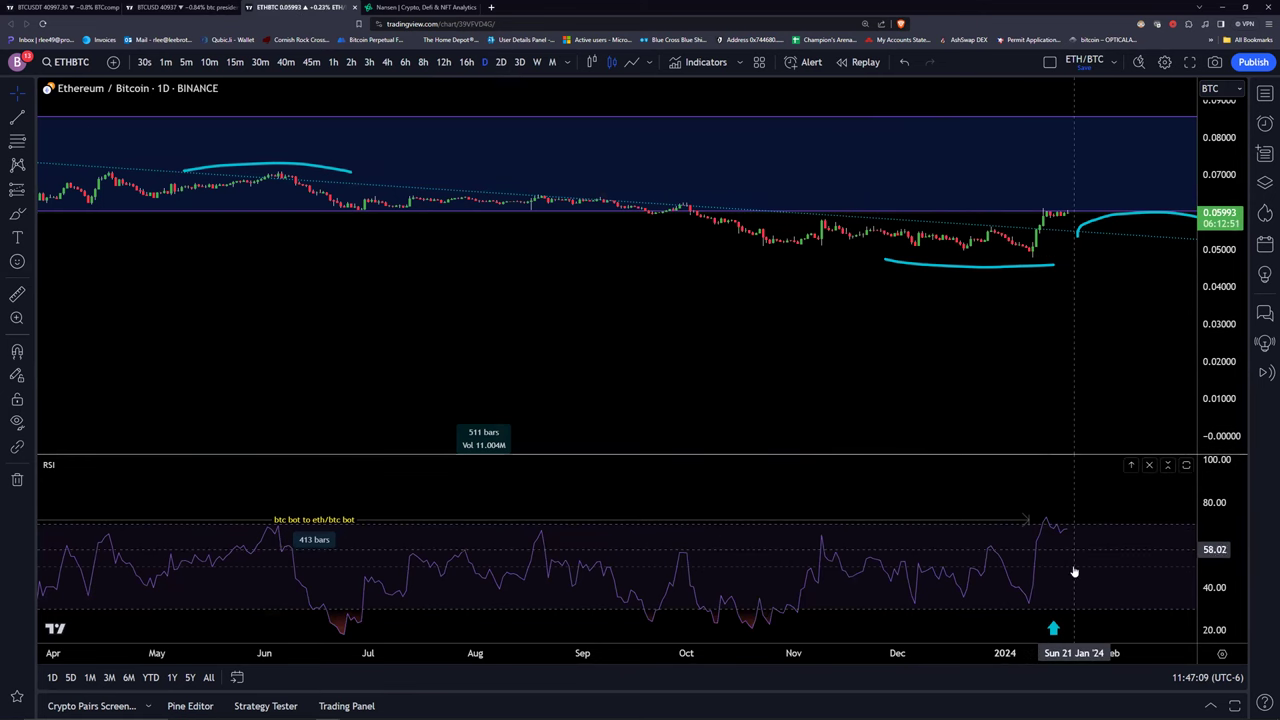
{"action": "left_click", "coordinate": [501, 62]}
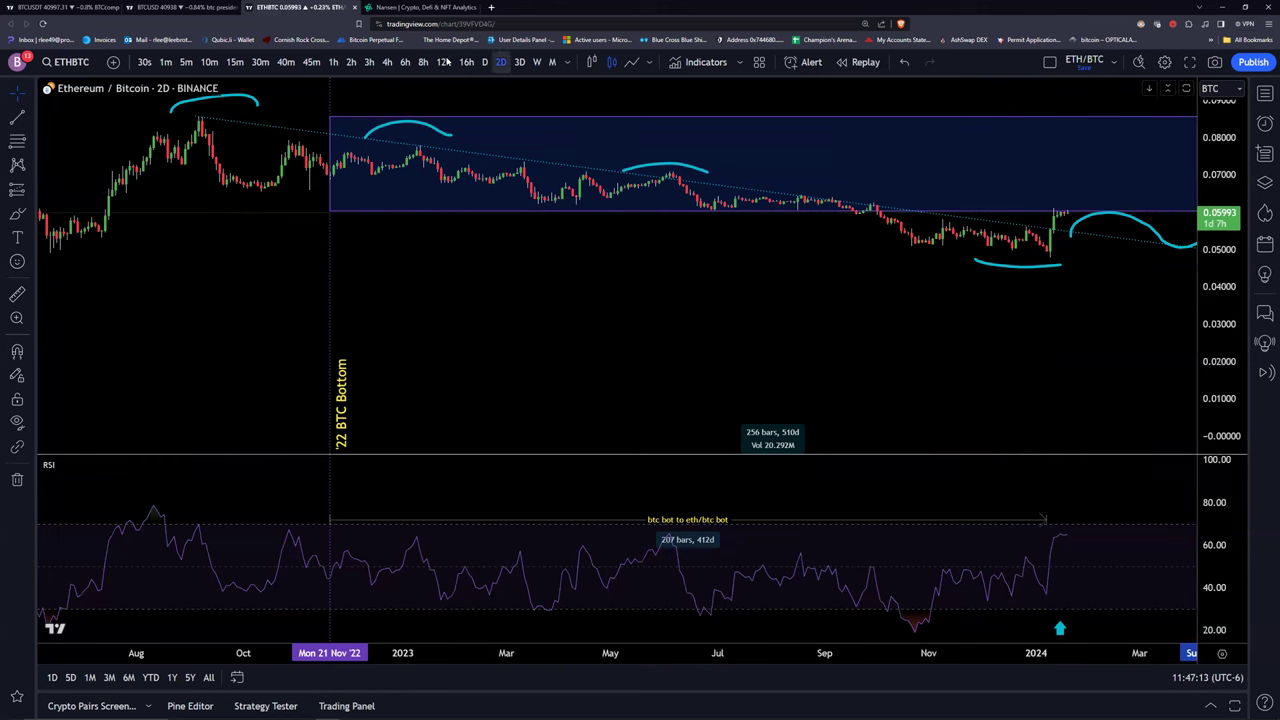
{"action": "left_click", "coordinate": [387, 62]}
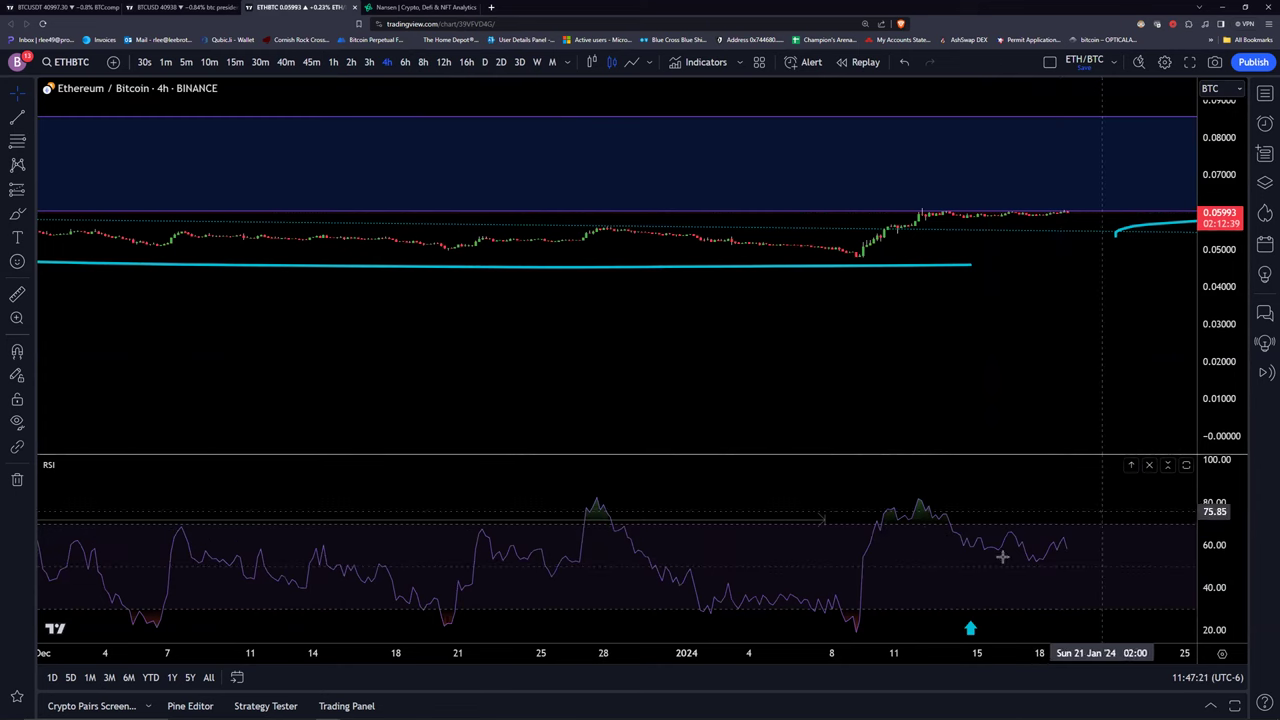
{"action": "left_click", "coordinate": [484, 62]}
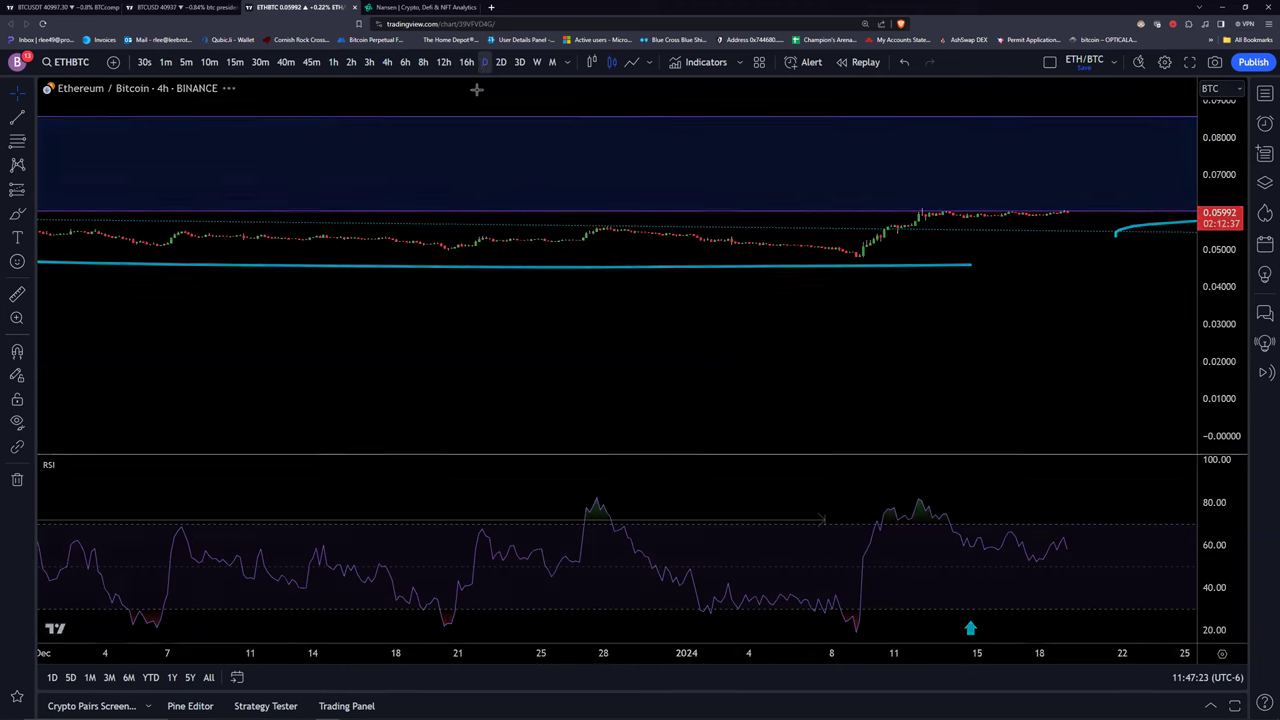
Replace ETHBTC with the S&P 500 index (SPX from SP) and view its daily price history back to 2021.
{"action": "left_click", "coordinate": [84, 62]}
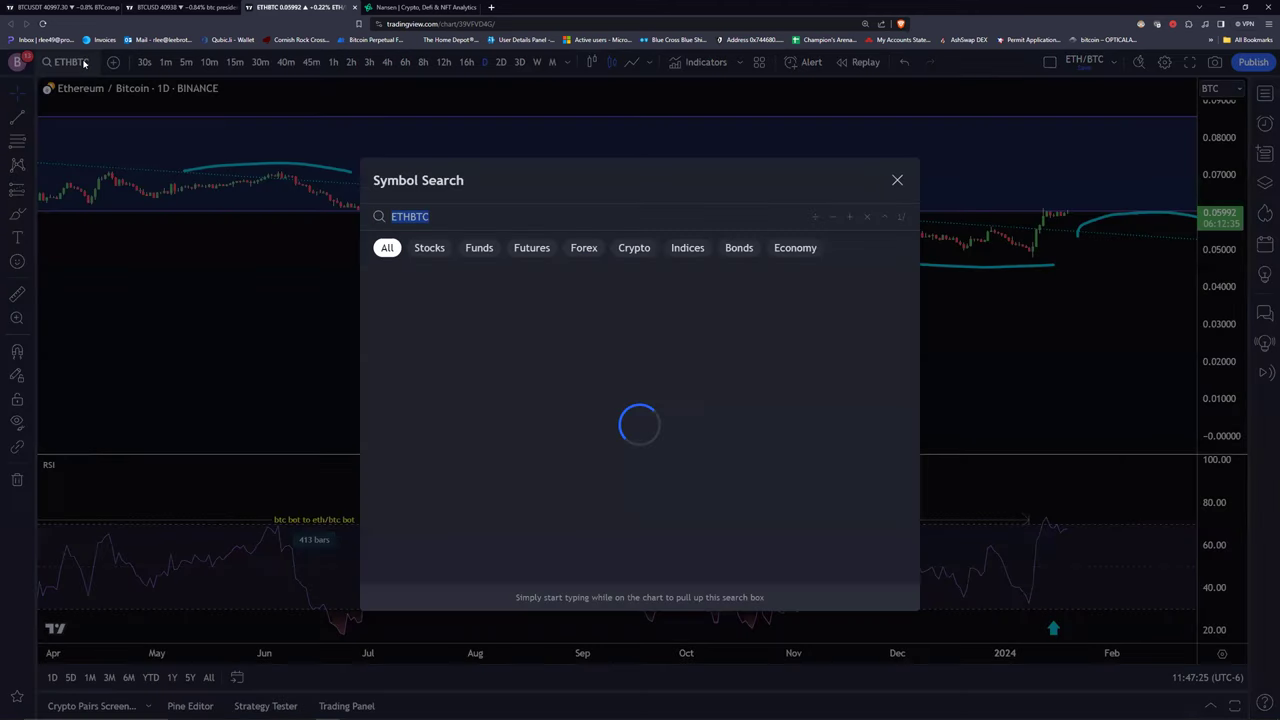
{"action": "type", "text": "S&P"}
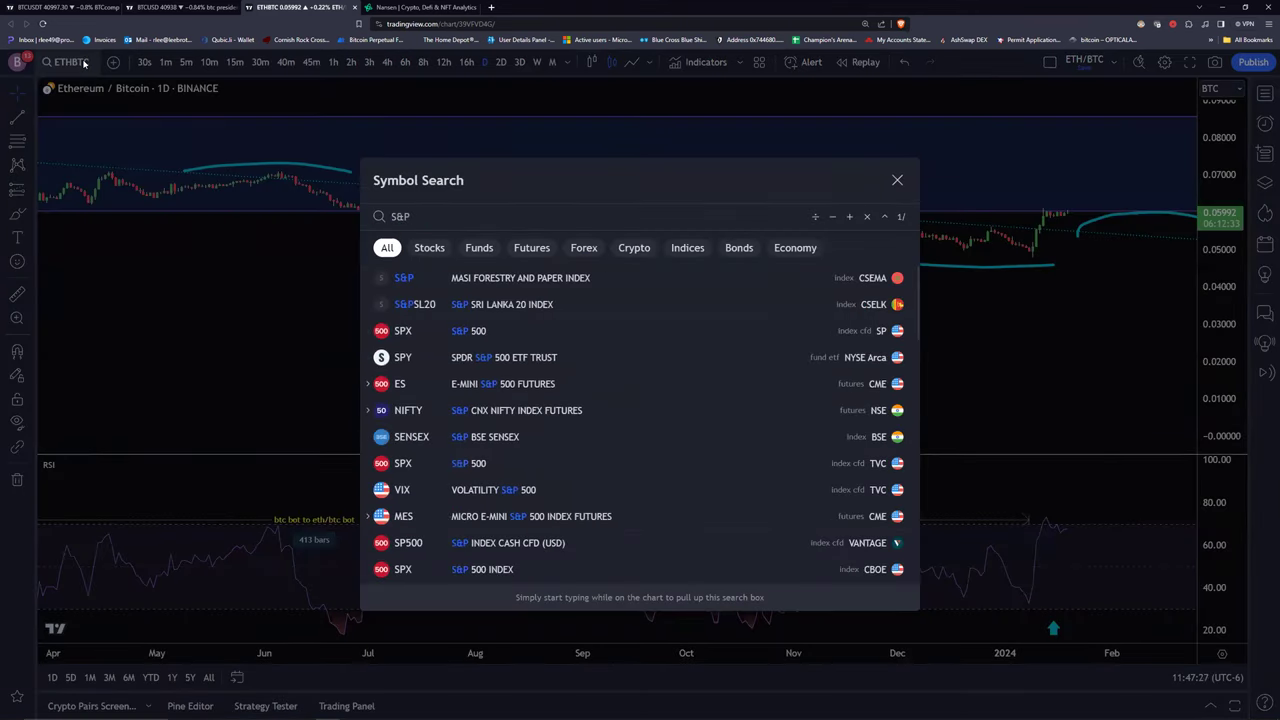
{"action": "left_click", "coordinate": [470, 330]}
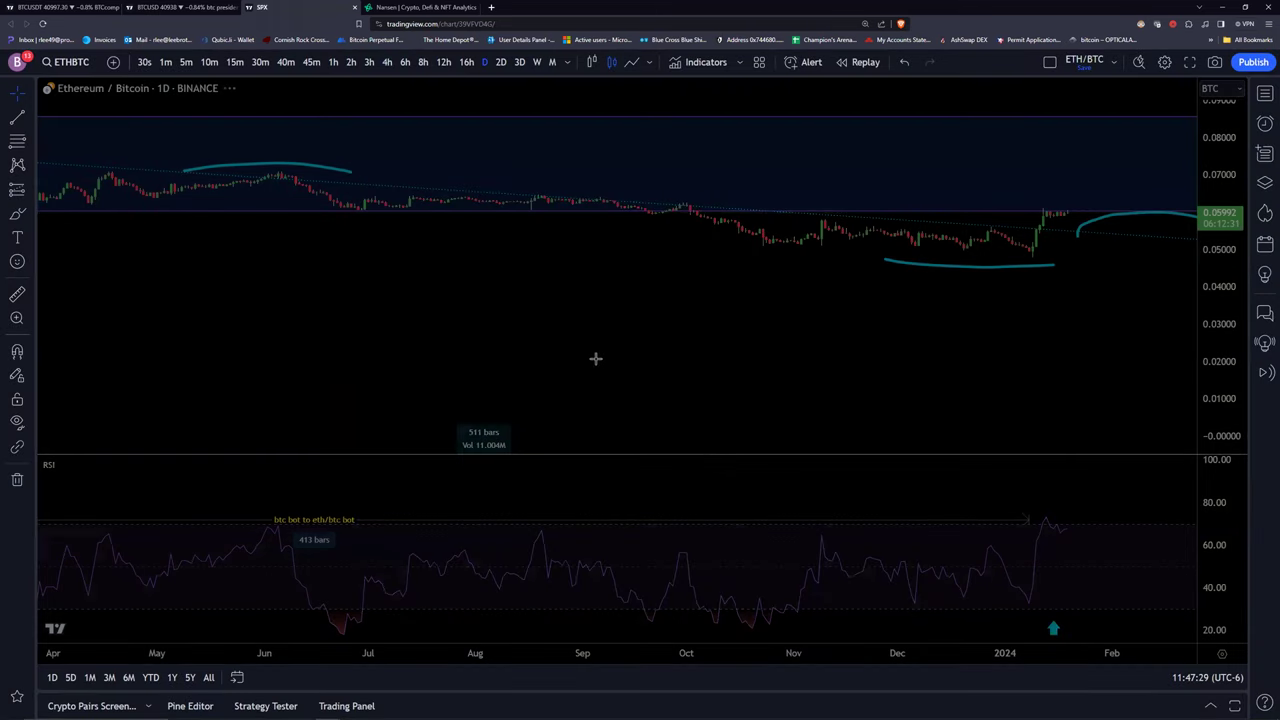
{"action": "scroll", "coordinate": [946, 259], "scroll_direction": "down", "scroll_amount": 5}
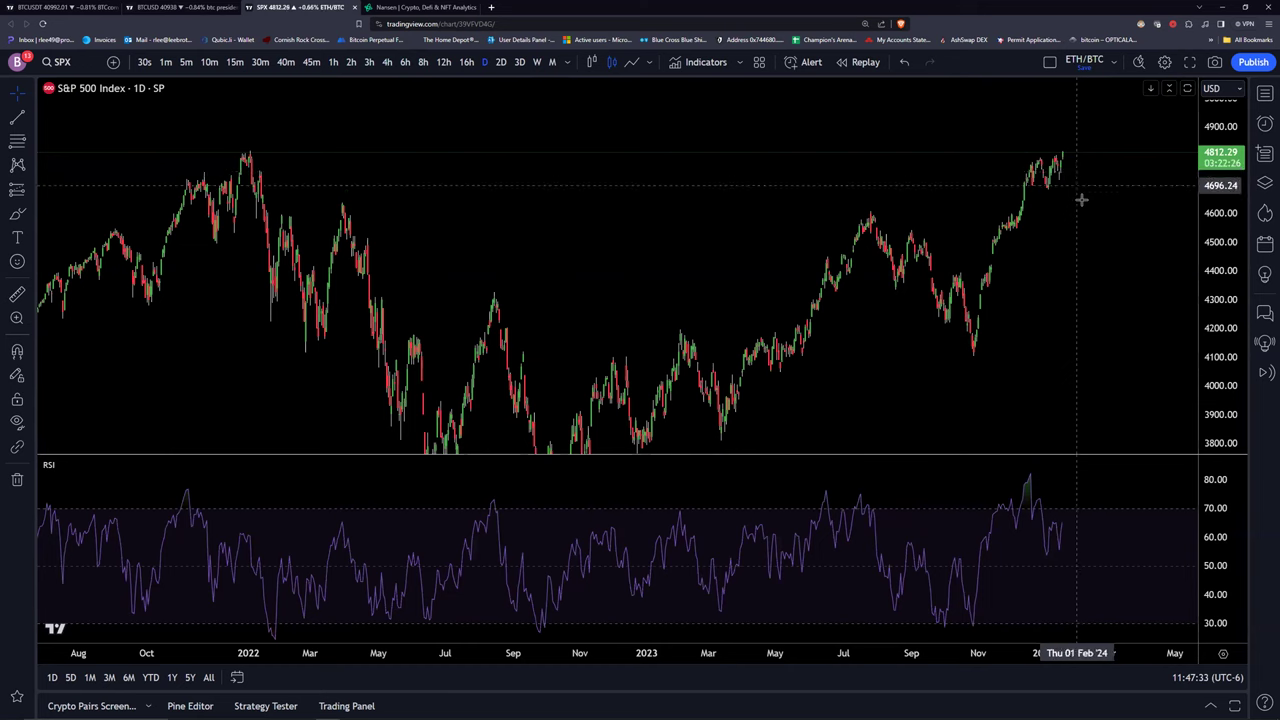
{"action": "scroll", "coordinate": [1130, 213], "scroll_direction": "down", "scroll_amount": 3}
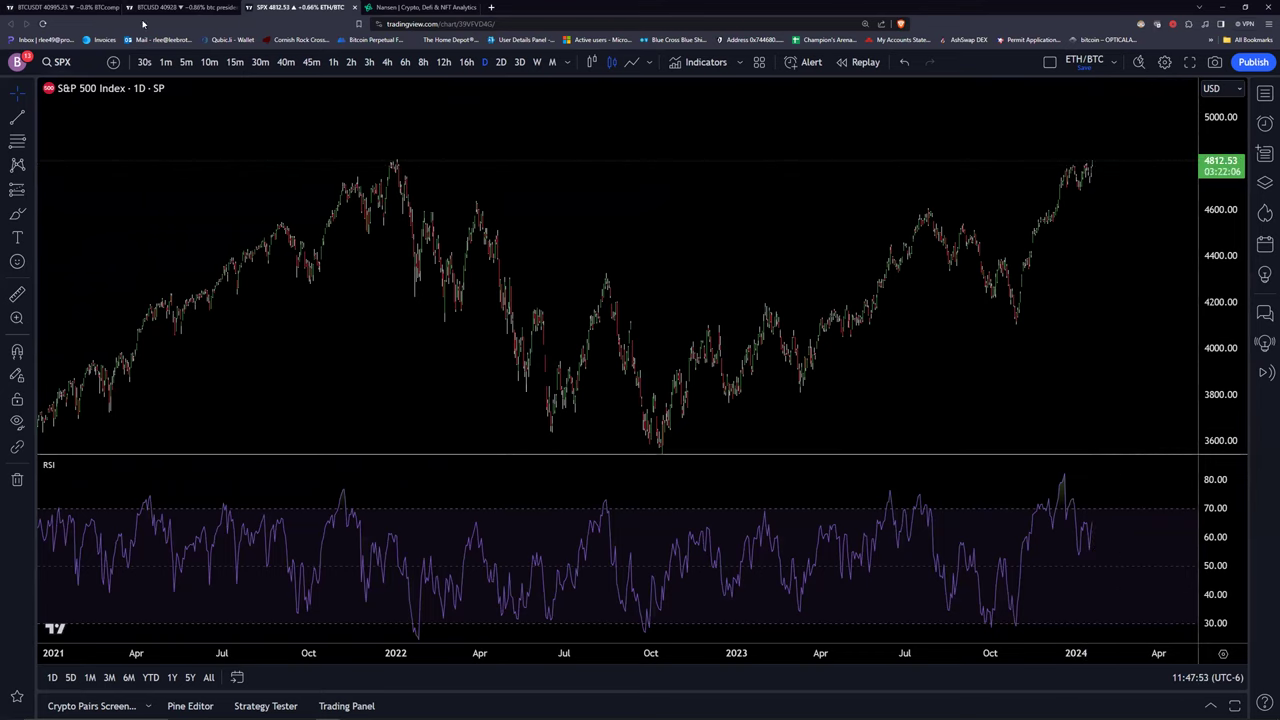
Switch to Nansen and examine the Spotlight's Smart Money Token Inflow, Stablecoin Exchange Flow and ETH Exchange Flow.
{"action": "left_click", "coordinate": [181, 7]}
{"action": "left_click", "coordinate": [388, 6]}
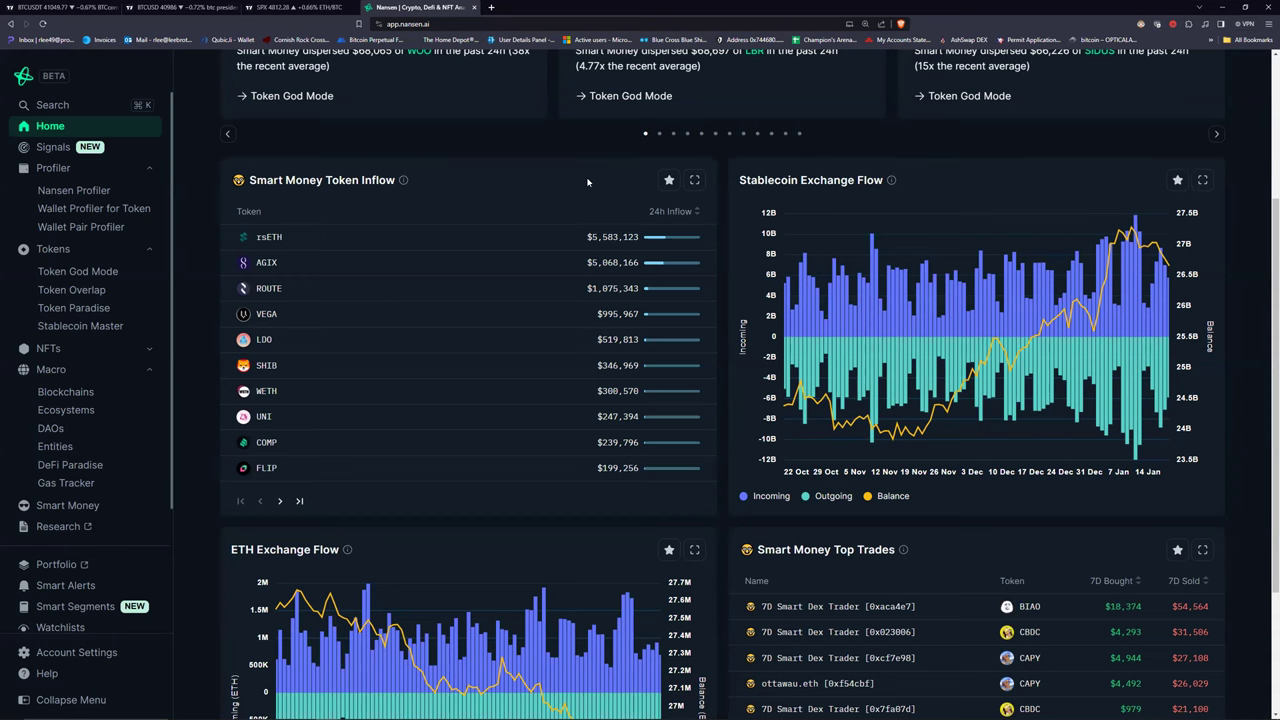
{"action": "scroll", "coordinate": [636, 223], "scroll_direction": "up", "scroll_amount": 3}
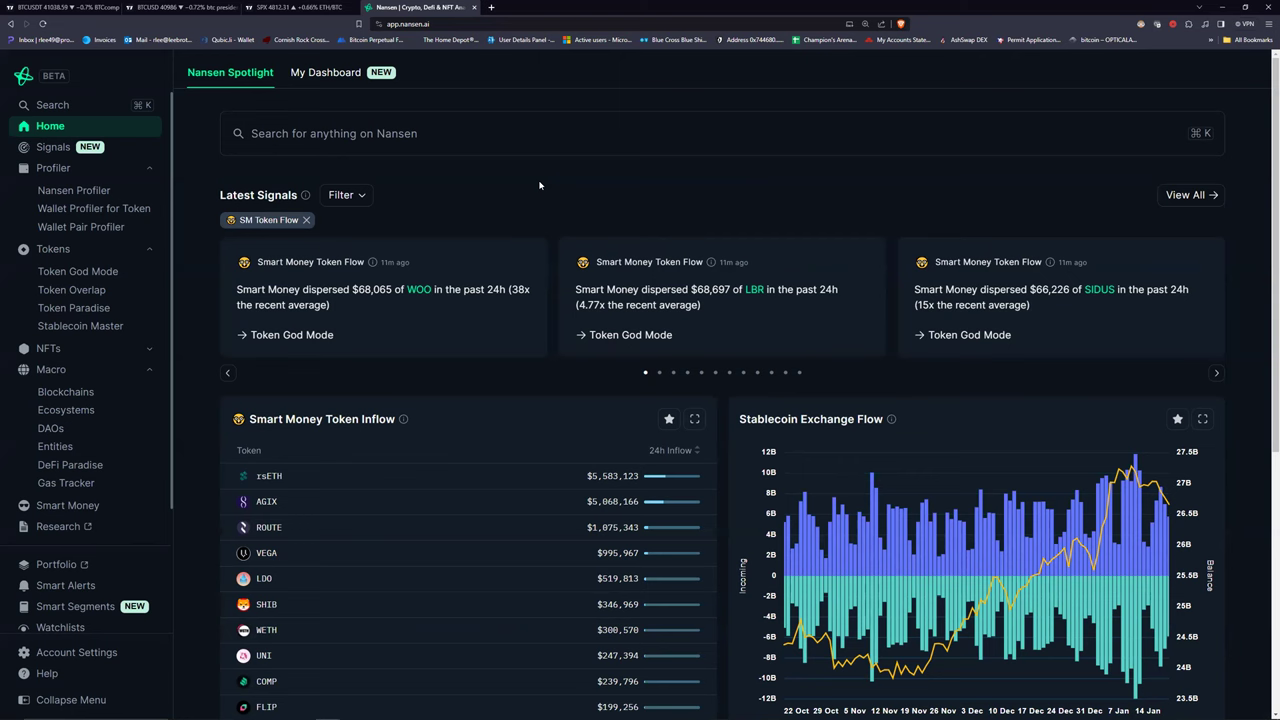
{"action": "left_click", "coordinate": [325, 74]}
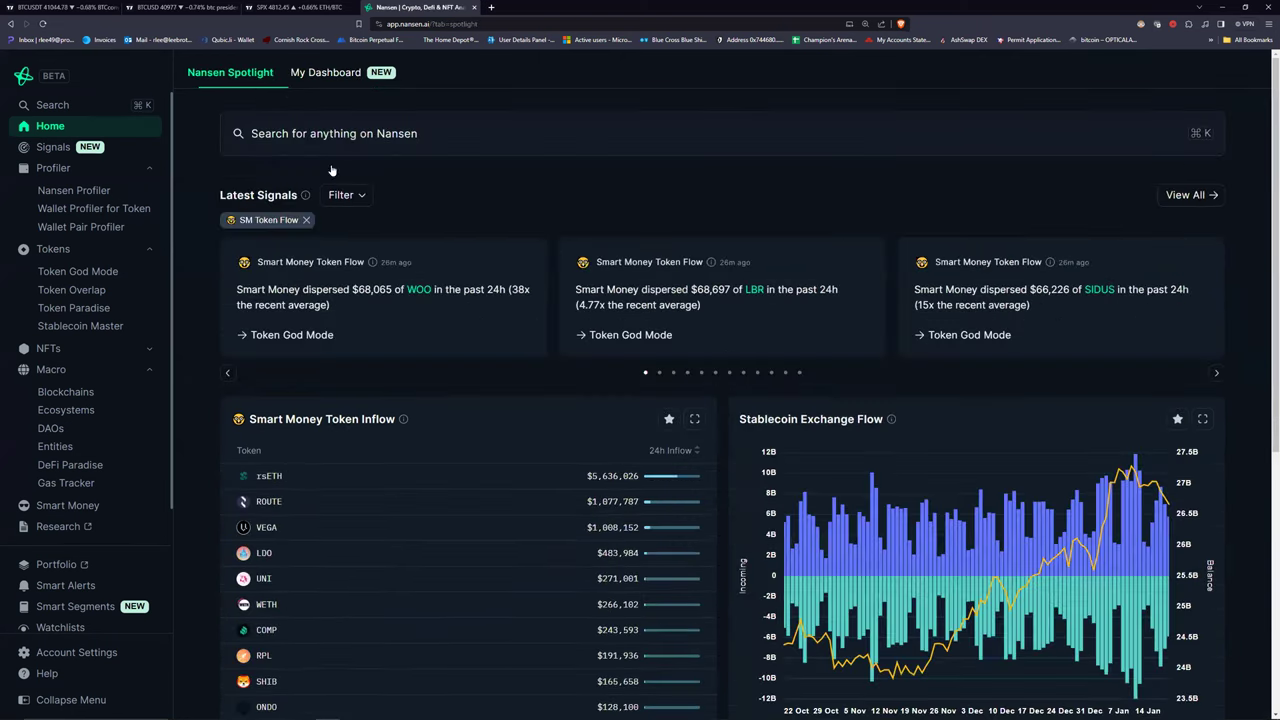
{"action": "scroll", "coordinate": [740, 367], "scroll_direction": "down", "scroll_amount": 2}
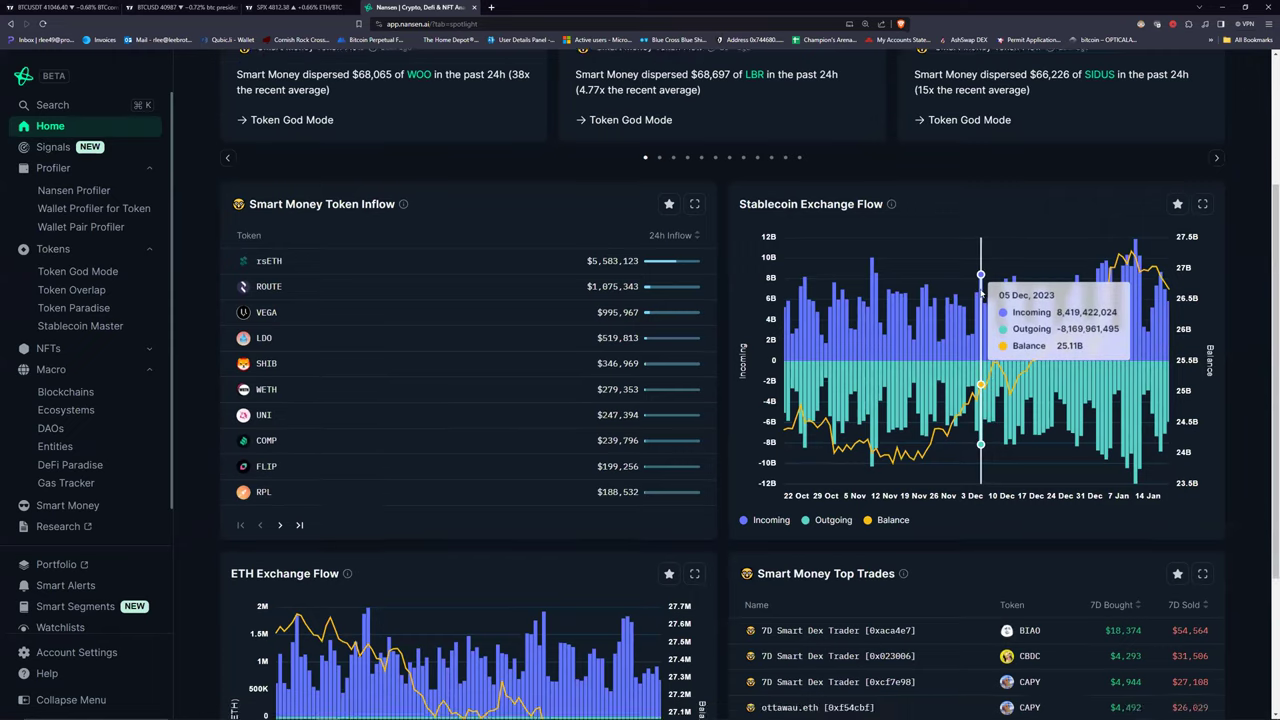
{"action": "scroll", "coordinate": [930, 320], "scroll_direction": "down", "scroll_amount": 3}
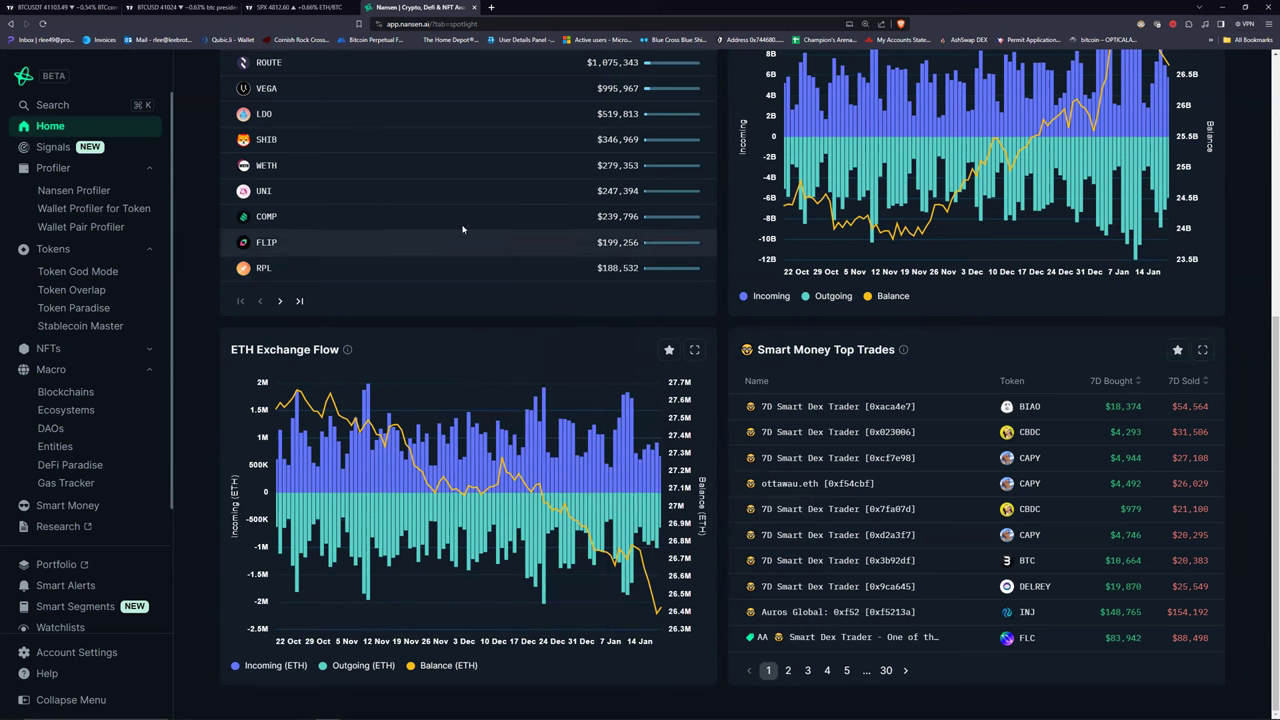
{"action": "scroll", "coordinate": [480, 210], "scroll_direction": "up", "scroll_amount": 3}
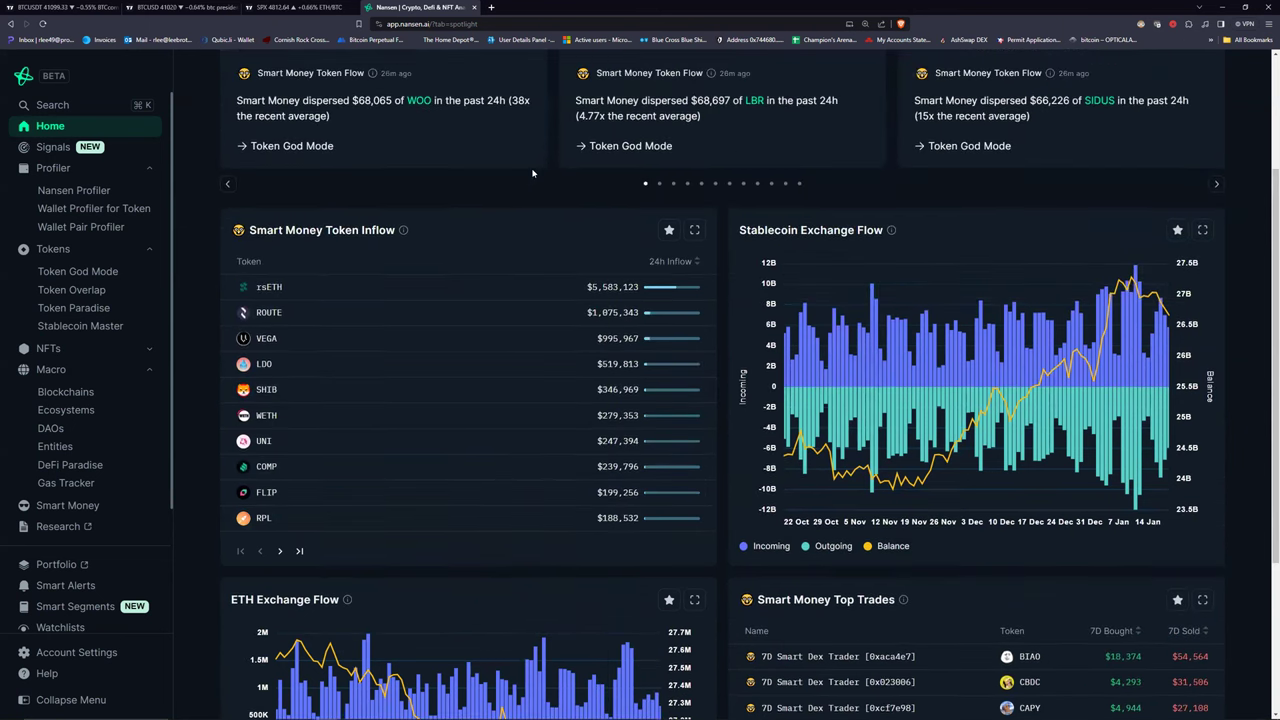
{"action": "scroll", "coordinate": [532, 173], "scroll_direction": "up", "scroll_amount": 2}
{"action": "scroll", "coordinate": [539, 214], "scroll_direction": "down", "scroll_amount": 5}
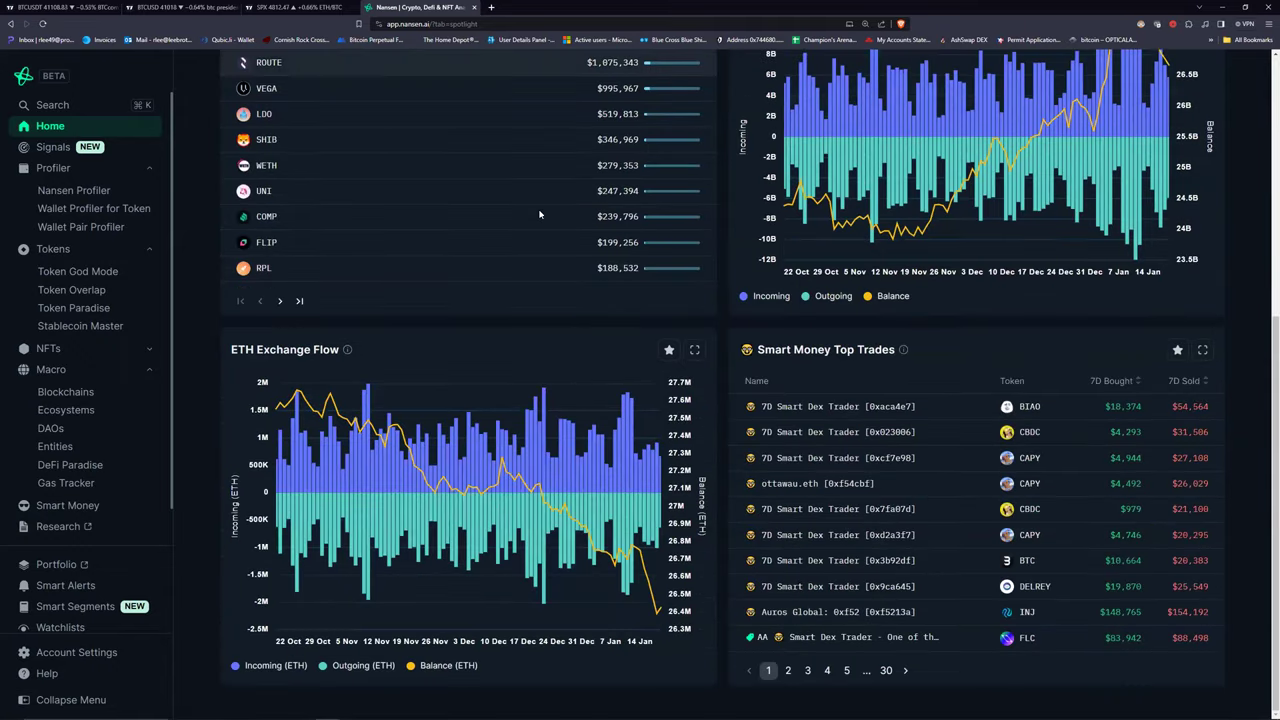
Open My Dashboard and sort the Sector Flows table by 24-hour change, highest first.
{"action": "scroll", "coordinate": [539, 214], "scroll_direction": "up", "scroll_amount": 1}
{"action": "scroll", "coordinate": [479, 183], "scroll_direction": "up", "scroll_amount": 4}
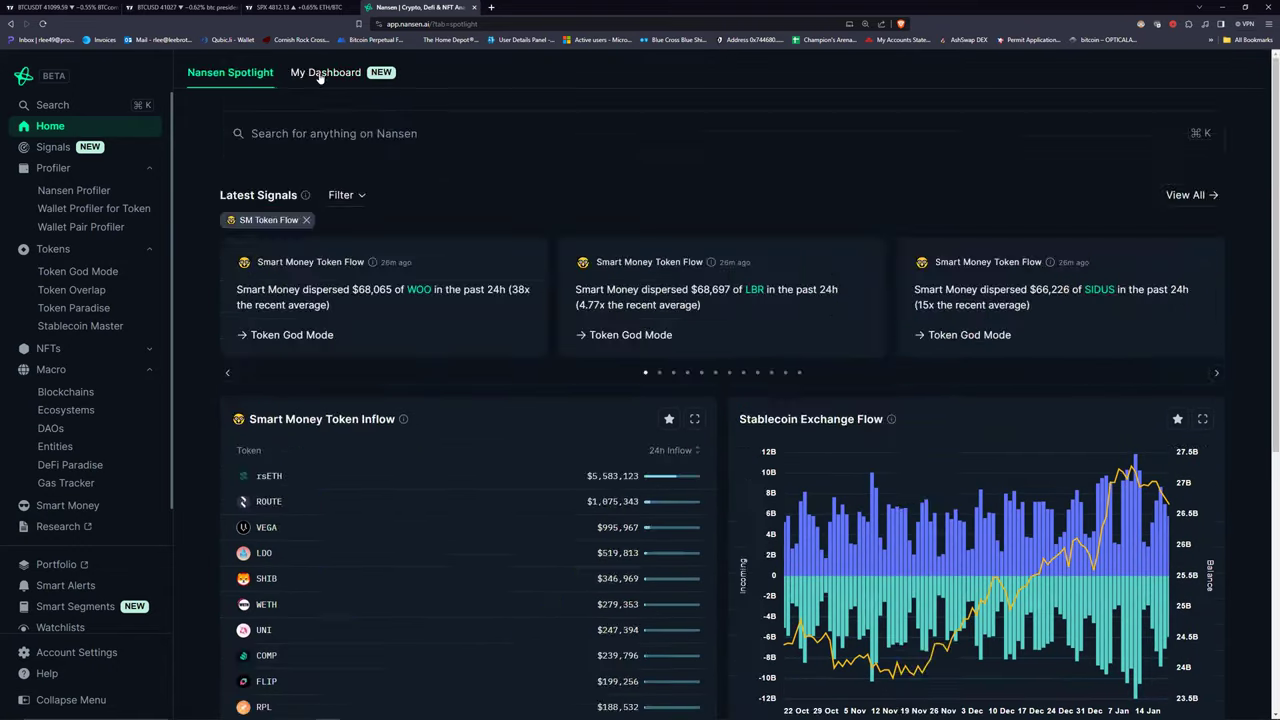
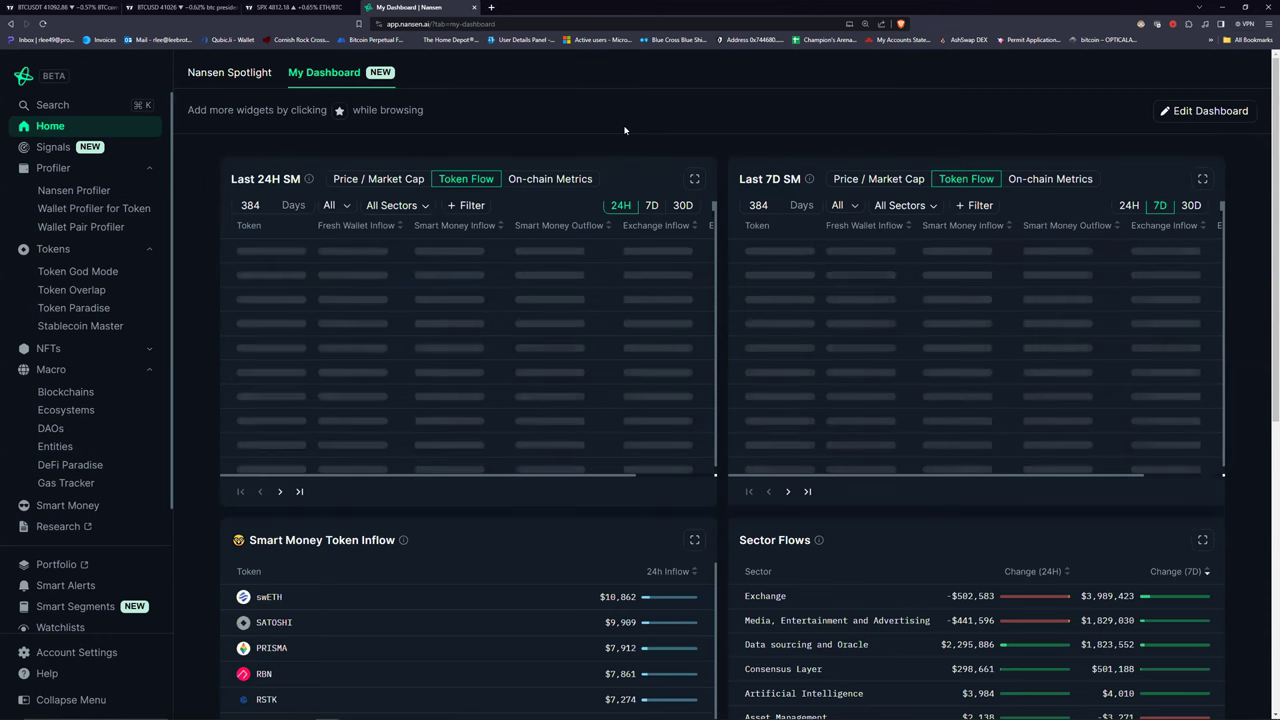
{"action": "scroll", "coordinate": [984, 465], "scroll_direction": "down", "scroll_amount": 1}
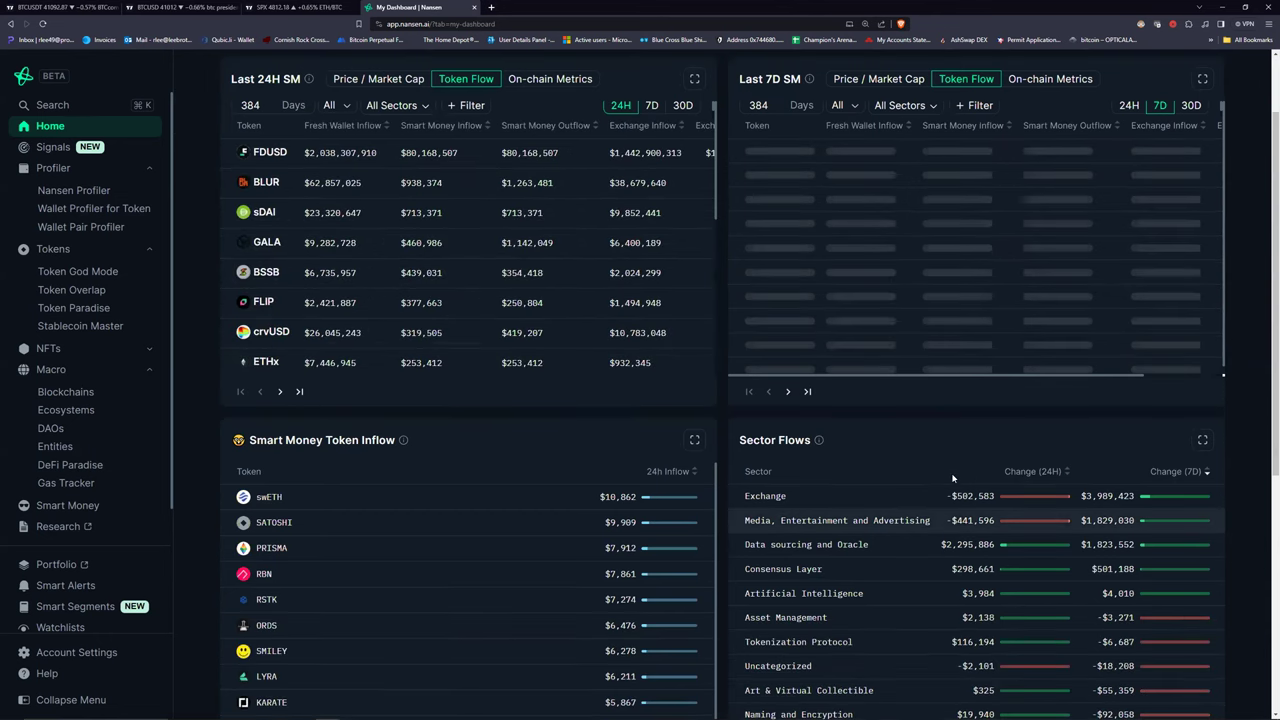
{"action": "left_click", "coordinate": [1050, 472]}
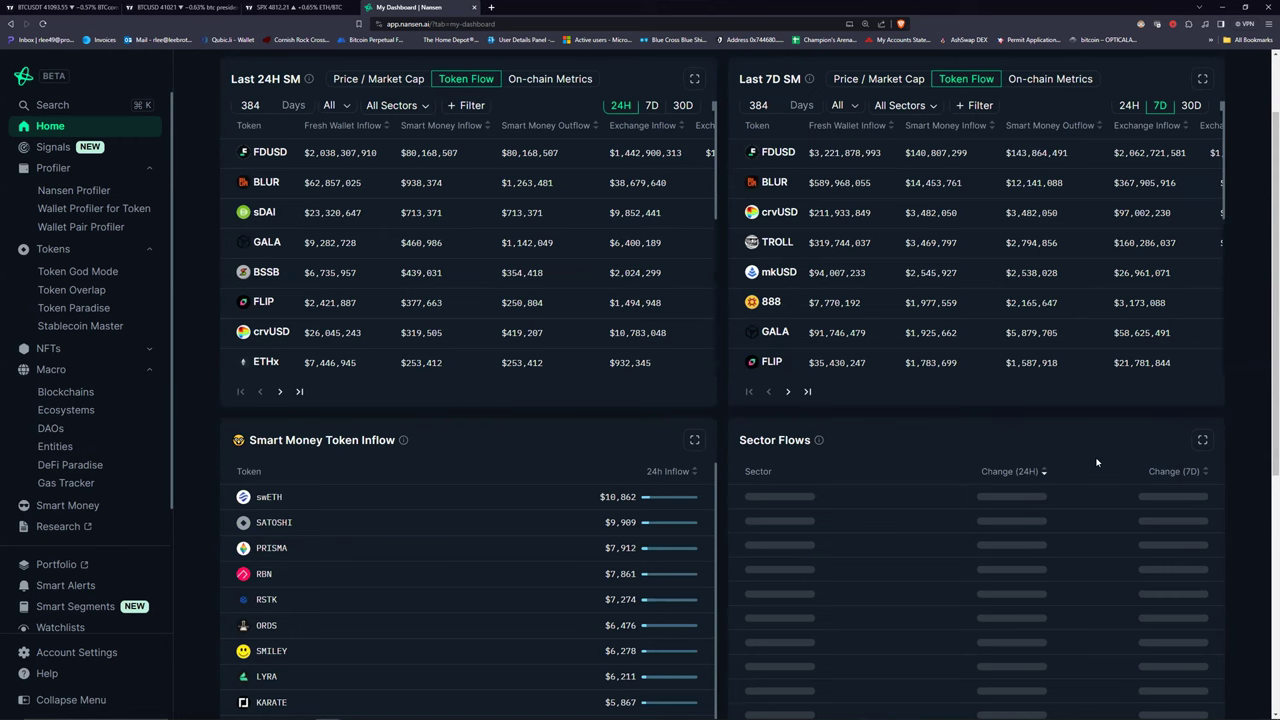
{"action": "scroll", "coordinate": [1109, 451], "scroll_direction": "down", "scroll_amount": 1}
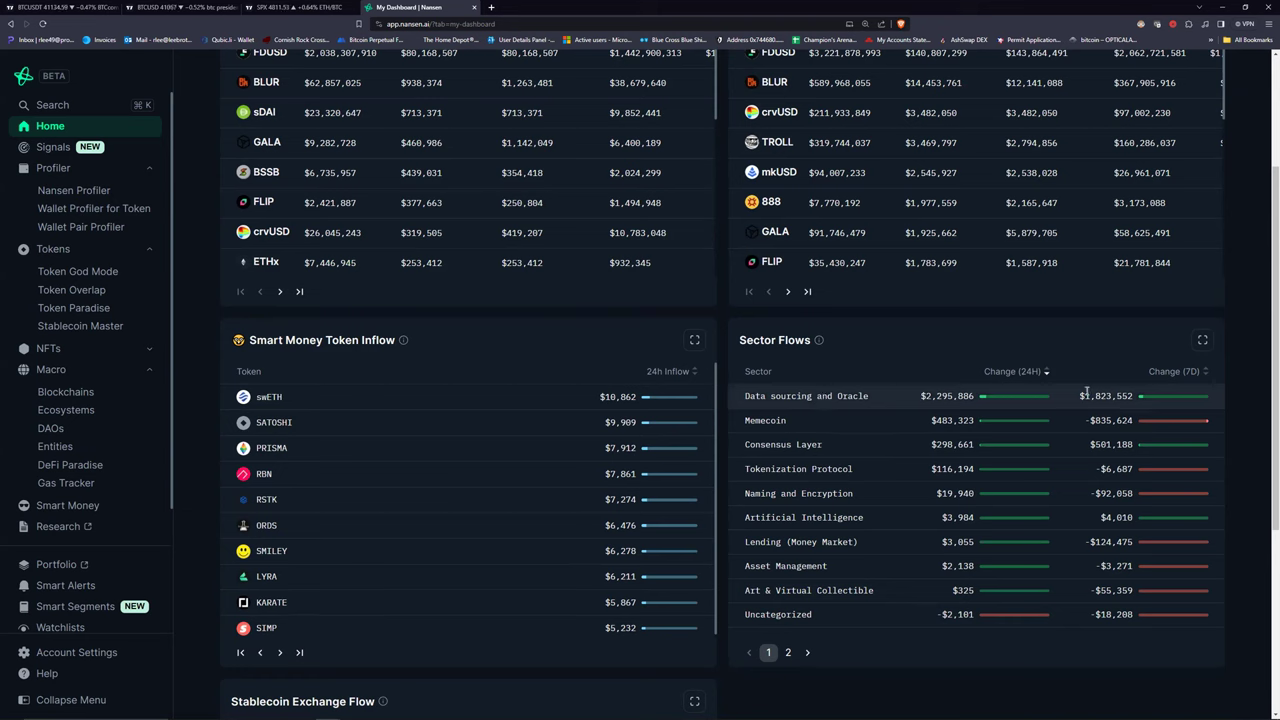
Sort the Sector Flows by 7-day change, highest first, and review both pages of sectors.
{"action": "left_click", "coordinate": [1177, 371]}
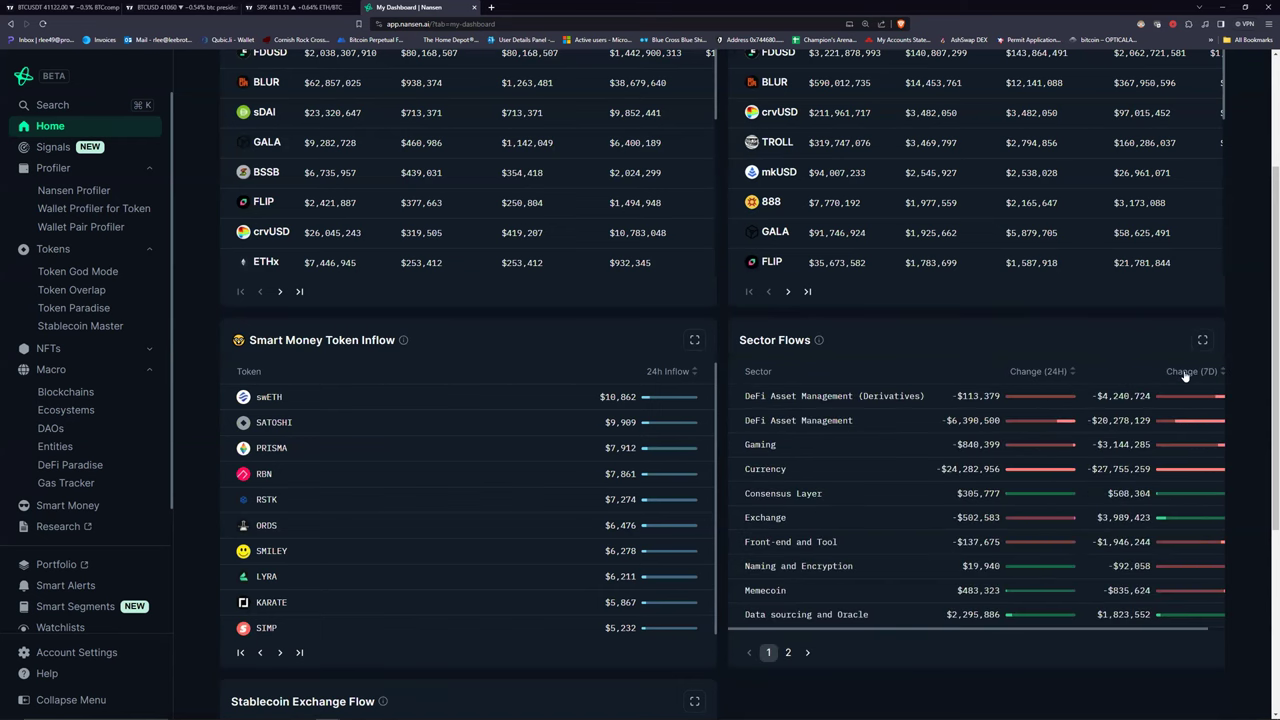
{"action": "left_click", "coordinate": [1185, 372]}
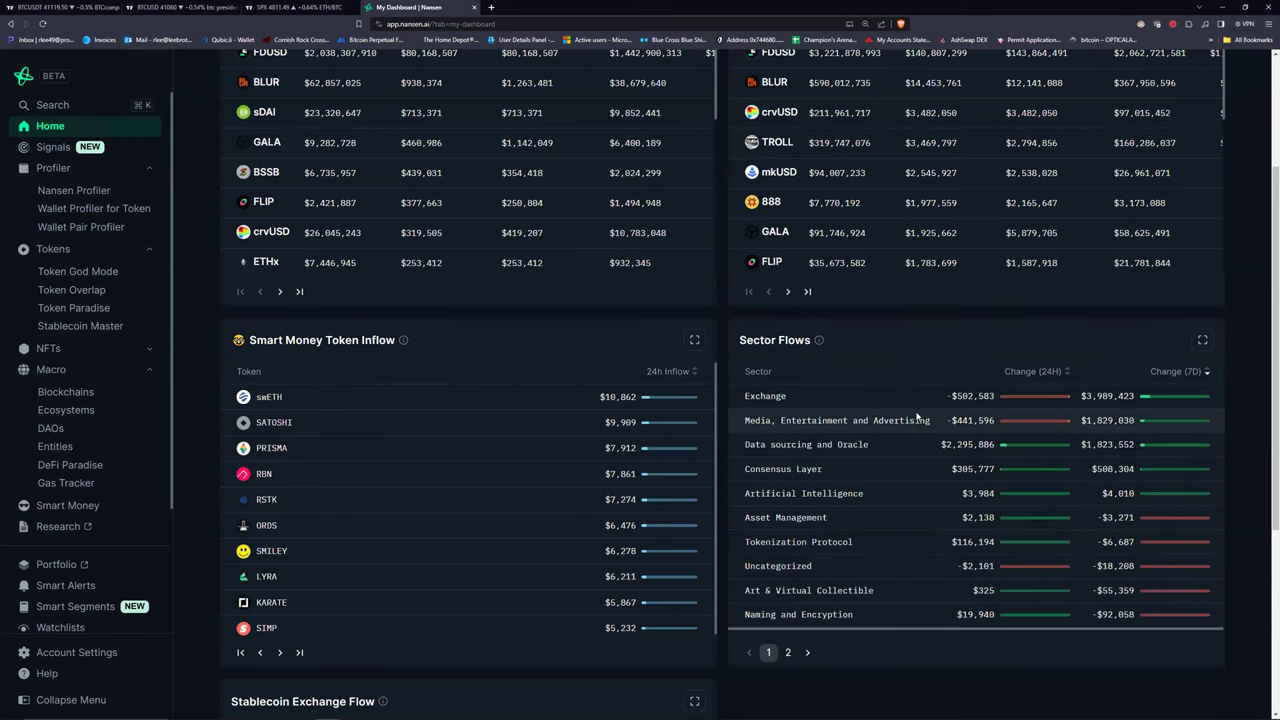
{"action": "left_click", "coordinate": [789, 653]}
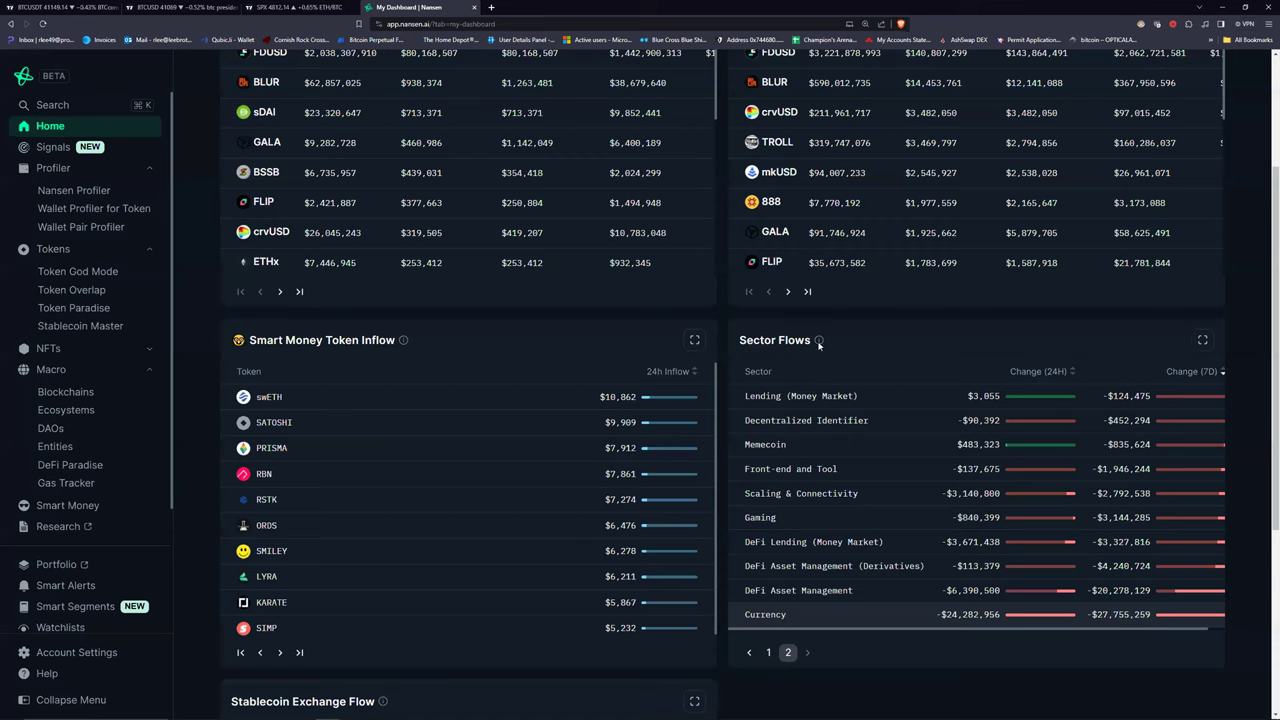
{"action": "mouse_move", "coordinate": [819, 341]}
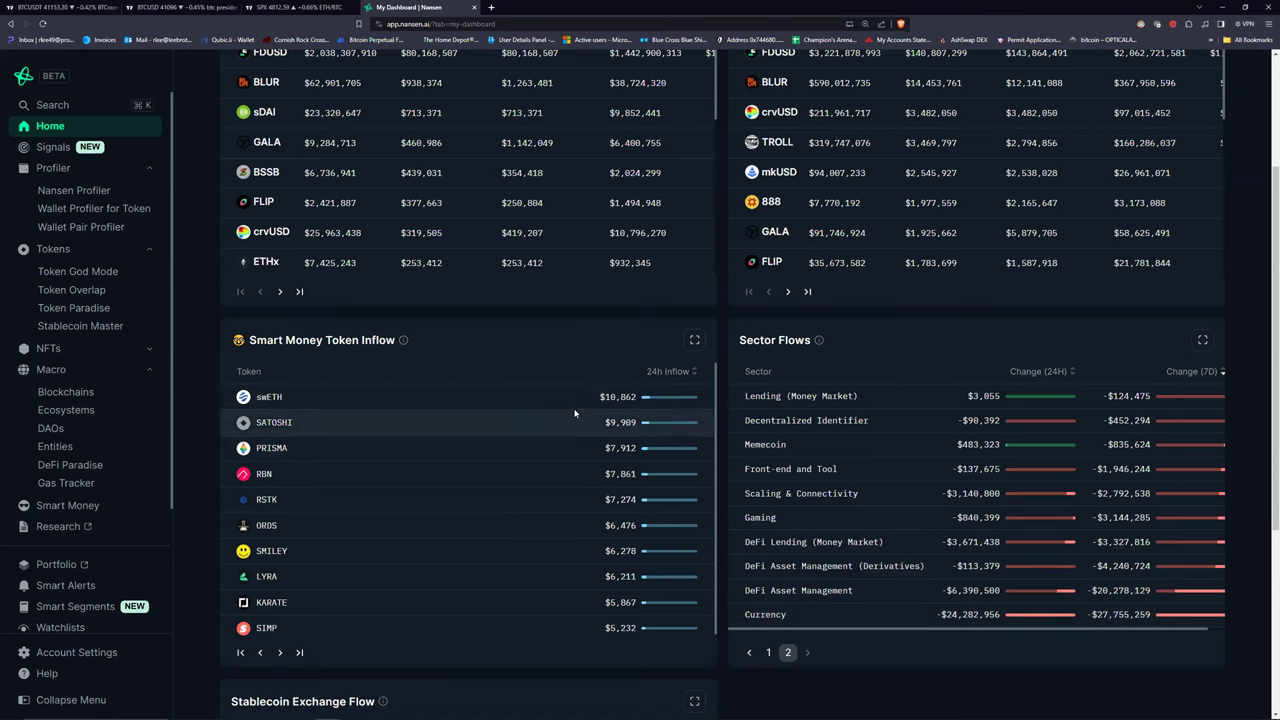
{"action": "scroll", "coordinate": [571, 374], "scroll_direction": "up", "scroll_amount": 2}
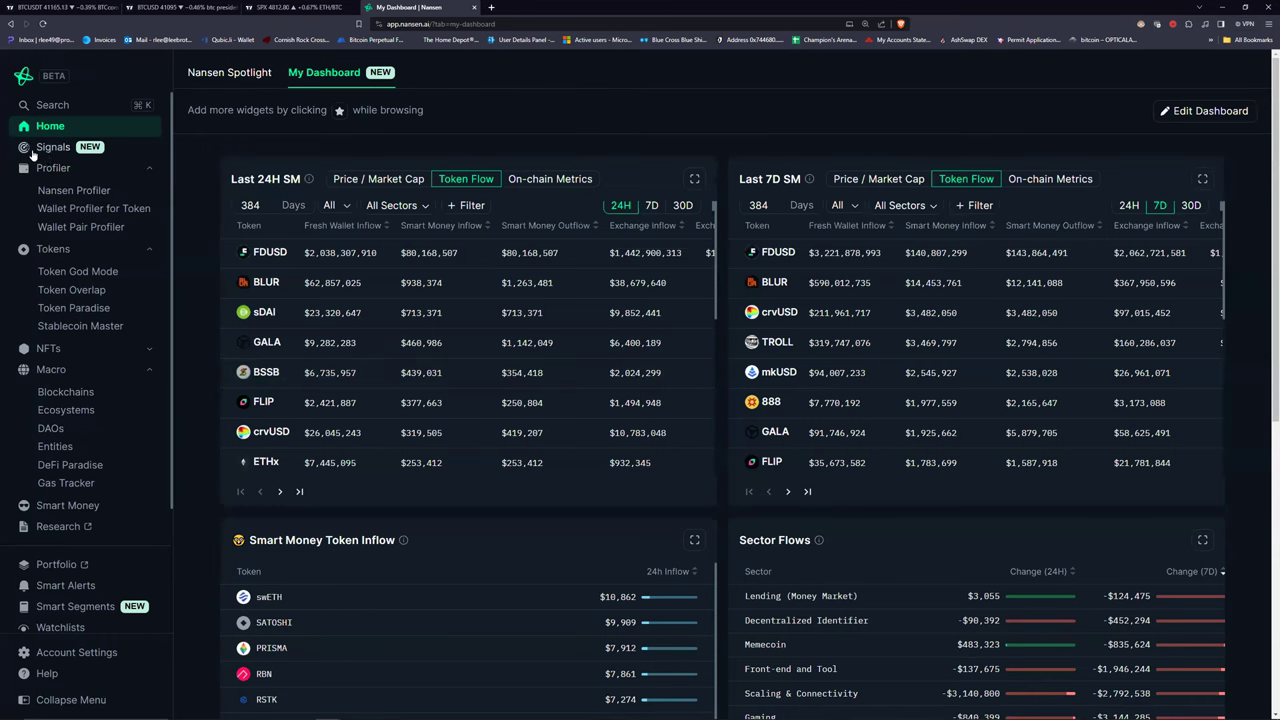
Open the full Signals Feed from the Spotlight's Latest Signals and read the Smart Money Token Flow signal for WOO.
{"action": "left_click", "coordinate": [95, 132]}
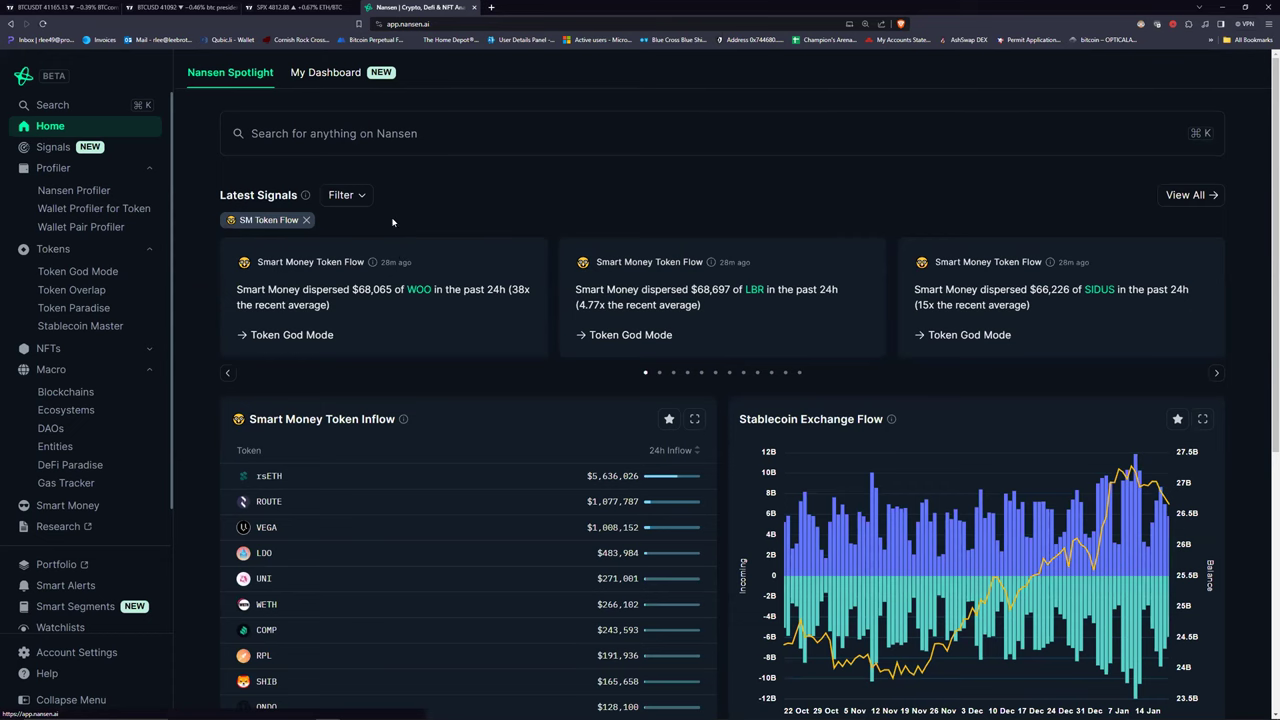
{"action": "left_click", "coordinate": [1188, 195]}
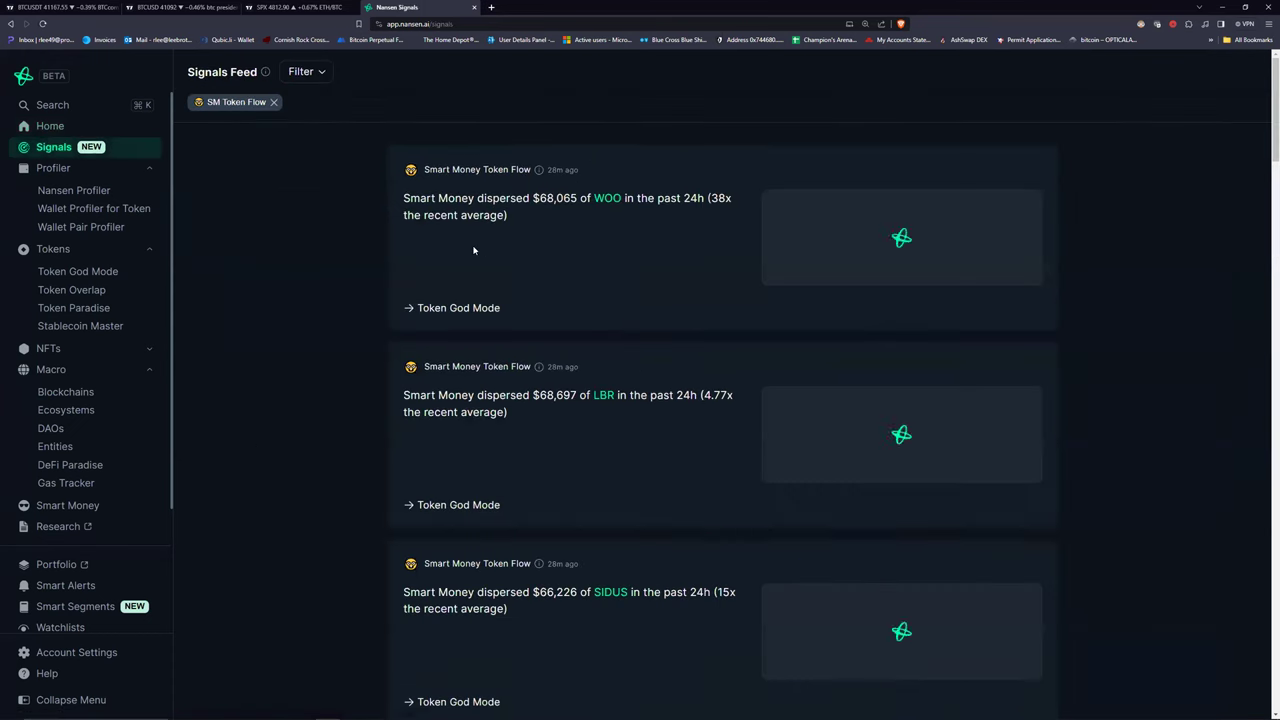
{"action": "mouse_move", "coordinate": [266, 76]}
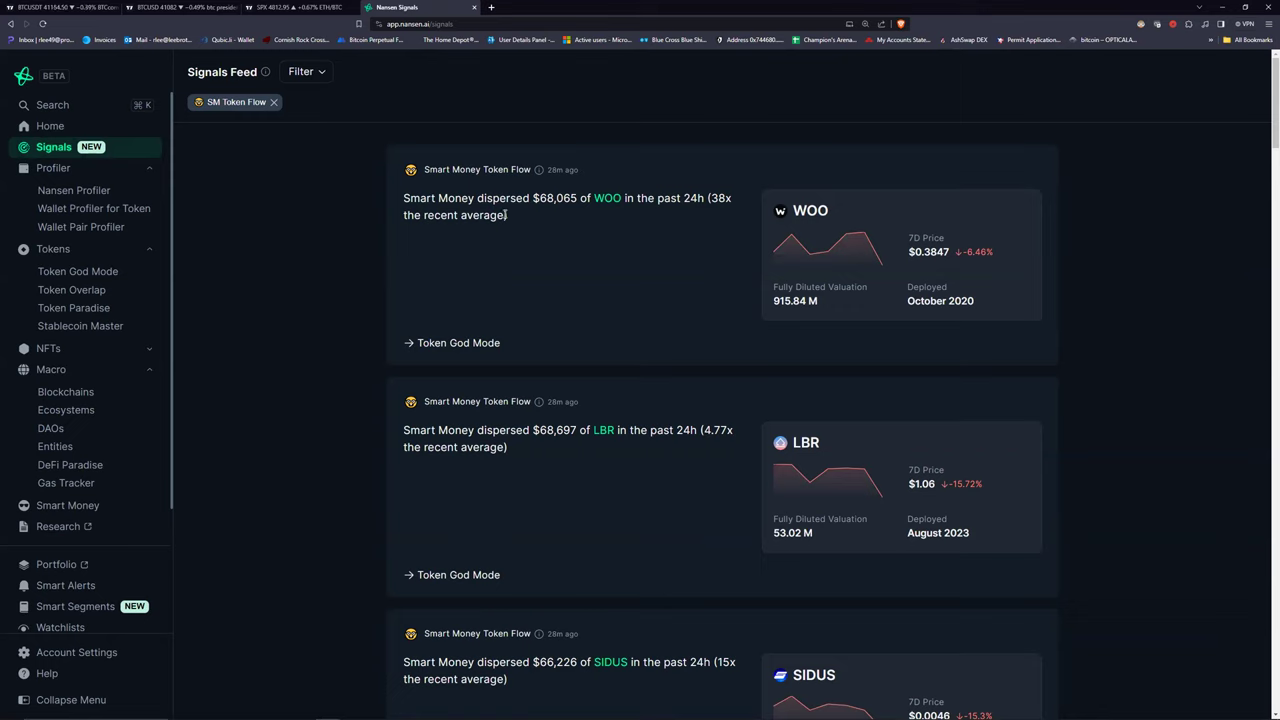
{"action": "left_click_drag", "start_coordinate": [530, 199], "coordinate": [477, 199]}
{"action": "left_click", "coordinate": [248, 300]}
Examine the Smart Money Token Flow signals down the feed for which tokens are being acquired or dispersed, from LBR to KIZUNA.
{"action": "scroll", "coordinate": [268, 284], "scroll_direction": "down", "scroll_amount": 2}
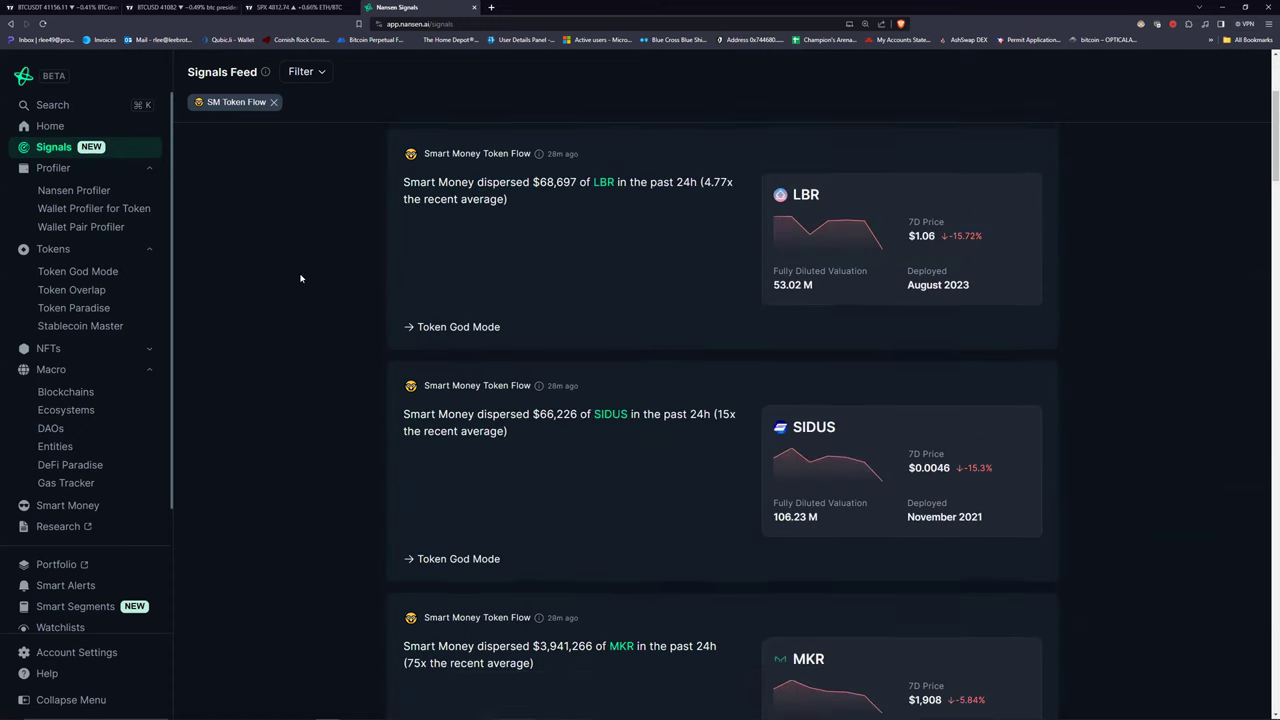
{"action": "scroll", "coordinate": [300, 278], "scroll_direction": "down", "scroll_amount": 5}
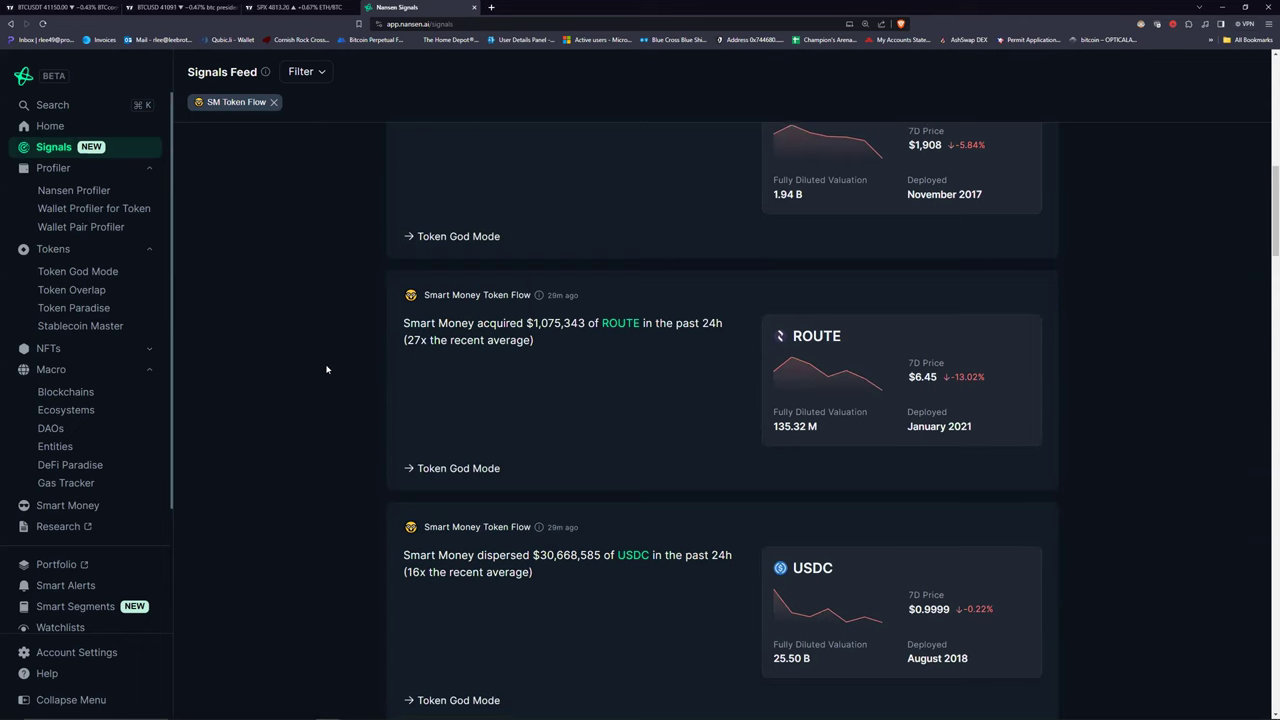
{"action": "scroll", "coordinate": [326, 369], "scroll_direction": "down", "scroll_amount": 1}
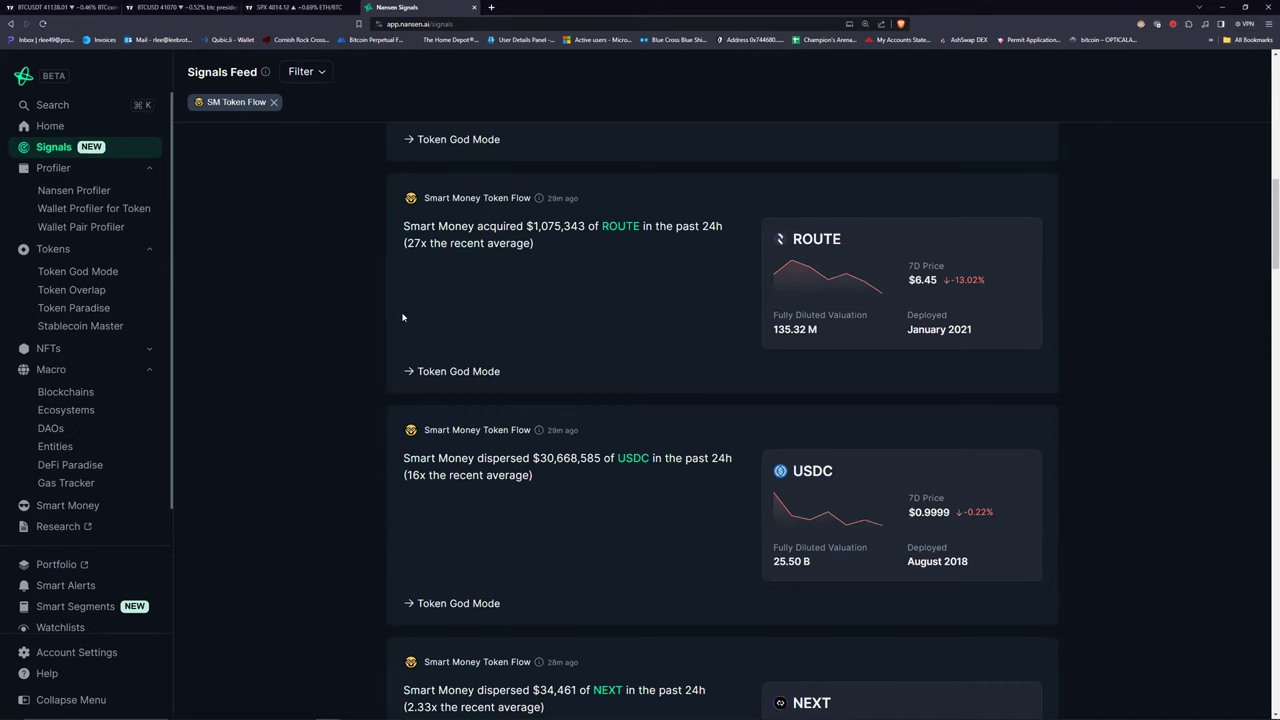
{"action": "scroll", "coordinate": [309, 275], "scroll_direction": "down", "scroll_amount": 6}
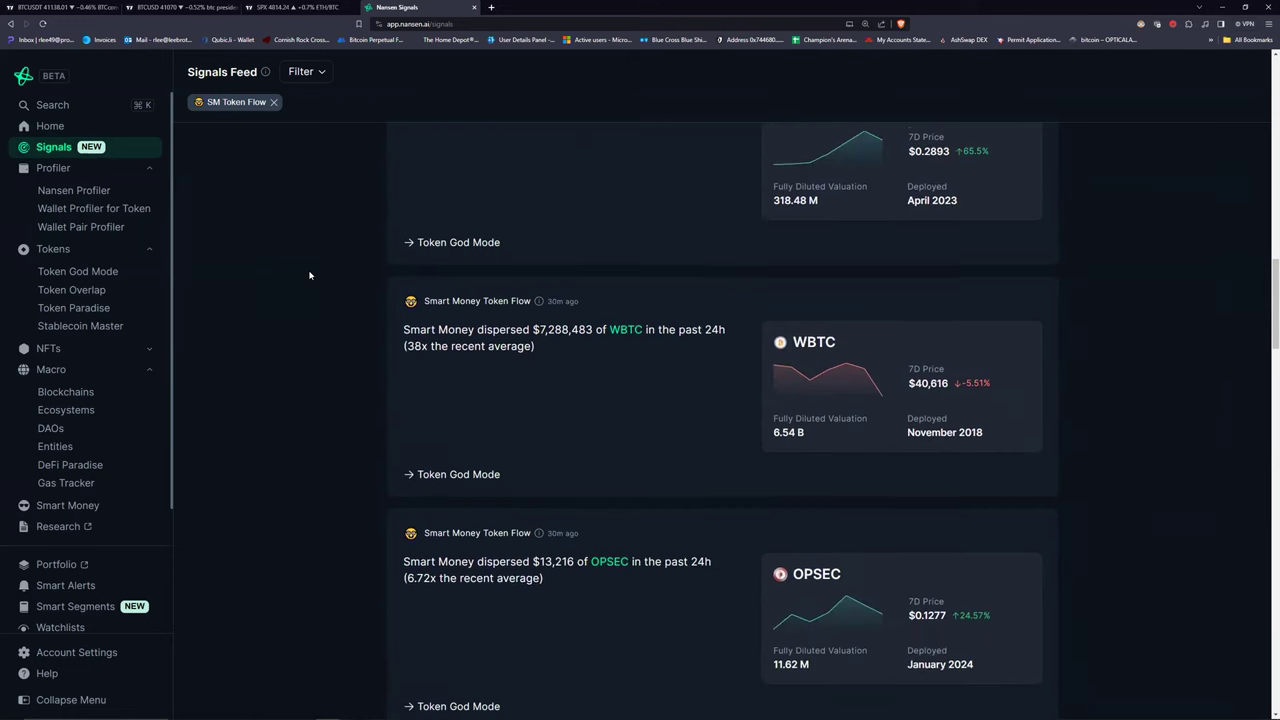
{"action": "scroll", "coordinate": [309, 275], "scroll_direction": "up", "scroll_amount": 1}
{"action": "scroll", "coordinate": [309, 275], "scroll_direction": "down", "scroll_amount": 5}
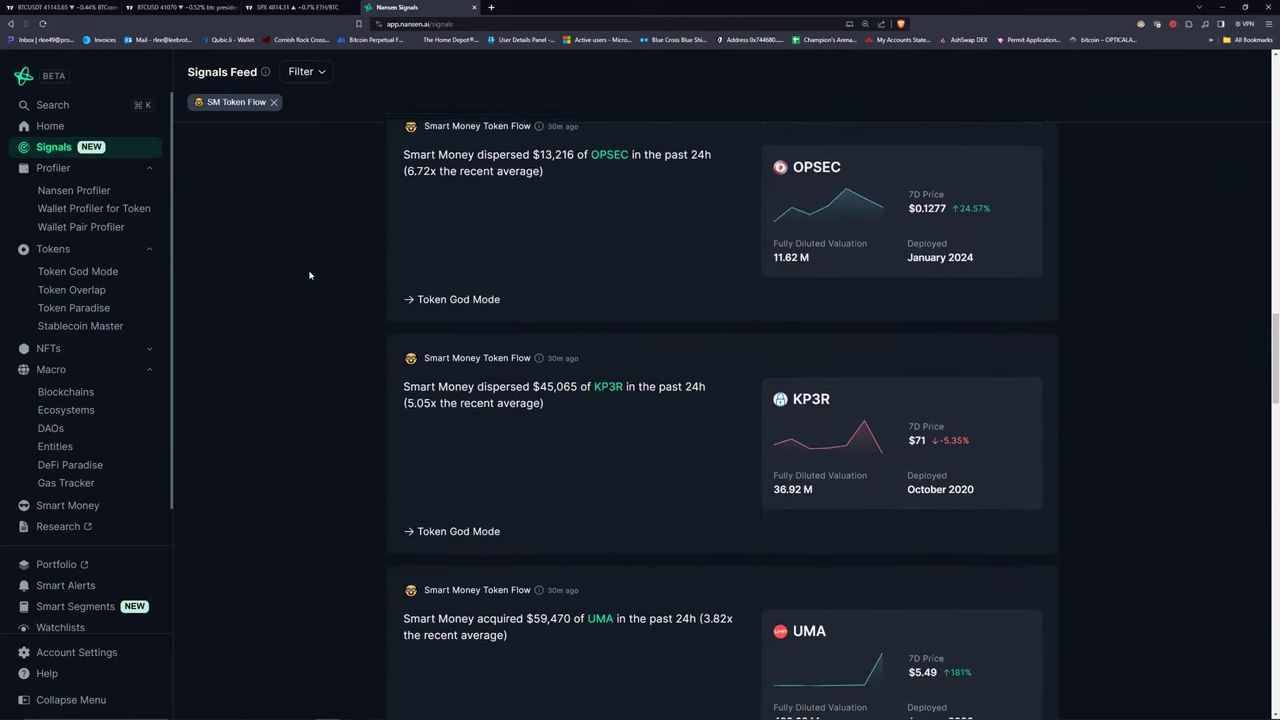
{"action": "scroll", "coordinate": [309, 275], "scroll_direction": "down", "scroll_amount": 2}
{"action": "scroll", "coordinate": [309, 275], "scroll_direction": "down", "scroll_amount": 2}
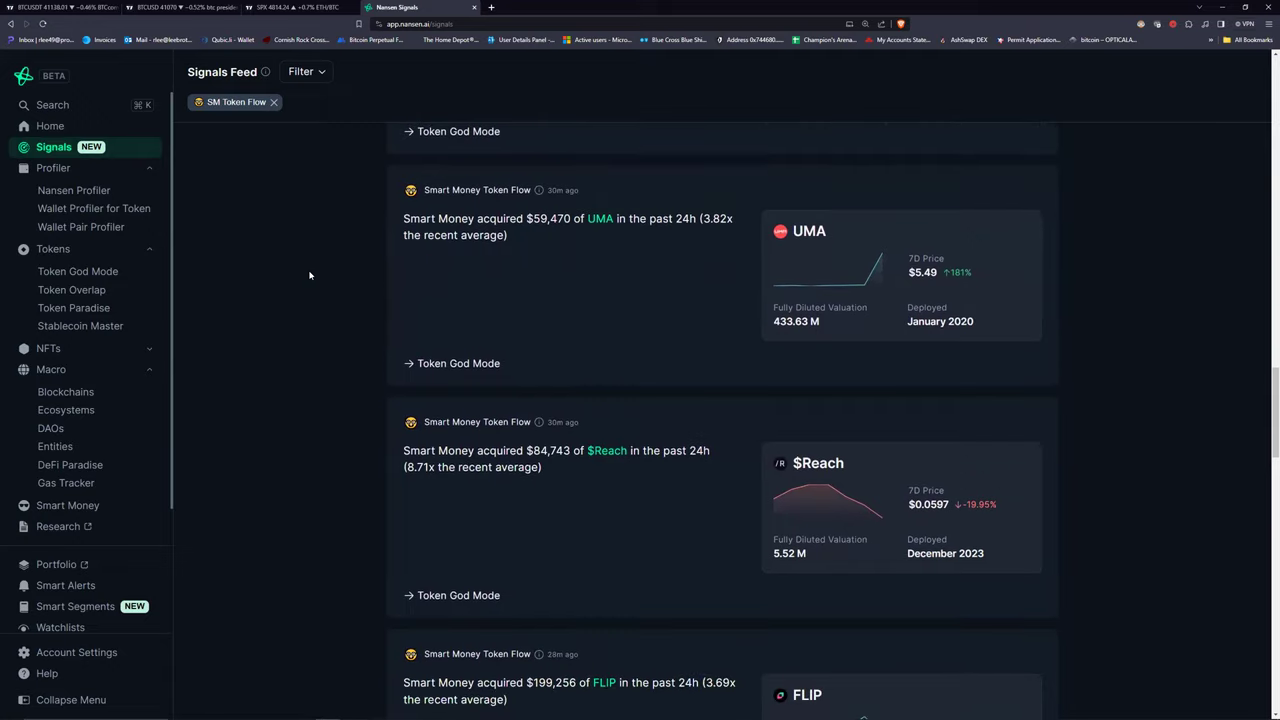
{"action": "scroll", "coordinate": [309, 275], "scroll_direction": "down", "scroll_amount": 2}
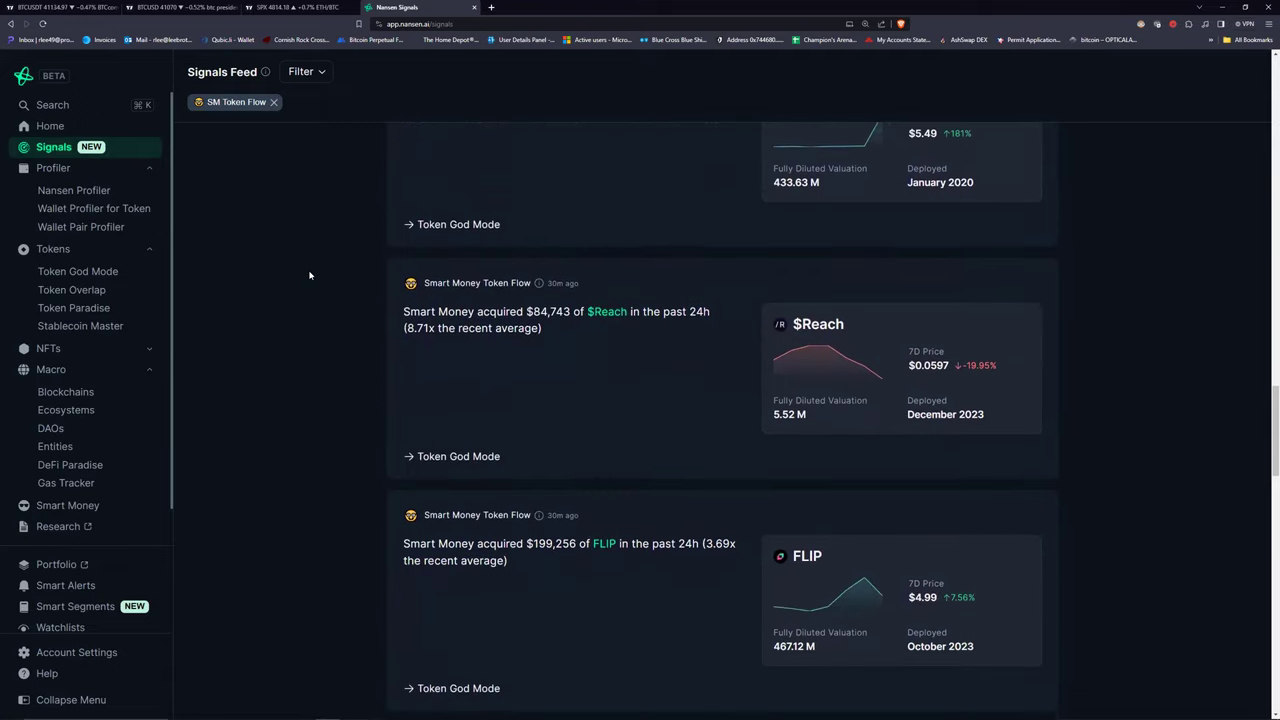
{"action": "scroll", "coordinate": [309, 275], "scroll_direction": "down", "scroll_amount": 1}
{"action": "scroll", "coordinate": [843, 258], "scroll_direction": "up", "scroll_amount": 1}
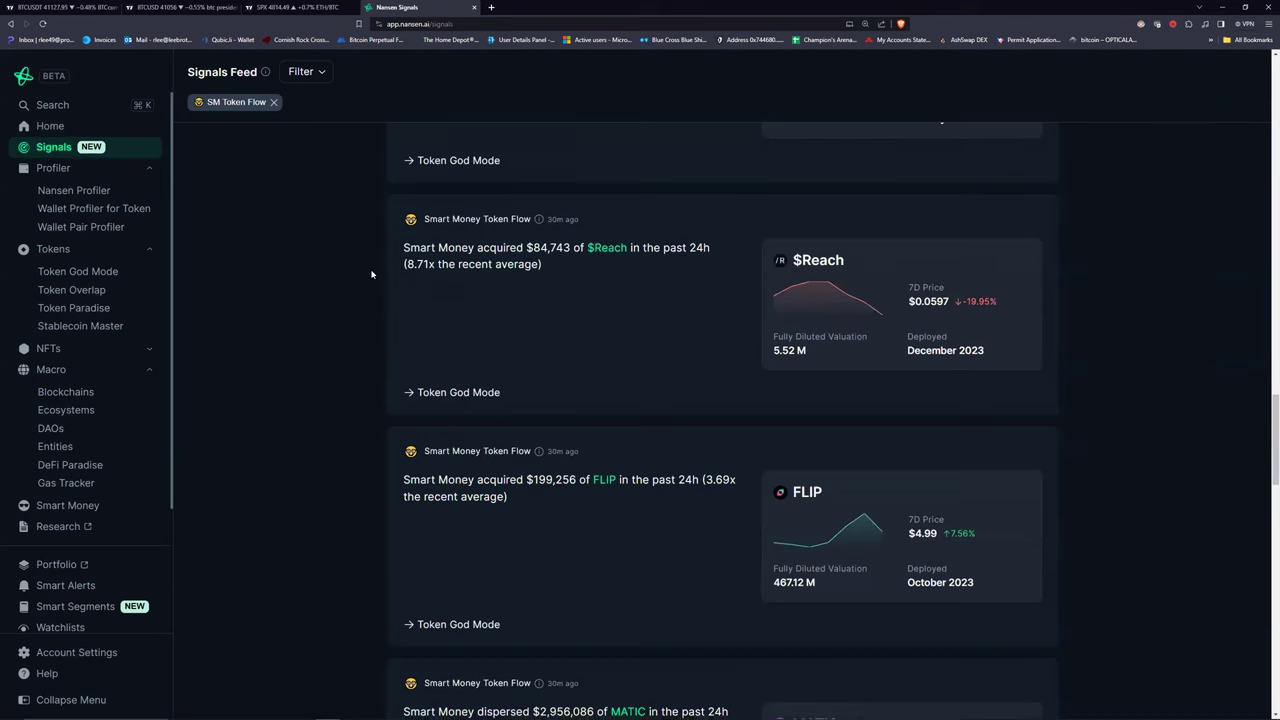
{"action": "scroll", "coordinate": [373, 276], "scroll_direction": "down", "scroll_amount": 3}
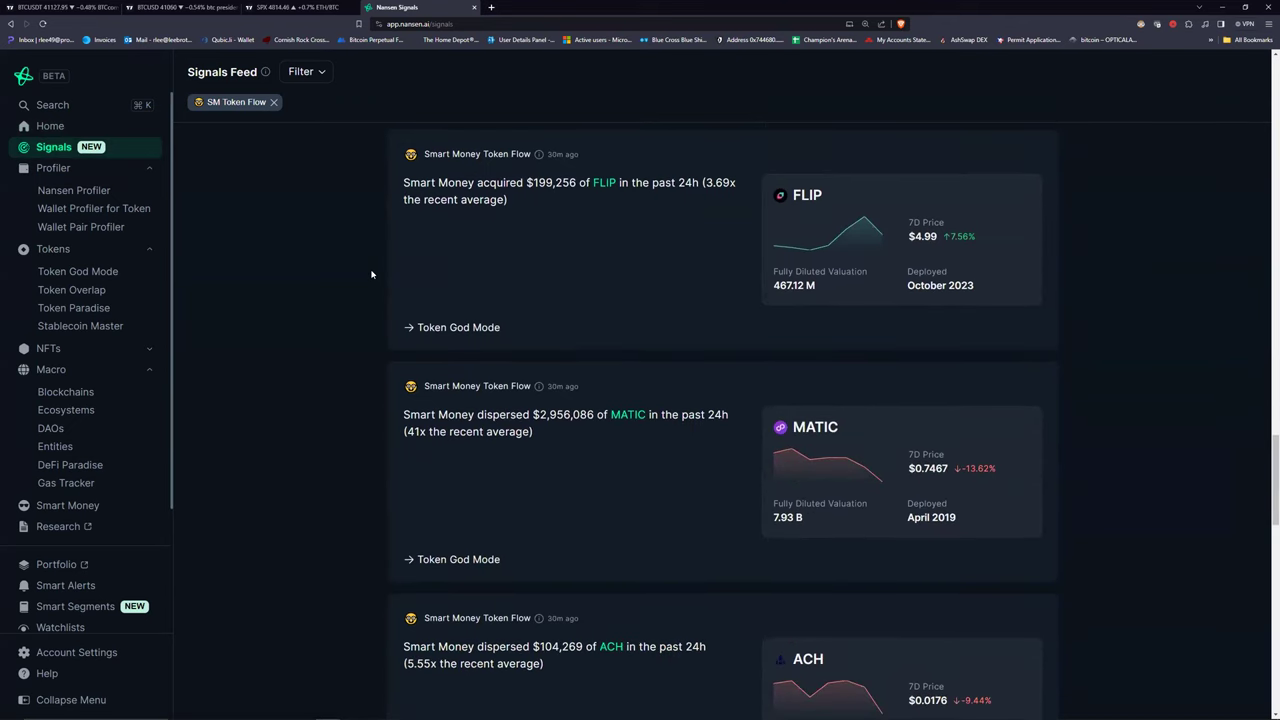
{"action": "scroll", "coordinate": [371, 273], "scroll_direction": "down", "scroll_amount": 5}
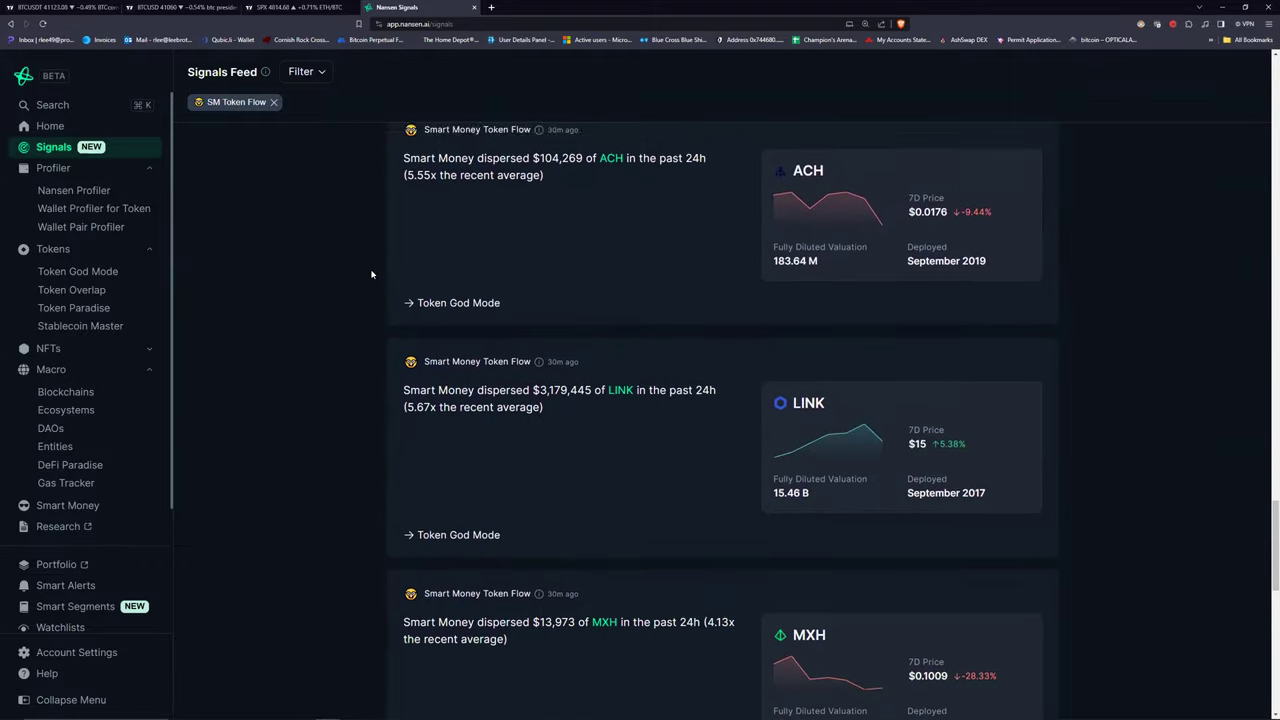
{"action": "scroll", "coordinate": [371, 273], "scroll_direction": "down", "scroll_amount": 5}
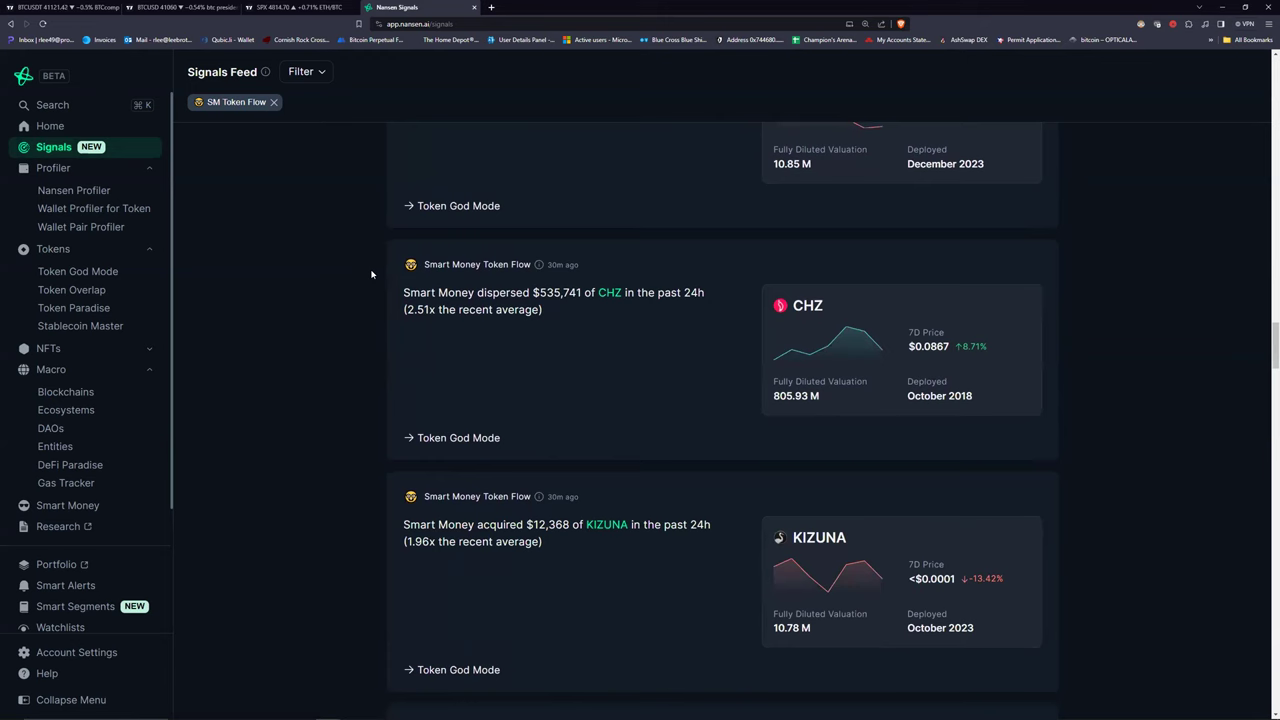
Return to the $Reach signal, open the token in Token God Mode and review its DEX Trades and Price Movement.
{"action": "scroll", "coordinate": [371, 273], "scroll_direction": "up", "scroll_amount": 12}
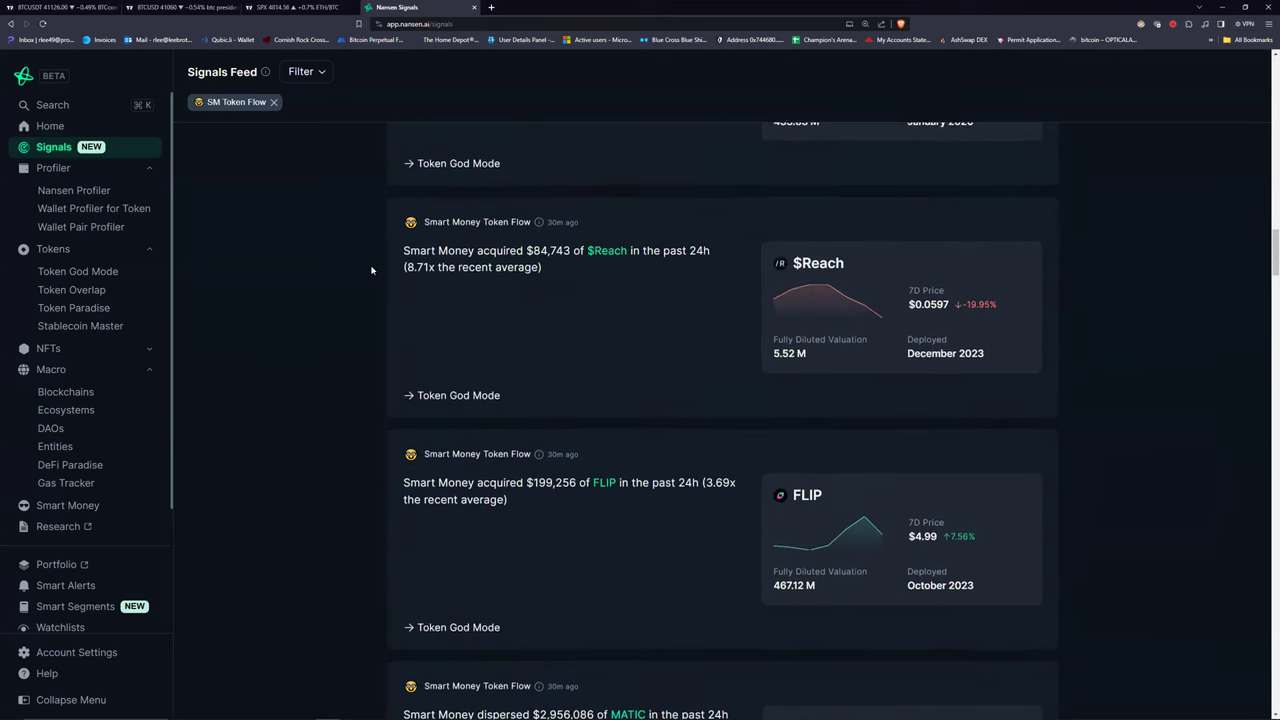
{"action": "scroll", "coordinate": [371, 270], "scroll_direction": "up", "scroll_amount": 1}
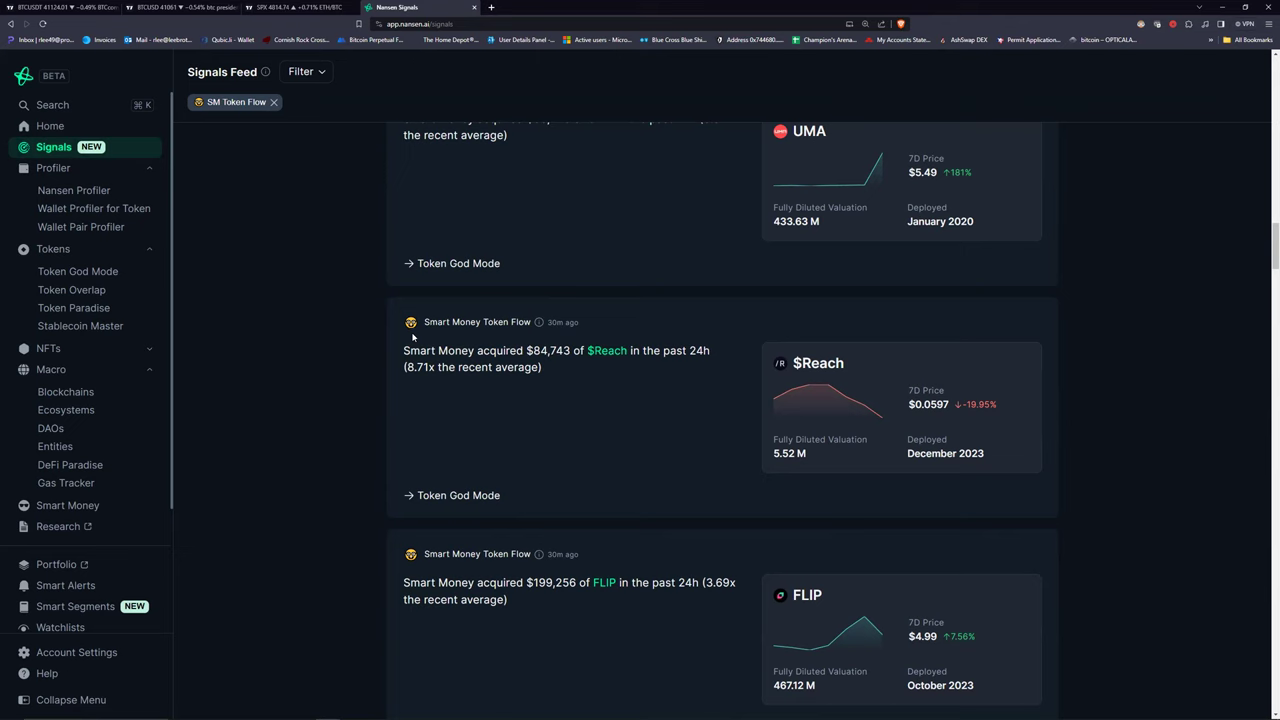
{"action": "left_click", "coordinate": [607, 351]}
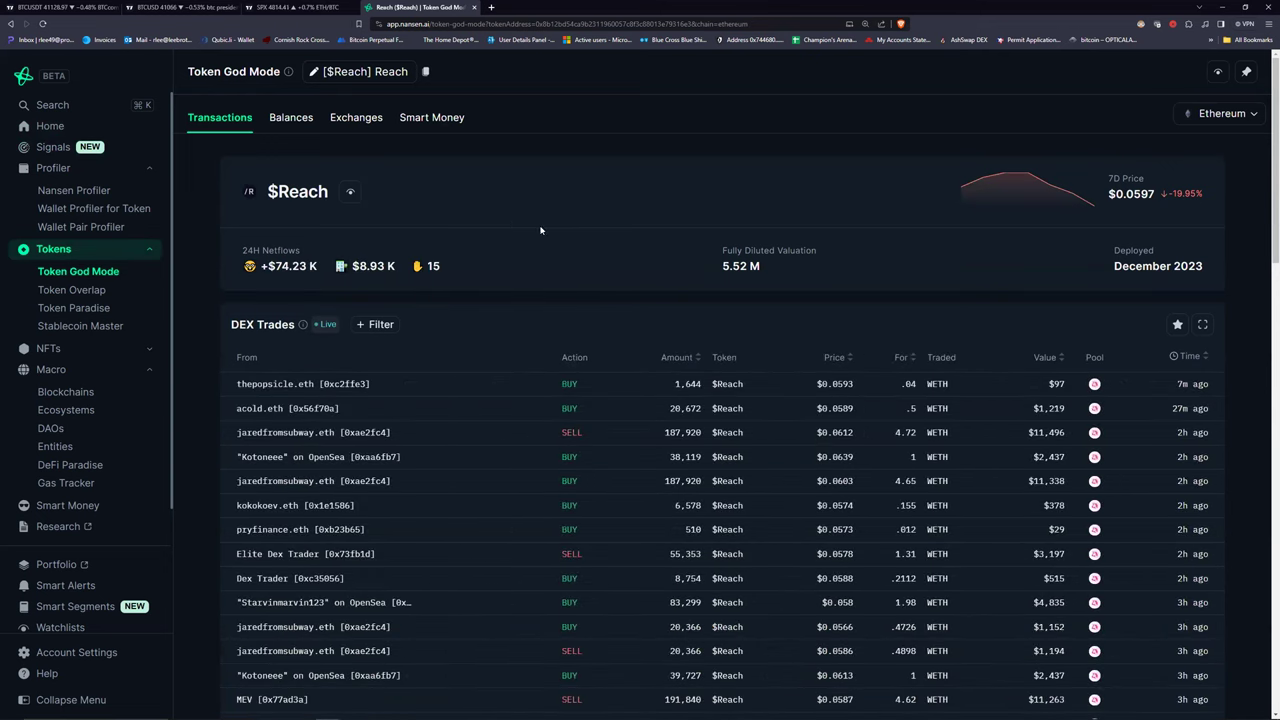
{"action": "scroll", "coordinate": [543, 229], "scroll_direction": "down", "scroll_amount": 4}
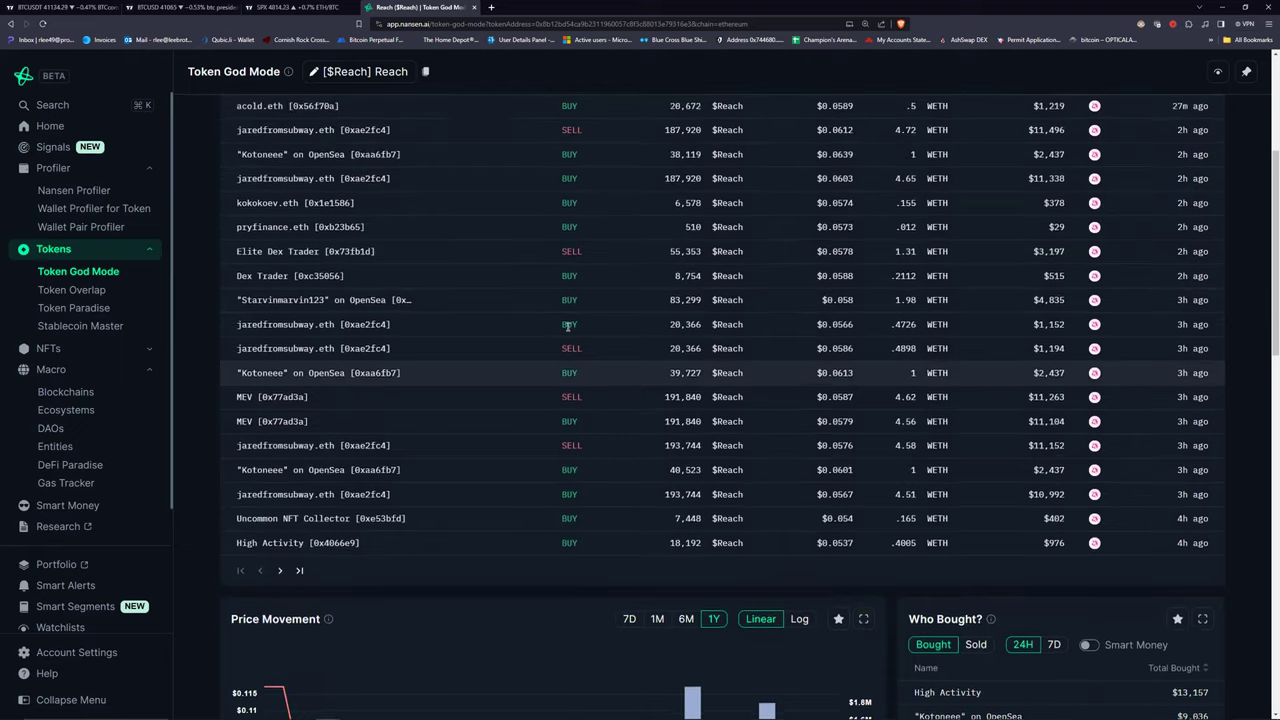
{"action": "scroll", "coordinate": [548, 354], "scroll_direction": "up", "scroll_amount": 1}
{"action": "scroll", "coordinate": [545, 354], "scroll_direction": "down", "scroll_amount": 3}
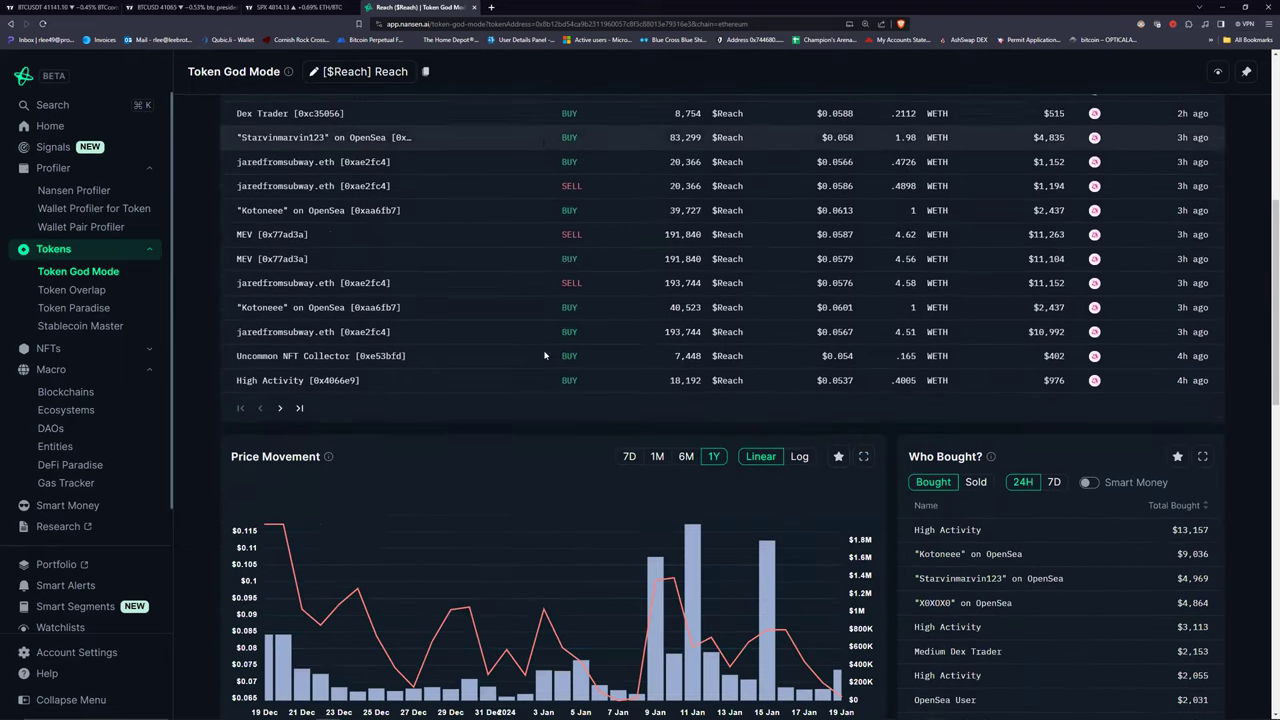
Limit the $Reach buyer and seller list to Smart Money, check the sellers, and show the buyers over 7 days.
{"action": "left_click", "coordinate": [1089, 398]}
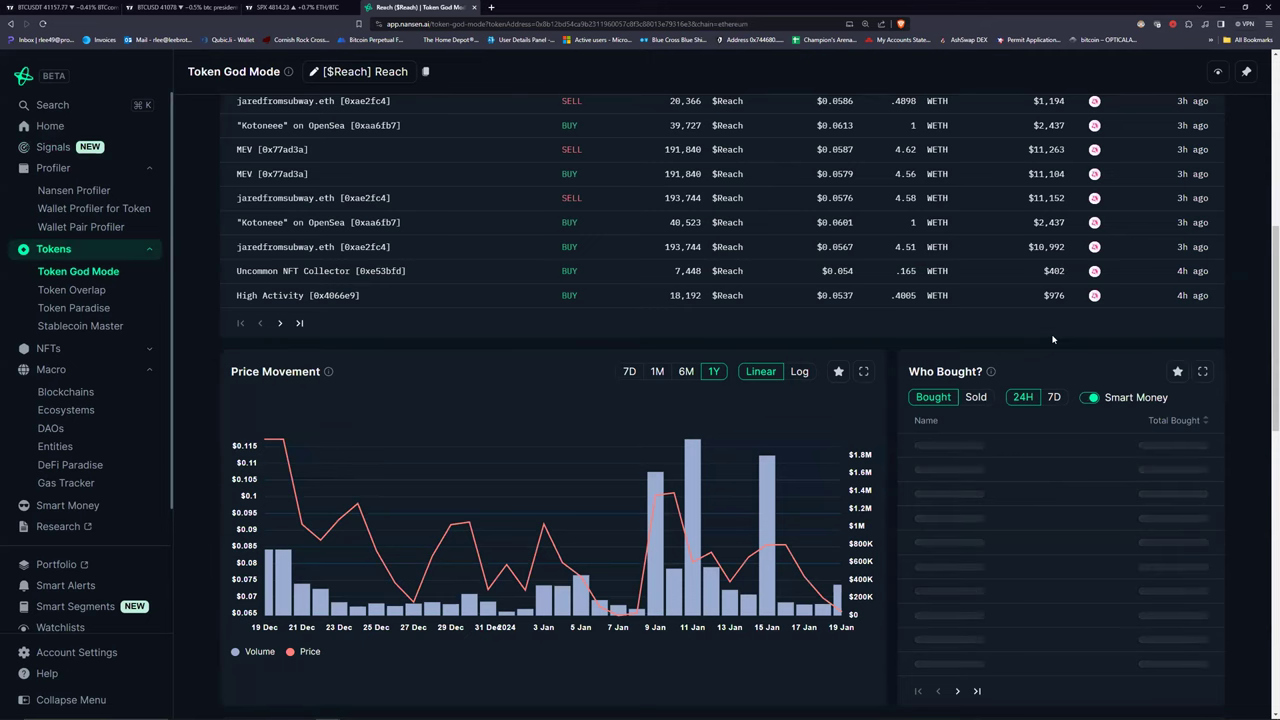
{"action": "left_click", "coordinate": [979, 398]}
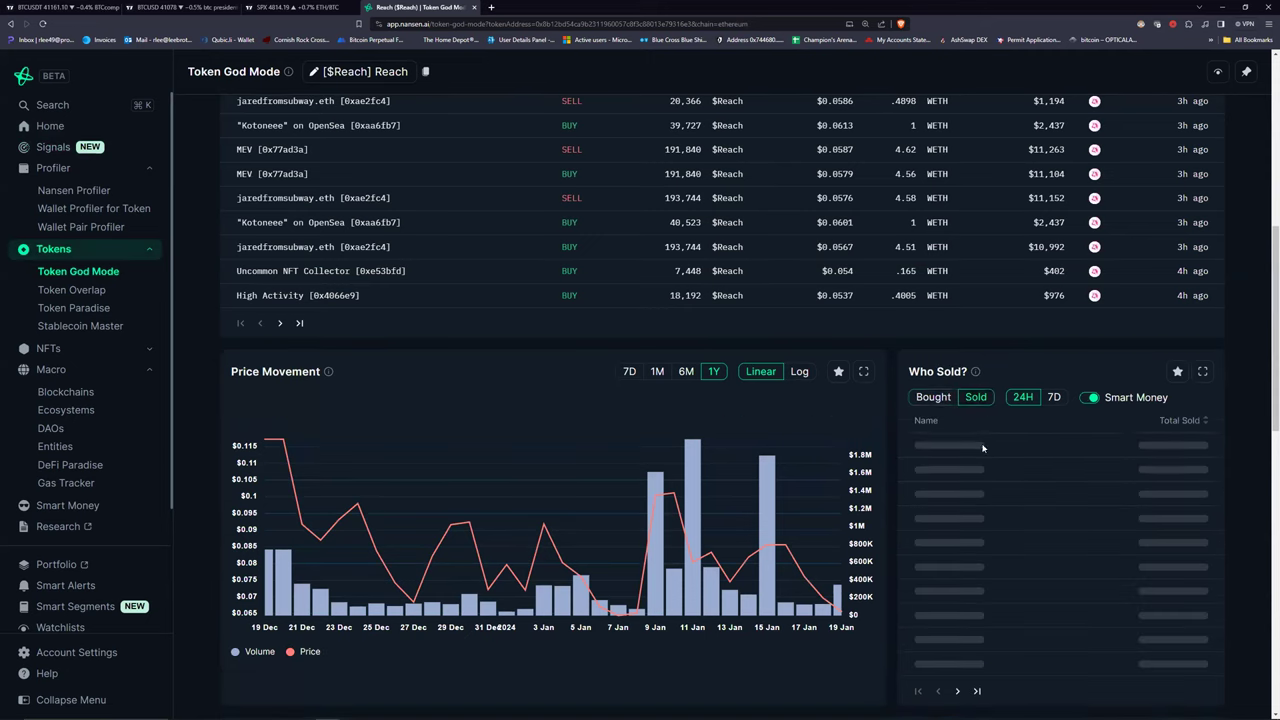
{"action": "left_click", "coordinate": [1054, 397]}
{"action": "left_click", "coordinate": [933, 397]}
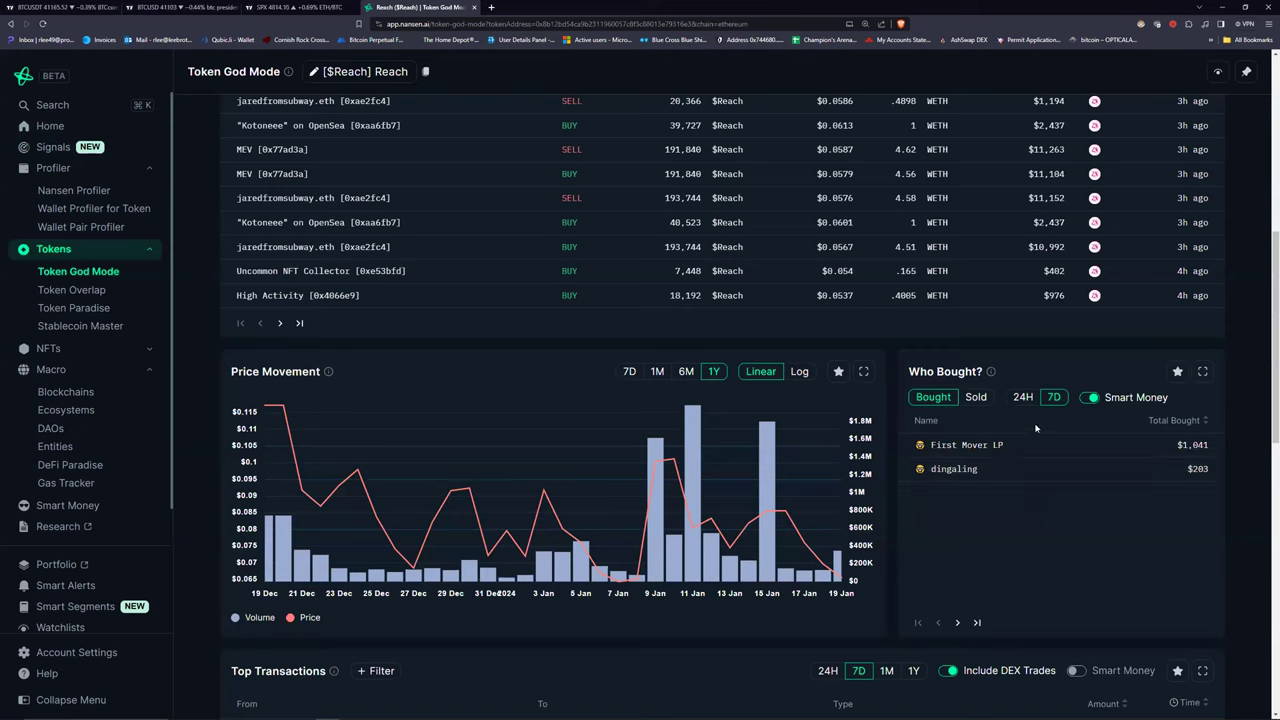
Open the Smart Money view for $Reach and examine the chart of tokens held against number of wallets.
{"action": "scroll", "coordinate": [1035, 428], "scroll_direction": "up", "scroll_amount": 5}
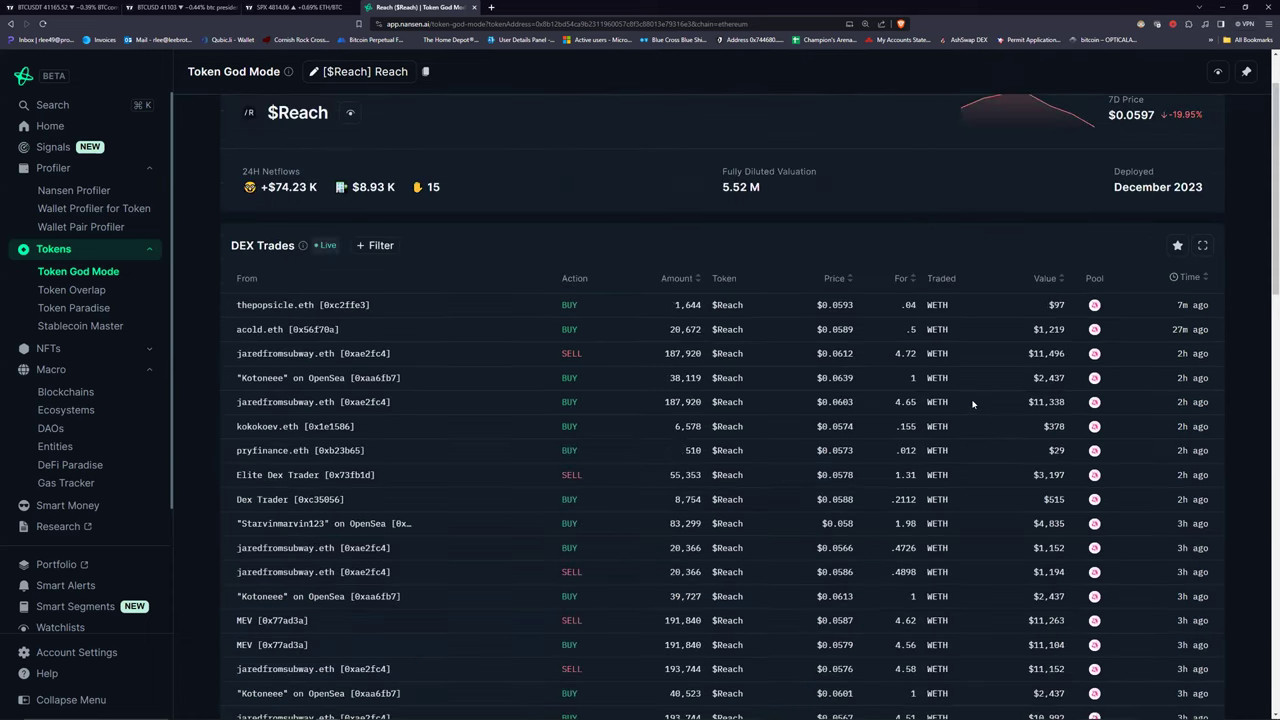
{"action": "left_click", "coordinate": [427, 122]}
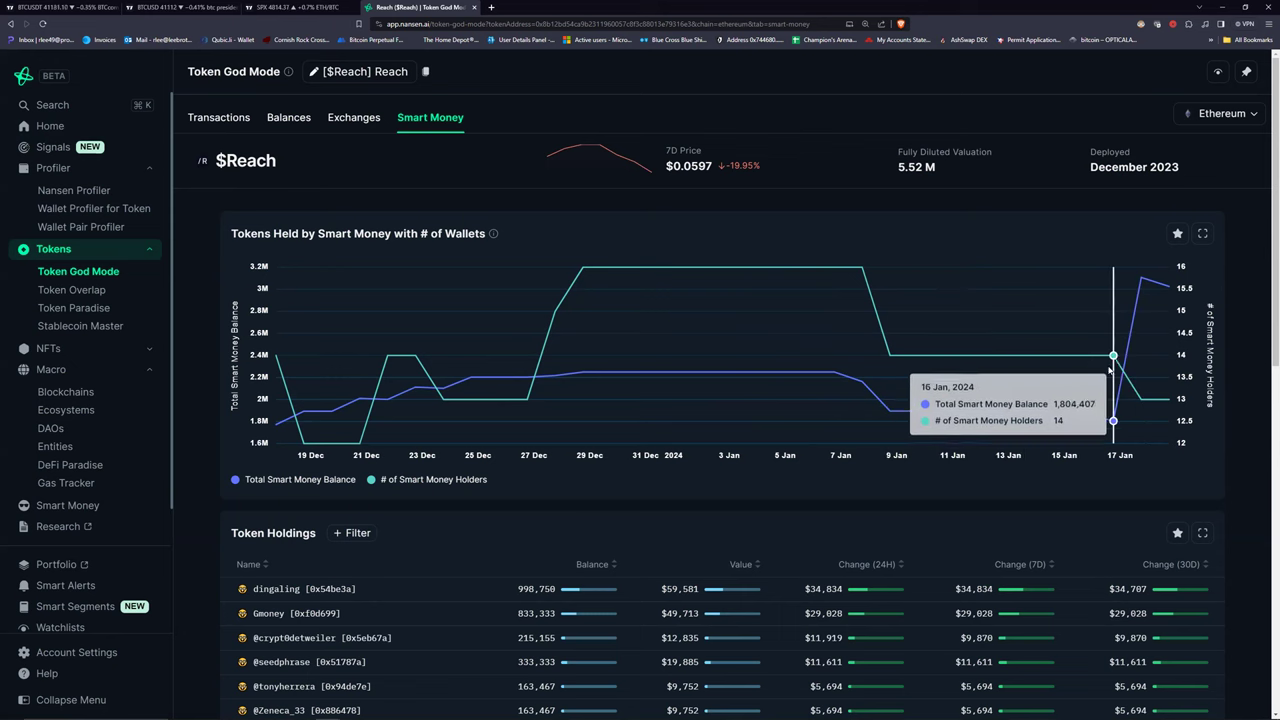
{"action": "scroll", "coordinate": [545, 256], "scroll_direction": "down", "scroll_amount": 2}
{"action": "scroll", "coordinate": [529, 250], "scroll_direction": "up", "scroll_amount": 2}
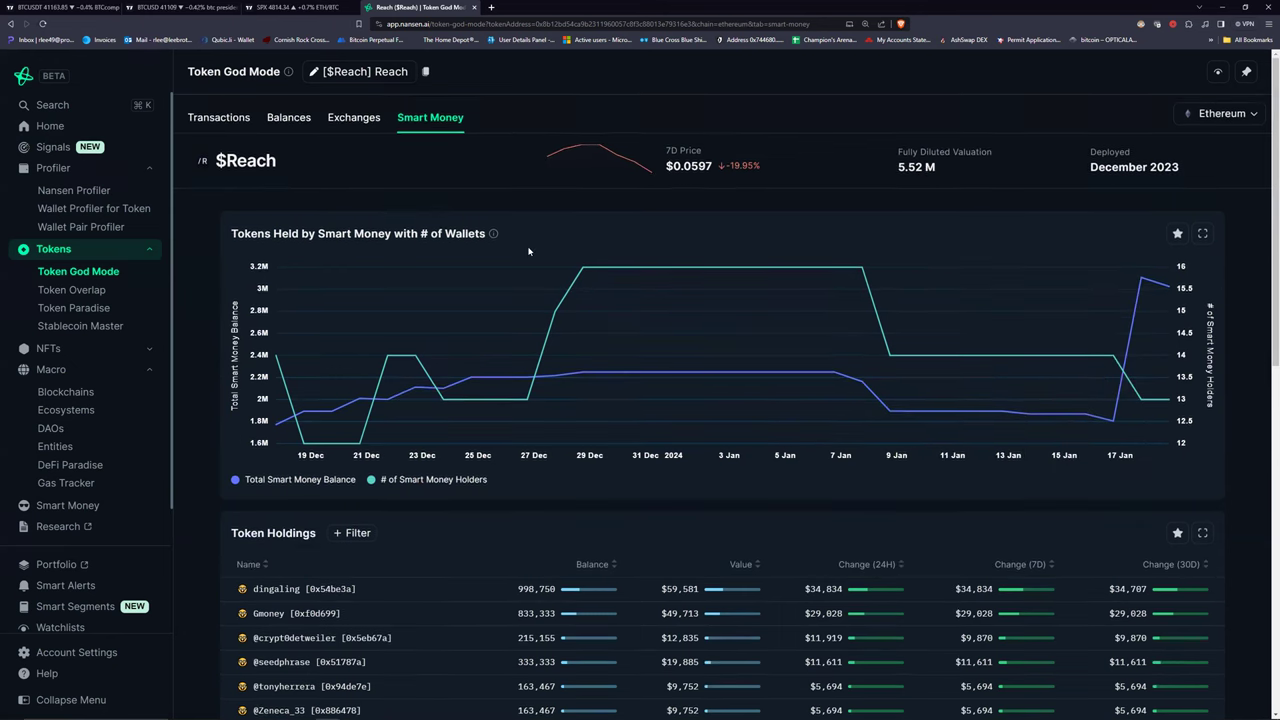
Sort the $Reach Token Holdings by 24-hour change, highest first, and compare the holders with the Smart Money balance chart.
{"action": "scroll", "coordinate": [443, 194], "scroll_direction": "down", "scroll_amount": 4}
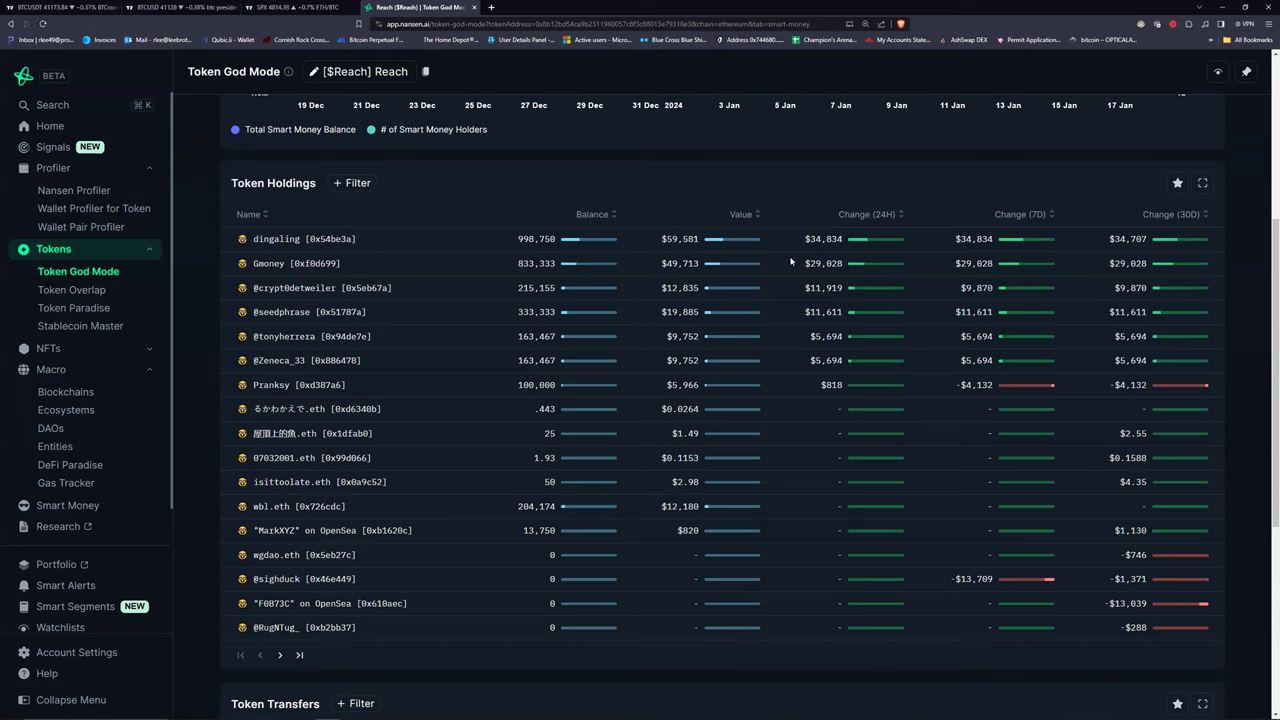
{"action": "left_click", "coordinate": [841, 217]}
{"action": "mouse_move", "coordinate": [240, 290]}
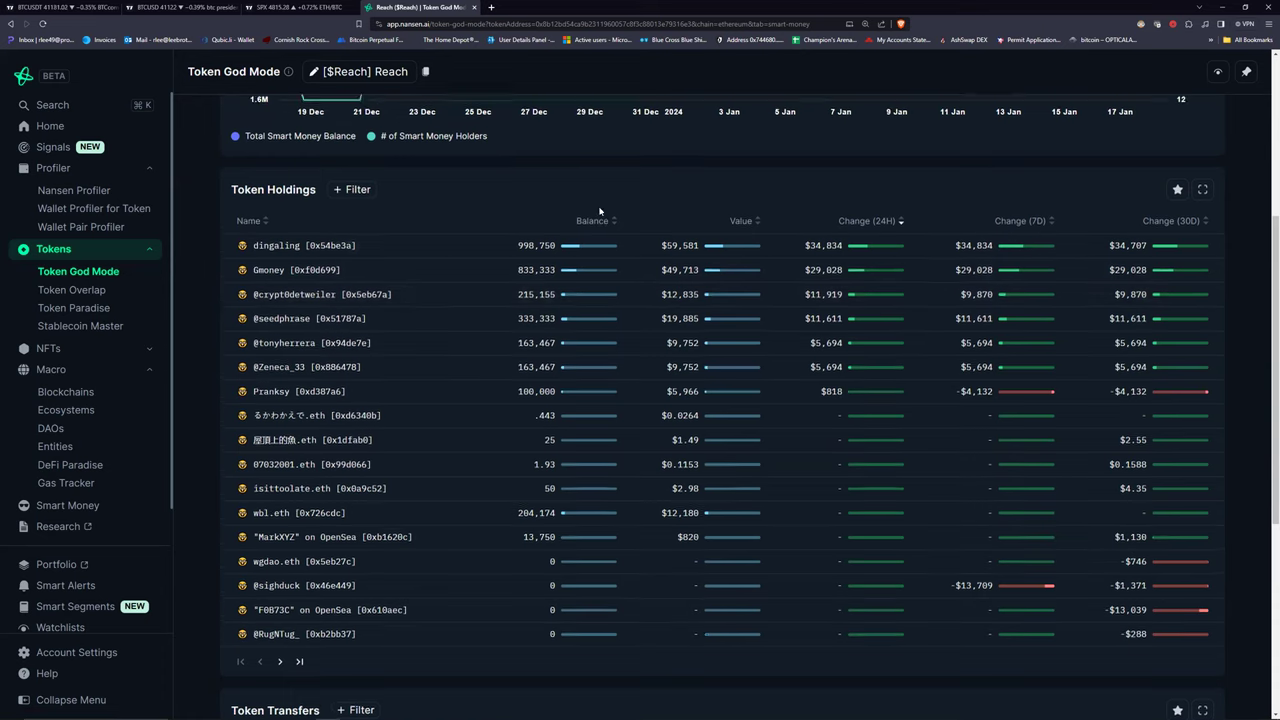
{"action": "scroll", "coordinate": [700, 240], "scroll_direction": "up", "scroll_amount": 2}
{"action": "scroll", "coordinate": [642, 216], "scroll_direction": "up", "scroll_amount": 3}
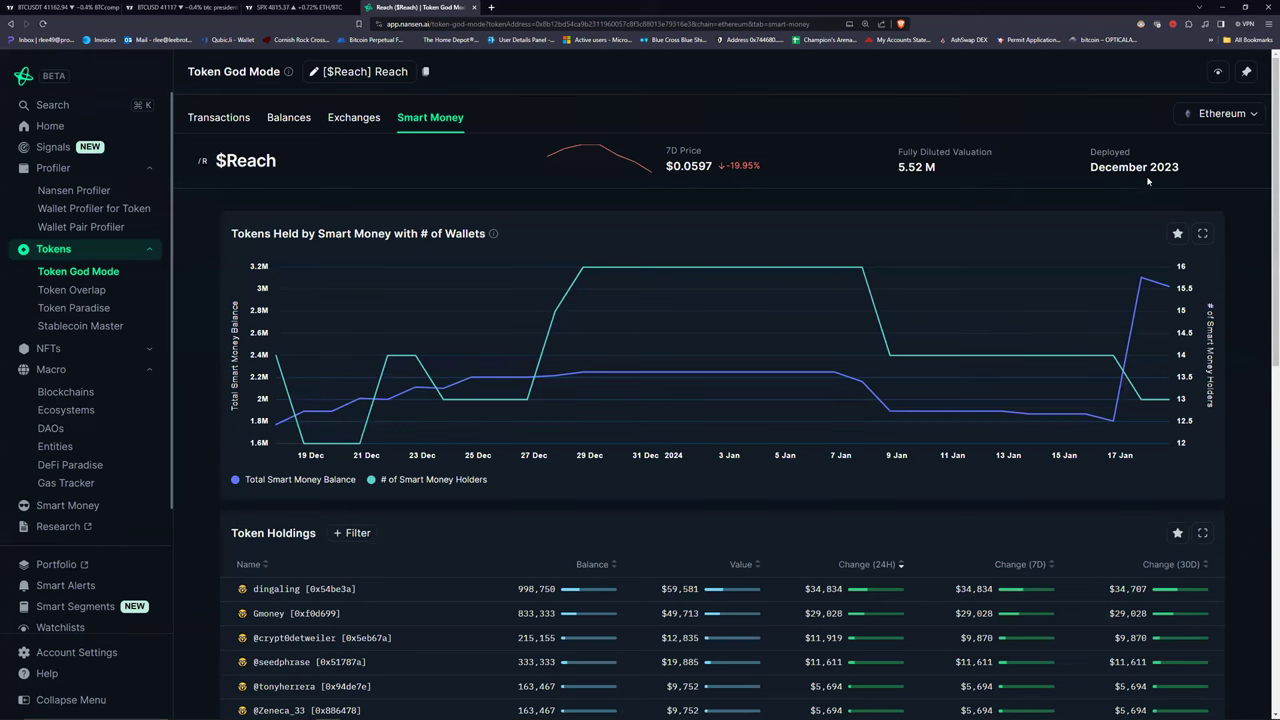
{"action": "scroll", "coordinate": [978, 117], "scroll_direction": "down", "scroll_amount": 2}
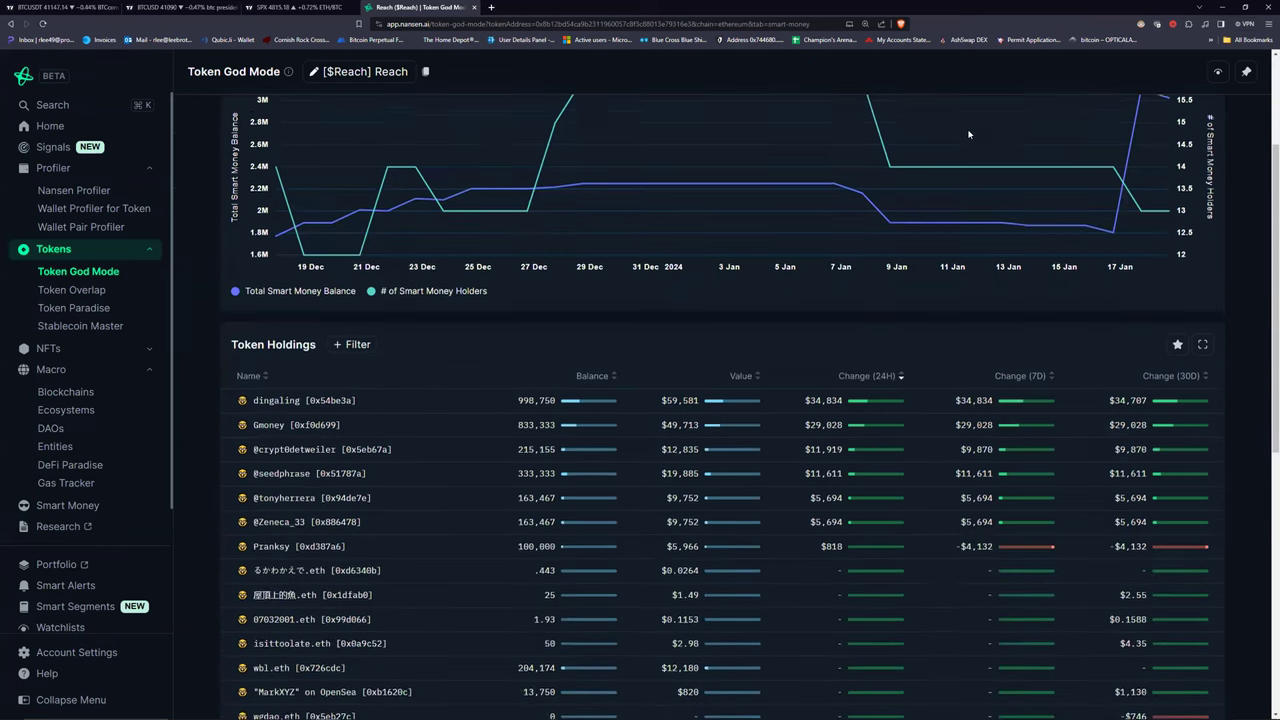
{"action": "scroll", "coordinate": [1067, 314], "scroll_direction": "down", "scroll_amount": 1}
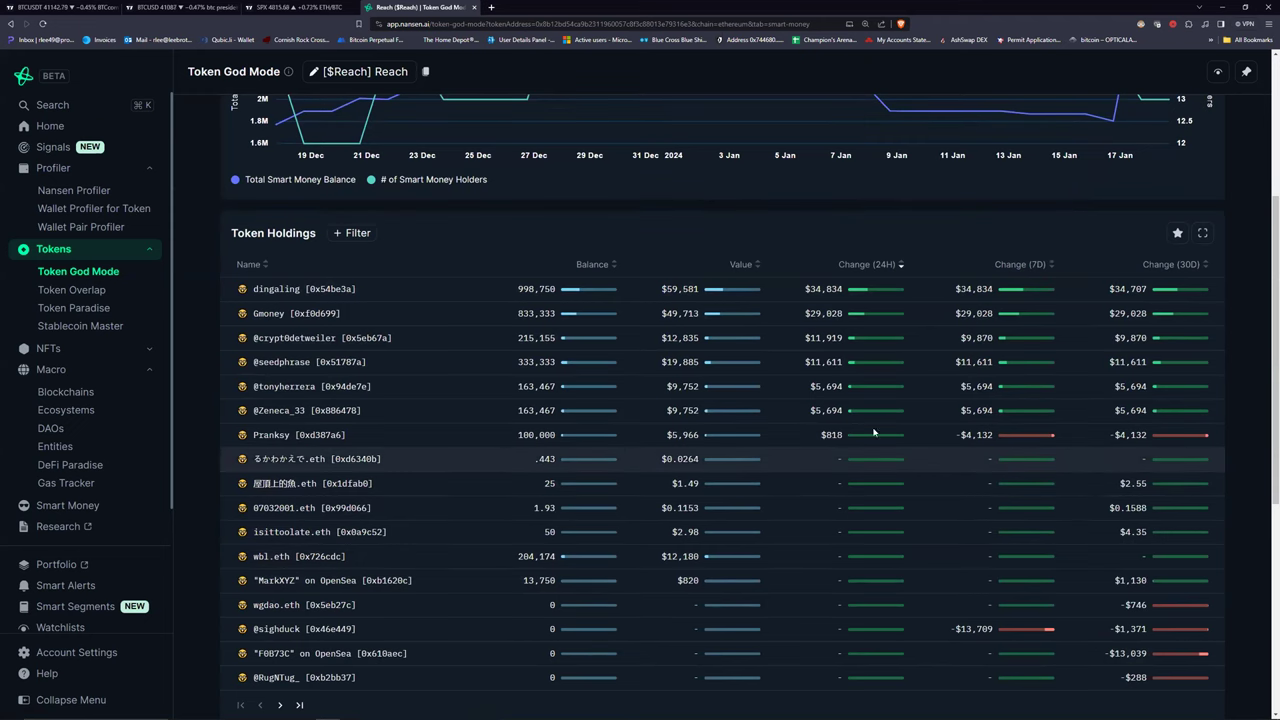
Sort the $Reach Token Holdings by balance, largest first, and review the holders' 7-day and 30-day changes.
{"action": "left_click", "coordinate": [600, 264]}
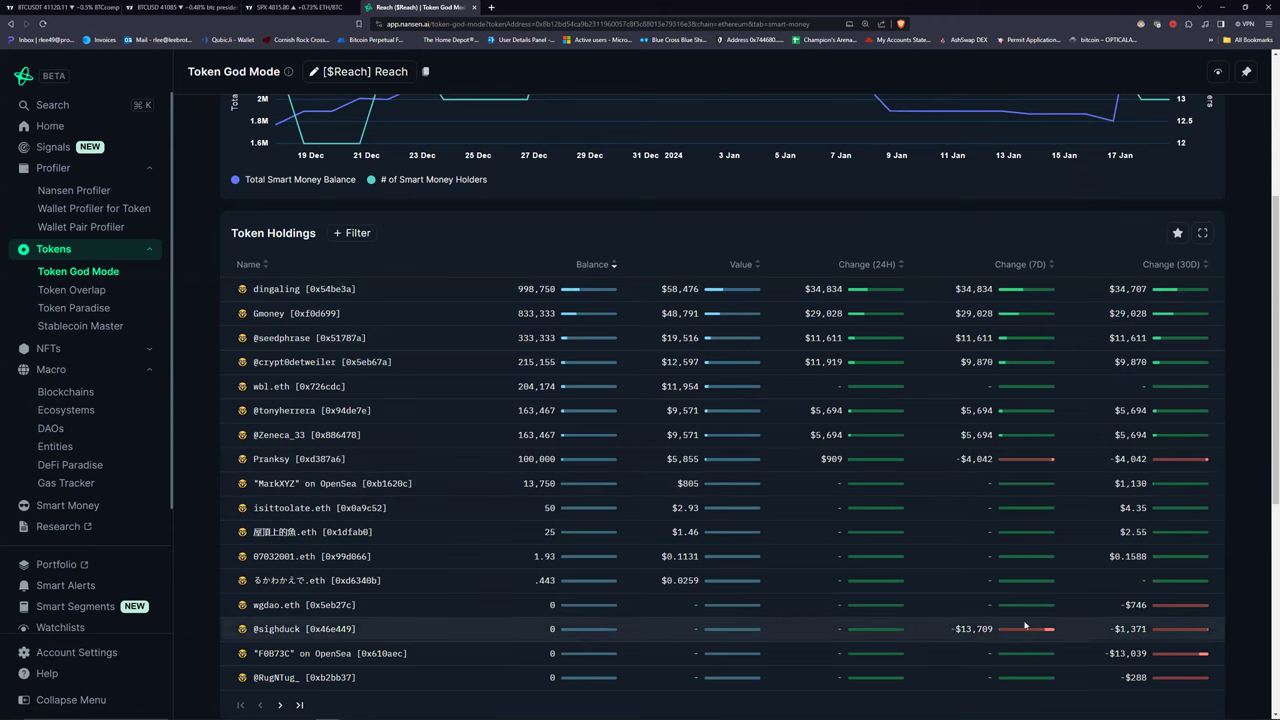
{"action": "scroll", "coordinate": [569, 300], "scroll_direction": "up", "scroll_amount": 5}
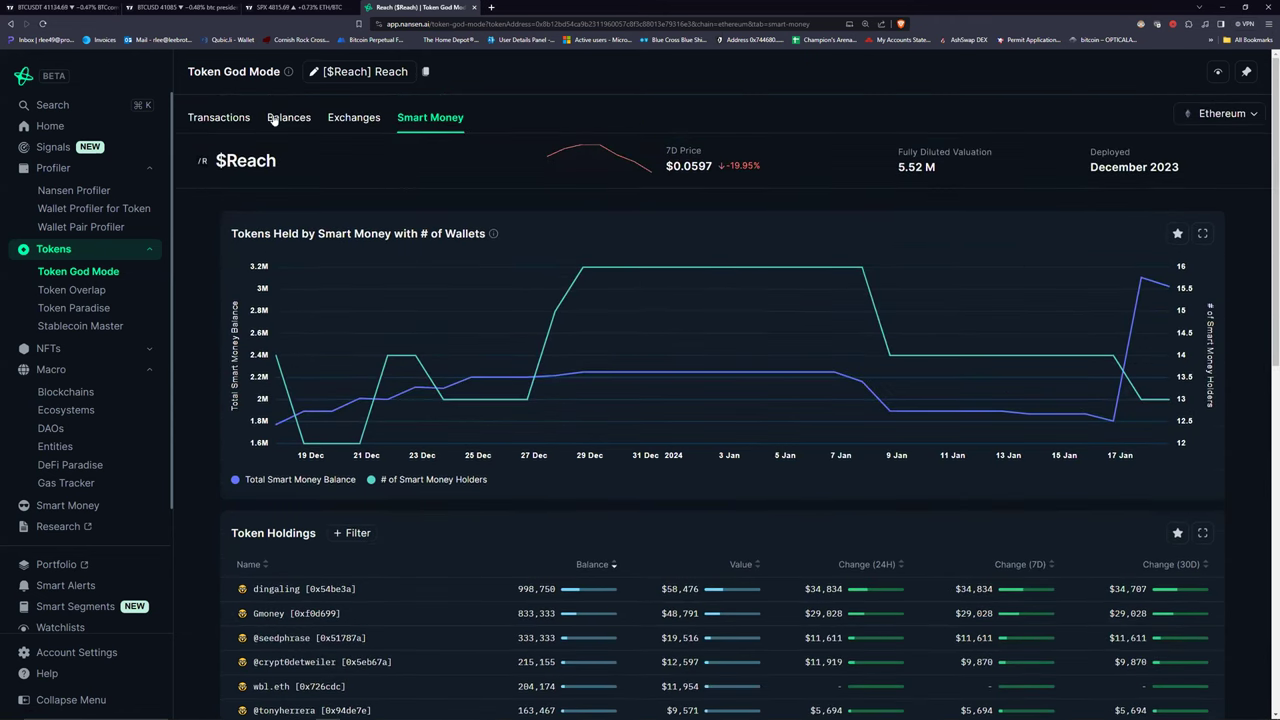
Open the largest $Reach holder's wallet from Token Holdings and go to its full Nansen Profiler overview.
{"action": "scroll", "coordinate": [600, 380], "scroll_direction": "down", "scroll_amount": 3}
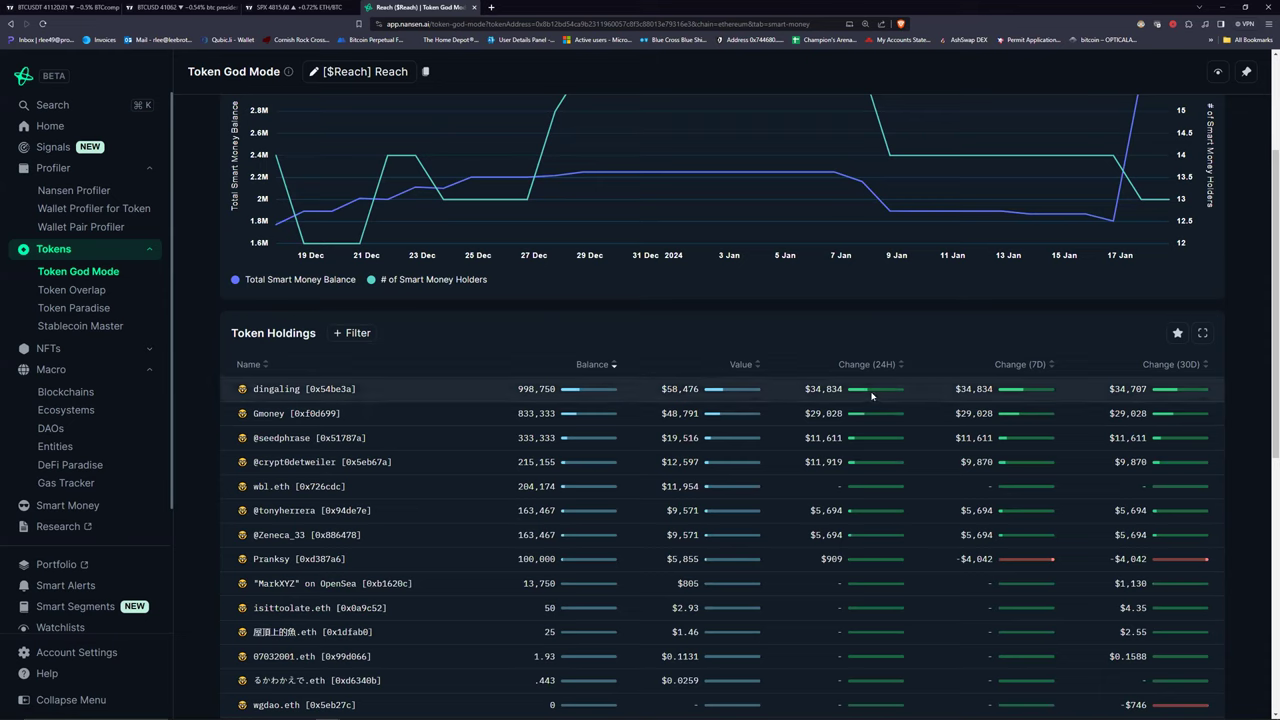
{"action": "left_click", "coordinate": [282, 390]}
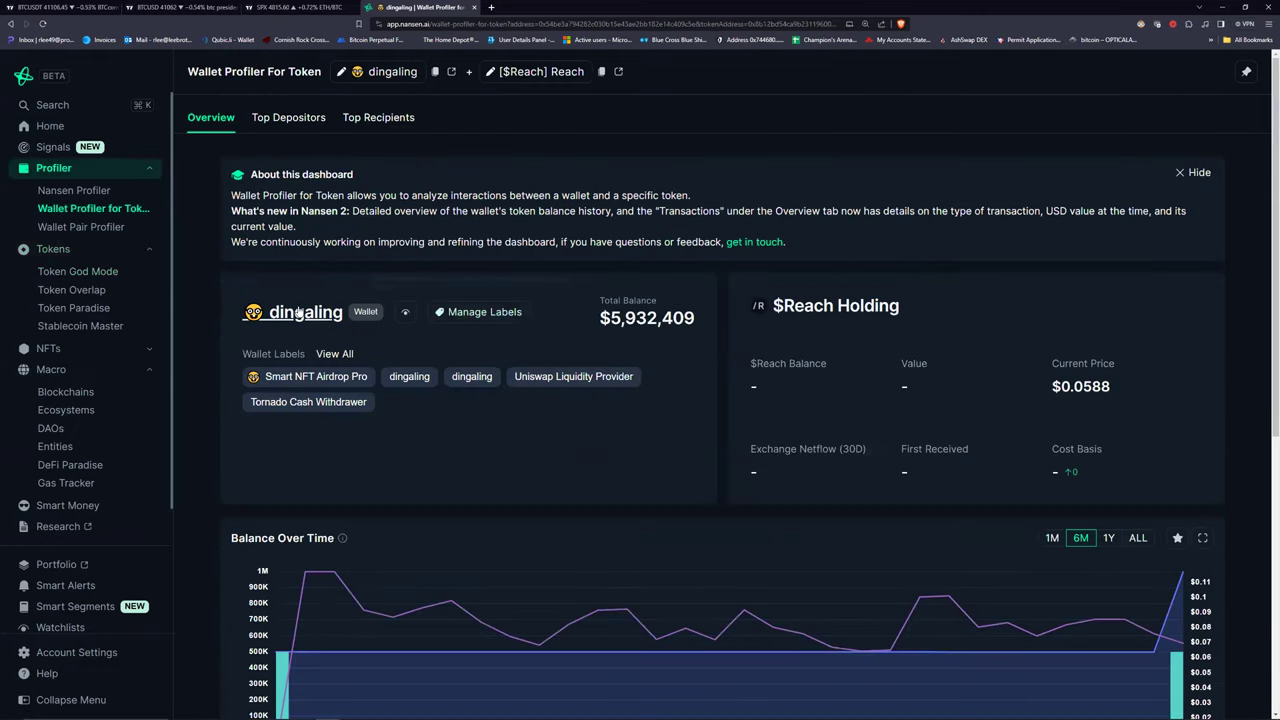
{"action": "left_click", "coordinate": [298, 313]}
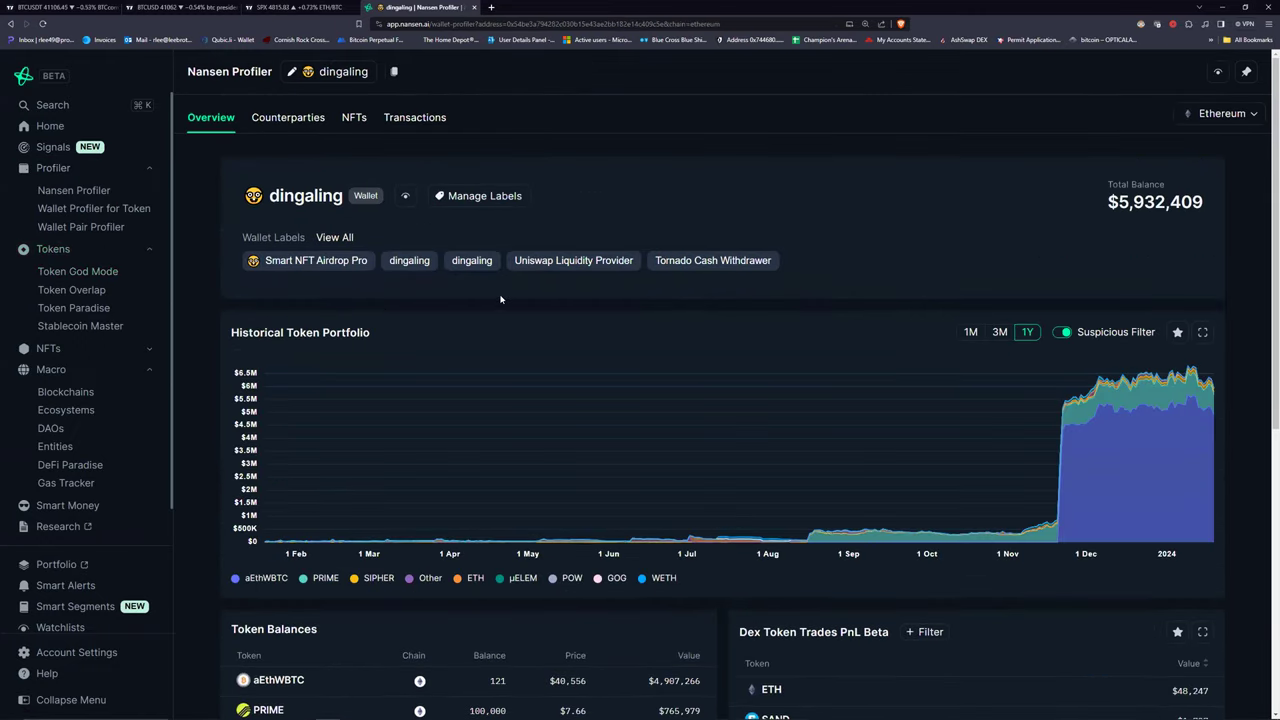
Review the wallet's overview and limit its Historical Token Portfolio chart to the one-month range (1M).
{"action": "scroll", "coordinate": [500, 298], "scroll_direction": "down", "scroll_amount": 2}
{"action": "scroll", "coordinate": [540, 245], "scroll_direction": "up", "scroll_amount": 2}
{"action": "scroll", "coordinate": [745, 213], "scroll_direction": "down", "scroll_amount": 2}
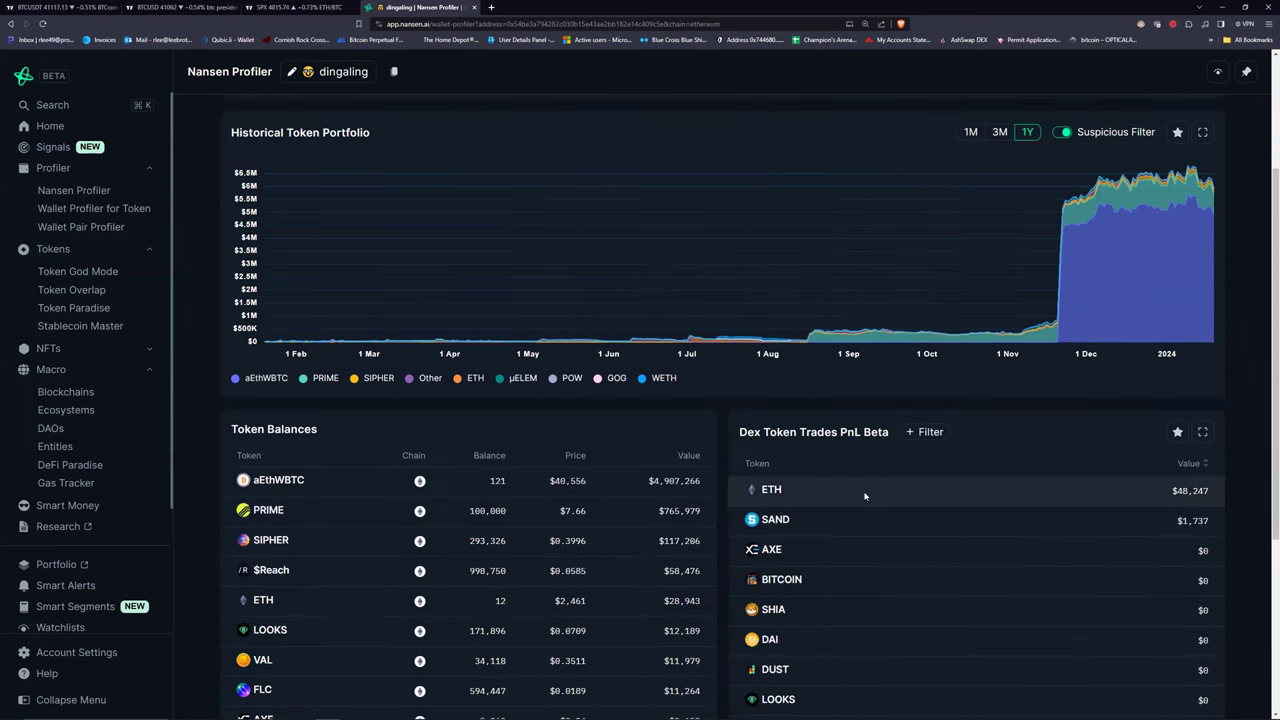
{"action": "scroll", "coordinate": [800, 300], "scroll_direction": "up", "scroll_amount": 2}
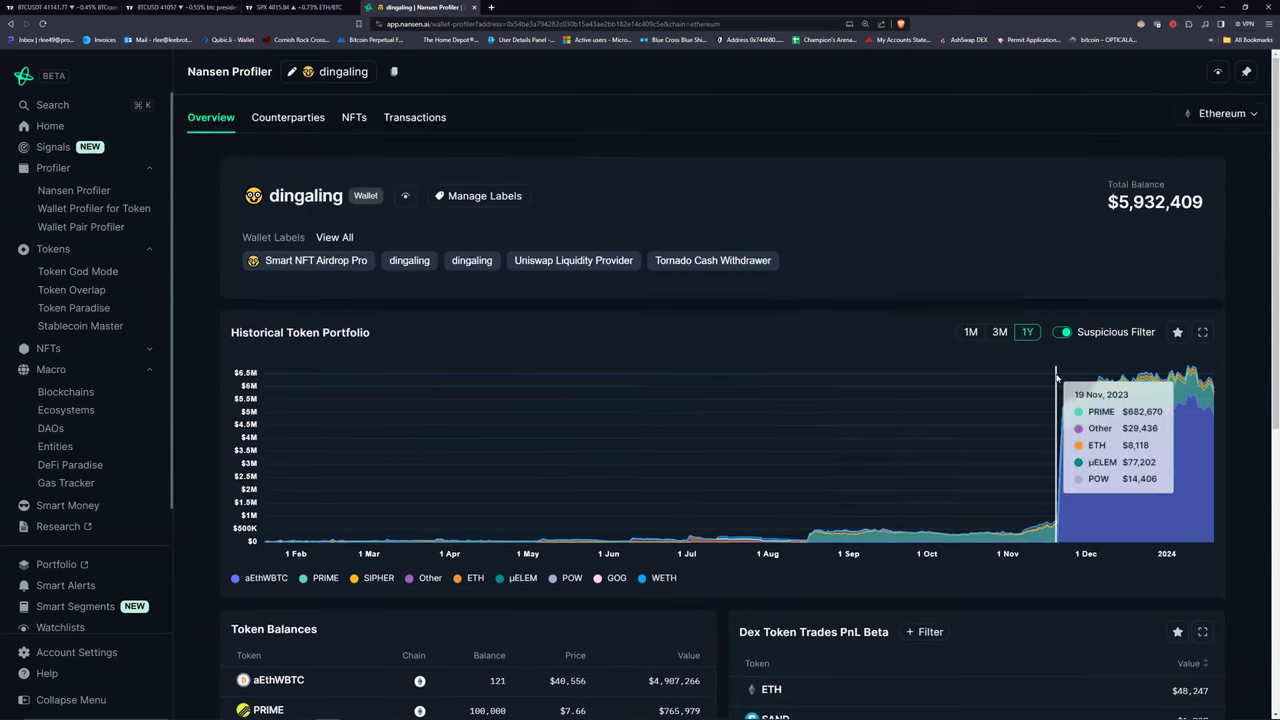
{"action": "left_click", "coordinate": [970, 331]}
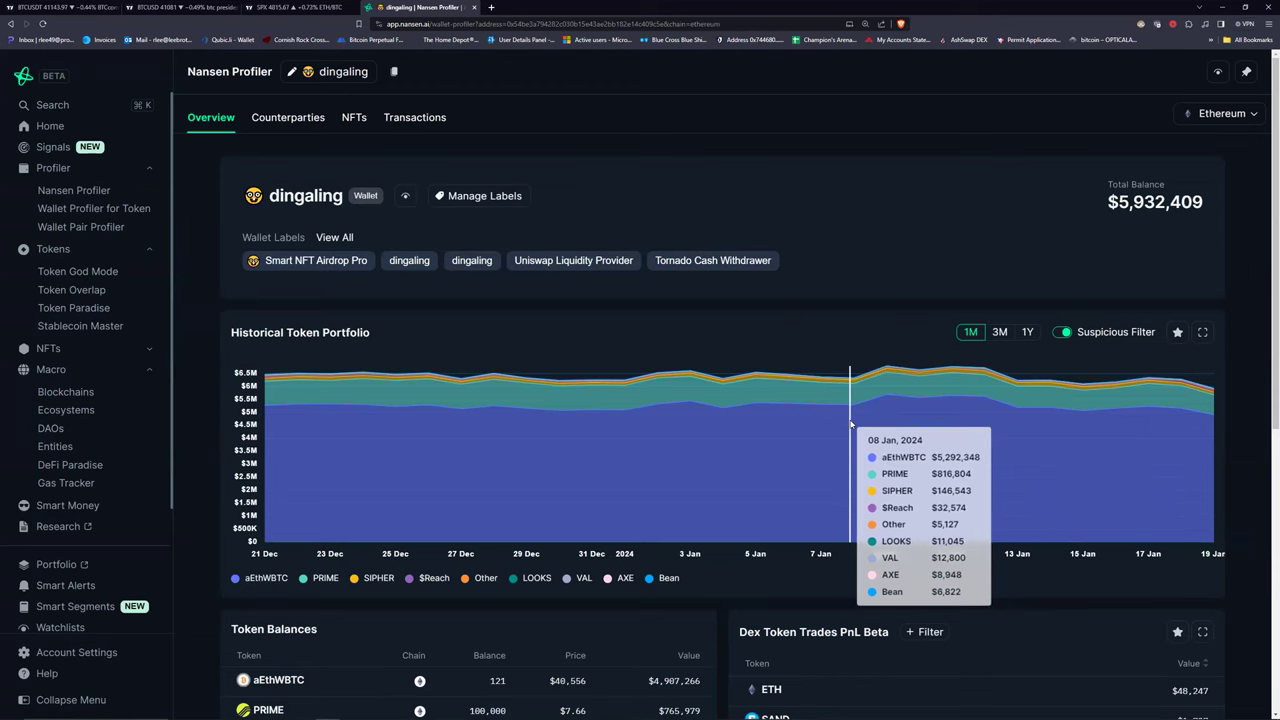
Page through all four pages of the wallet's Token Balances, return to page 1 and preview the $Reach token's price details.
{"action": "scroll", "coordinate": [851, 425], "scroll_direction": "down", "scroll_amount": 5}
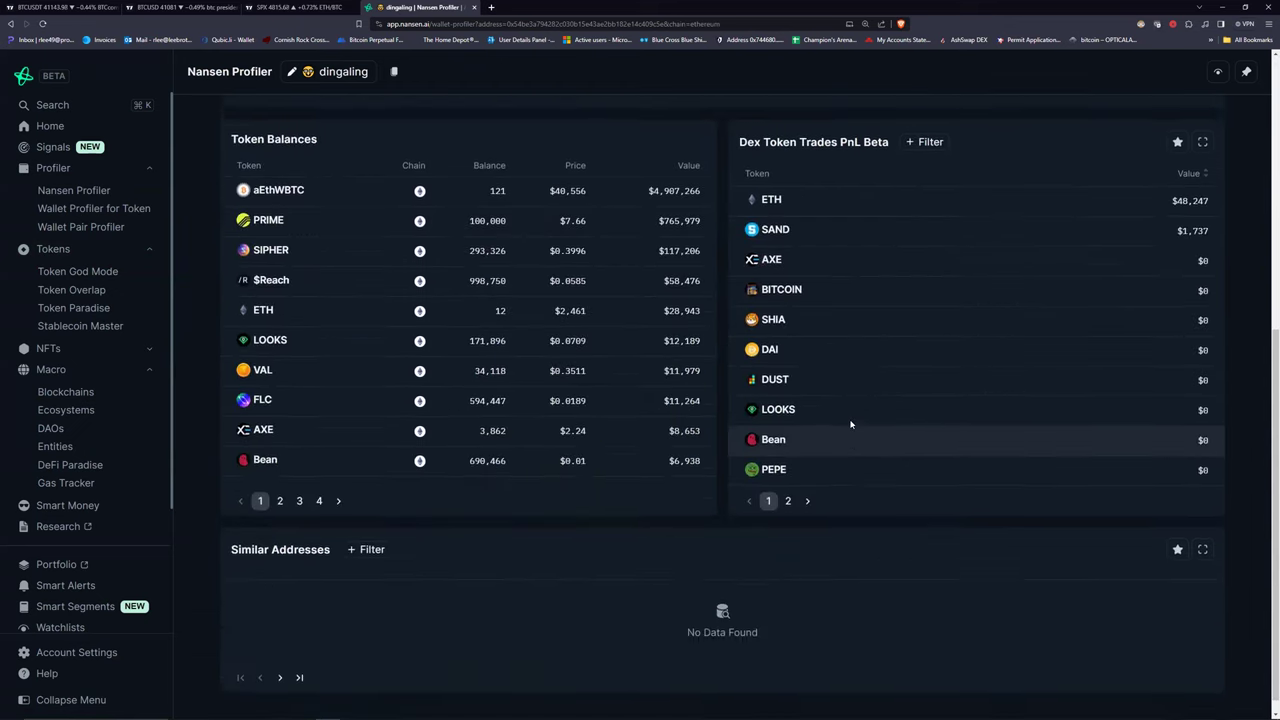
{"action": "scroll", "coordinate": [506, 583], "scroll_direction": "up", "scroll_amount": 1}
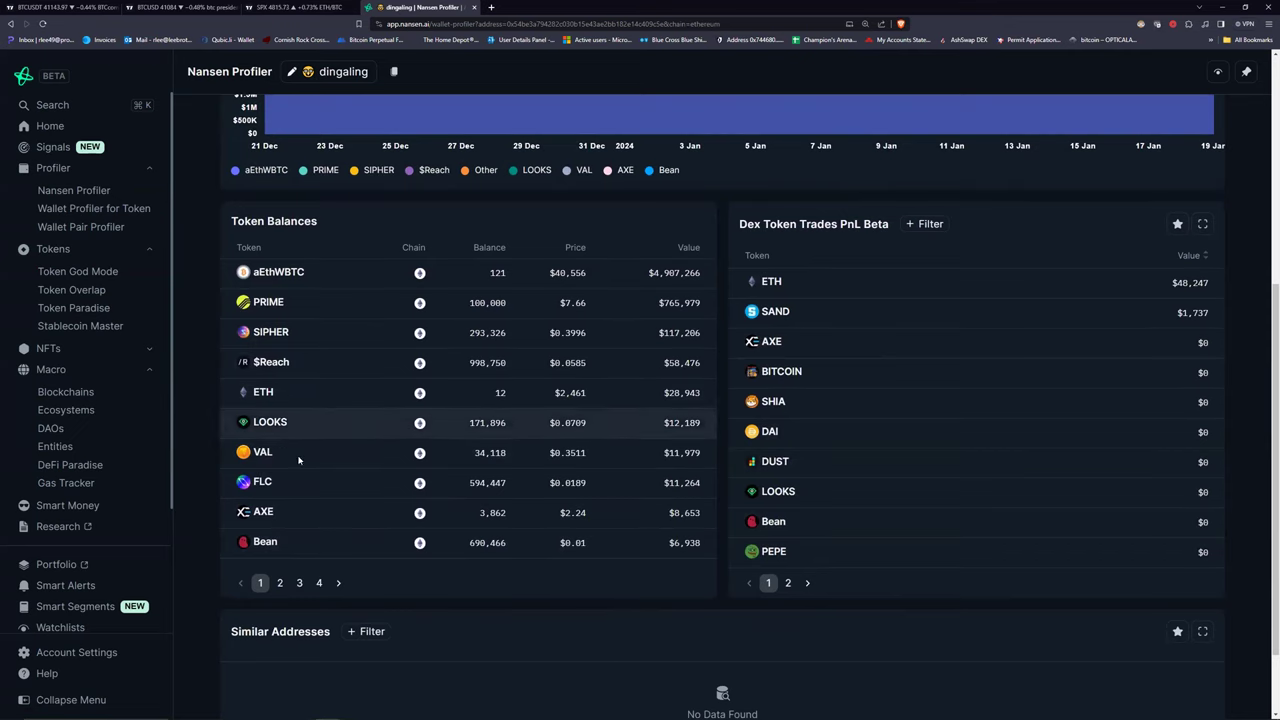
{"action": "left_click", "coordinate": [280, 583]}
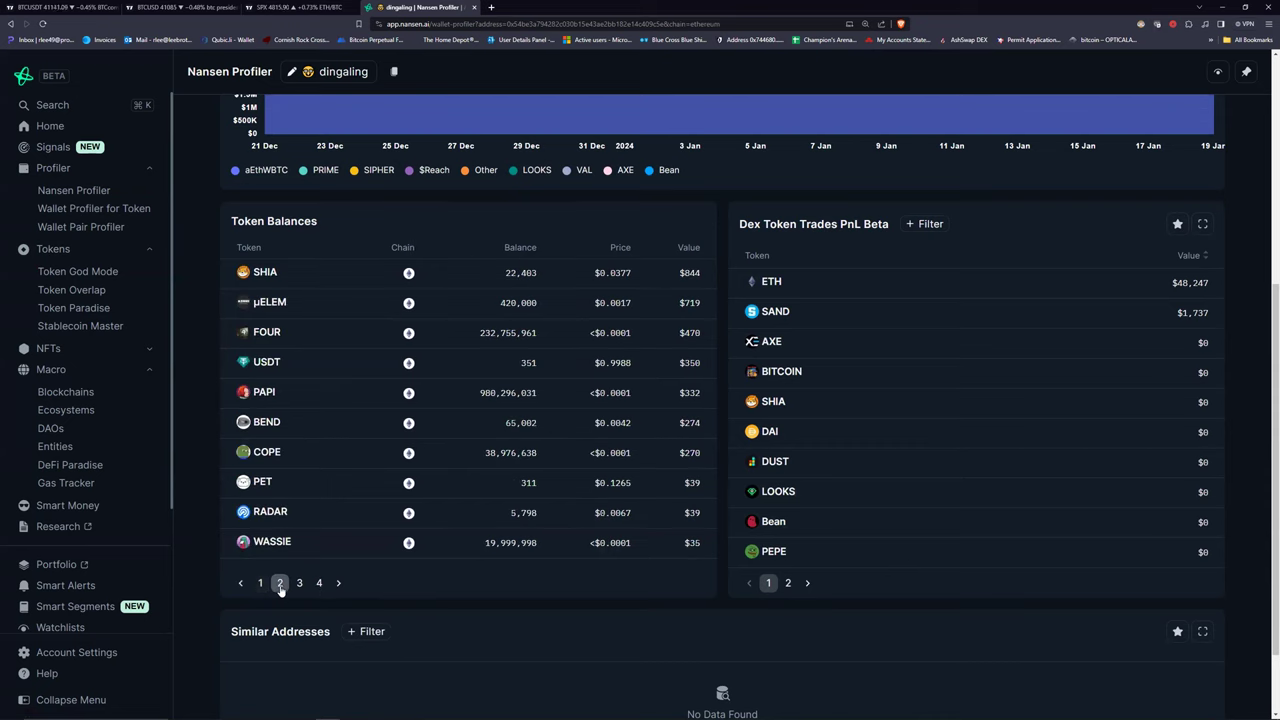
{"action": "left_click", "coordinate": [299, 584]}
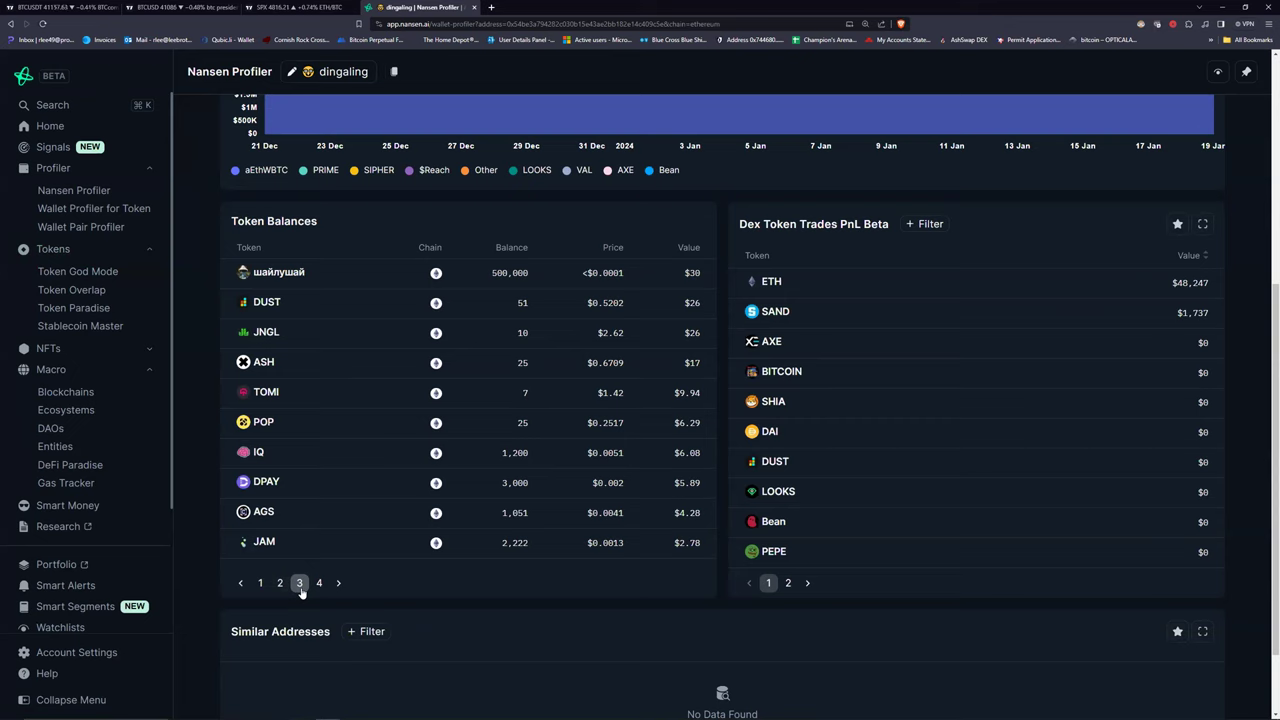
{"action": "left_click", "coordinate": [319, 585]}
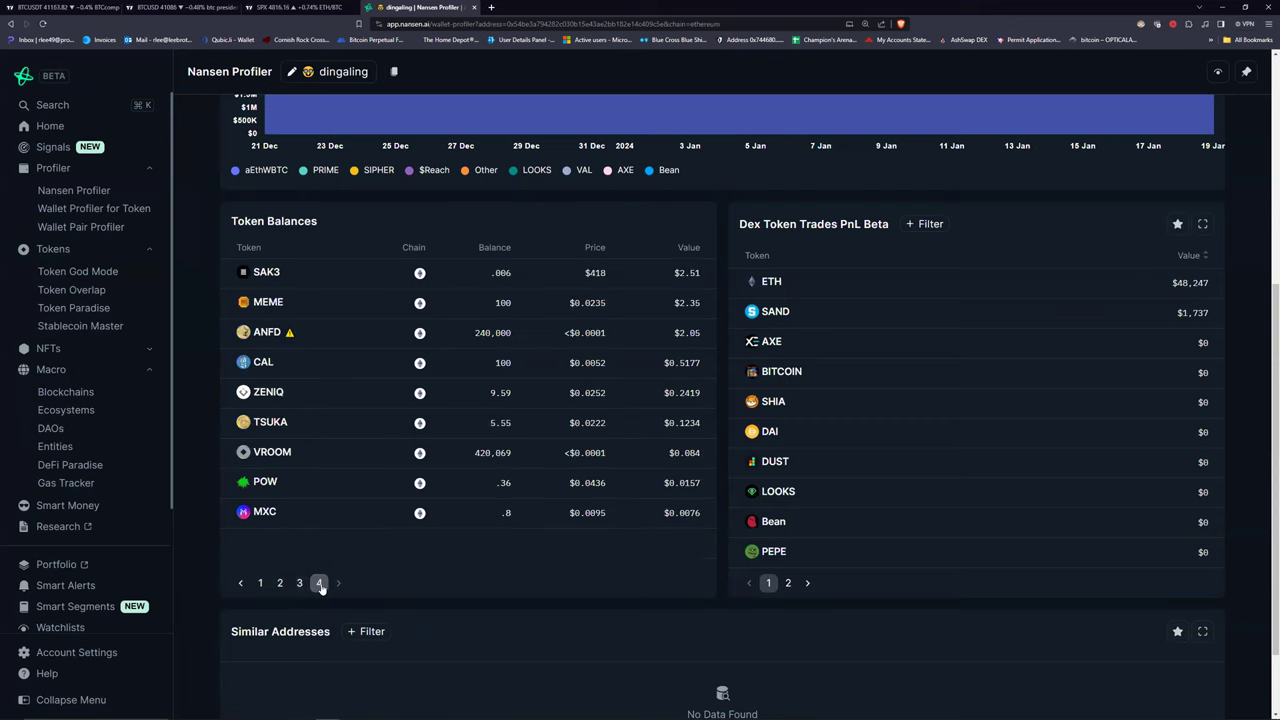
{"action": "left_click", "coordinate": [261, 582]}
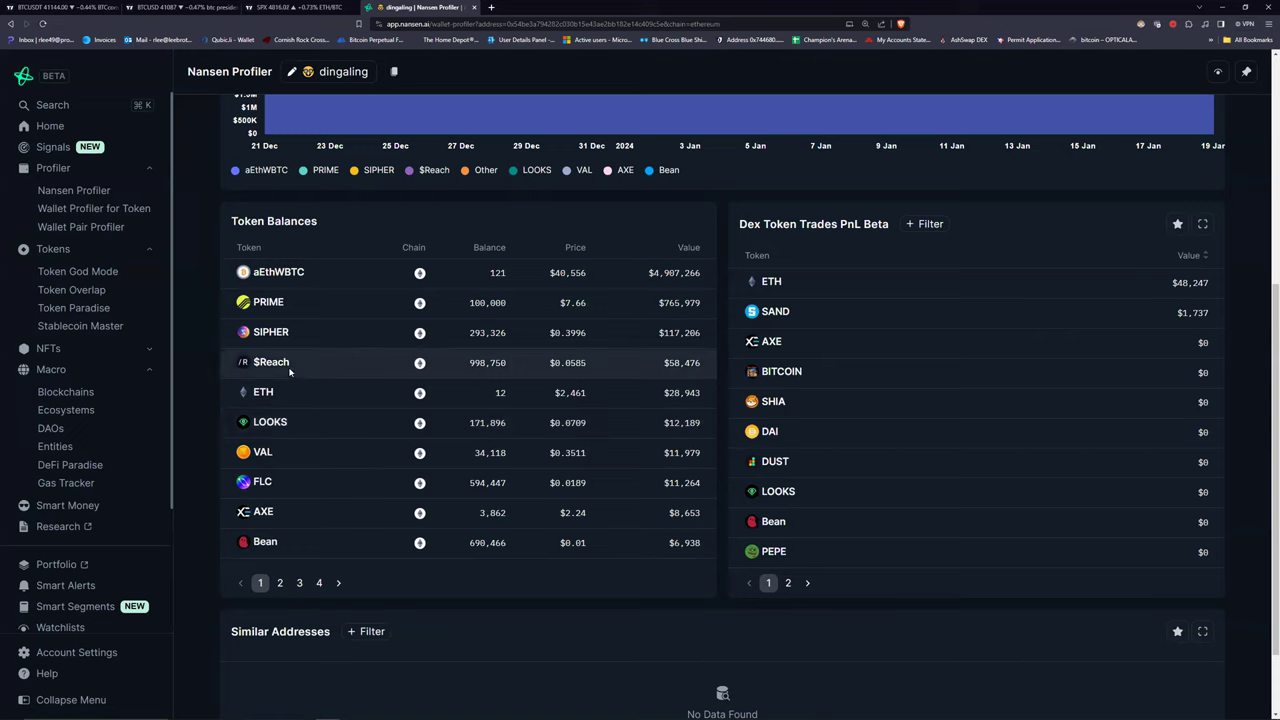
{"action": "mouse_move", "coordinate": [282, 368]}
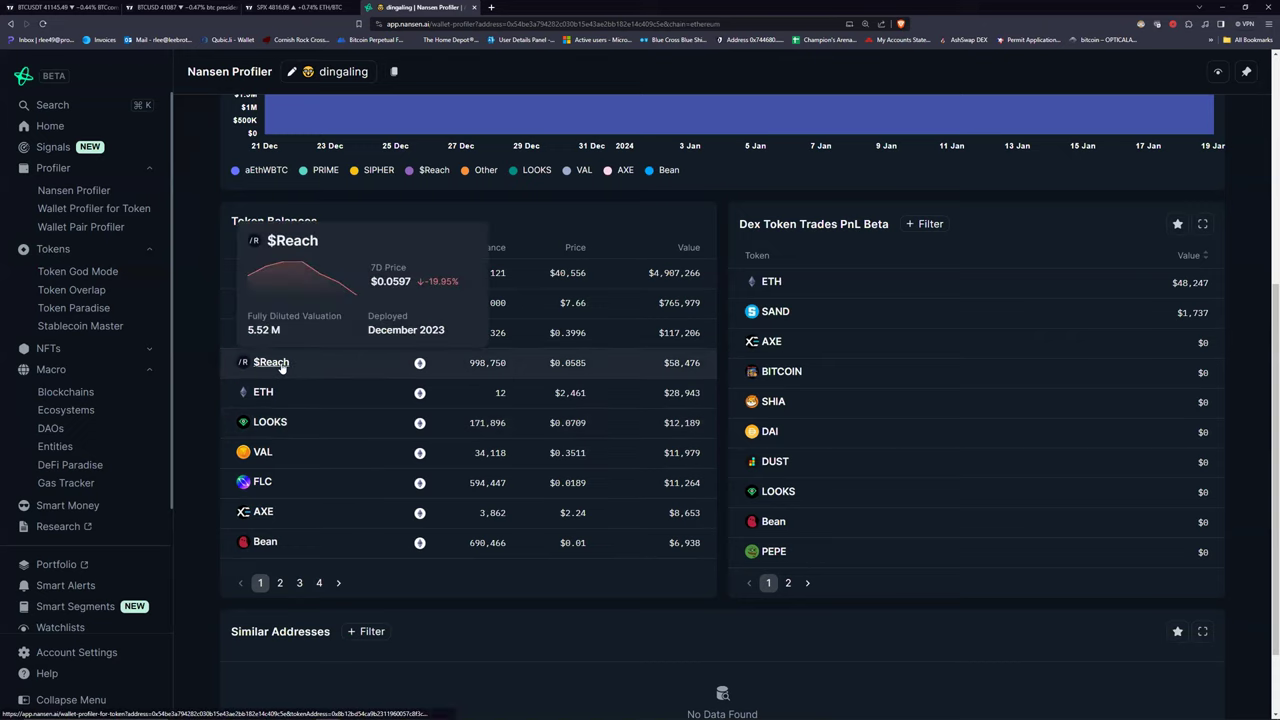
Switch to the TradingView S&P 500 chart, search crypto symbols for REACH and load REACHUSDT from MEXC.
{"action": "left_click", "coordinate": [300, 7]}
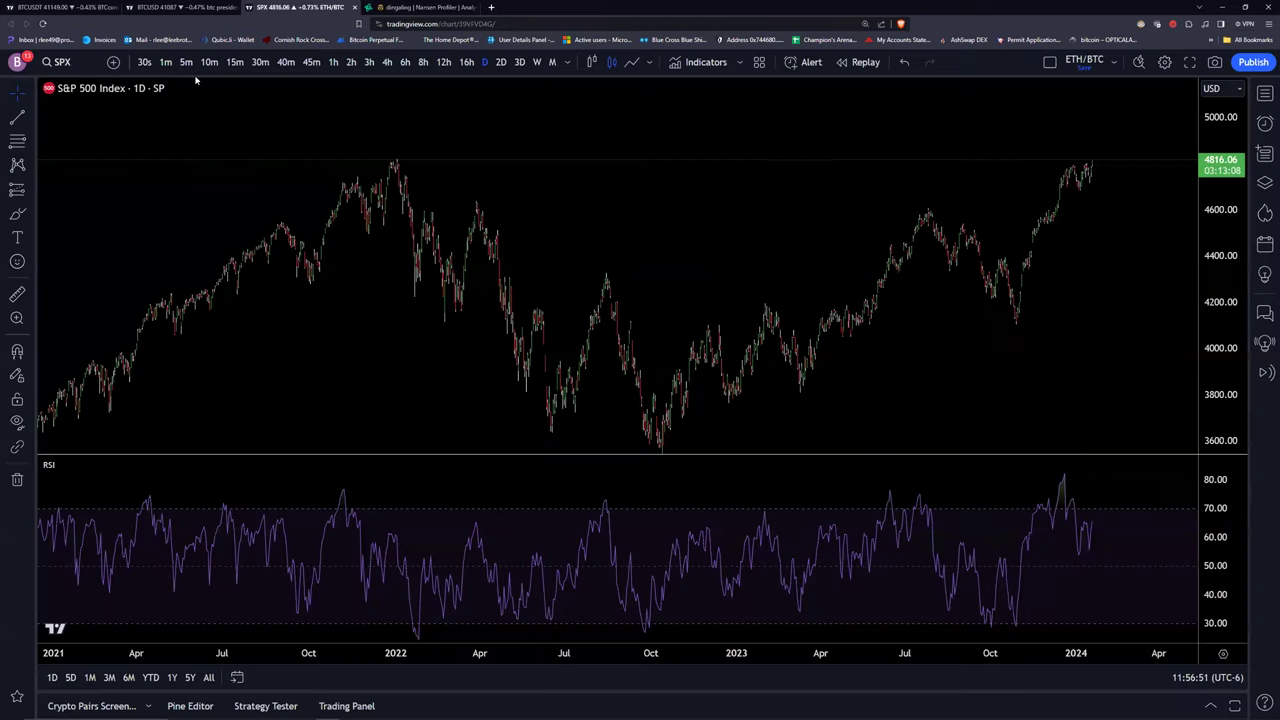
{"action": "left_click", "coordinate": [60, 63]}
{"action": "type", "text": "REACH"}
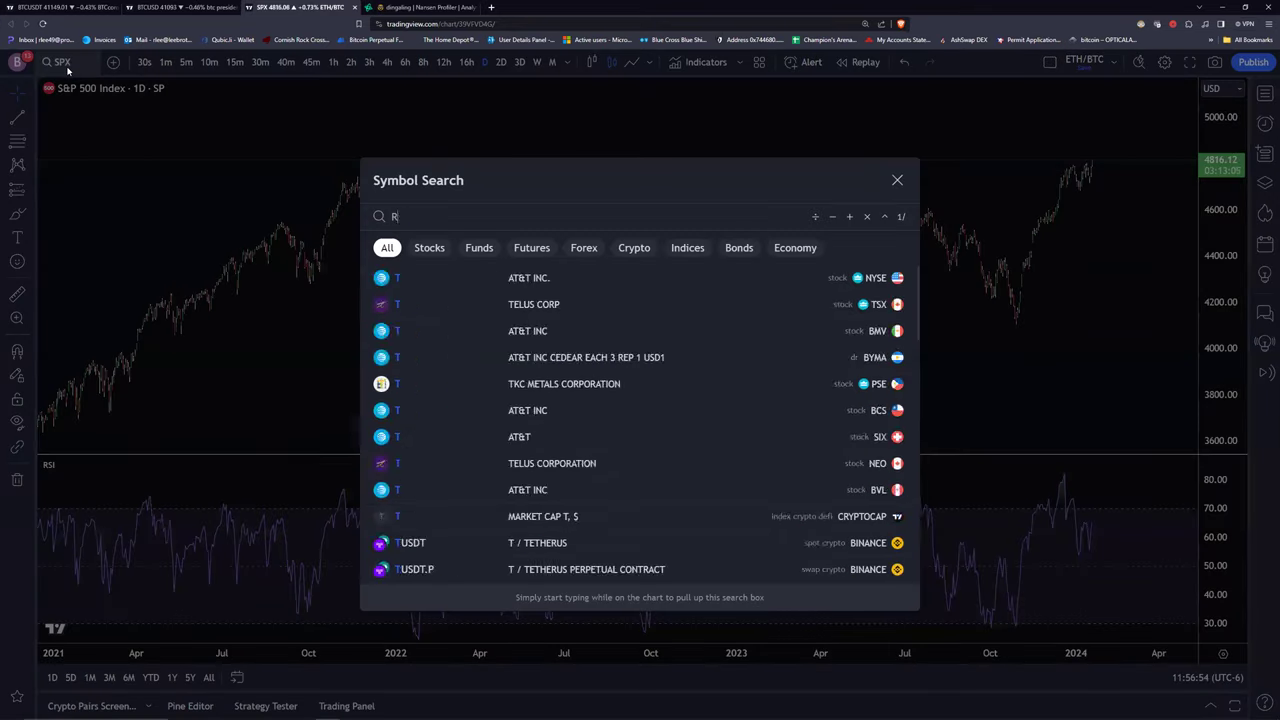
{"action": "left_click", "coordinate": [634, 247]}
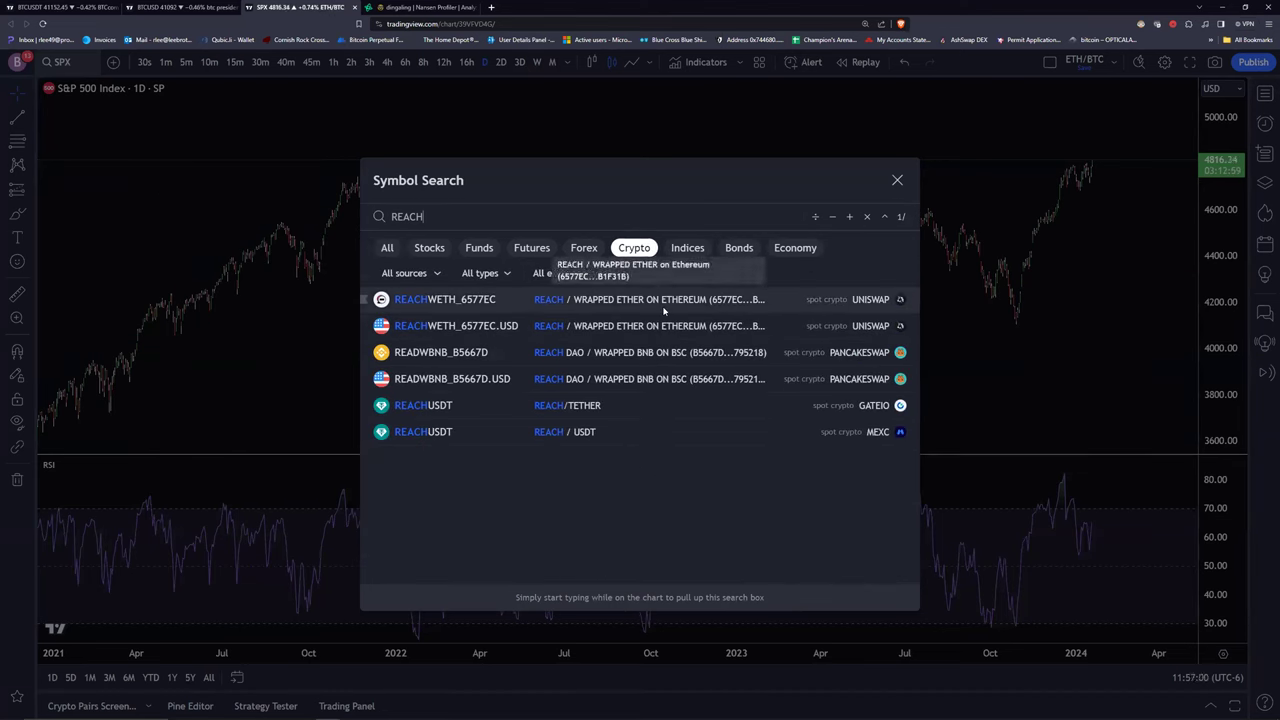
{"action": "left_click", "coordinate": [624, 438]}
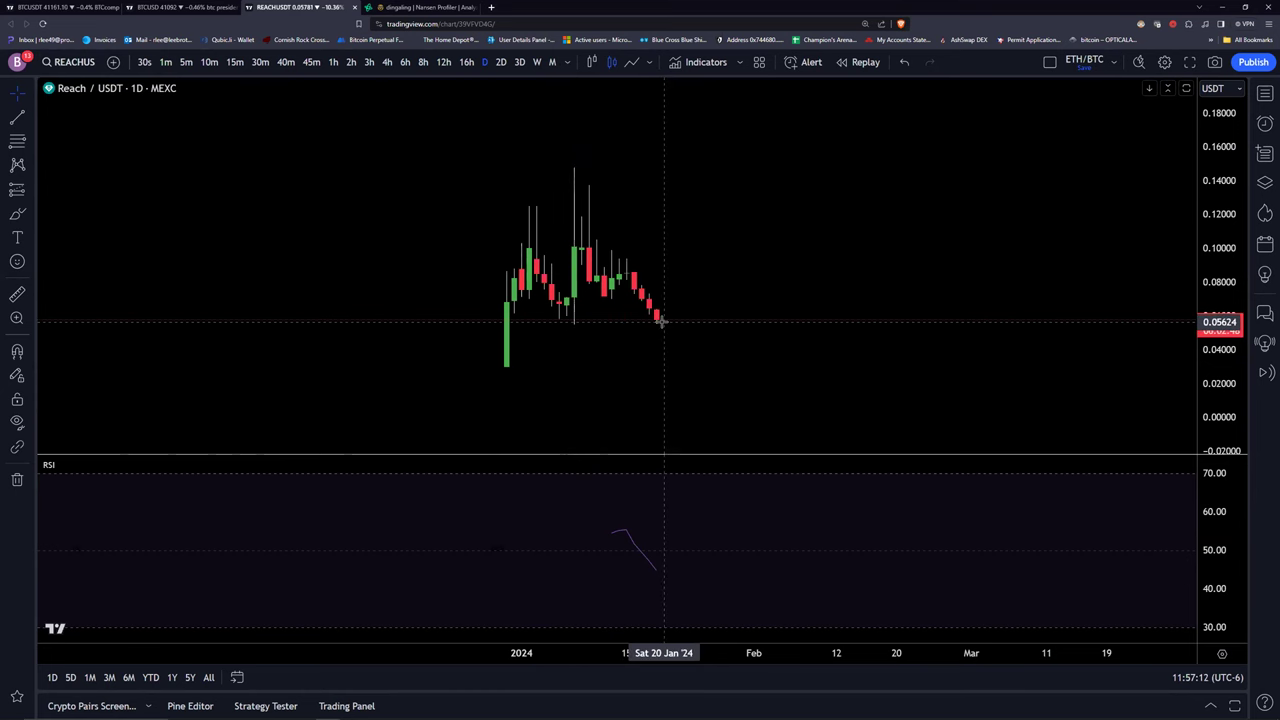
Search symbols for REACH again and change the chart to Uniswap's REACHWETH_6577EC pair.
{"action": "left_click", "coordinate": [71, 61]}
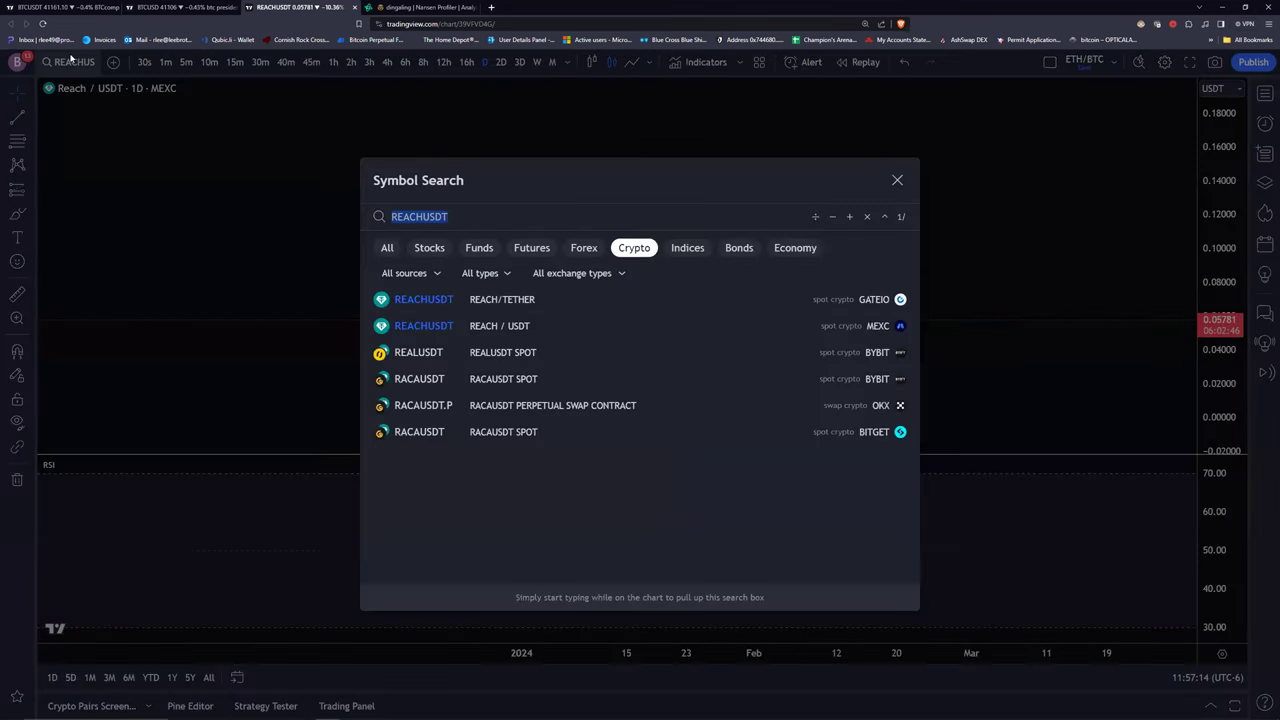
{"action": "type", "text": "REACH"}
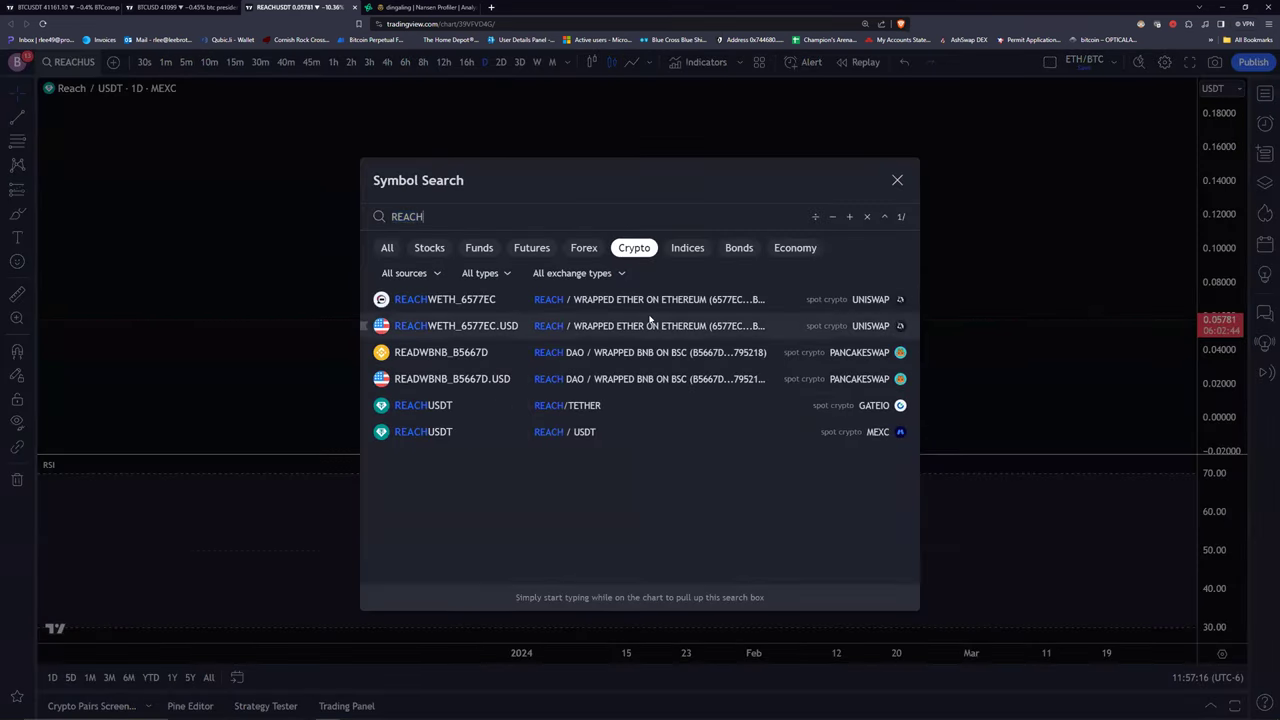
{"action": "left_click", "coordinate": [690, 299]}
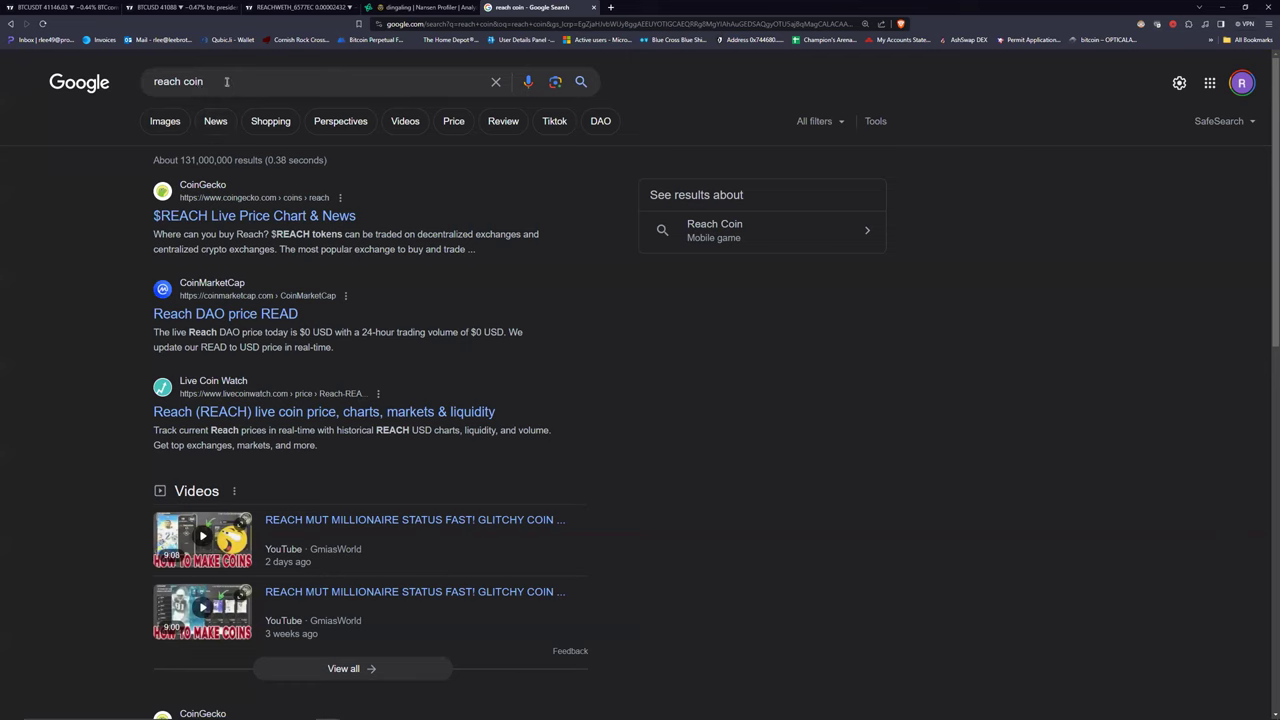
Search Google for "reach coin" and open the $REACH live price page on CoinGecko.
{"action": "left_click", "coordinate": [226, 81]}
{"action": "key", "text": "BackSpace"}
{"action": "key", "text": "BackSpace"}
{"action": "key", "text": "BackSpace"}
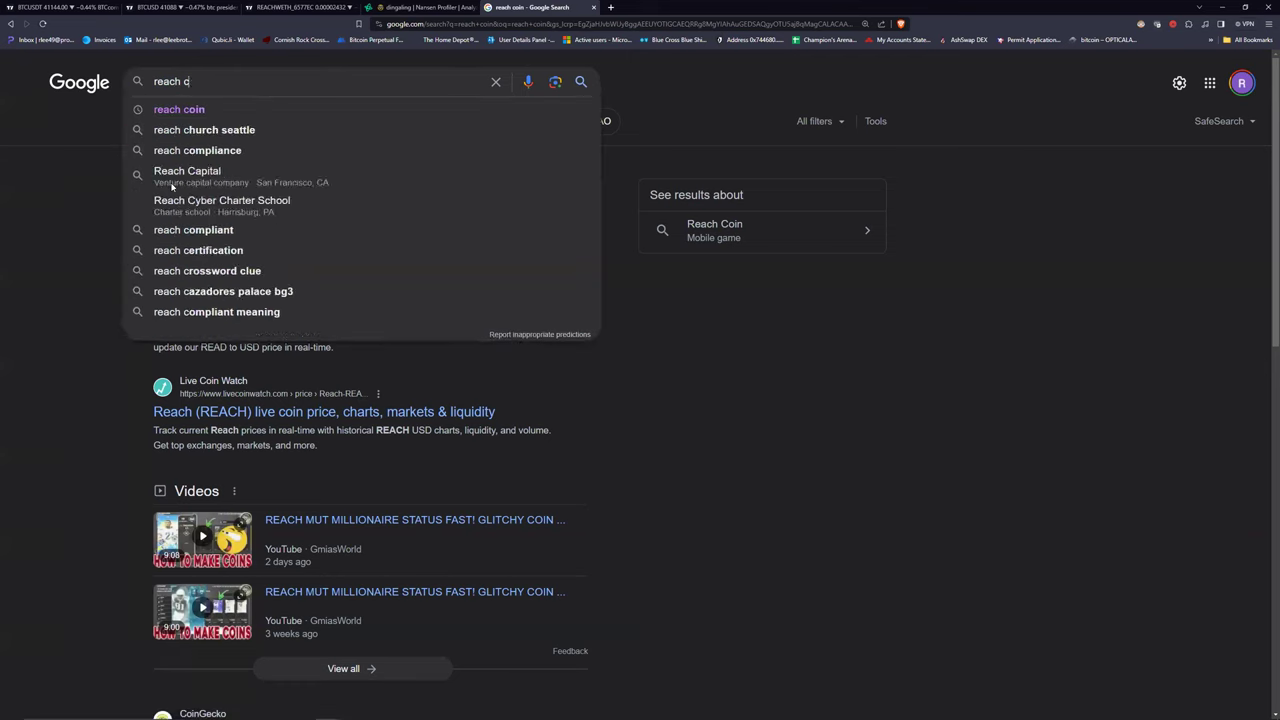
{"action": "type", "text": "oin"}
{"action": "key", "text": "Return"}
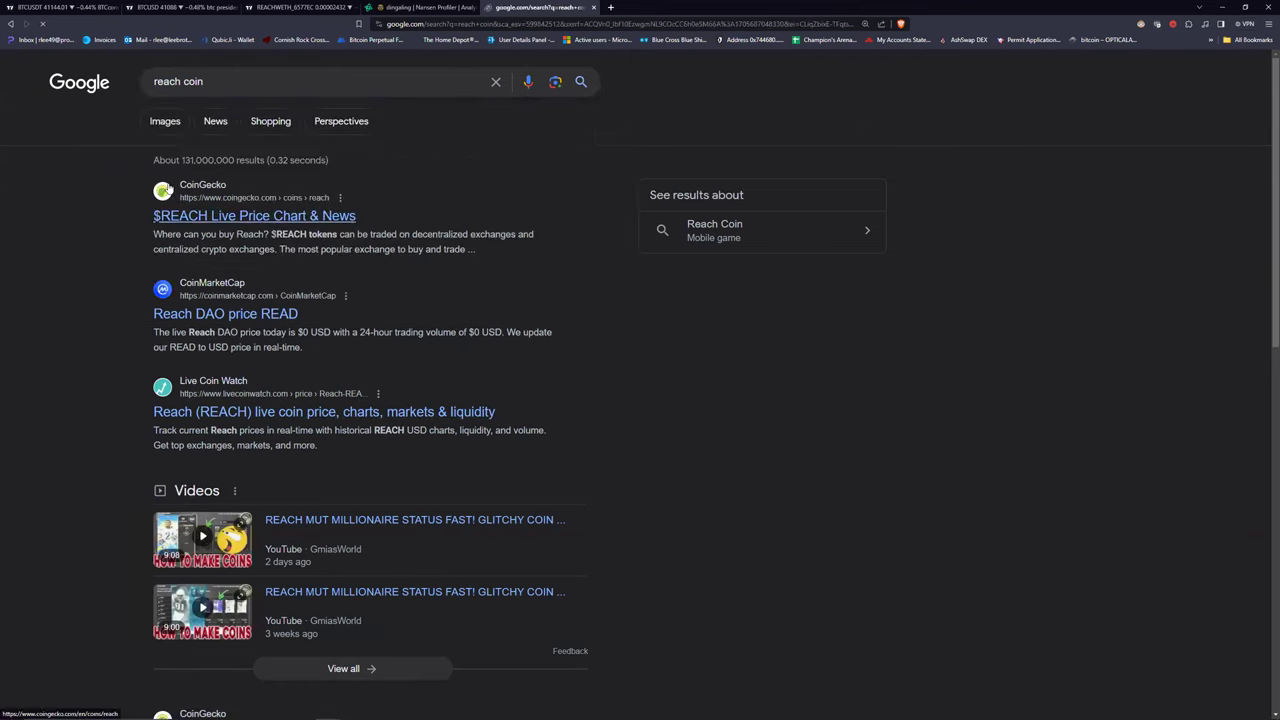
{"action": "left_click", "coordinate": [220, 218]}
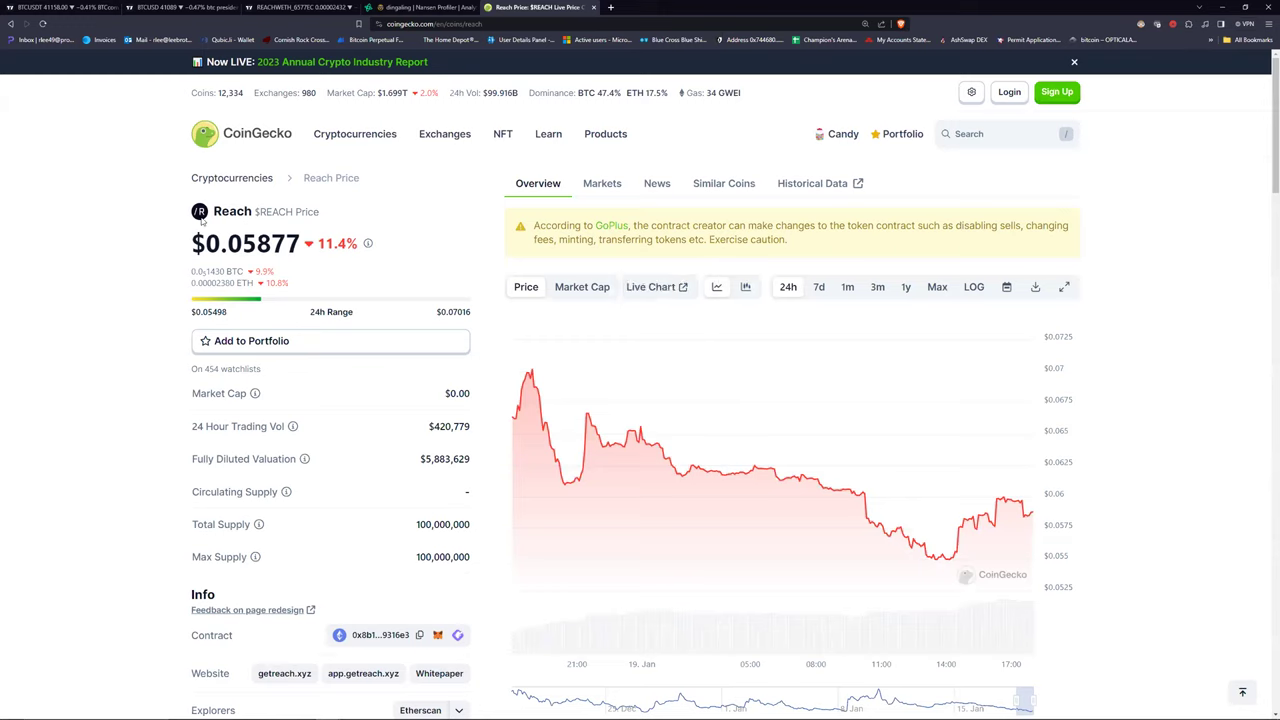
Show the Reach price chart over its maximum range, review the coin's info and open its getreach.xyz website.
{"action": "left_click", "coordinate": [937, 287]}
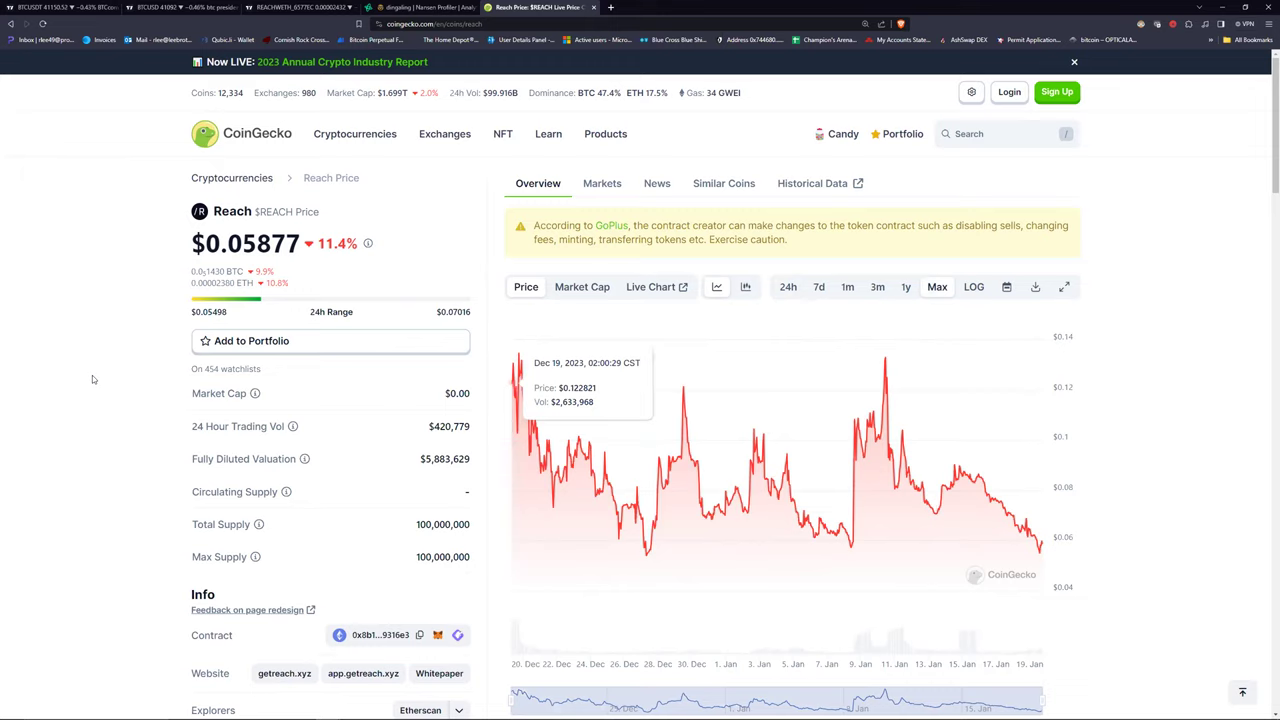
{"action": "scroll", "coordinate": [81, 383], "scroll_direction": "down", "scroll_amount": 3}
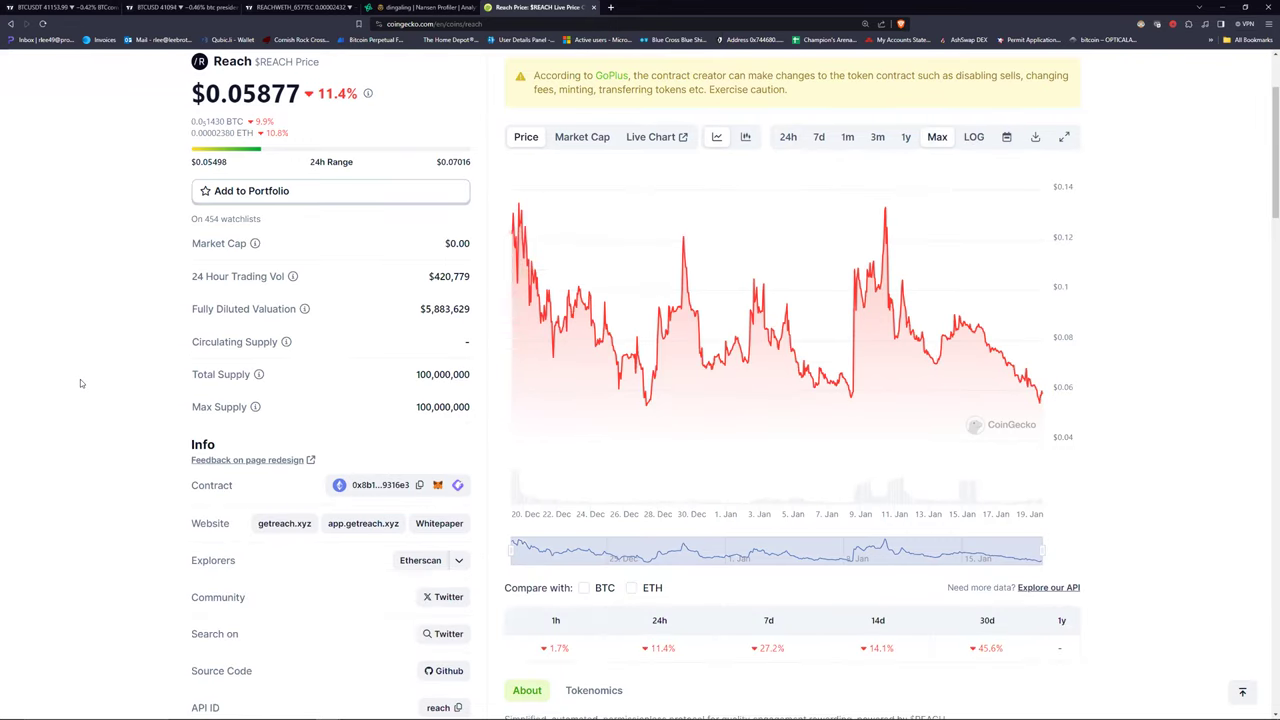
{"action": "left_click", "coordinate": [268, 520]}
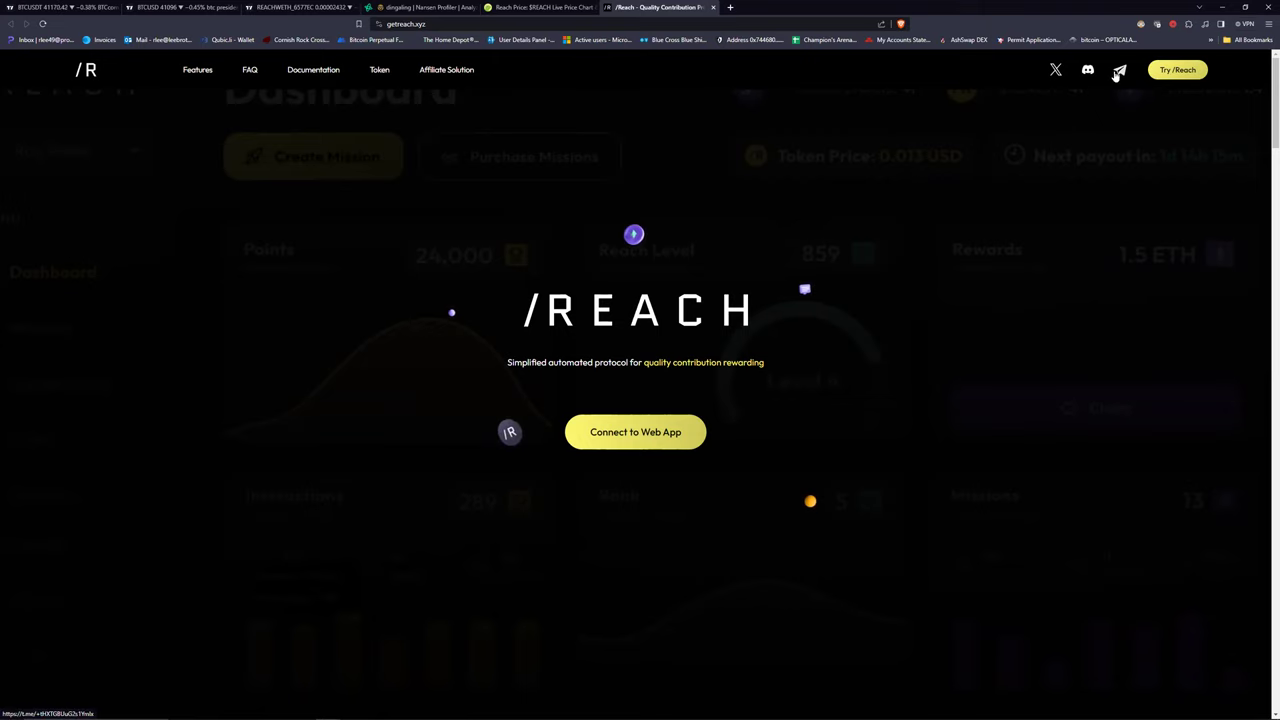
Open the /Reach project's X profile from its website and look through its pinned links and recent posts.
{"action": "left_click", "coordinate": [1062, 78]}
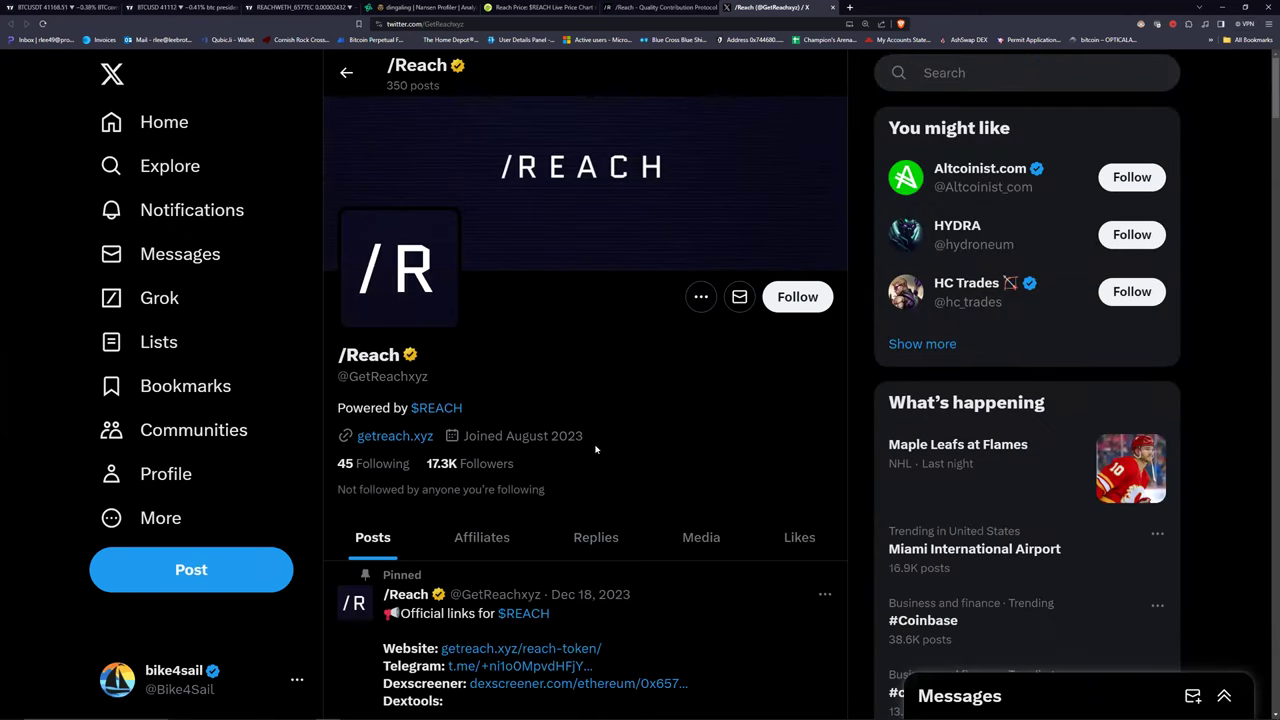
{"action": "scroll", "coordinate": [600, 440], "scroll_direction": "down", "scroll_amount": 3}
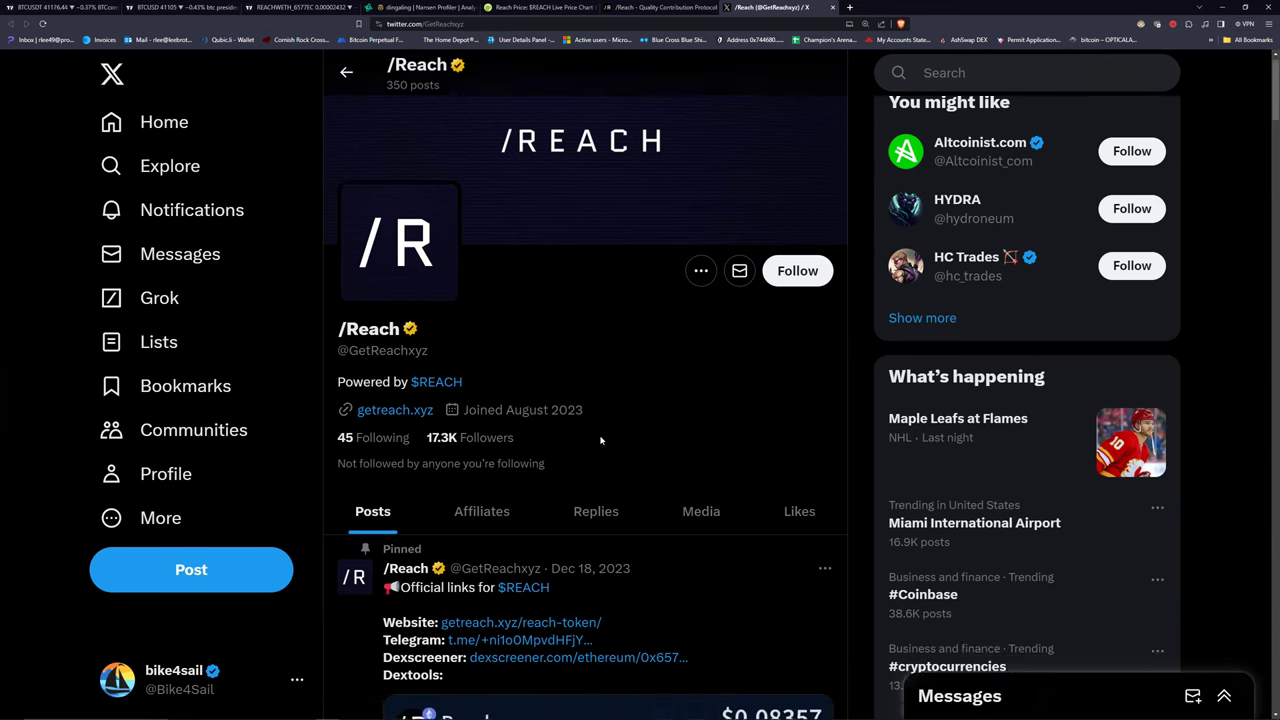
{"action": "scroll", "coordinate": [388, 407], "scroll_direction": "down", "scroll_amount": 2}
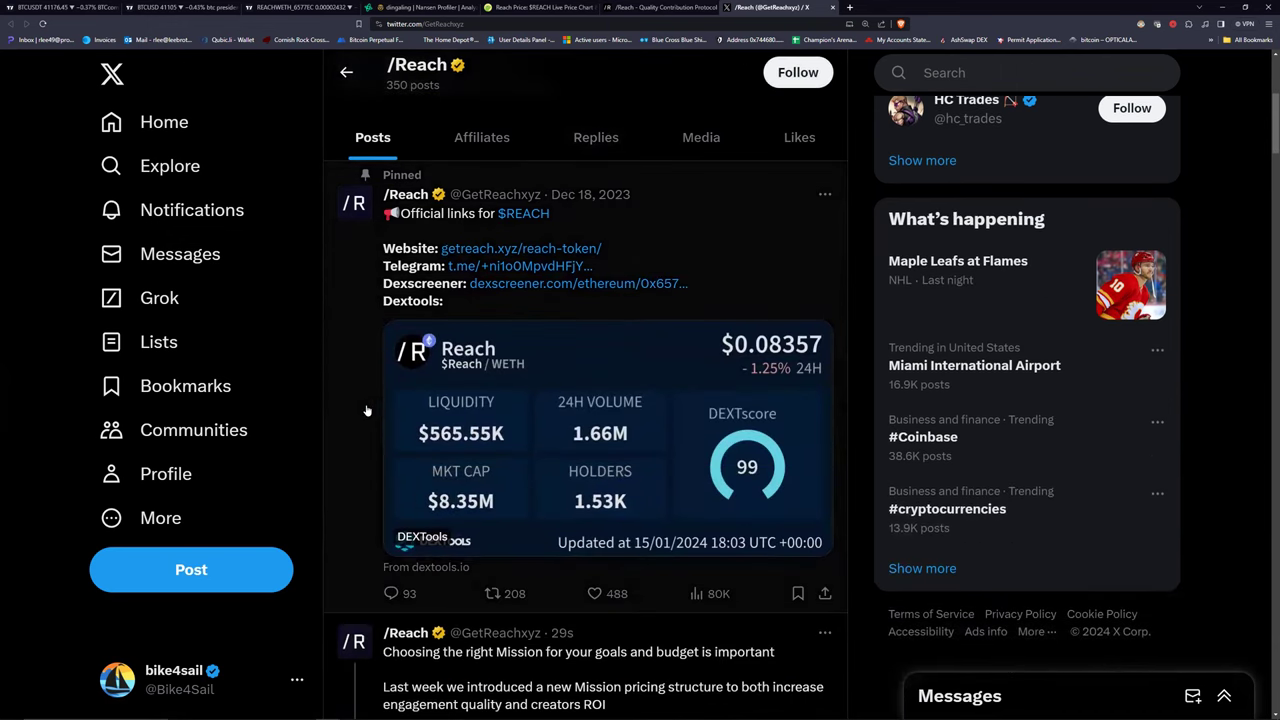
{"action": "scroll", "coordinate": [366, 410], "scroll_direction": "down", "scroll_amount": 4}
{"action": "scroll", "coordinate": [366, 410], "scroll_direction": "down", "scroll_amount": 2}
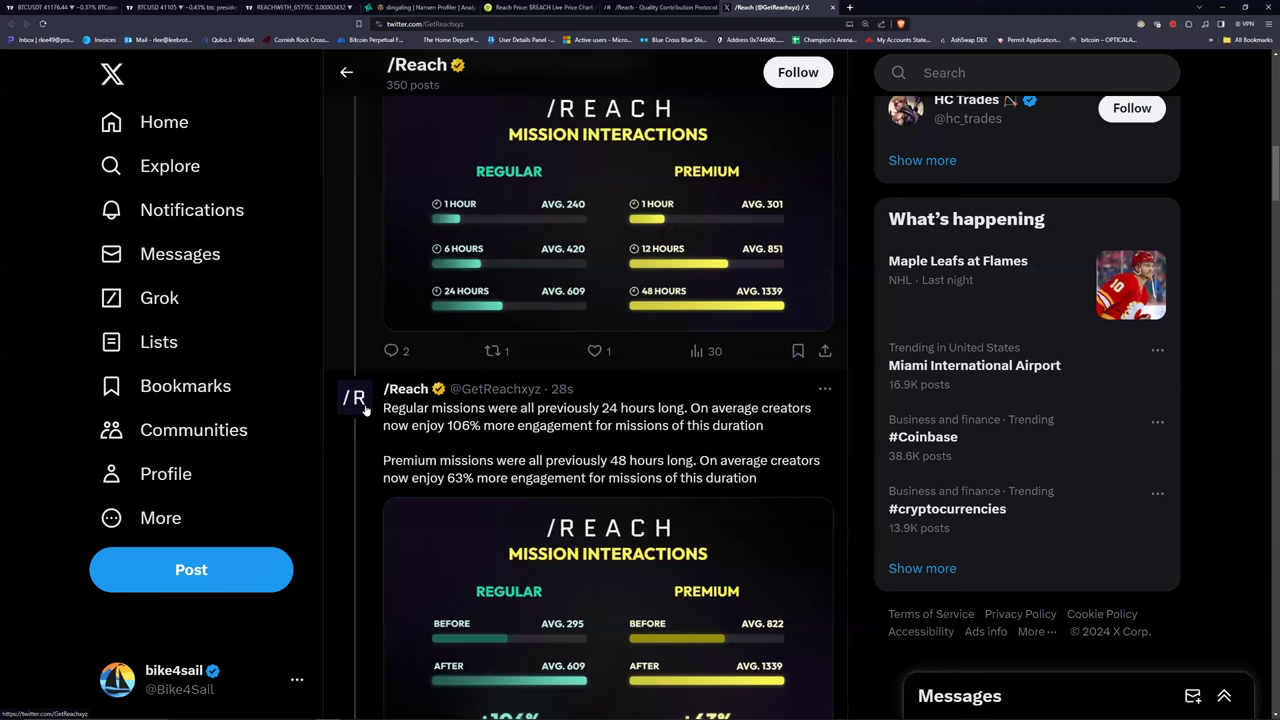
{"action": "scroll", "coordinate": [366, 410], "scroll_direction": "down", "scroll_amount": 6}
{"action": "scroll", "coordinate": [366, 410], "scroll_direction": "down", "scroll_amount": 8}
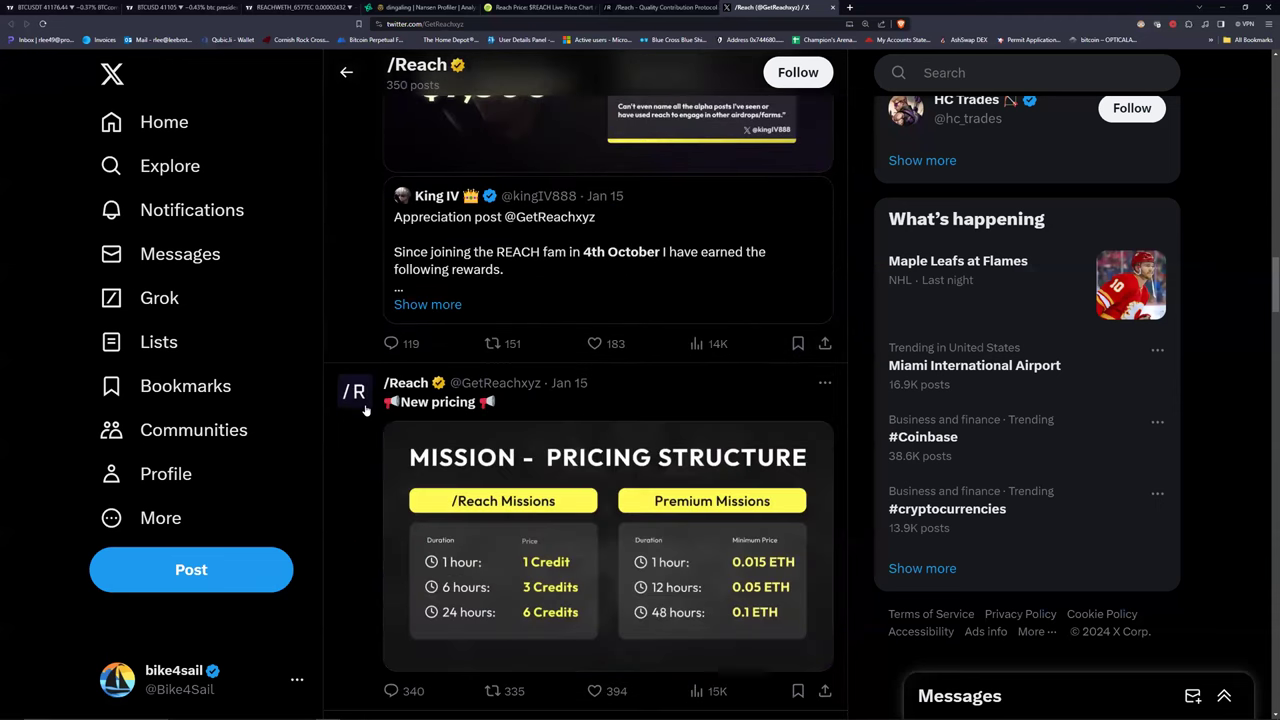
{"action": "scroll", "coordinate": [366, 410], "scroll_direction": "down", "scroll_amount": 7}
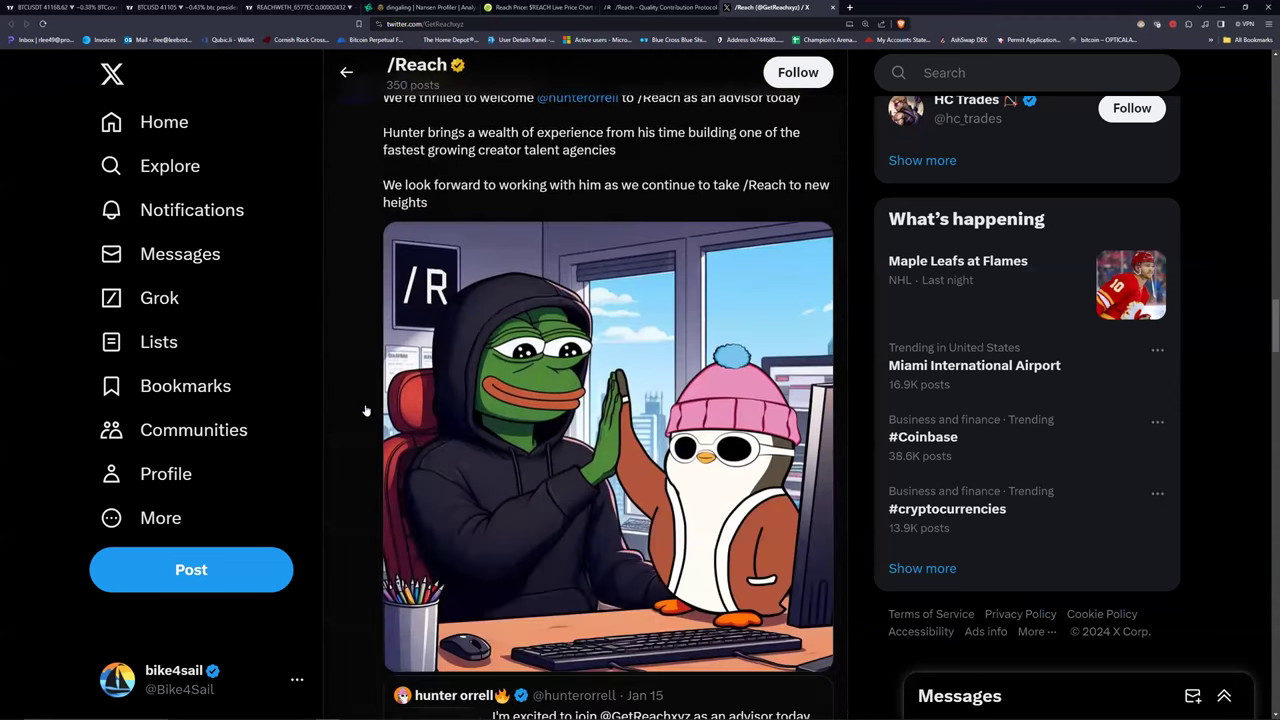
{"action": "scroll", "coordinate": [366, 410], "scroll_direction": "down", "scroll_amount": 3}
{"action": "scroll", "coordinate": [366, 410], "scroll_direction": "up", "scroll_amount": 2}
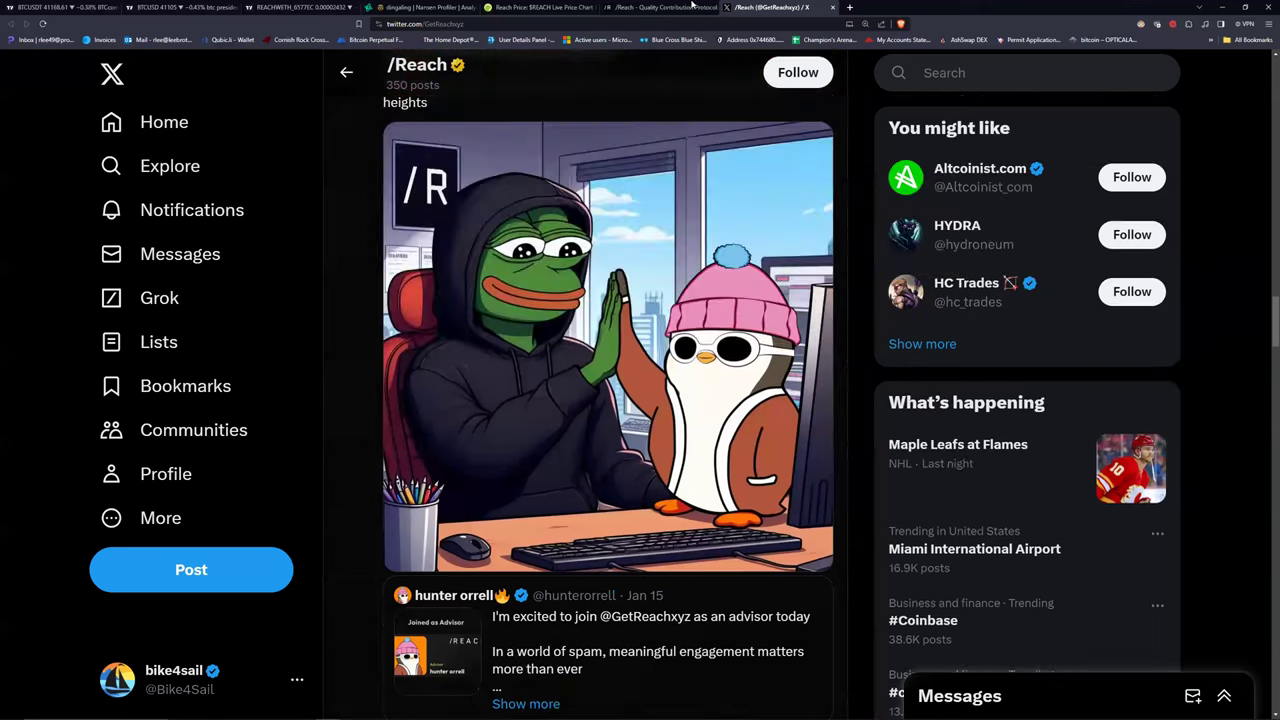
Close the /Reach research pages, return to the wallet in Nansen Profiler and view page 2 of its Token Balances.
{"action": "left_click", "coordinate": [834, 8]}
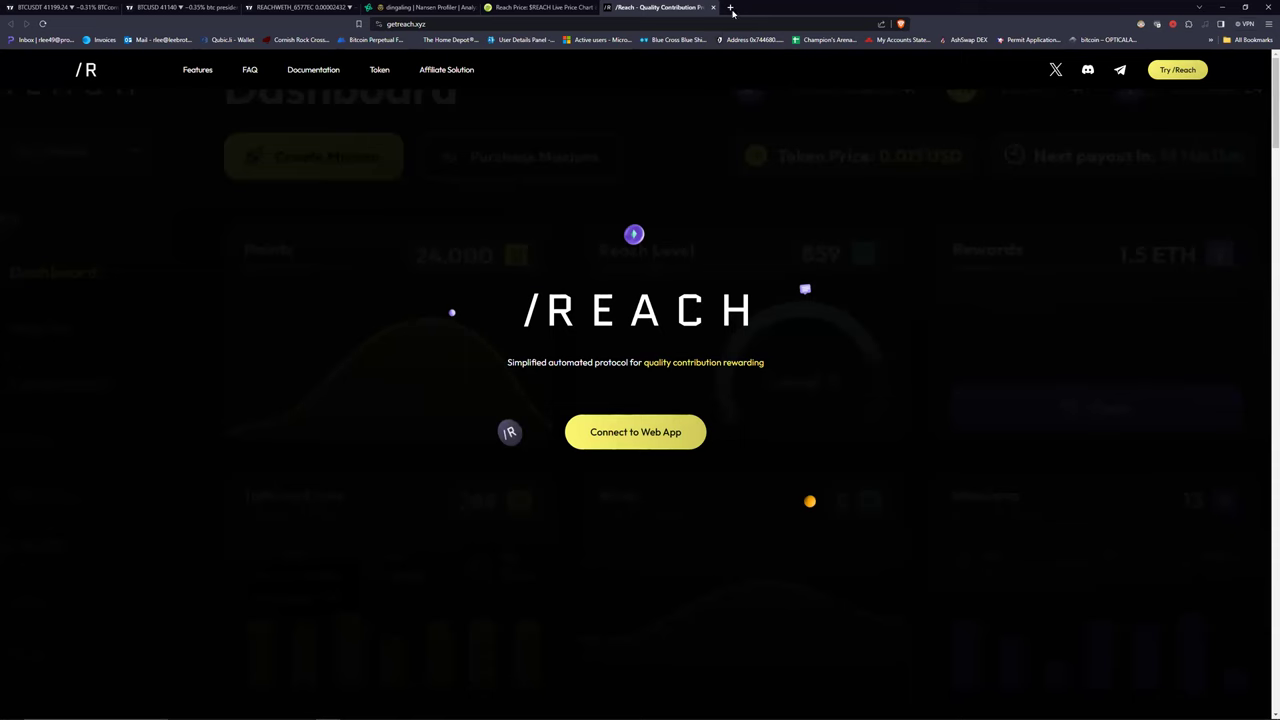
{"action": "left_click", "coordinate": [576, 8]}
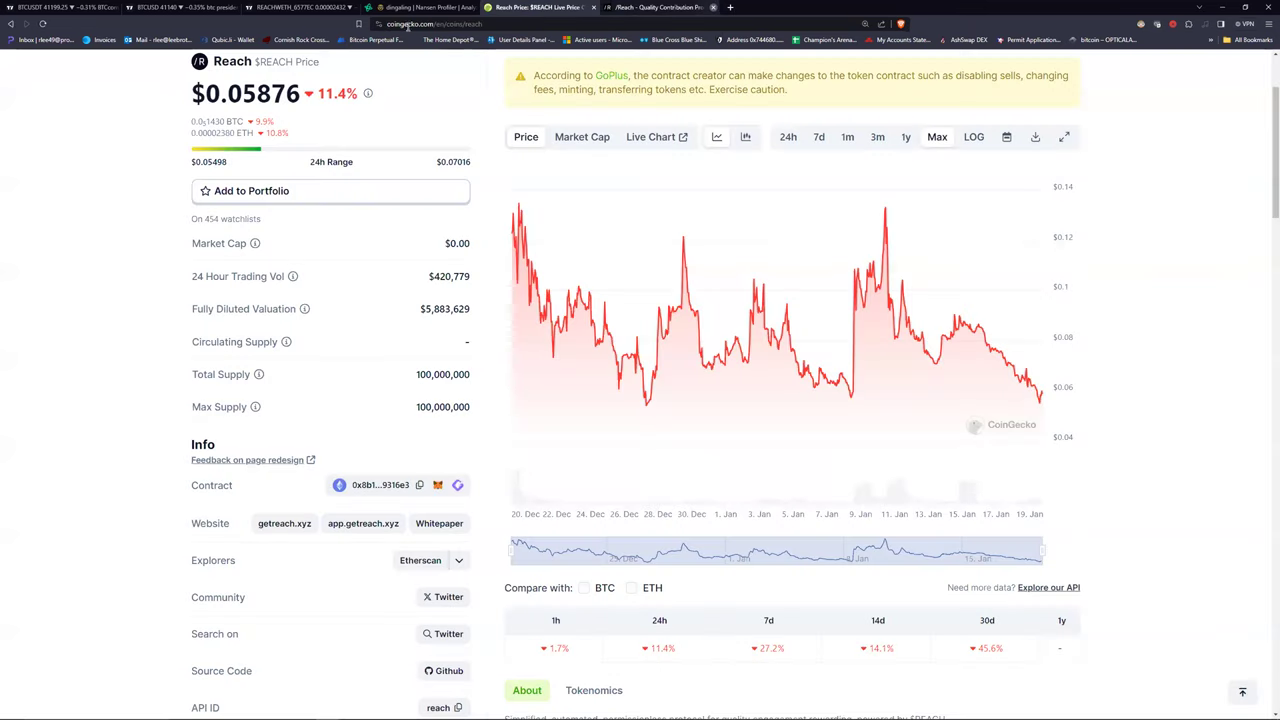
{"action": "left_click", "coordinate": [463, 7]}
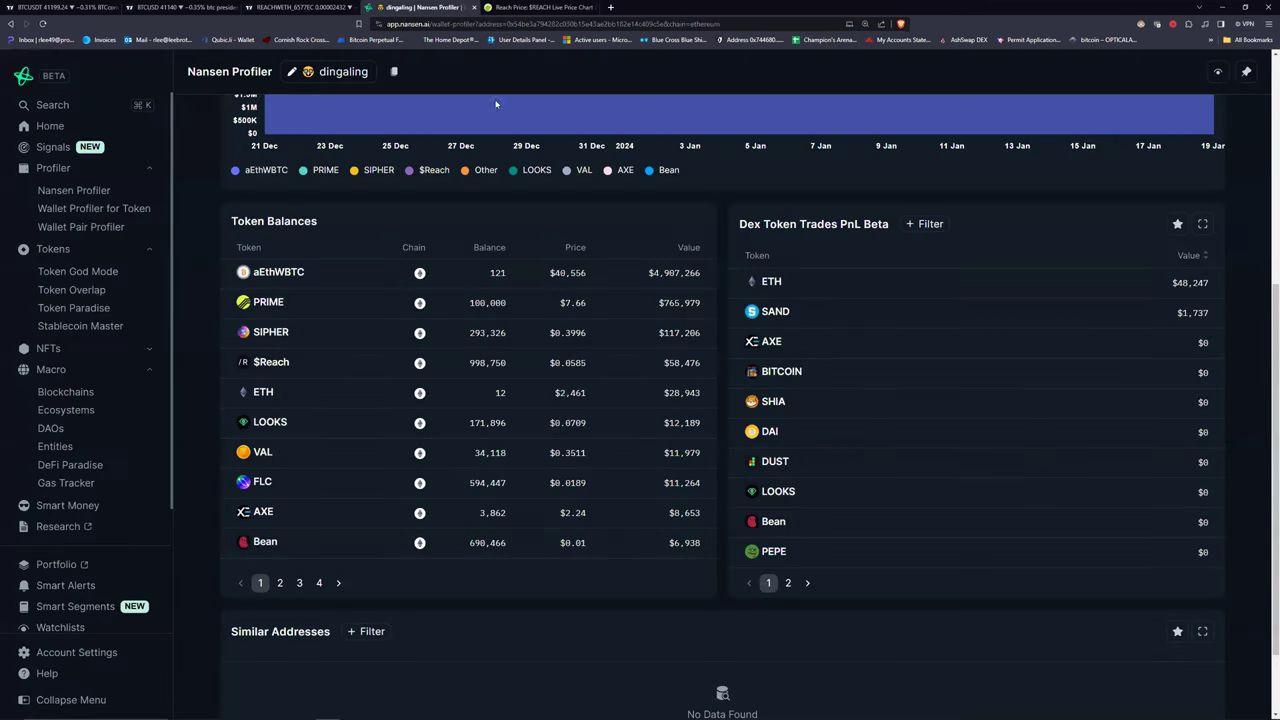
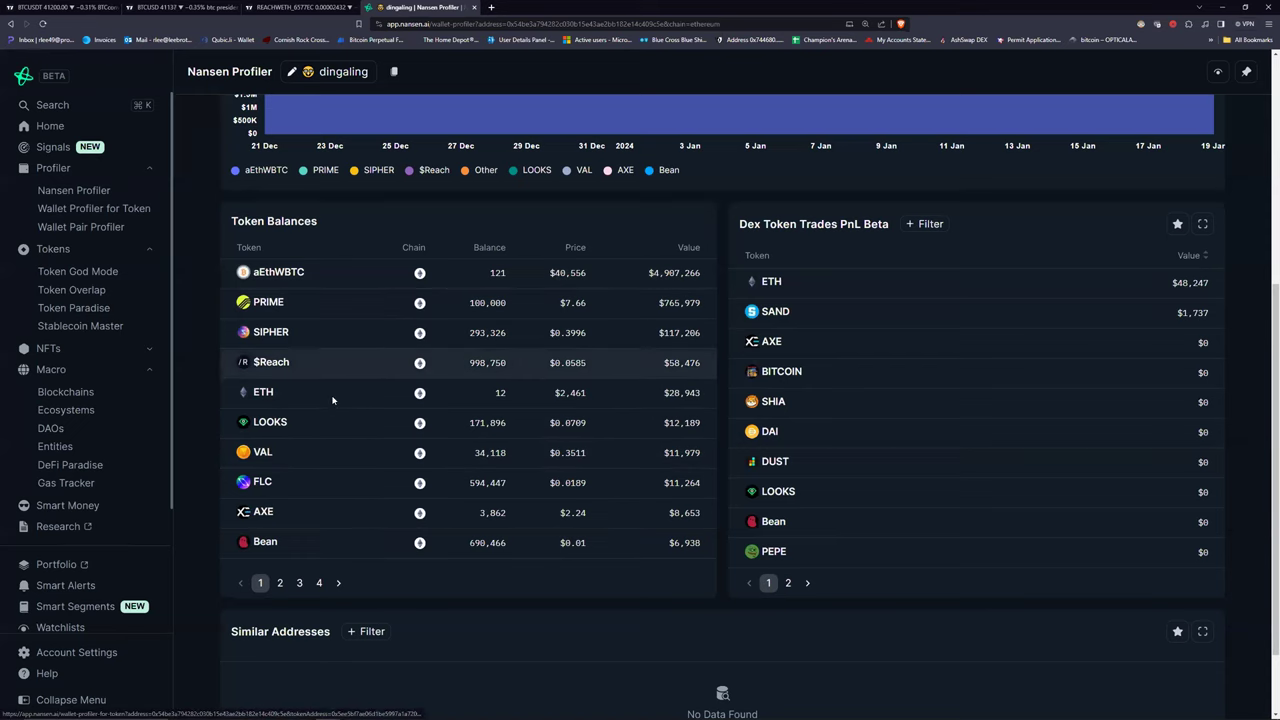
{"action": "left_click", "coordinate": [280, 583]}
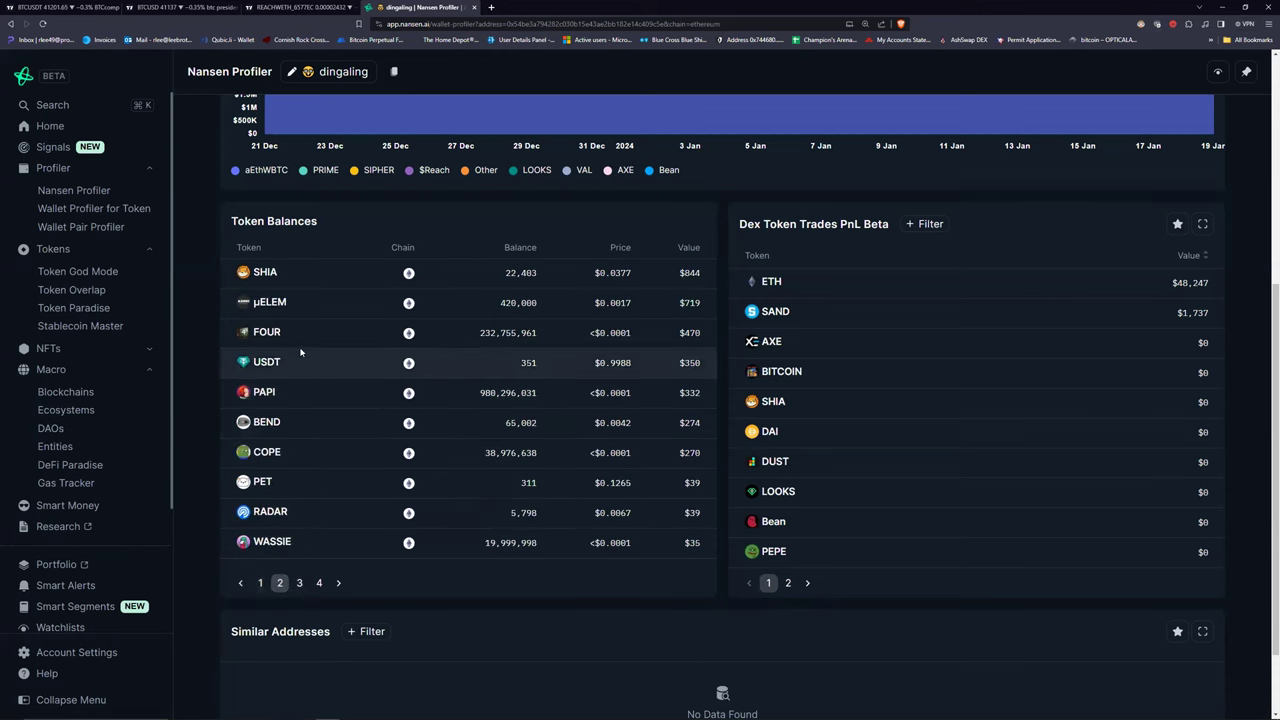
Look through pages 3 and 4 of the wallet's Token Balances and return to page 2.
{"action": "left_click", "coordinate": [300, 584]}
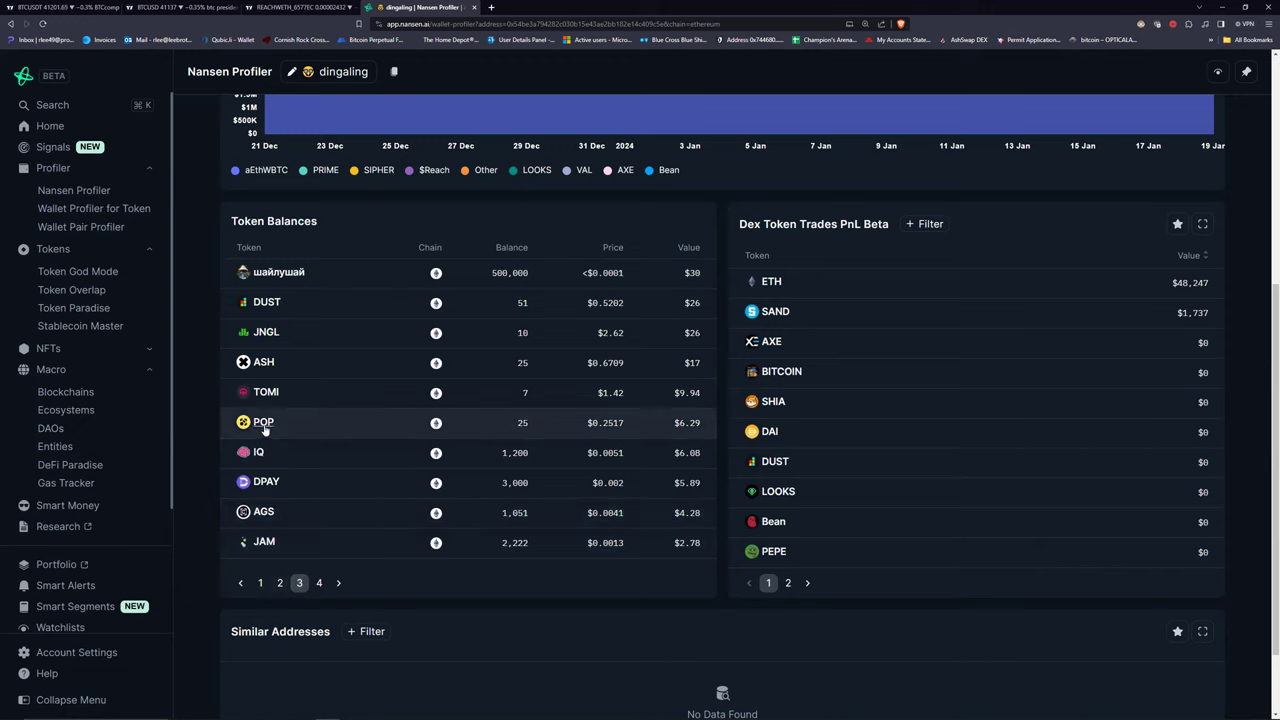
{"action": "left_click", "coordinate": [318, 584]}
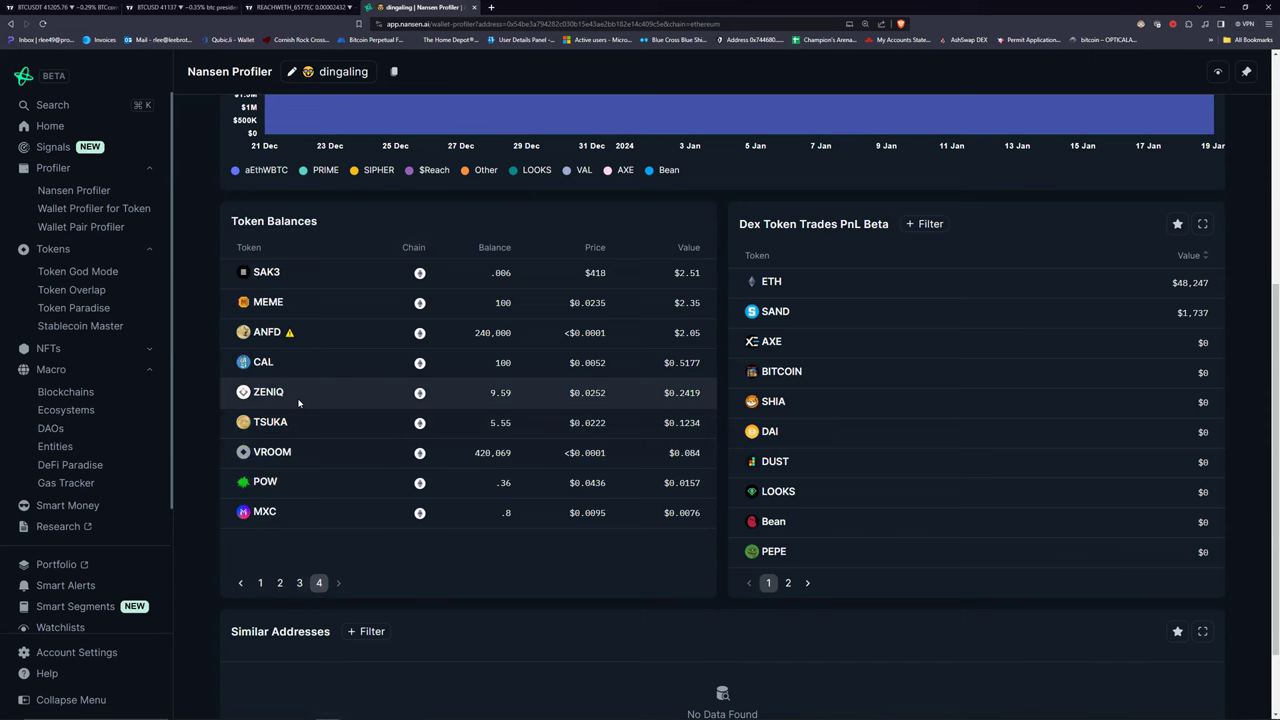
{"action": "left_click", "coordinate": [280, 583]}
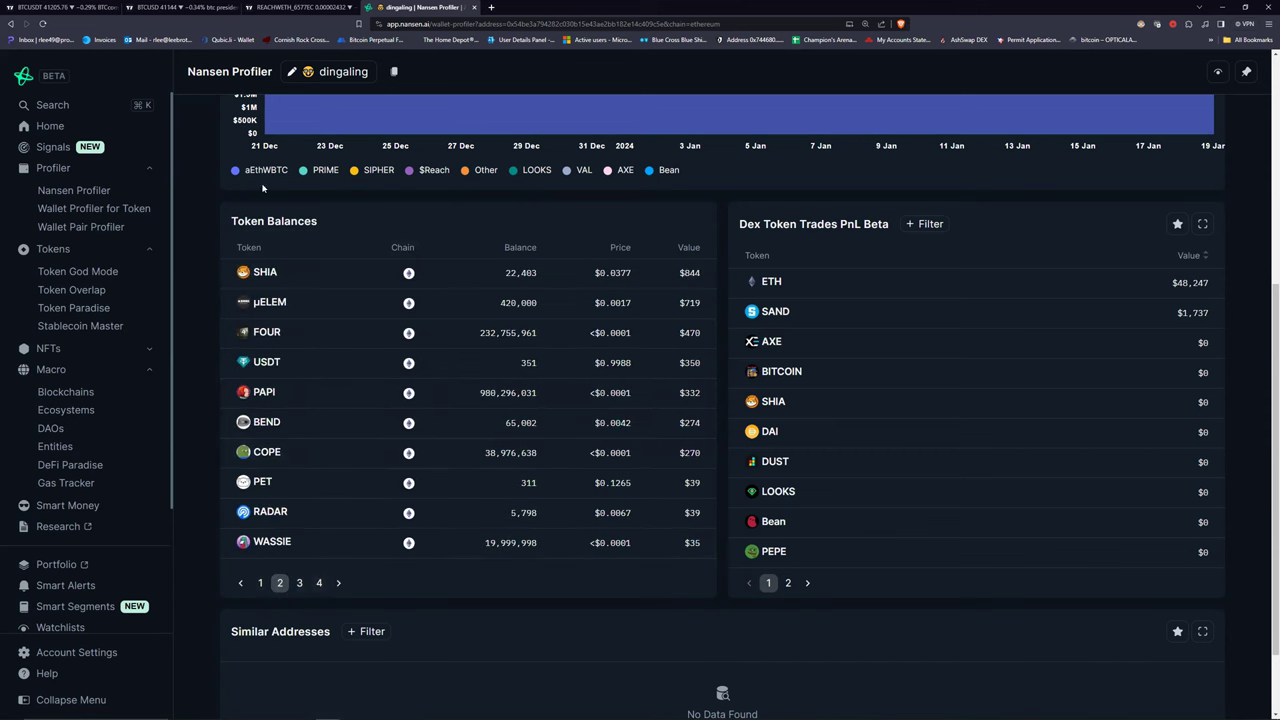
Return to the $Reach smart money Token Holdings and open the second-listed holder's wallet in Nansen Profiler.
{"action": "left_click", "coordinate": [9, 24]}
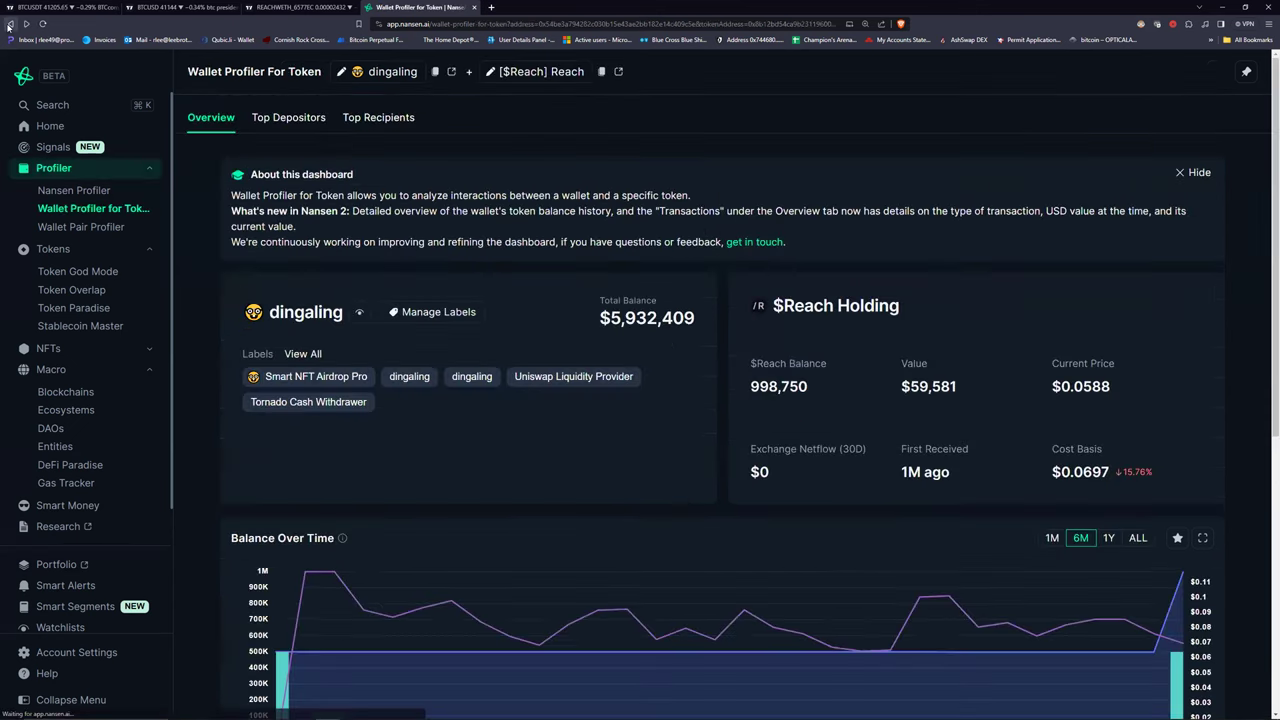
{"action": "left_click", "coordinate": [9, 24]}
{"action": "scroll", "coordinate": [468, 430], "scroll_direction": "down", "scroll_amount": 1}
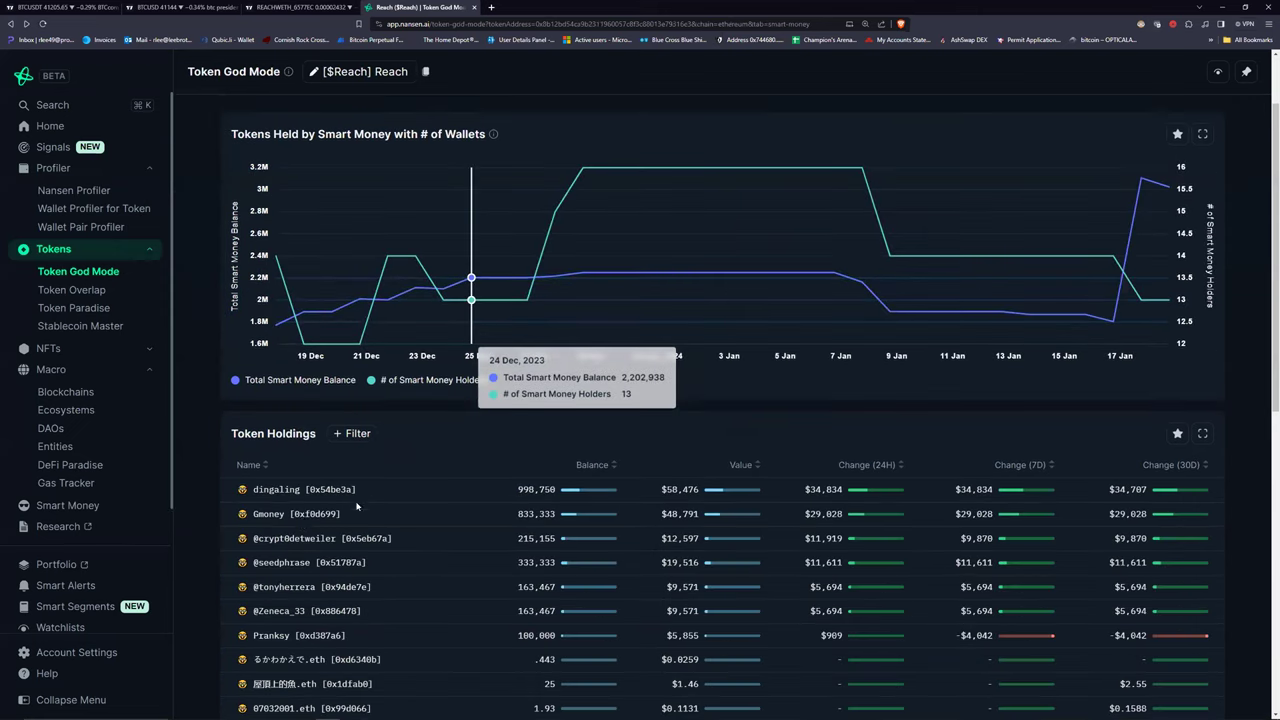
{"action": "key", "text": "alt+Right"}
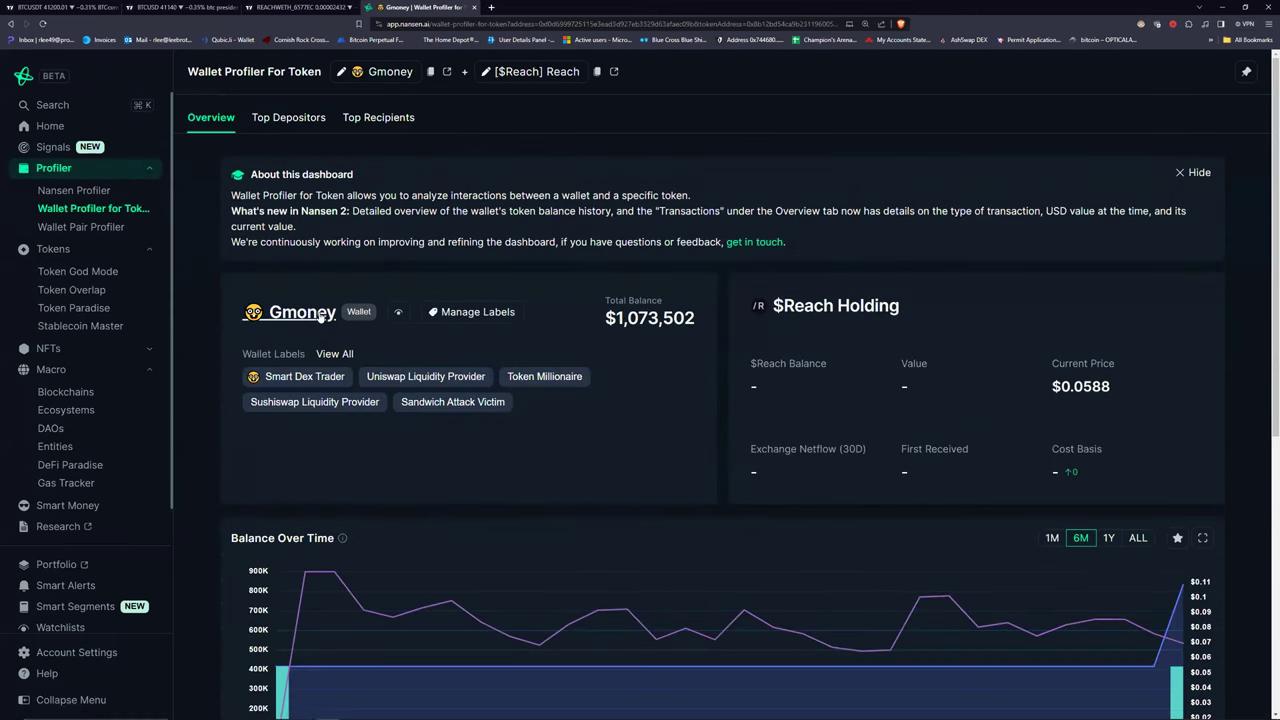
{"action": "key", "text": "alt+Right"}
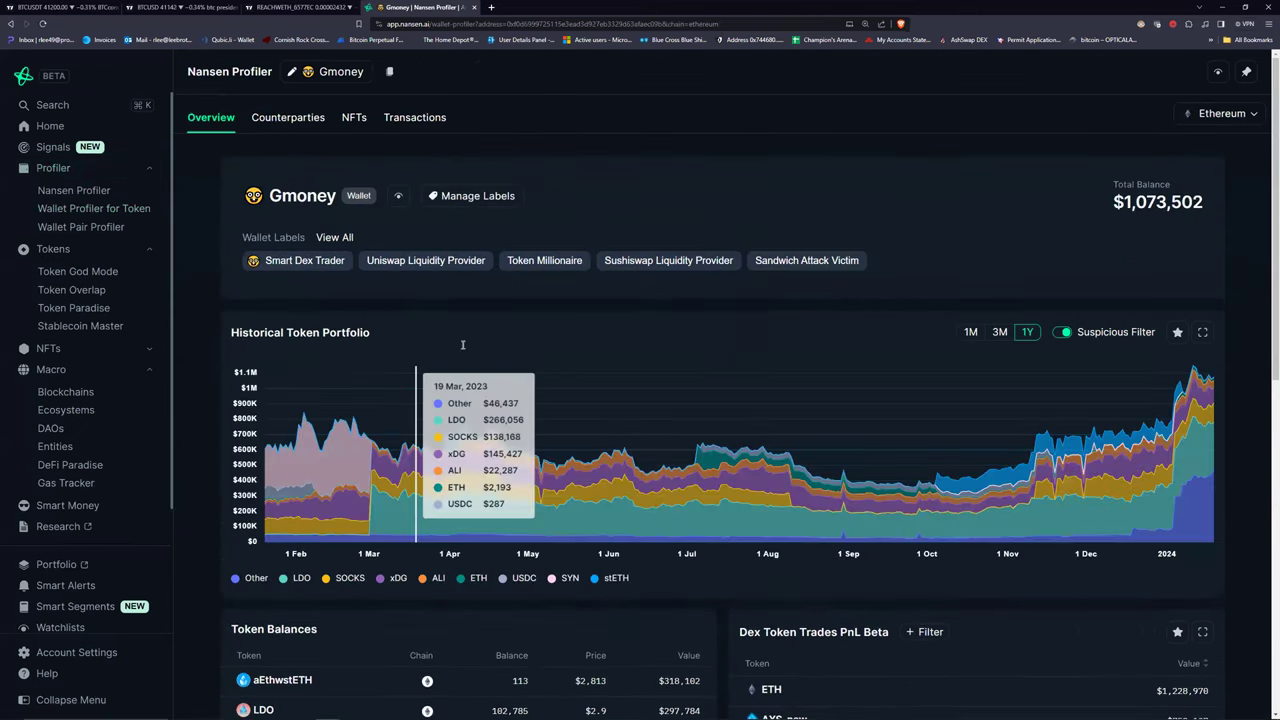
Review the wallet's Token Balances and page 2 of its Dex Token Trades PnL, returning the PnL list to page 1.
{"action": "scroll", "coordinate": [460, 360], "scroll_direction": "down", "scroll_amount": 2}
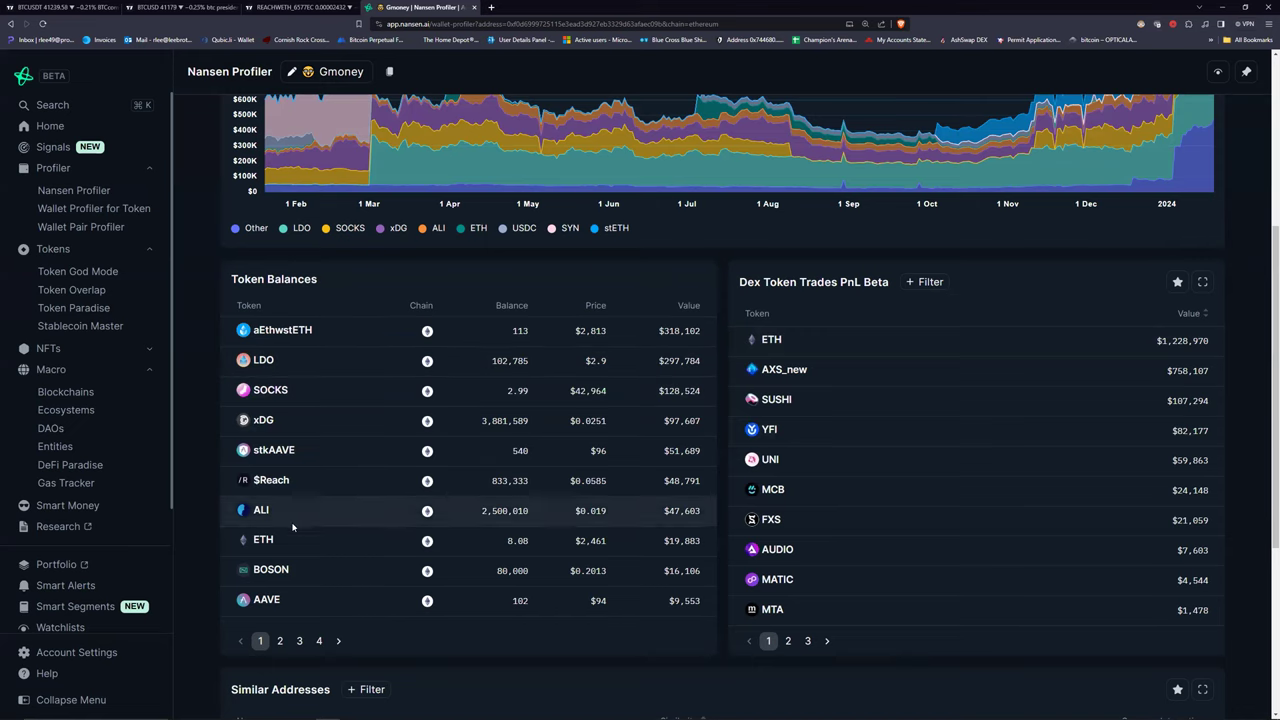
{"action": "left_click", "coordinate": [788, 641]}
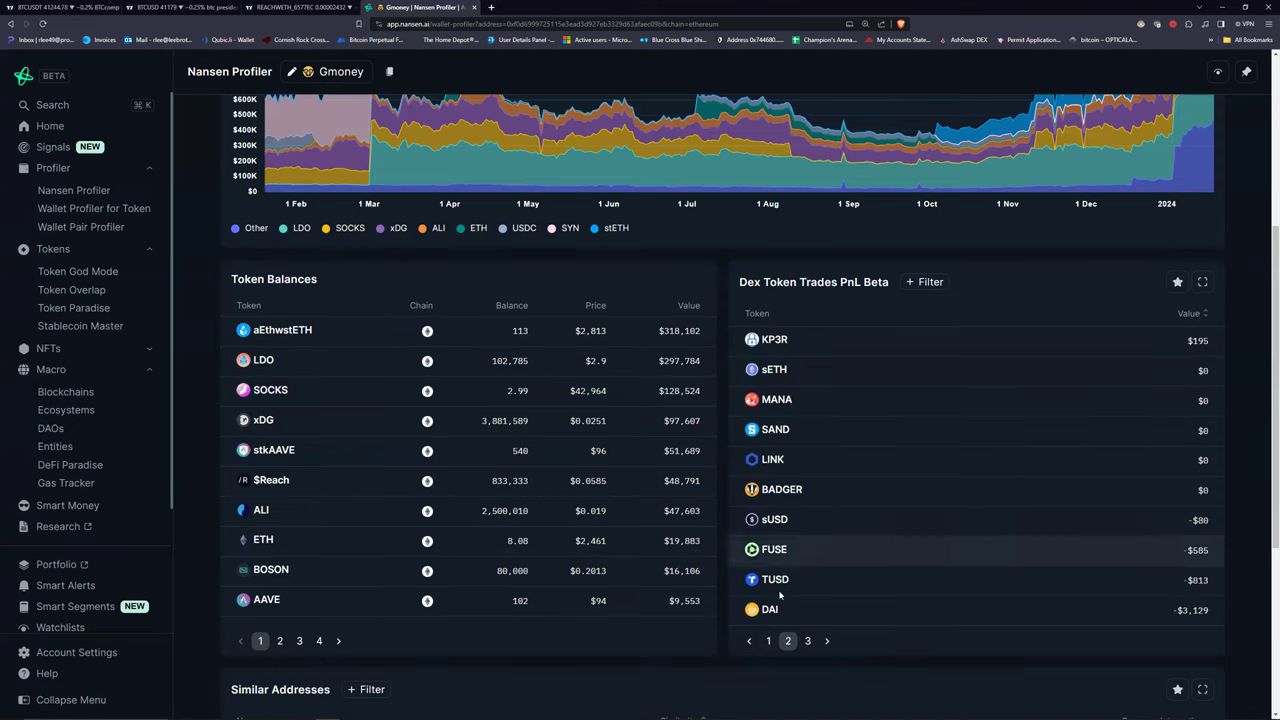
{"action": "left_click", "coordinate": [768, 641]}
View the wallet's Historical Token Portfolio over 1M and then 3M, and recheck its token balances.
{"action": "scroll", "coordinate": [593, 440], "scroll_direction": "up", "scroll_amount": 5}
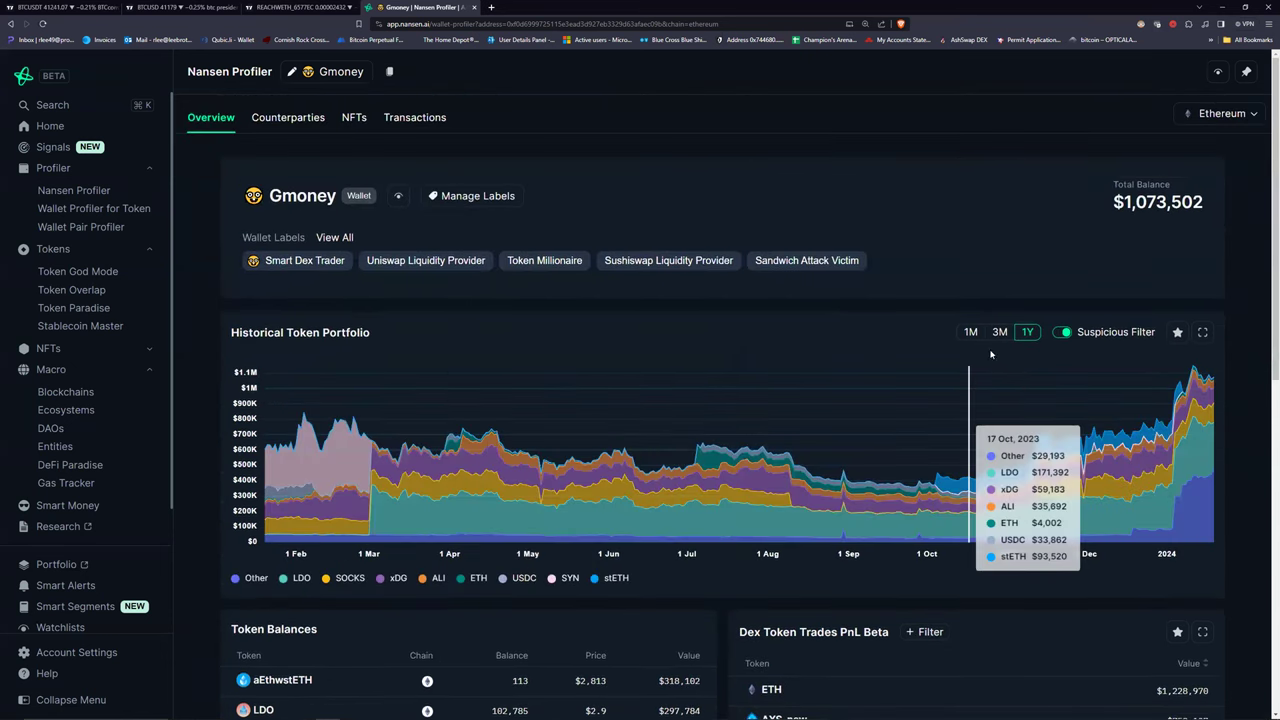
{"action": "left_click", "coordinate": [970, 331]}
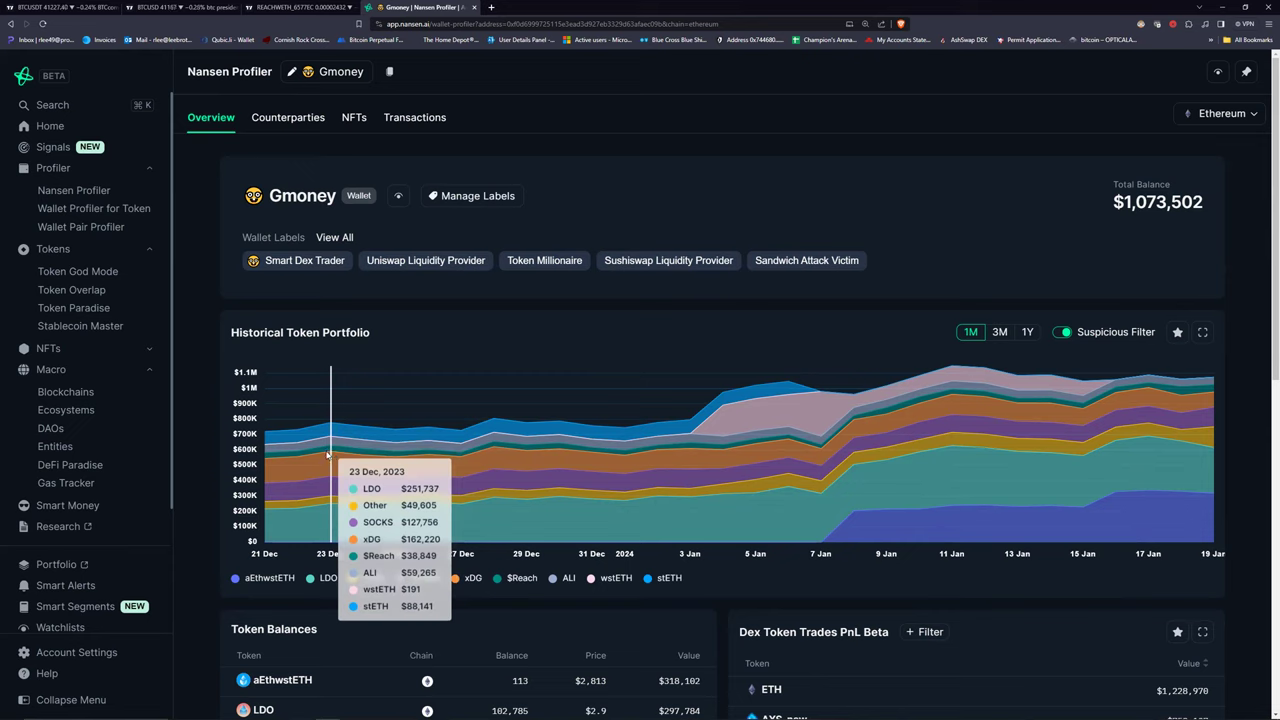
{"action": "left_click", "coordinate": [1000, 332]}
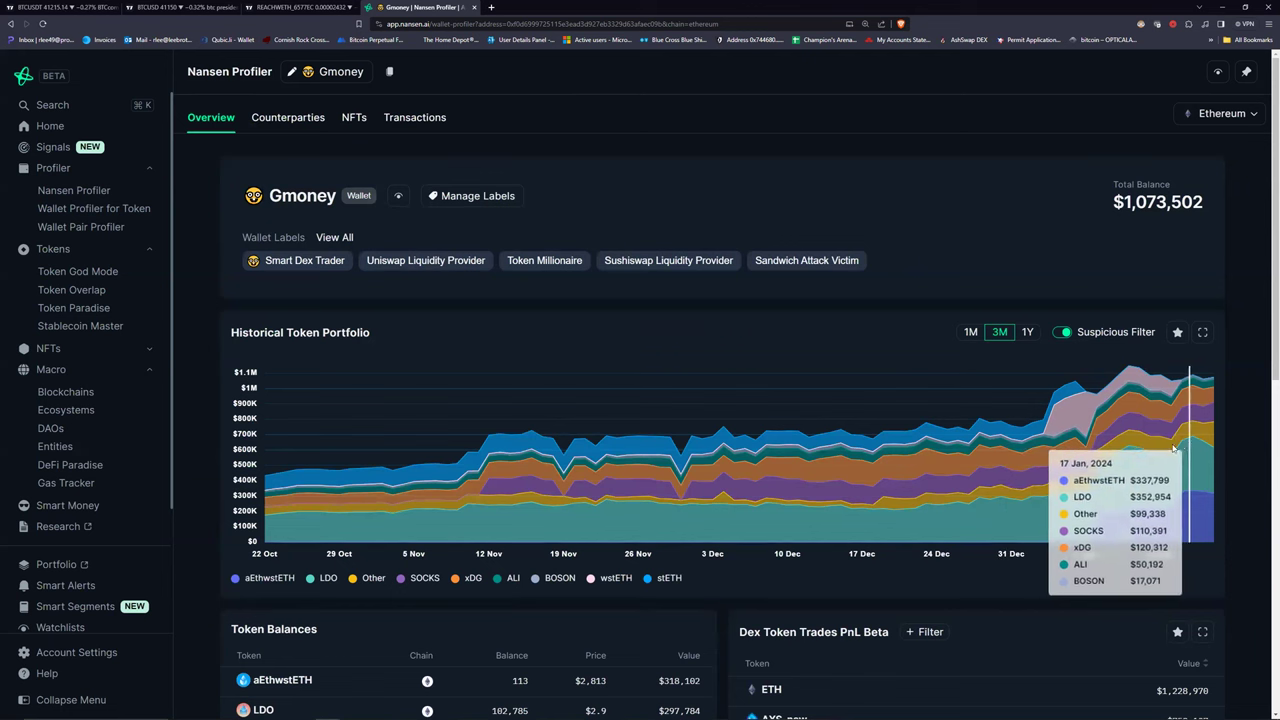
{"action": "scroll", "coordinate": [830, 400], "scroll_direction": "down", "scroll_amount": 2}
{"action": "scroll", "coordinate": [825, 368], "scroll_direction": "down", "scroll_amount": 2}
{"action": "scroll", "coordinate": [364, 149], "scroll_direction": "up", "scroll_amount": 4}
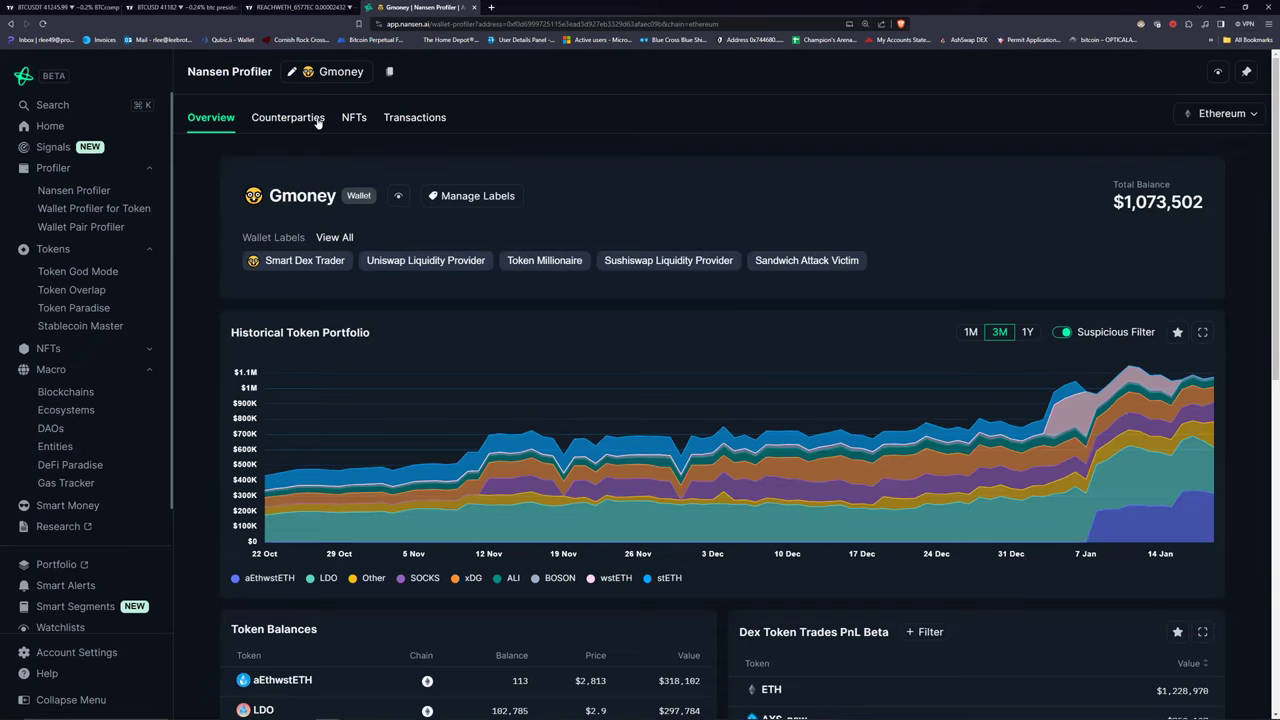
Open the wallet's Transactions and review its token transfers from the last year, including the $Reach airdrop.
{"action": "left_click", "coordinate": [405, 121]}
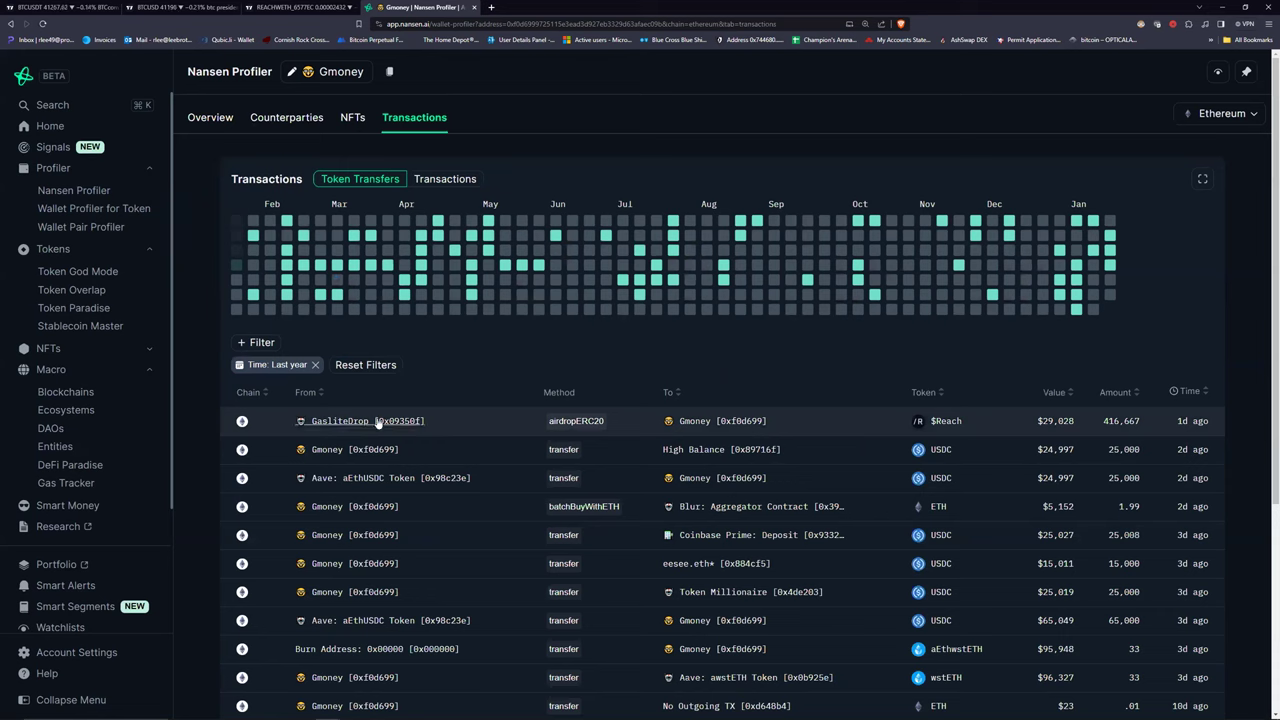
{"action": "mouse_move", "coordinate": [360, 427]}
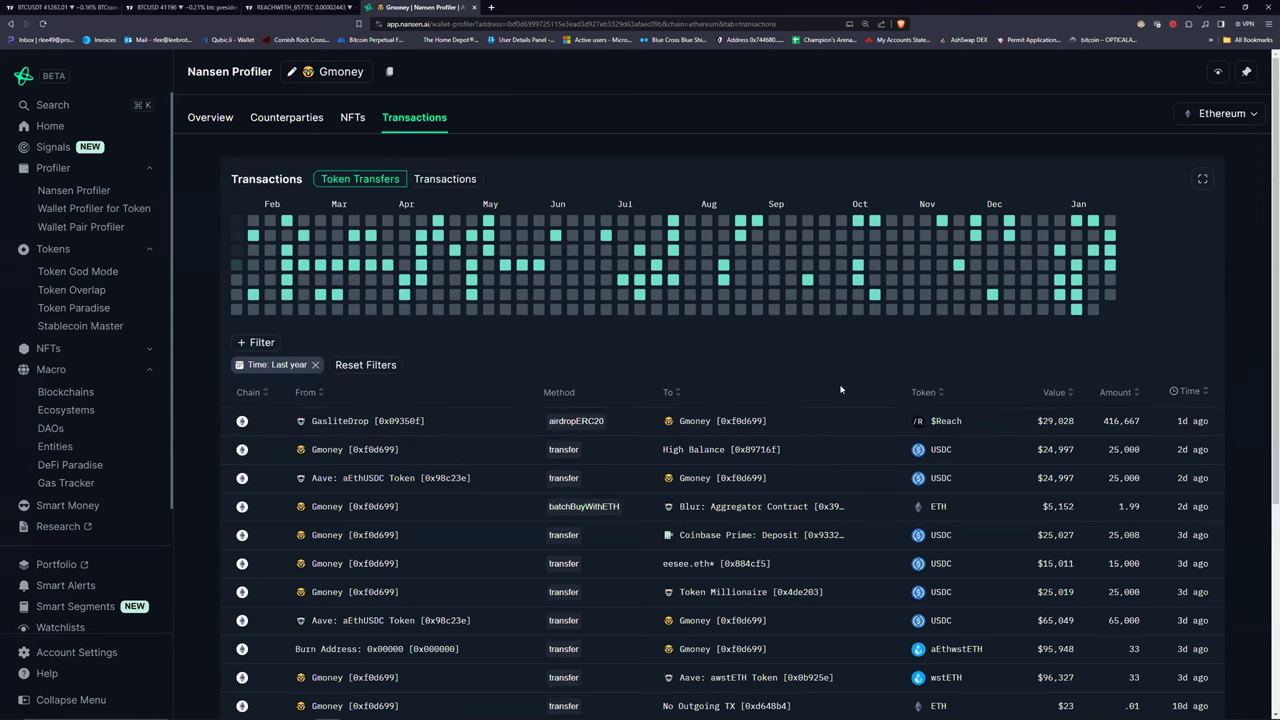
{"action": "scroll", "coordinate": [840, 389], "scroll_direction": "down", "scroll_amount": 1}
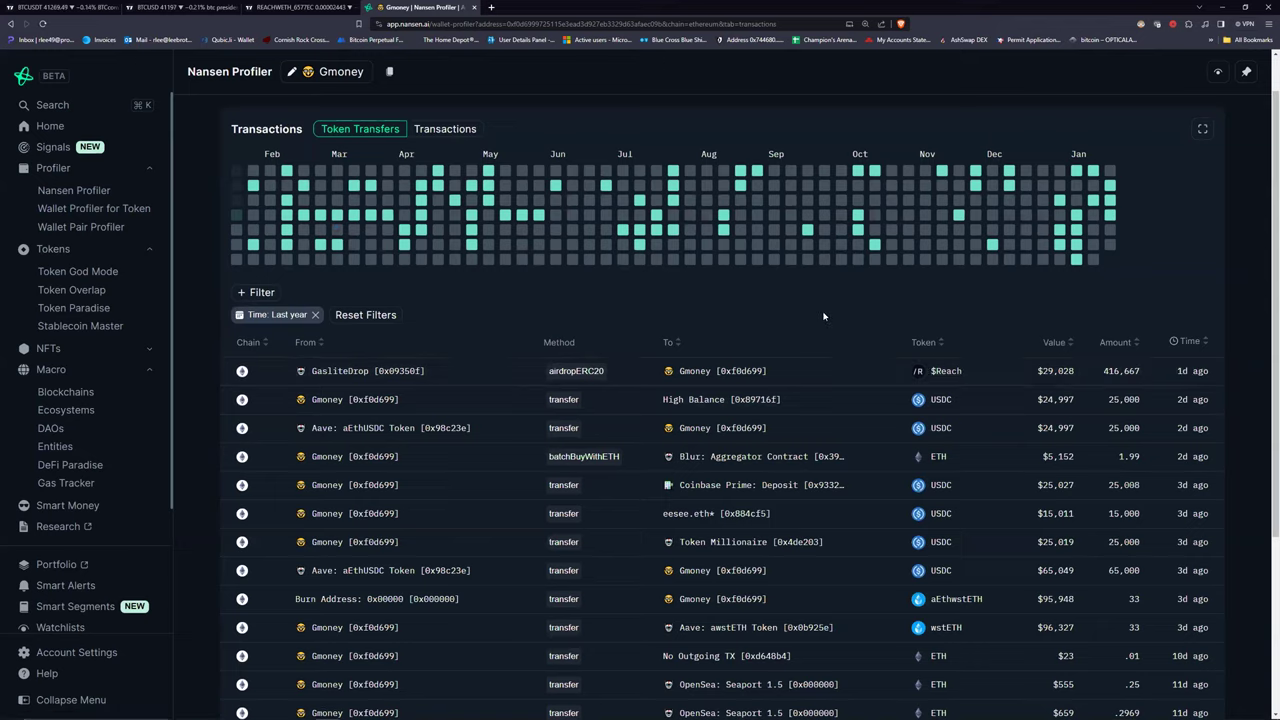
{"action": "scroll", "coordinate": [823, 316], "scroll_direction": "down", "scroll_amount": 2}
{"action": "scroll", "coordinate": [823, 310], "scroll_direction": "up", "scroll_amount": 4}
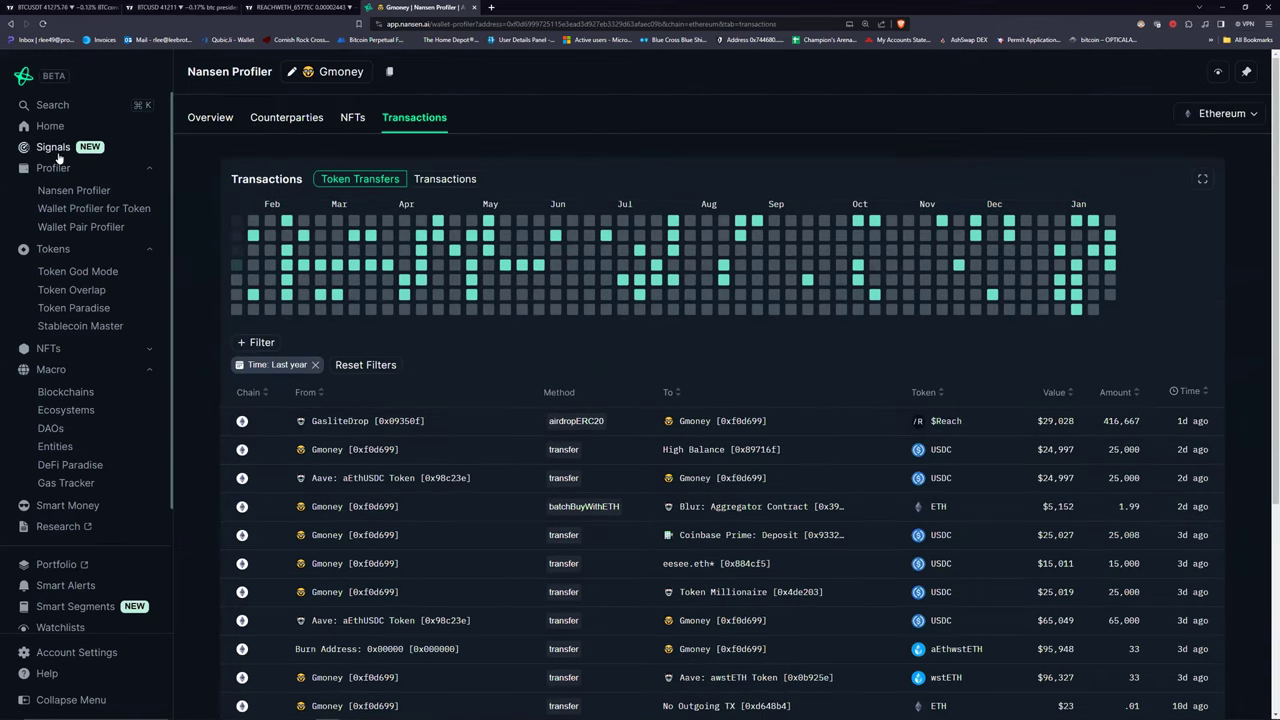
From the $Reach Token Holdings, open the top-listed holder in Nansen Profiler and review its token transfers.
{"action": "left_click", "coordinate": [11, 24]}
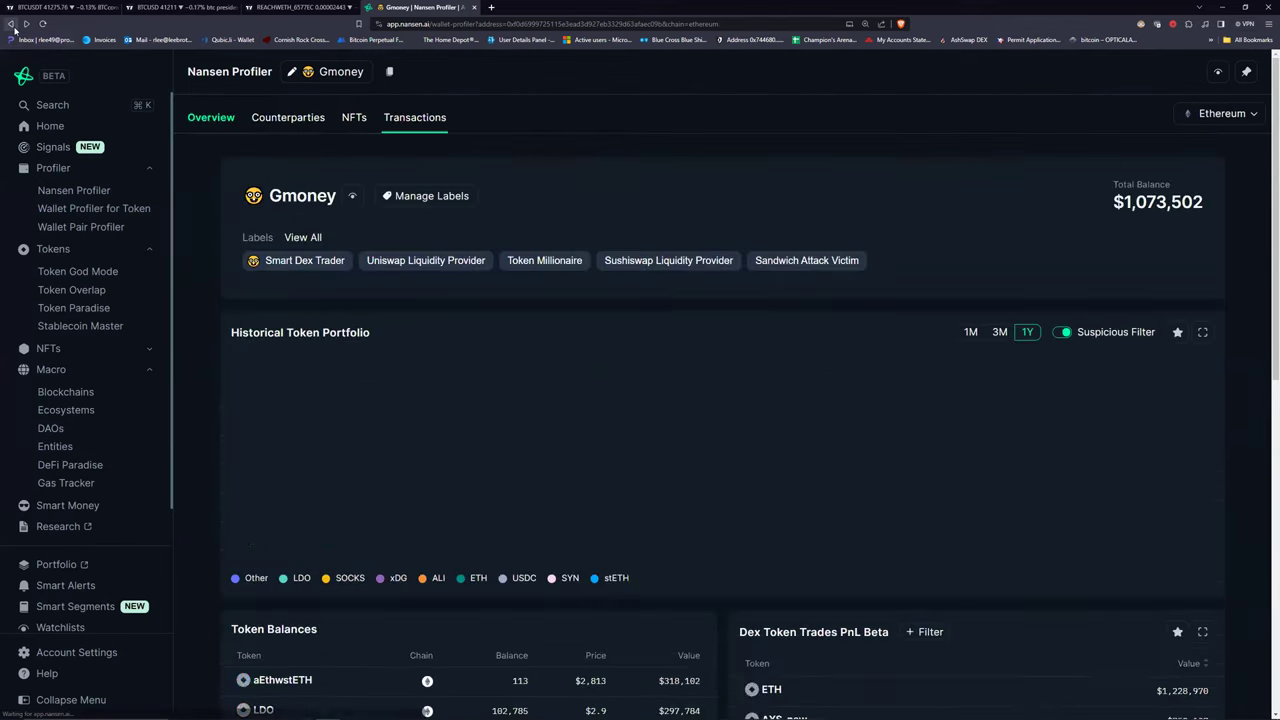
{"action": "left_click", "coordinate": [11, 24]}
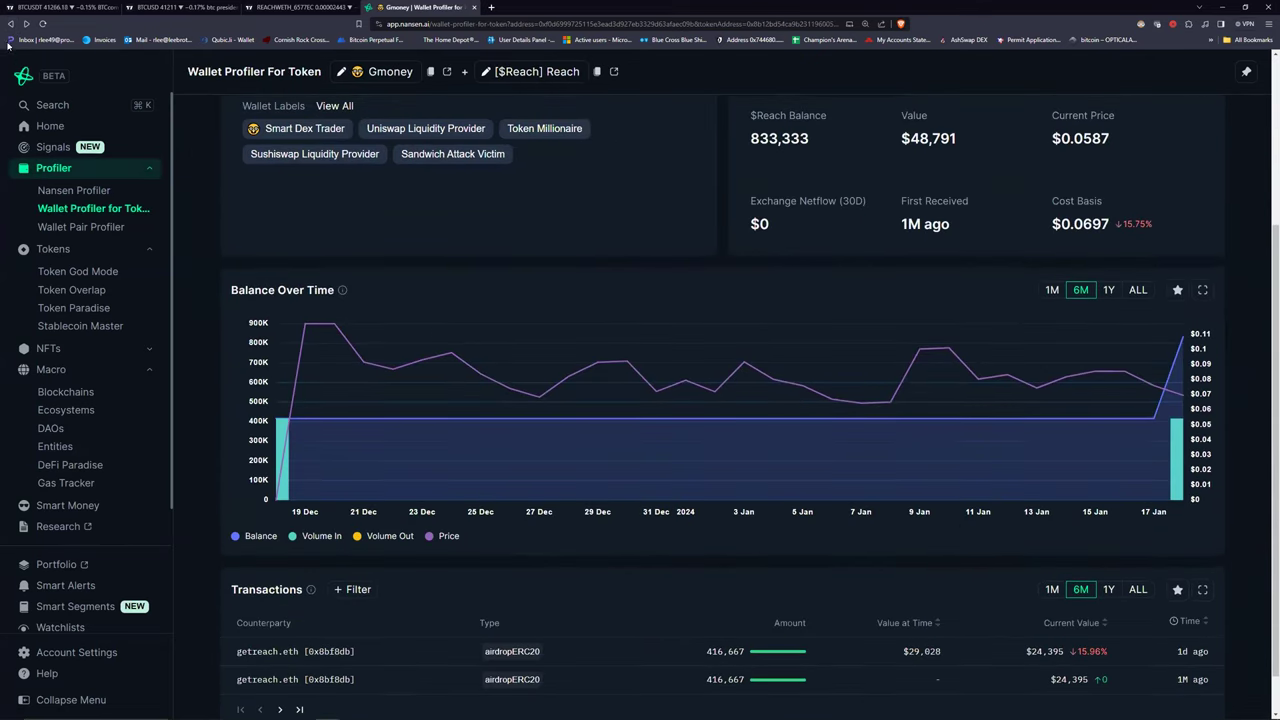
{"action": "left_click", "coordinate": [11, 24]}
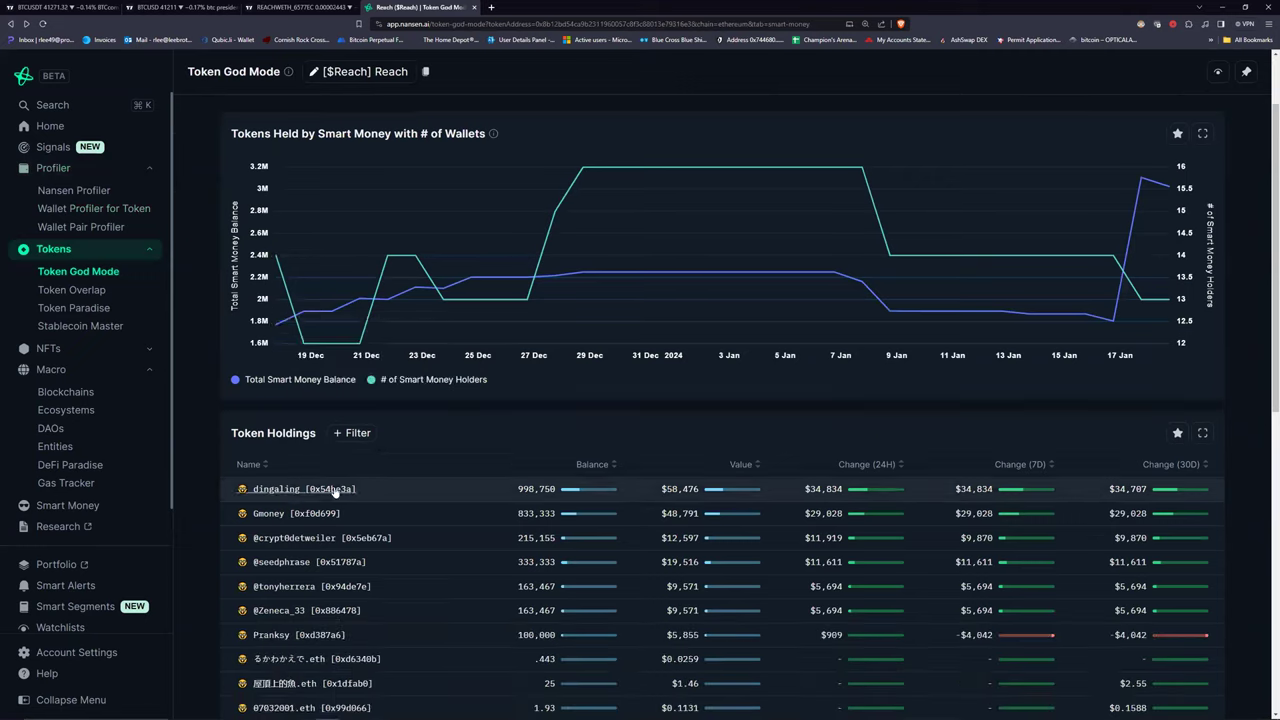
{"action": "left_click", "coordinate": [300, 523]}
{"action": "left_click", "coordinate": [308, 312]}
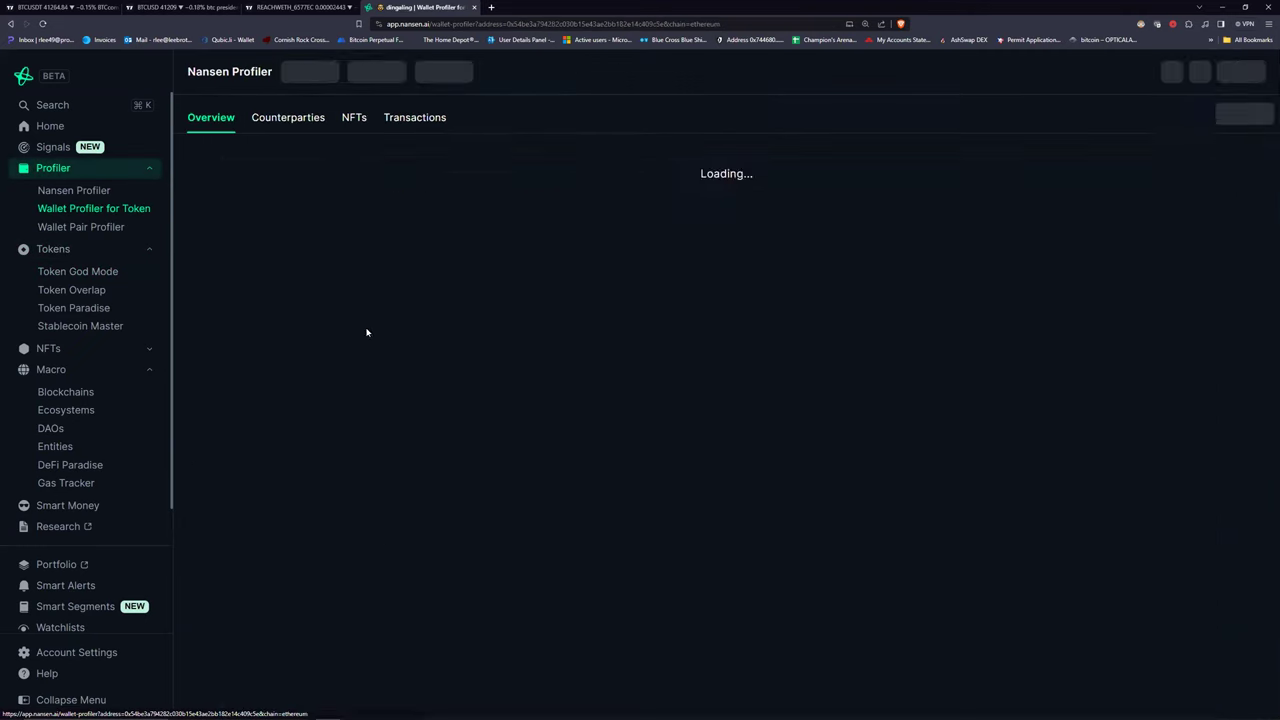
{"action": "left_click", "coordinate": [408, 117]}
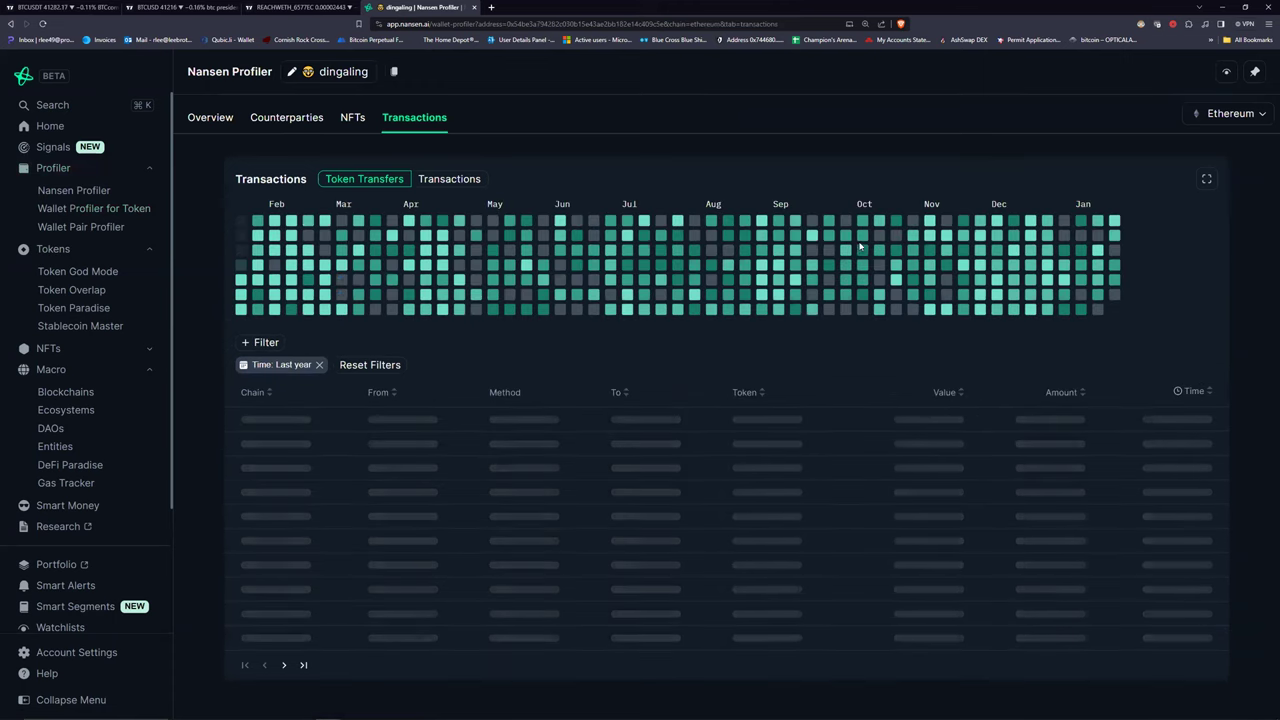
{"action": "scroll", "coordinate": [830, 342], "scroll_direction": "down", "scroll_amount": 1}
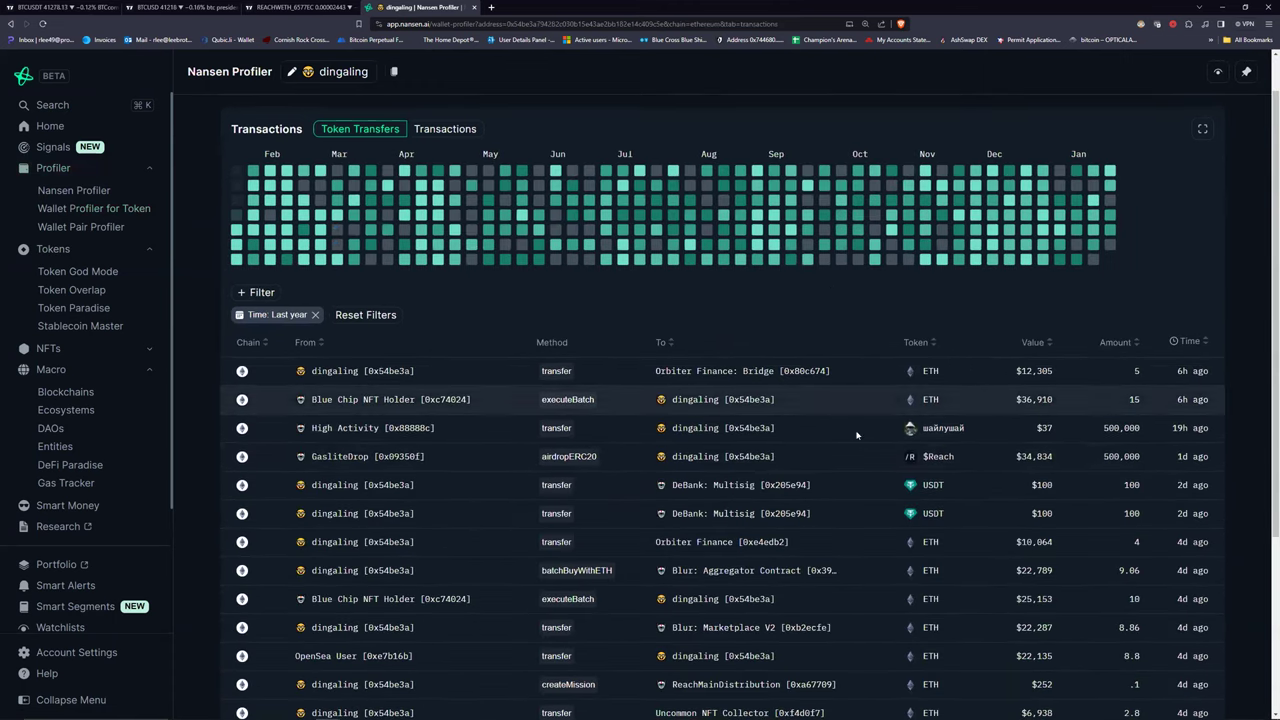
Open the Nansen home dashboard and review Smart Money Token Inflow and Stablecoin Exchange Flow.
{"action": "left_click", "coordinate": [50, 126]}
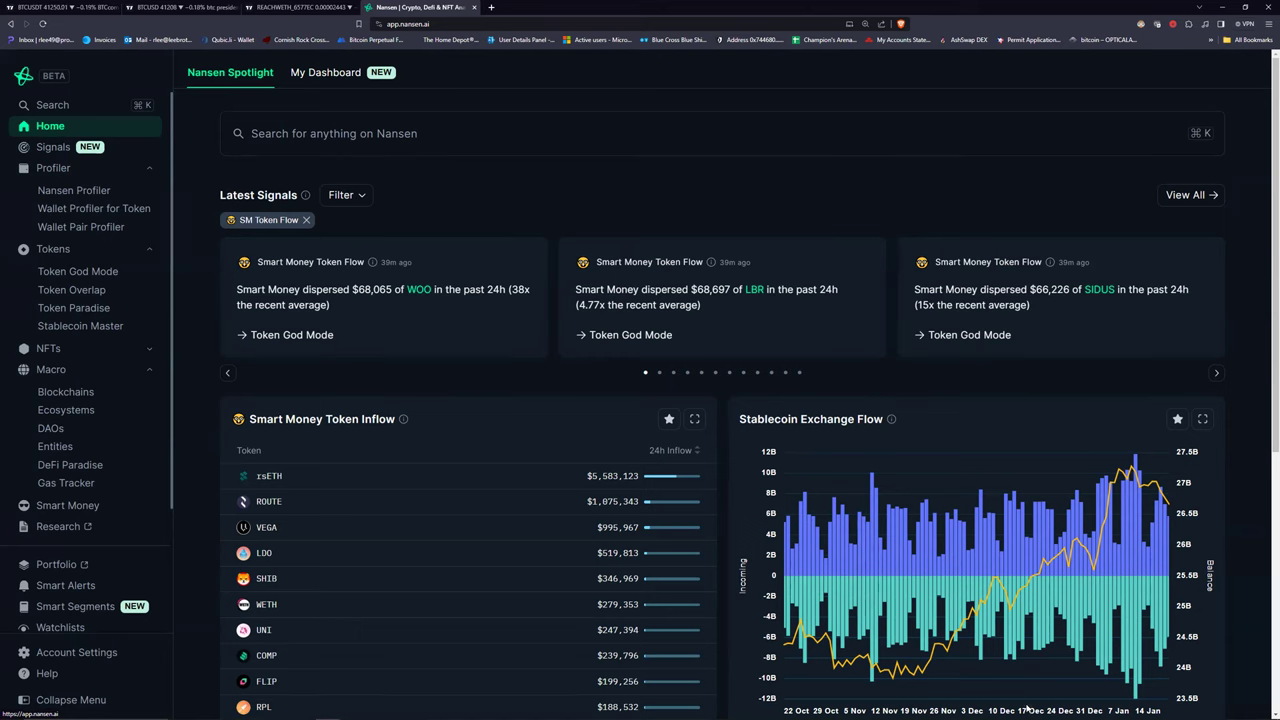
{"action": "mouse_move", "coordinate": [1027, 708]}
{"action": "scroll", "coordinate": [635, 217], "scroll_direction": "down", "scroll_amount": 1}
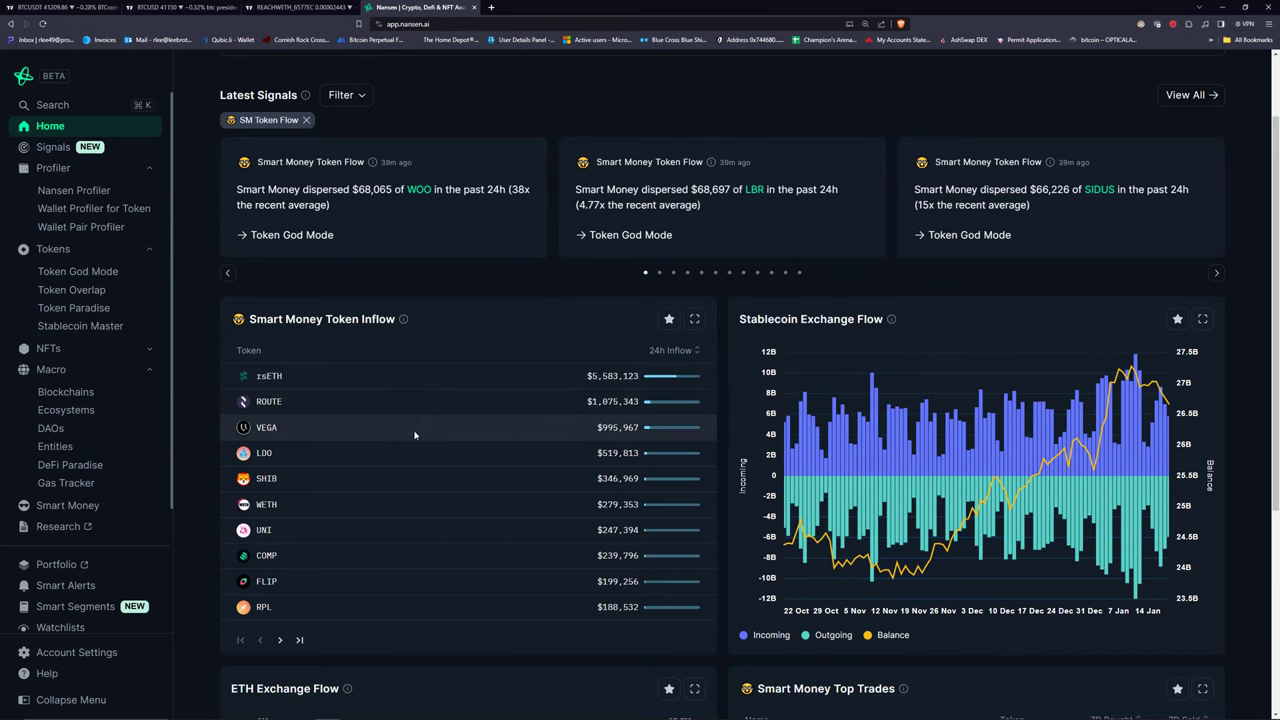
{"action": "scroll", "coordinate": [424, 303], "scroll_direction": "up", "scroll_amount": 1}
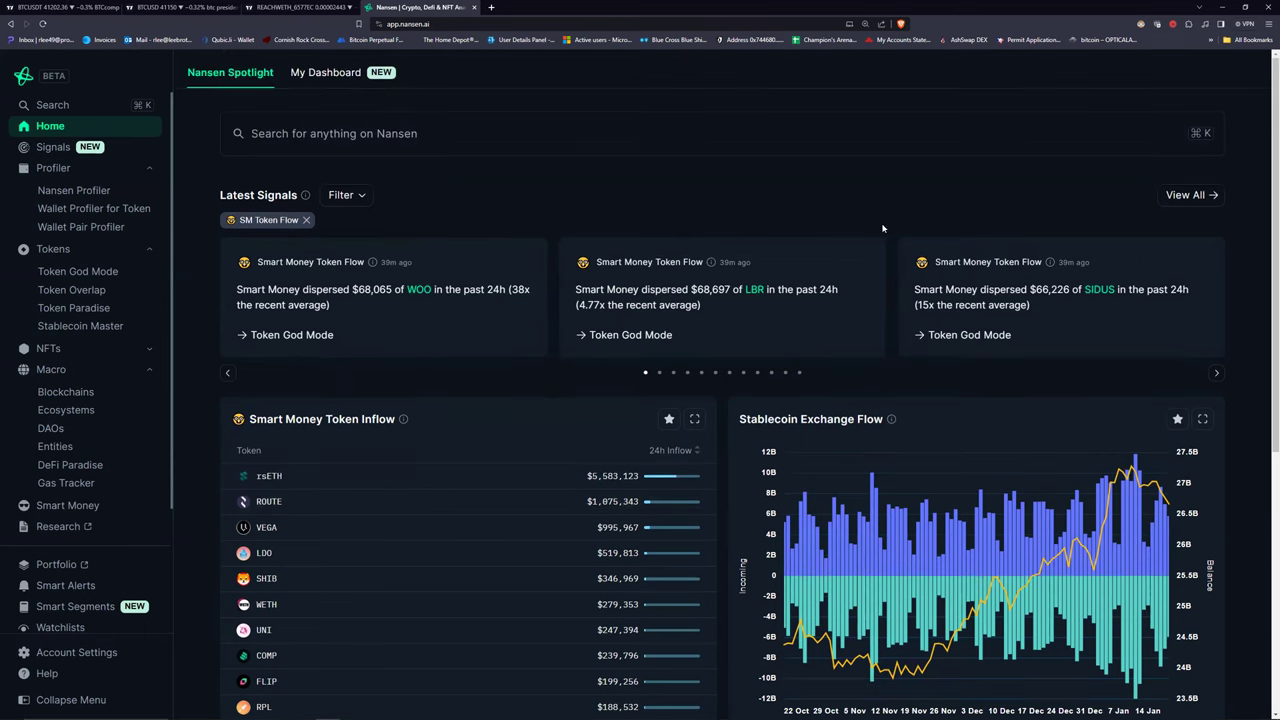
Open the full Signals Feed and filter it to DEX Token Flow instead of SM Token Flow.
{"action": "left_click", "coordinate": [1199, 194]}
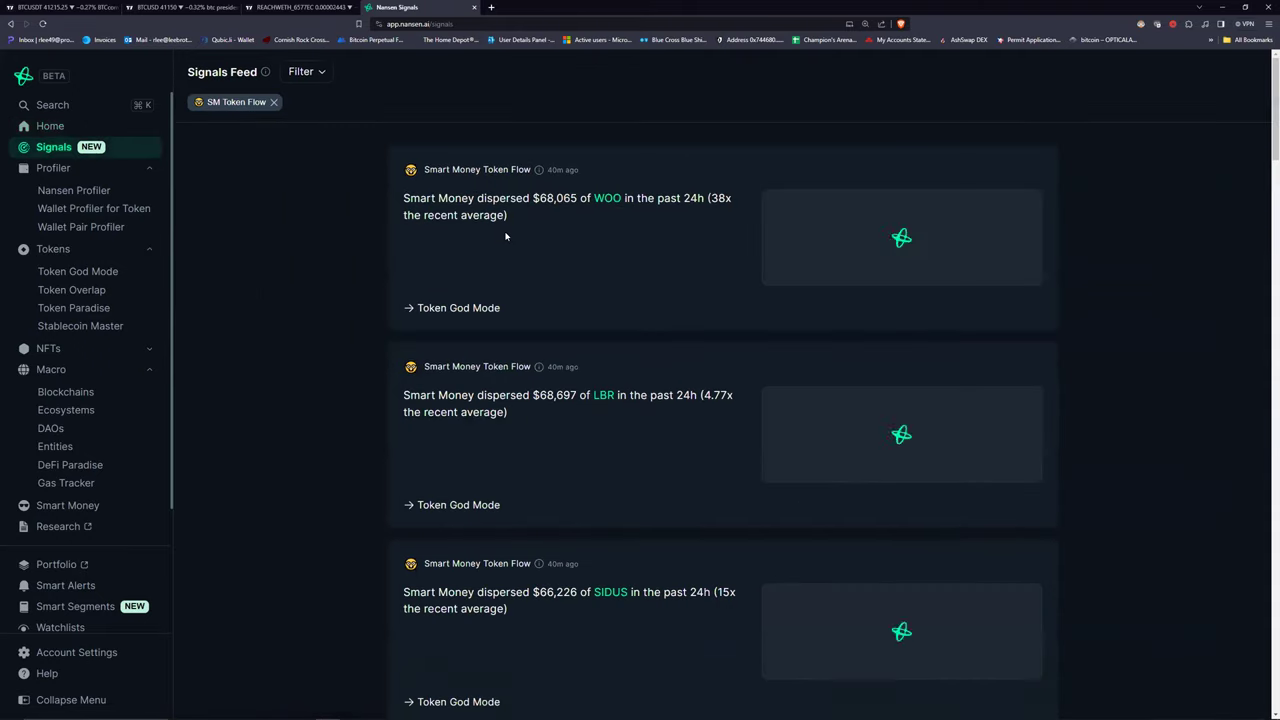
{"action": "left_click", "coordinate": [321, 76]}
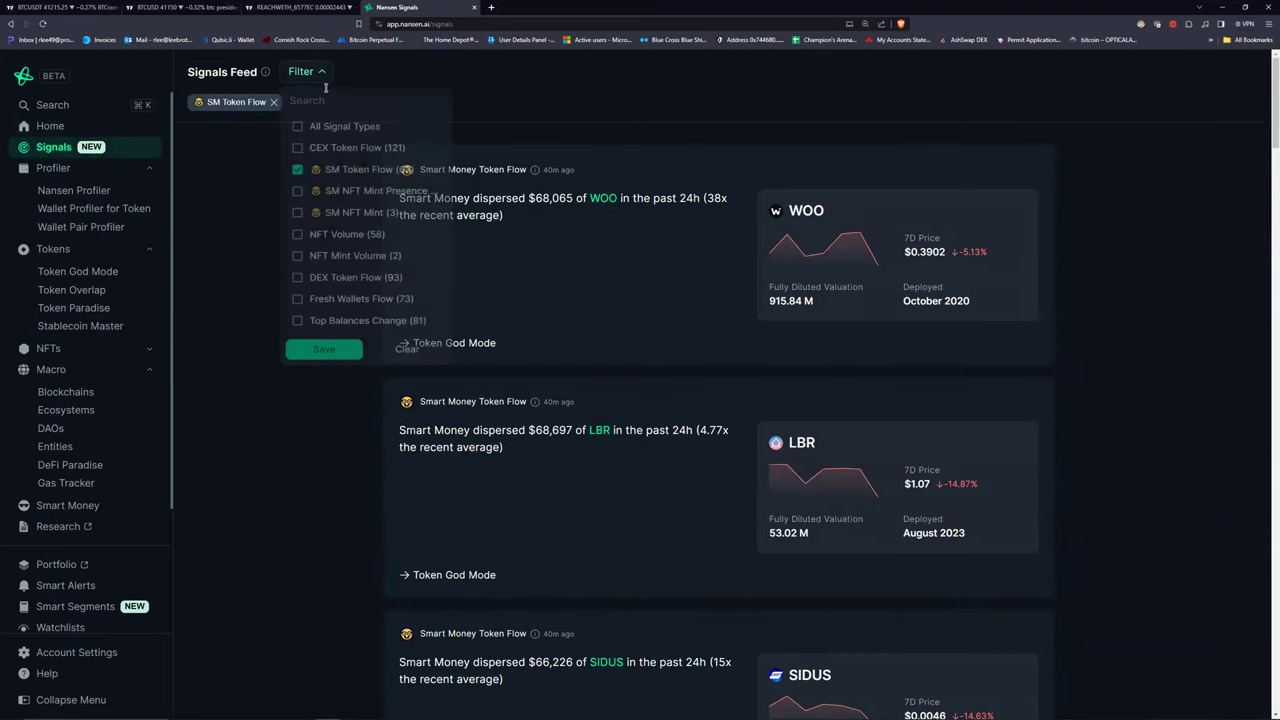
{"action": "left_click", "coordinate": [303, 178]}
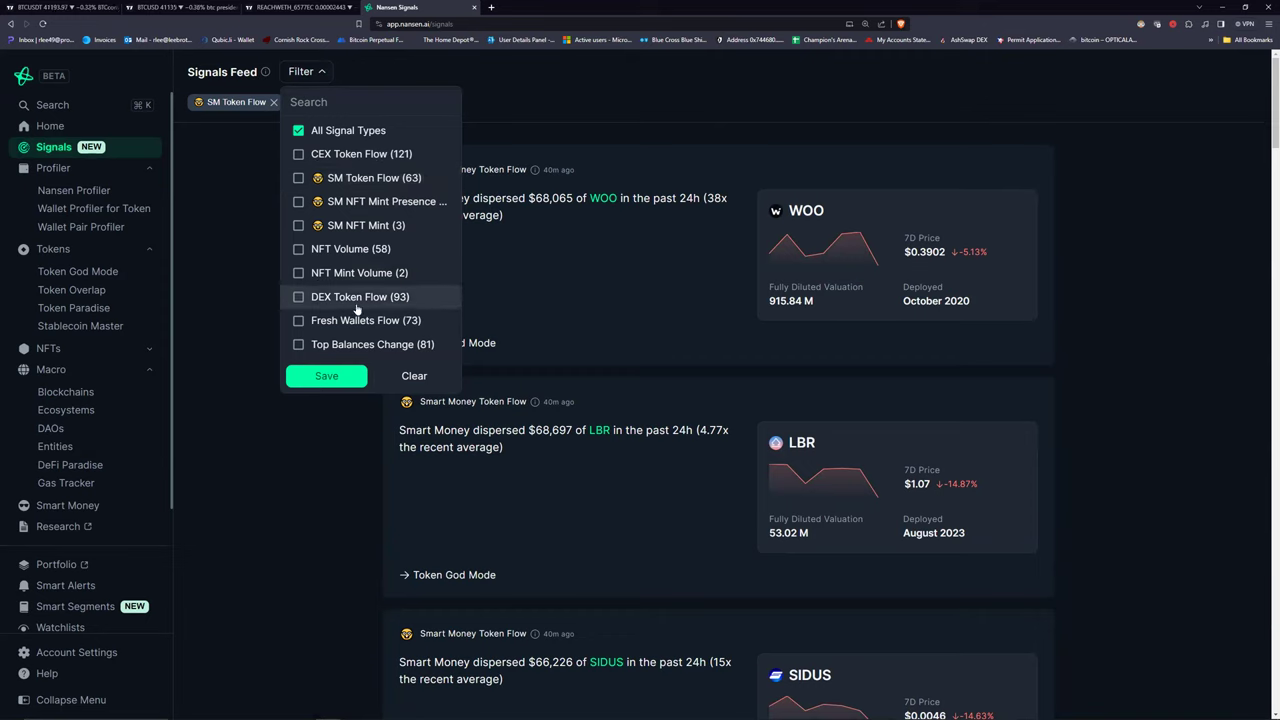
{"action": "left_click", "coordinate": [297, 300]}
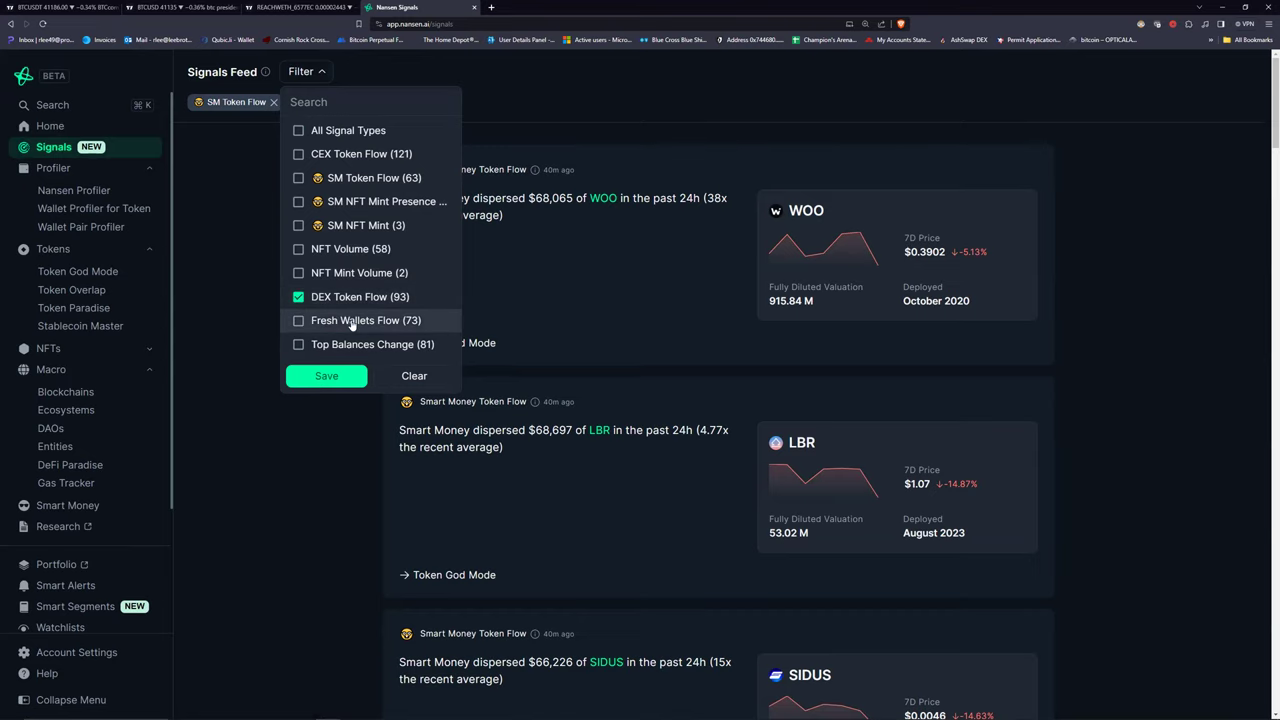
{"action": "left_click", "coordinate": [334, 373]}
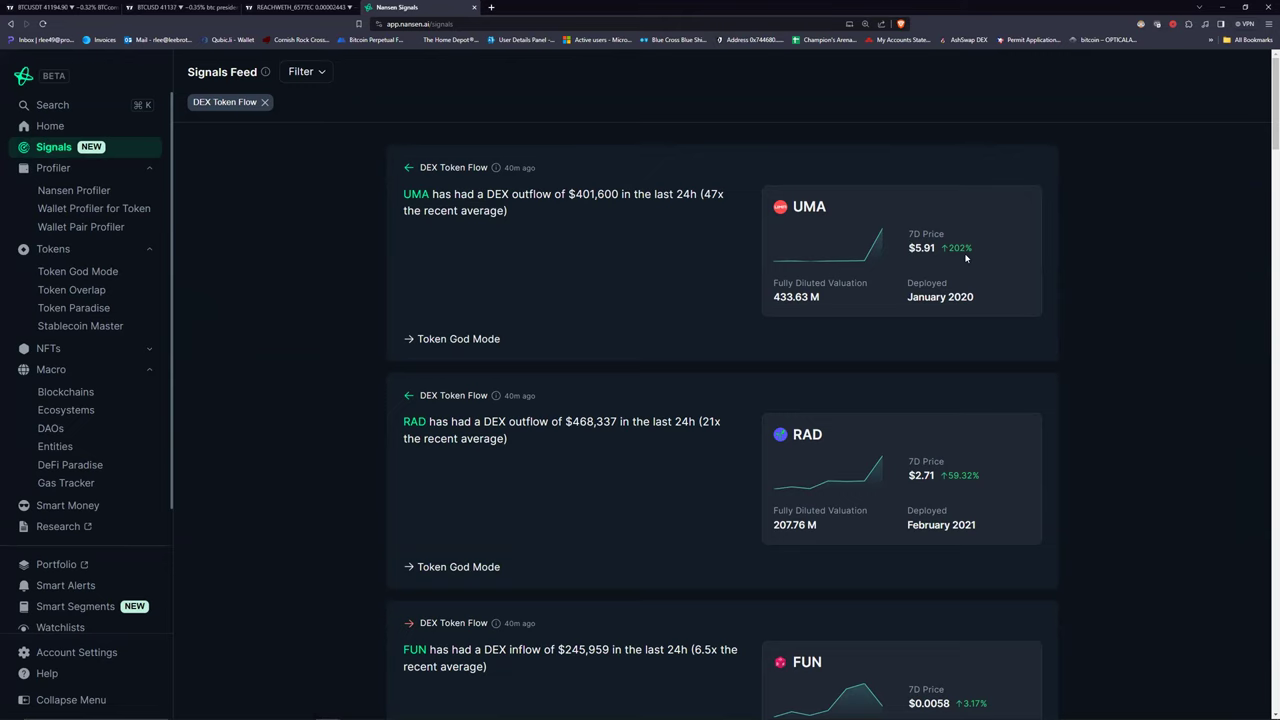
Look through the DEX Token Flow signals for tokens such as UMA, RAD and FUN.
{"action": "scroll", "coordinate": [329, 309], "scroll_direction": "down", "scroll_amount": 2}
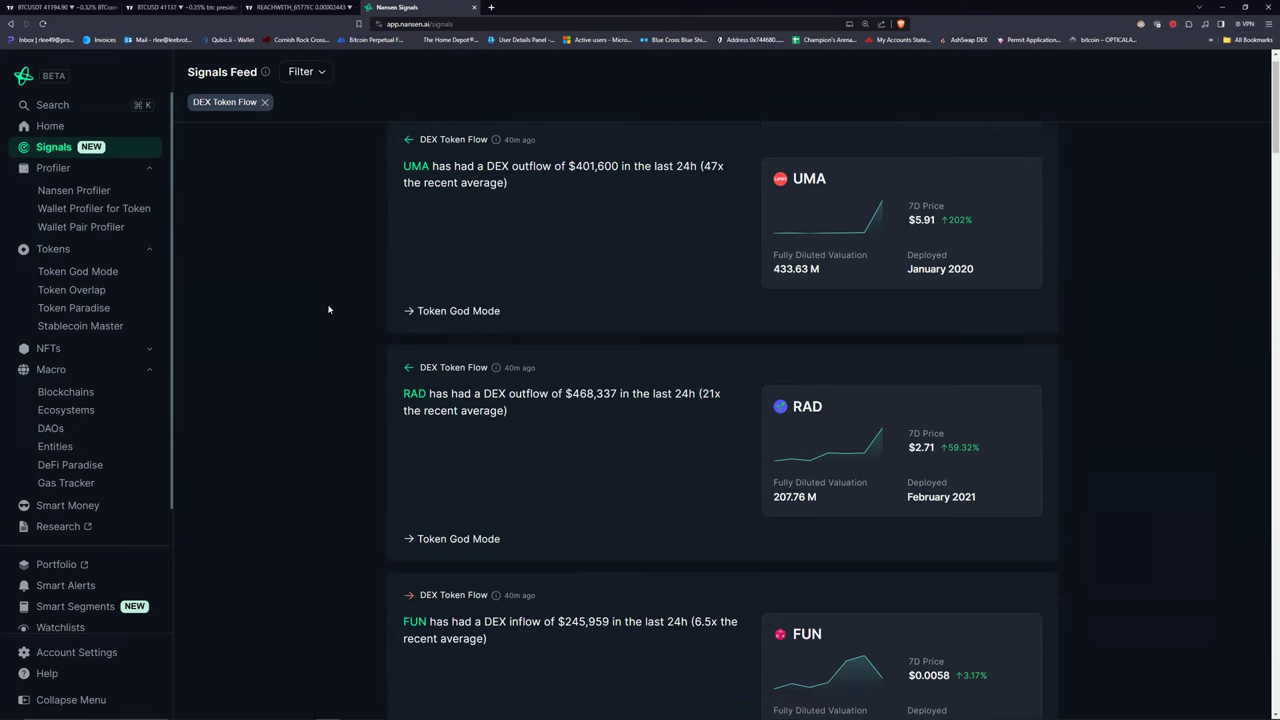
{"action": "scroll", "coordinate": [329, 309], "scroll_direction": "up", "scroll_amount": 2}
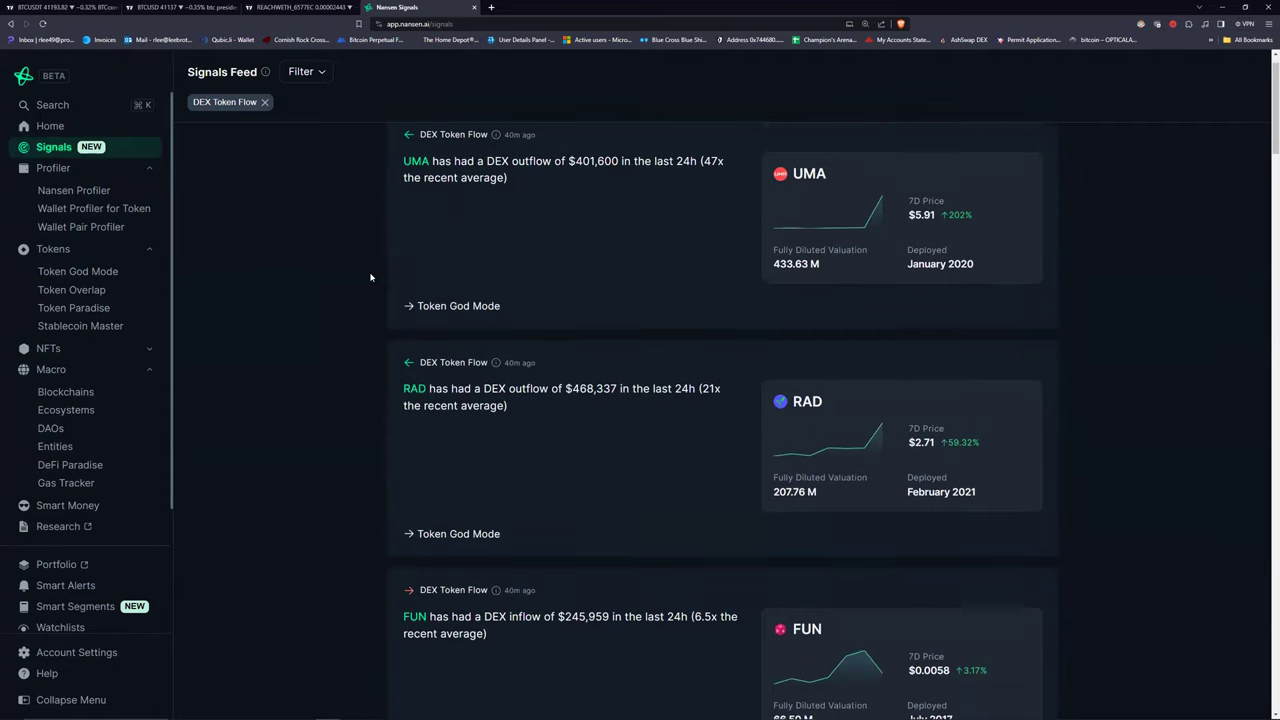
{"action": "scroll", "coordinate": [323, 343], "scroll_direction": "down", "scroll_amount": 2}
{"action": "scroll", "coordinate": [323, 343], "scroll_direction": "up", "scroll_amount": 2}
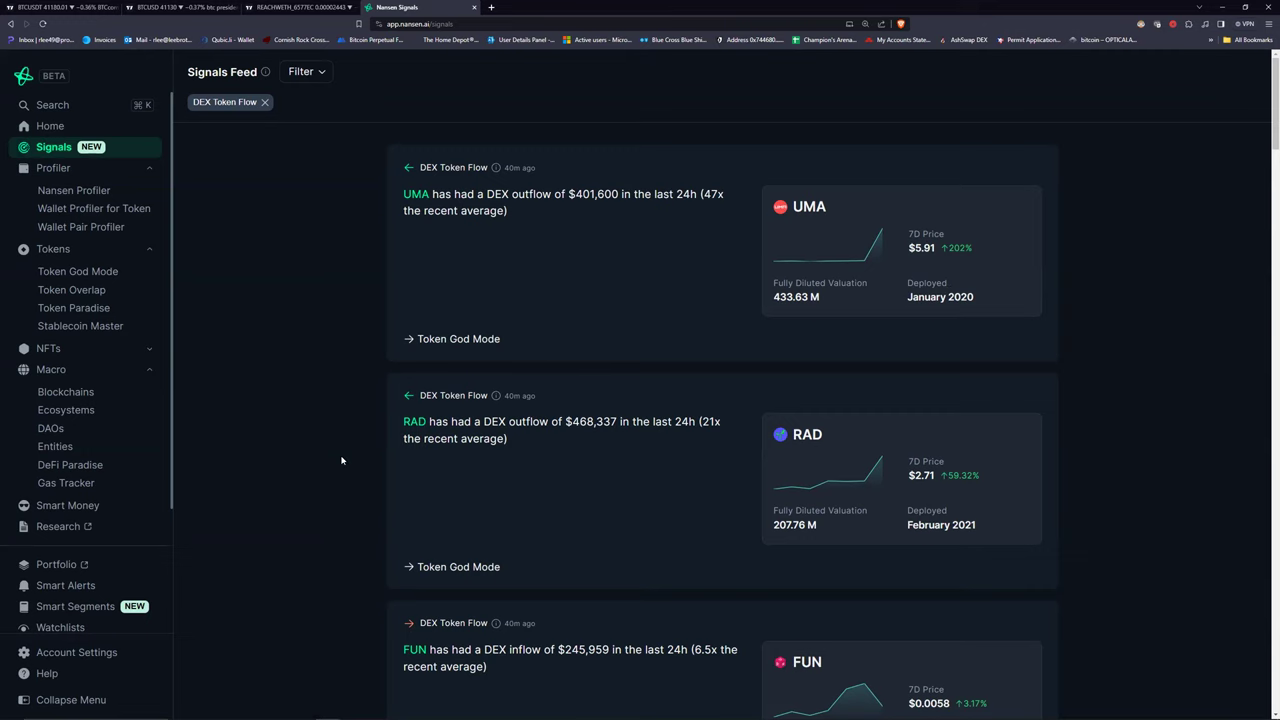
{"action": "scroll", "coordinate": [318, 420], "scroll_direction": "down", "scroll_amount": 2}
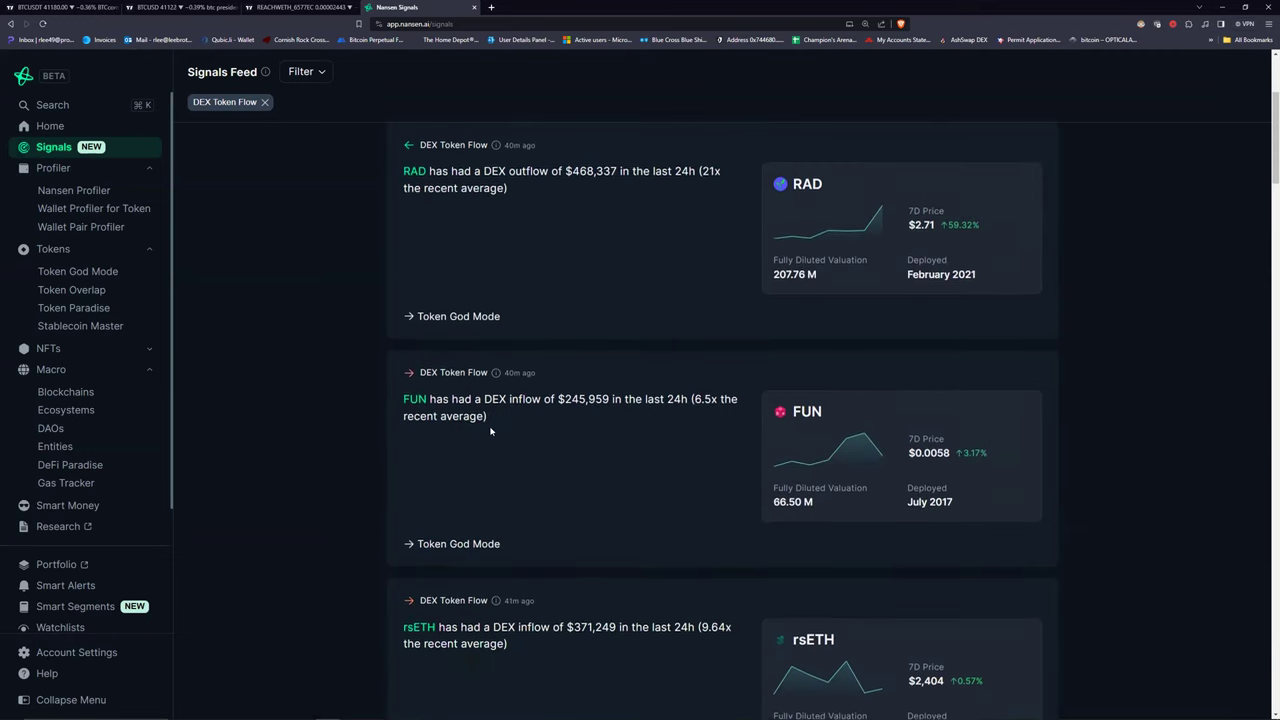
Read through the next DEX Token Flow signals, covering rsETH, CAH, ETHx, ATOR and sUSD.
{"action": "scroll", "coordinate": [539, 421], "scroll_direction": "down", "scroll_amount": 3}
{"action": "scroll", "coordinate": [539, 421], "scroll_direction": "down", "scroll_amount": 1}
{"action": "scroll", "coordinate": [546, 380], "scroll_direction": "down", "scroll_amount": 3}
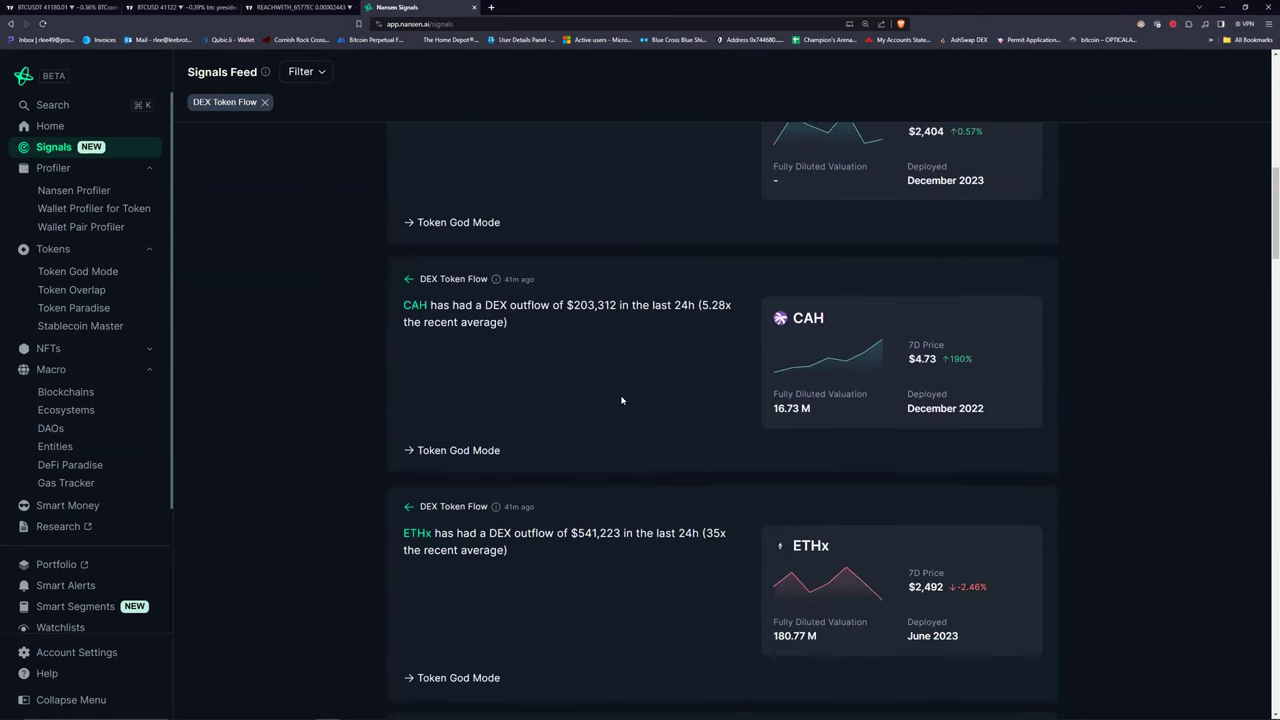
{"action": "scroll", "coordinate": [621, 400], "scroll_direction": "down", "scroll_amount": 3}
{"action": "scroll", "coordinate": [621, 398], "scroll_direction": "up", "scroll_amount": 3}
{"action": "scroll", "coordinate": [420, 345], "scroll_direction": "down", "scroll_amount": 2}
{"action": "scroll", "coordinate": [342, 364], "scroll_direction": "down", "scroll_amount": 2}
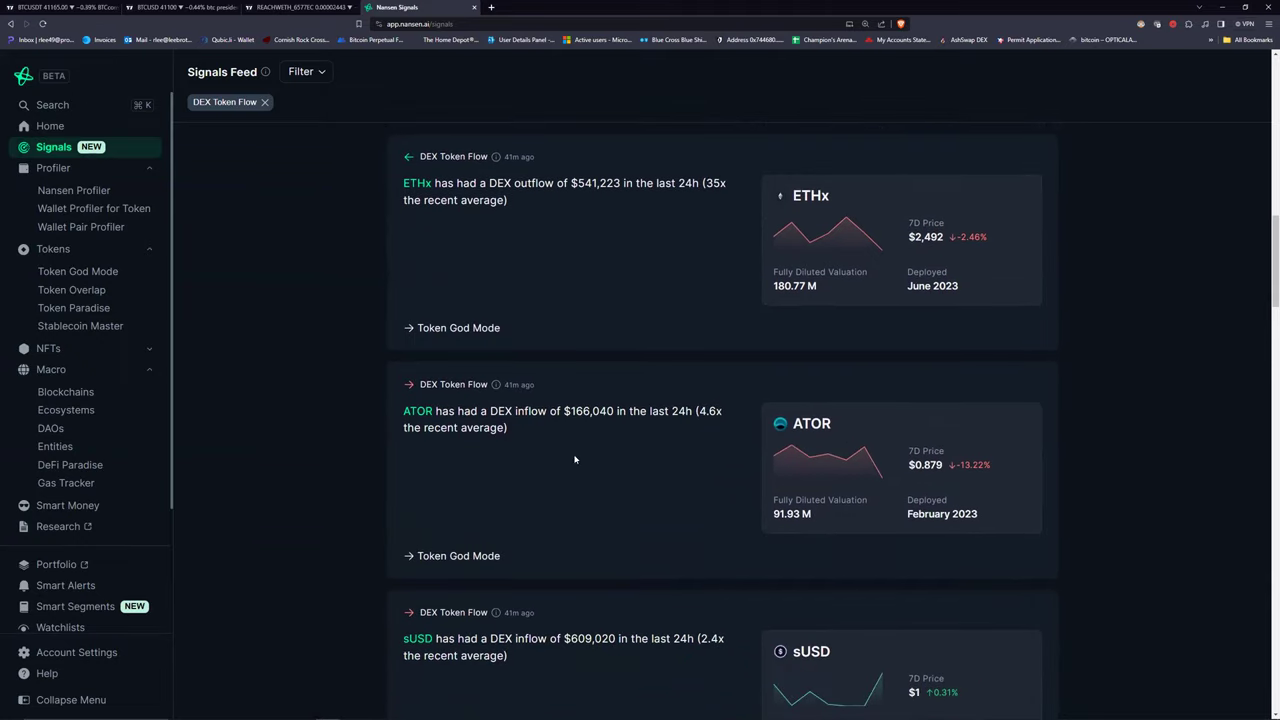
{"action": "scroll", "coordinate": [540, 420], "scroll_direction": "down", "scroll_amount": 2}
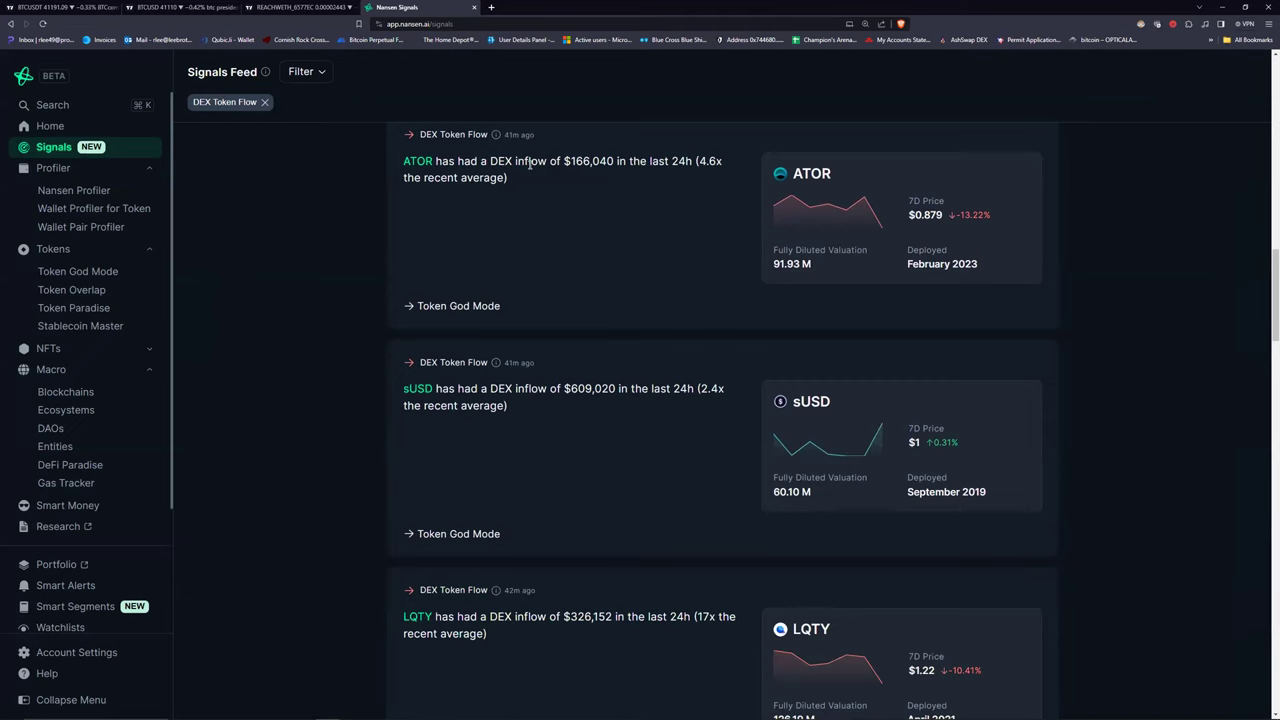
{"action": "scroll", "coordinate": [566, 271], "scroll_direction": "down", "scroll_amount": 2}
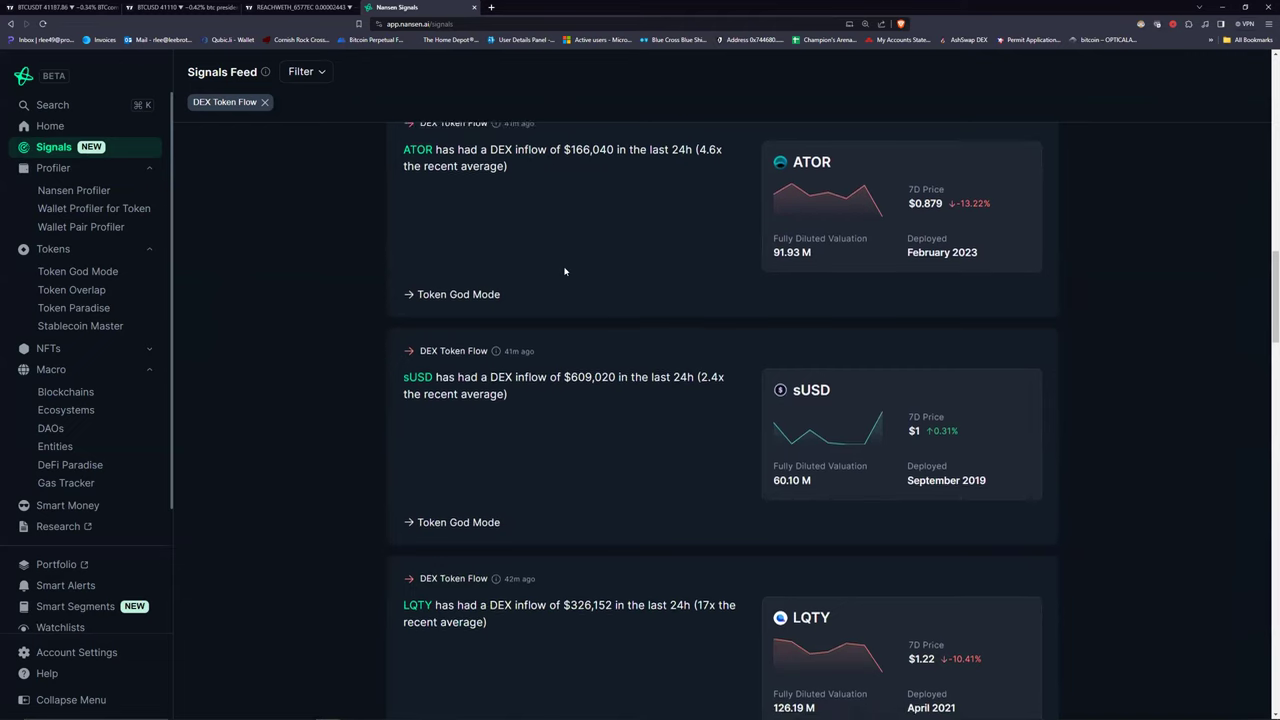
Continue down the feed through the LQTY, TOPIA, 0x0, ENS, MEME and PEPE signals.
{"action": "scroll", "coordinate": [575, 370], "scroll_direction": "down", "scroll_amount": 2}
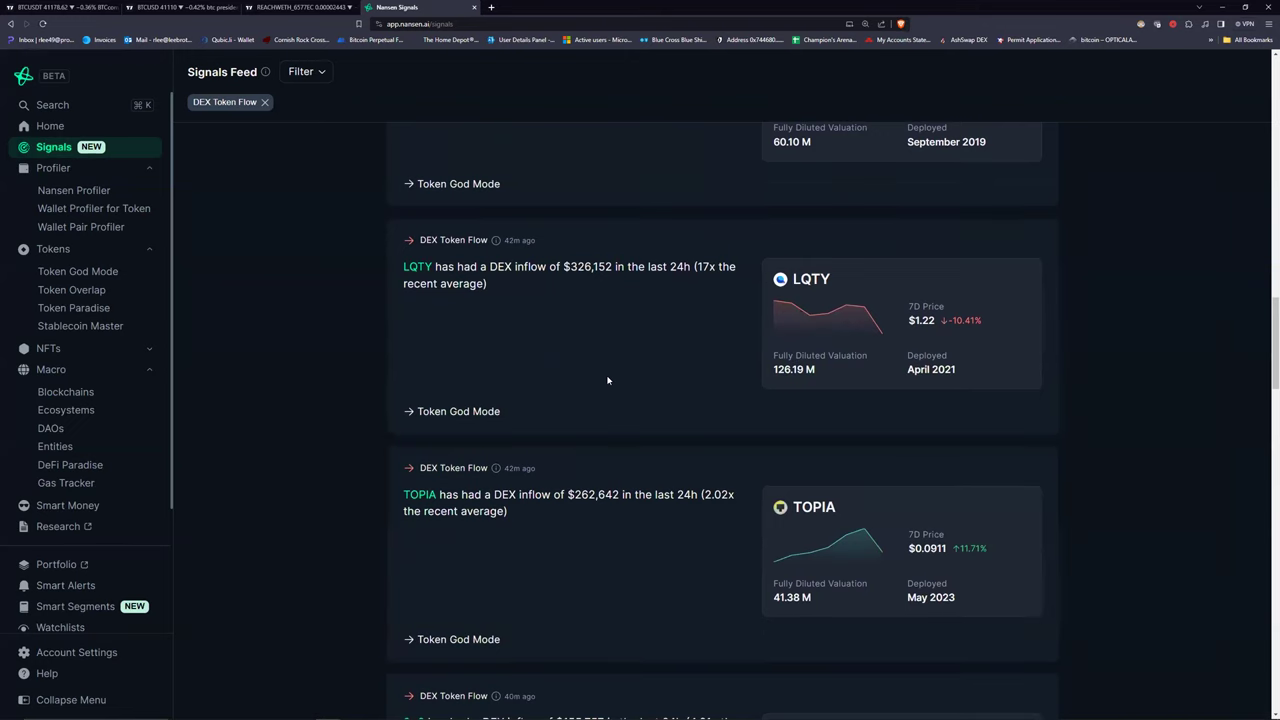
{"action": "scroll", "coordinate": [607, 380], "scroll_direction": "down", "scroll_amount": 2}
{"action": "scroll", "coordinate": [607, 400], "scroll_direction": "down", "scroll_amount": 1}
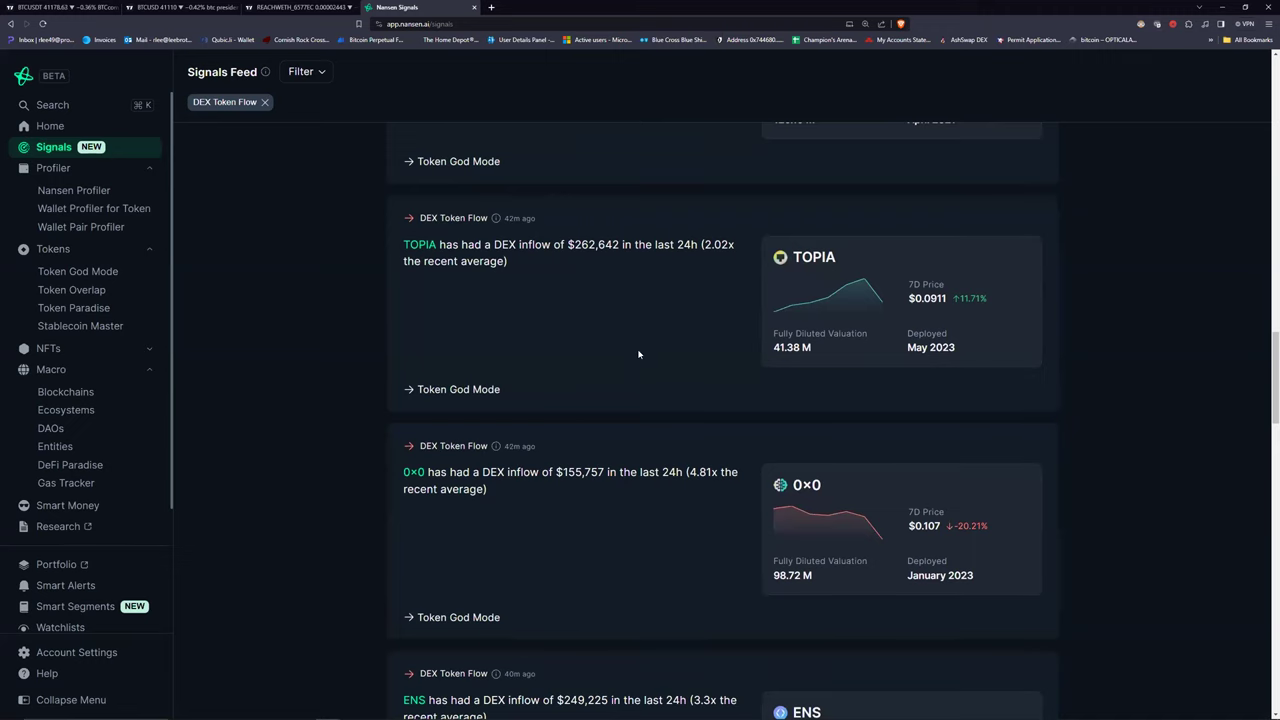
{"action": "scroll", "coordinate": [640, 360], "scroll_direction": "down", "scroll_amount": 2}
{"action": "scroll", "coordinate": [651, 384], "scroll_direction": "down", "scroll_amount": 1}
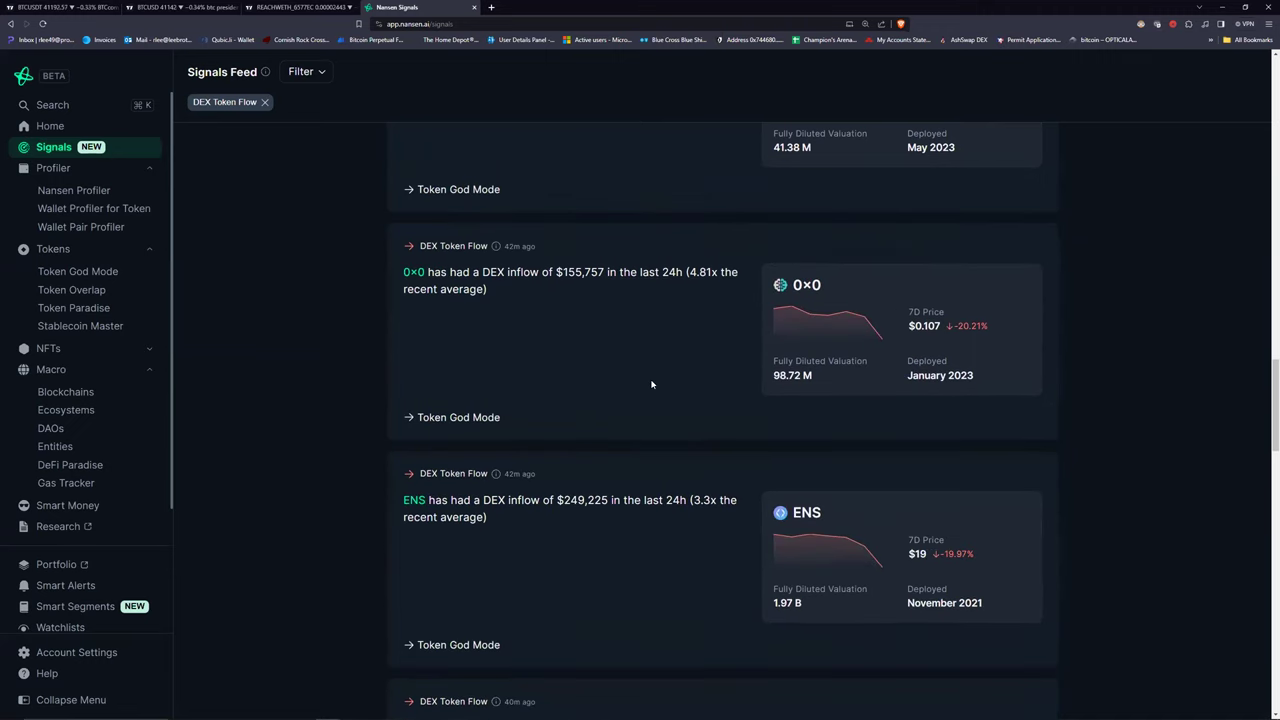
{"action": "scroll", "coordinate": [651, 384], "scroll_direction": "down", "scroll_amount": 3}
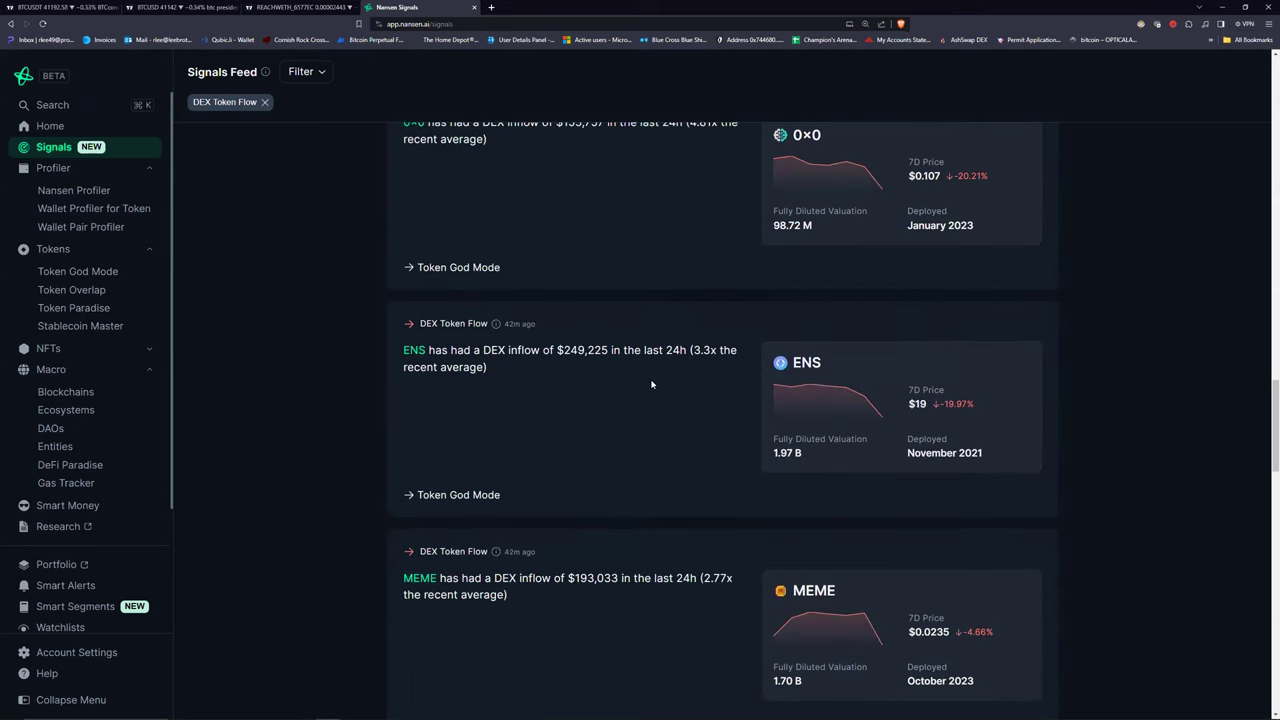
{"action": "scroll", "coordinate": [651, 384], "scroll_direction": "down", "scroll_amount": 3}
{"action": "scroll", "coordinate": [651, 384], "scroll_direction": "down", "scroll_amount": 5}
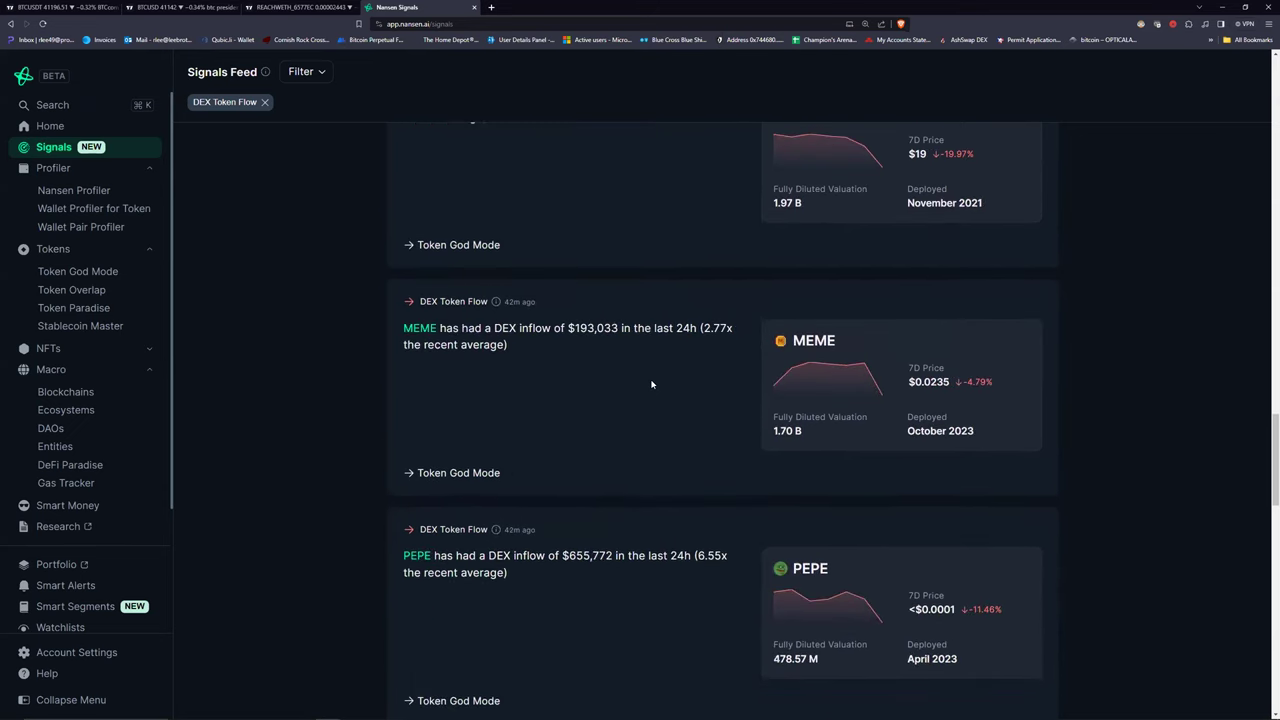
{"action": "scroll", "coordinate": [651, 384], "scroll_direction": "down", "scroll_amount": 2}
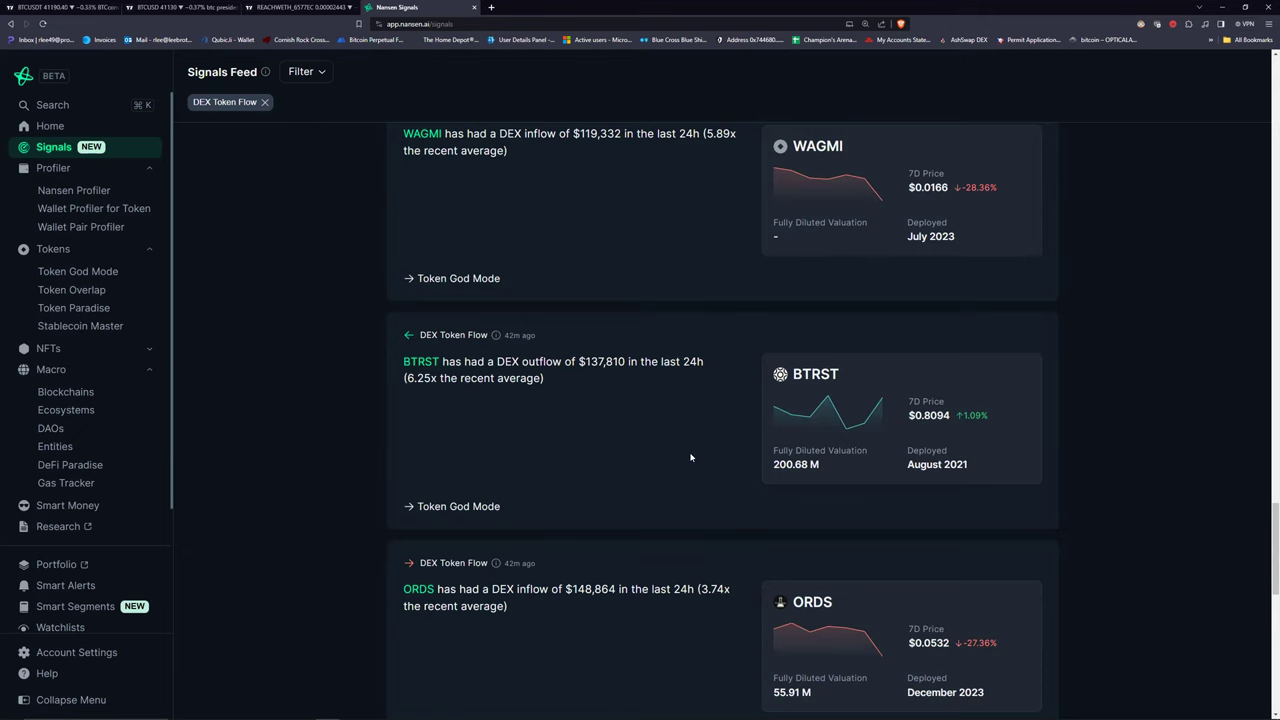
Scan the older DEX Token Flow signals from BTRST and ORDS down to NOVA and sDAI.
{"action": "scroll", "coordinate": [334, 367], "scroll_direction": "down", "scroll_amount": 3}
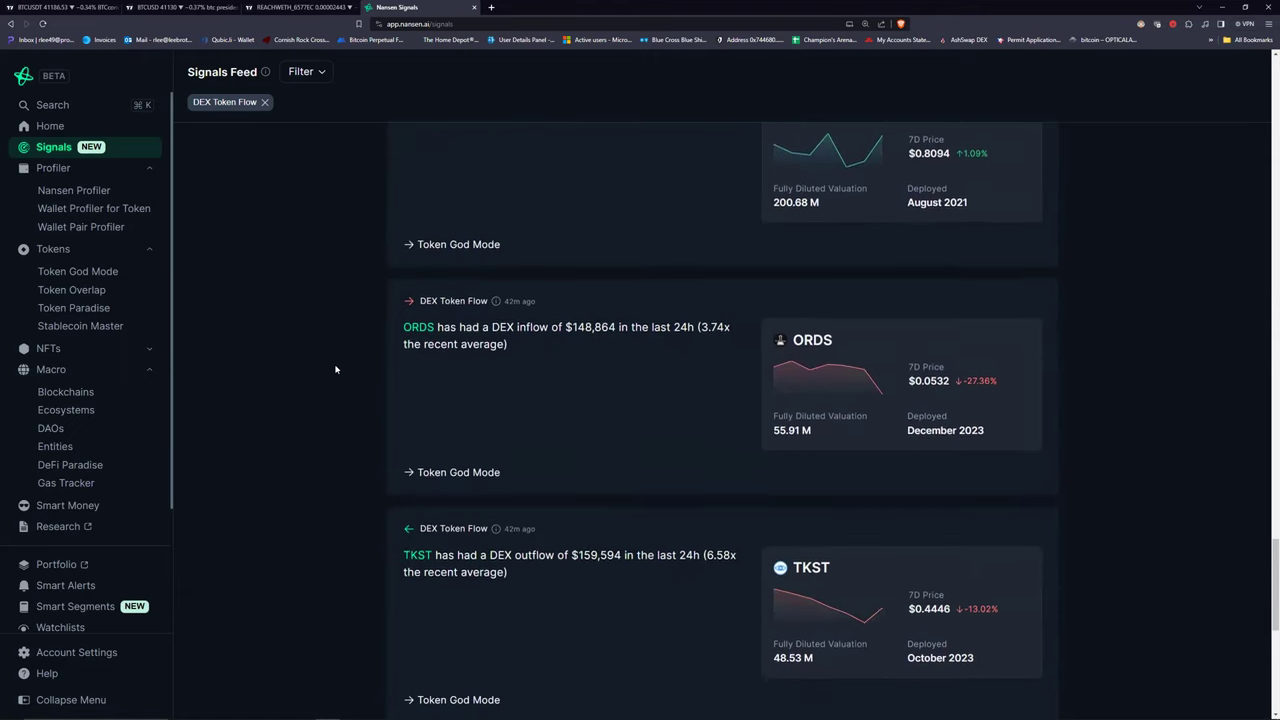
{"action": "scroll", "coordinate": [335, 369], "scroll_direction": "down", "scroll_amount": 2}
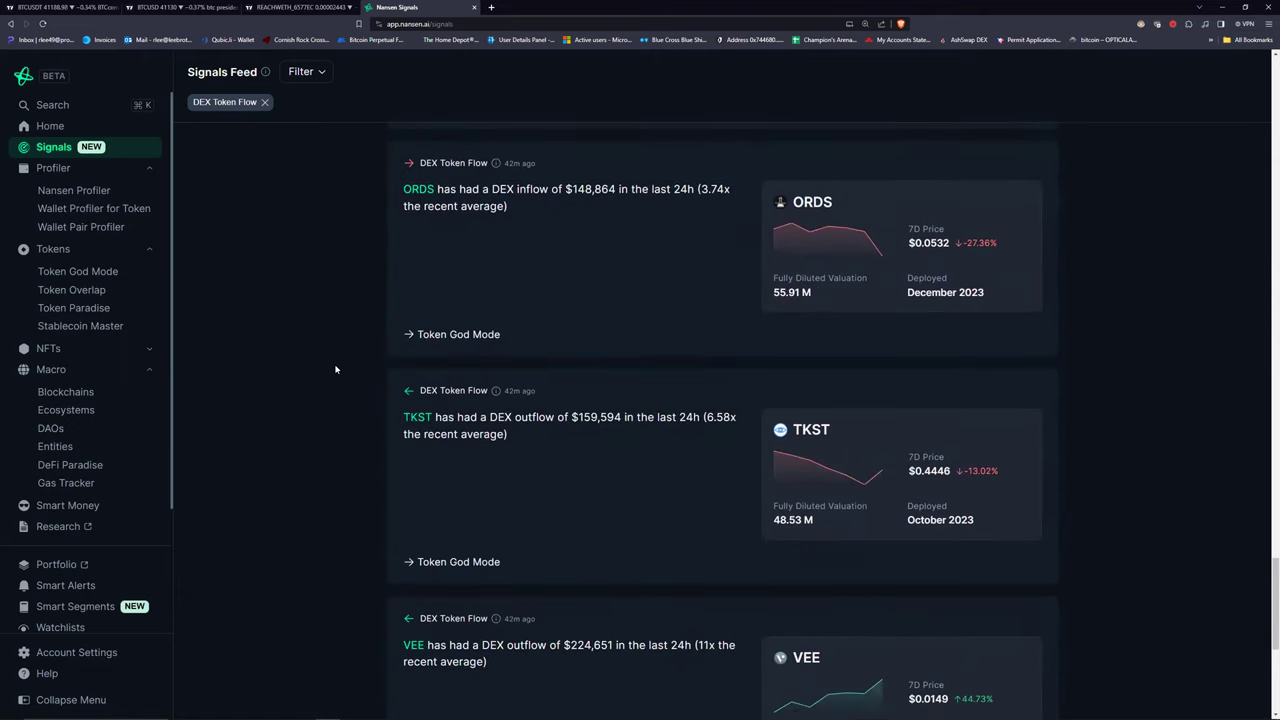
{"action": "scroll", "coordinate": [336, 369], "scroll_direction": "down", "scroll_amount": 4}
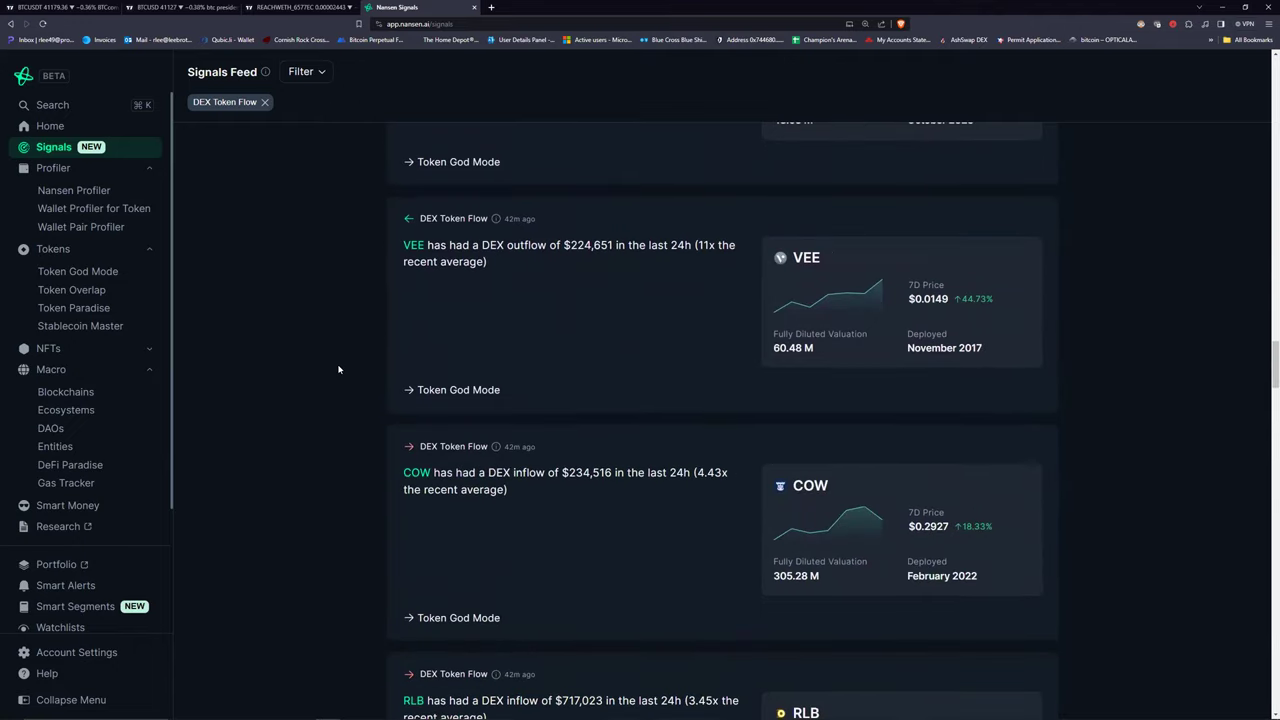
{"action": "scroll", "coordinate": [338, 369], "scroll_direction": "down", "scroll_amount": 8}
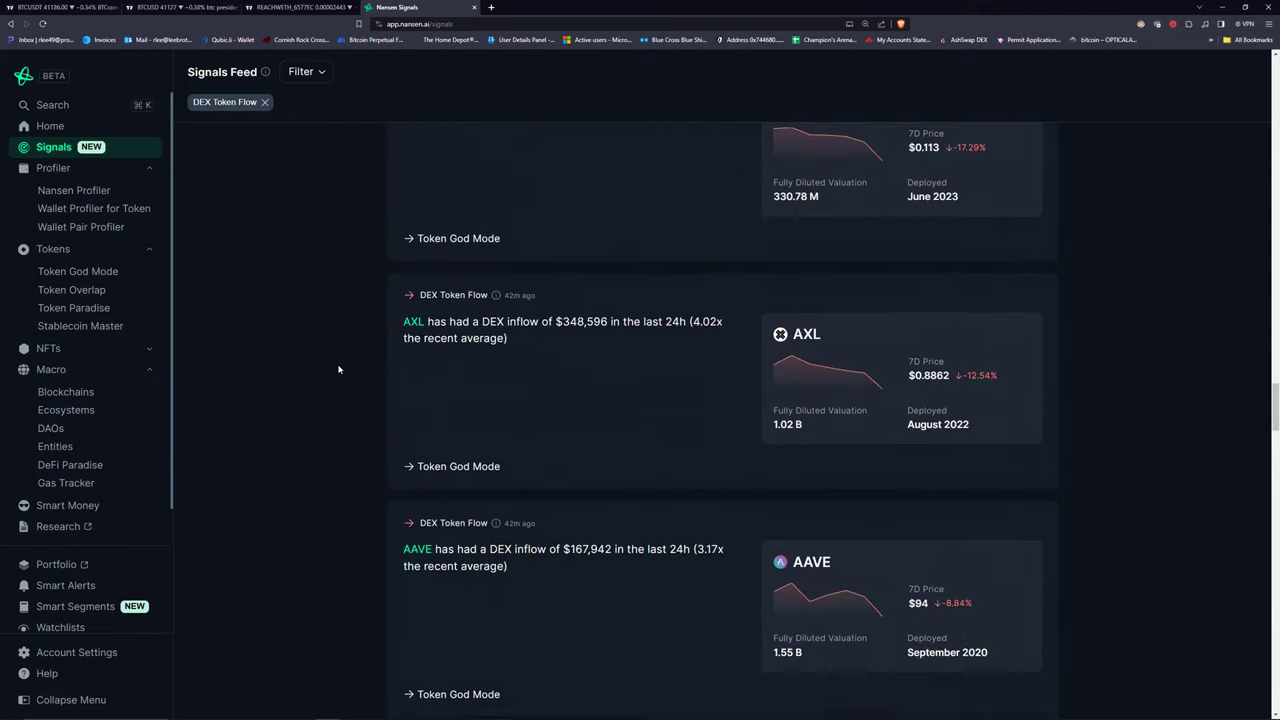
{"action": "scroll", "coordinate": [338, 369], "scroll_direction": "down", "scroll_amount": 9}
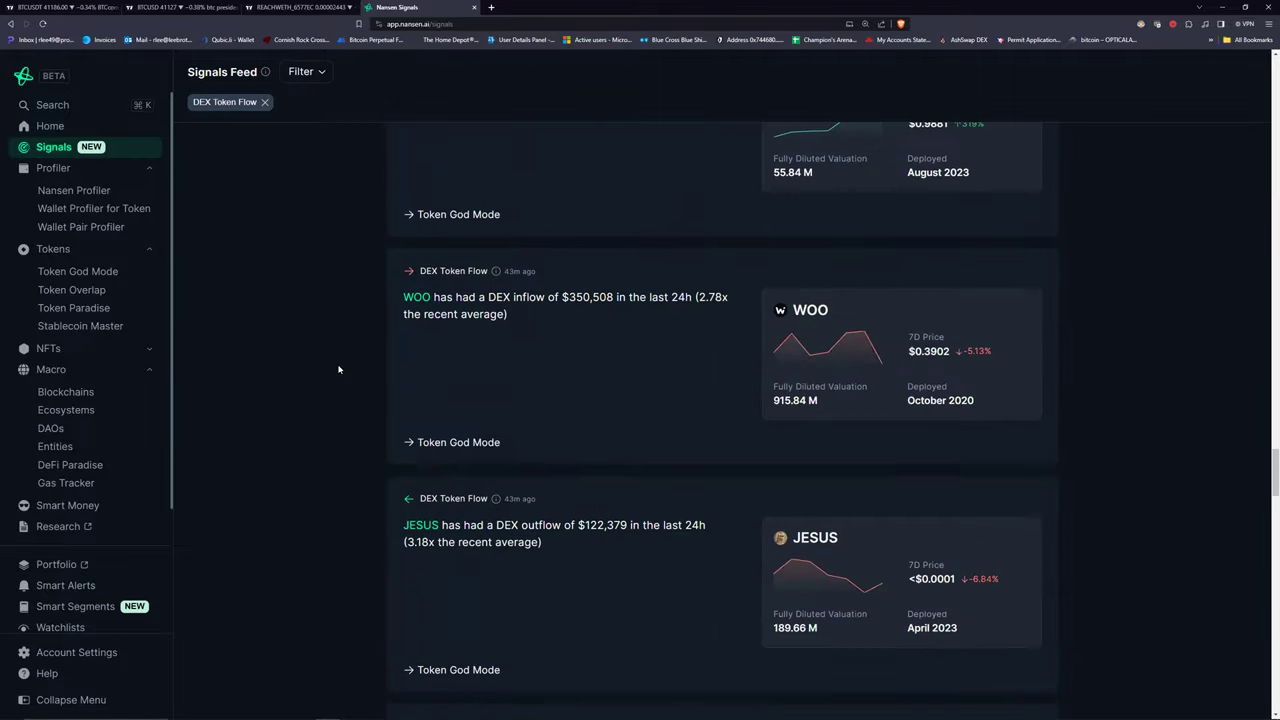
{"action": "scroll", "coordinate": [338, 369], "scroll_direction": "down", "scroll_amount": 1}
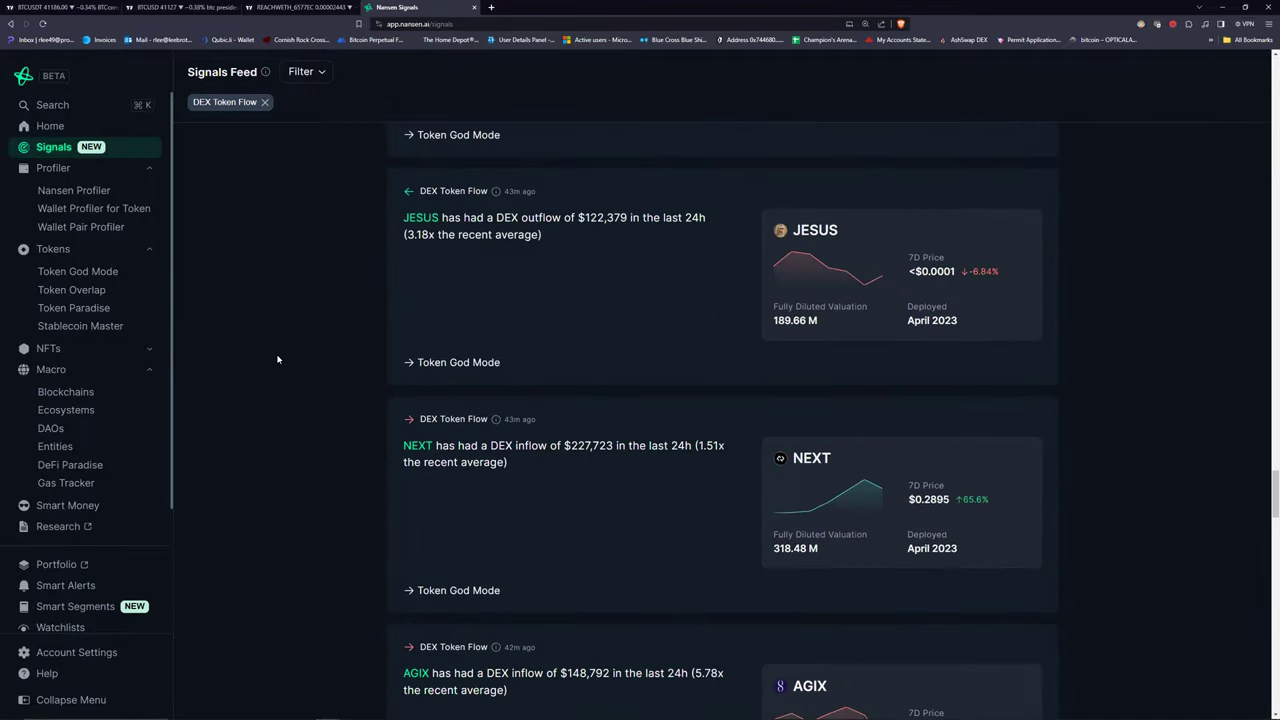
{"action": "scroll", "coordinate": [278, 359], "scroll_direction": "down", "scroll_amount": 7}
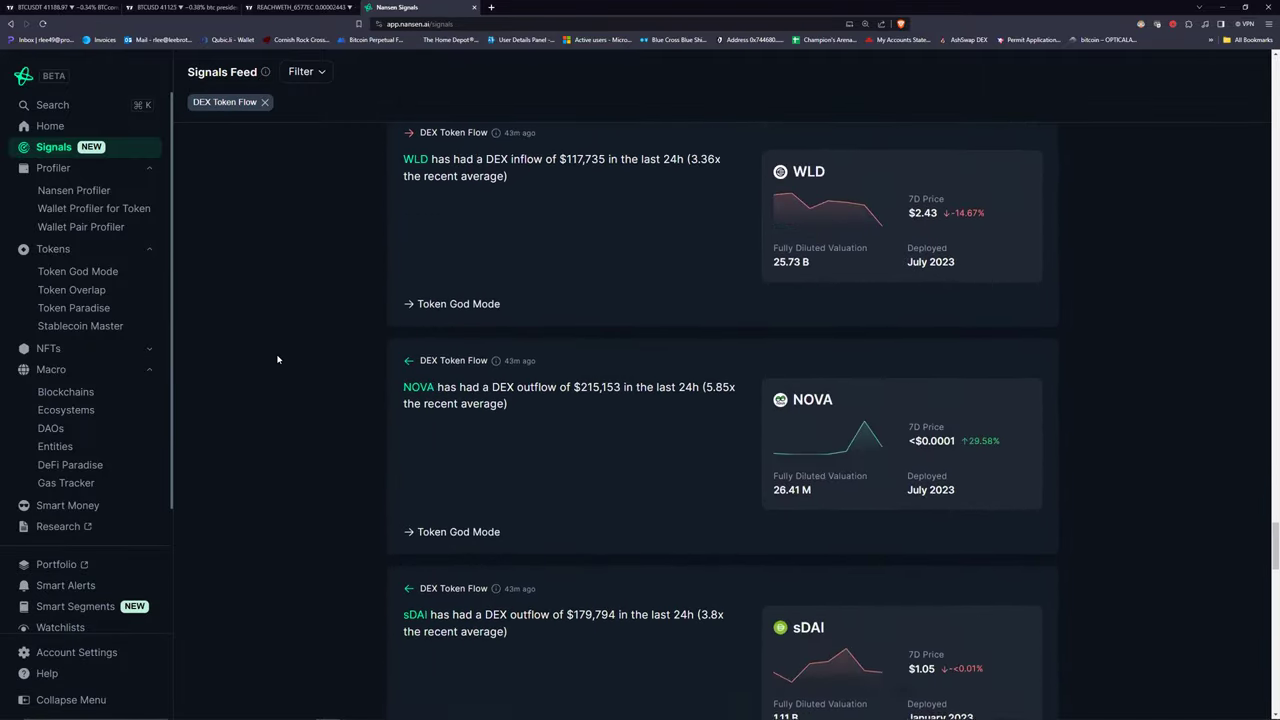
{"action": "scroll", "coordinate": [278, 359], "scroll_direction": "down", "scroll_amount": 4}
{"action": "scroll", "coordinate": [313, 351], "scroll_direction": "up", "scroll_amount": 2}
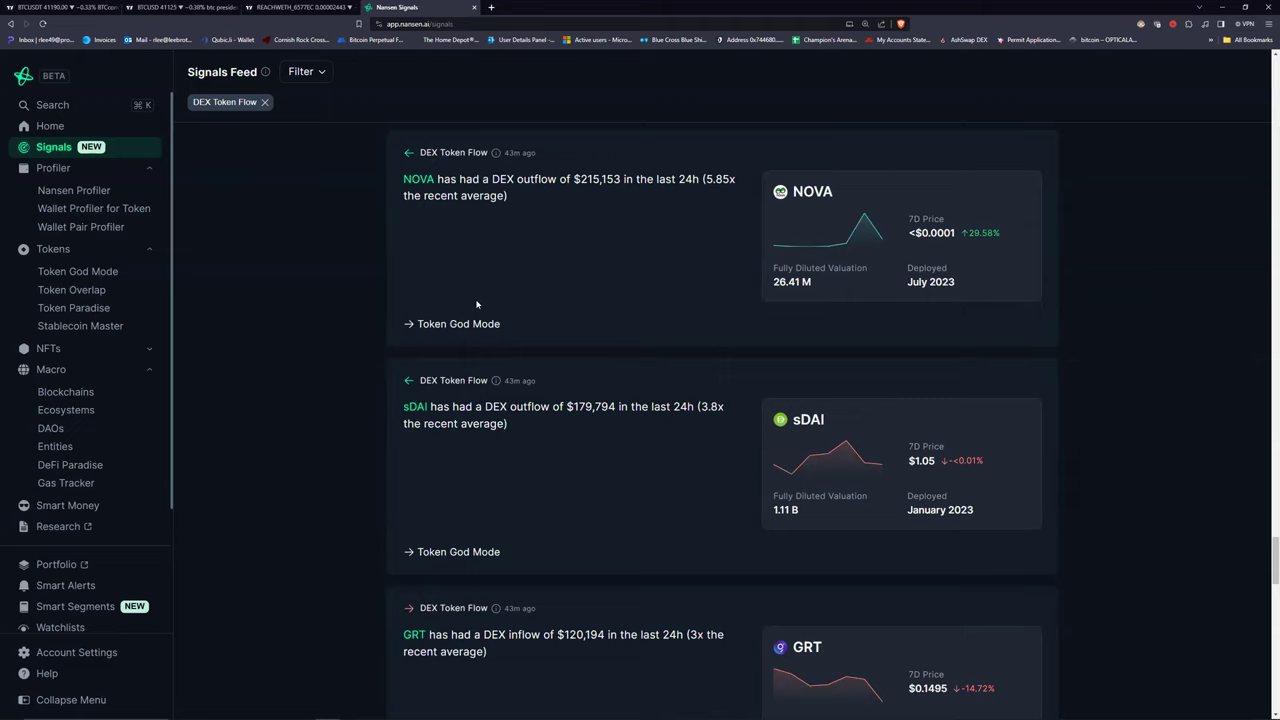
Open NOVA in Token God Mode and examine its 24H Netflows for holders, exchanges and Smart Money.
{"action": "left_click", "coordinate": [424, 183]}
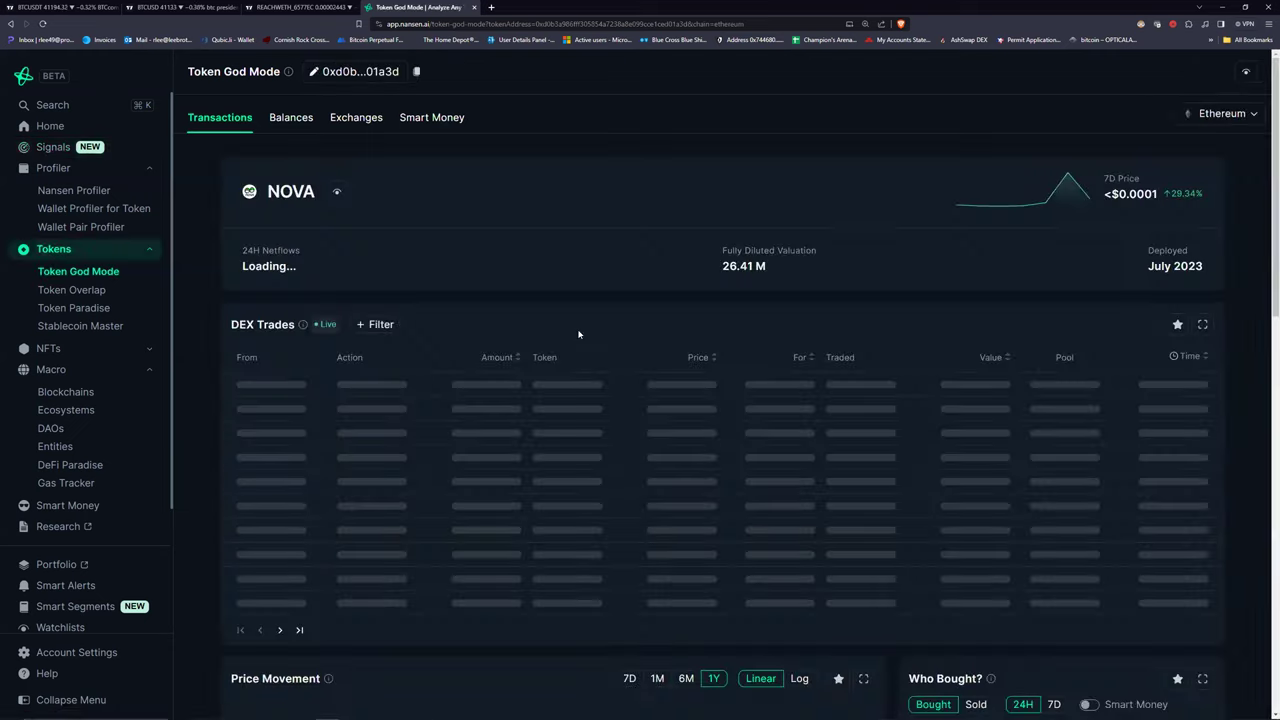
{"action": "scroll", "coordinate": [594, 313], "scroll_direction": "down", "scroll_amount": 1}
{"action": "mouse_move", "coordinate": [427, 265]}
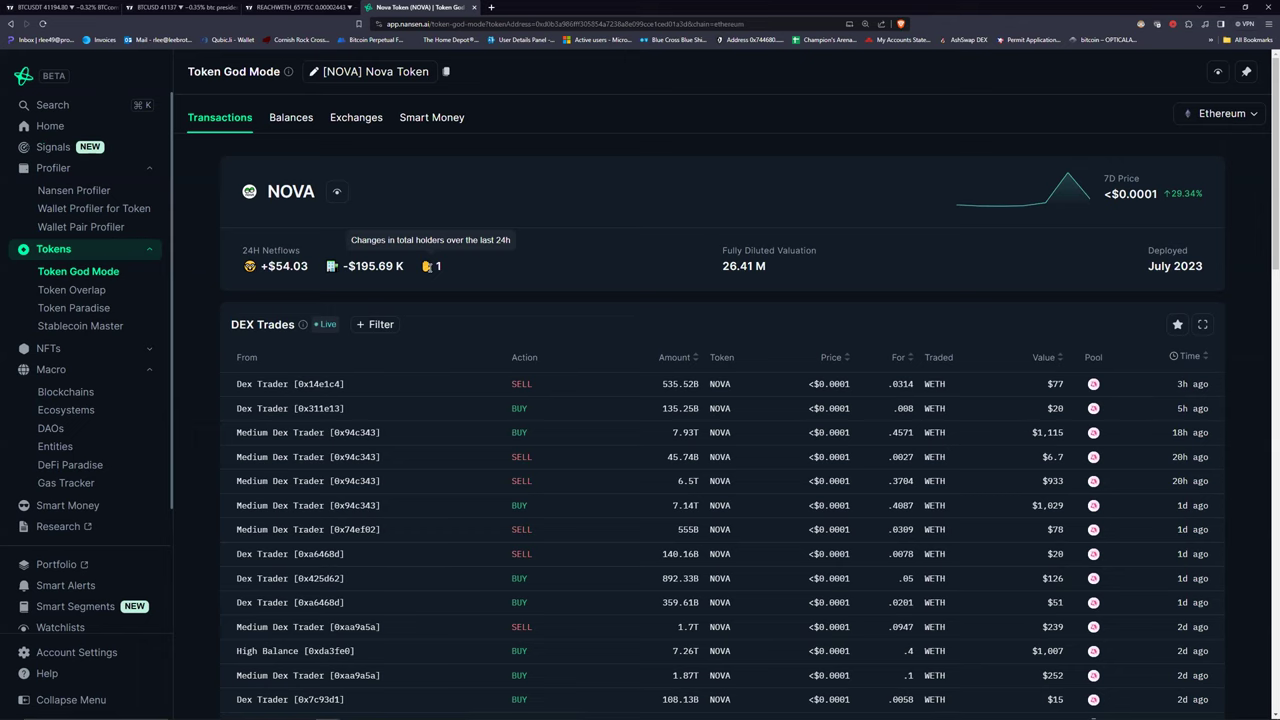
{"action": "mouse_move", "coordinate": [330, 268]}
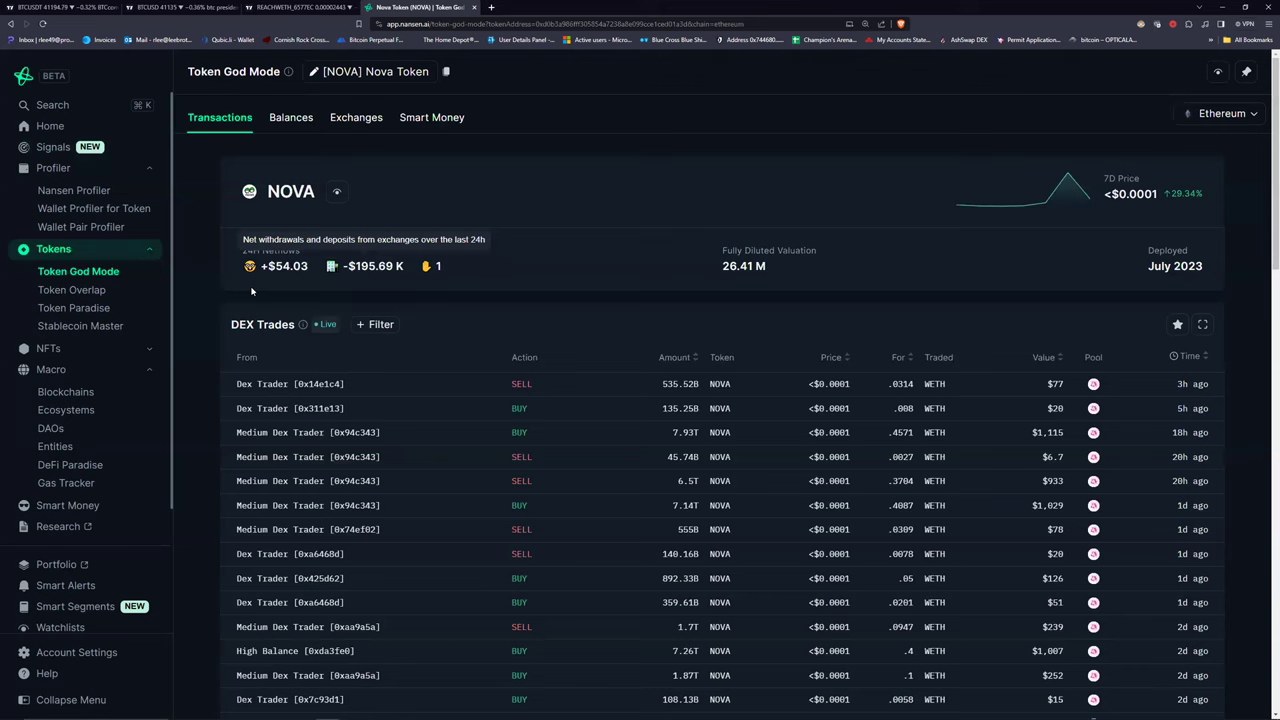
{"action": "mouse_move", "coordinate": [257, 262]}
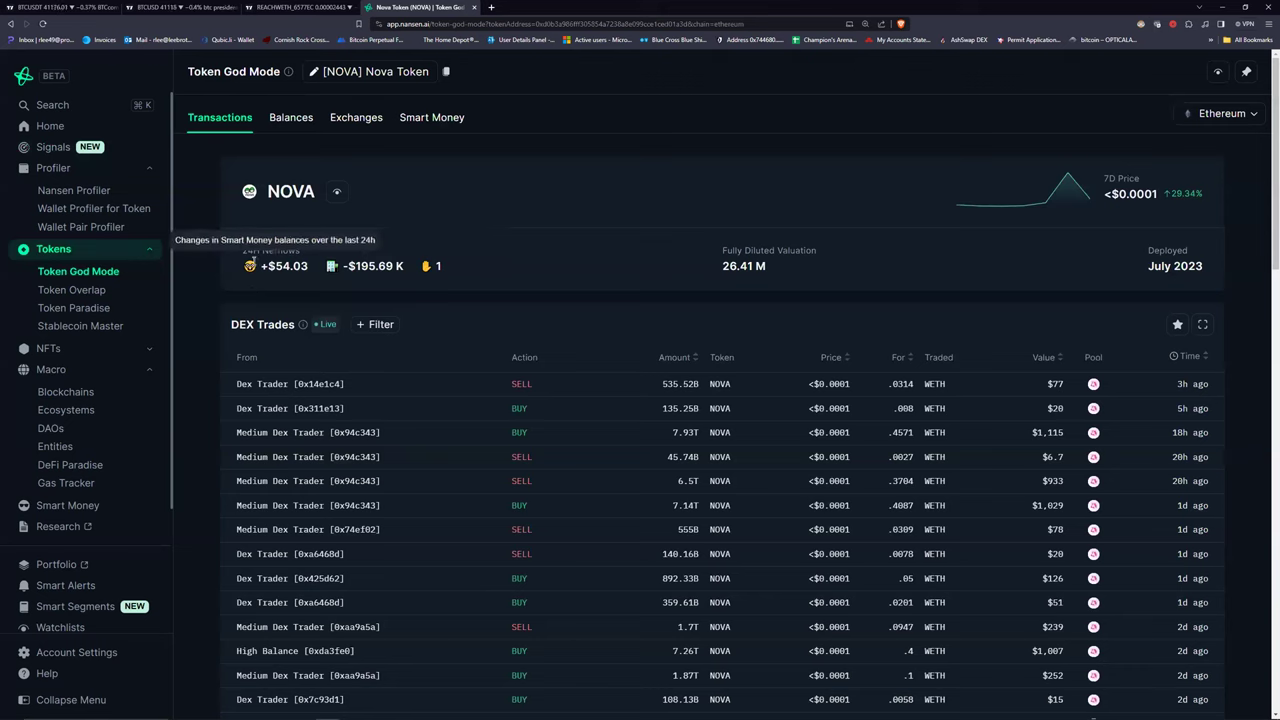
Review NOVA's Smart Money holdings and wallet history, and check its Transactions and Balances views.
{"action": "left_click", "coordinate": [422, 120]}
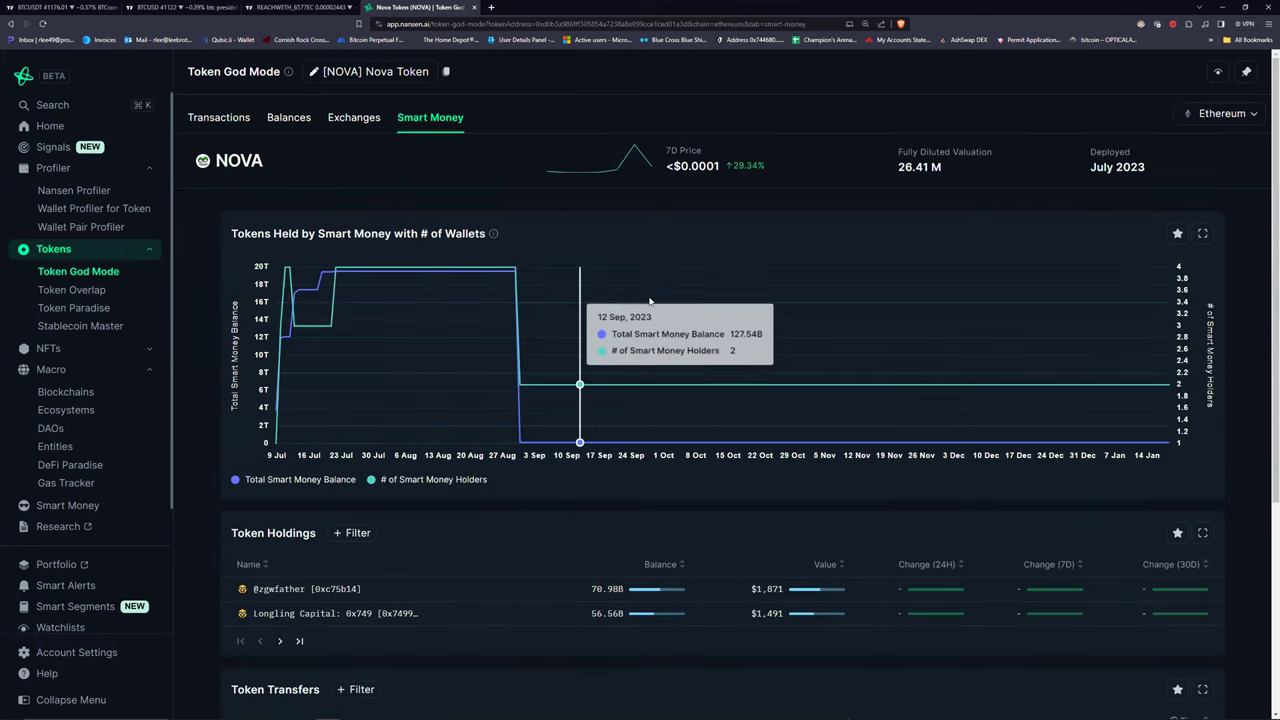
{"action": "scroll", "coordinate": [650, 301], "scroll_direction": "down", "scroll_amount": 3}
{"action": "scroll", "coordinate": [466, 420], "scroll_direction": "up", "scroll_amount": 3}
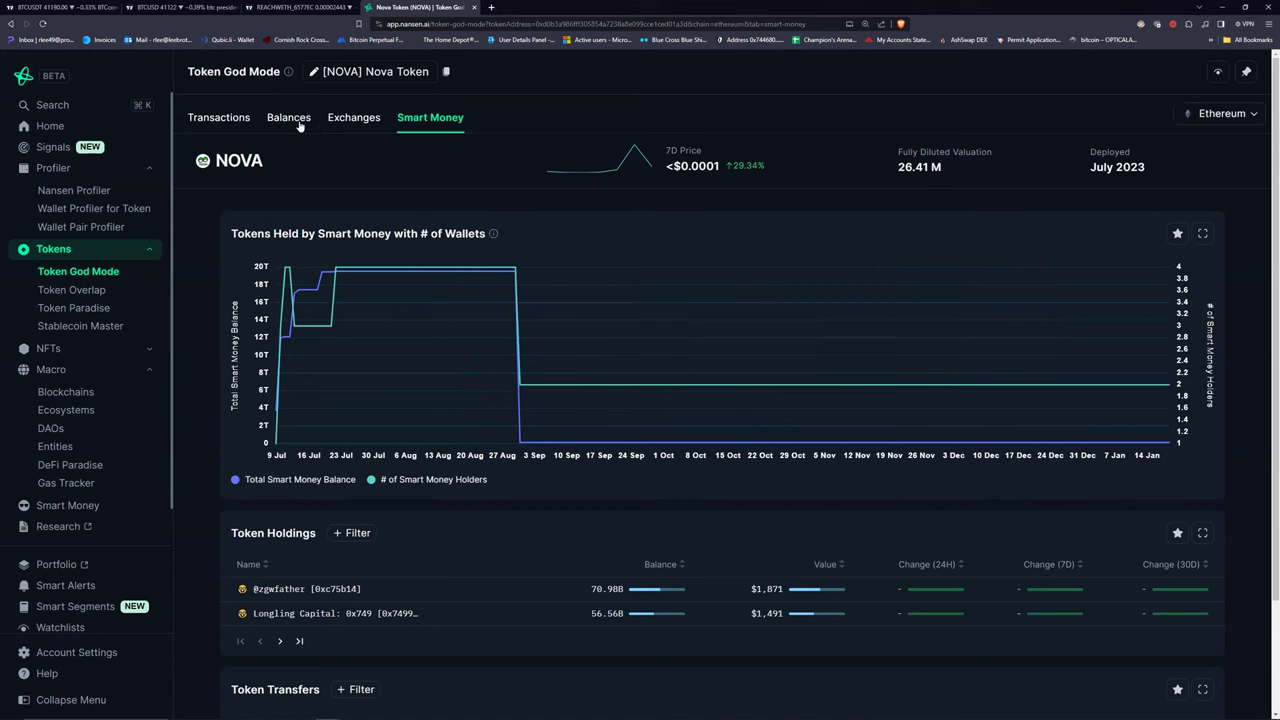
{"action": "left_click", "coordinate": [221, 117]}
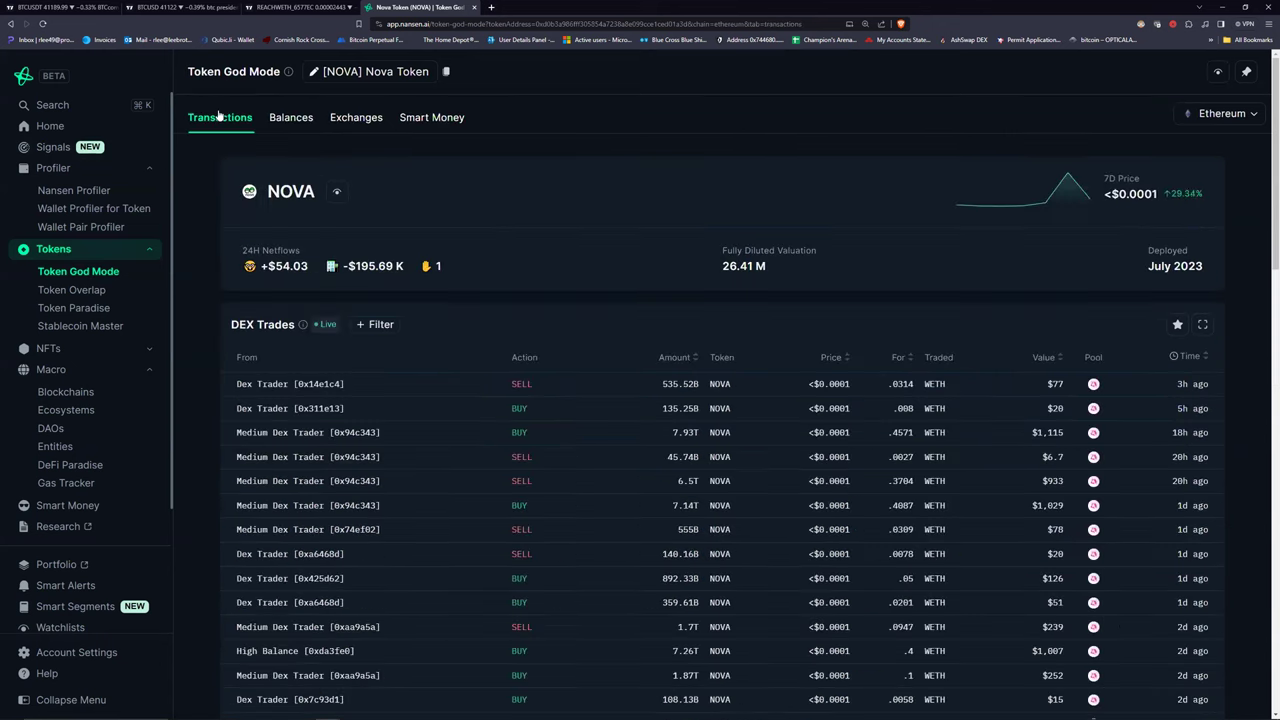
{"action": "left_click", "coordinate": [292, 118]}
{"action": "left_click", "coordinate": [430, 117]}
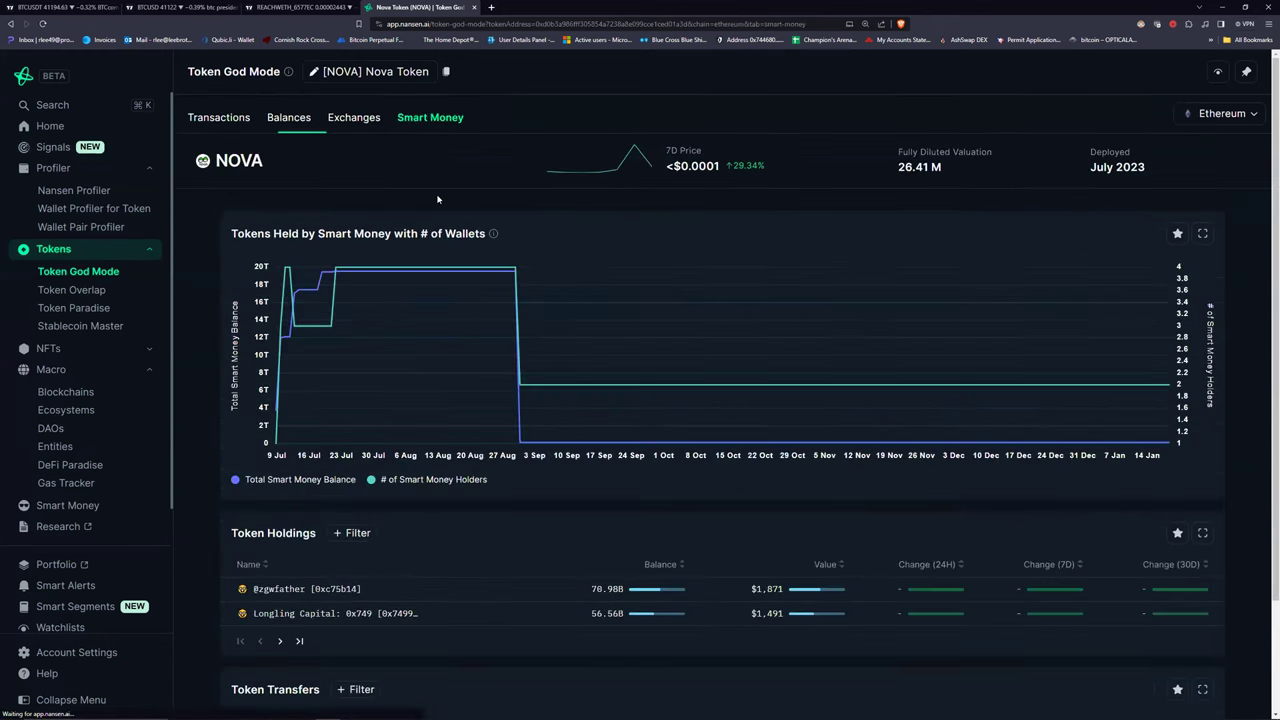
Open NOVA's top-listed Smart Money holder in Nansen Profiler and review its historical portfolio, token balances and DEX trade PnL.
{"action": "left_click", "coordinate": [305, 589]}
{"action": "left_click", "coordinate": [327, 314]}
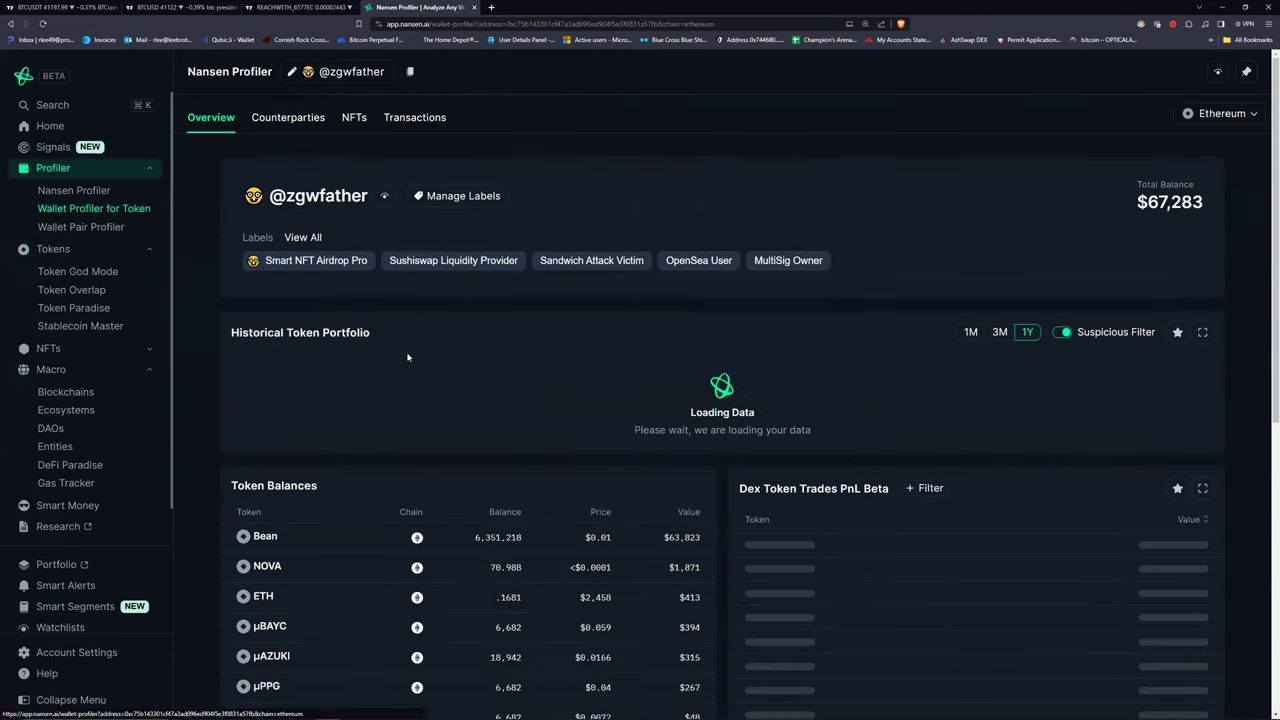
{"action": "scroll", "coordinate": [543, 307], "scroll_direction": "down", "scroll_amount": 1}
{"action": "scroll", "coordinate": [543, 307], "scroll_direction": "down", "scroll_amount": 2}
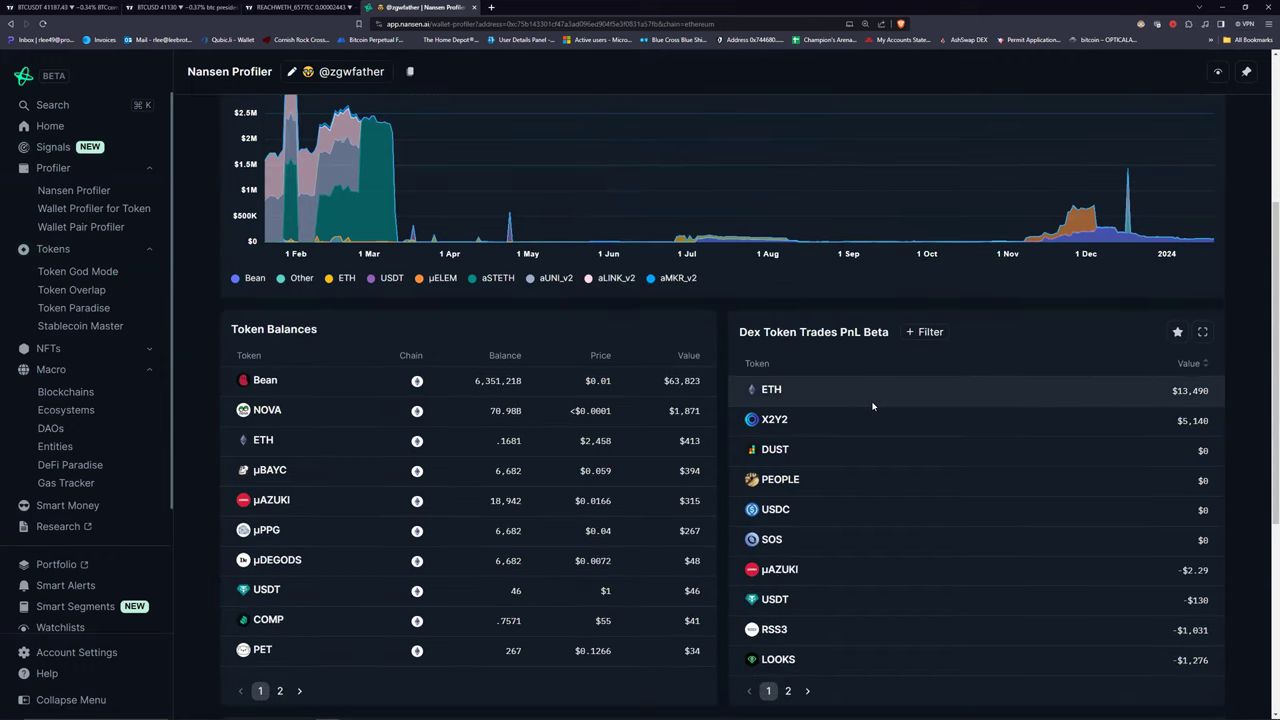
{"action": "scroll", "coordinate": [872, 406], "scroll_direction": "up", "scroll_amount": 3}
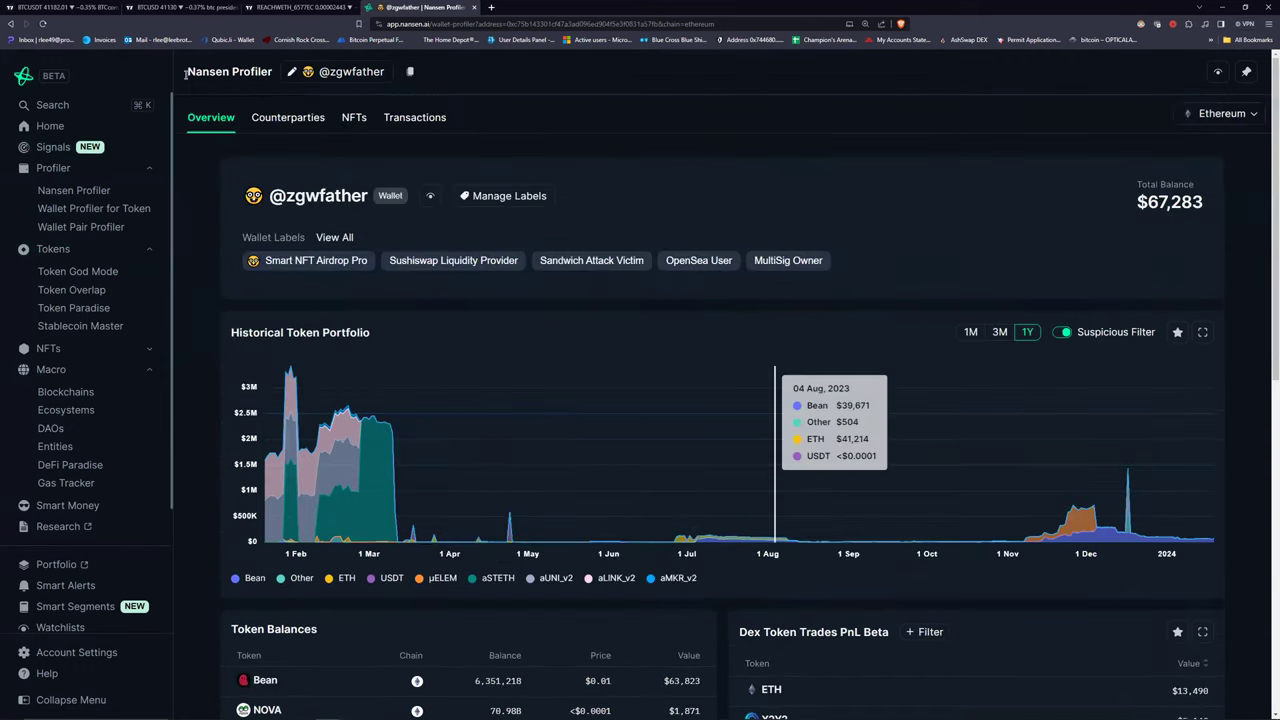
Return from the wallet profile to the Signals Feed filtered to DEX Token Flow.
{"action": "left_click", "coordinate": [9, 24]}
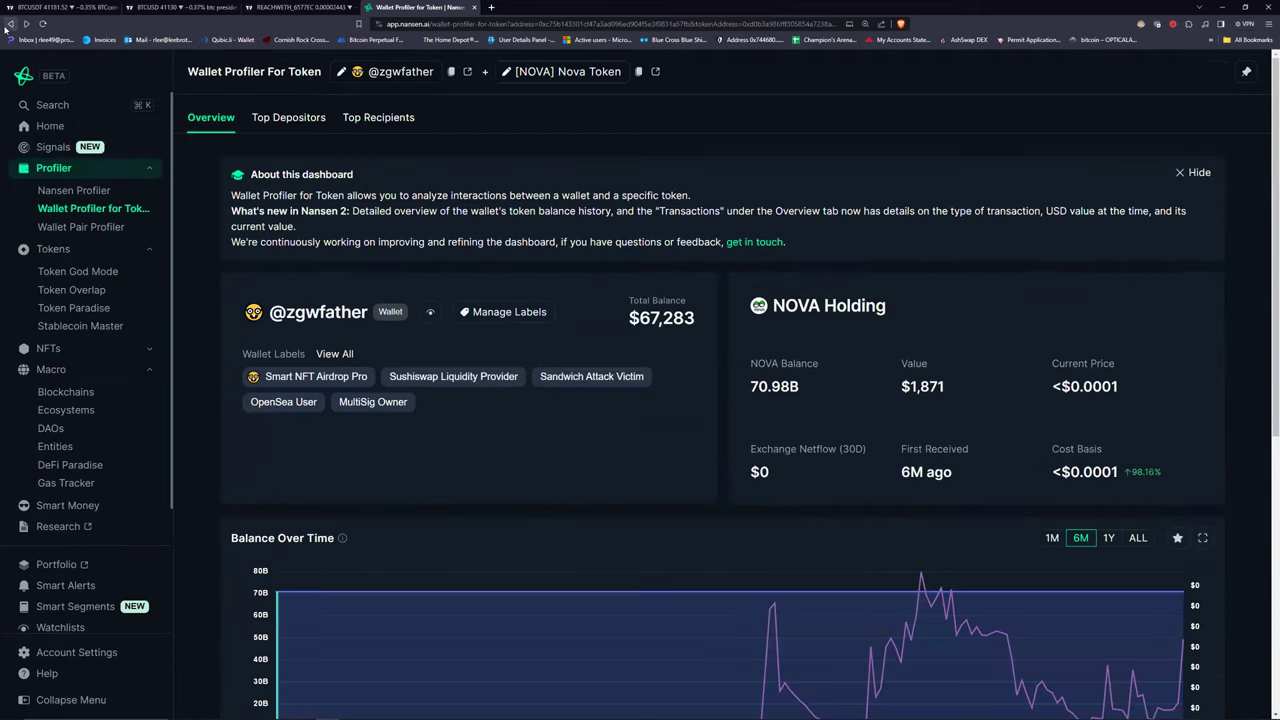
{"action": "left_click", "coordinate": [9, 24]}
{"action": "left_click", "coordinate": [11, 23]}
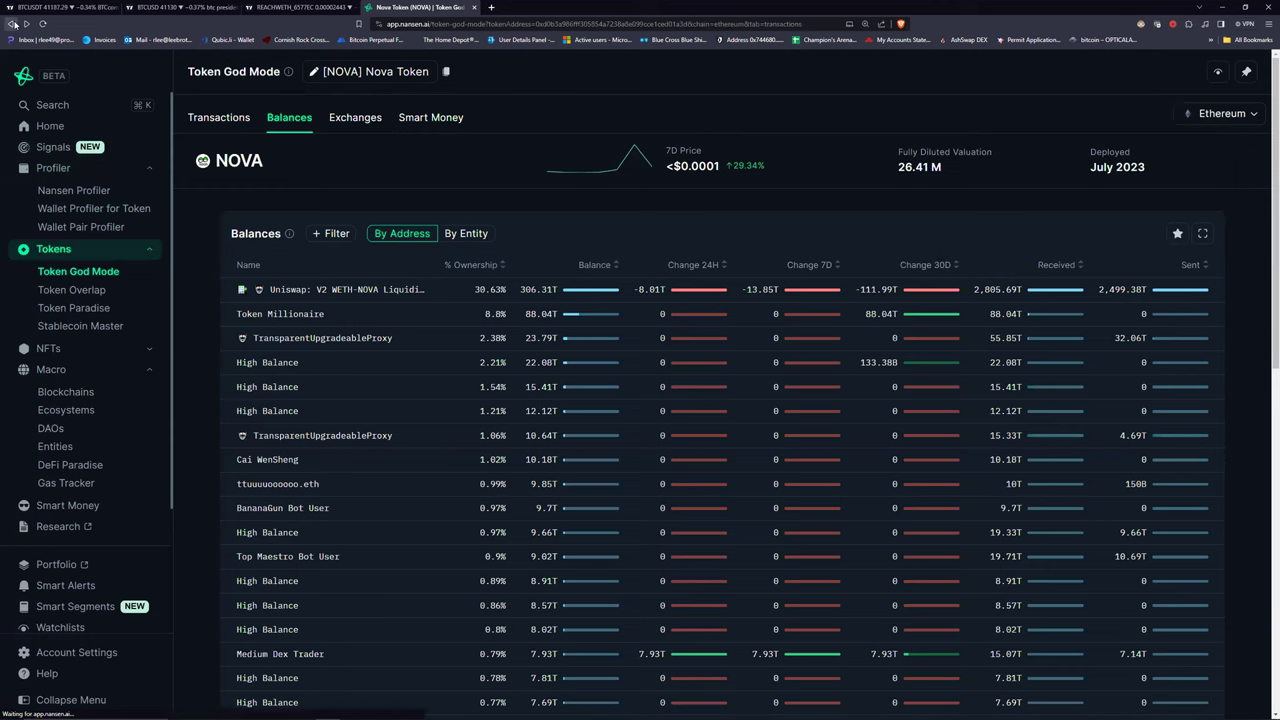
{"action": "left_click", "coordinate": [11, 23]}
{"action": "left_click", "coordinate": [11, 23]}
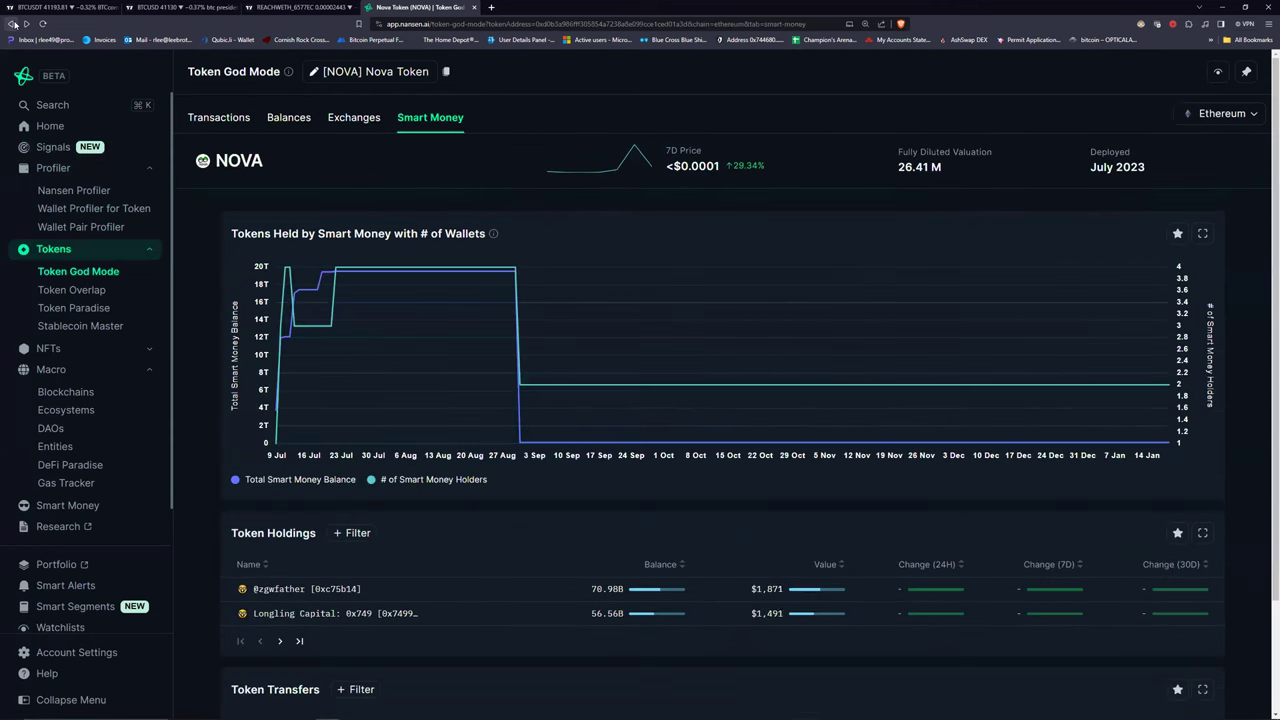
{"action": "left_click", "coordinate": [11, 23]}
{"action": "left_click", "coordinate": [11, 23]}
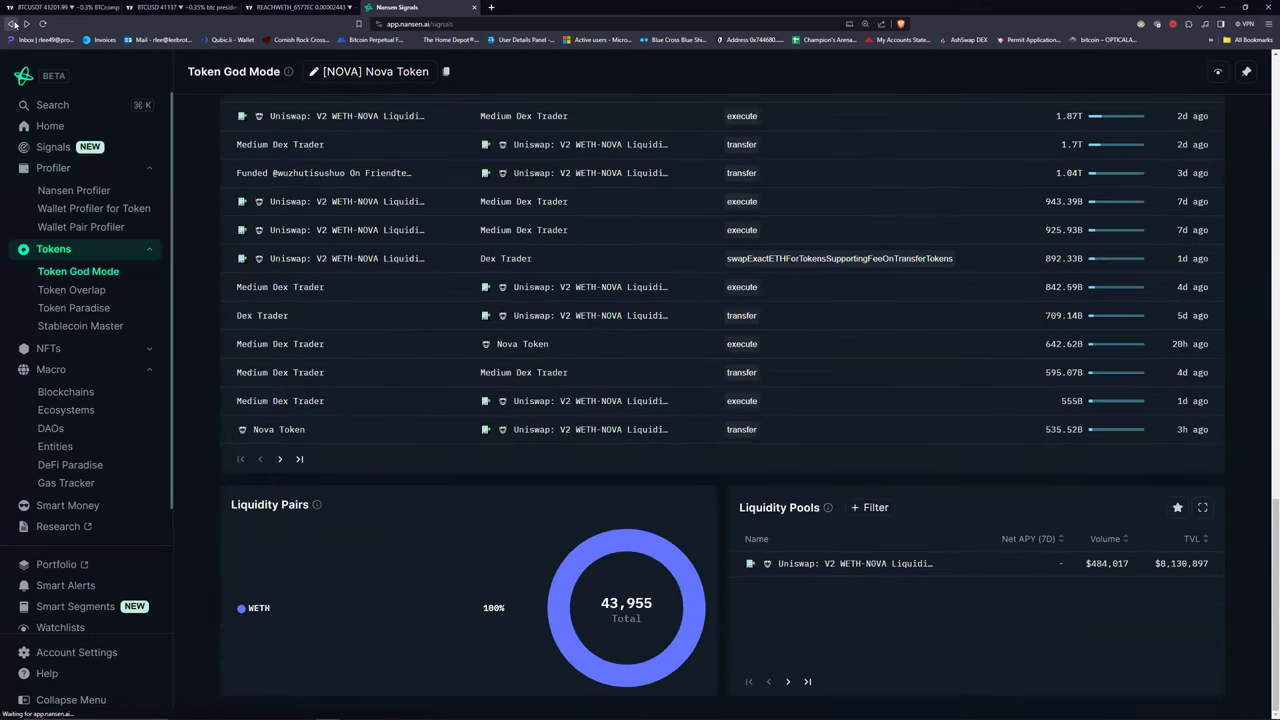
{"action": "left_click", "coordinate": [12, 23]}
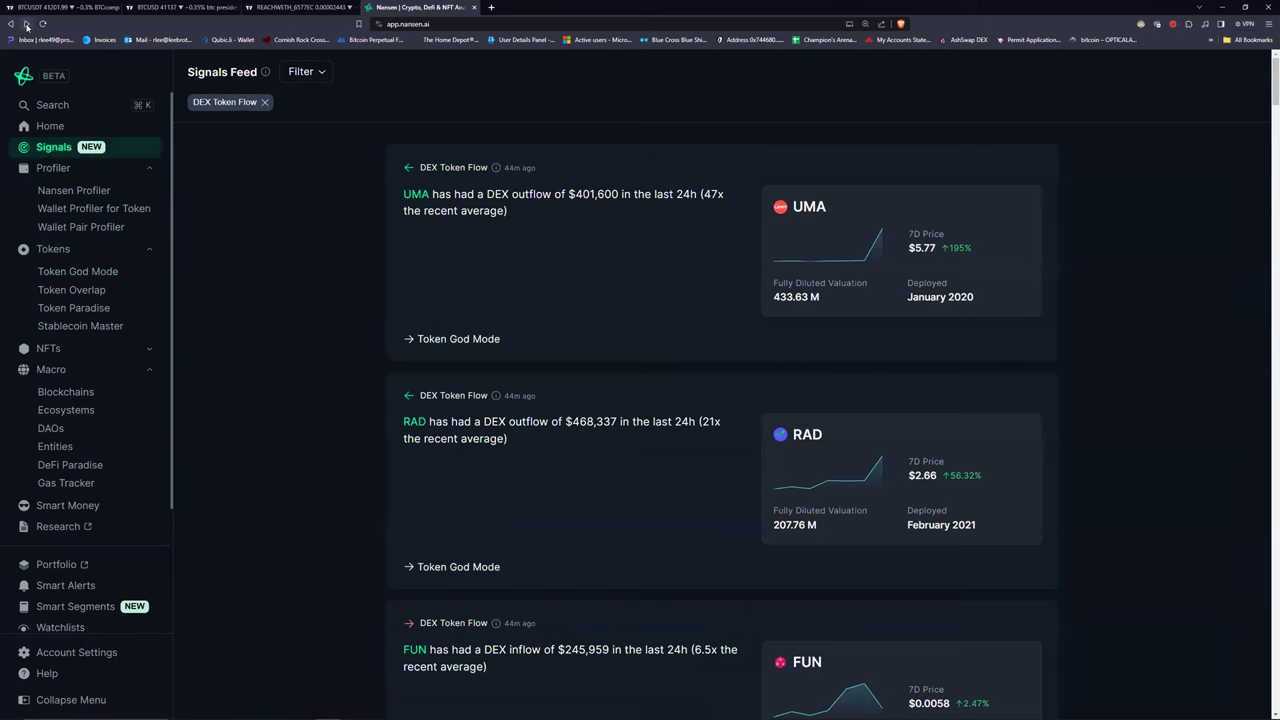
{"action": "left_click", "coordinate": [26, 23]}
{"action": "left_click", "coordinate": [26, 23]}
Add CEX Token Flow, SM Token Flow and Fresh Wallets Flow to the Signals Feed filter alongside DEX Token Flow.
{"action": "left_click", "coordinate": [305, 74]}
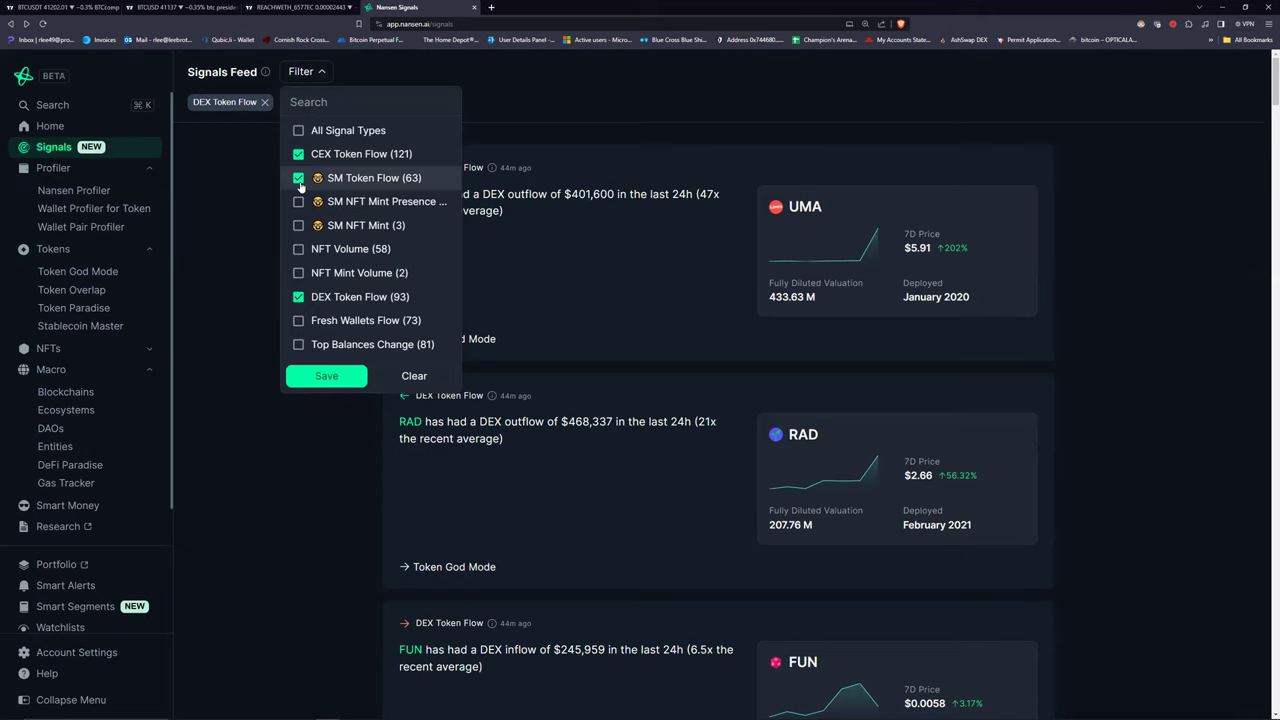
{"action": "left_click", "coordinate": [299, 321]}
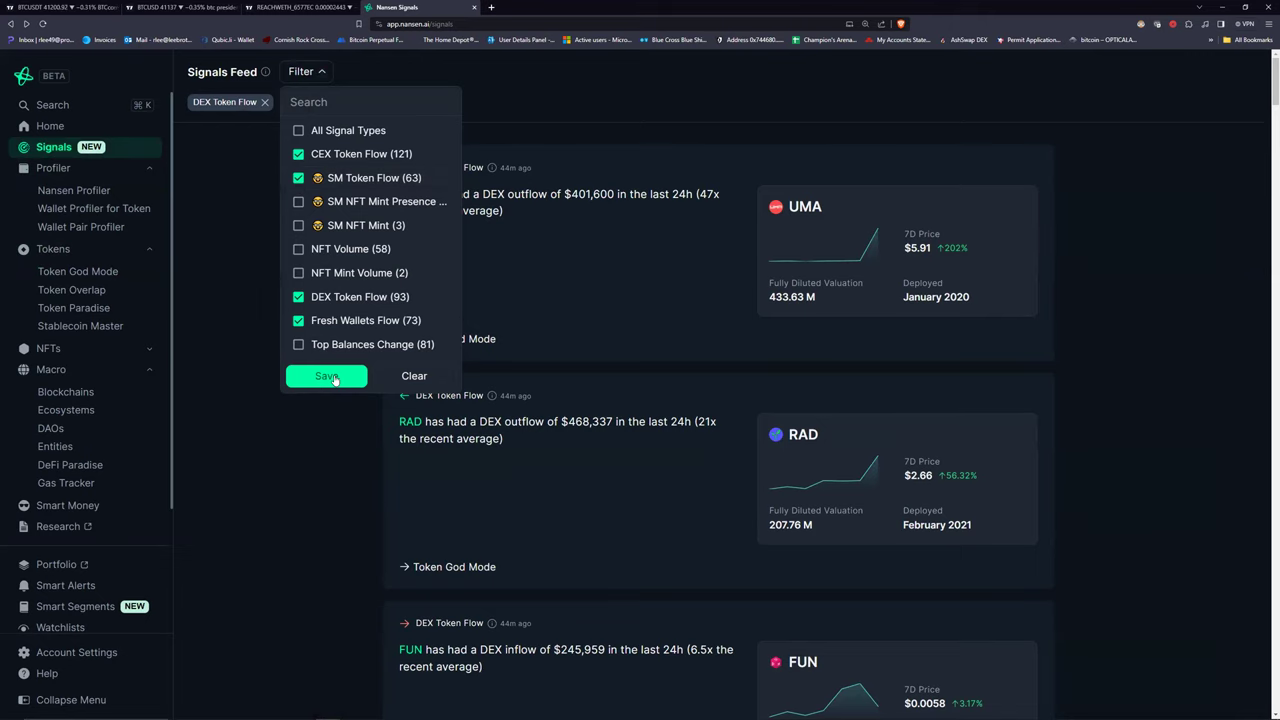
{"action": "left_click", "coordinate": [334, 379]}
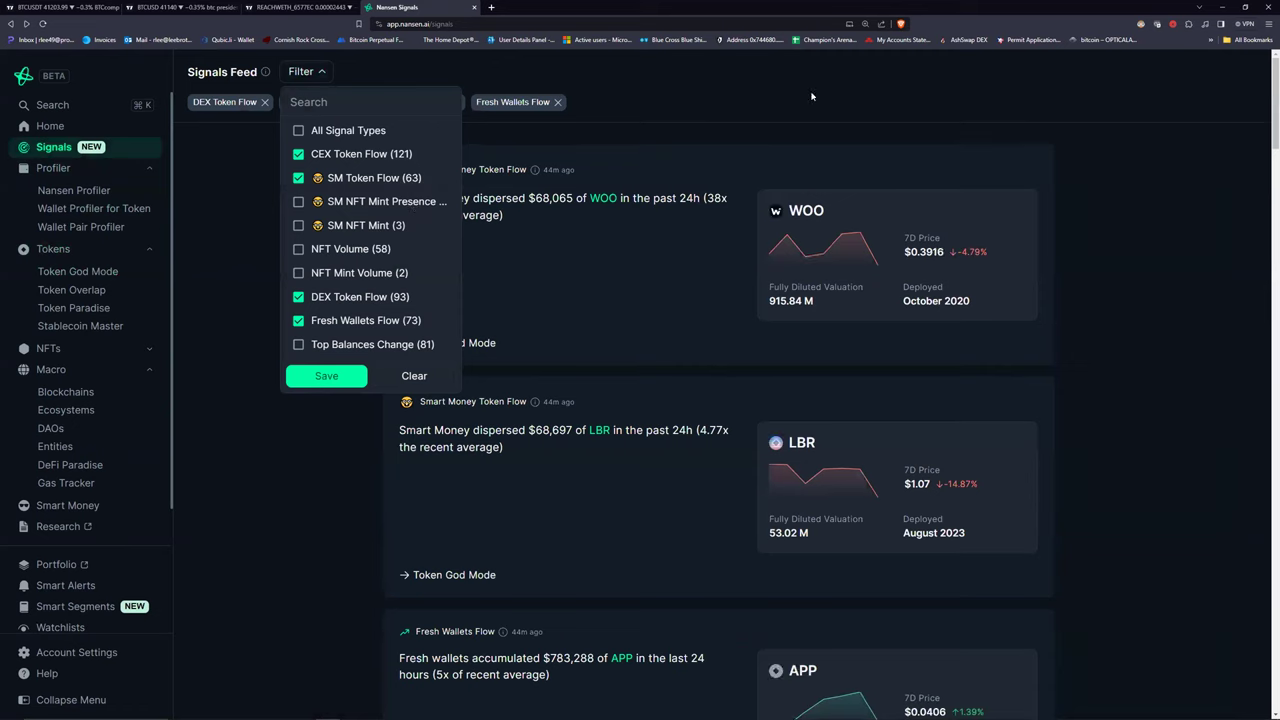
{"action": "left_click", "coordinate": [475, 214]}
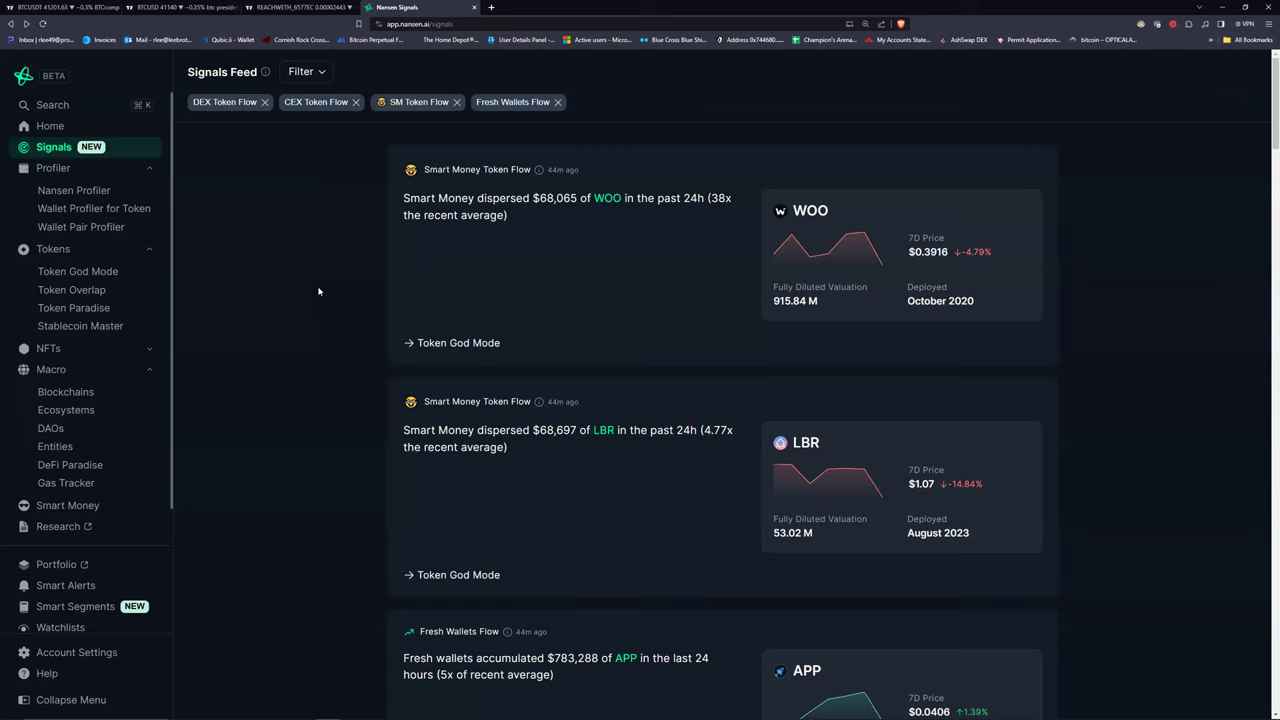
Open APP from its Fresh Wallets Flow signal in Token God Mode and review its Smart Money holdings and transfers.
{"action": "scroll", "coordinate": [318, 291], "scroll_direction": "down", "scroll_amount": 3}
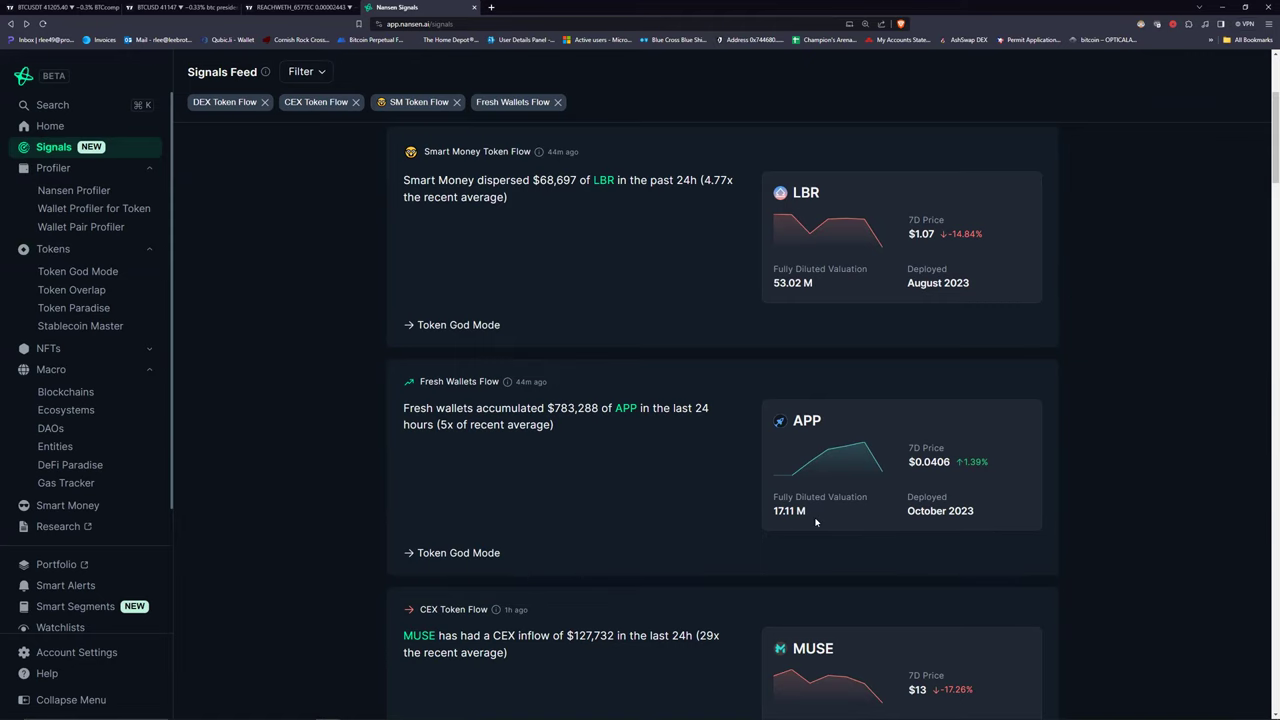
{"action": "left_click", "coordinate": [627, 409]}
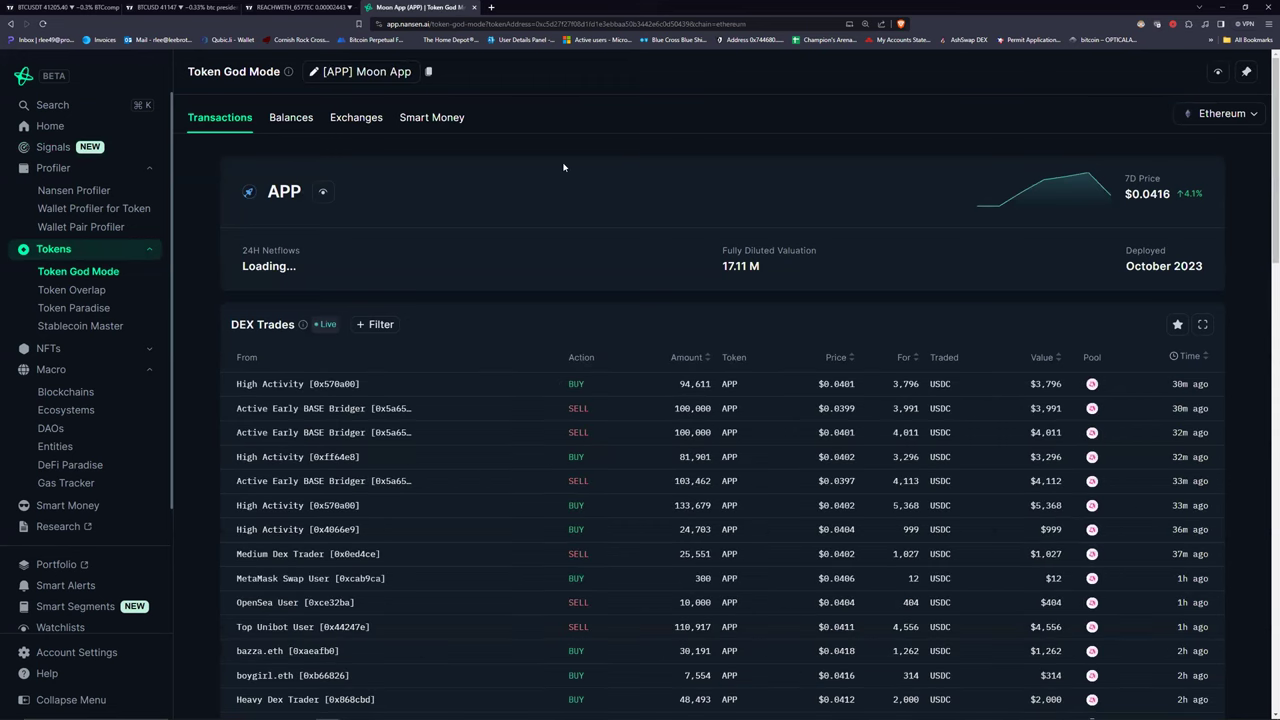
{"action": "left_click", "coordinate": [424, 125]}
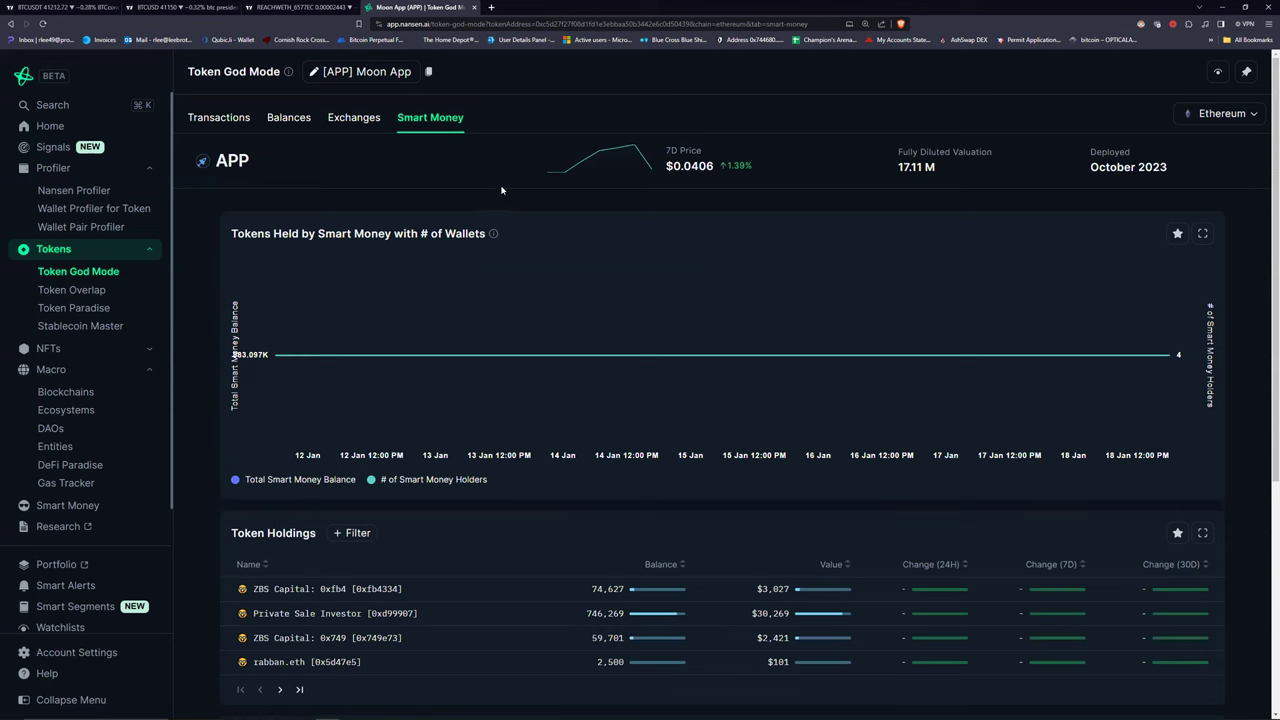
{"action": "scroll", "coordinate": [740, 305], "scroll_direction": "down", "scroll_amount": 2}
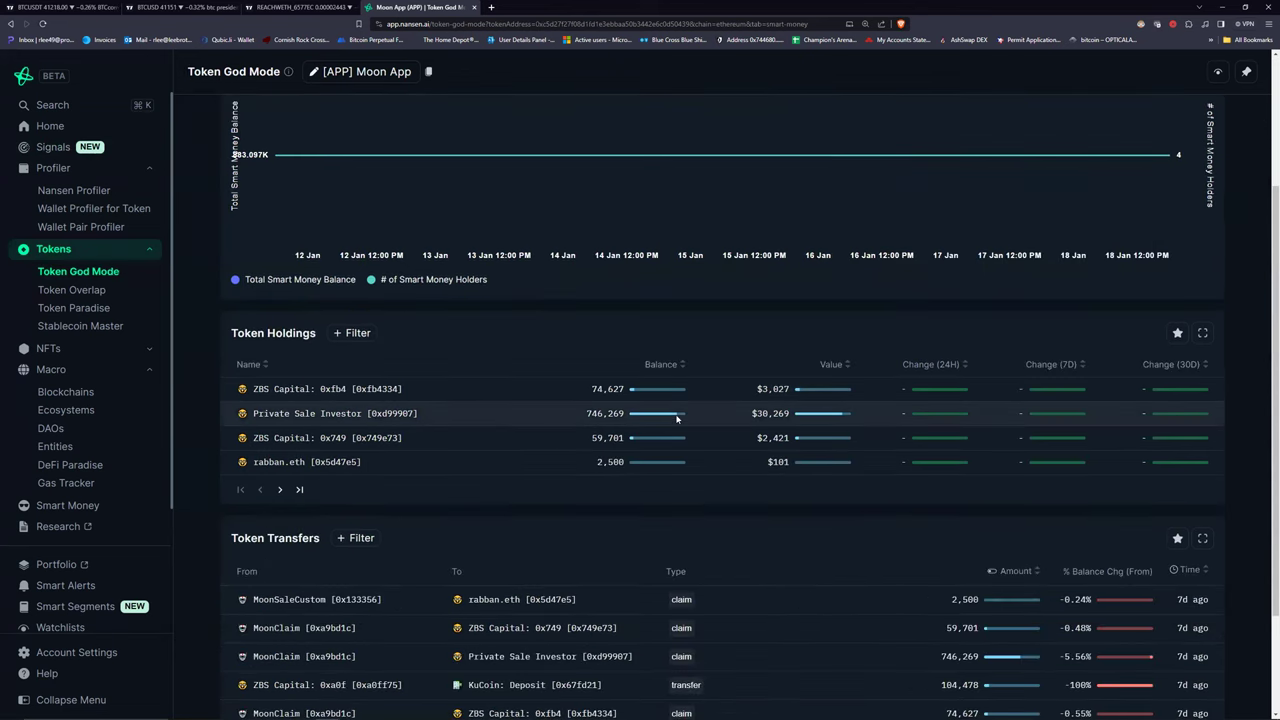
Open APP holder ZBS Capital: 0xfb4 in Nansen Profiler and review its historical portfolio, token balances and DEX trade PnL.
{"action": "mouse_move", "coordinate": [354, 418]}
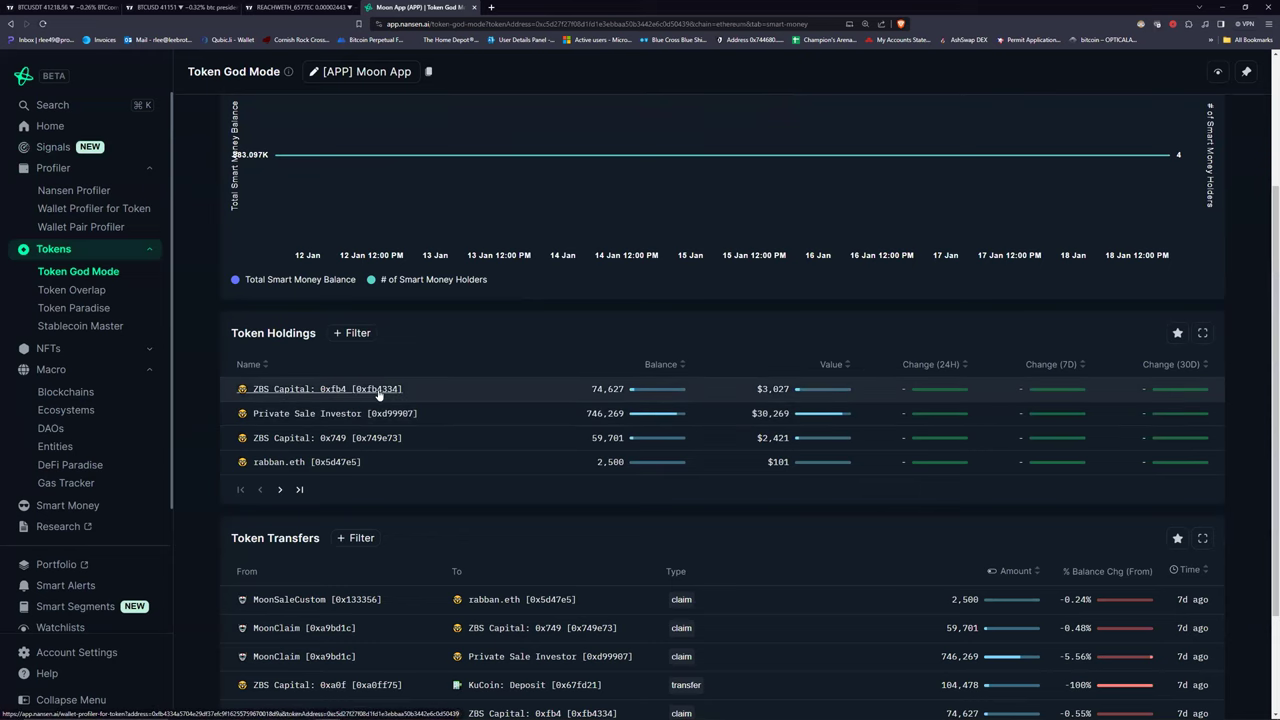
{"action": "mouse_move", "coordinate": [378, 392]}
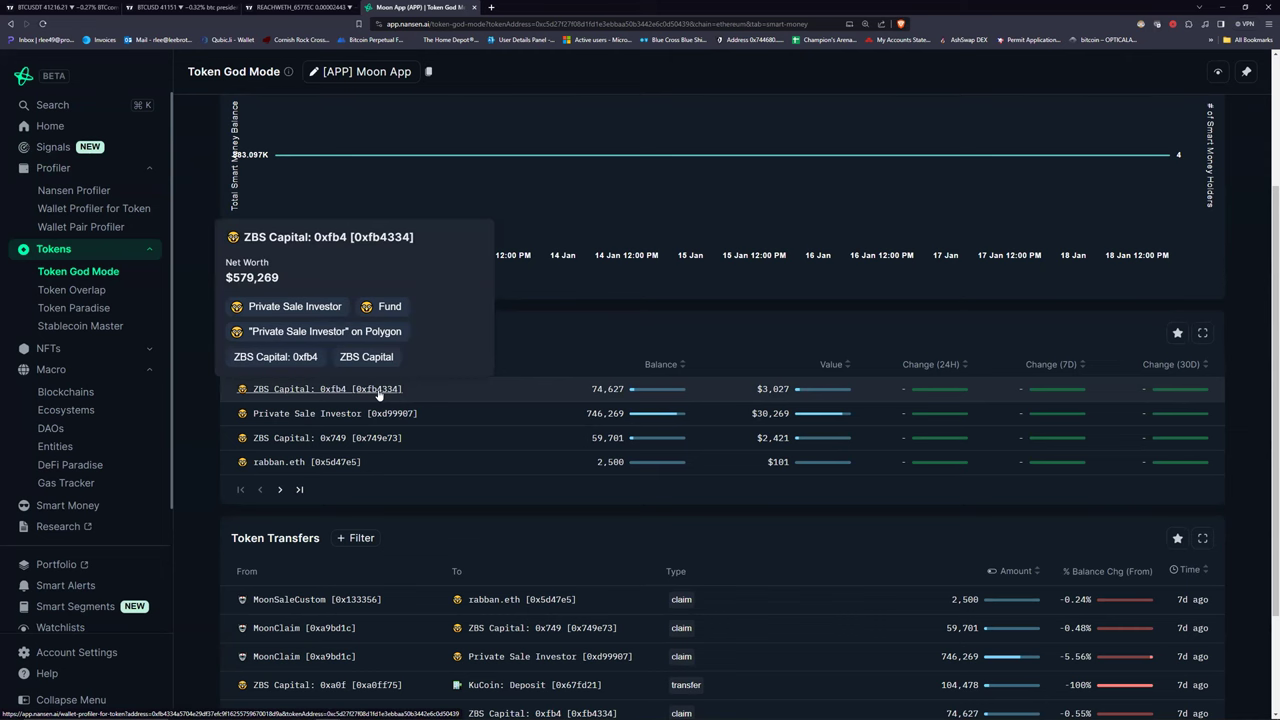
{"action": "left_click", "coordinate": [378, 391]}
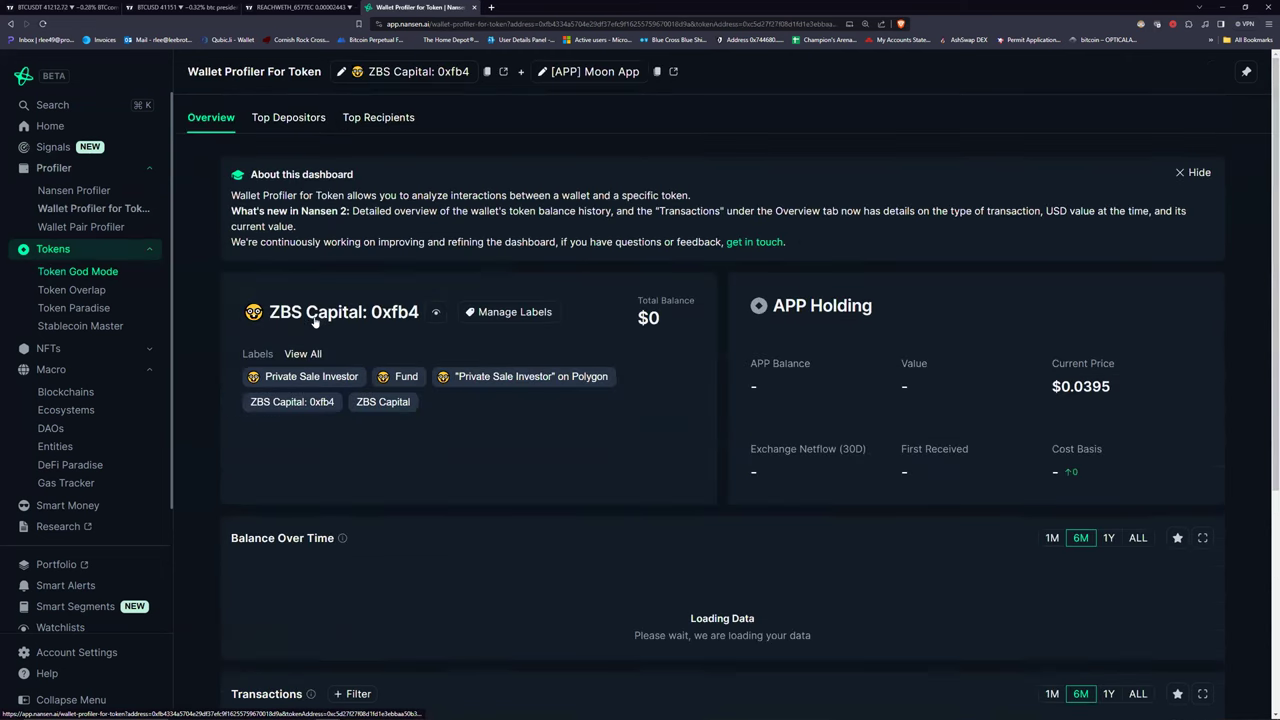
{"action": "left_click", "coordinate": [352, 306]}
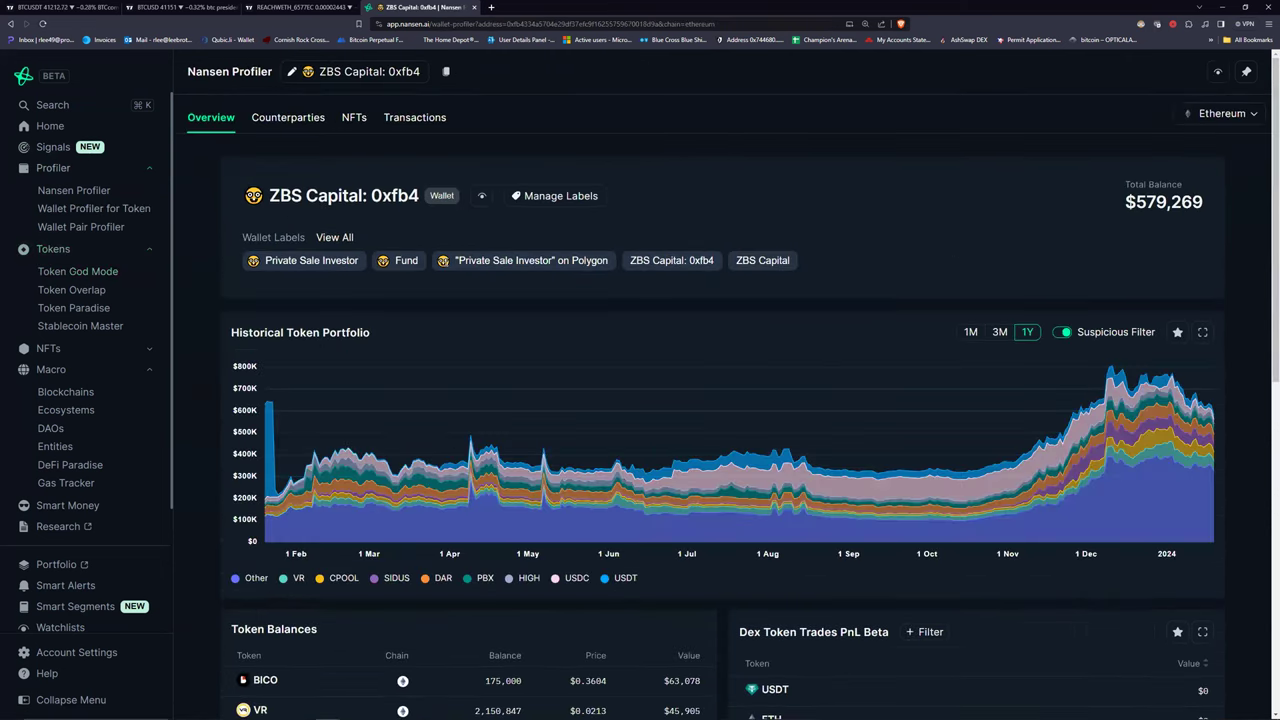
{"action": "scroll", "coordinate": [635, 300], "scroll_direction": "down", "scroll_amount": 2}
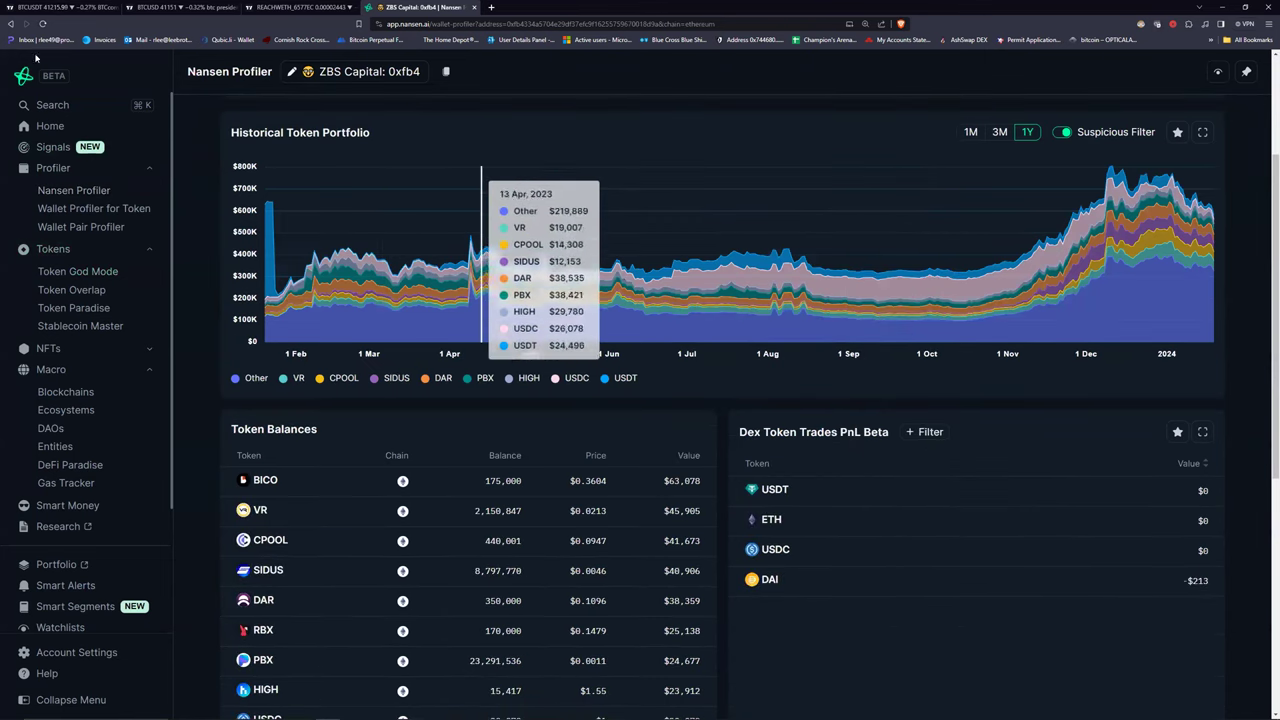
Return to APP's Smart Money holders and open the Private Sale Investor wallet in Nansen Profiler.
{"action": "left_click", "coordinate": [10, 23]}
{"action": "left_click", "coordinate": [10, 23]}
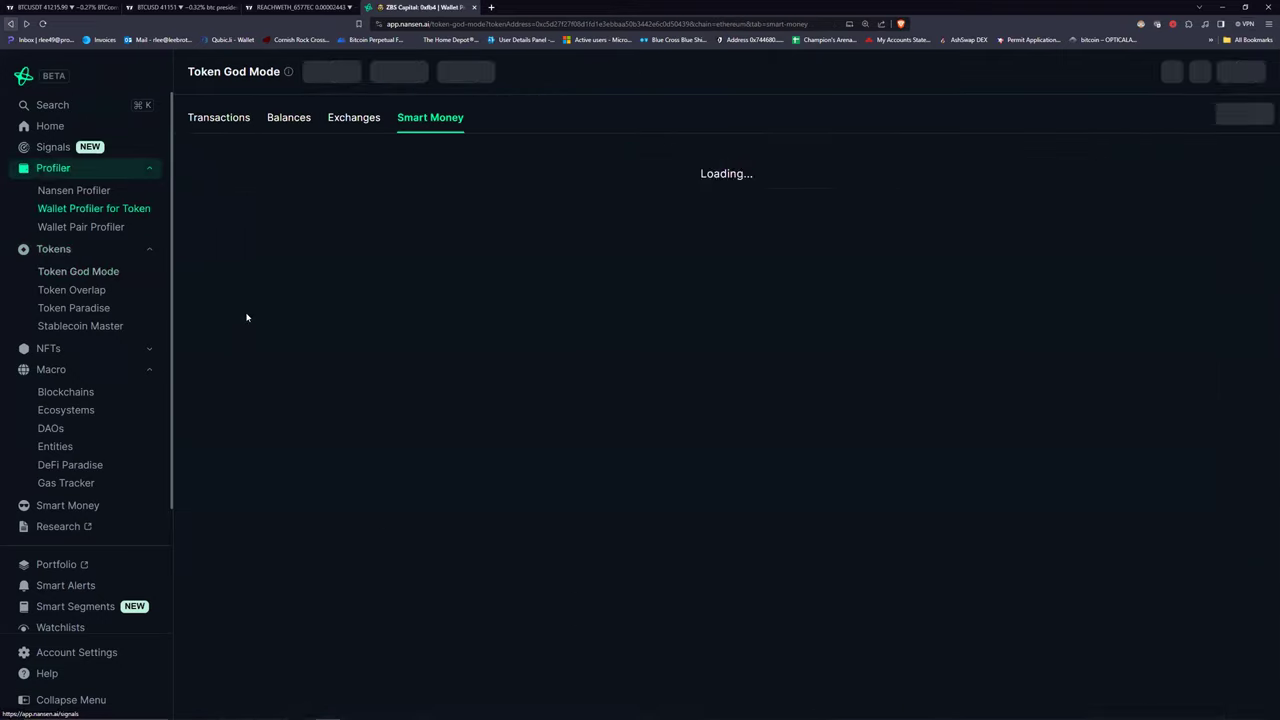
{"action": "left_click", "coordinate": [371, 611]}
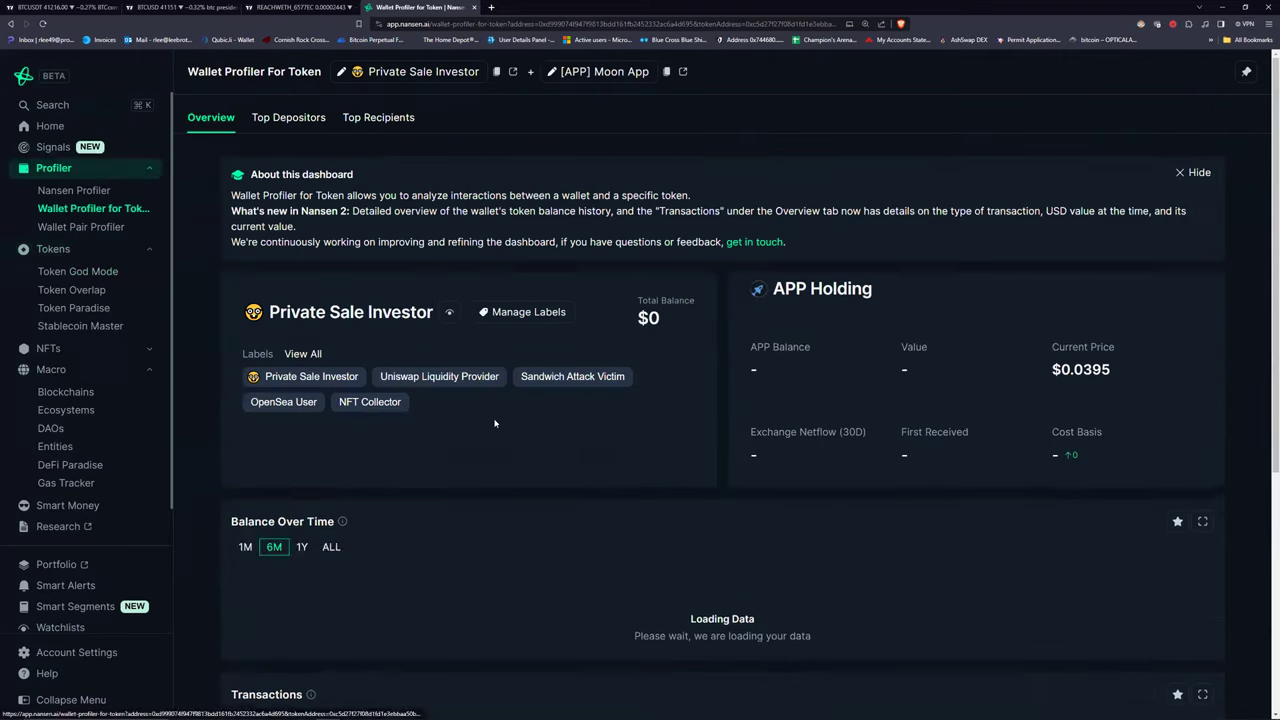
{"action": "left_click", "coordinate": [290, 316]}
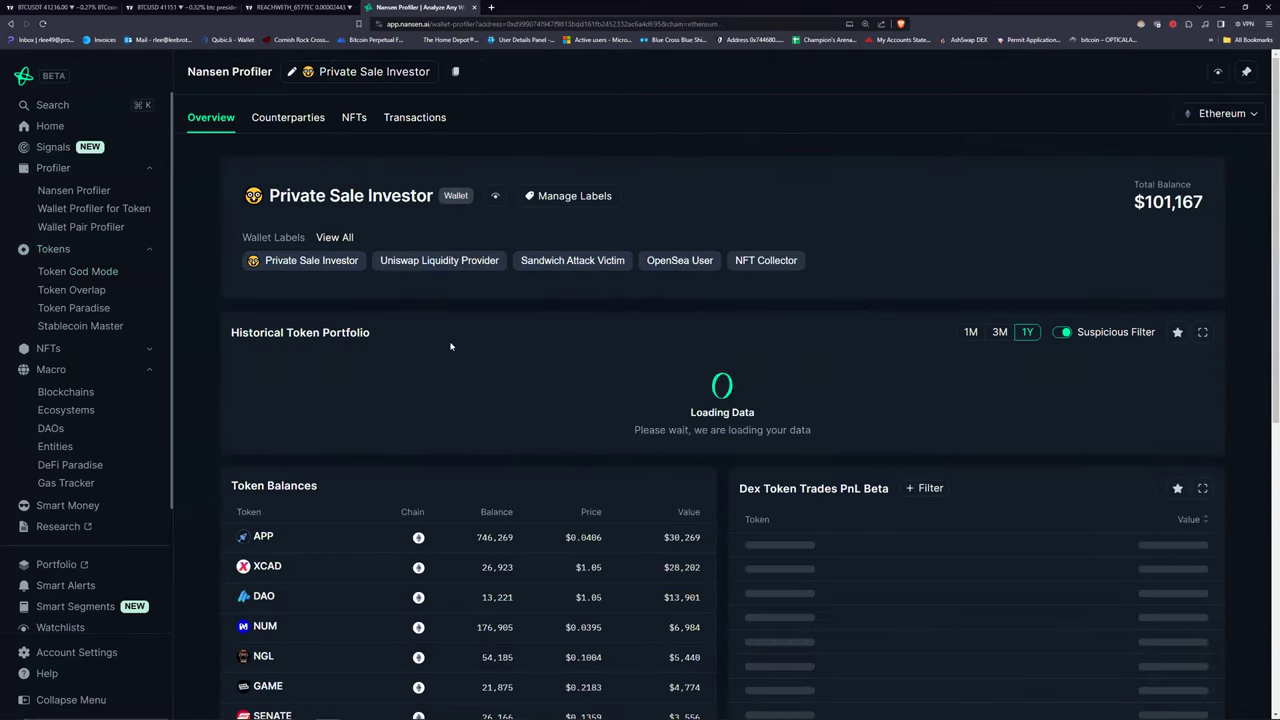
Review the Private Sale Investor's token balances and DEX trade PnL, and set the Historical Token Portfolio range to 1M.
{"action": "scroll", "coordinate": [689, 238], "scroll_direction": "down", "scroll_amount": 2}
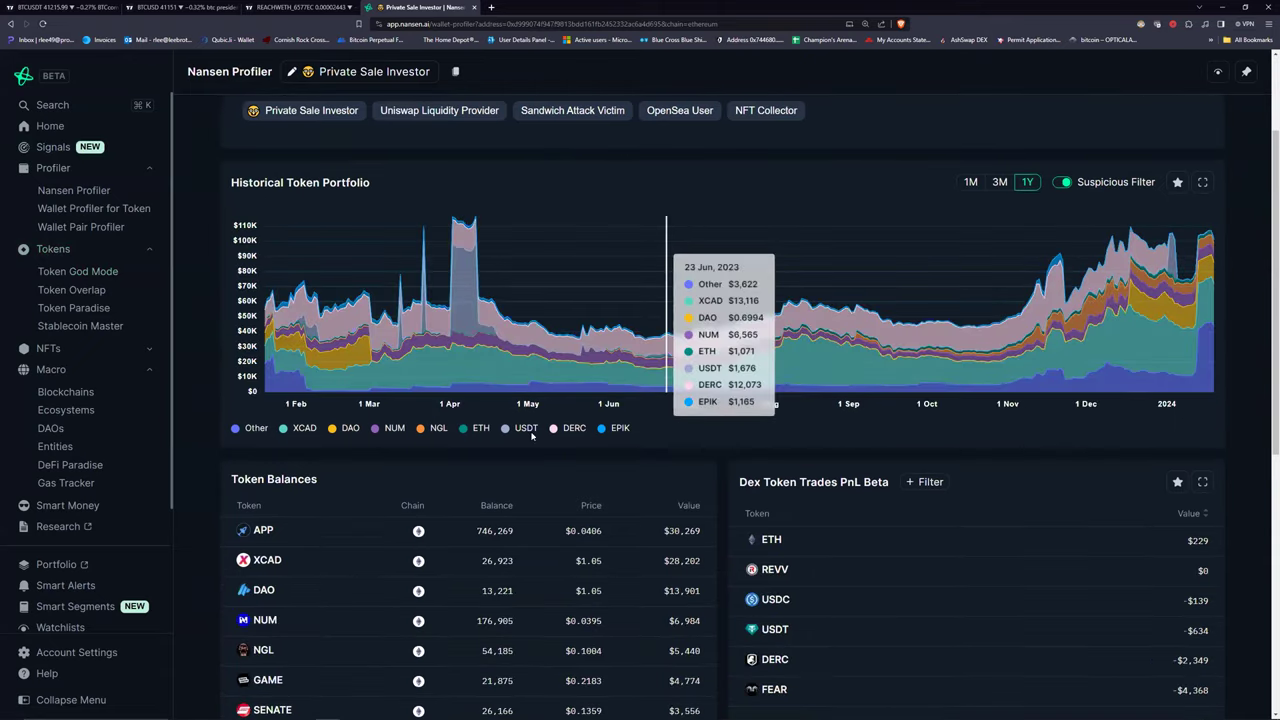
{"action": "scroll", "coordinate": [540, 440], "scroll_direction": "down", "scroll_amount": 1}
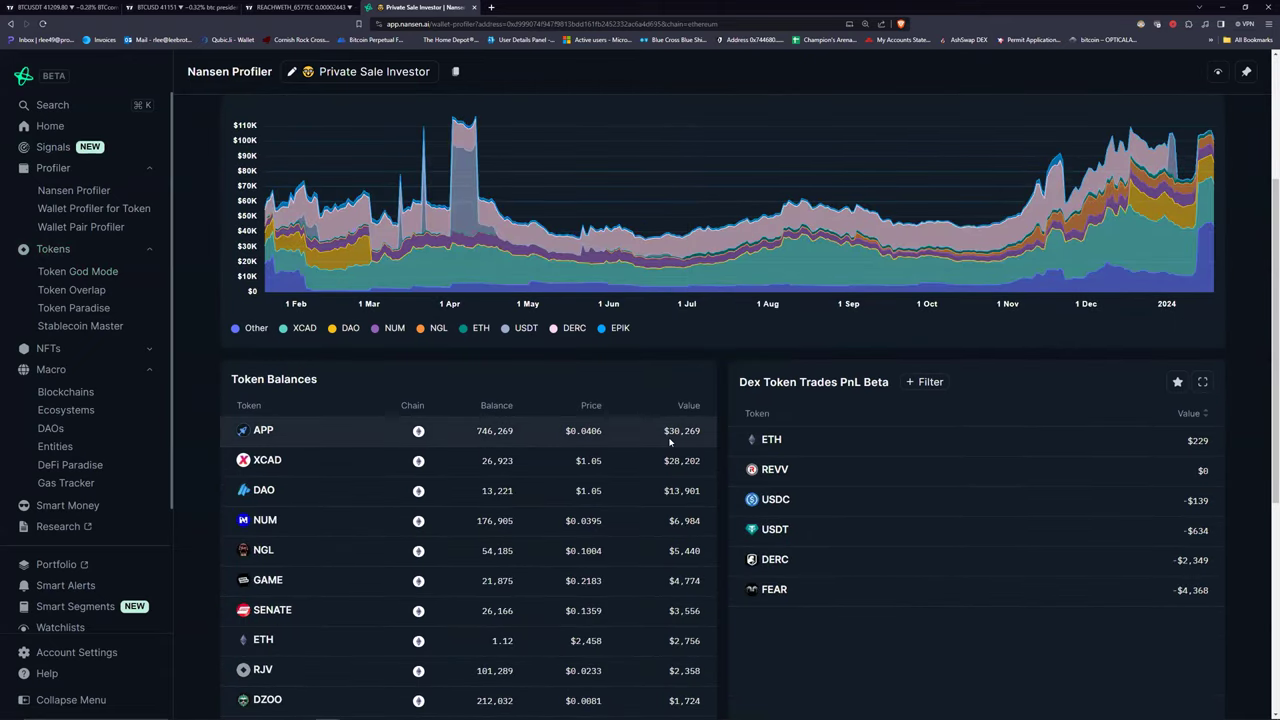
{"action": "mouse_move", "coordinate": [261, 437]}
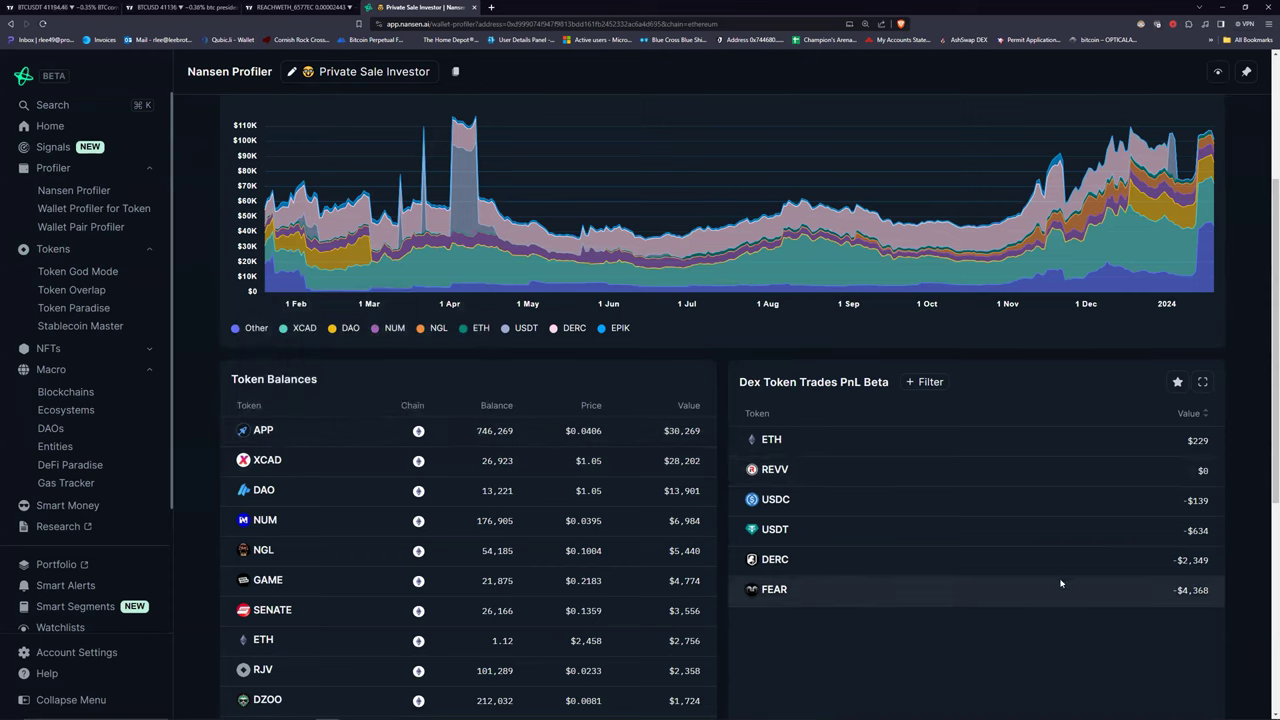
{"action": "scroll", "coordinate": [934, 437], "scroll_direction": "up", "scroll_amount": 3}
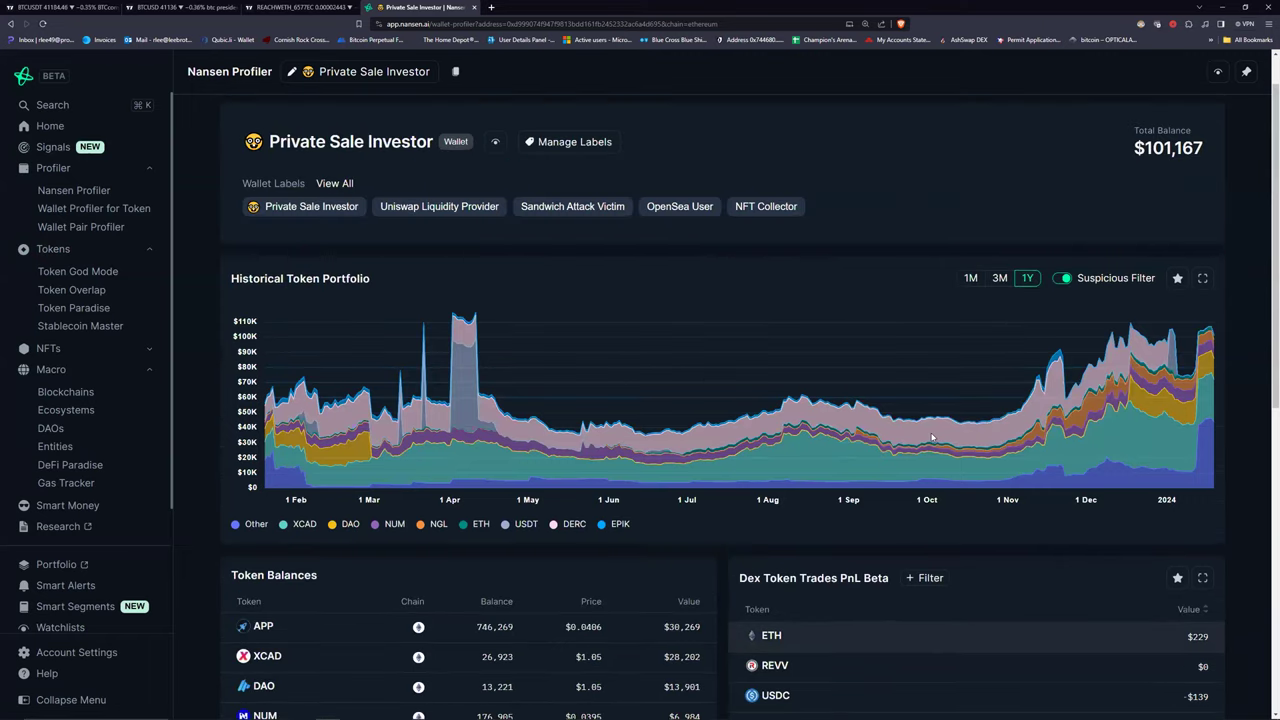
{"action": "left_click", "coordinate": [969, 331]}
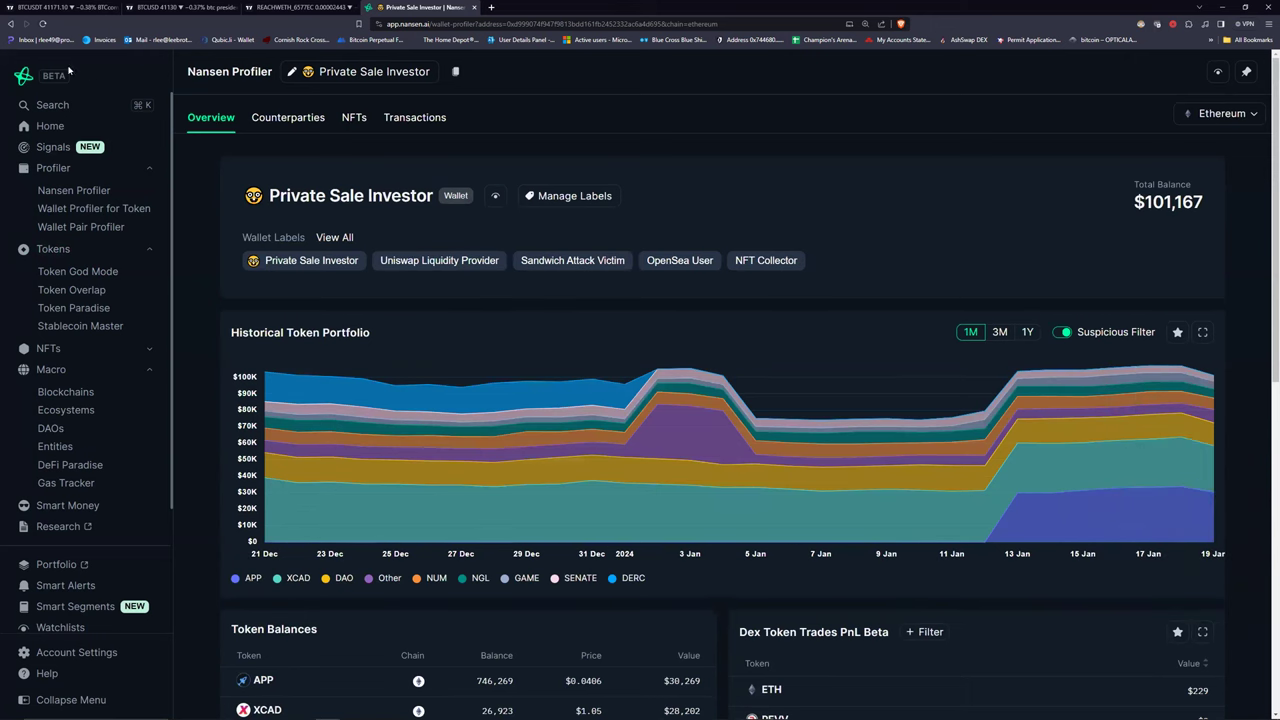
Return to the full Signals Feed and read through the token flow signals from WOO down to MKR.
{"action": "left_click", "coordinate": [10, 24]}
{"action": "left_click", "coordinate": [10, 24]}
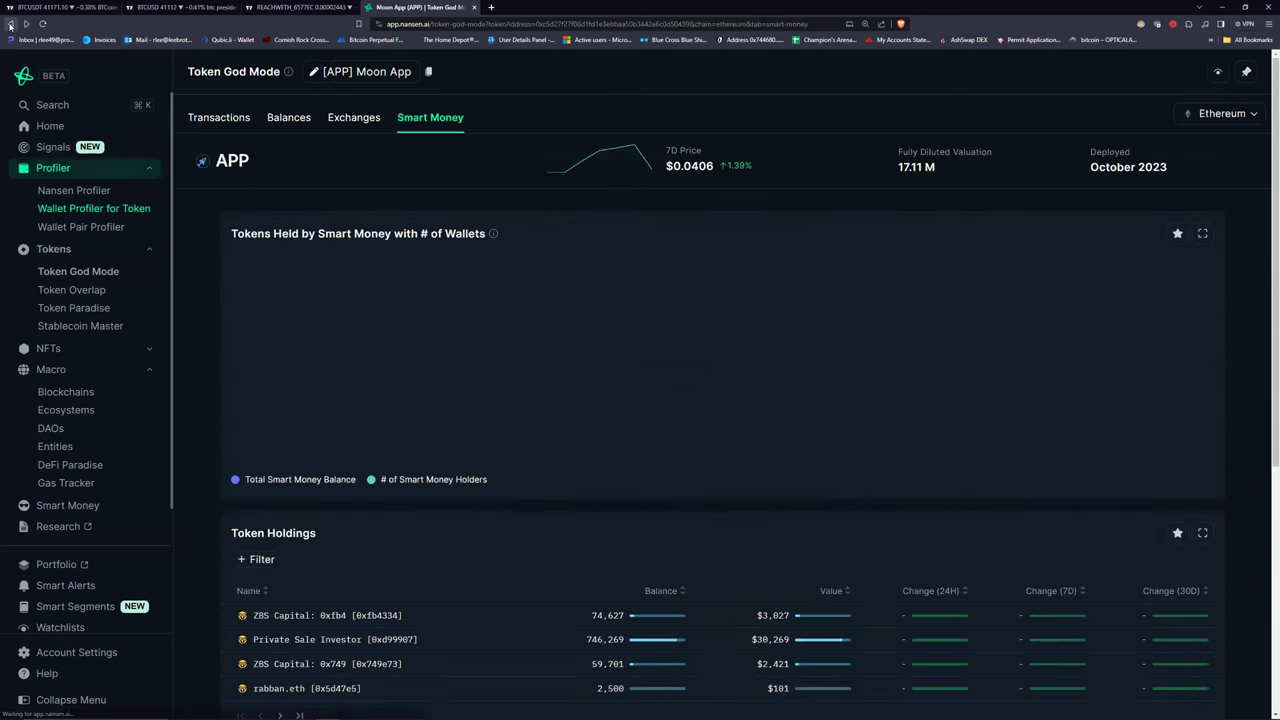
{"action": "left_click", "coordinate": [10, 24]}
{"action": "left_click", "coordinate": [10, 24]}
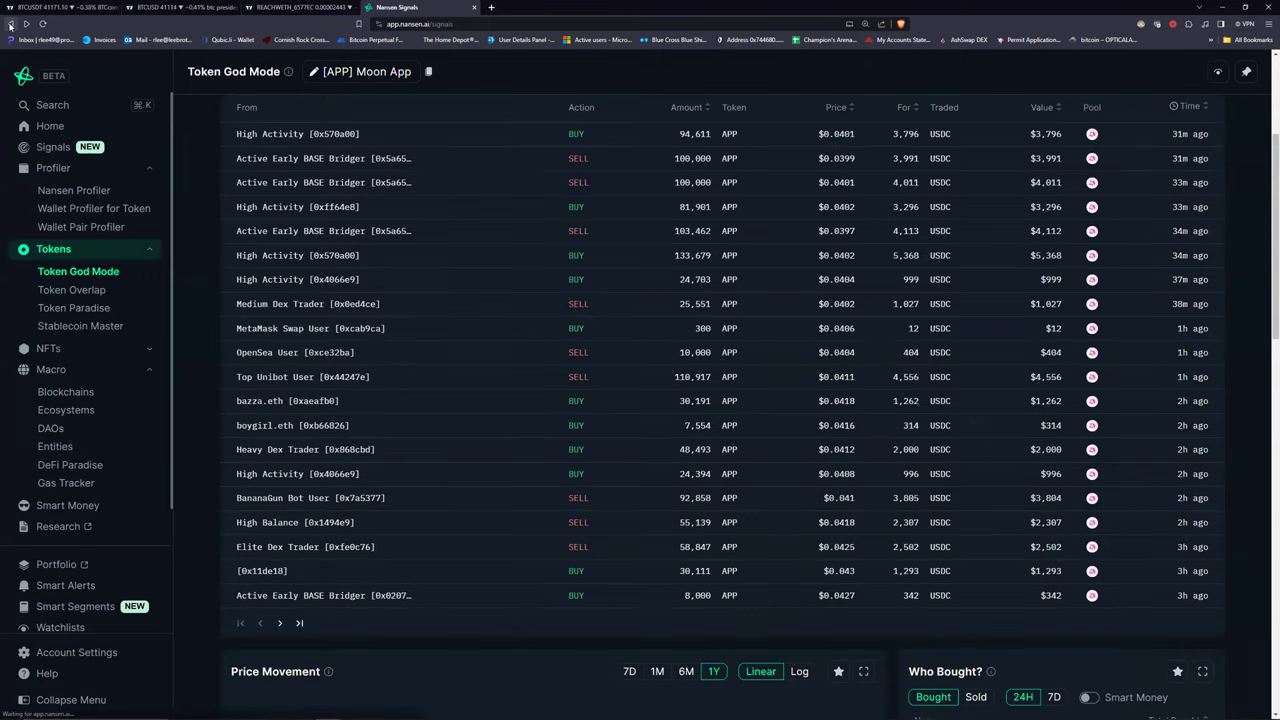
{"action": "left_click", "coordinate": [10, 24]}
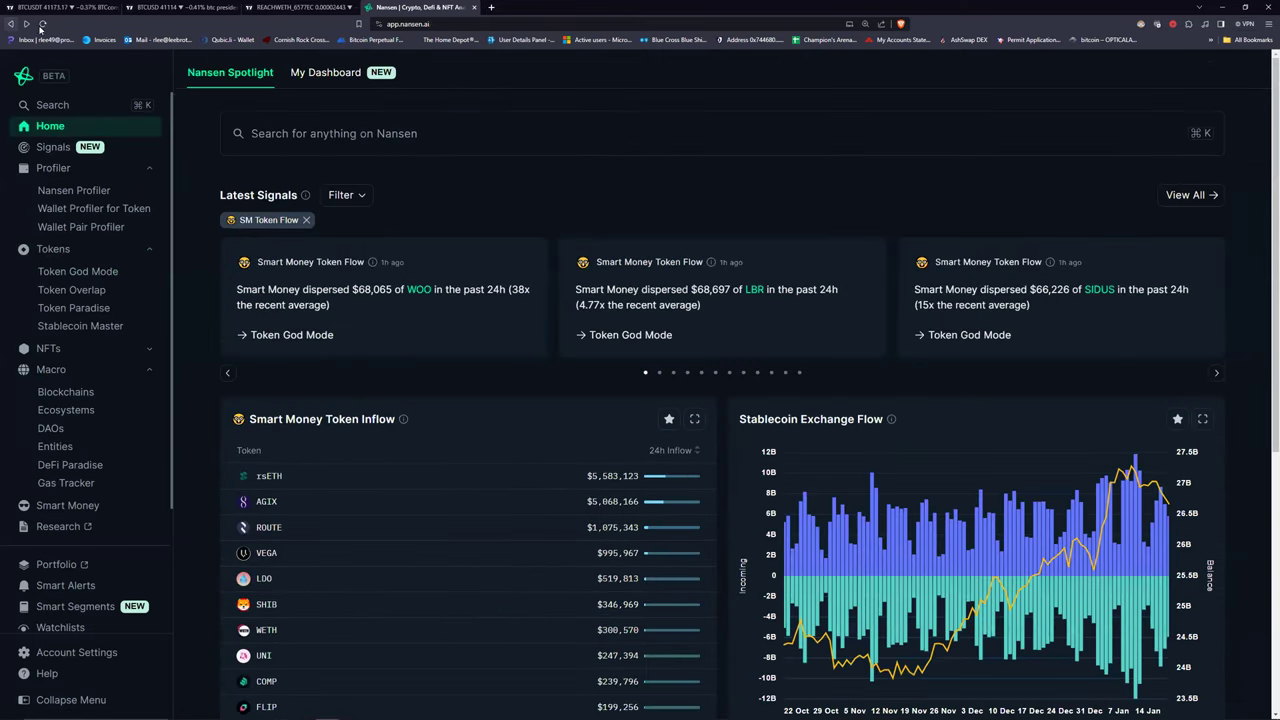
{"action": "left_click", "coordinate": [1181, 206]}
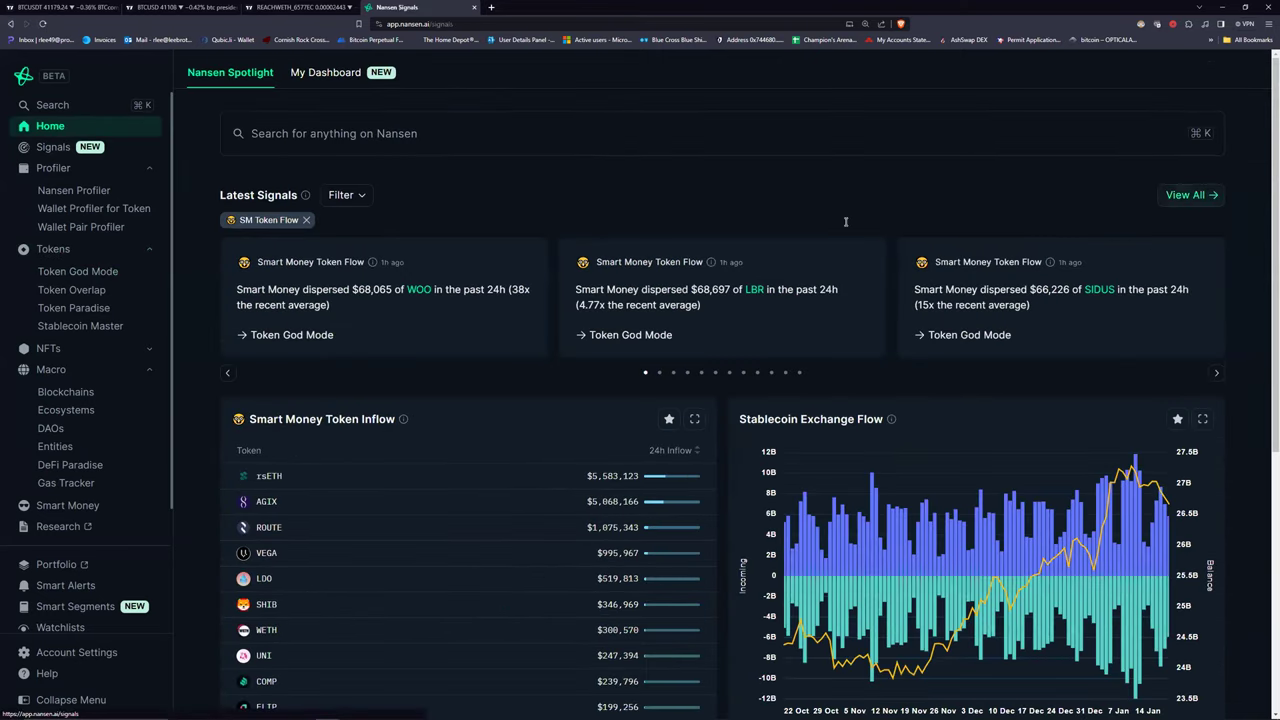
{"action": "scroll", "coordinate": [305, 213], "scroll_direction": "down", "scroll_amount": 7}
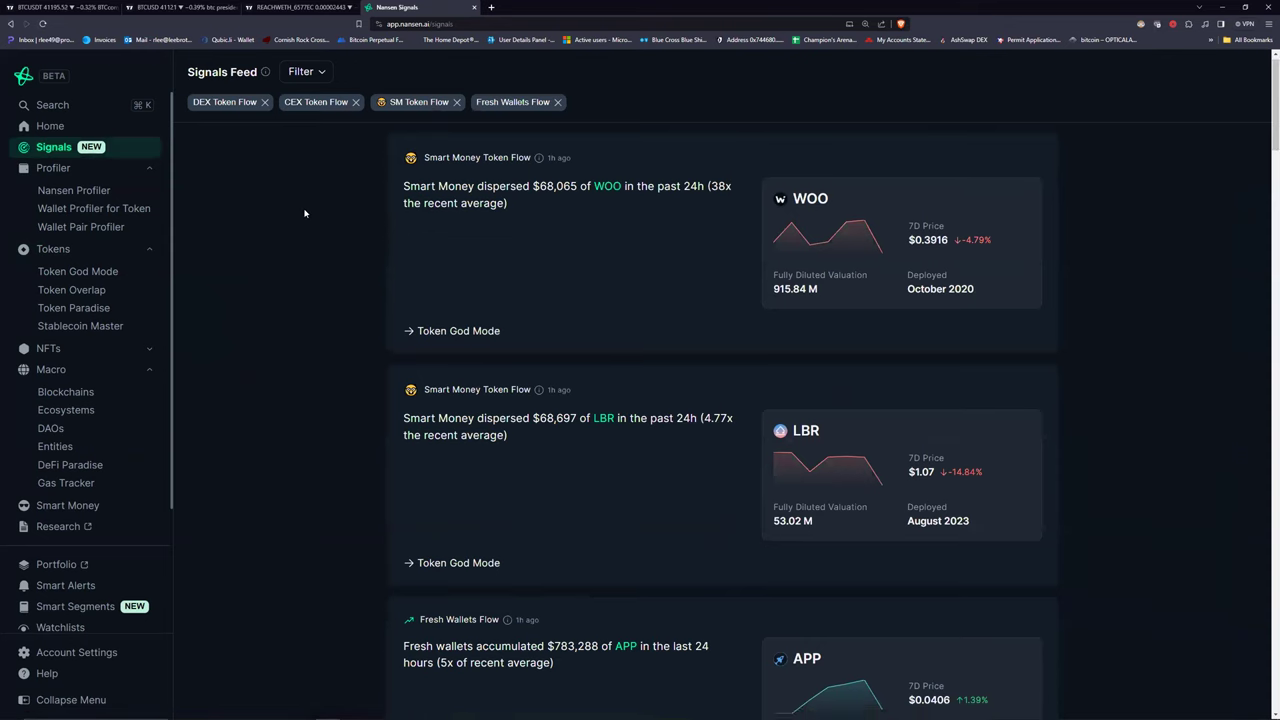
{"action": "scroll", "coordinate": [305, 213], "scroll_direction": "down", "scroll_amount": 1}
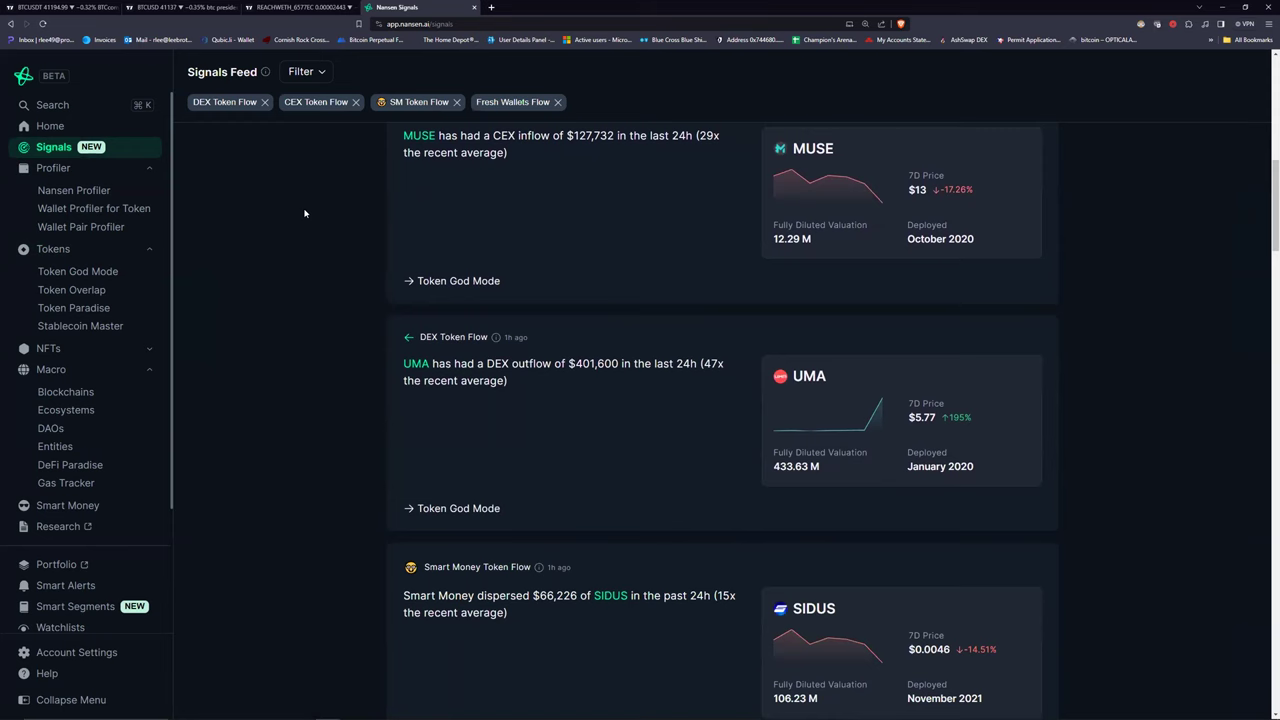
{"action": "scroll", "coordinate": [305, 213], "scroll_direction": "down", "scroll_amount": 2}
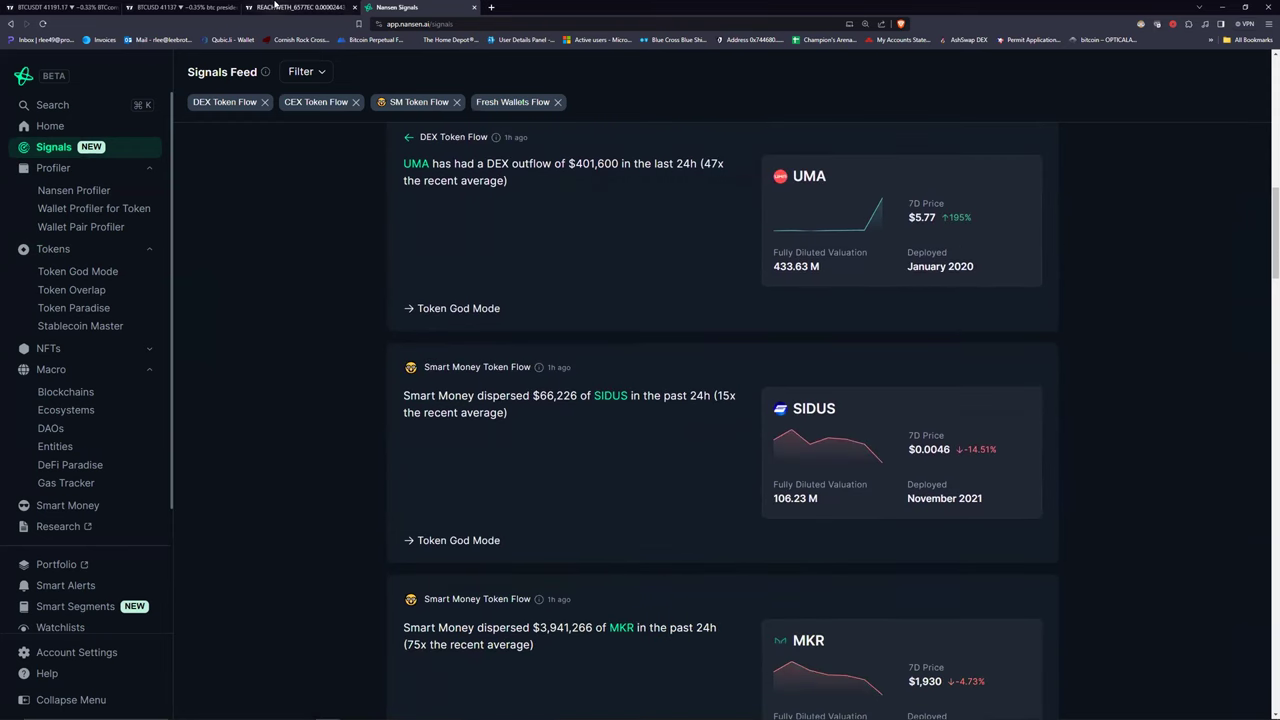
Switch to the TradingView chart and load Moon App / USDT (APPUSDT) from MEXC.
{"action": "left_click", "coordinate": [300, 7]}
{"action": "left_click", "coordinate": [72, 62]}
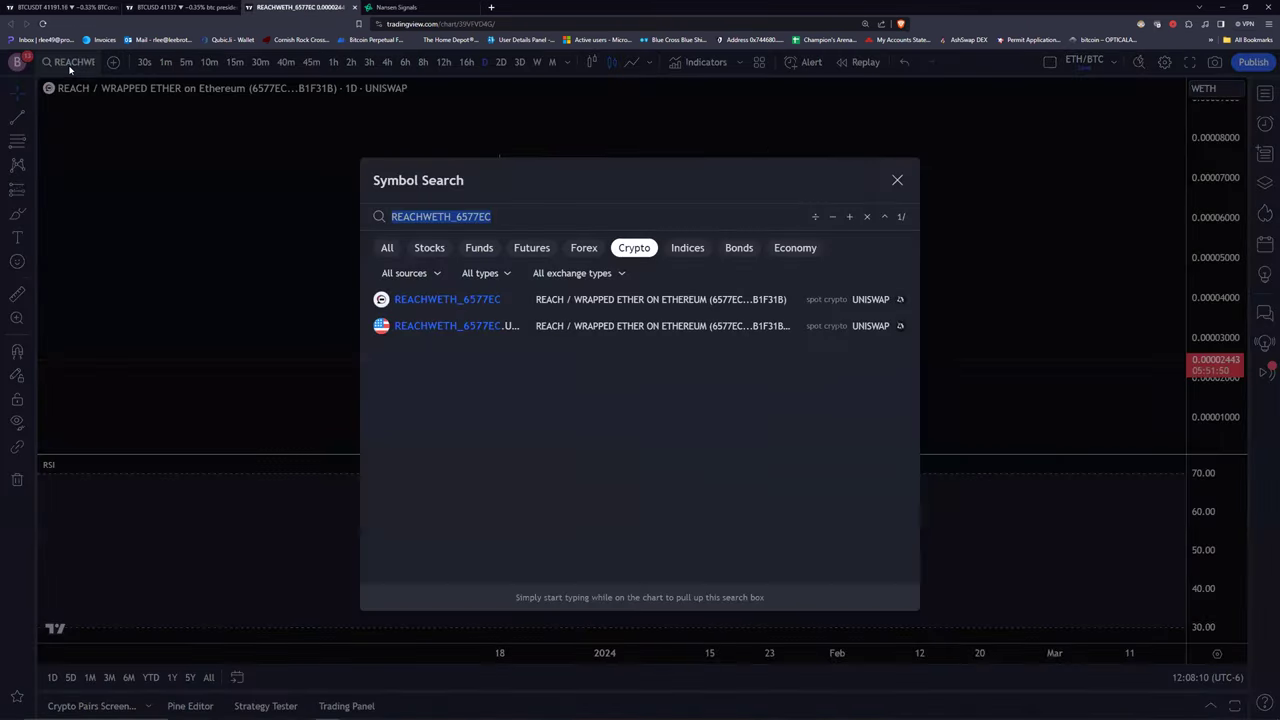
{"action": "type", "text": "APP"}
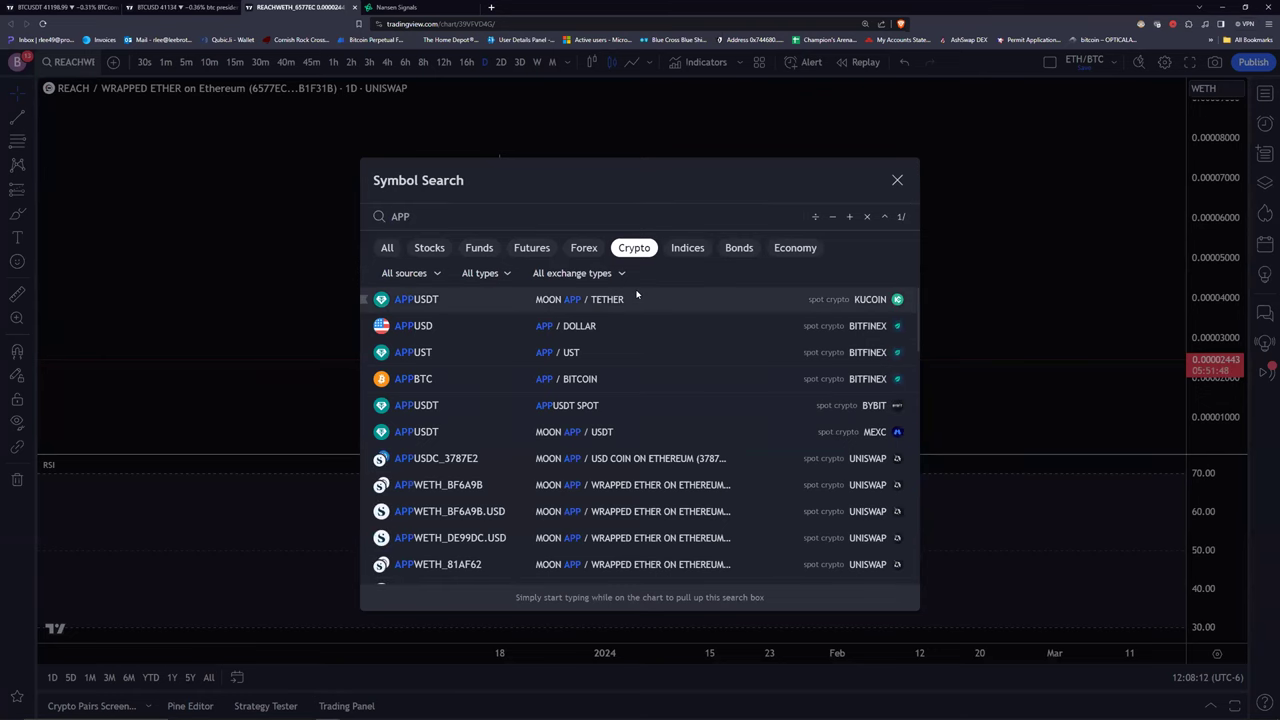
{"action": "left_click", "coordinate": [626, 434]}
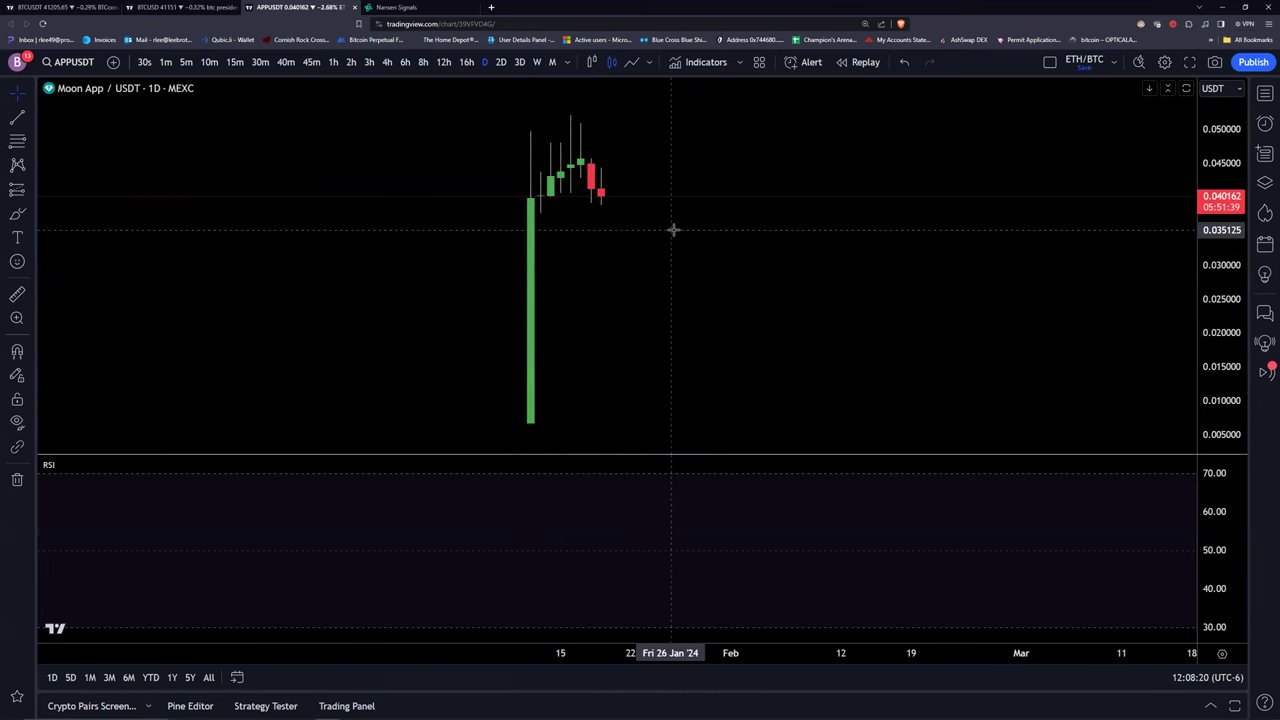
Load the MUBI / USDT chart from MEXC and fit its price history in view.
{"action": "left_click", "coordinate": [74, 58]}
{"action": "type", "text": "MUBI"}
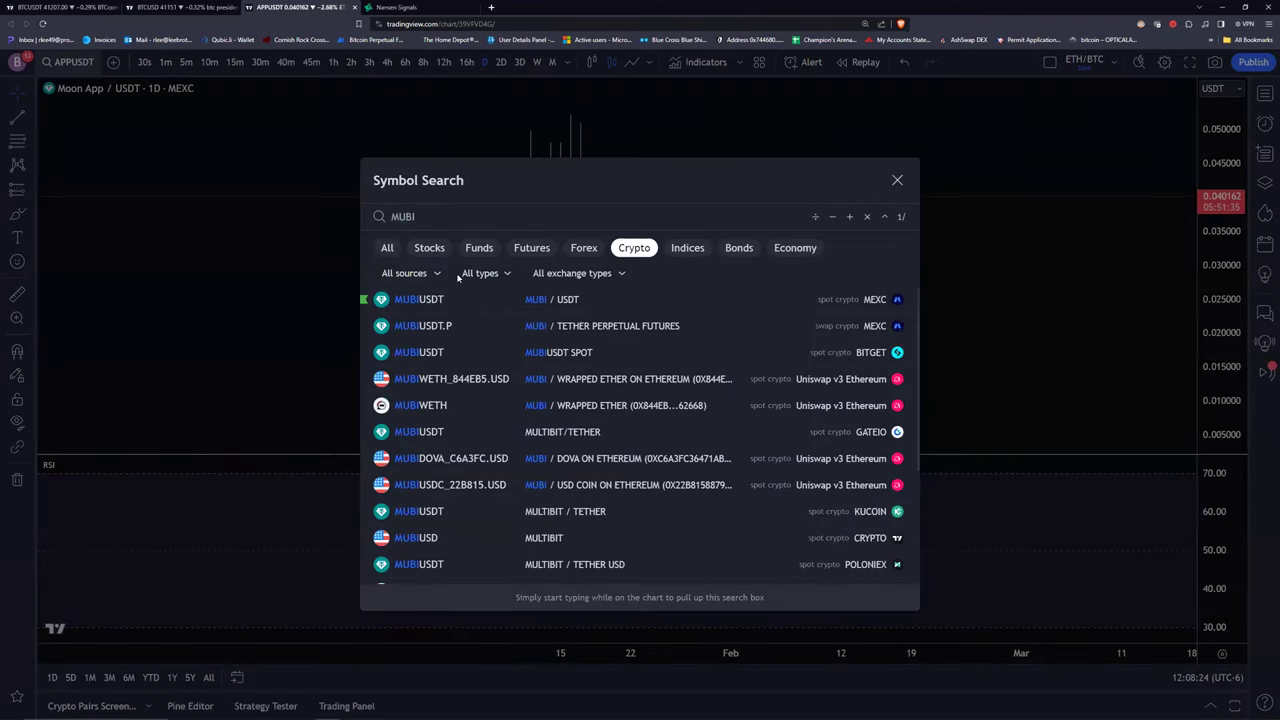
{"action": "left_click", "coordinate": [600, 300]}
{"action": "scroll", "coordinate": [603, 377], "scroll_direction": "down", "scroll_amount": 5}
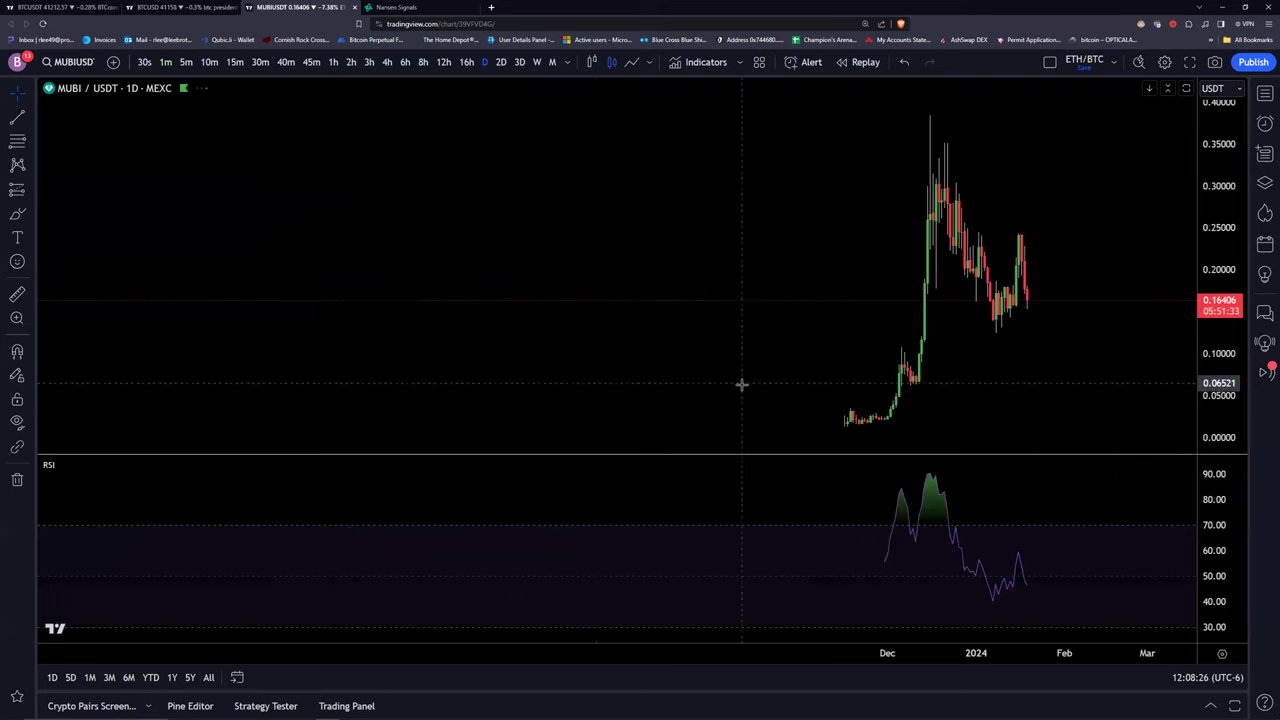
Set the MUBI chart to the 4-hour timeframe with a logarithmic price scale.
{"action": "left_click", "coordinate": [388, 62]}
{"action": "scroll", "coordinate": [703, 300], "scroll_direction": "down", "scroll_amount": 5}
{"action": "right_click", "coordinate": [1215, 358]}
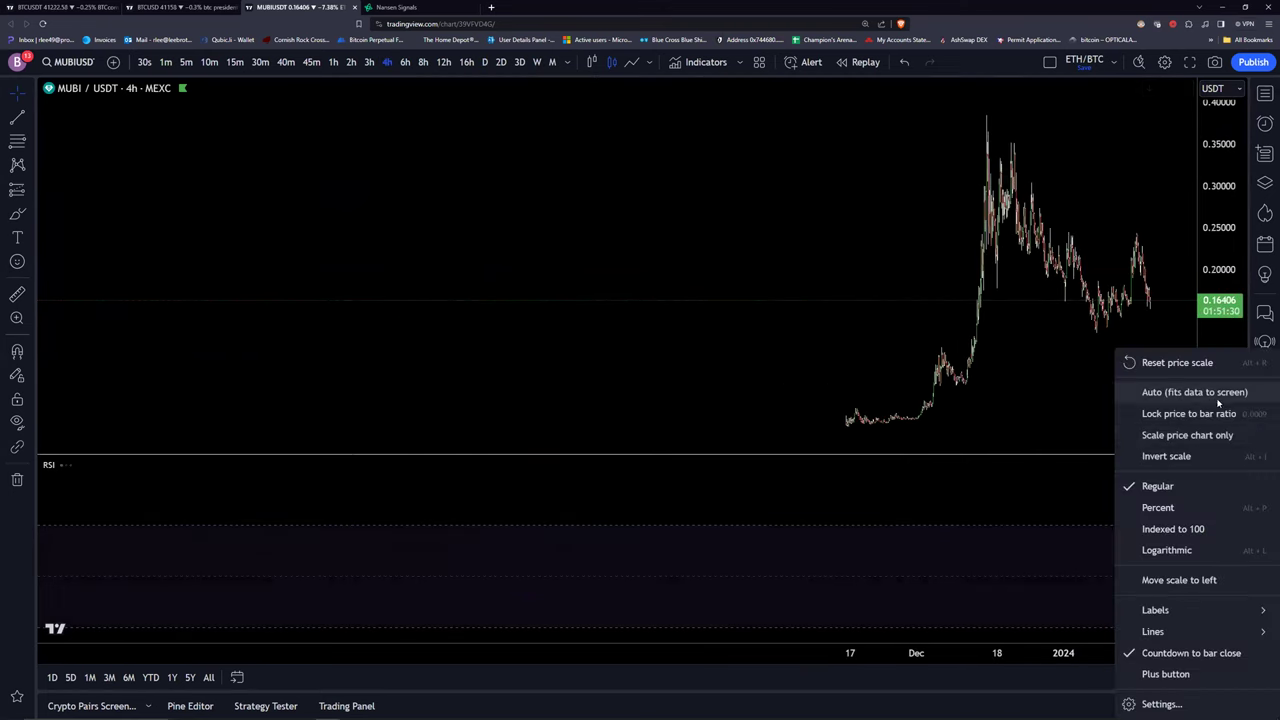
{"action": "left_click", "coordinate": [1167, 550]}
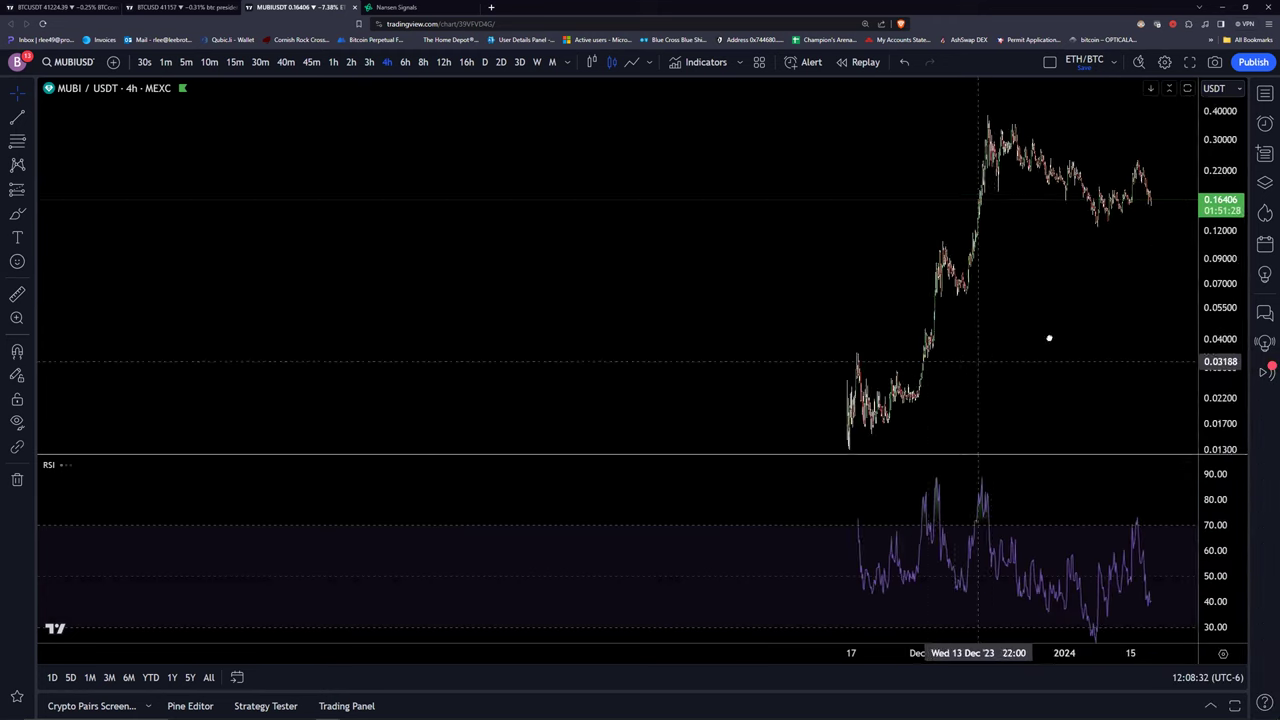
Draw a descending trend line on the MUBI chart from the 18 Nov high at 0.03513 to 0.02601 on 29 Nov.
{"action": "scroll", "coordinate": [891, 429], "scroll_direction": "up", "scroll_amount": 10}
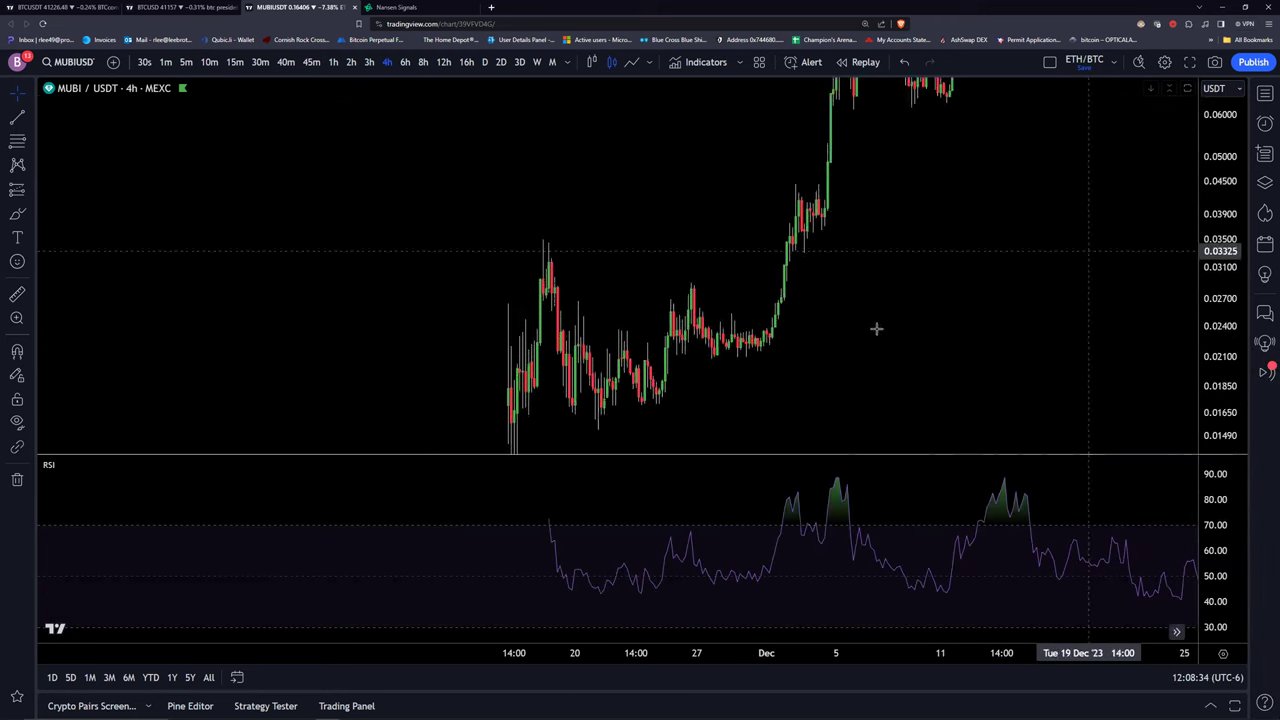
{"action": "scroll", "coordinate": [876, 328], "scroll_direction": "up", "scroll_amount": 5}
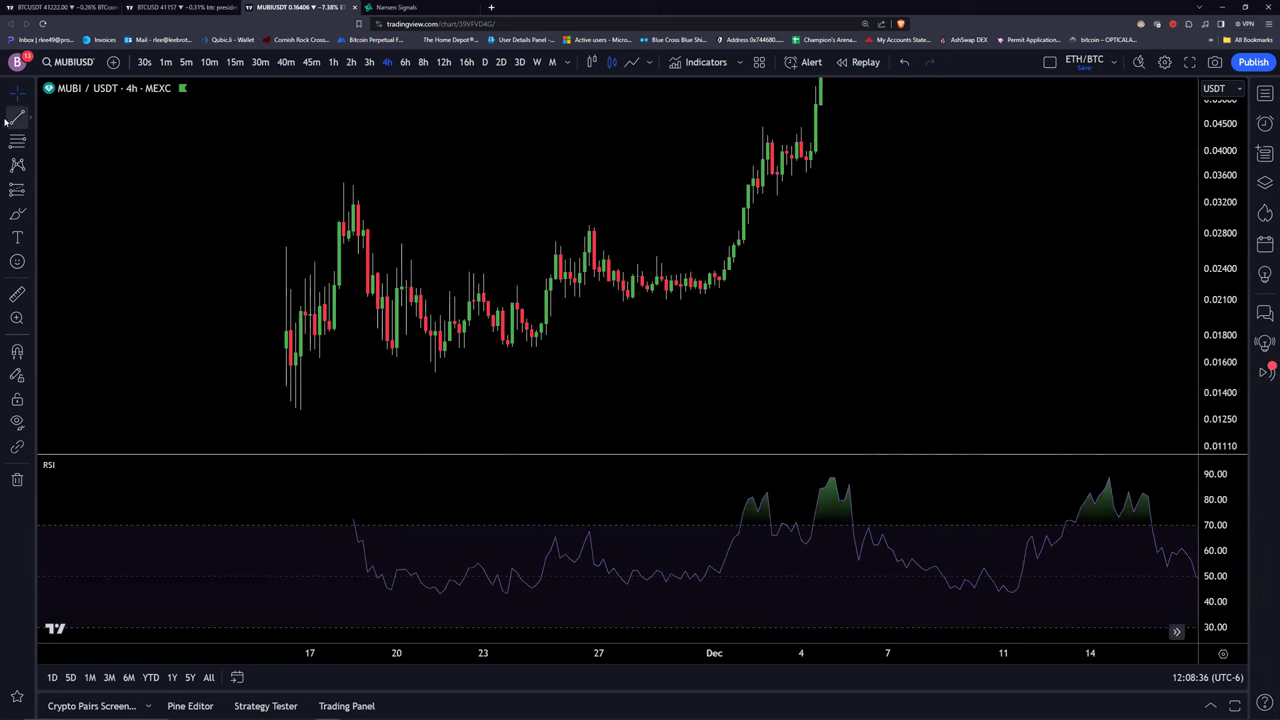
{"action": "scroll", "coordinate": [914, 166], "scroll_direction": "left", "scroll_amount": 5}
{"action": "scroll", "coordinate": [910, 165], "scroll_direction": "left", "scroll_amount": 2}
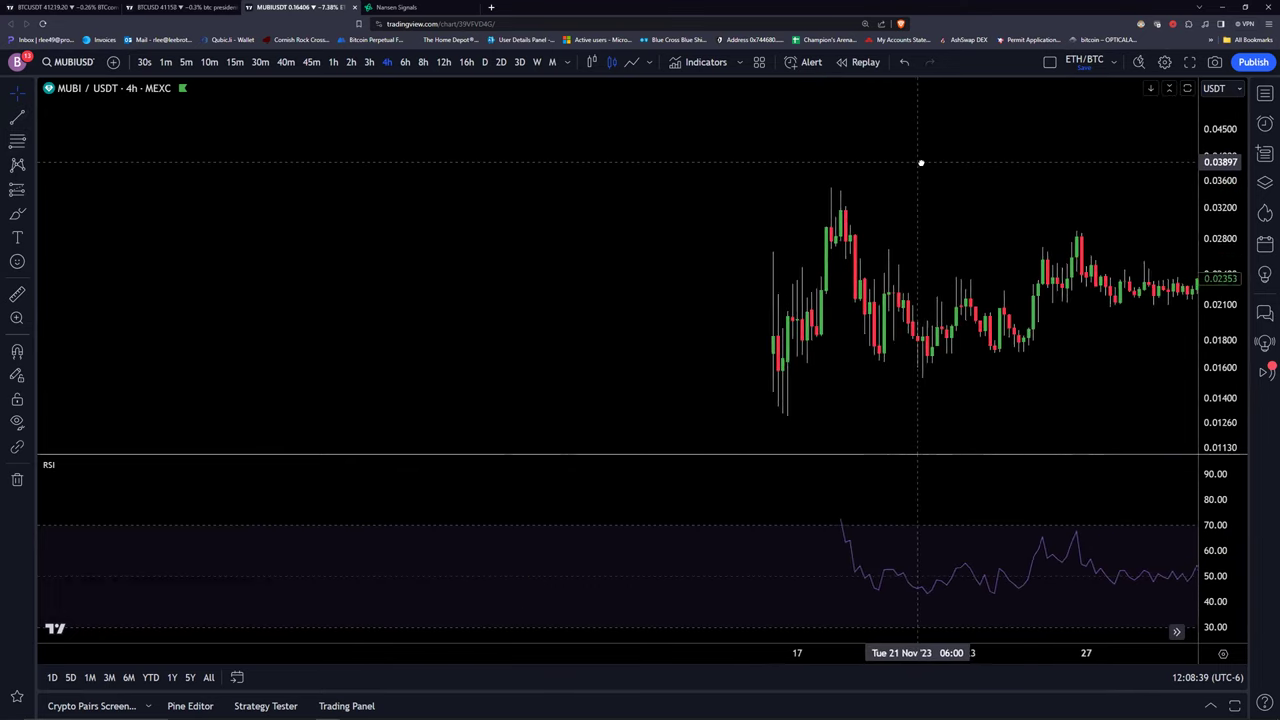
{"action": "left_click", "coordinate": [16, 118]}
{"action": "left_click", "coordinate": [837, 188]}
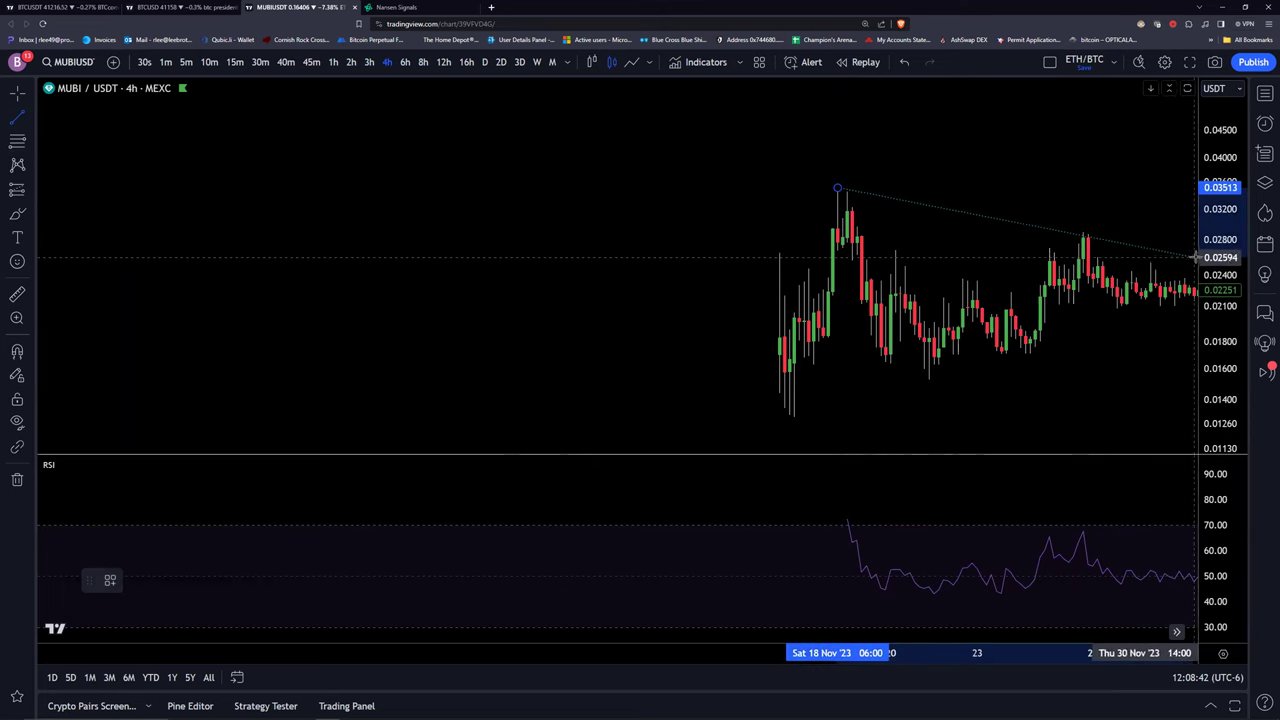
{"action": "left_click", "coordinate": [1176, 257]}
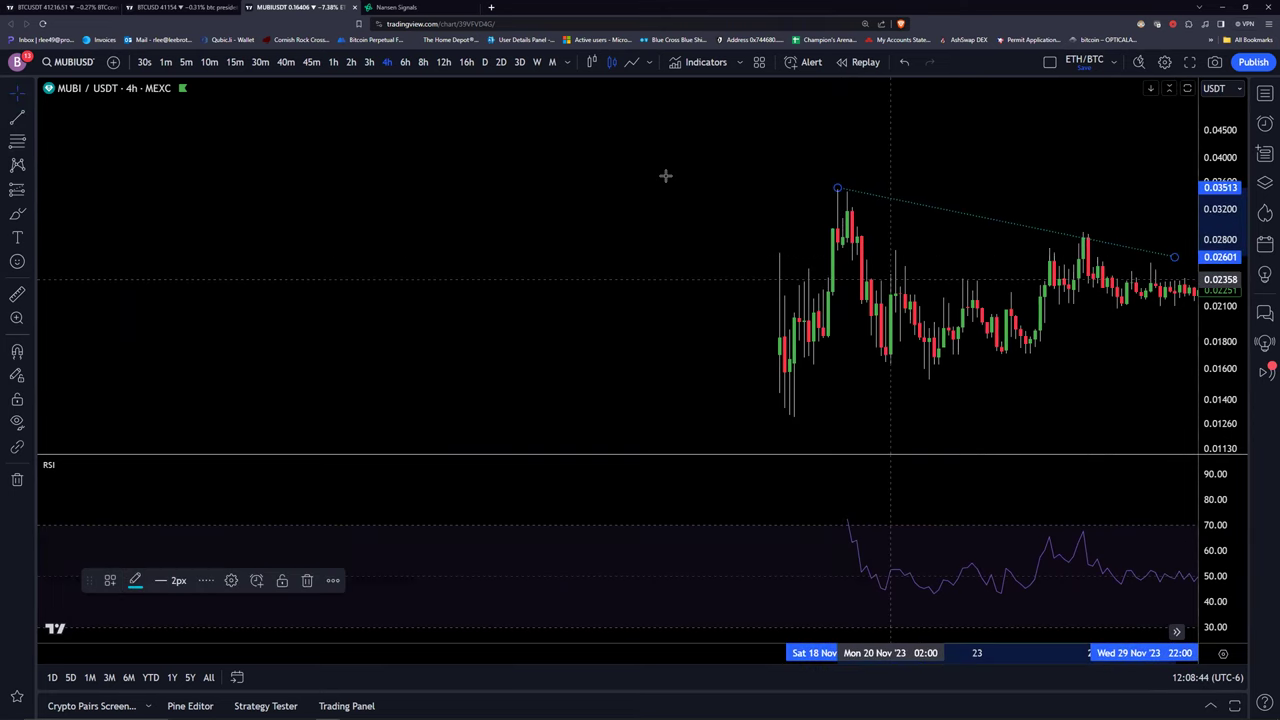
Draw a rising trend line under the lows from 0.01302 on 16 Nov to 0.02017 on 29 Nov.
{"action": "left_click", "coordinate": [16, 118]}
{"action": "left_click", "coordinate": [789, 415]}
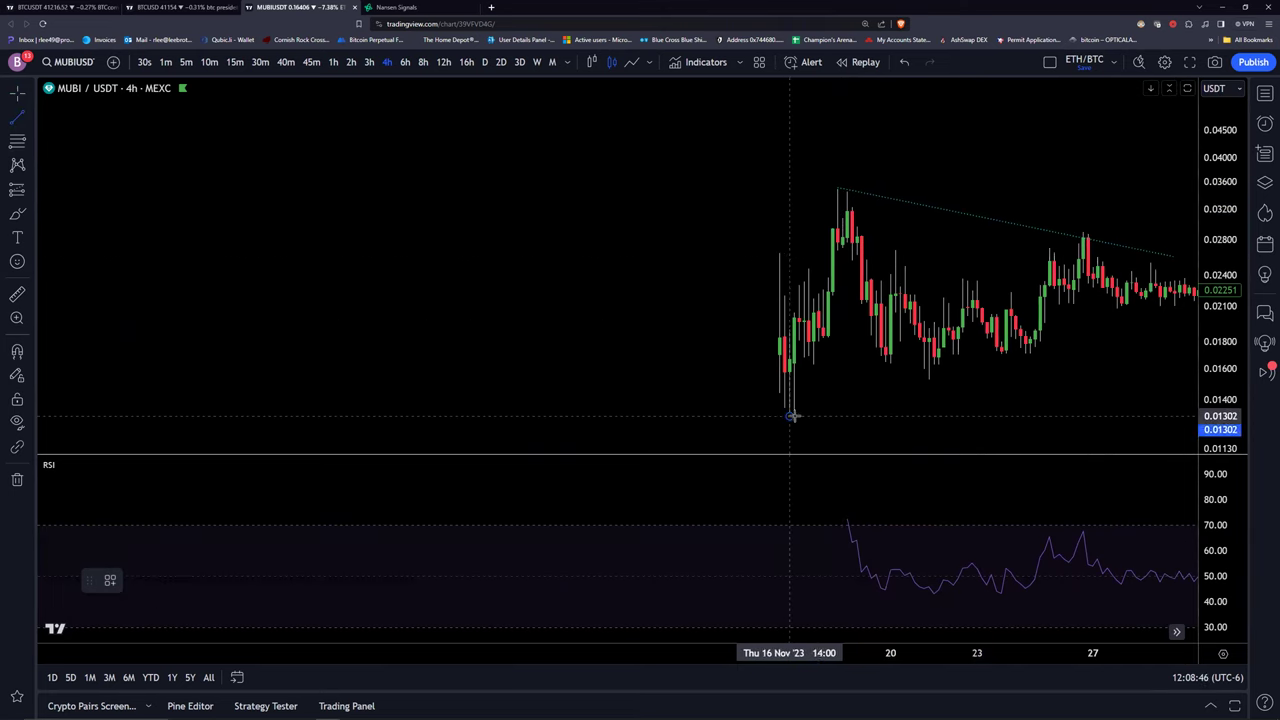
{"action": "left_click", "coordinate": [1172, 315]}
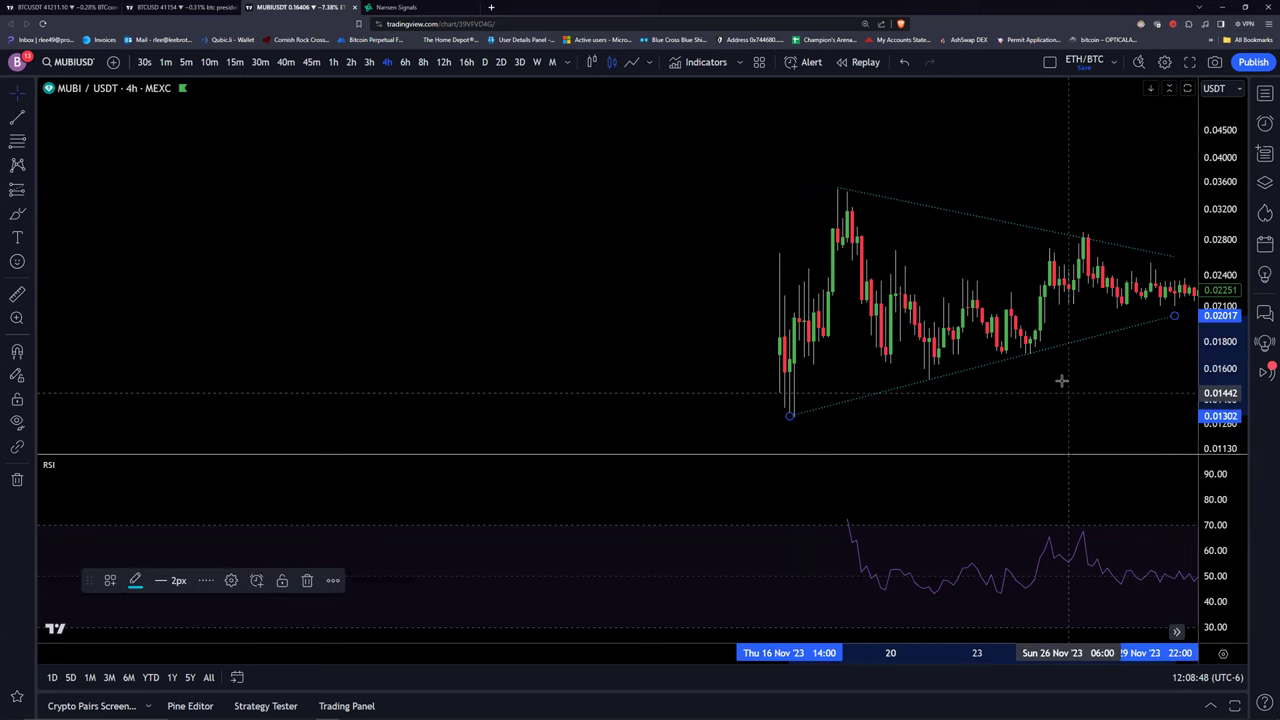
Extend both trend lines to a converging apex near 1 Dec, with the upper line ending at about 0.02238.
{"action": "left_click_drag", "start_coordinate": [1097, 408], "coordinate": [806, 266]}
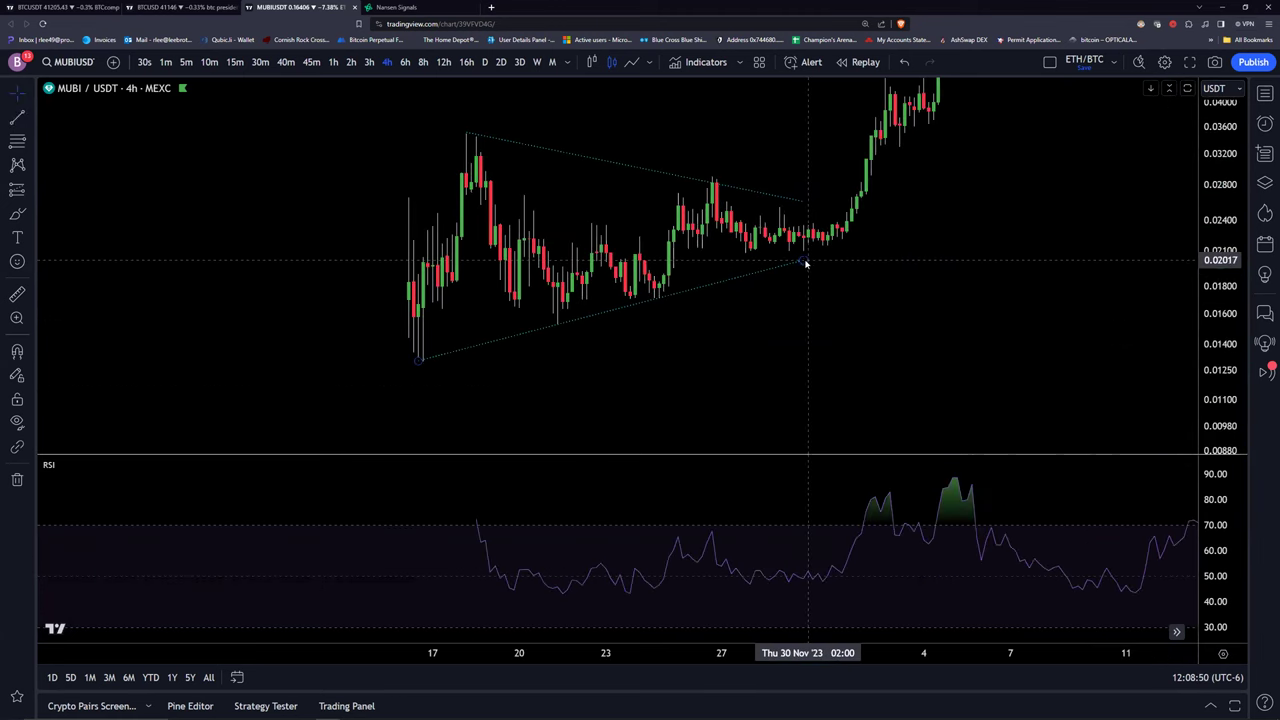
{"action": "left_click", "coordinate": [866, 242]}
{"action": "left_click_drag", "start_coordinate": [893, 345], "coordinate": [862, 380]}
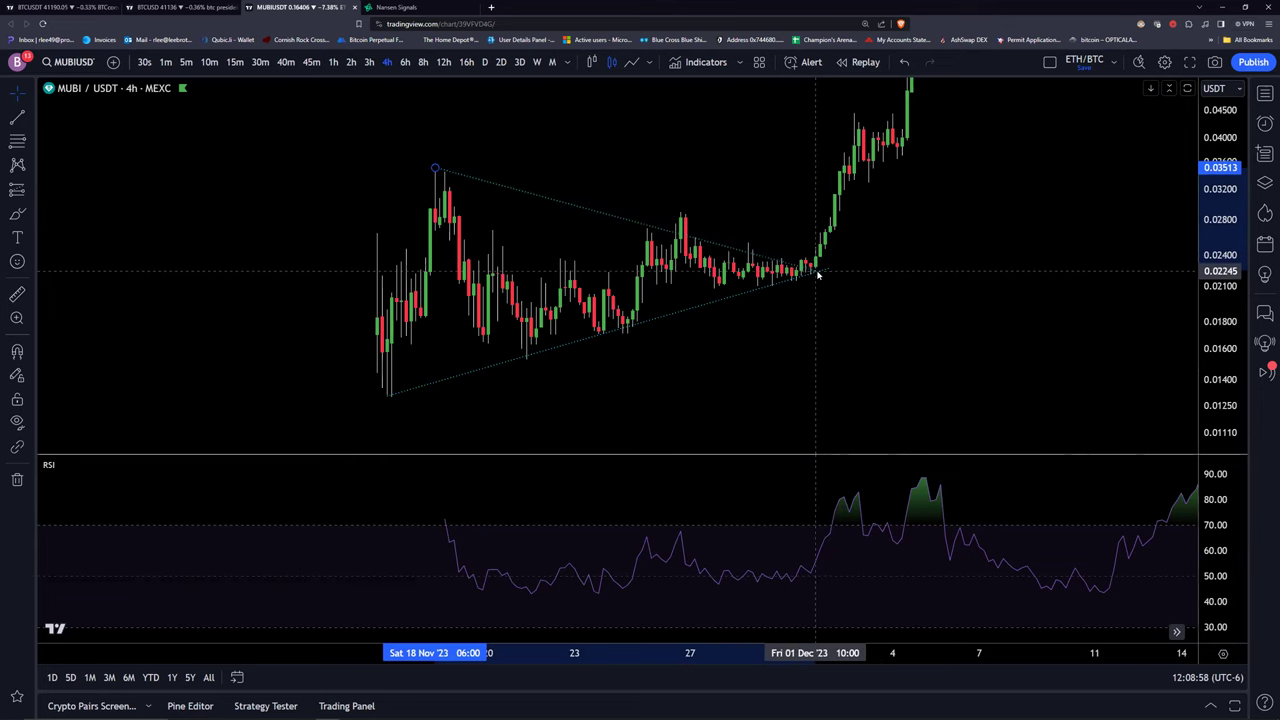
{"action": "left_click", "coordinate": [812, 270]}
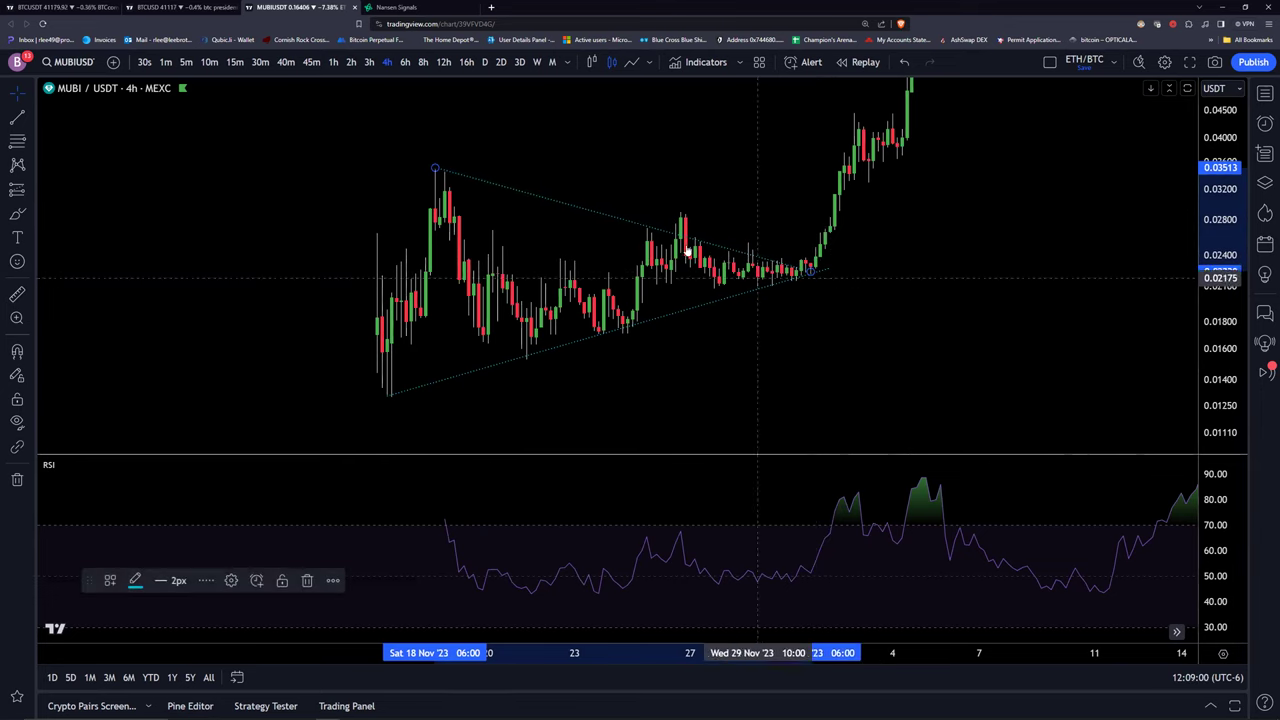
{"action": "left_click_drag", "start_coordinate": [810, 272], "coordinate": [806, 272]}
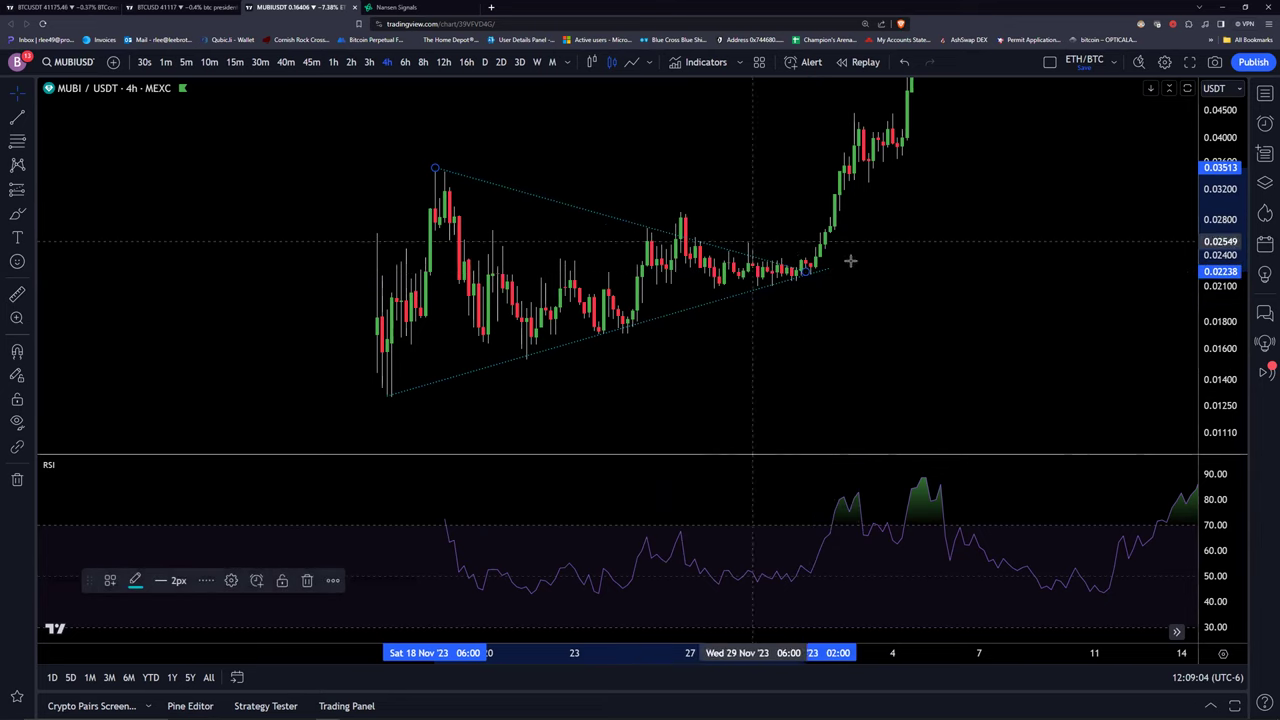
{"action": "left_click", "coordinate": [811, 286]}
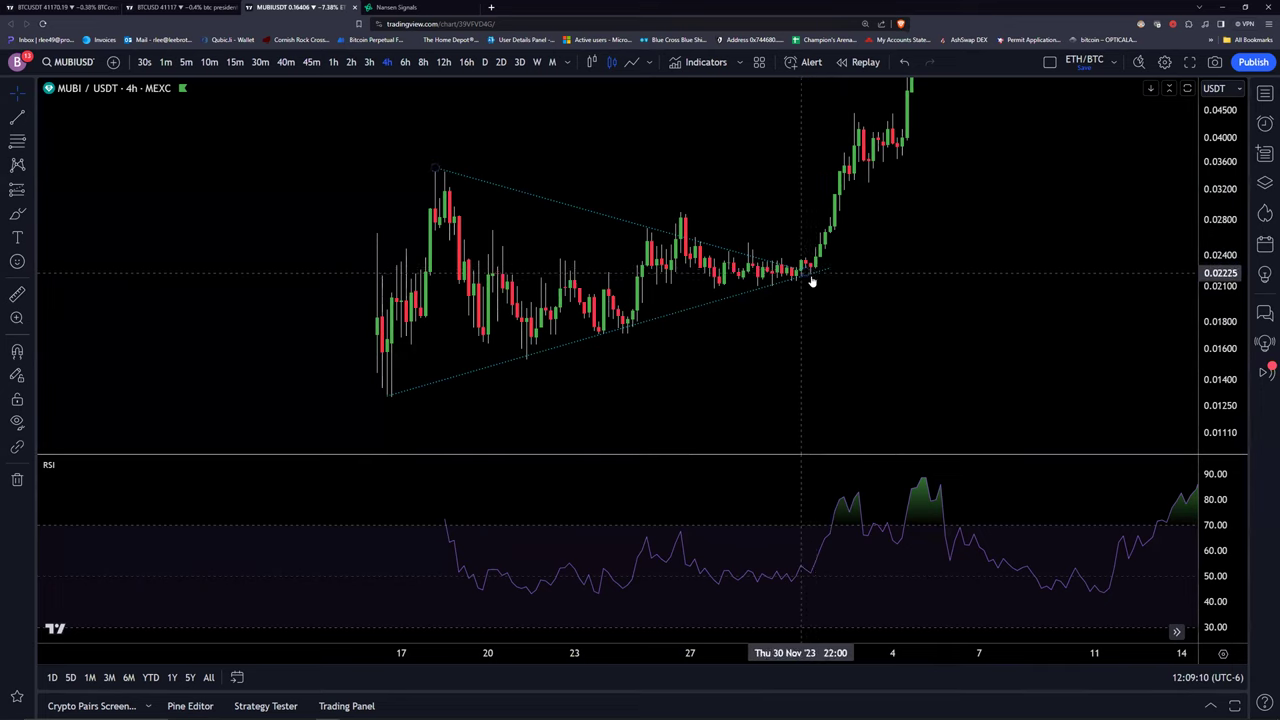
Measure MUBI's price range from the triangle breakout at 0.02264 on 1 Dec up to the December highs, and review the full price history.
{"action": "scroll", "coordinate": [959, 237], "scroll_direction": "right", "scroll_amount": 6}
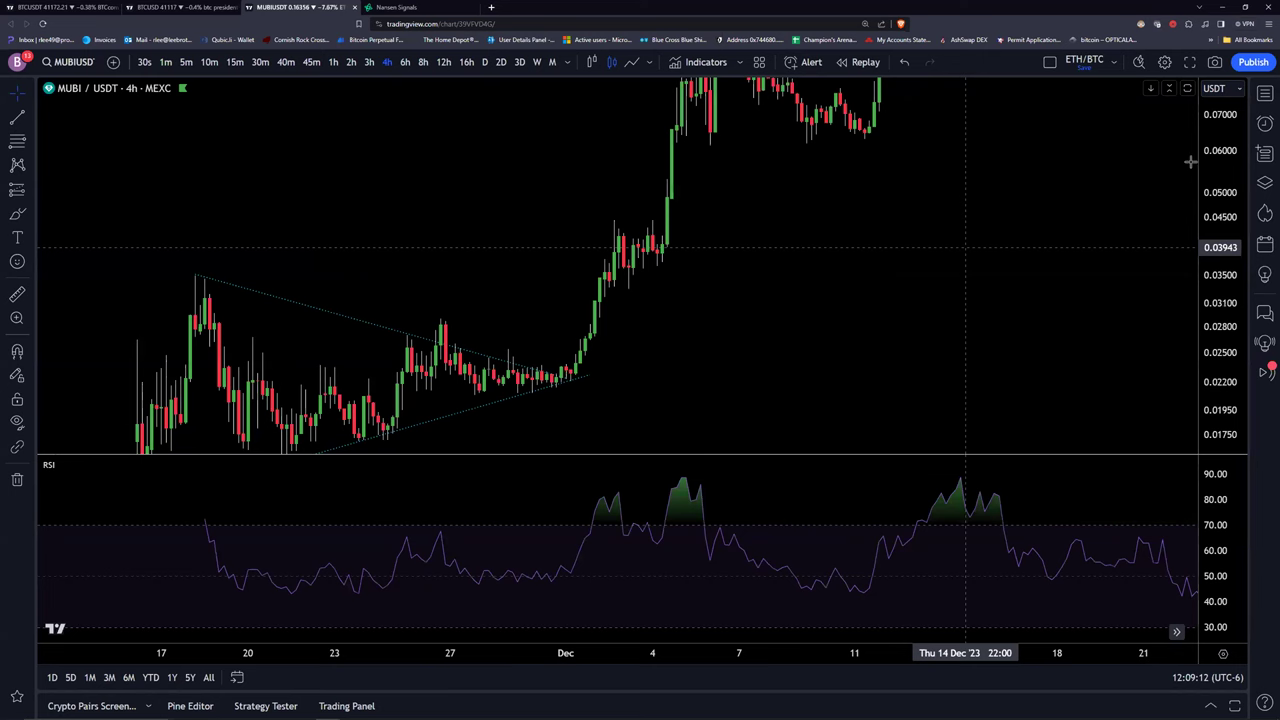
{"action": "scroll", "coordinate": [750, 302], "scroll_direction": "down", "scroll_amount": 5}
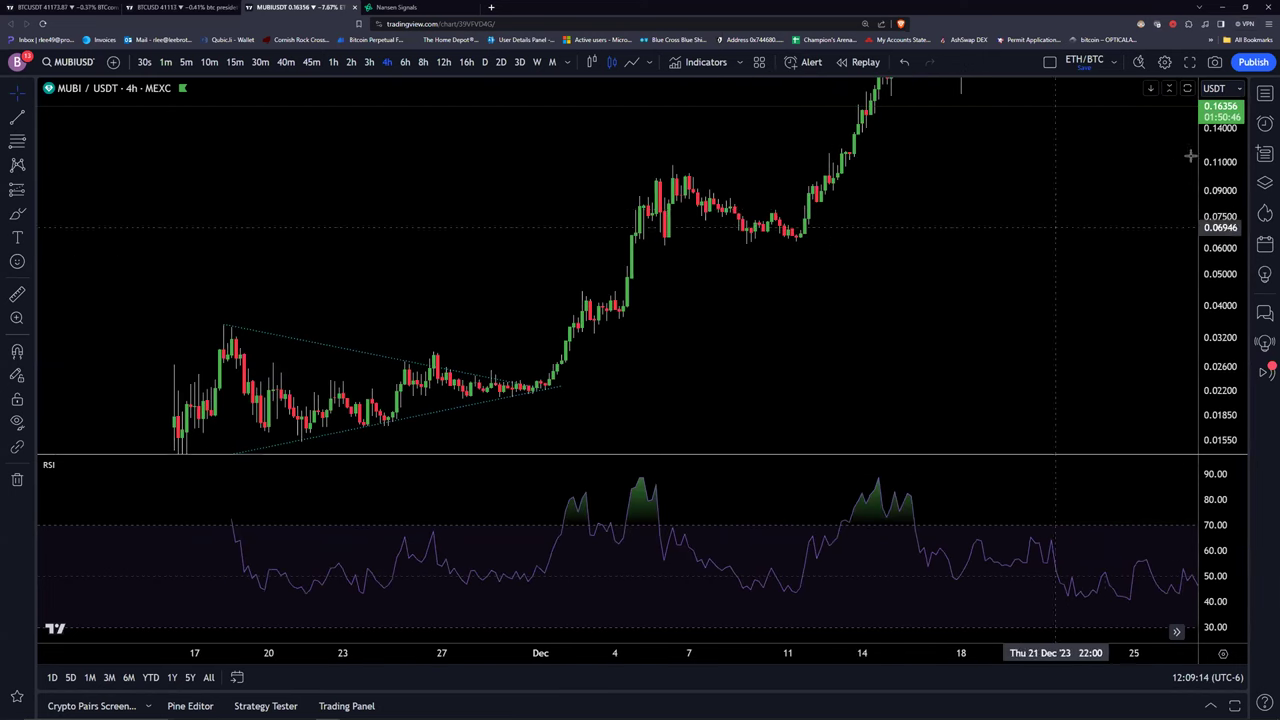
{"action": "scroll", "coordinate": [1065, 243], "scroll_direction": "left", "scroll_amount": 2}
{"action": "scroll", "coordinate": [1065, 243], "scroll_direction": "right", "scroll_amount": 3}
{"action": "scroll", "coordinate": [849, 251], "scroll_direction": "right", "scroll_amount": 5}
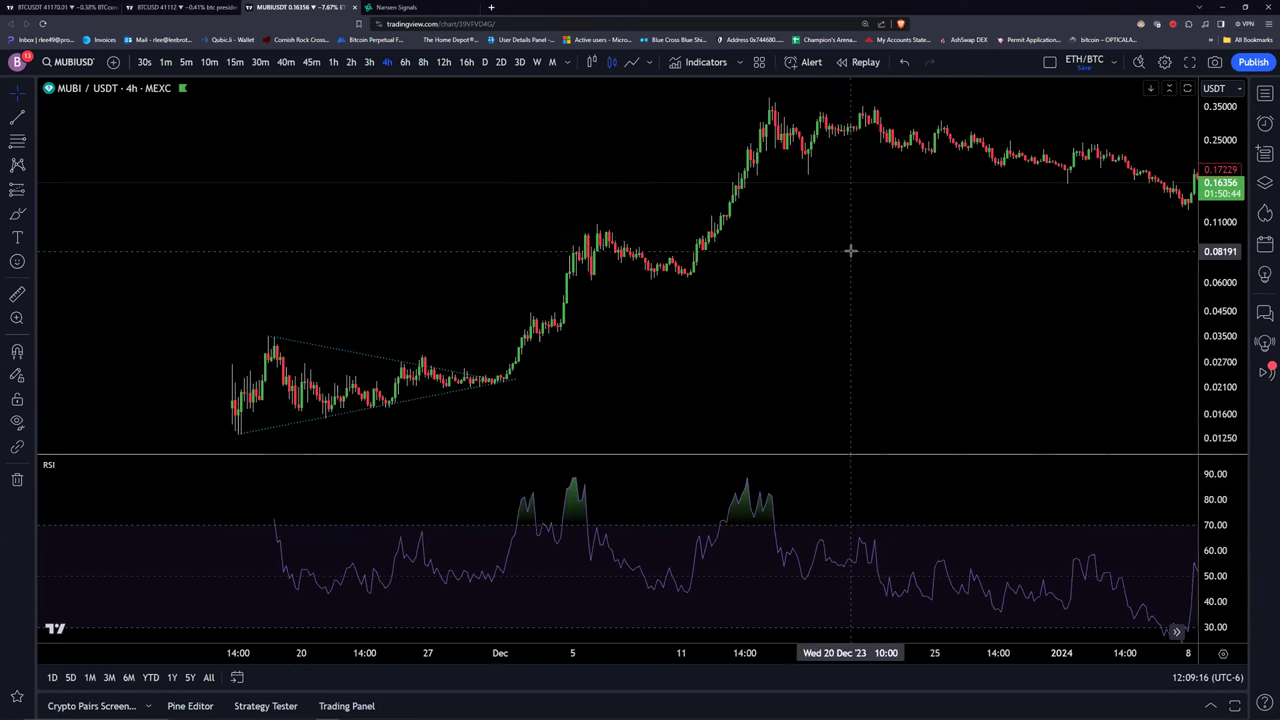
{"action": "left_click", "coordinate": [30, 192]}
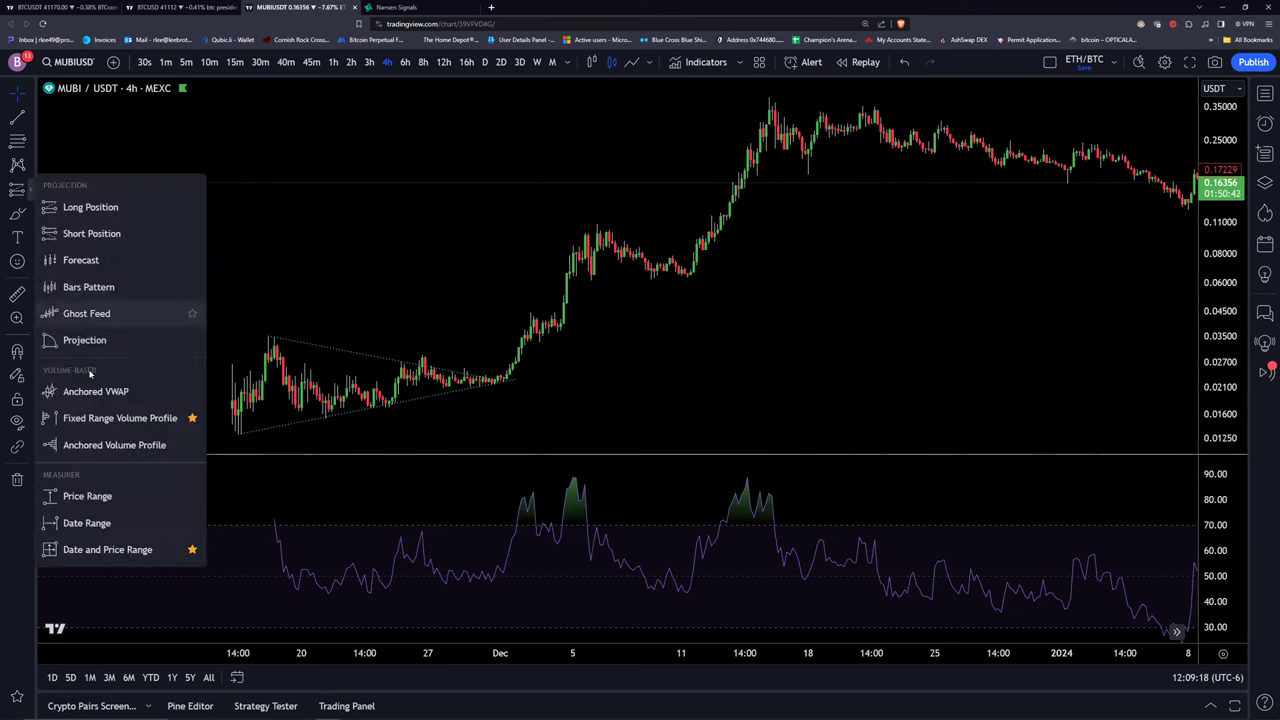
{"action": "left_click", "coordinate": [70, 495]}
{"action": "left_click", "coordinate": [509, 379]}
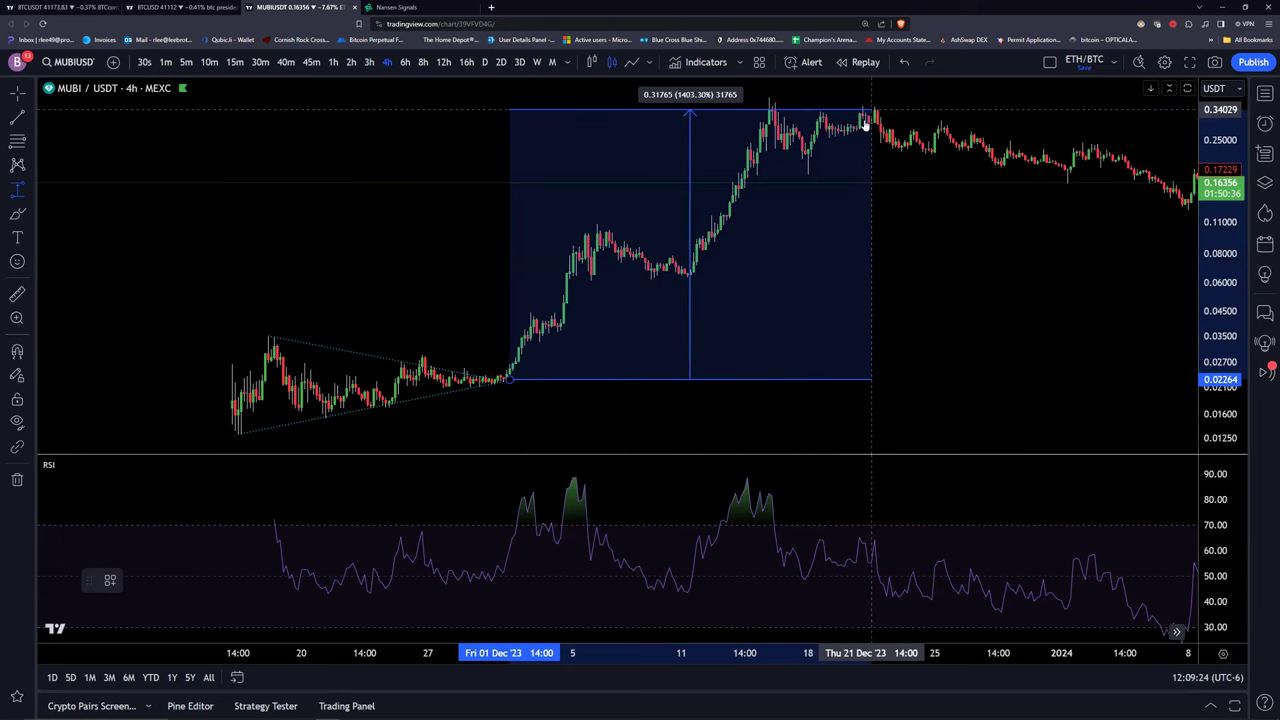
{"action": "key", "text": "Escape"}
{"action": "scroll", "coordinate": [890, 243], "scroll_direction": "down", "scroll_amount": 2}
{"action": "scroll", "coordinate": [912, 246], "scroll_direction": "right", "scroll_amount": 3}
{"action": "scroll", "coordinate": [923, 286], "scroll_direction": "up", "scroll_amount": 1}
{"action": "scroll", "coordinate": [840, 271], "scroll_direction": "down", "scroll_amount": 1}
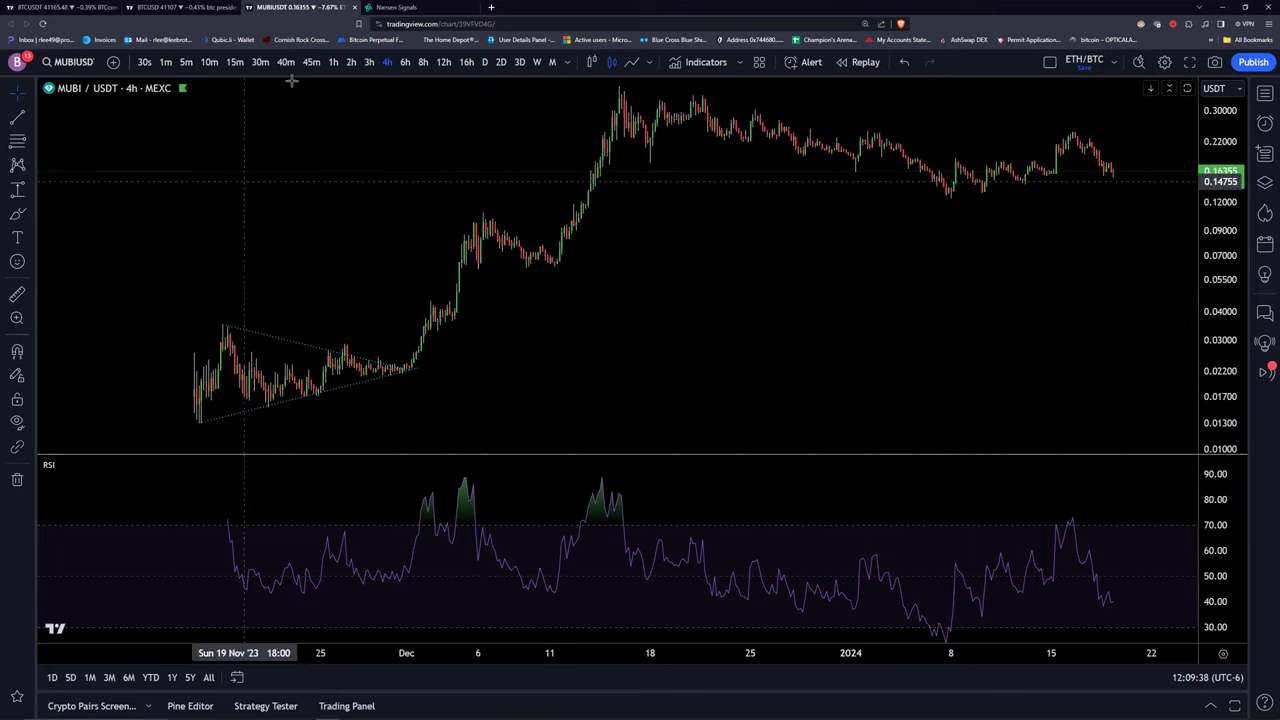
Switch back to the Nansen Signals Feed and read through the token flow signals from UMA down to ROUTE.
{"action": "left_click", "coordinate": [395, 8]}
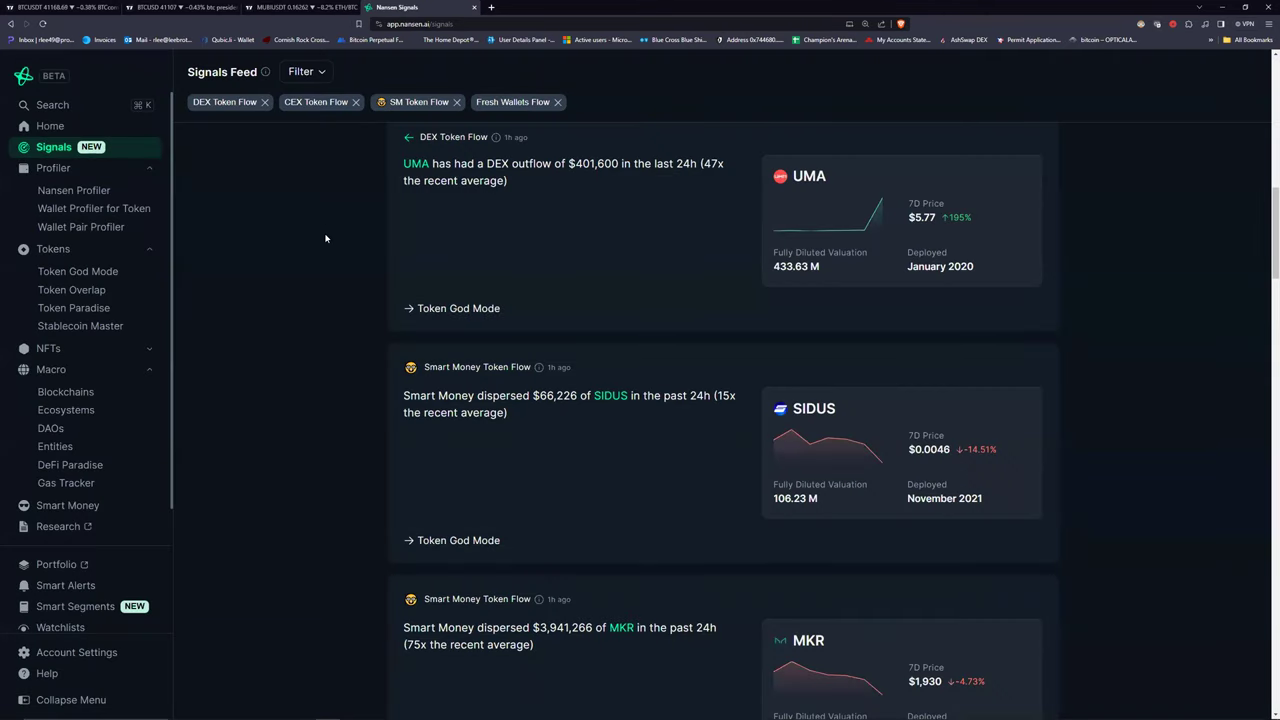
{"action": "scroll", "coordinate": [325, 238], "scroll_direction": "down", "scroll_amount": 1}
{"action": "scroll", "coordinate": [325, 238], "scroll_direction": "down", "scroll_amount": 4}
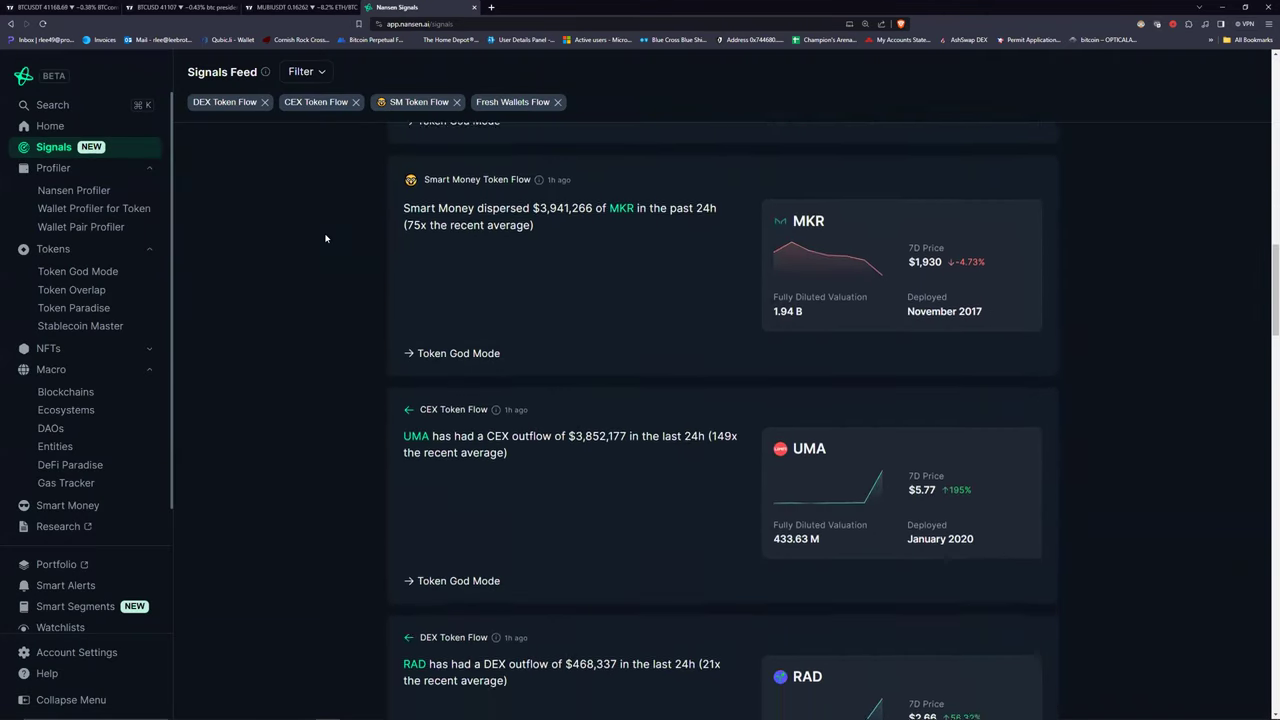
{"action": "scroll", "coordinate": [325, 238], "scroll_direction": "down", "scroll_amount": 5}
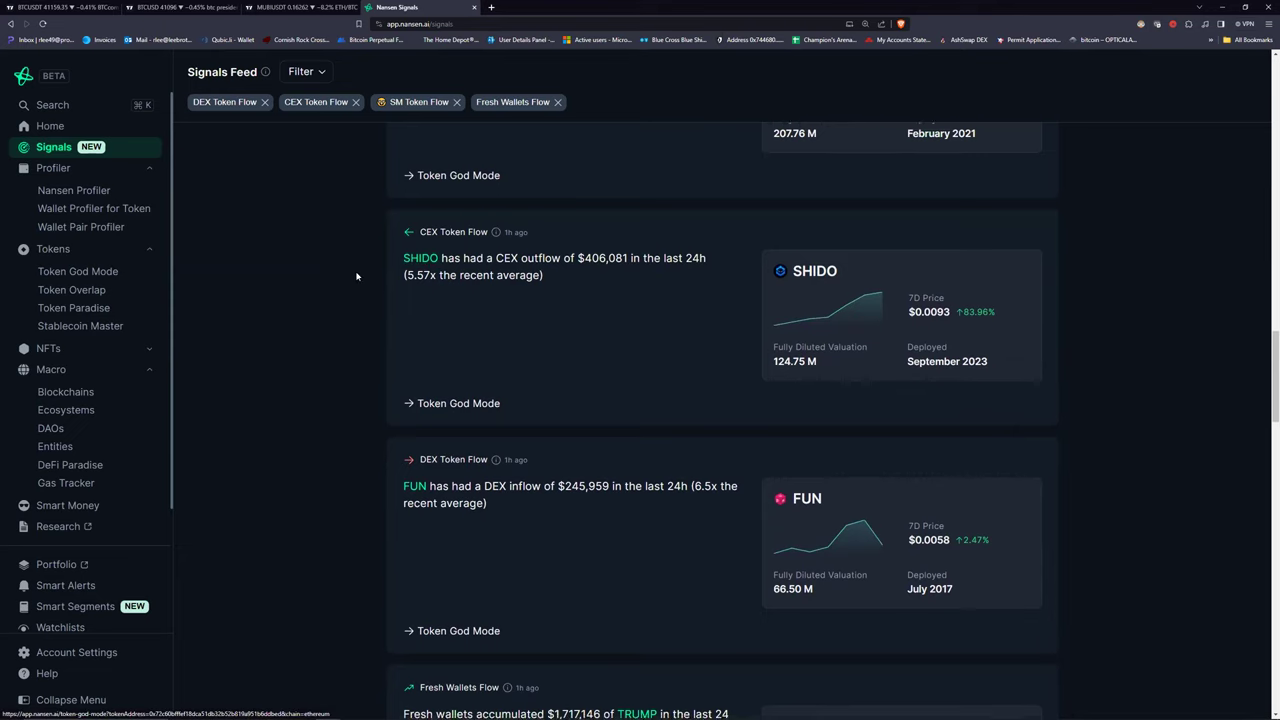
{"action": "scroll", "coordinate": [356, 276], "scroll_direction": "down", "scroll_amount": 2}
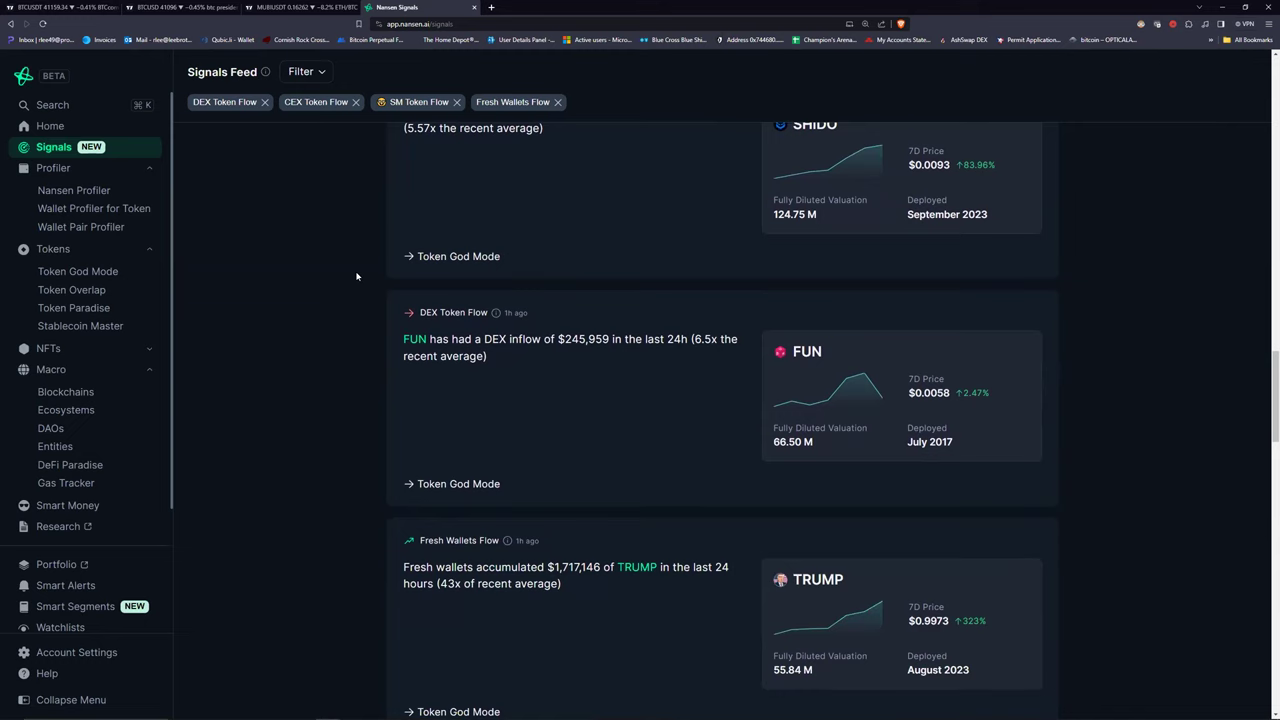
{"action": "scroll", "coordinate": [356, 276], "scroll_direction": "down", "scroll_amount": 1}
{"action": "scroll", "coordinate": [356, 276], "scroll_direction": "down", "scroll_amount": 3}
{"action": "scroll", "coordinate": [629, 333], "scroll_direction": "up", "scroll_amount": 1}
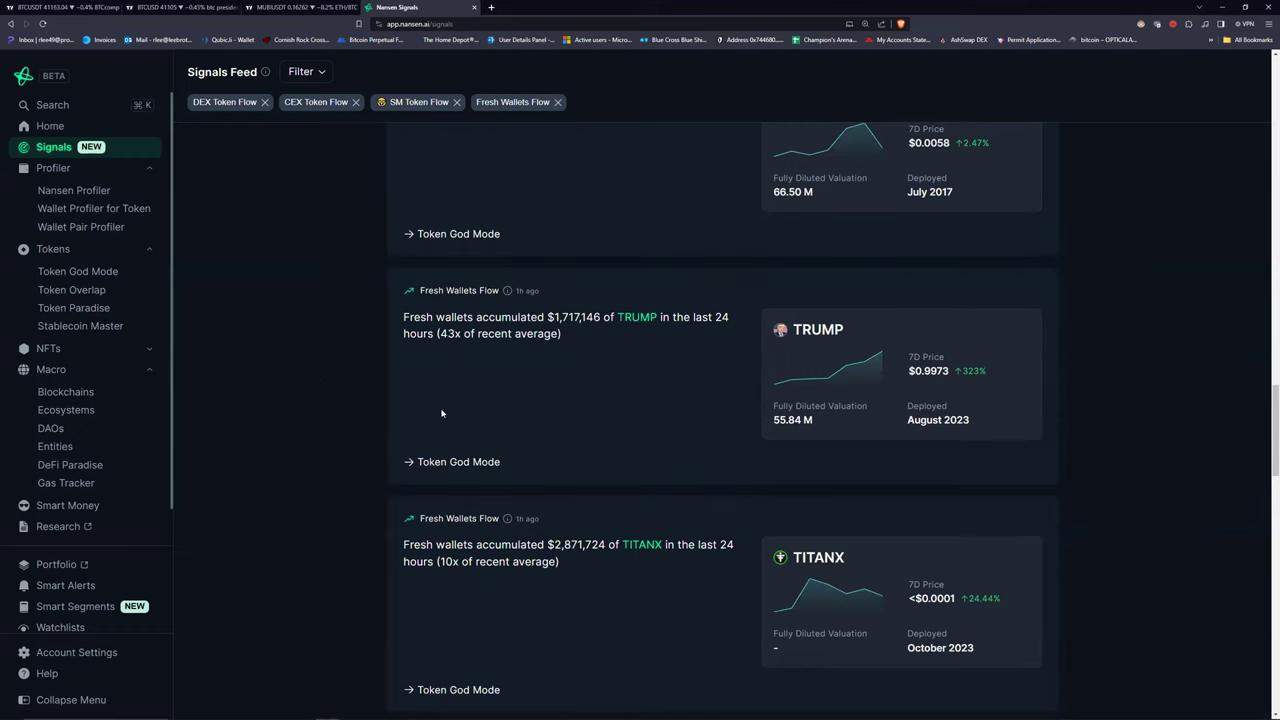
{"action": "scroll", "coordinate": [441, 413], "scroll_direction": "down", "scroll_amount": 1}
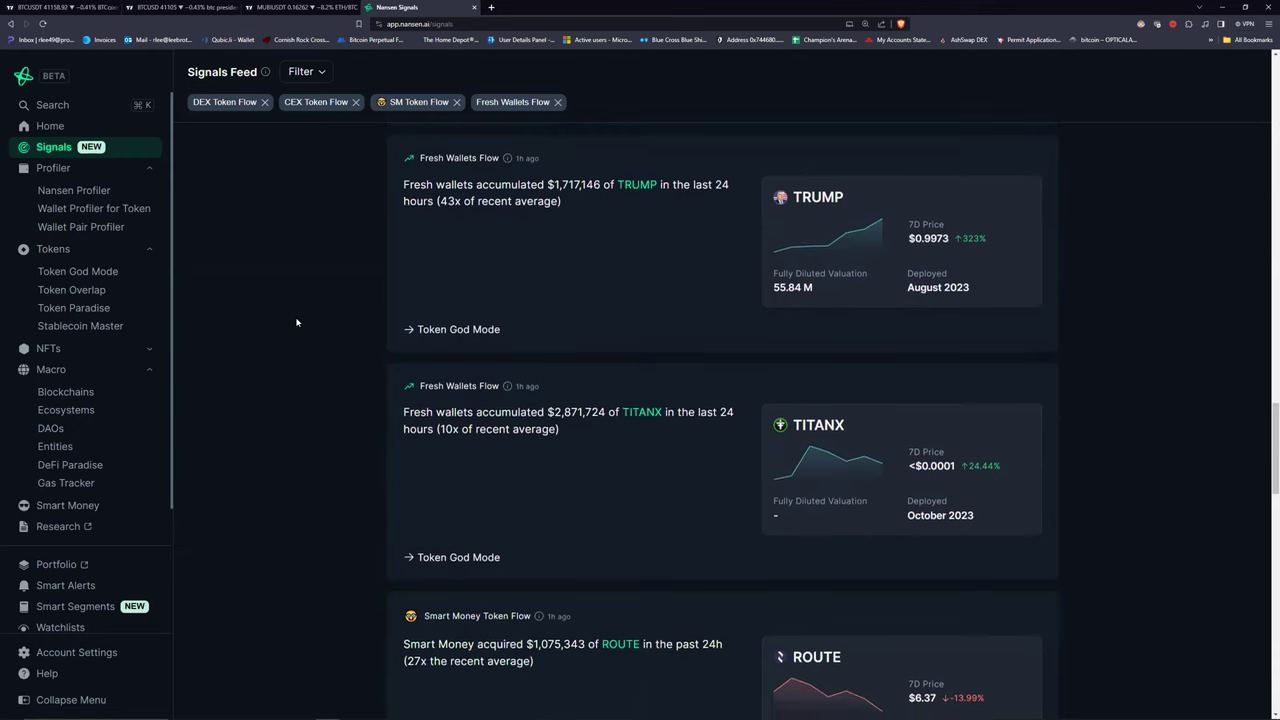
{"action": "scroll", "coordinate": [296, 322], "scroll_direction": "down", "scroll_amount": 1}
{"action": "scroll", "coordinate": [296, 321], "scroll_direction": "down", "scroll_amount": 4}
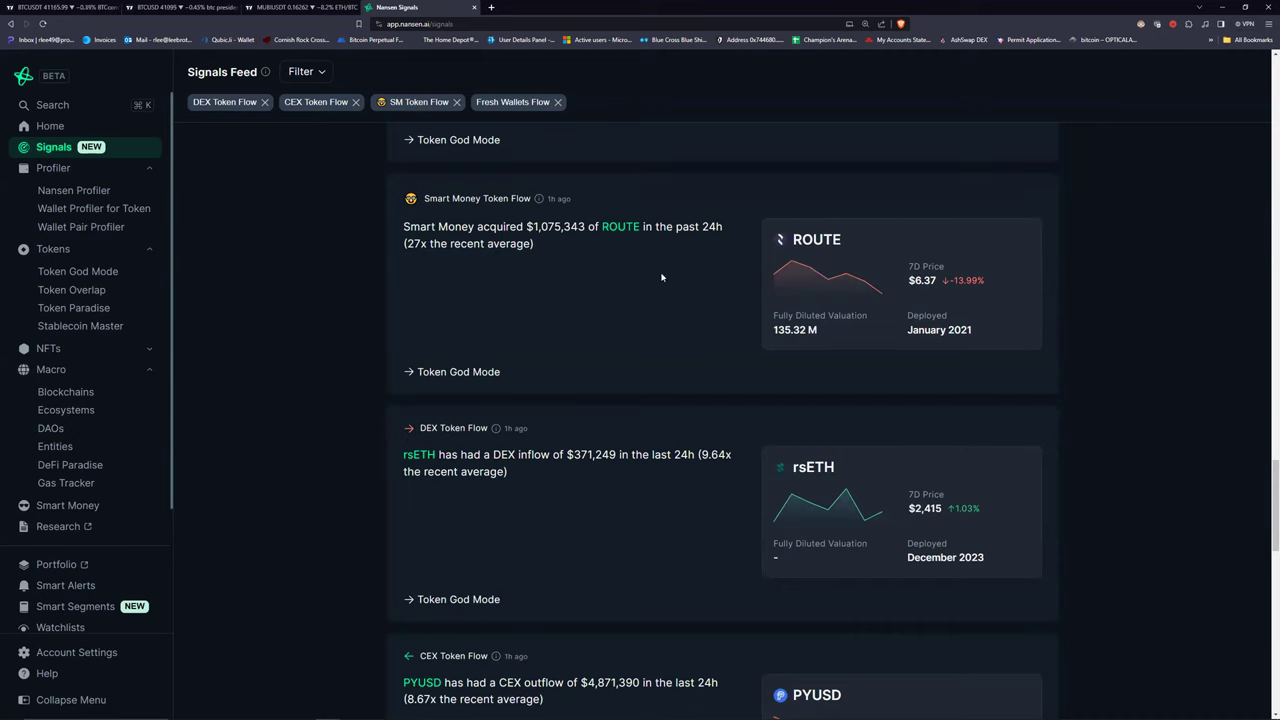
Open ROUTE in Token God Mode and examine its Smart Money balance, holder history and token holdings.
{"action": "left_click", "coordinate": [620, 227]}
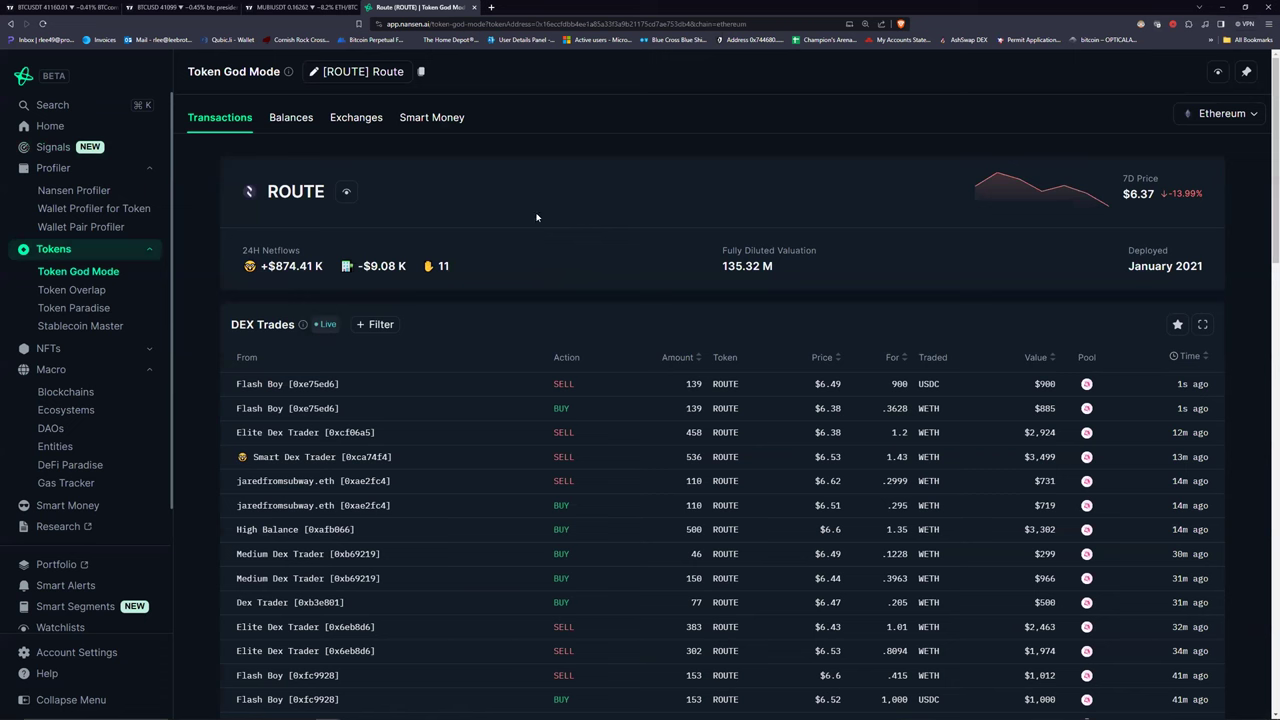
{"action": "left_click", "coordinate": [432, 125]}
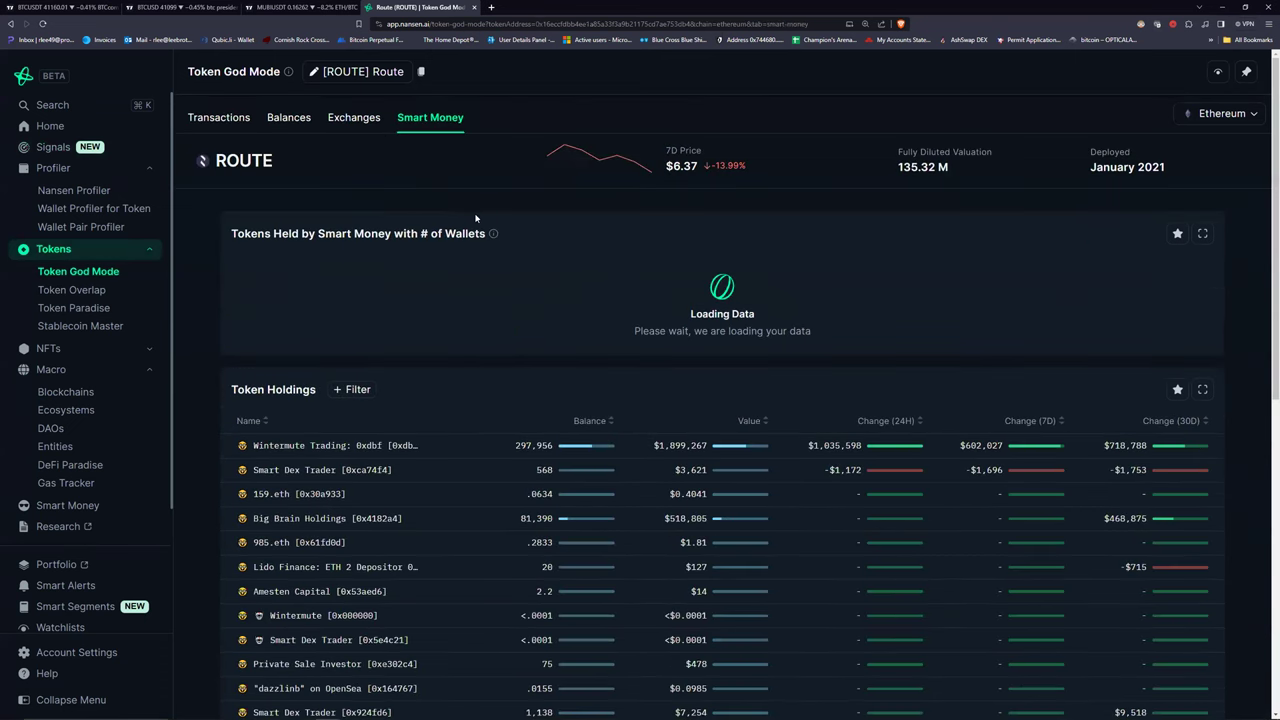
{"action": "mouse_move", "coordinate": [1162, 335]}
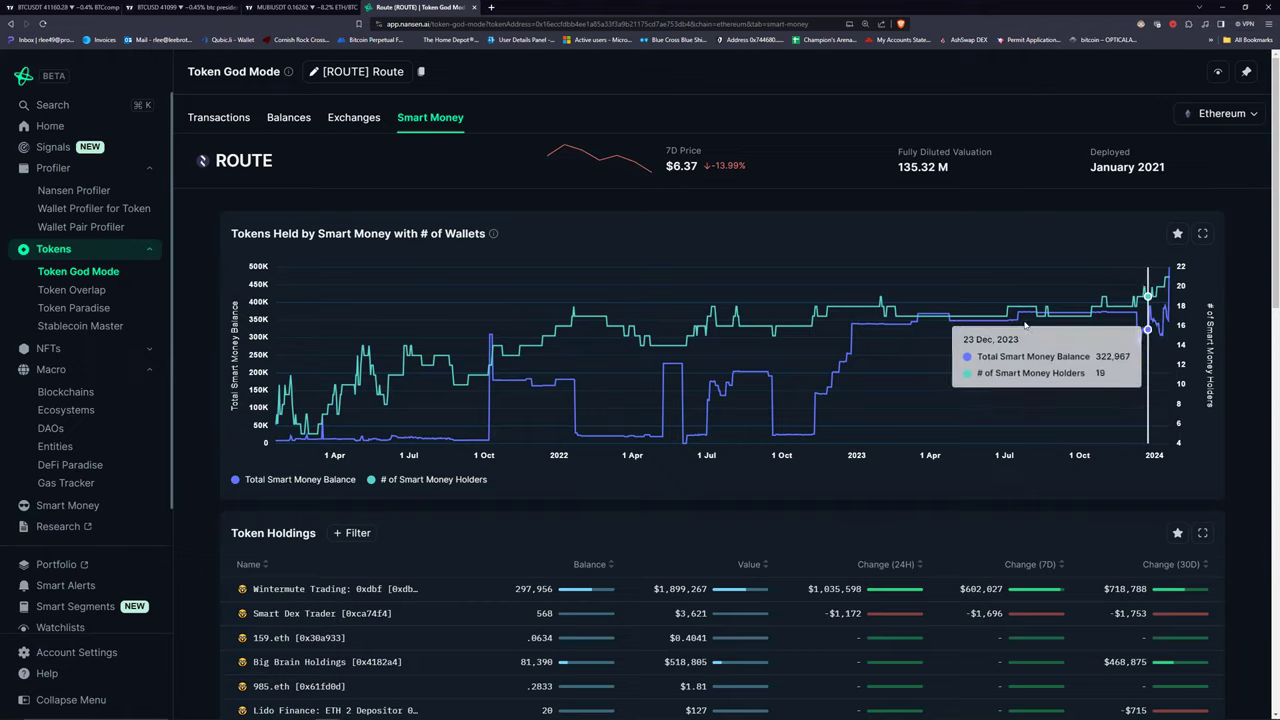
{"action": "scroll", "coordinate": [658, 305], "scroll_direction": "down", "scroll_amount": 2}
{"action": "scroll", "coordinate": [396, 347], "scroll_direction": "down", "scroll_amount": 1}
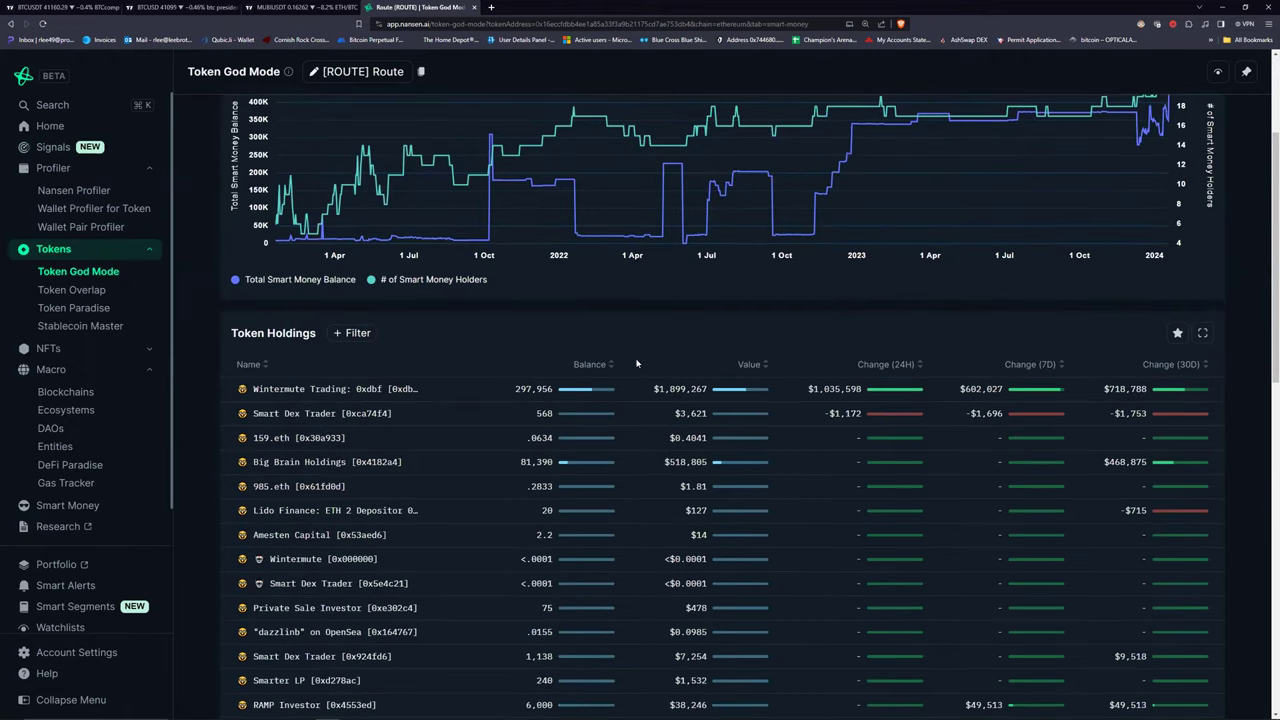
Sort ROUTE's Smart Money token holdings by balance from highest to lowest and look over the largest holders.
{"action": "left_click", "coordinate": [600, 365]}
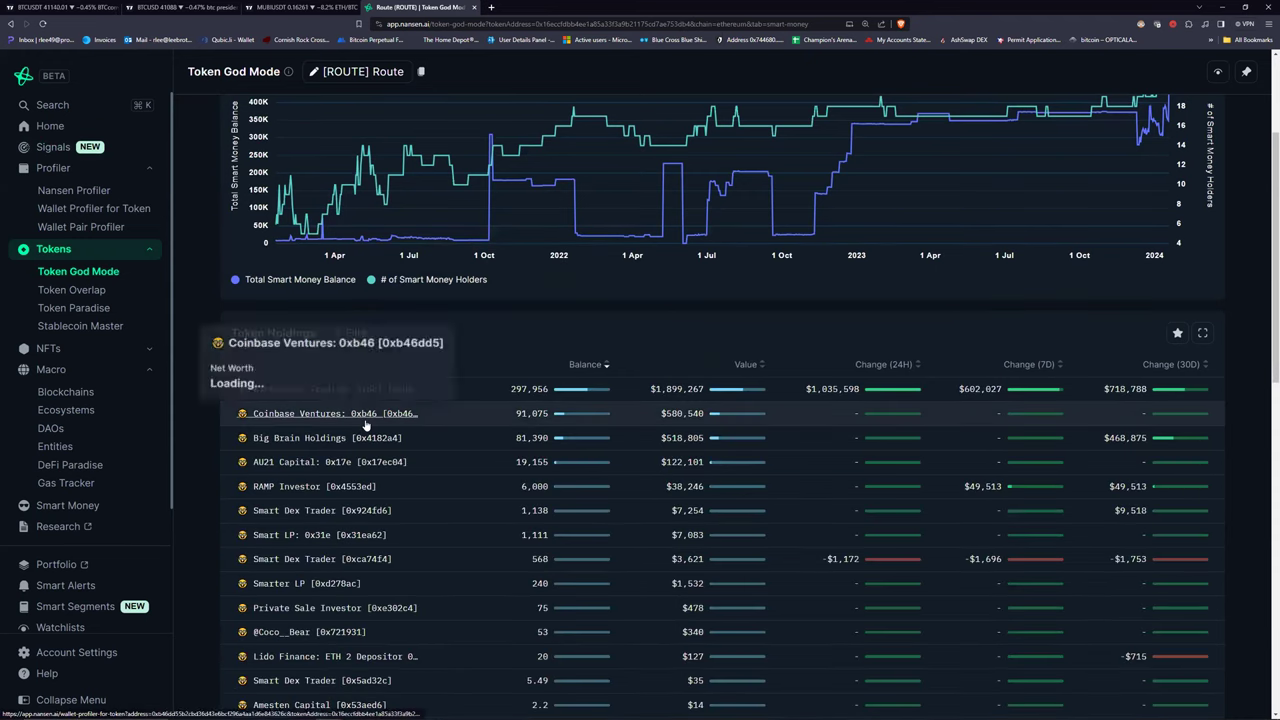
{"action": "mouse_move", "coordinate": [357, 447]}
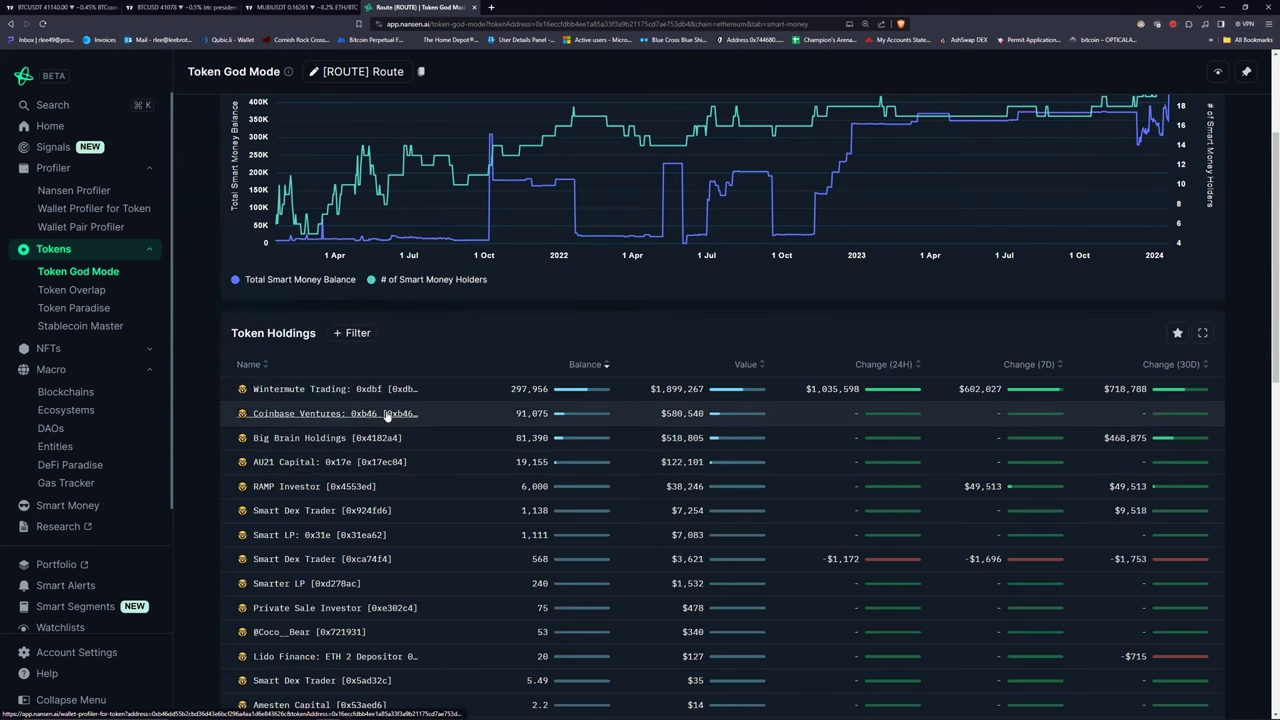
{"action": "mouse_move", "coordinate": [372, 398]}
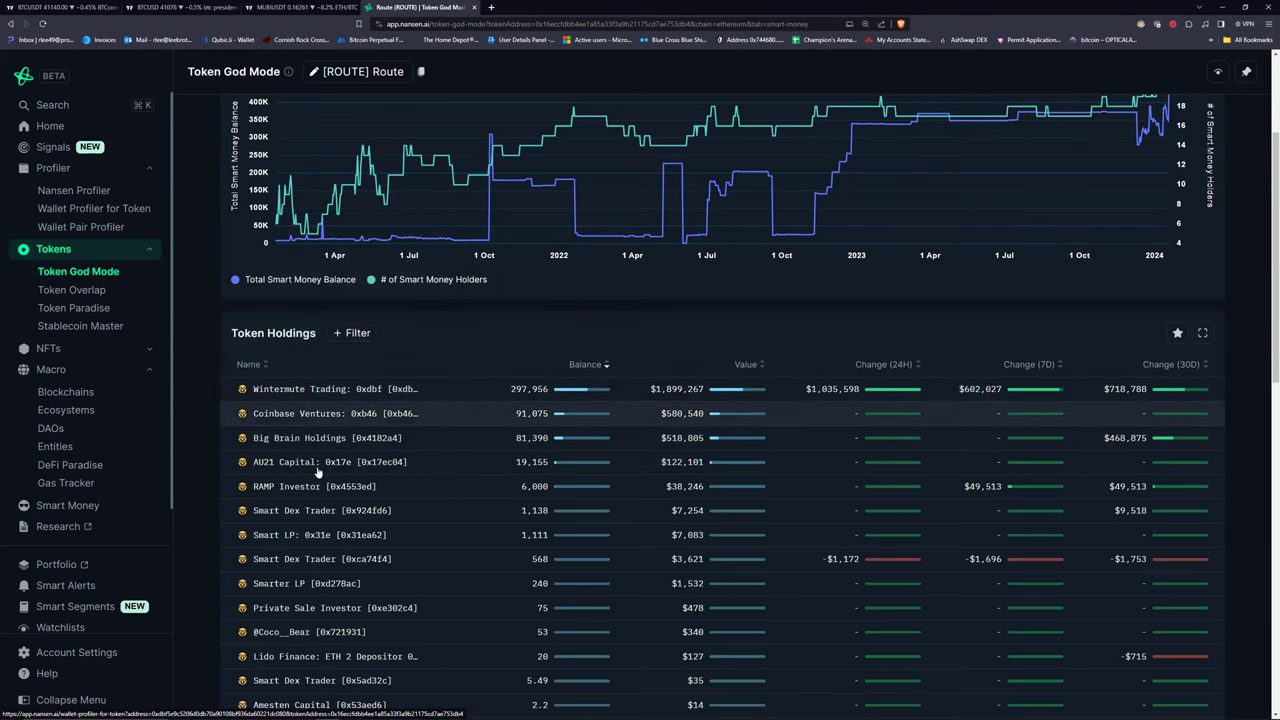
Open the Nansen Profiler overview of the Smart Dex Trader wallet that holds 1,138 ROUTE.
{"action": "scroll", "coordinate": [352, 458], "scroll_direction": "down", "scroll_amount": 1}
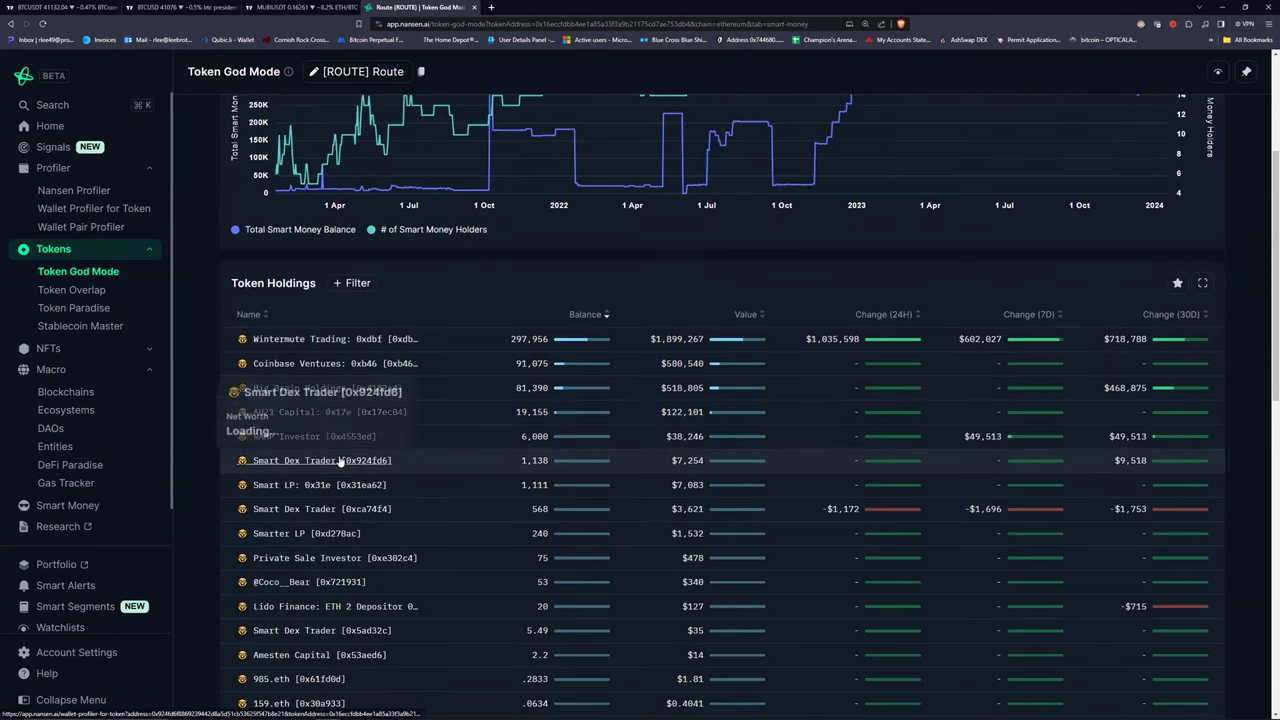
{"action": "left_click", "coordinate": [340, 460]}
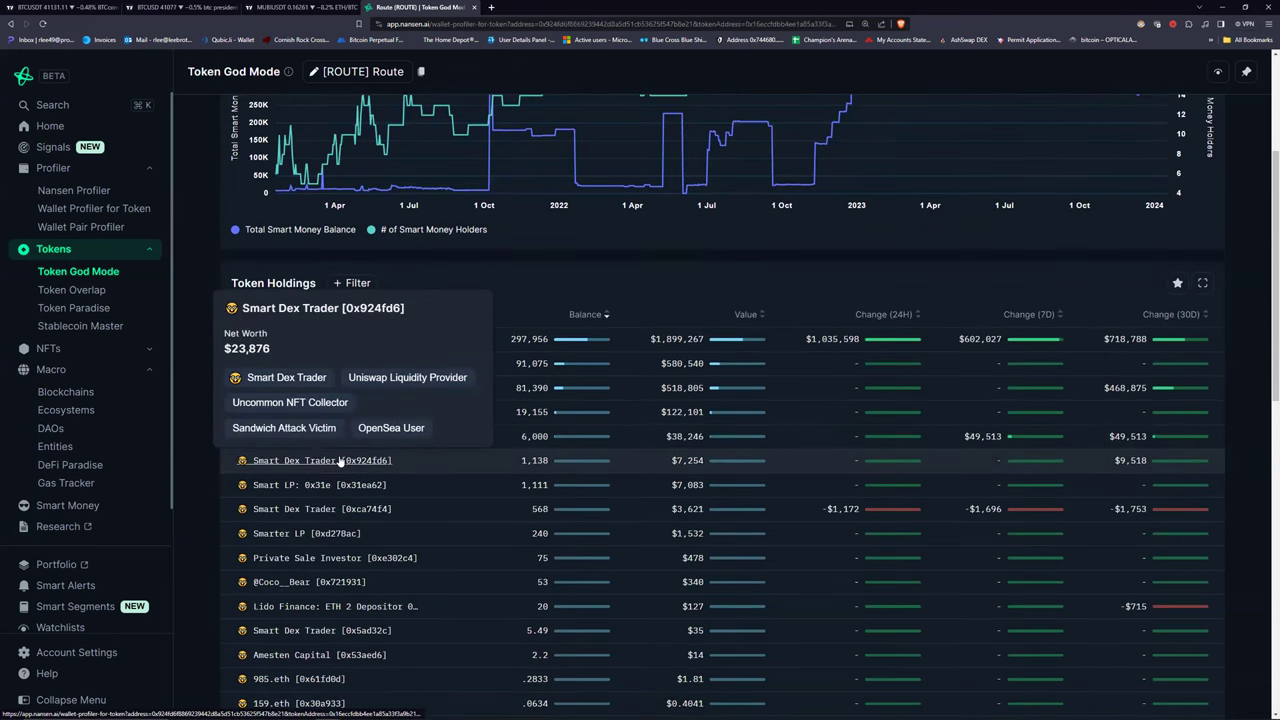
{"action": "left_click", "coordinate": [373, 343]}
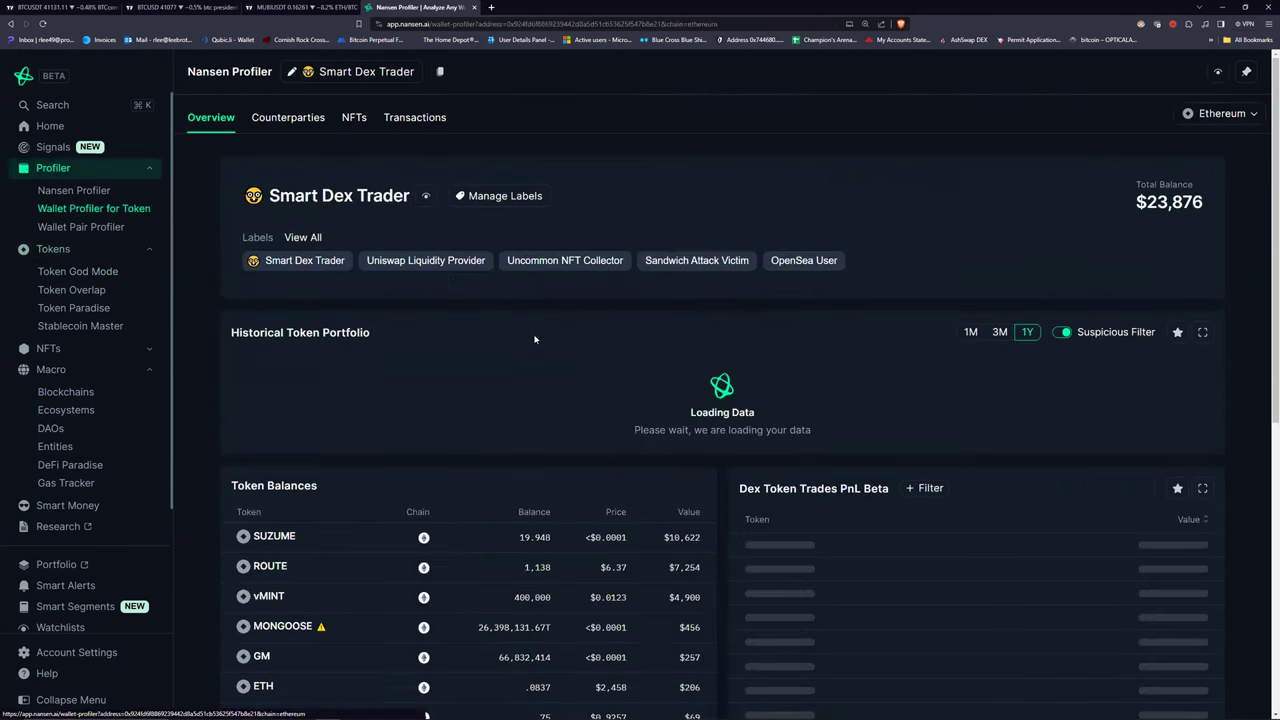
Examine the Smart Dex Trader wallet's historical token portfolio, token balances and Dex Token Trades PnL.
{"action": "scroll", "coordinate": [697, 271], "scroll_direction": "down", "scroll_amount": 1}
{"action": "scroll", "coordinate": [697, 271], "scroll_direction": "down", "scroll_amount": 2}
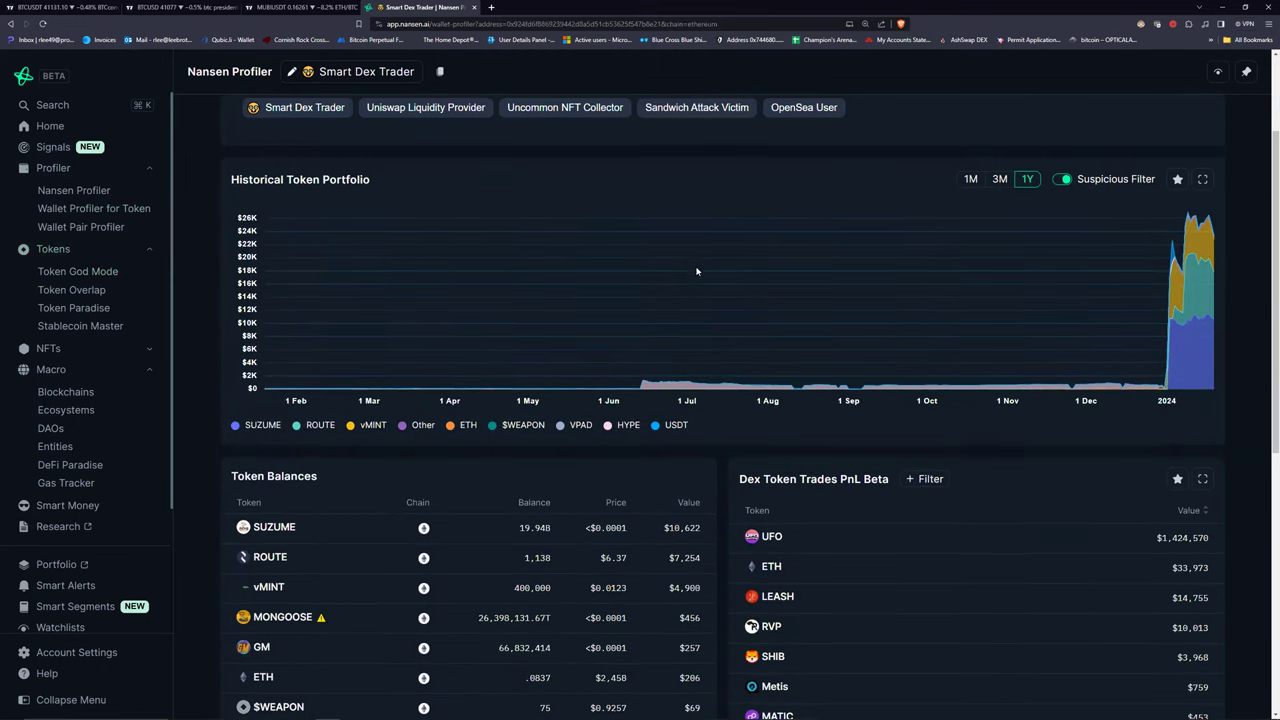
{"action": "scroll", "coordinate": [540, 324], "scroll_direction": "down", "scroll_amount": 1}
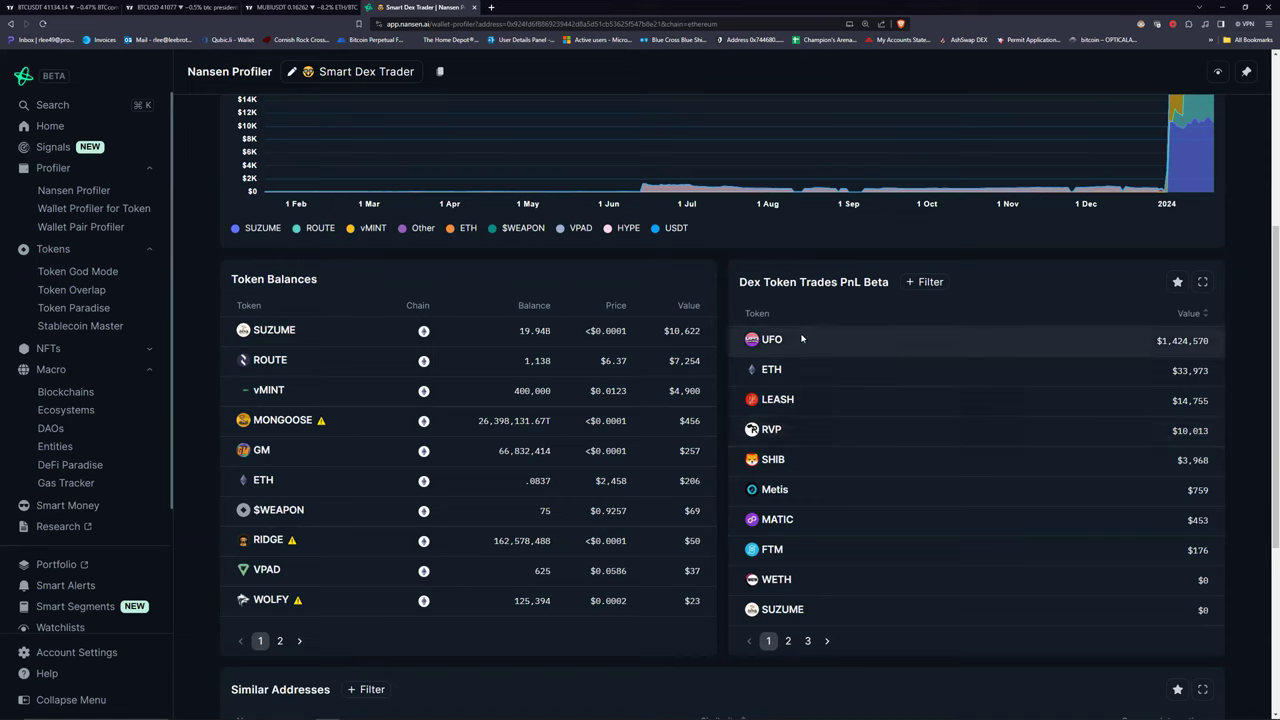
{"action": "mouse_move", "coordinate": [769, 350]}
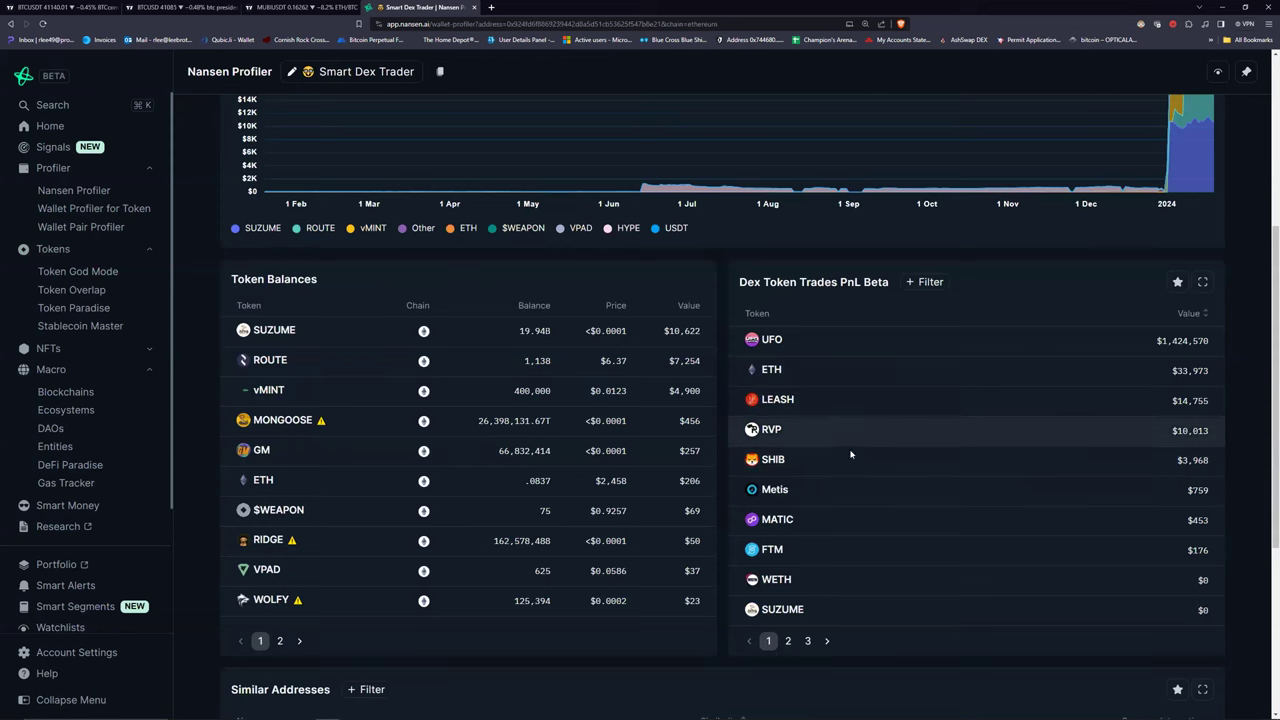
Show the wallet's historical token portfolio over 1M and check its ROUTE position in the token balances.
{"action": "scroll", "coordinate": [900, 400], "scroll_direction": "up", "scroll_amount": 2}
{"action": "scroll", "coordinate": [995, 271], "scroll_direction": "up", "scroll_amount": 1}
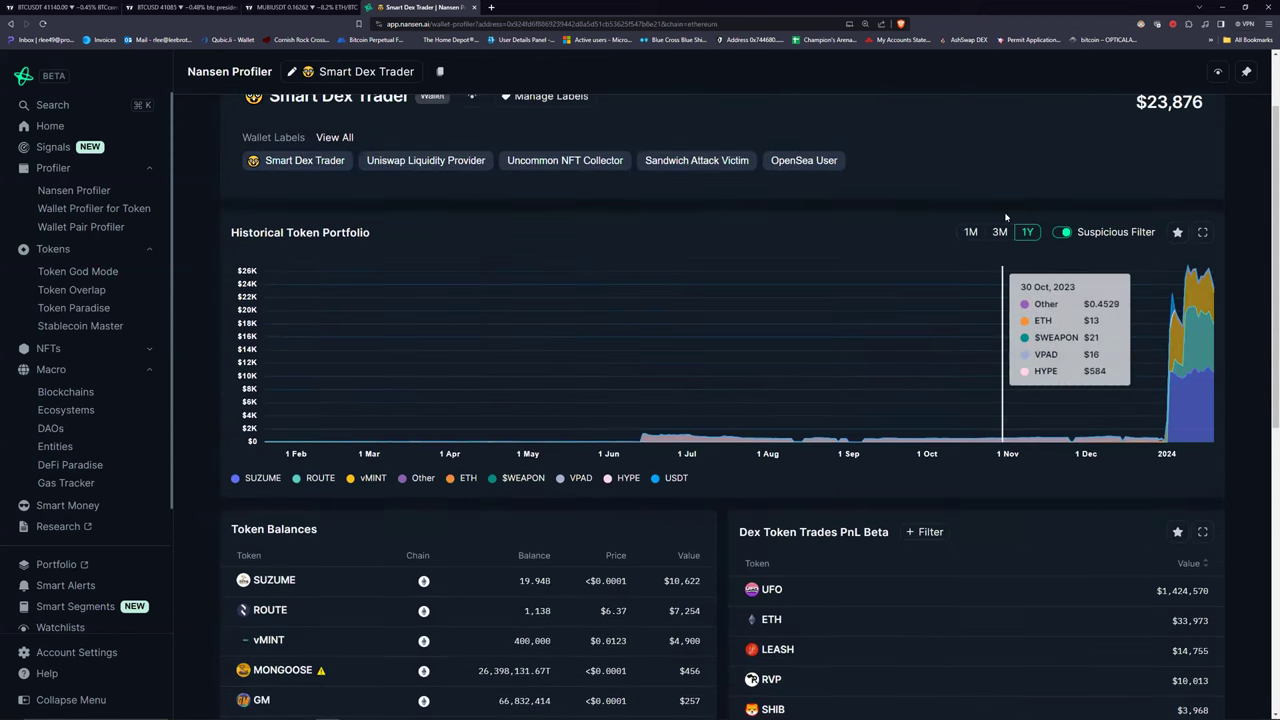
{"action": "left_click", "coordinate": [972, 233]}
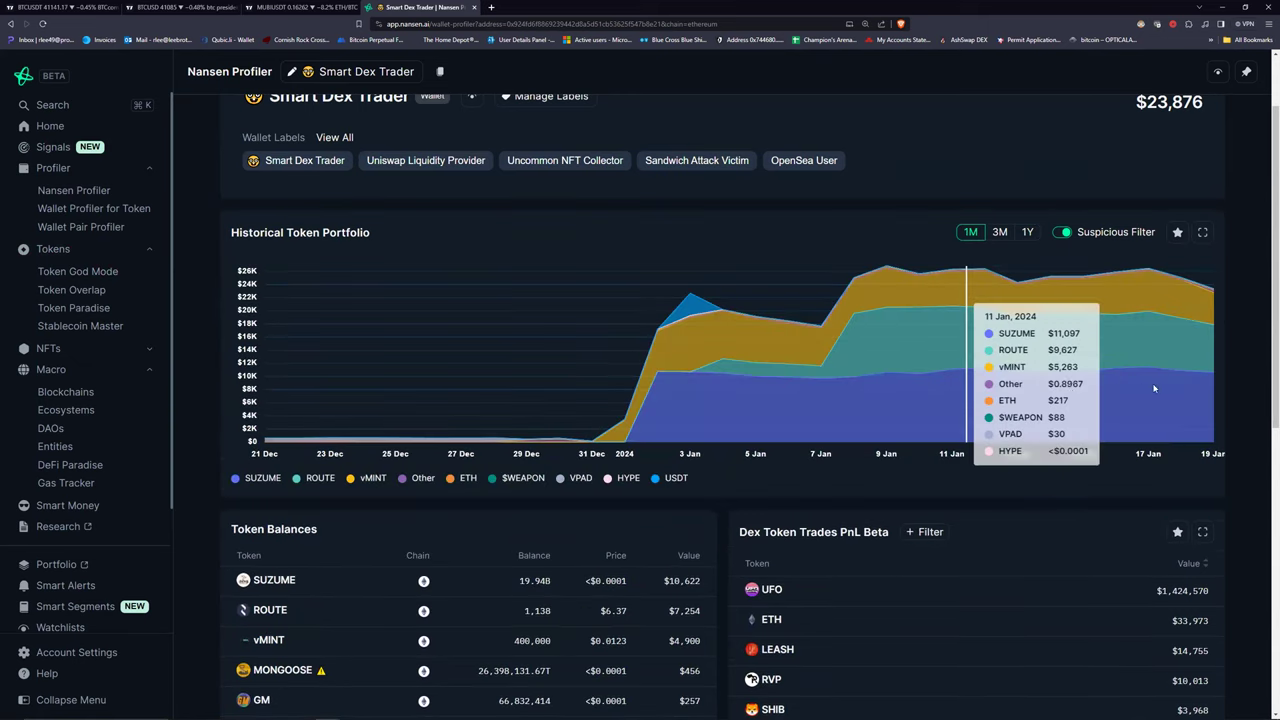
{"action": "scroll", "coordinate": [490, 340], "scroll_direction": "down", "scroll_amount": 3}
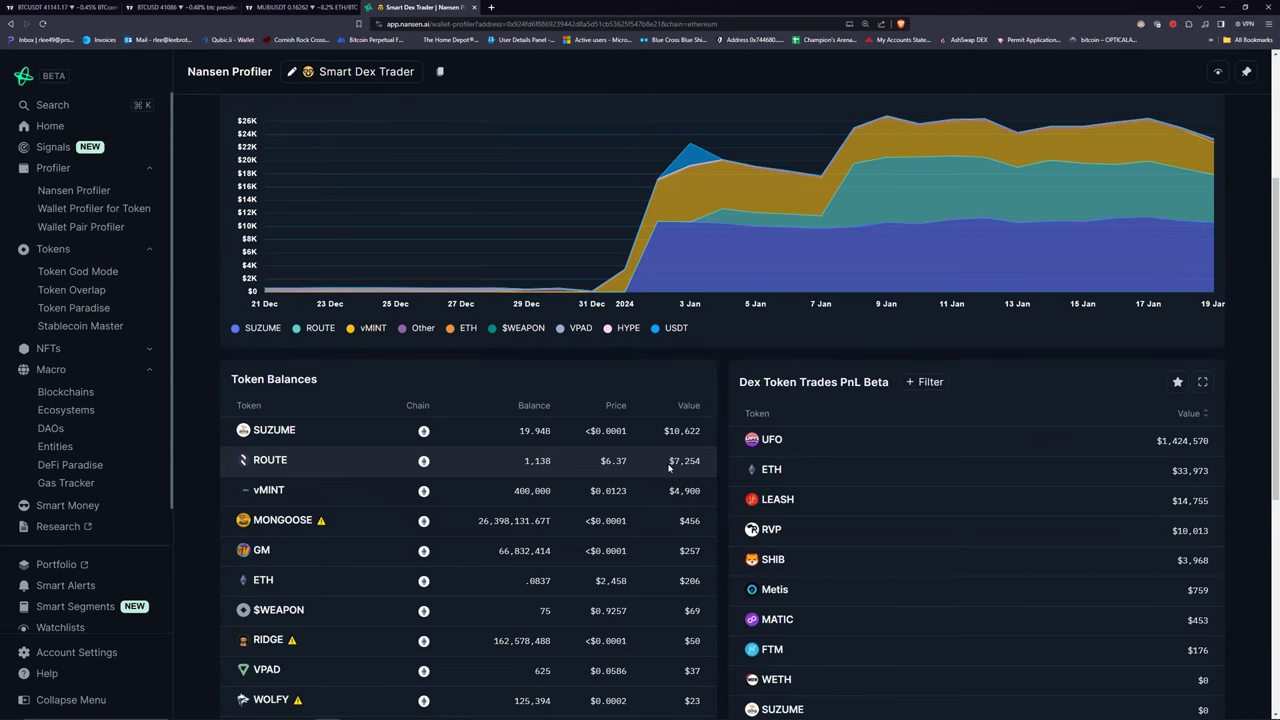
Switch to the TradingView MUBIUSDT chart and load the Router Protocol ROUTEUSDT pair from MEXC.
{"action": "left_click", "coordinate": [300, 7]}
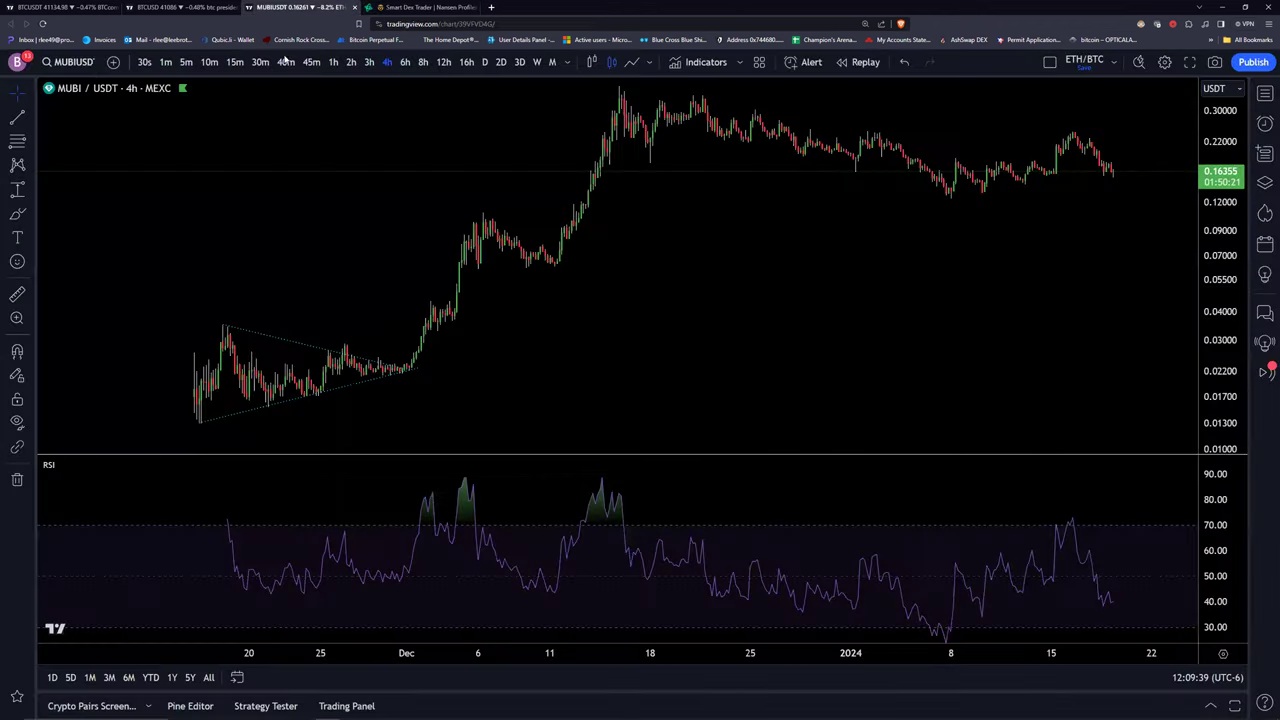
{"action": "left_click", "coordinate": [72, 62]}
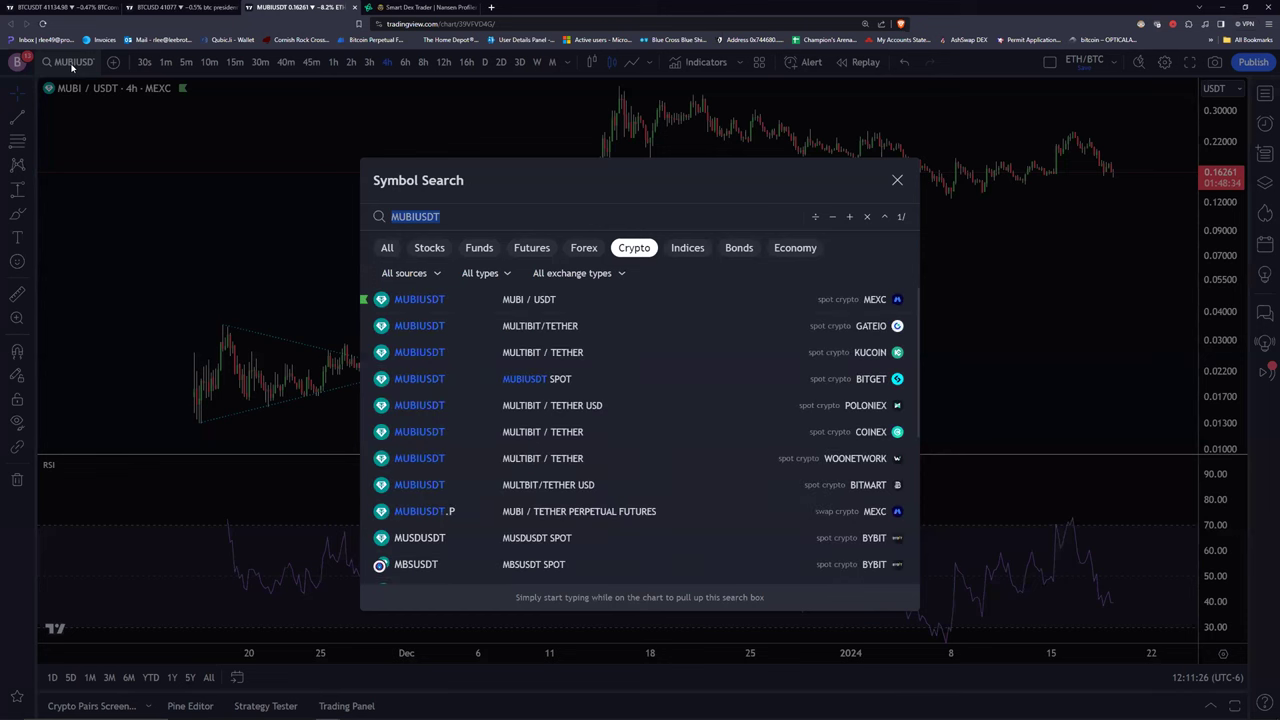
{"action": "type", "text": "ROUTE"}
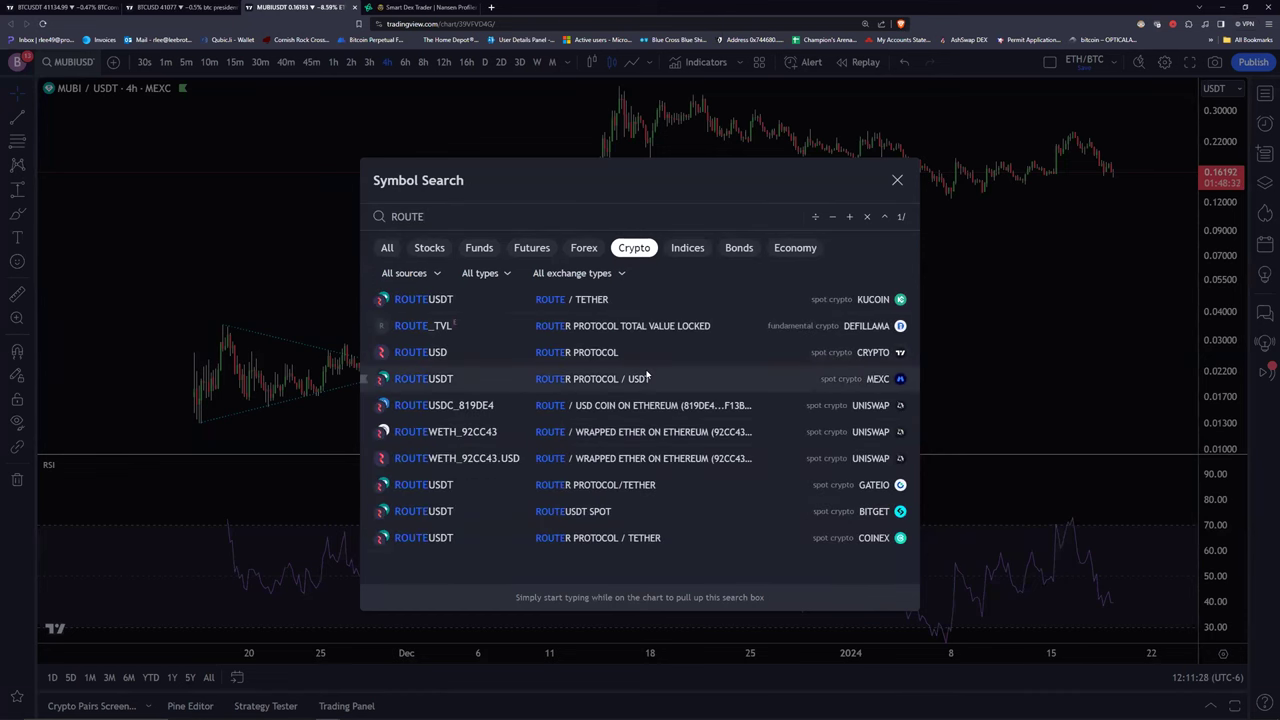
{"action": "left_click", "coordinate": [646, 378]}
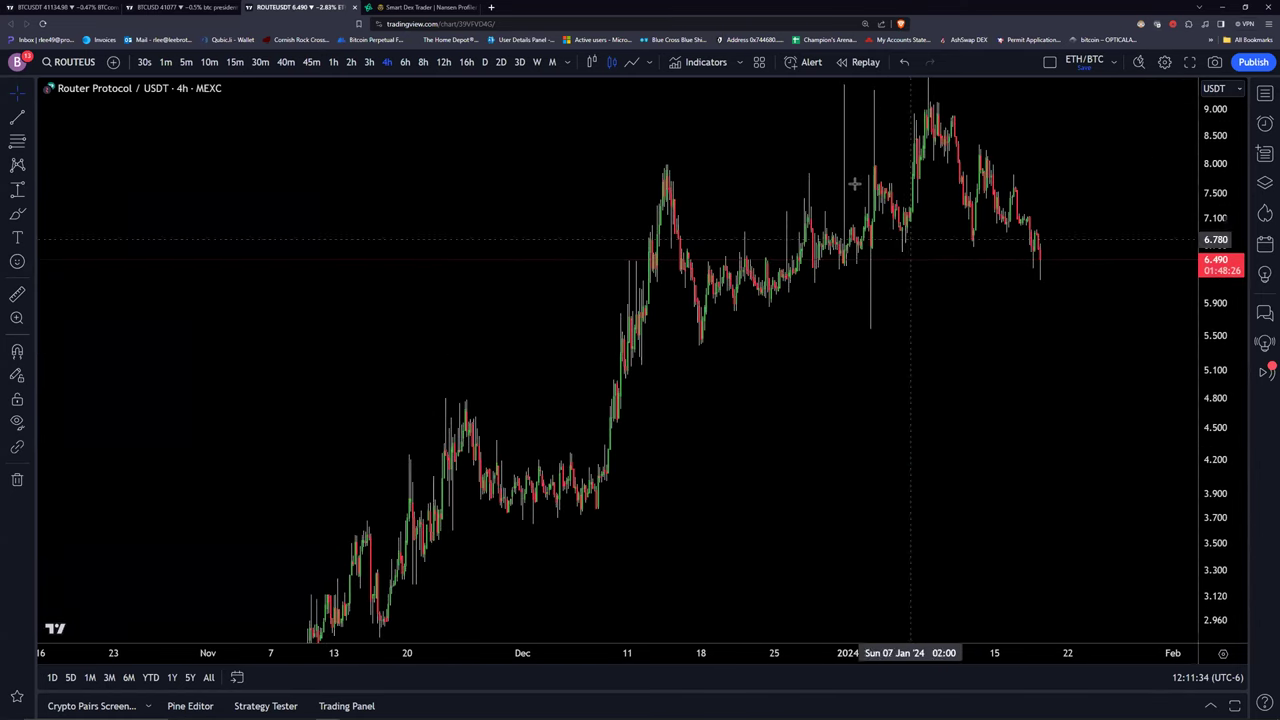
Add the MarketCipher_B indicator to the ROUTEUSDT chart and change it to the daily timeframe, bringing the full price history into view.
{"action": "left_click", "coordinate": [740, 61]}
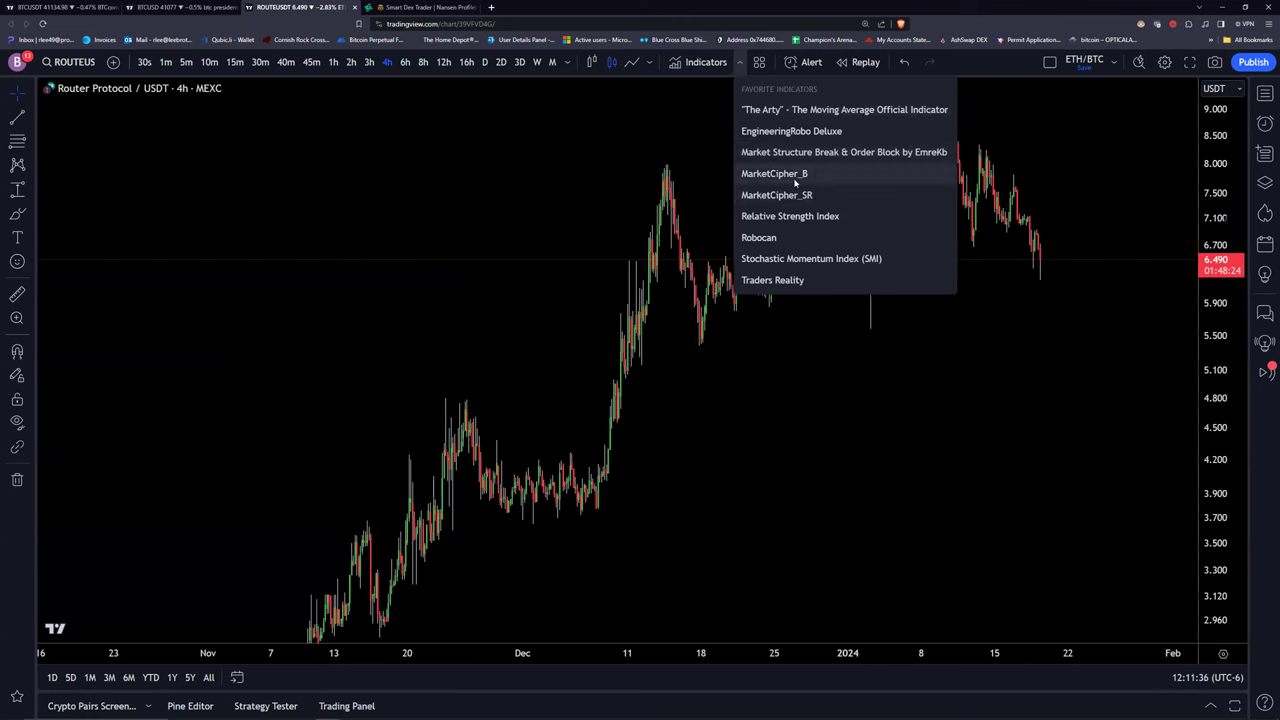
{"action": "left_click", "coordinate": [798, 176]}
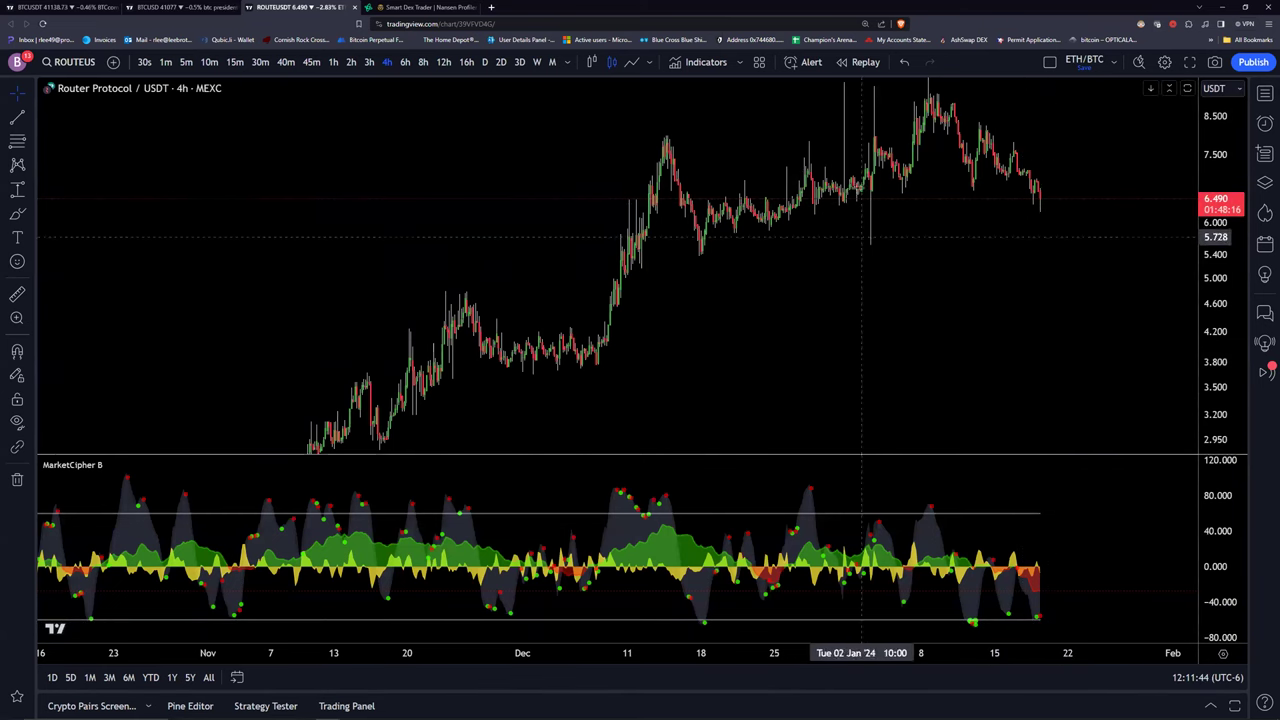
{"action": "scroll", "coordinate": [829, 250], "scroll_direction": "down", "scroll_amount": 3}
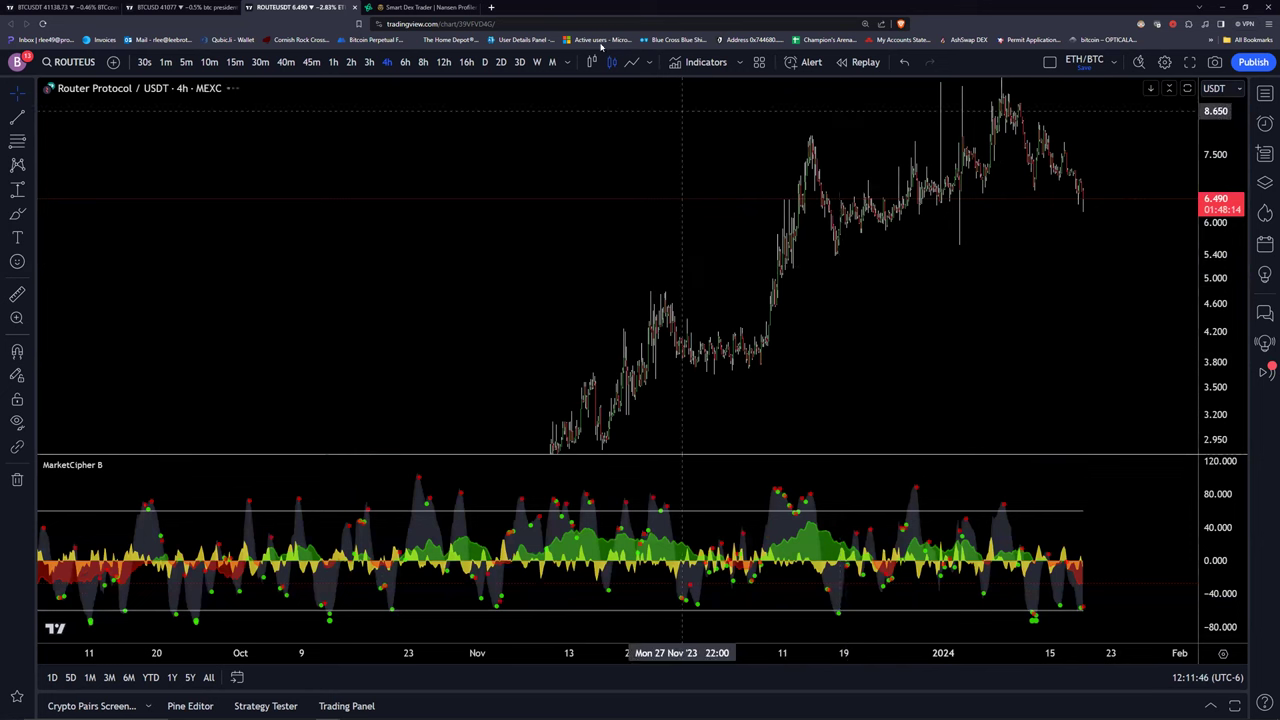
{"action": "left_click", "coordinate": [486, 62]}
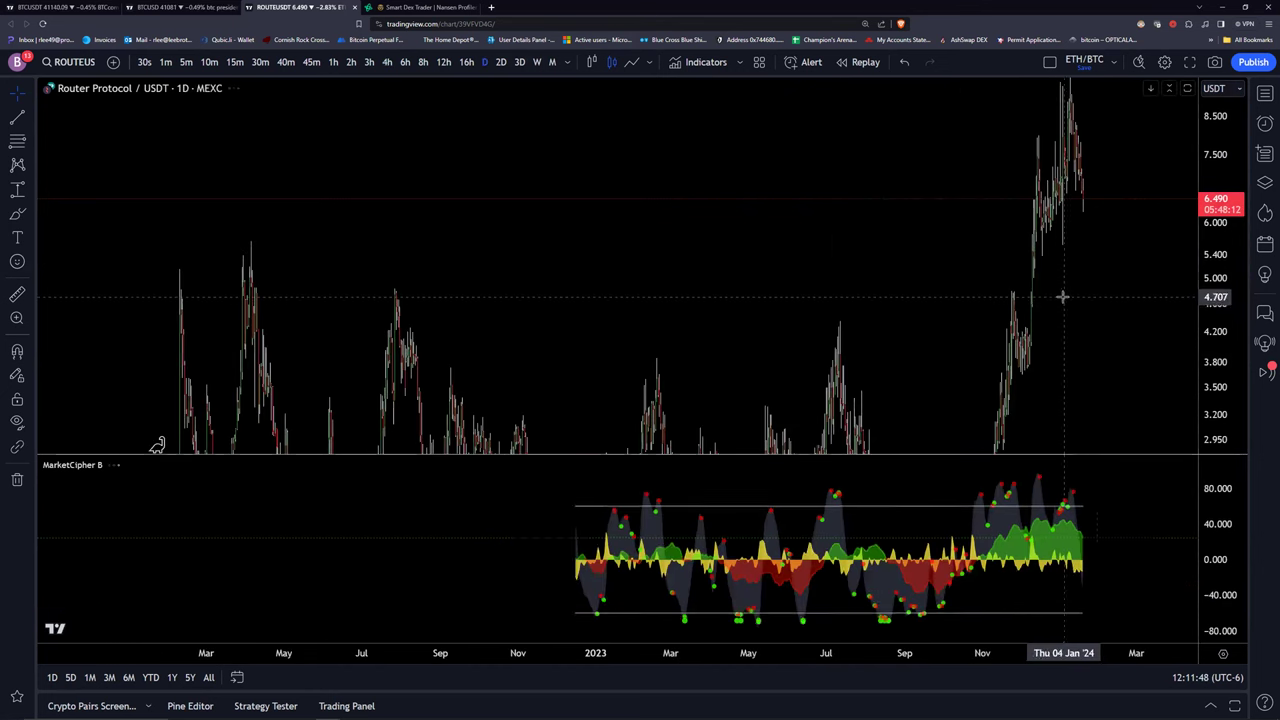
{"action": "left_click_drag", "start_coordinate": [1086, 300], "coordinate": [990, 280]}
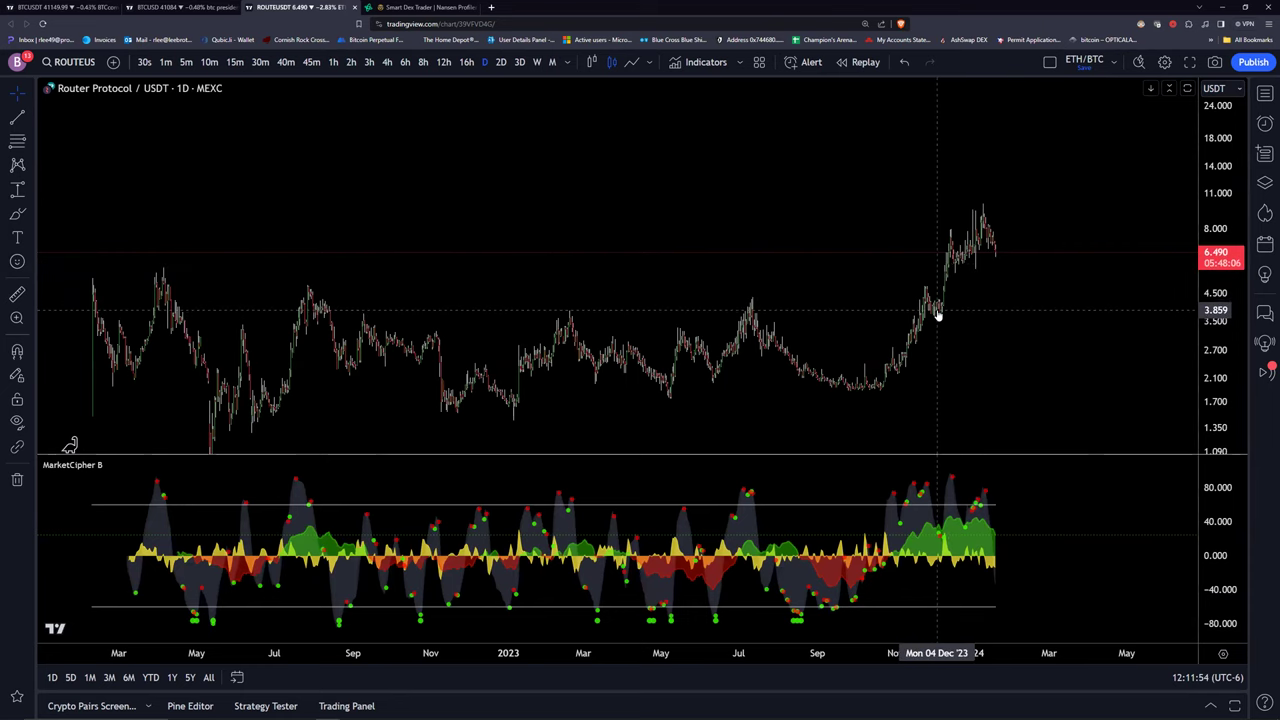
{"action": "scroll", "coordinate": [980, 297], "scroll_direction": "up", "scroll_amount": 5}
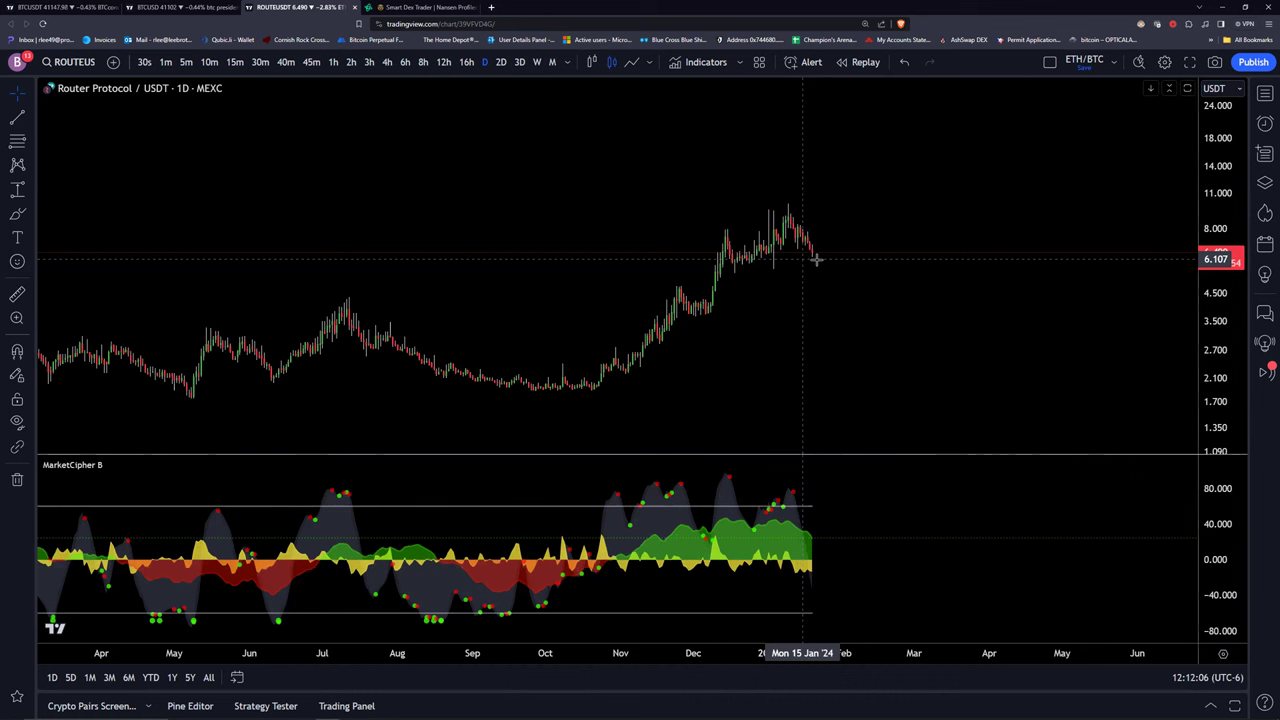
{"action": "scroll", "coordinate": [808, 320], "scroll_direction": "down", "scroll_amount": 2}
{"action": "scroll", "coordinate": [879, 323], "scroll_direction": "up", "scroll_amount": 1}
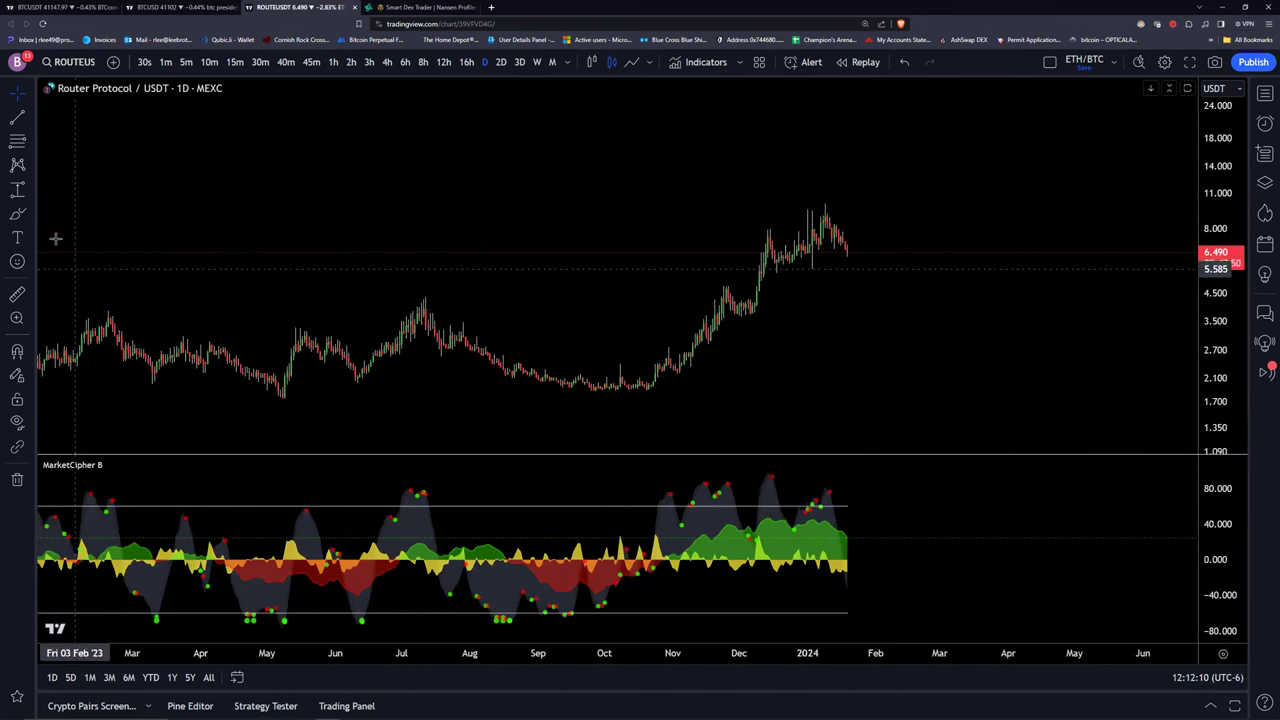
Brush a short rise-and-fall arc just beyond the latest ROUTE candles, and delete it.
{"action": "left_click", "coordinate": [17, 212]}
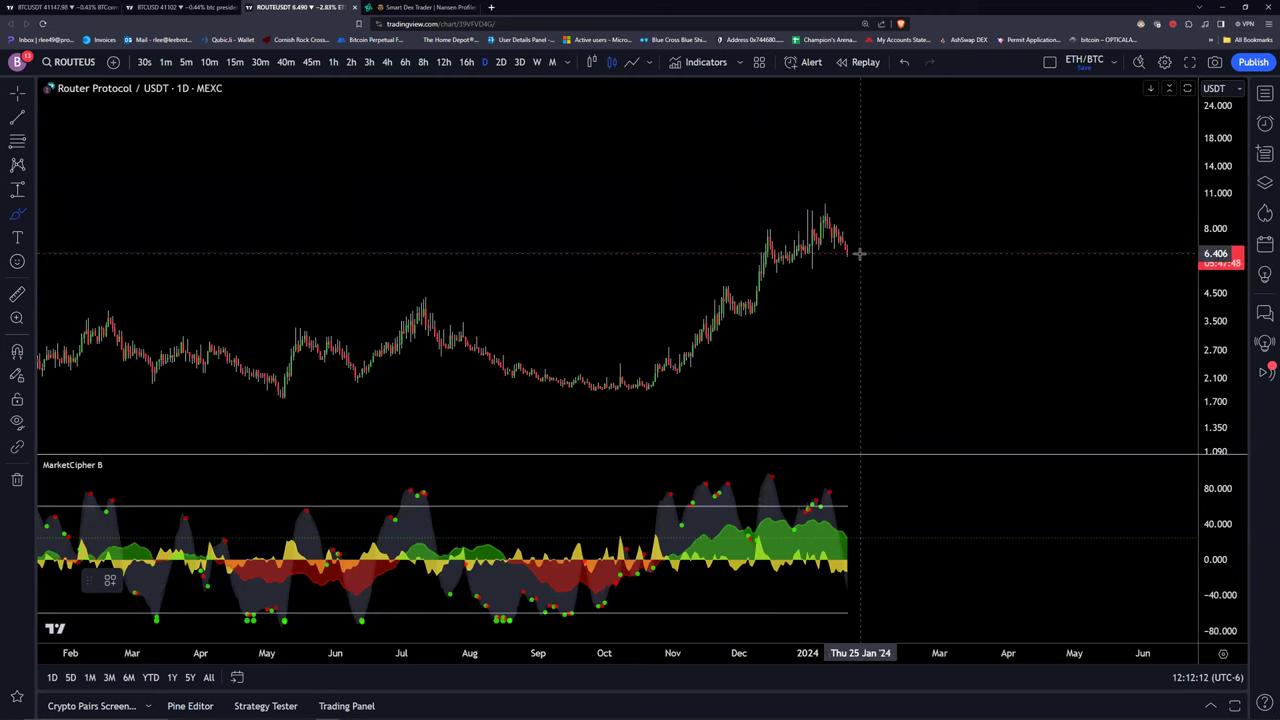
{"action": "mouse_move", "coordinate": [859, 255]}
{"action": "left_mouse_down"}
{"action": "mouse_move", "coordinate": [876, 213]}
{"action": "mouse_move", "coordinate": [906, 222]}
{"action": "mouse_move", "coordinate": [914, 245]}
{"action": "left_mouse_up"}
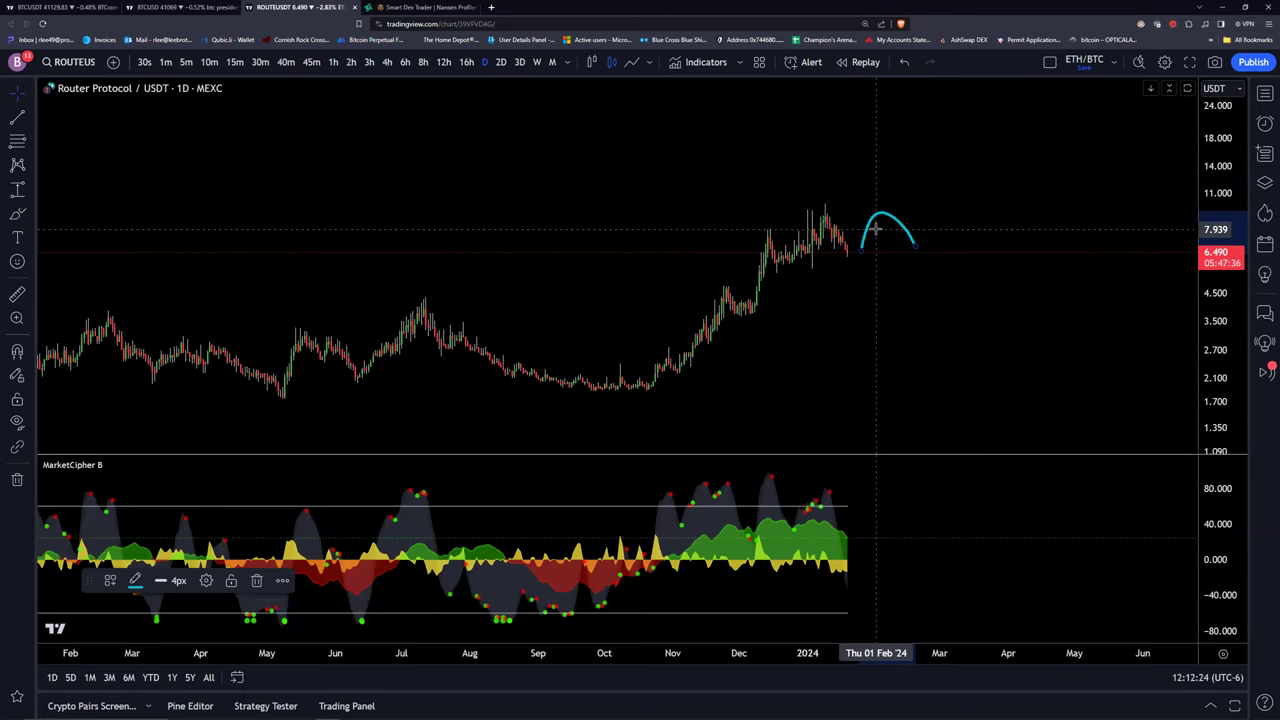
{"action": "key", "text": "Delete"}
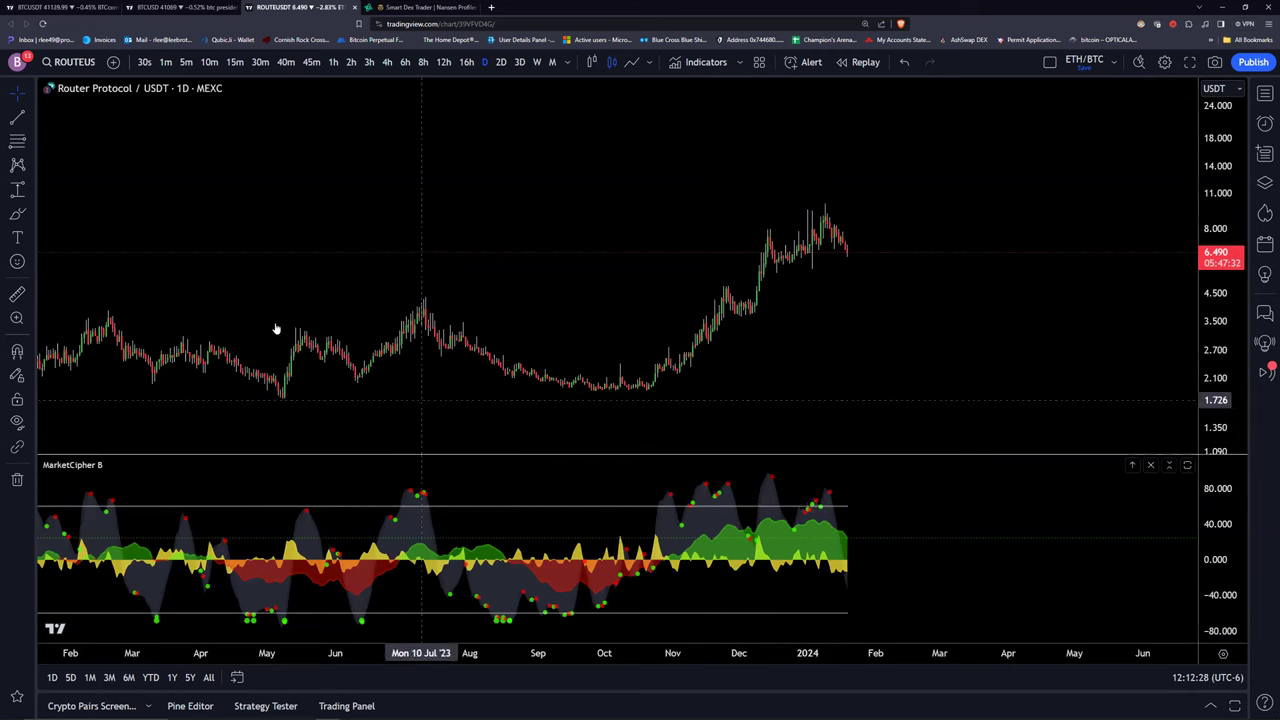
Brush an arch over the MarketCipher B wave peaks from November to January, and delete it.
{"action": "left_click", "coordinate": [17, 213]}
{"action": "mouse_move", "coordinate": [634, 508]}
{"action": "left_mouse_down"}
{"action": "mouse_move", "coordinate": [820, 497]}
{"action": "mouse_move", "coordinate": [873, 519]}
{"action": "left_mouse_up"}
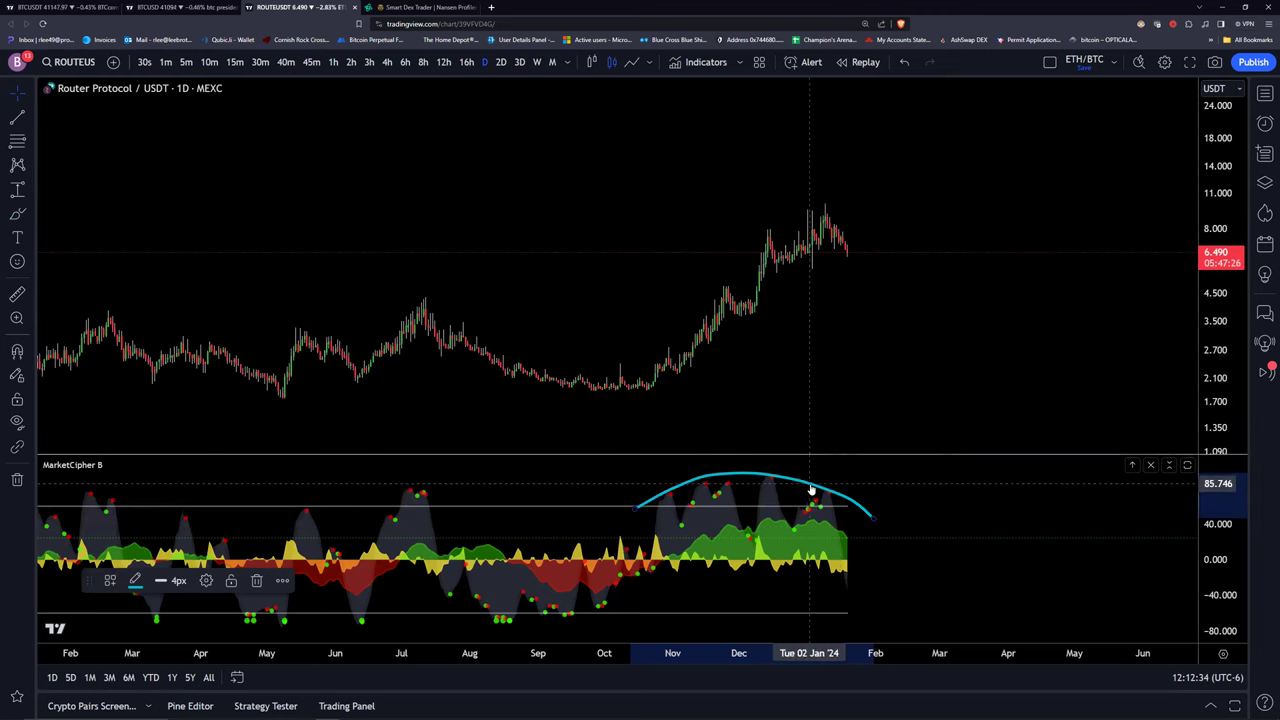
{"action": "key", "text": "Delete"}
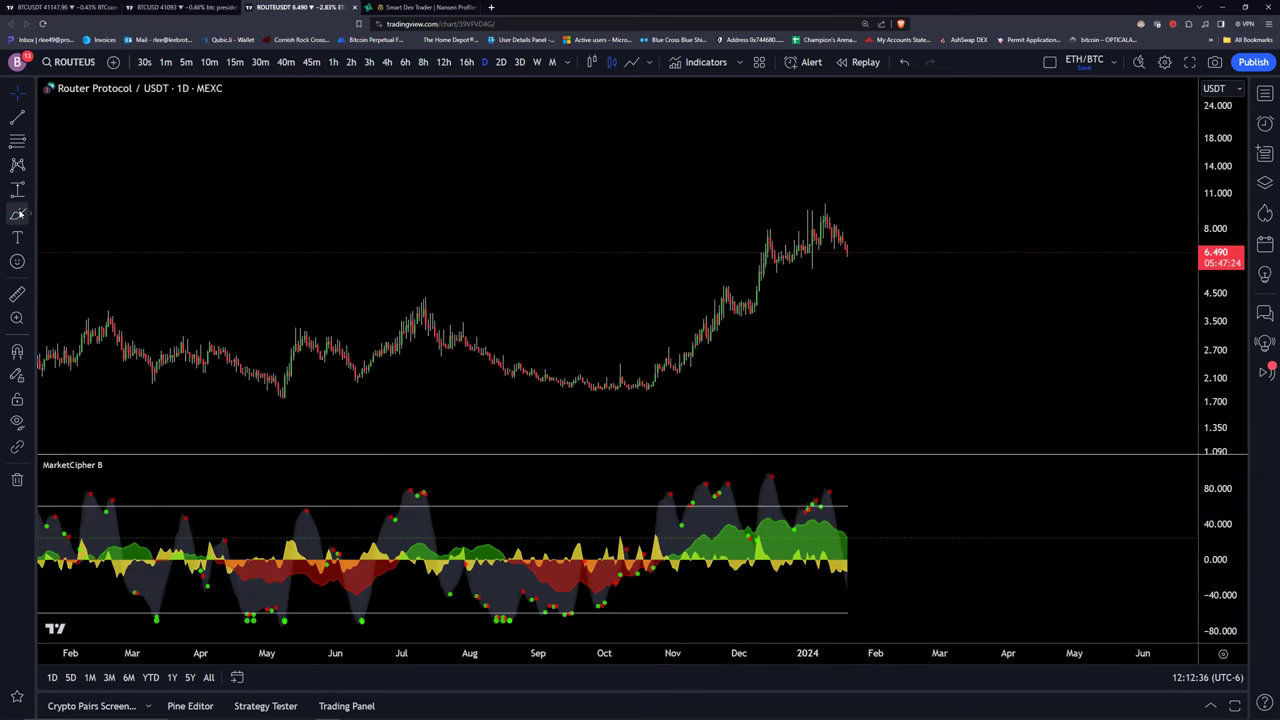
Brush a dip-and-rebound wave past the latest MarketCipher B reading, and delete it.
{"action": "mouse_move", "coordinate": [843, 575]}
{"action": "left_mouse_down"}
{"action": "mouse_move", "coordinate": [847, 591]}
{"action": "mouse_move", "coordinate": [868, 520]}
{"action": "mouse_move", "coordinate": [898, 557]}
{"action": "left_mouse_up"}
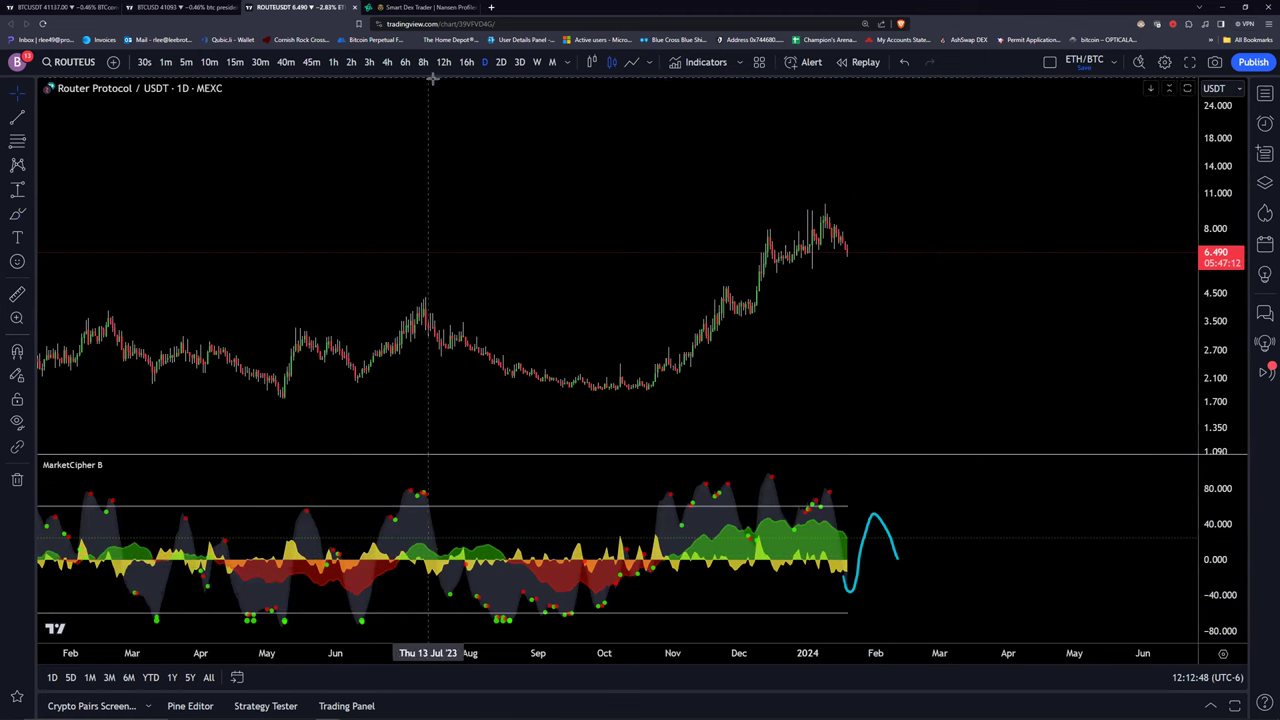
{"action": "left_click", "coordinate": [883, 528]}
{"action": "key", "text": "Delete"}
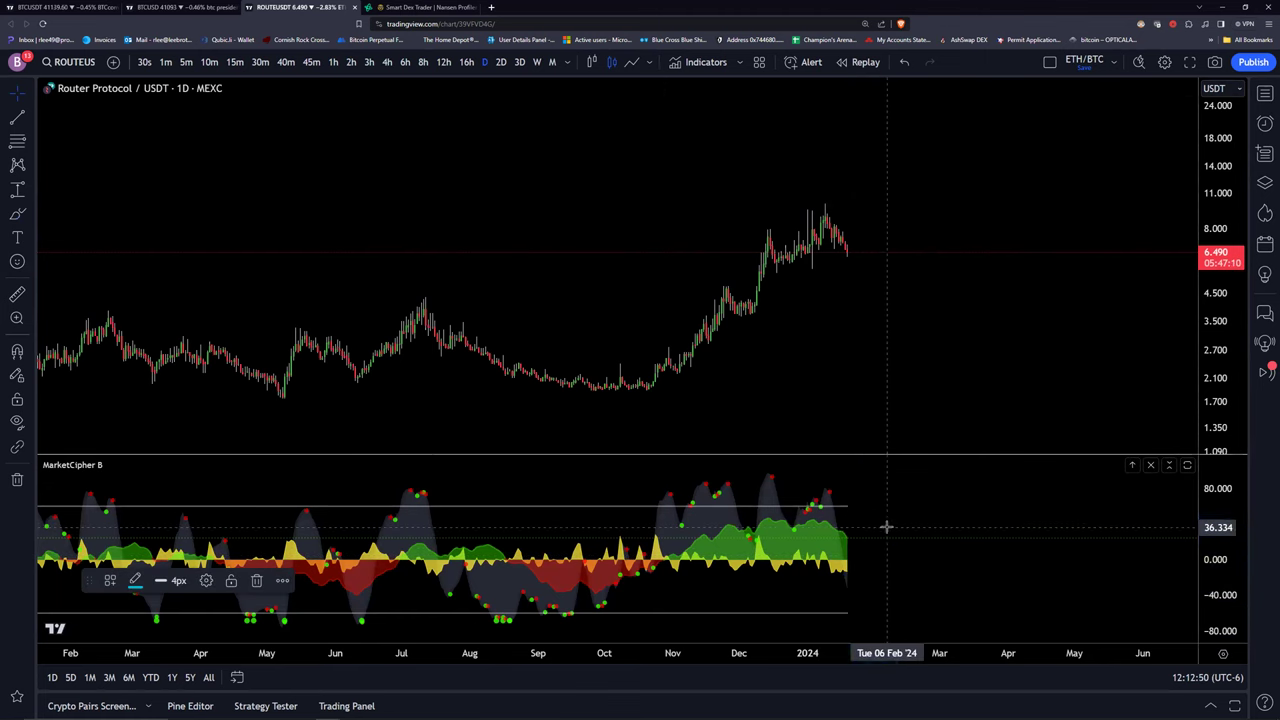
Switch to Nansen, return from the wallet profile to ROUTE's Token God Mode, and examine its transactions and 24H netflows.
{"action": "key", "text": "ctrl+Tab"}
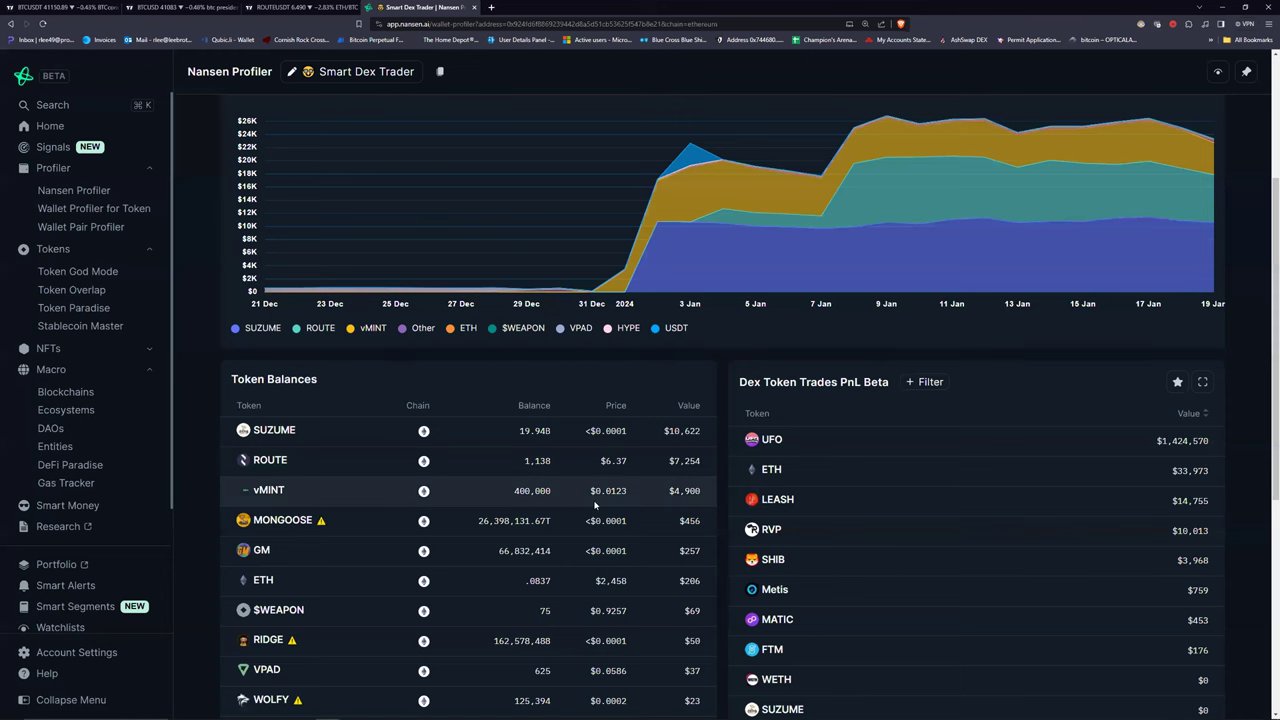
{"action": "scroll", "coordinate": [627, 401], "scroll_direction": "up", "scroll_amount": 3}
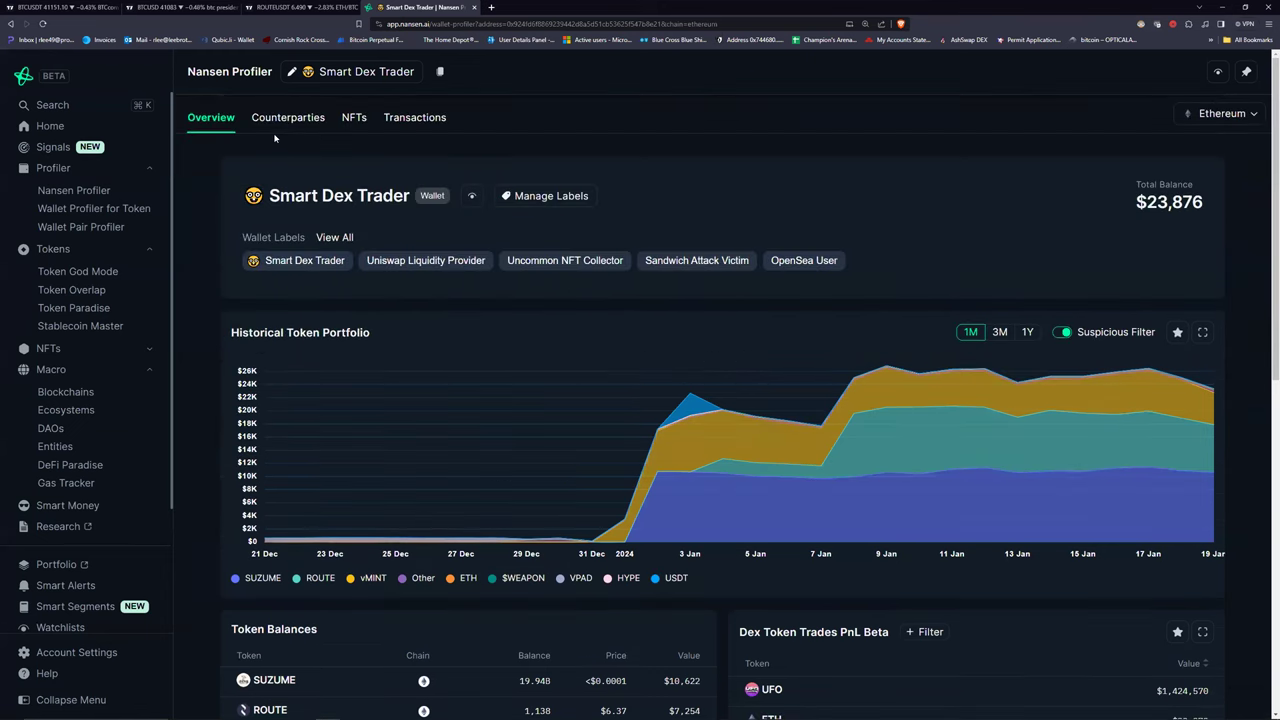
{"action": "left_click", "coordinate": [11, 25]}
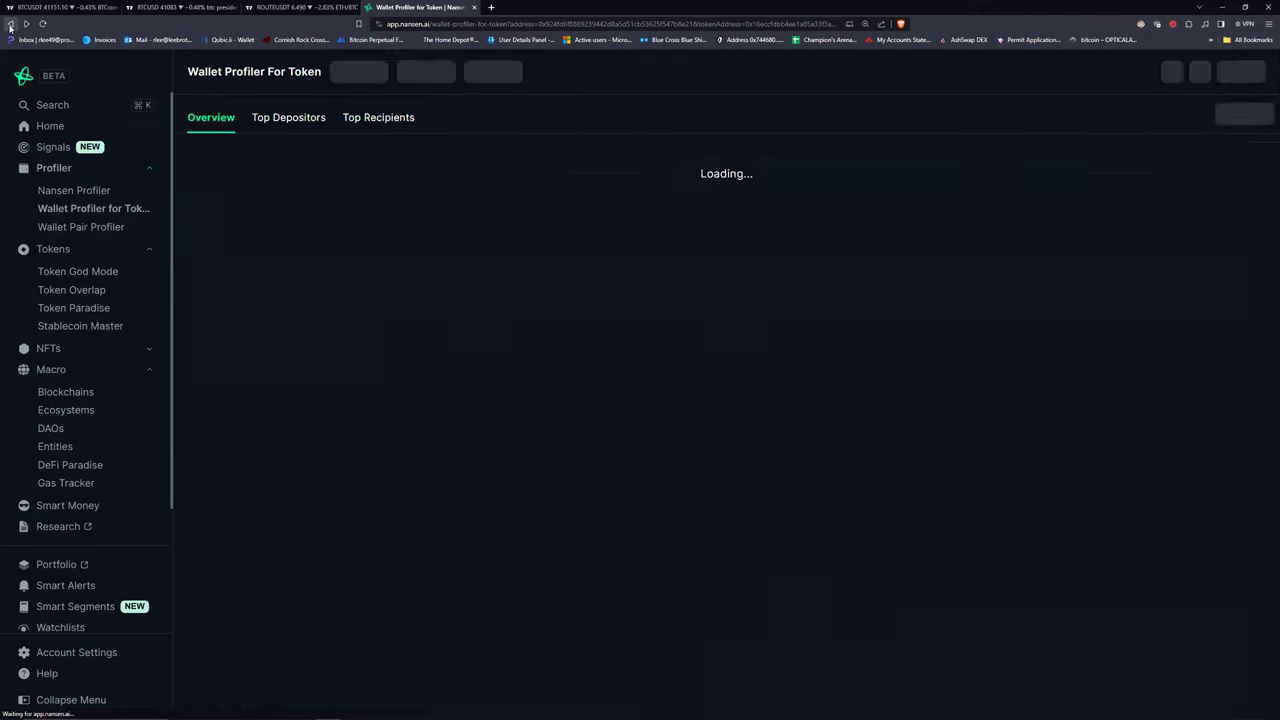
{"action": "left_click", "coordinate": [11, 25]}
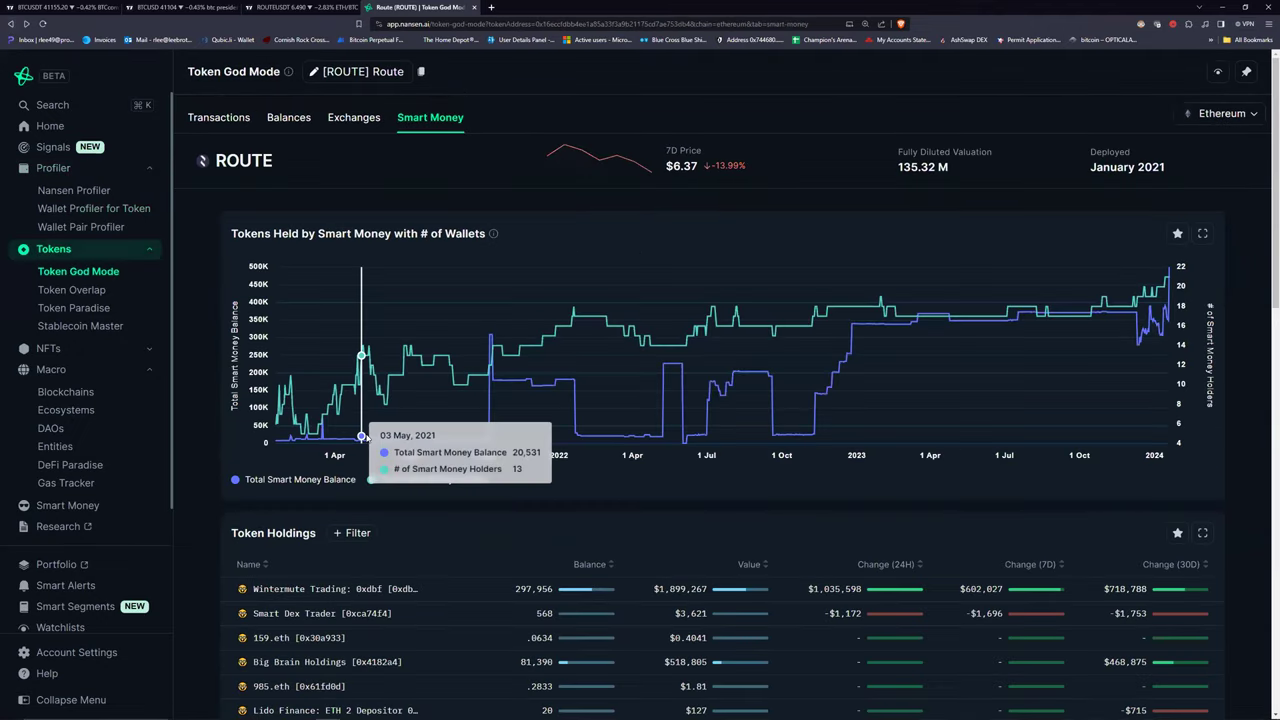
{"action": "left_click", "coordinate": [205, 122]}
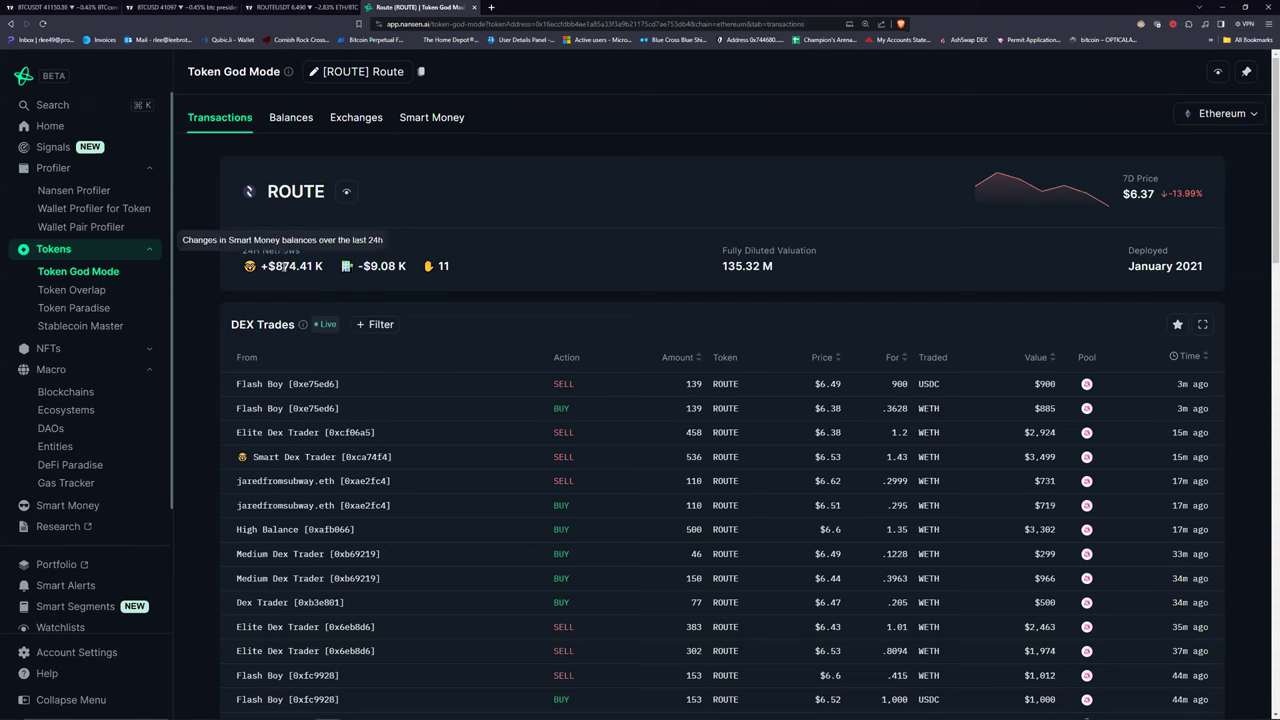
{"action": "mouse_move", "coordinate": [430, 265]}
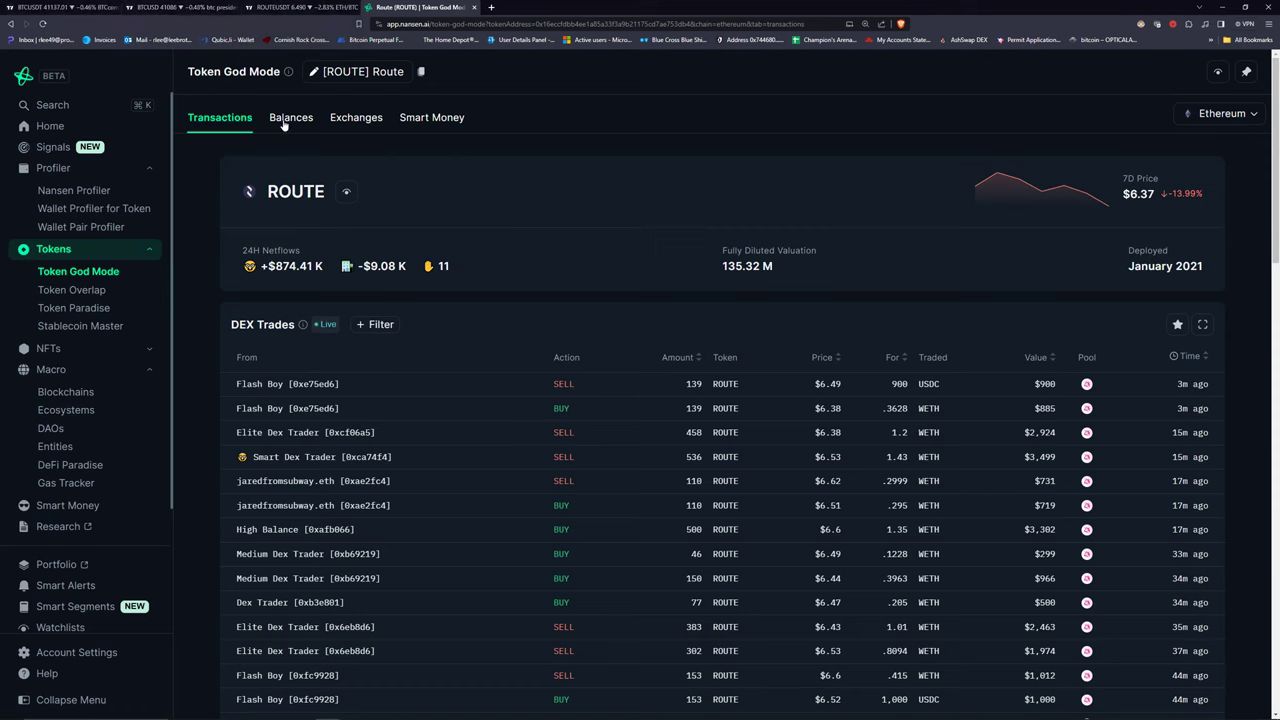
Open the Nansen home overview and read through the first three pages of the Smart Money Token Inflow list.
{"action": "left_click", "coordinate": [50, 126]}
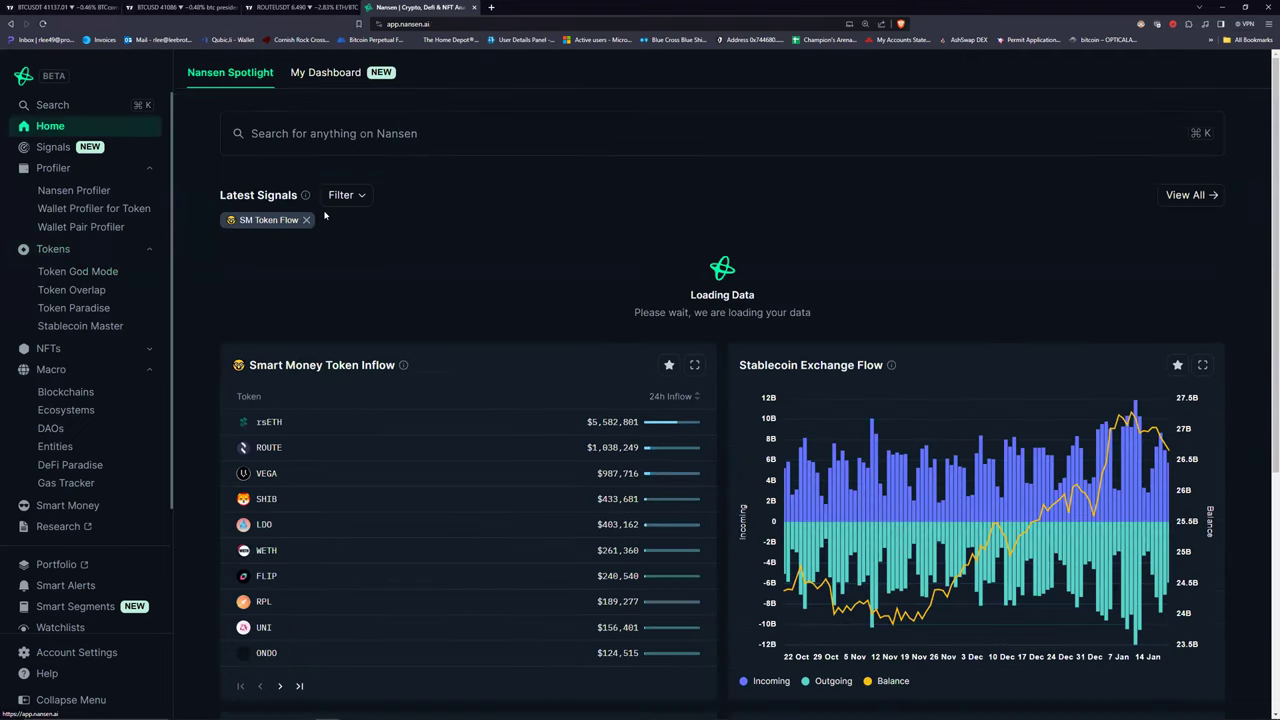
{"action": "scroll", "coordinate": [333, 686], "scroll_direction": "down", "scroll_amount": 1}
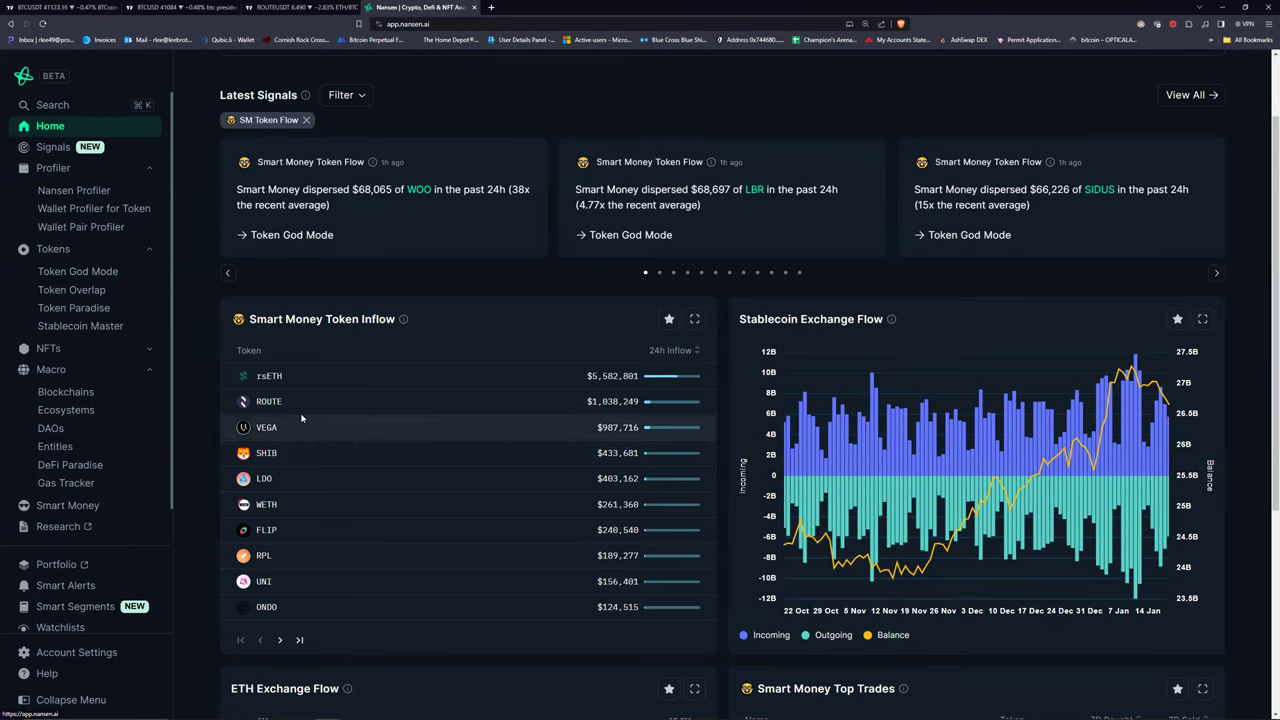
{"action": "mouse_move", "coordinate": [269, 405]}
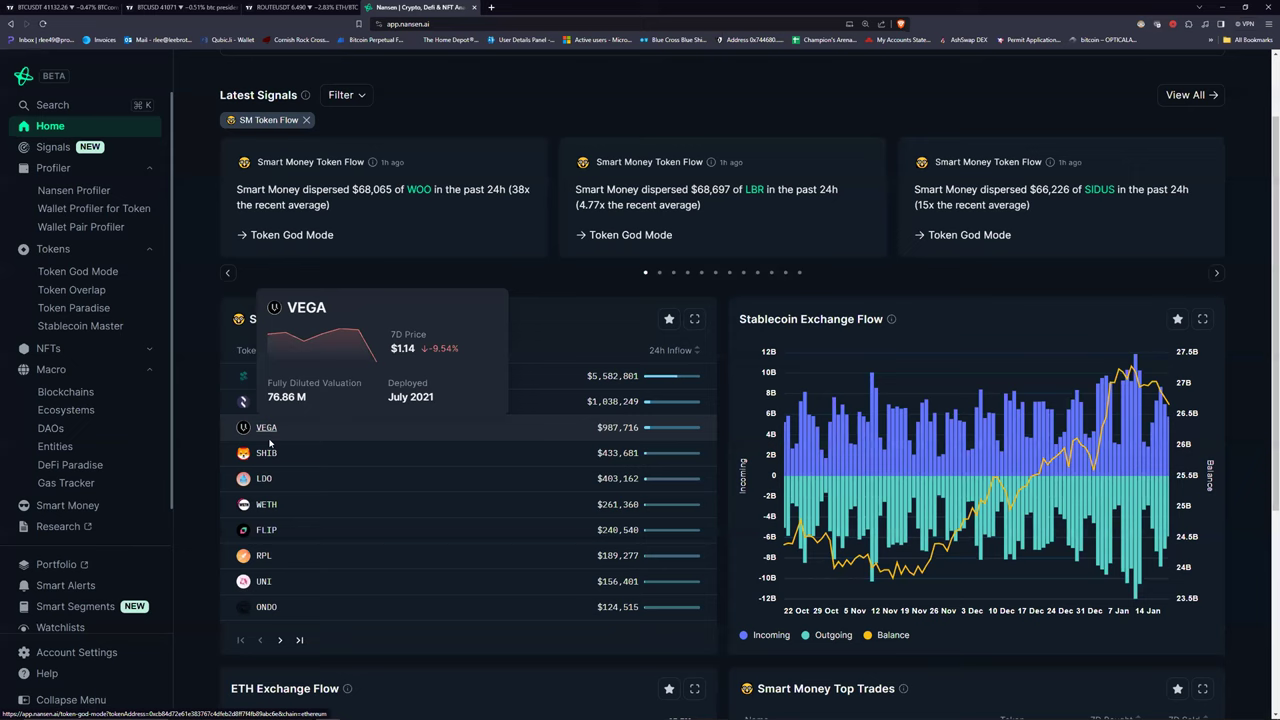
{"action": "mouse_move", "coordinate": [270, 460]}
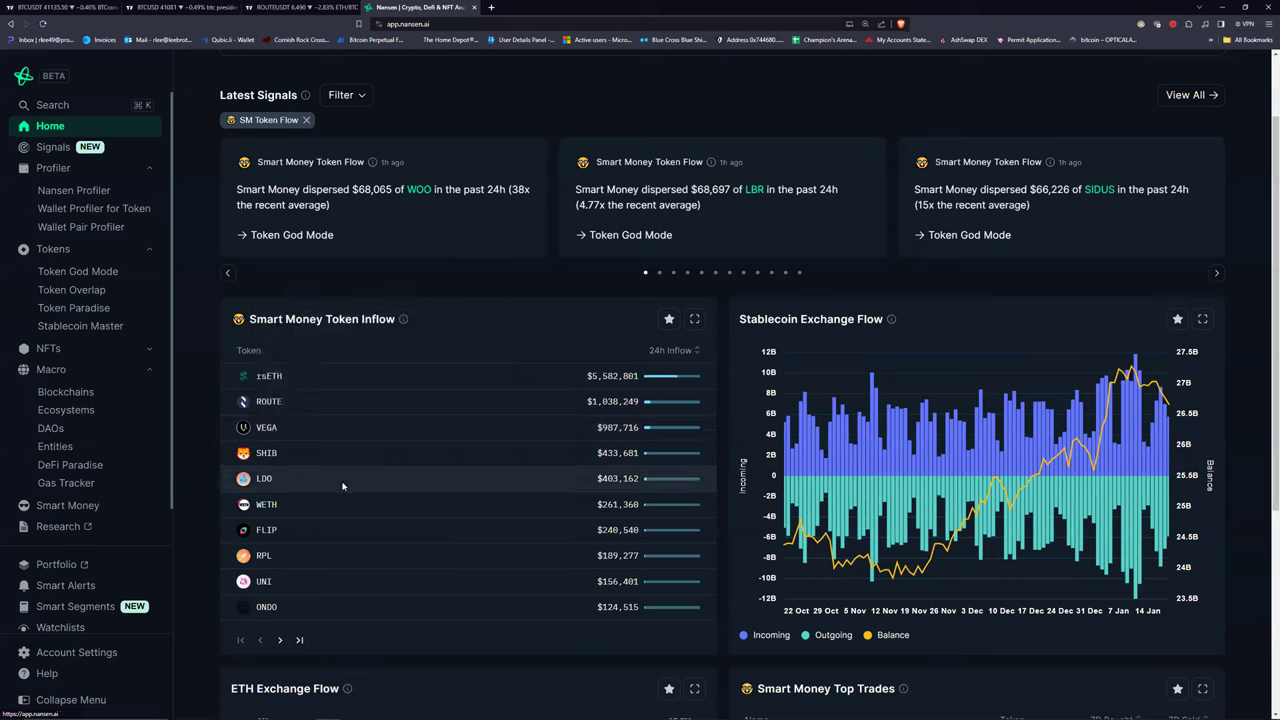
{"action": "left_click", "coordinate": [279, 641]}
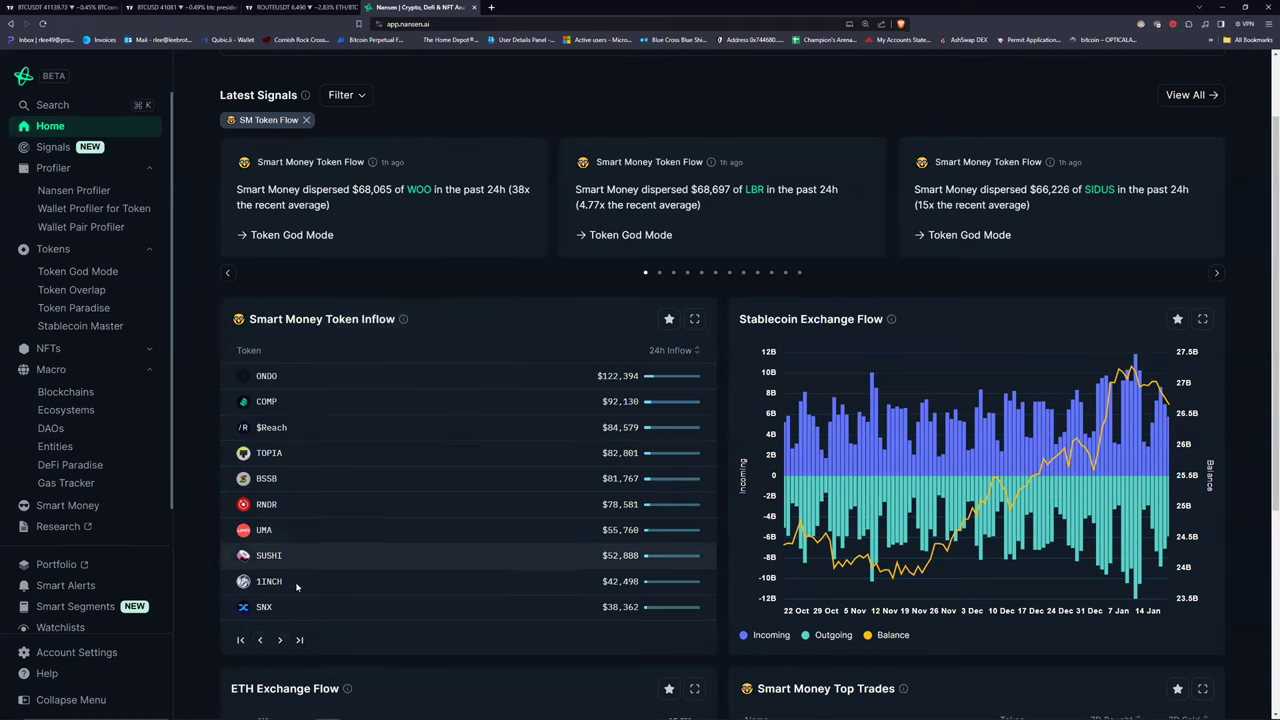
{"action": "left_click", "coordinate": [281, 640]}
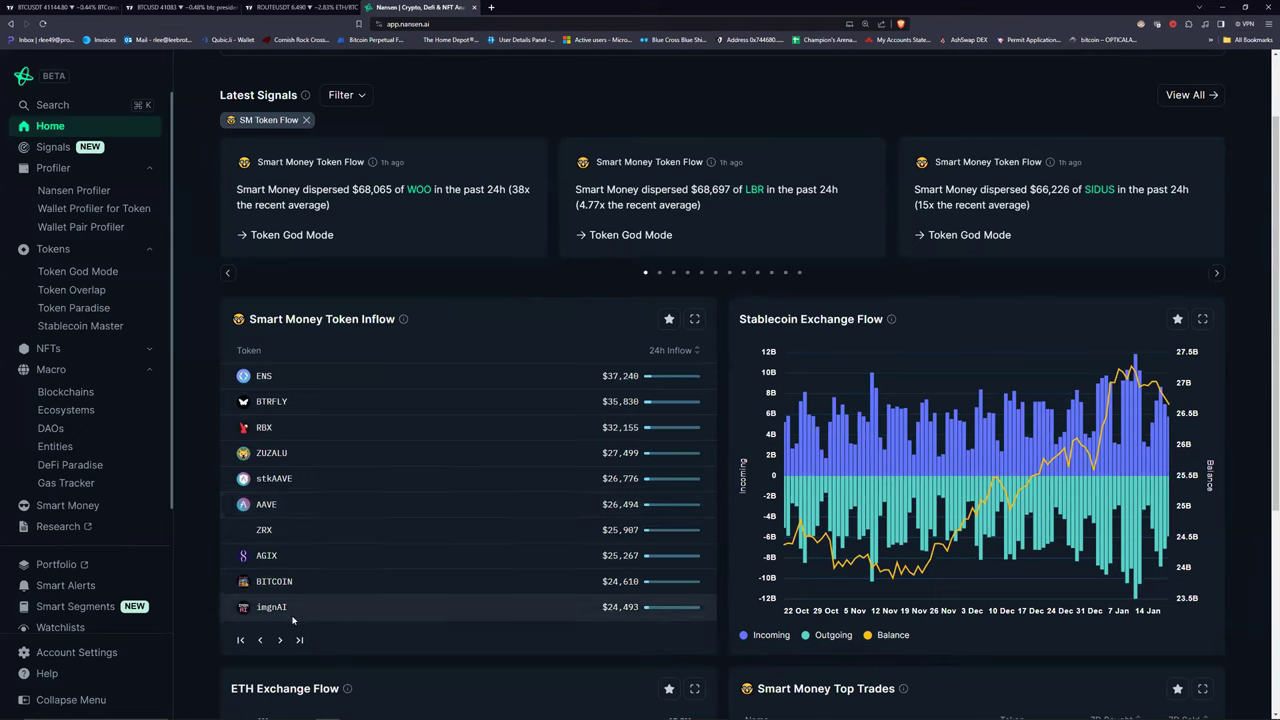
{"action": "mouse_move", "coordinate": [270, 506]}
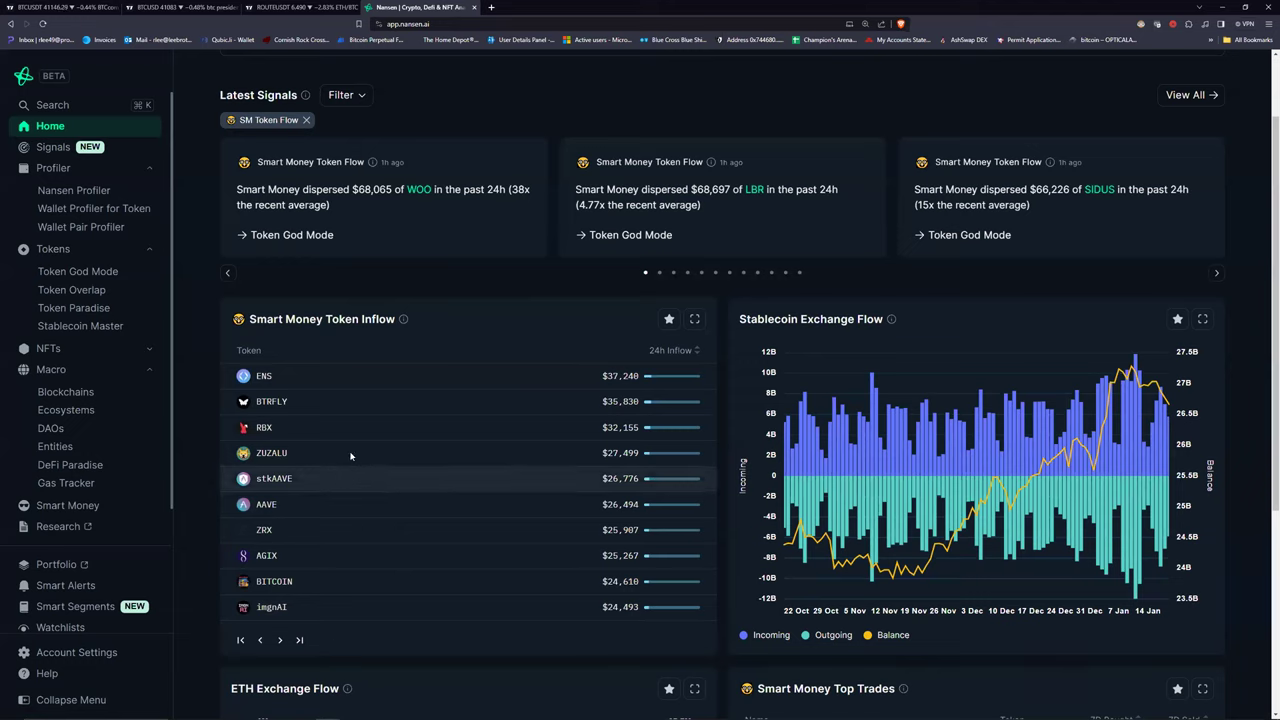
Page forward through the Smart Money Token Inflow list and open the KARATE token.
{"action": "left_click", "coordinate": [280, 641]}
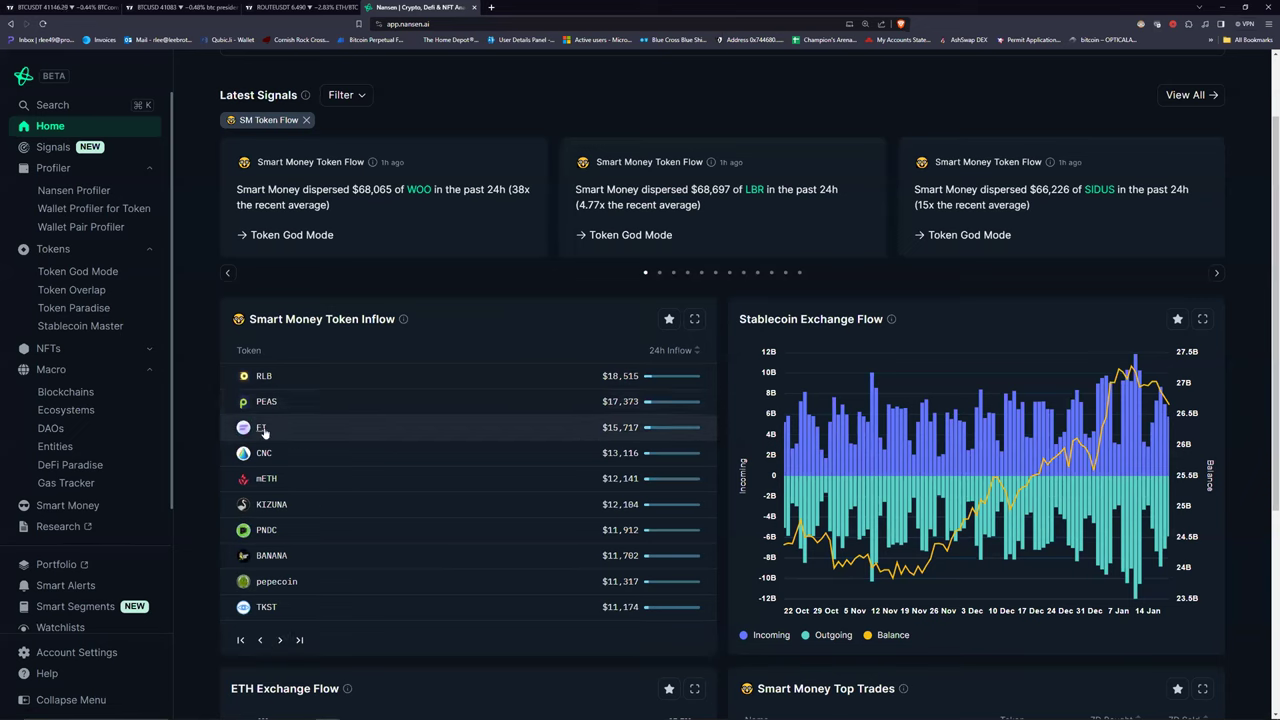
{"action": "mouse_move", "coordinate": [261, 430]}
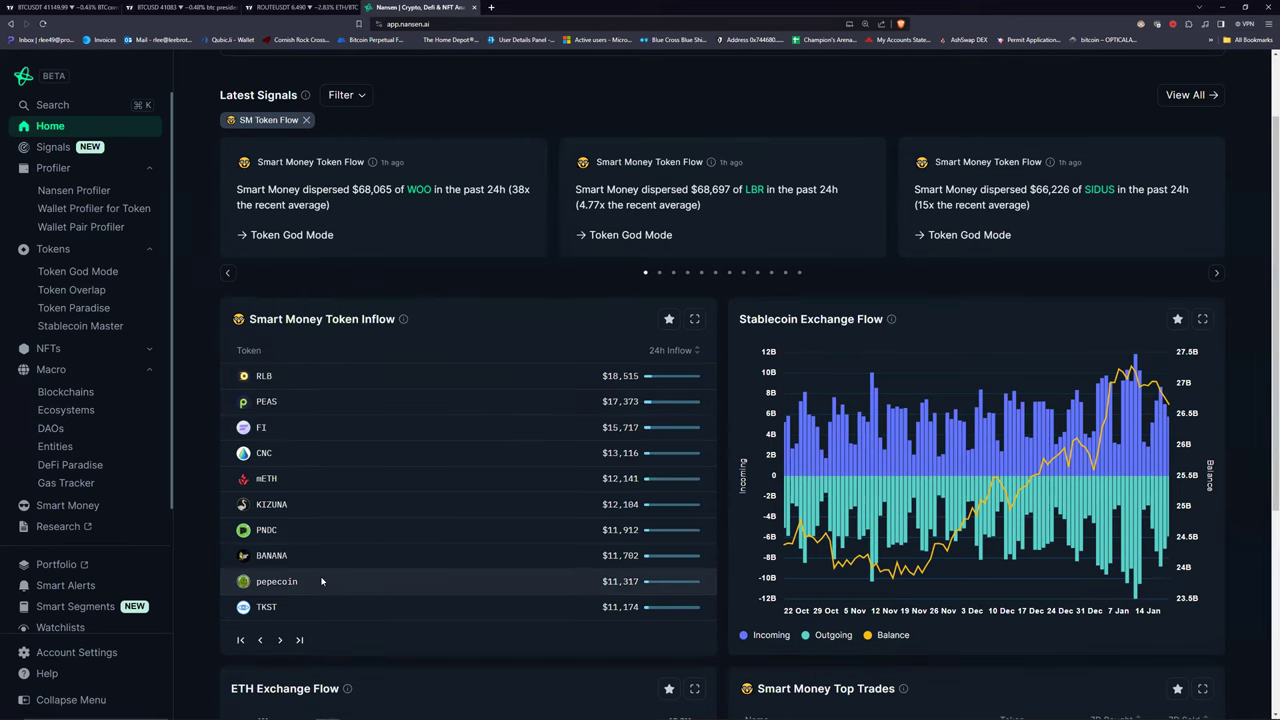
{"action": "mouse_move", "coordinate": [265, 610]}
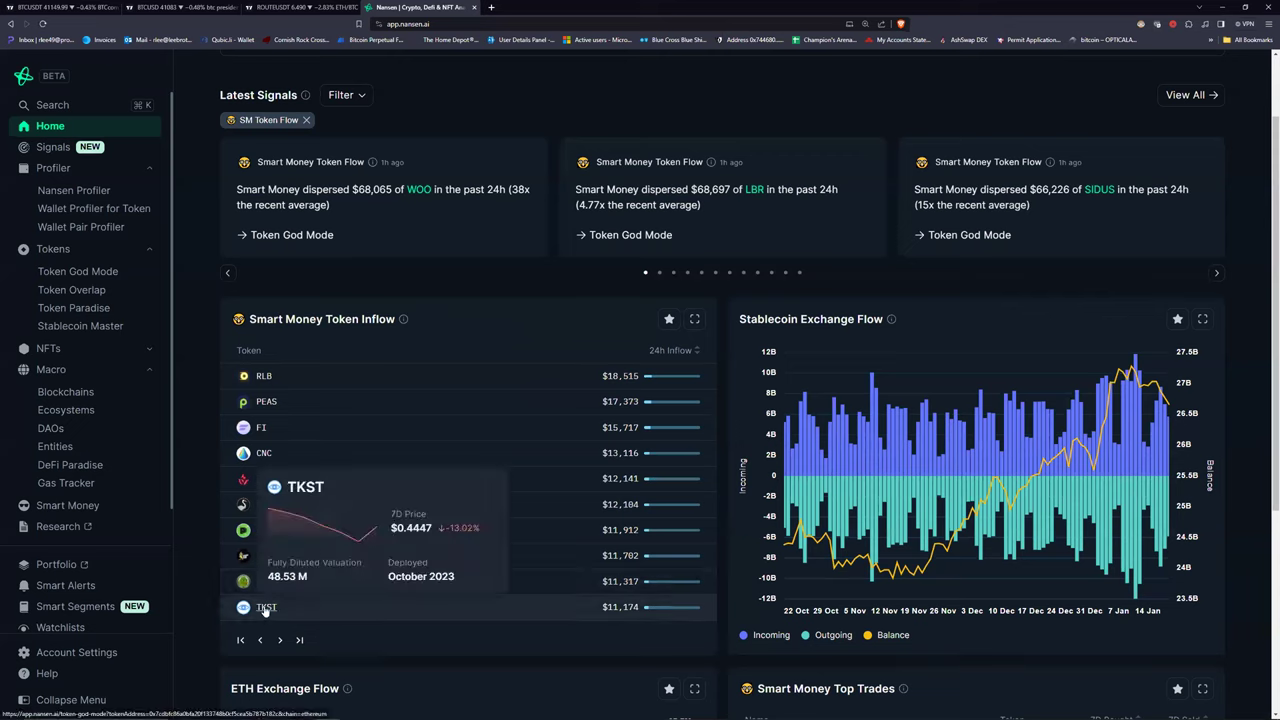
{"action": "left_click", "coordinate": [280, 640]}
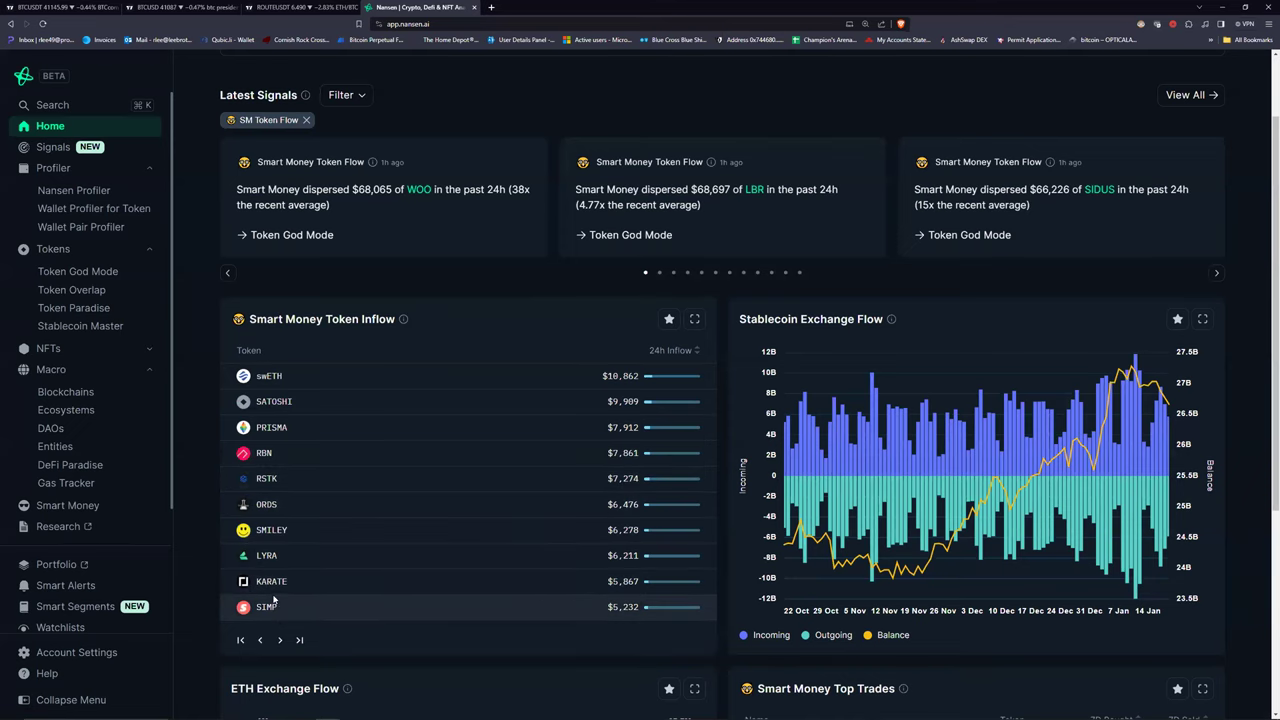
{"action": "mouse_move", "coordinate": [273, 587]}
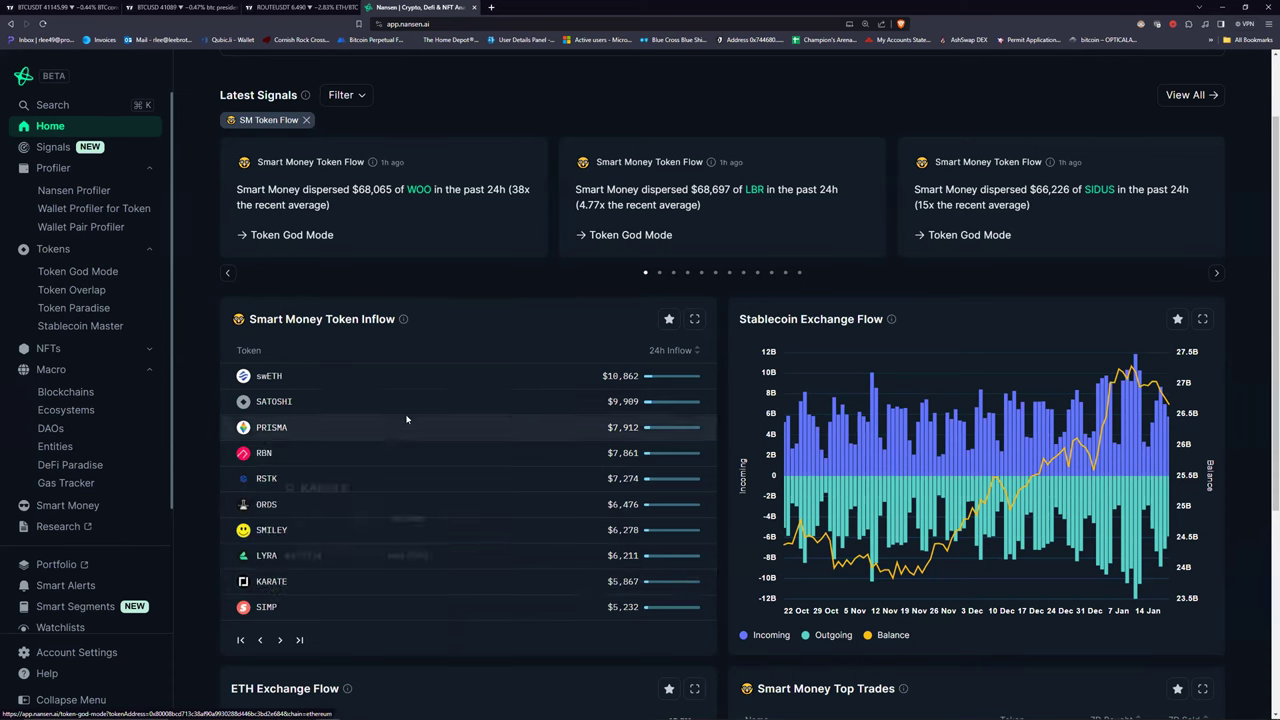
{"action": "left_click", "coordinate": [271, 584]}
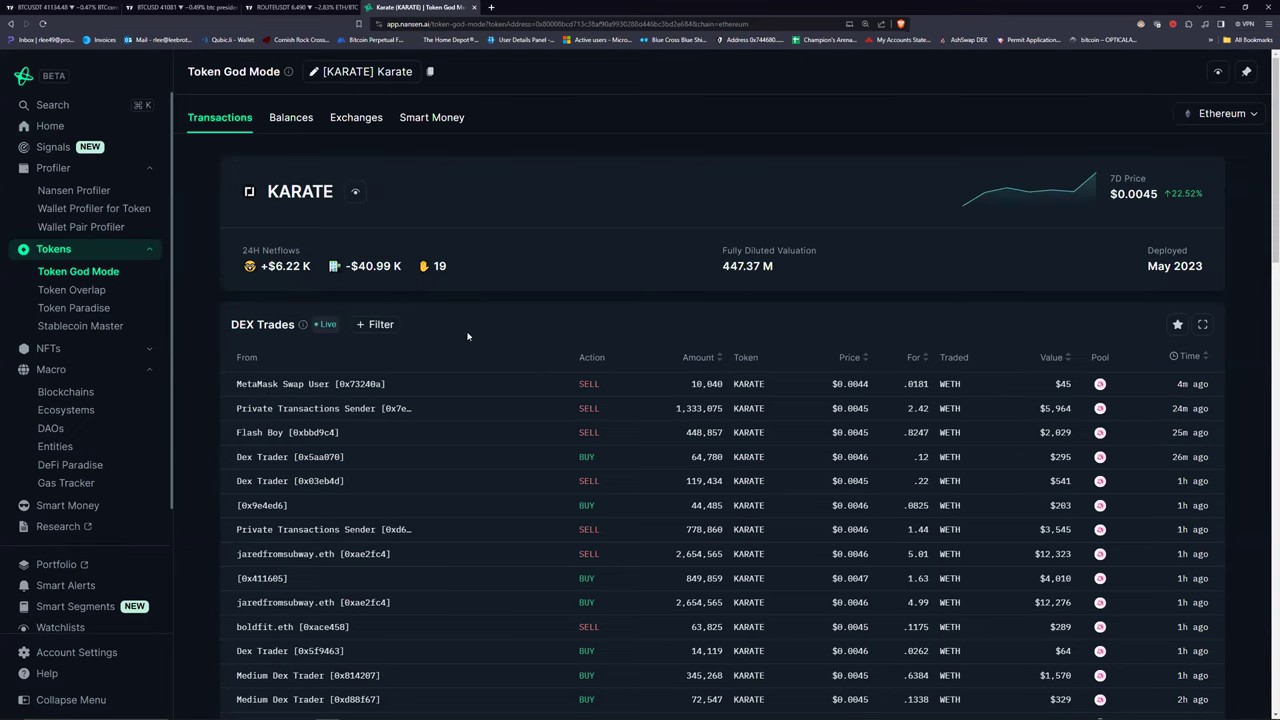
Show KARATE's Smart Money holdings and open the profile of the wallet labelled "Smart Dex Trader - One of the Best".
{"action": "left_click", "coordinate": [430, 118]}
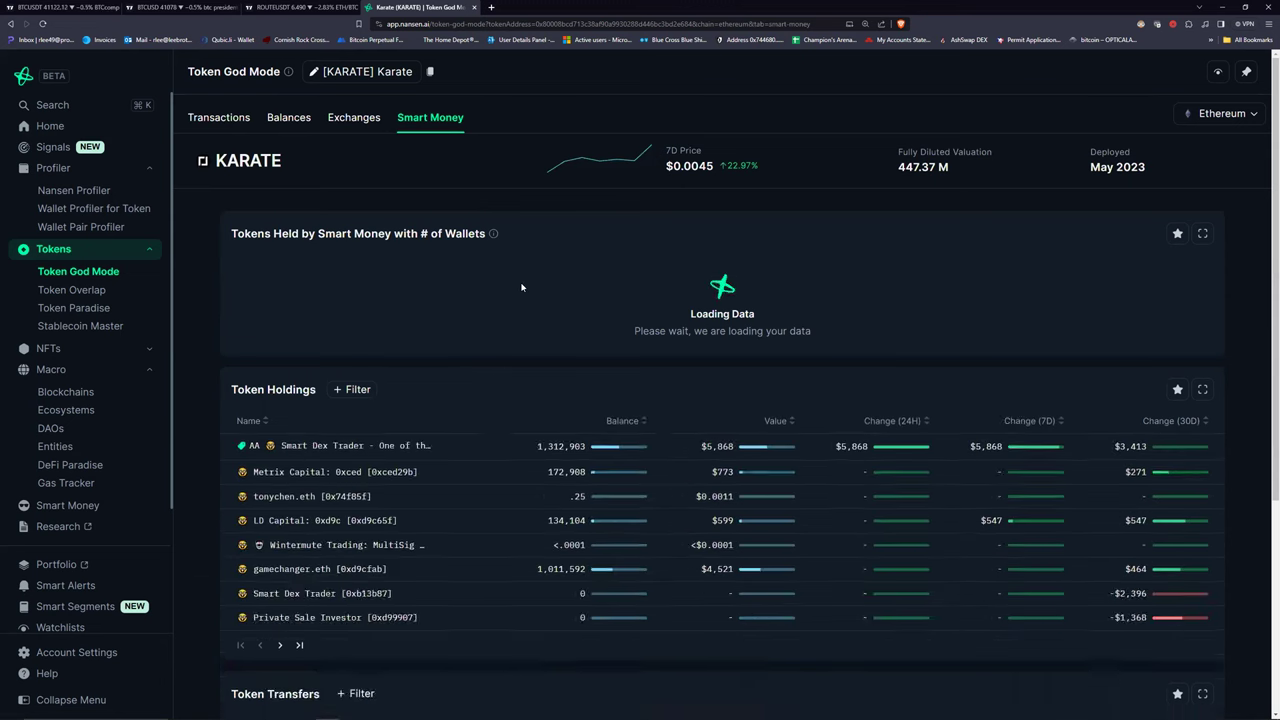
{"action": "scroll", "coordinate": [466, 556], "scroll_direction": "down", "scroll_amount": 1}
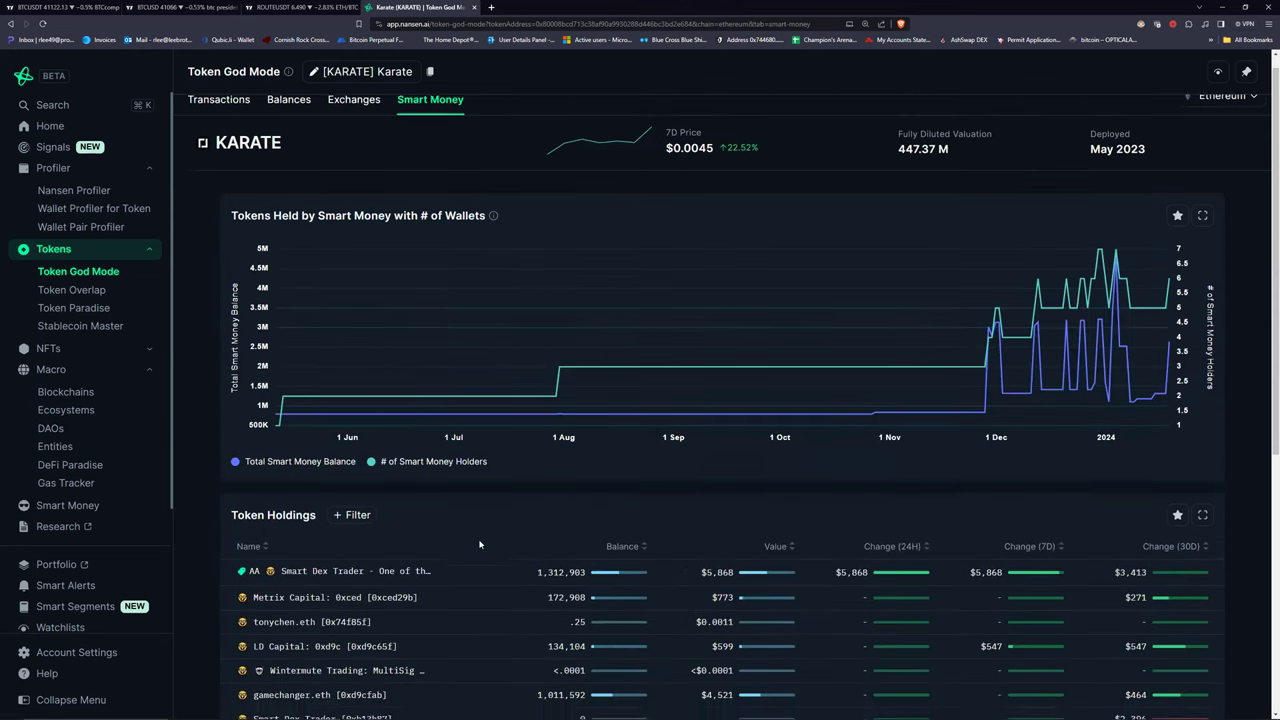
{"action": "mouse_move", "coordinate": [347, 492]}
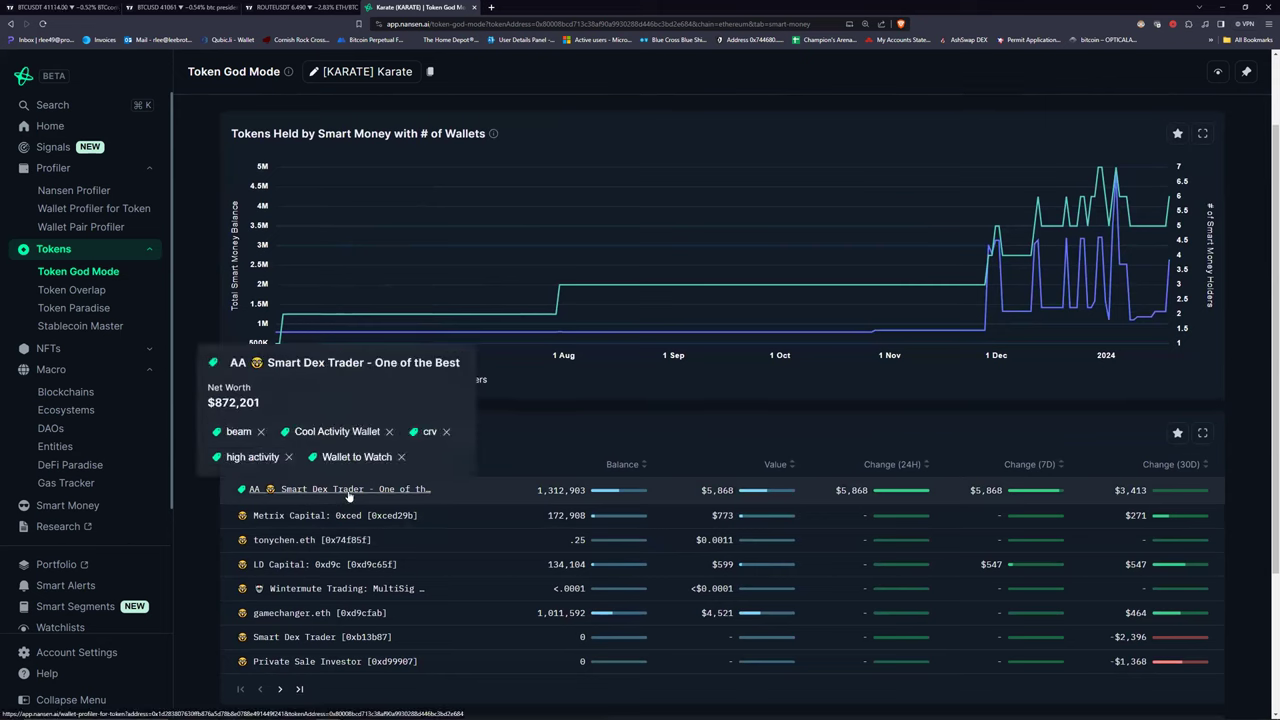
{"action": "left_click", "coordinate": [348, 491]}
{"action": "left_click", "coordinate": [349, 310]}
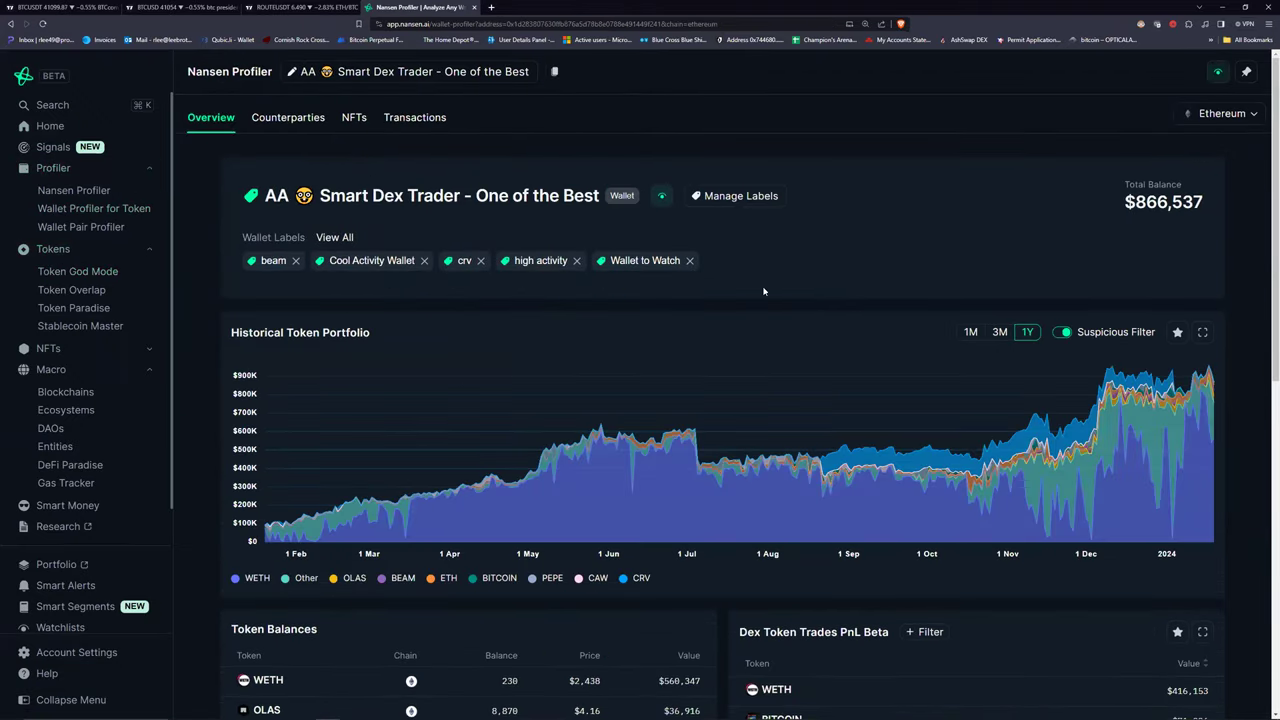
Review the wallet's historical token portfolio, token balances, DEX trades PnL and similar addresses.
{"action": "scroll", "coordinate": [841, 196], "scroll_direction": "down", "scroll_amount": 1}
{"action": "scroll", "coordinate": [841, 194], "scroll_direction": "up", "scroll_amount": 1}
{"action": "scroll", "coordinate": [395, 270], "scroll_direction": "down", "scroll_amount": 3}
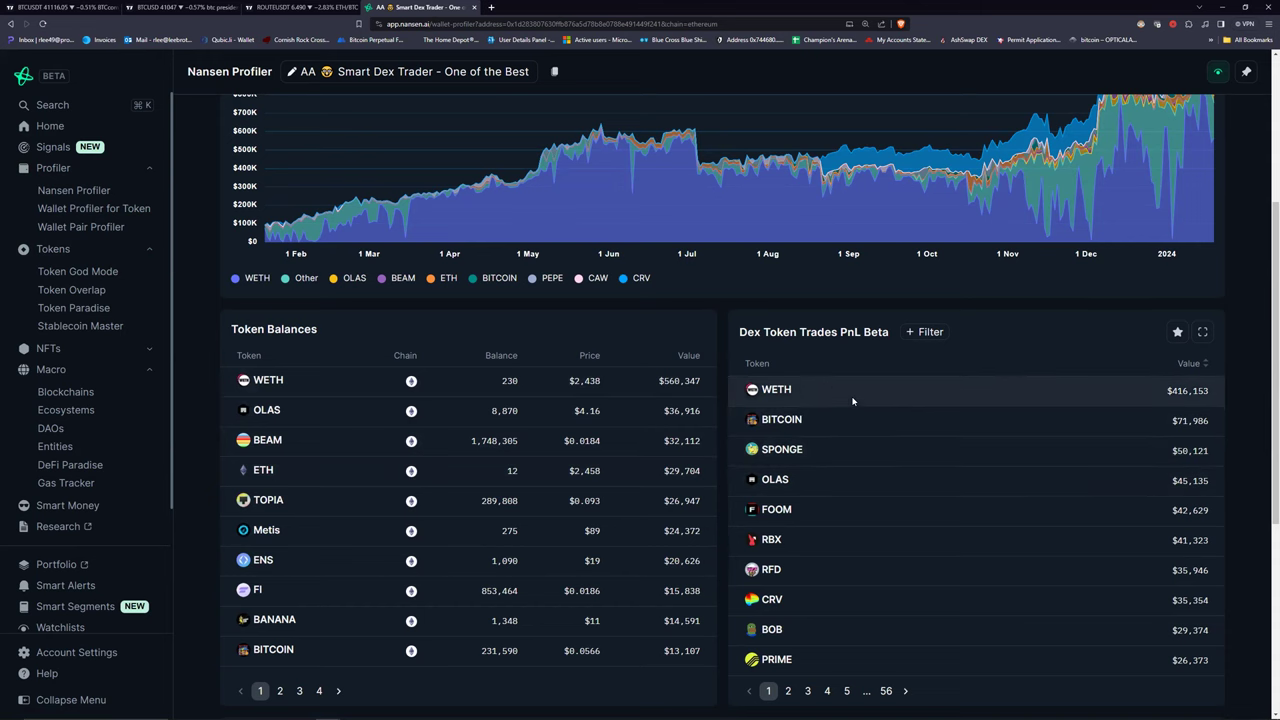
{"action": "scroll", "coordinate": [600, 390], "scroll_direction": "down", "scroll_amount": 3}
{"action": "scroll", "coordinate": [600, 390], "scroll_direction": "up", "scroll_amount": 6}
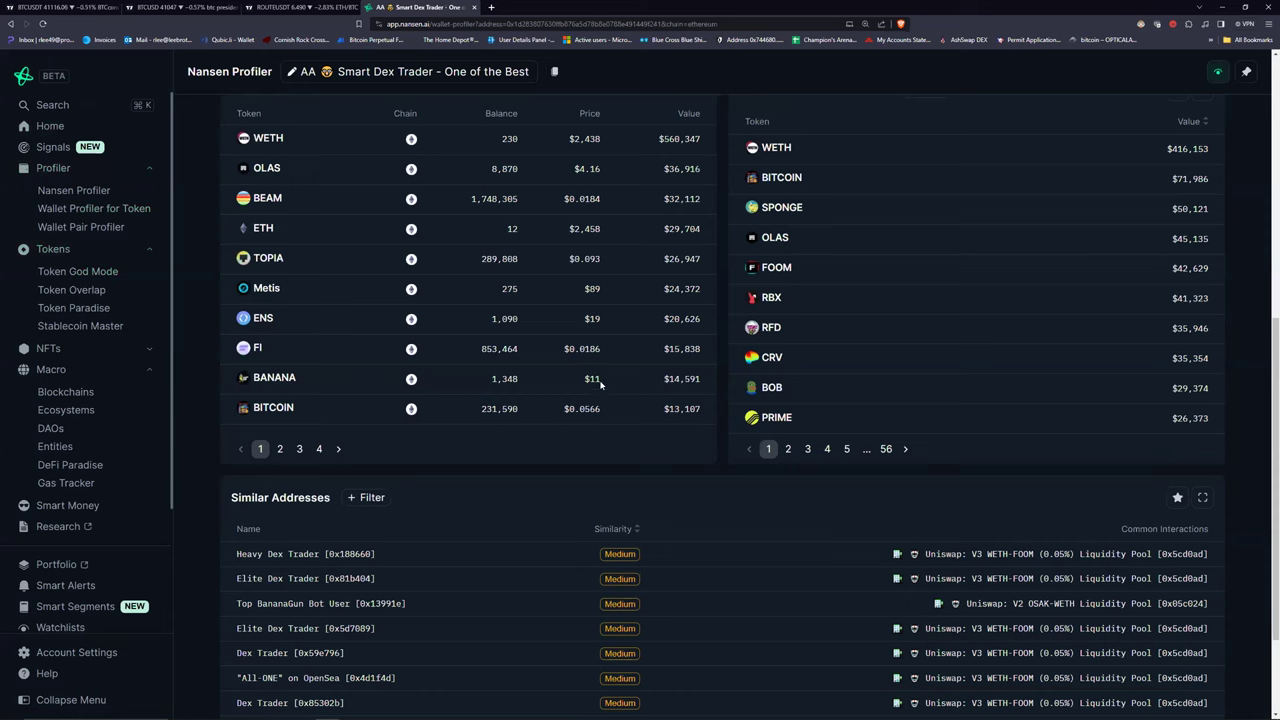
Show the wallet's token transfers and go to the second page of the list.
{"action": "left_click", "coordinate": [417, 118]}
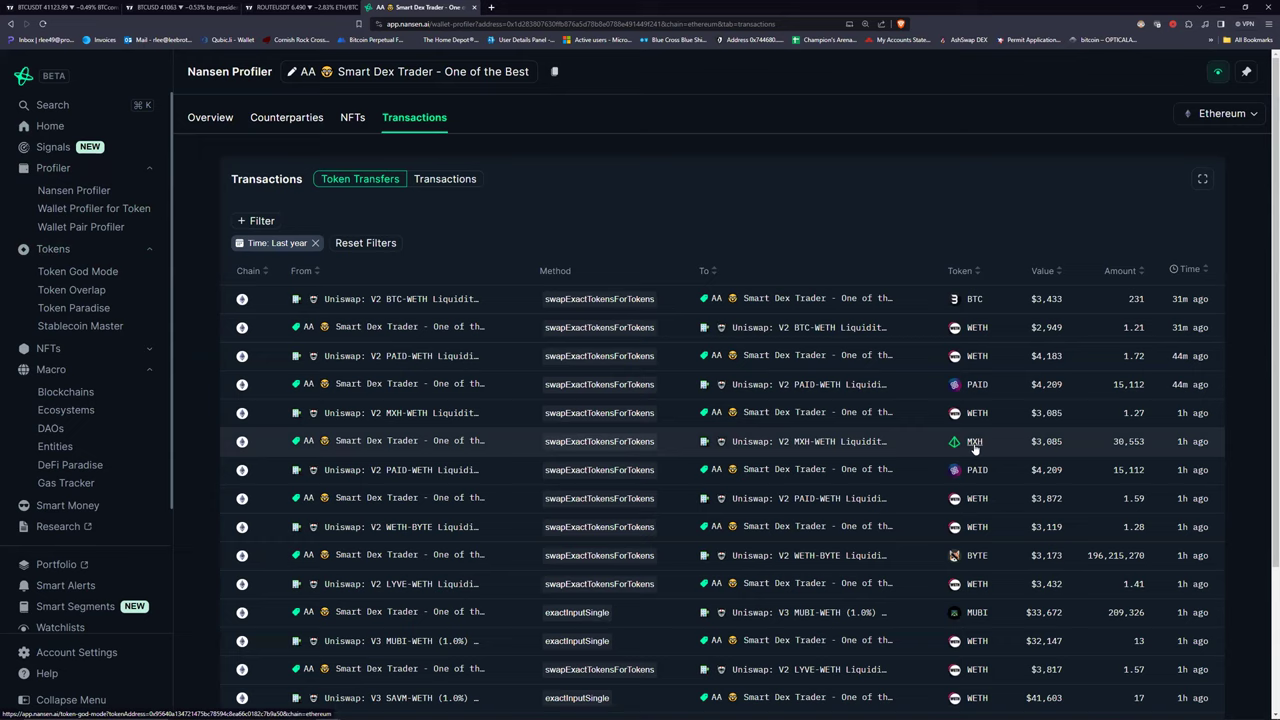
{"action": "scroll", "coordinate": [922, 429], "scroll_direction": "down", "scroll_amount": 3}
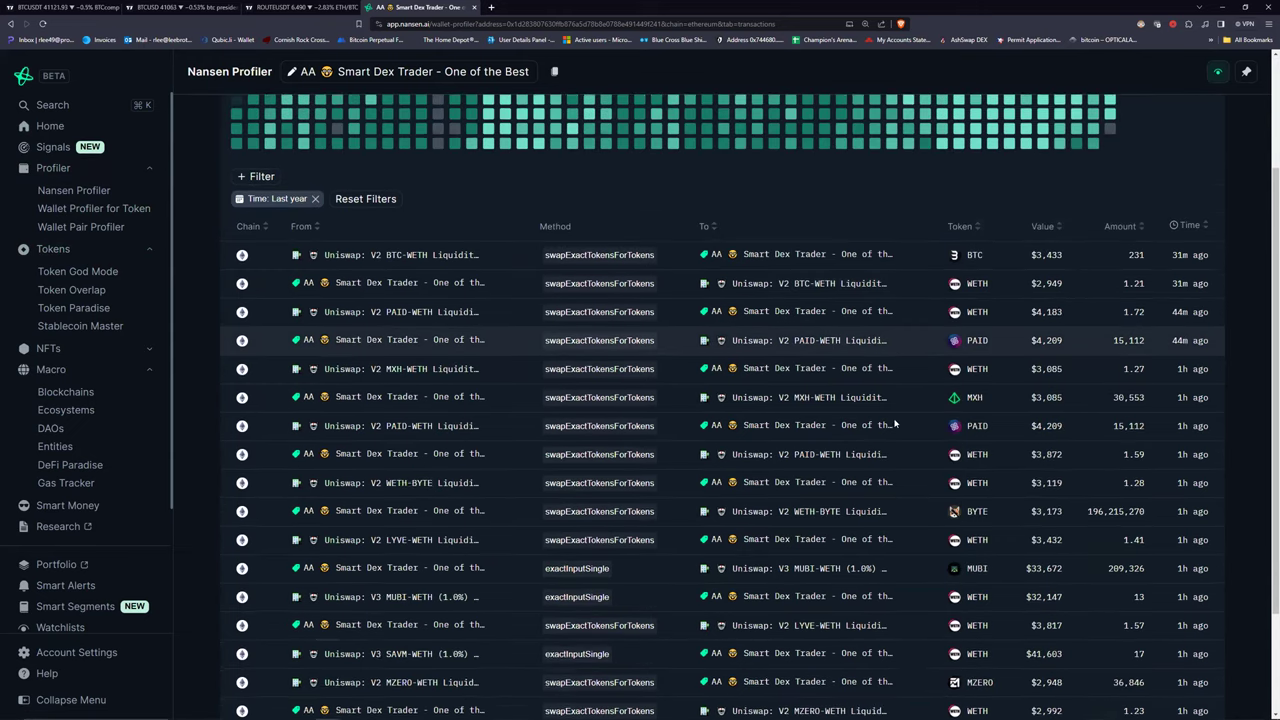
{"action": "scroll", "coordinate": [895, 423], "scroll_direction": "down", "scroll_amount": 1}
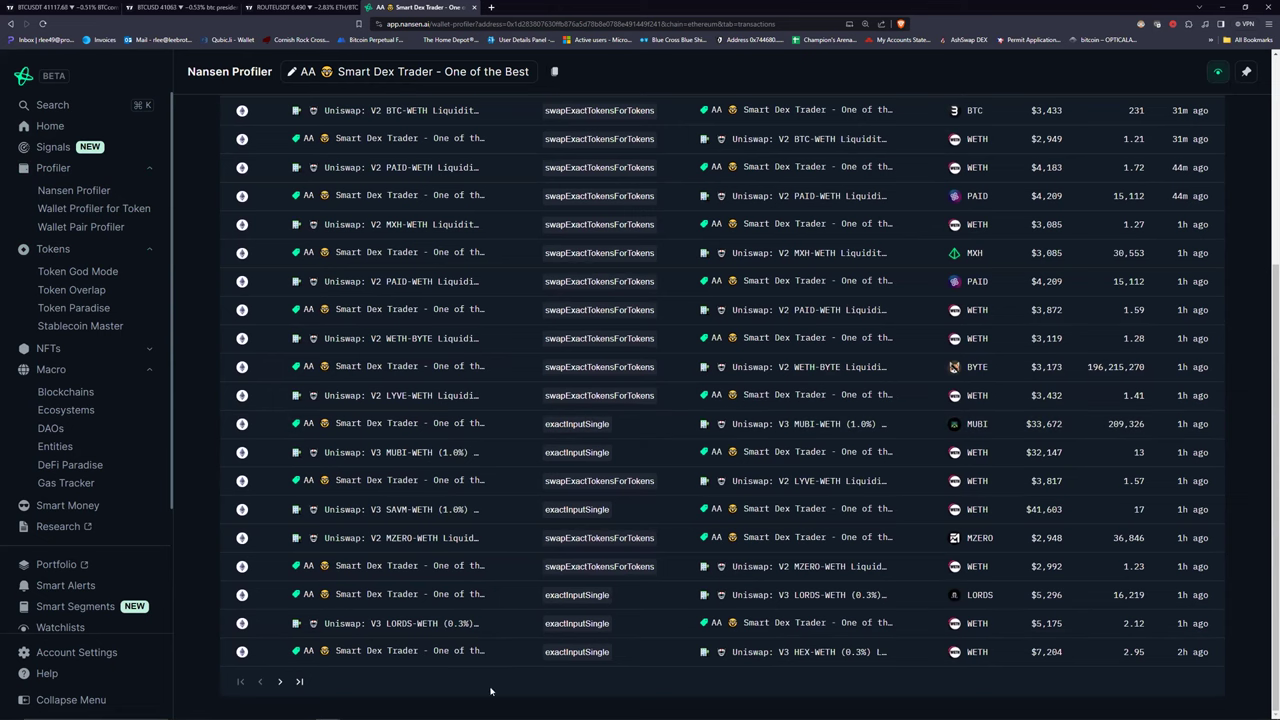
{"action": "left_click", "coordinate": [280, 681]}
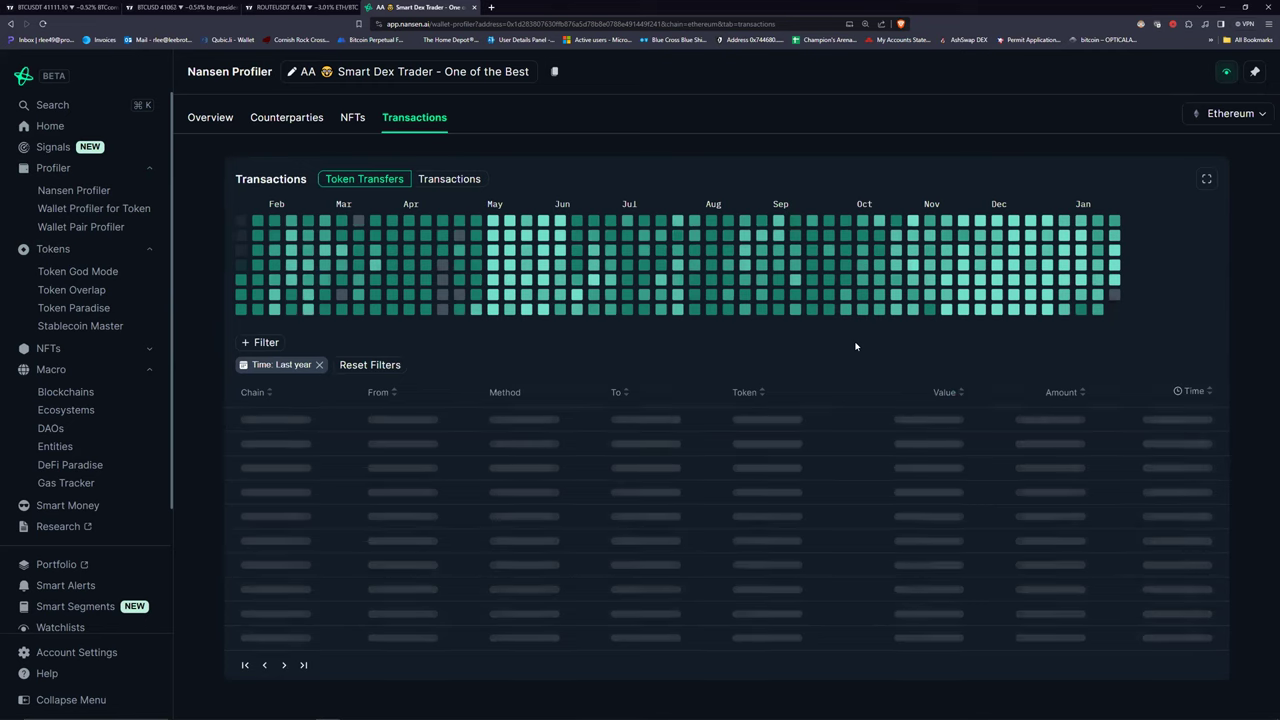
{"action": "left_click", "coordinate": [277, 345]}
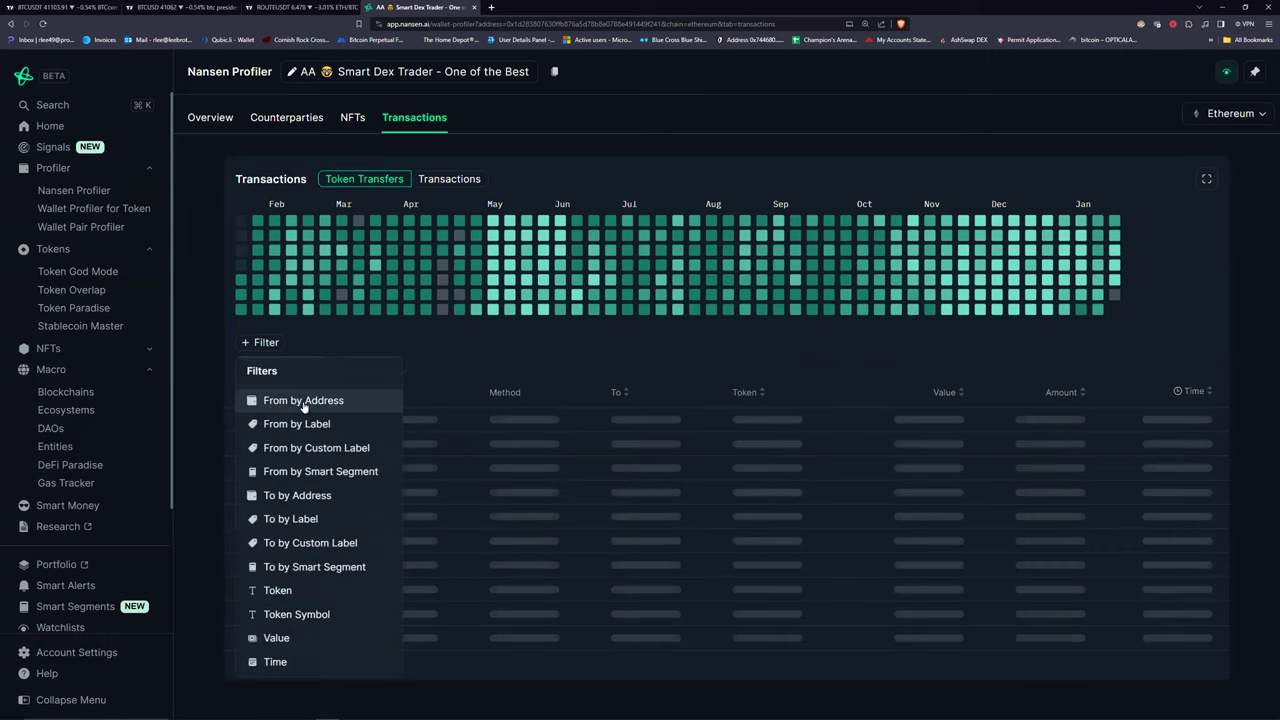
{"action": "left_click", "coordinate": [339, 351]}
{"action": "left_click", "coordinate": [260, 342]}
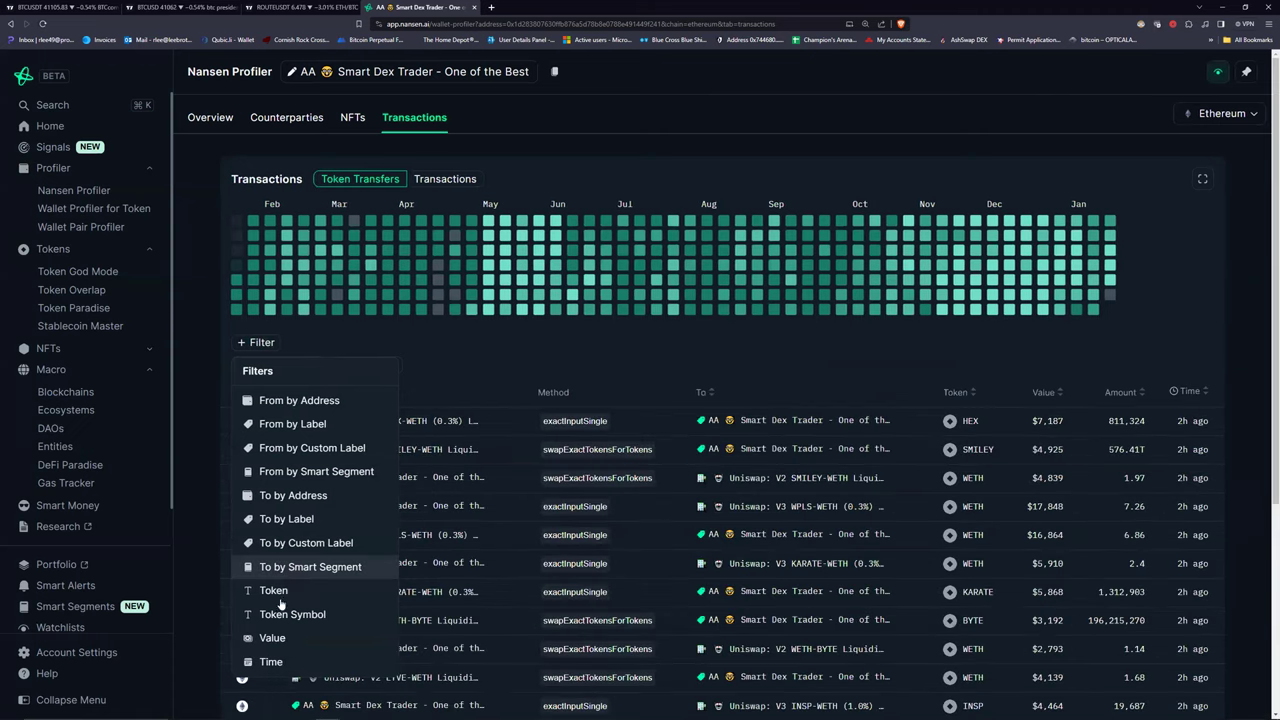
{"action": "left_click", "coordinate": [818, 362]}
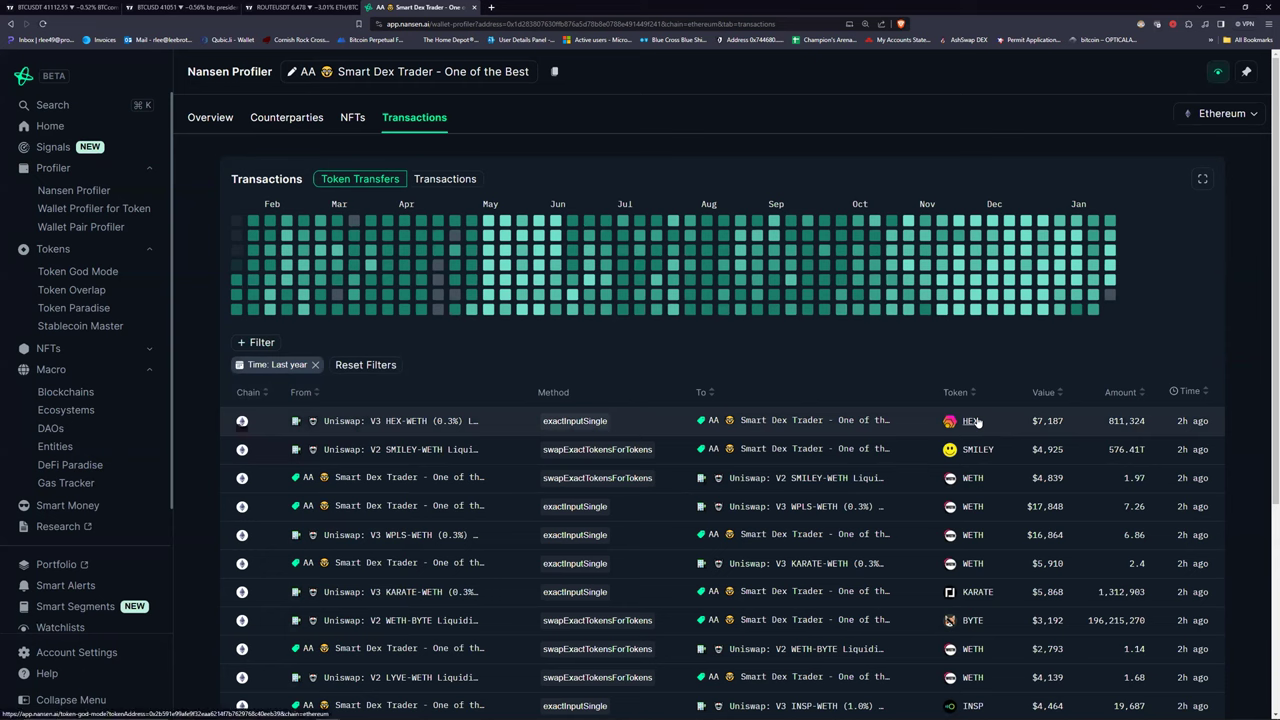
Examine the sender, recipient and token of the wallet's HEX, SMILEY, WETH and KARATE transfers.
{"action": "mouse_move", "coordinate": [874, 310]}
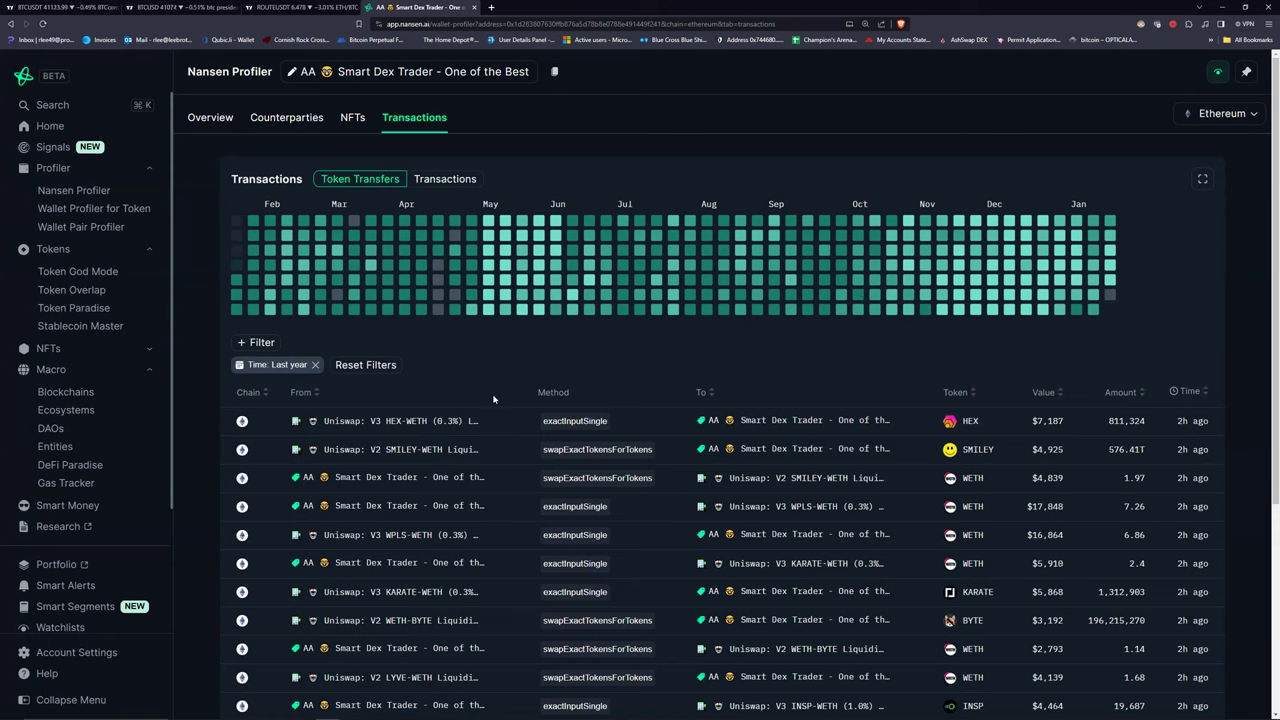
{"action": "mouse_move", "coordinate": [402, 428]}
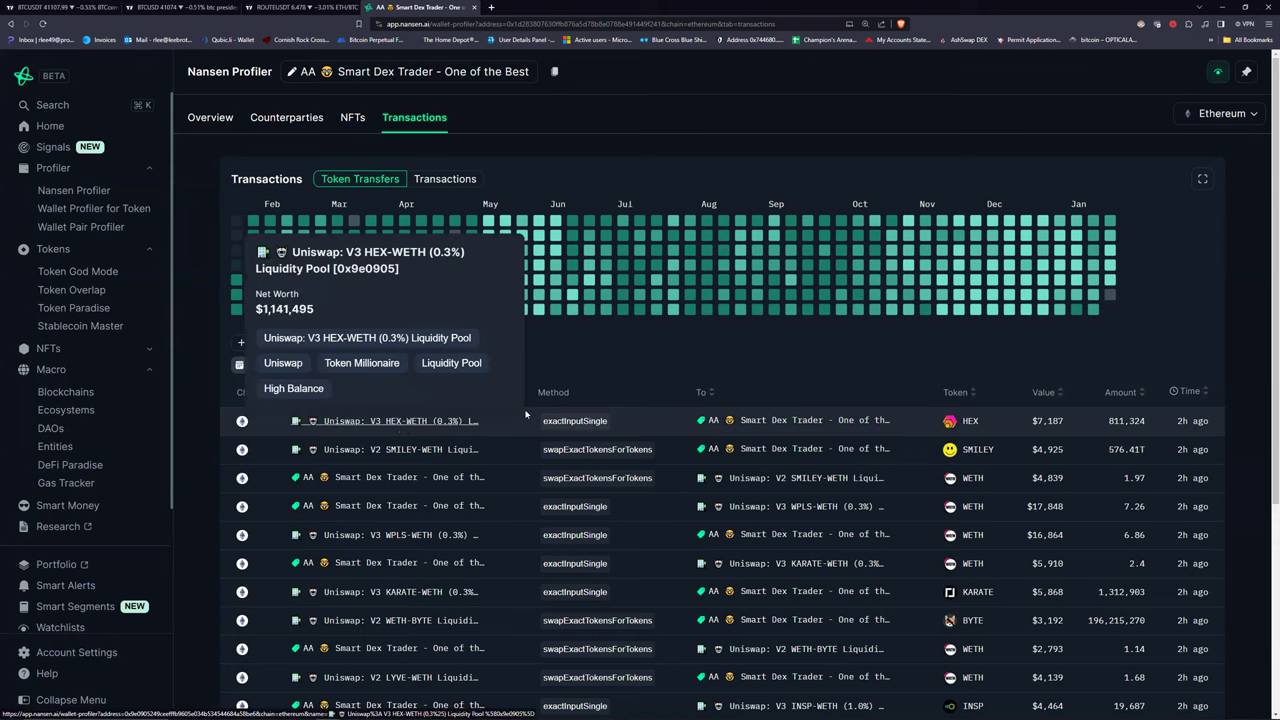
{"action": "mouse_move", "coordinate": [784, 424]}
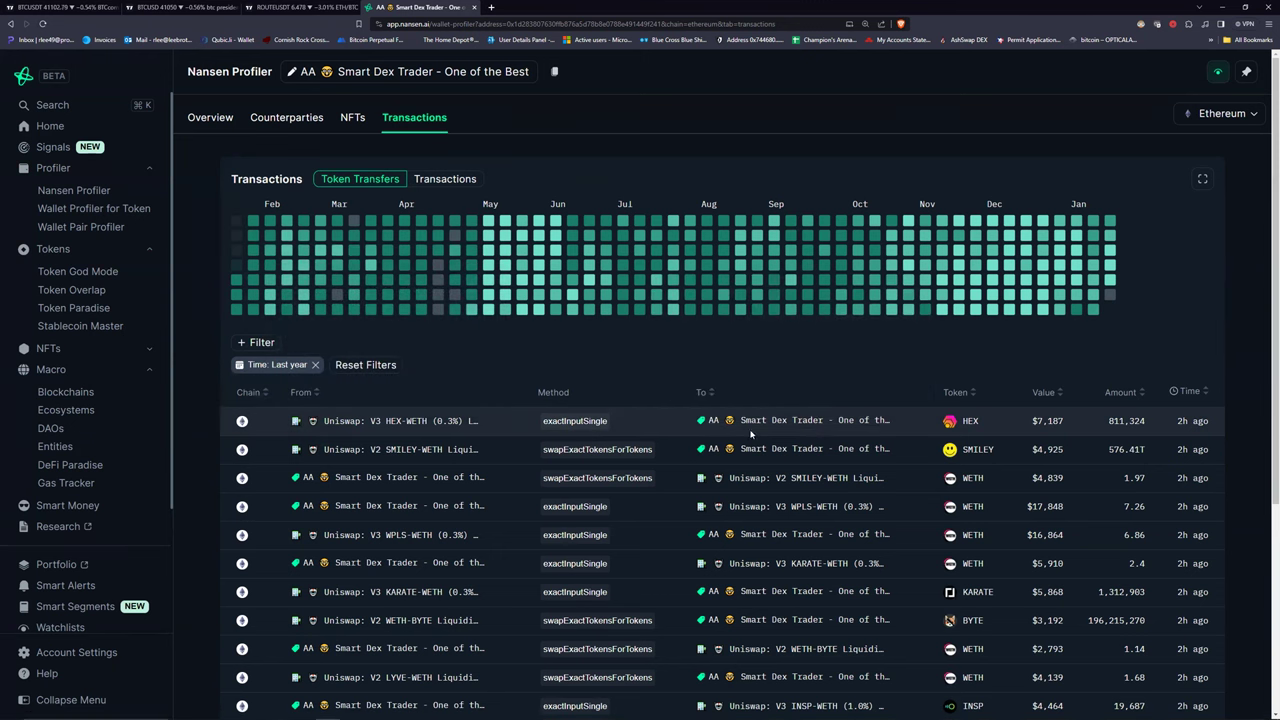
{"action": "mouse_move", "coordinate": [390, 480]}
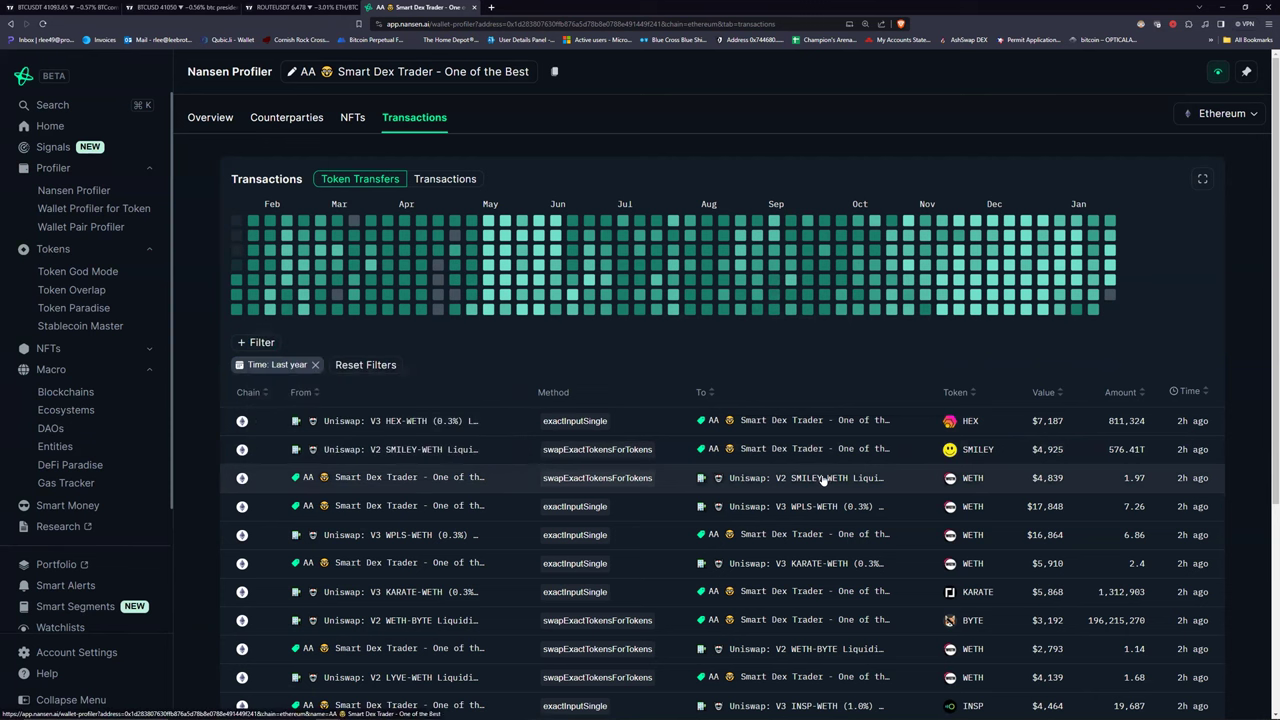
{"action": "mouse_move", "coordinate": [818, 485]}
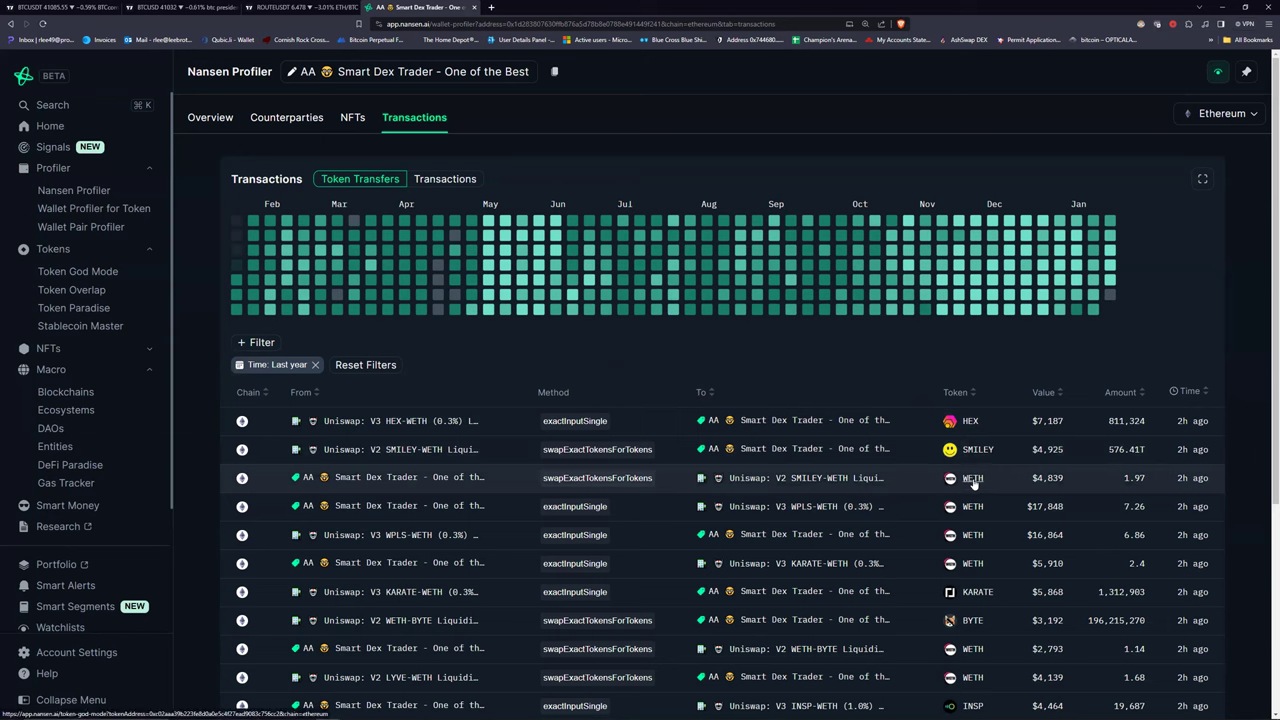
{"action": "mouse_move", "coordinate": [973, 483]}
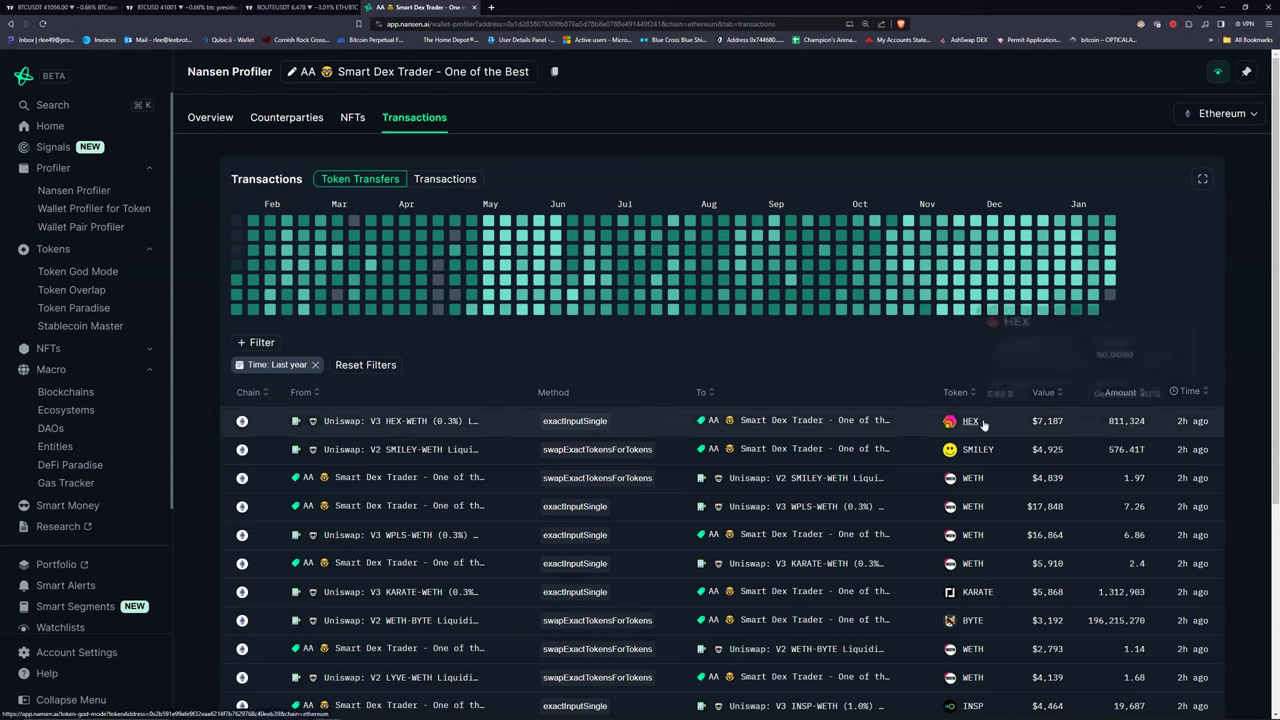
{"action": "mouse_move", "coordinate": [978, 593]}
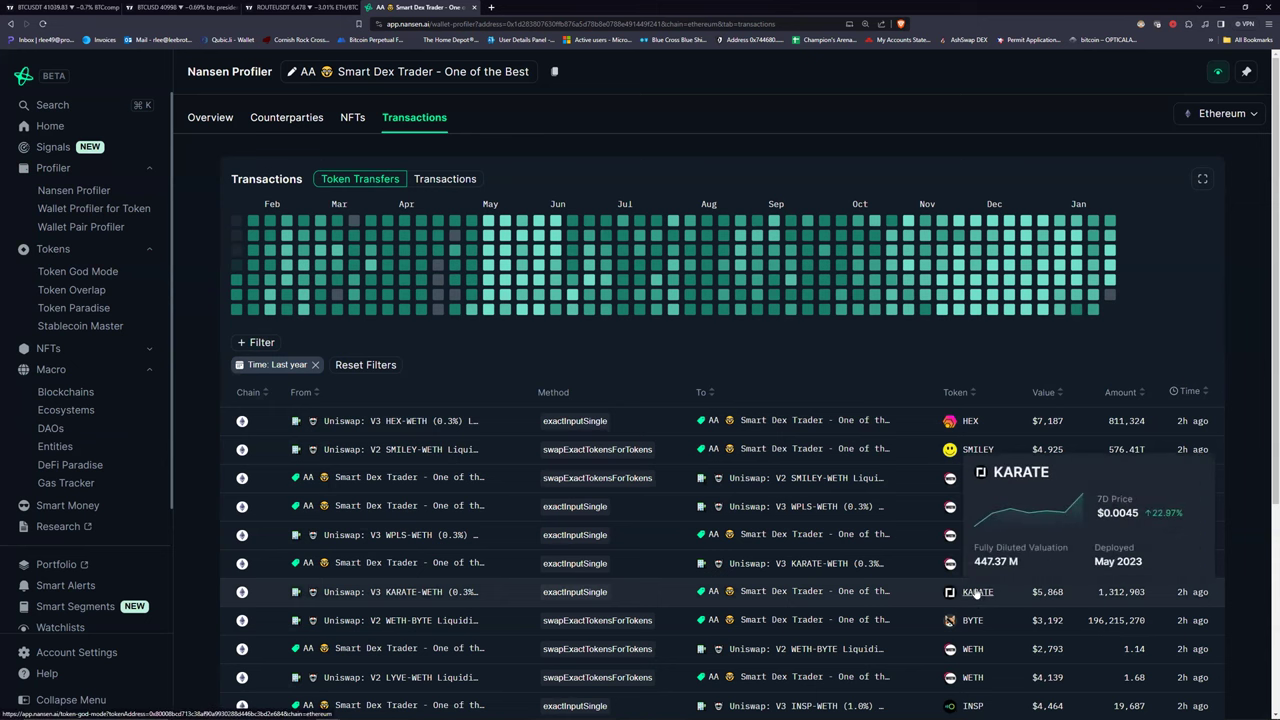
{"action": "scroll", "coordinate": [922, 511], "scroll_direction": "down", "scroll_amount": 2}
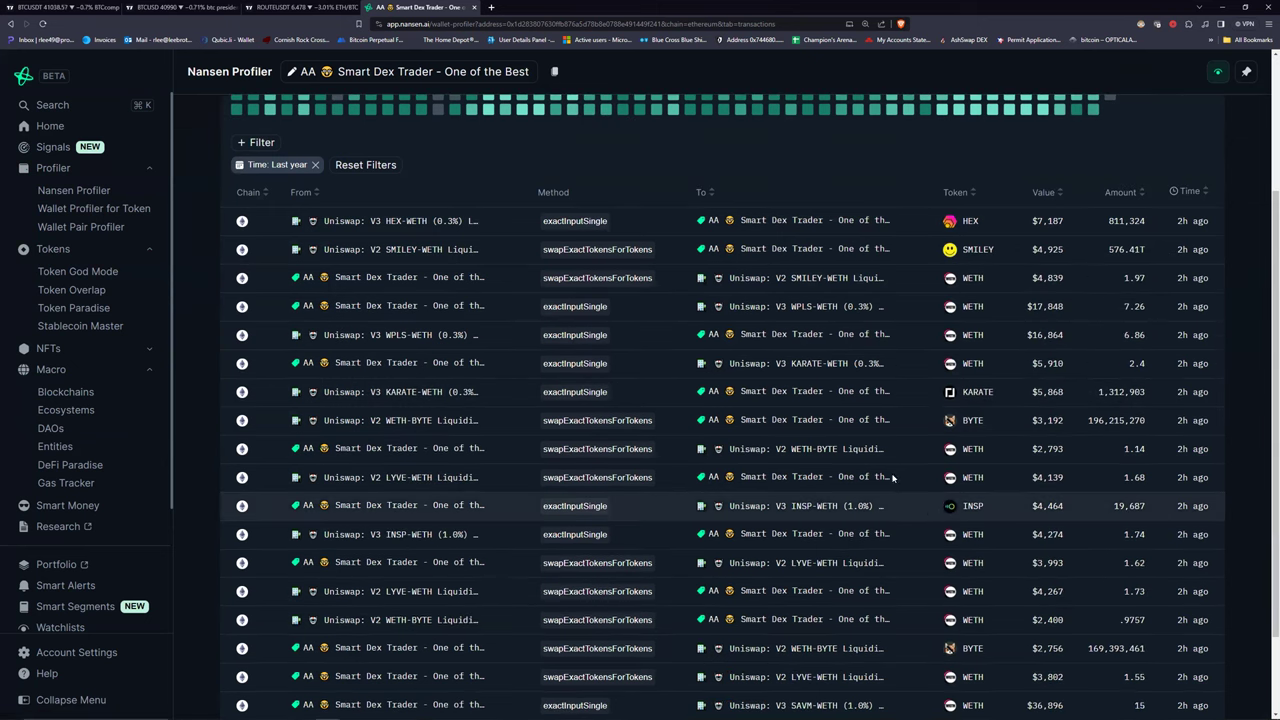
{"action": "scroll", "coordinate": [893, 479], "scroll_direction": "down", "scroll_amount": 1}
{"action": "scroll", "coordinate": [883, 475], "scroll_direction": "up", "scroll_amount": 2}
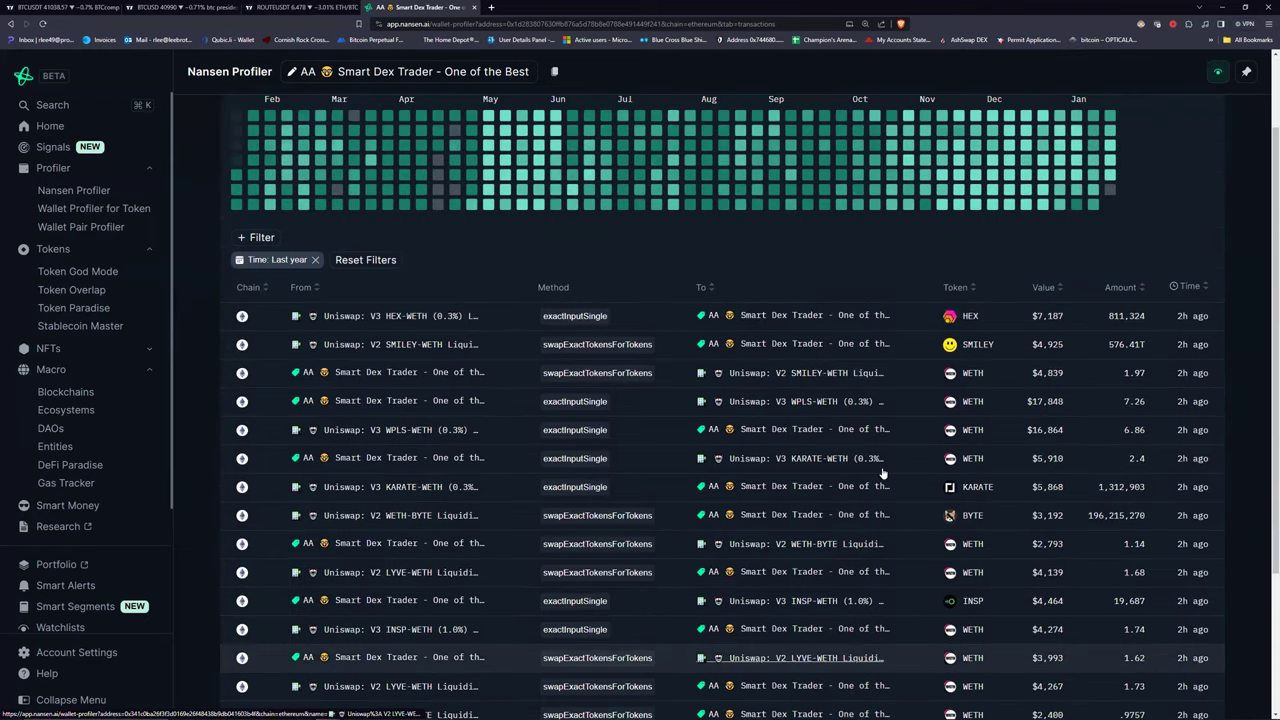
{"action": "scroll", "coordinate": [883, 473], "scroll_direction": "up", "scroll_amount": 1}
{"action": "scroll", "coordinate": [380, 153], "scroll_direction": "up", "scroll_amount": 1}
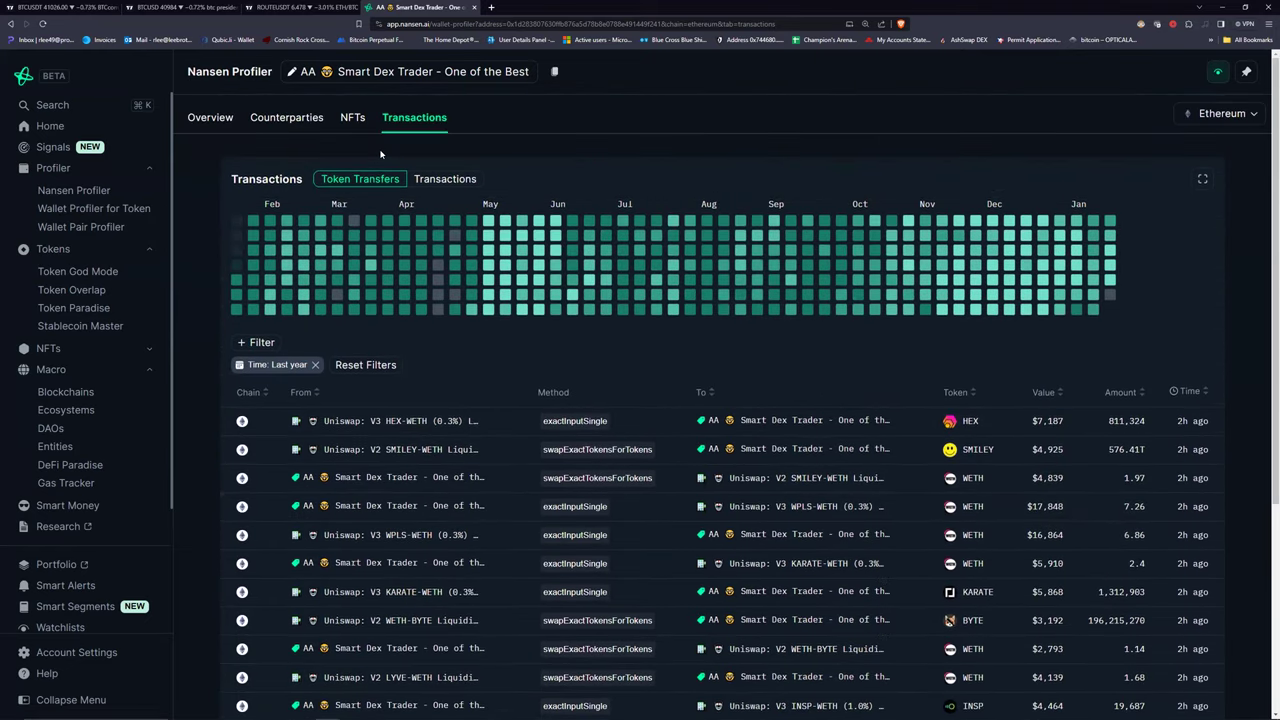
{"action": "scroll", "coordinate": [730, 345], "scroll_direction": "down", "scroll_amount": 1}
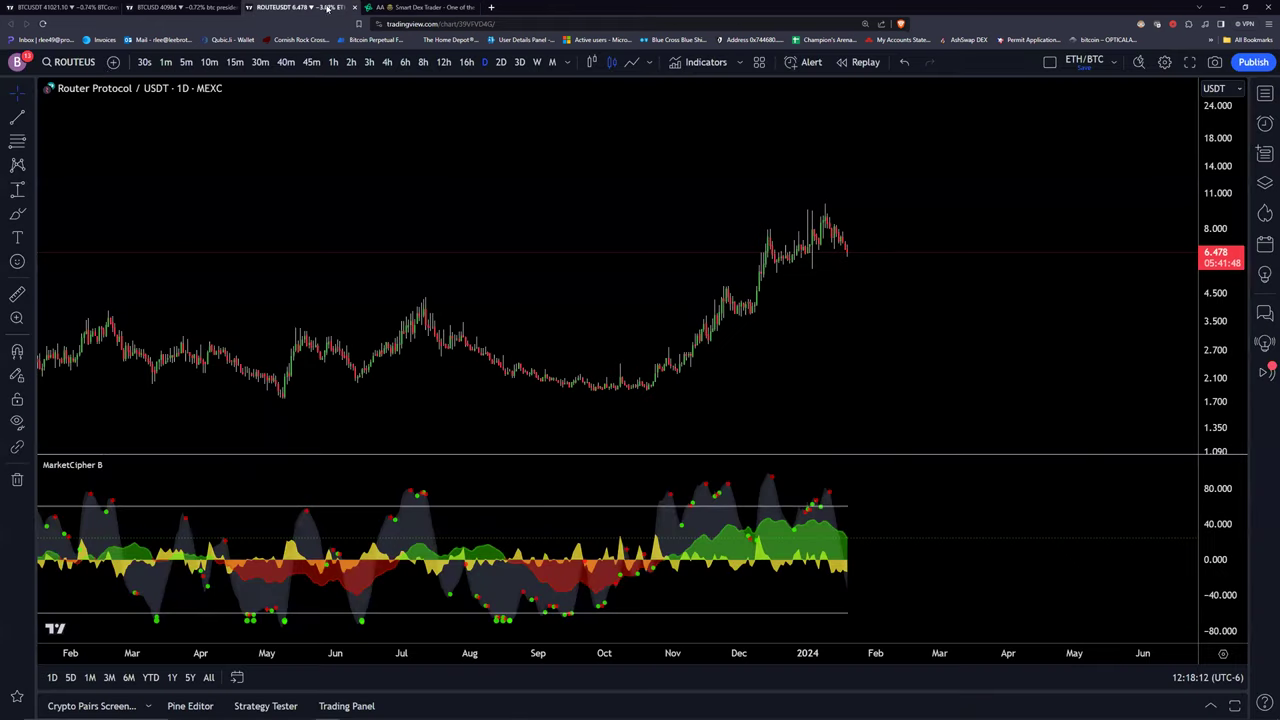
Switch to the TradingView Router Protocol chart and load the KARATE / USDT pair from MEXC, searching for KARATE.
{"action": "left_click", "coordinate": [300, 7]}
{"action": "left_click", "coordinate": [77, 63]}
{"action": "type", "text": "KA"}
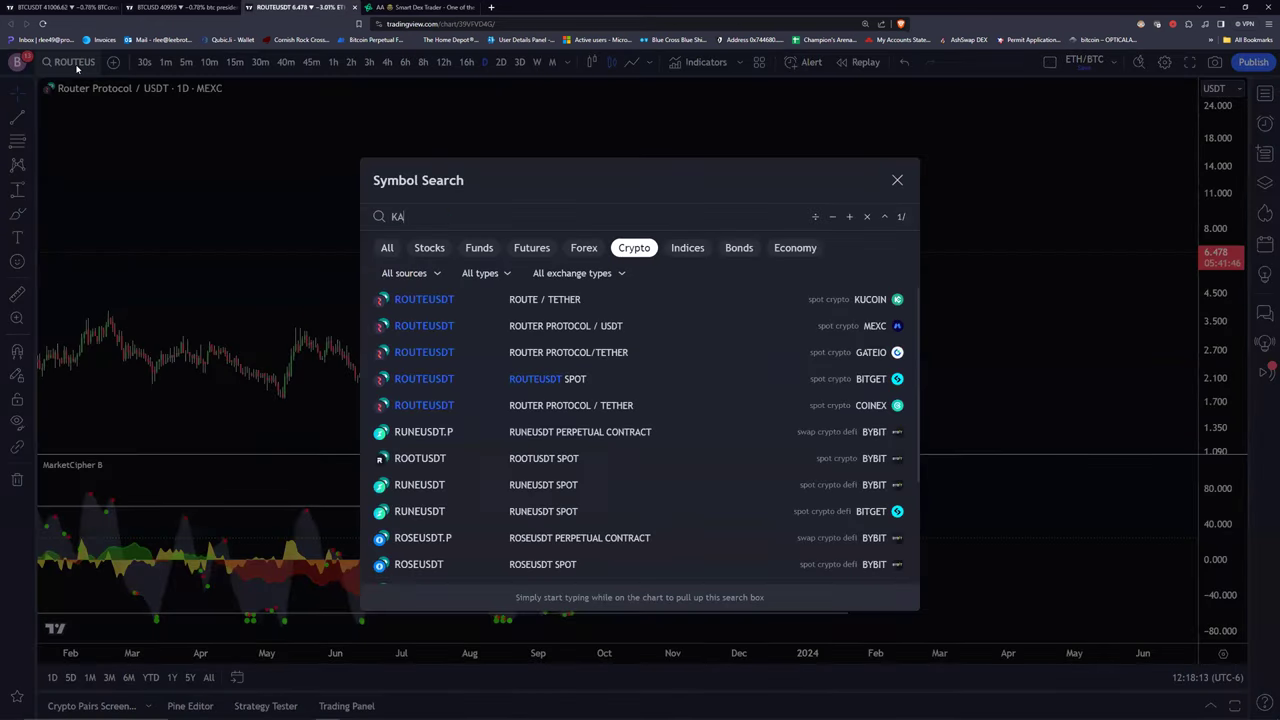
{"action": "type", "text": "RATE"}
{"action": "left_click", "coordinate": [560, 410]}
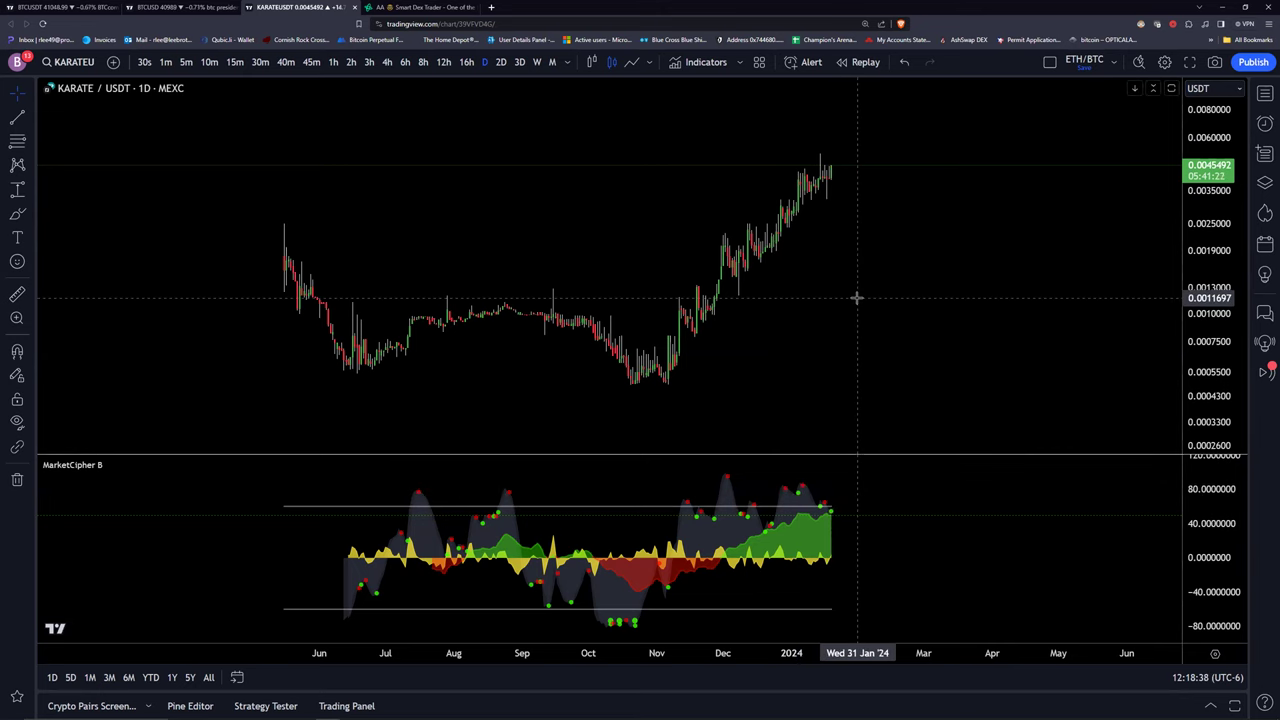
Measure the price range from the KARATE / USDT chart's November low up to the latest price, and discard the measurement.
{"action": "left_click_drag", "start_coordinate": [908, 229], "coordinate": [716, 280]}
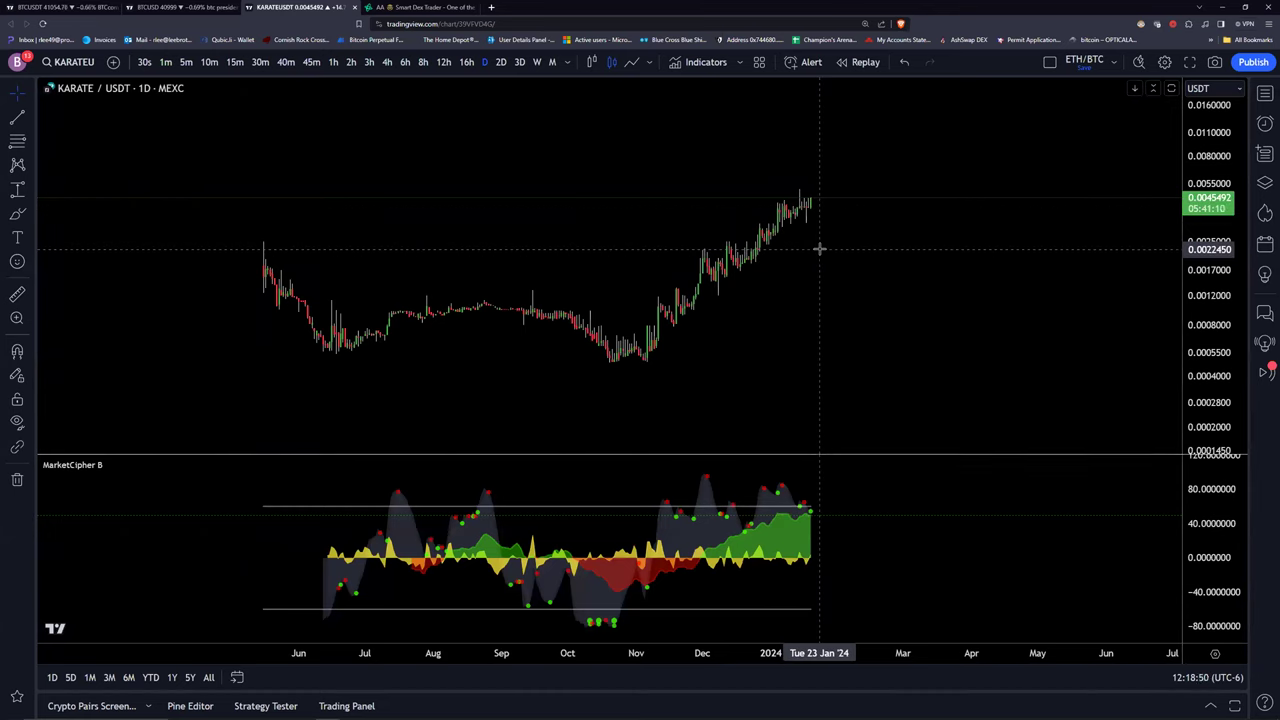
{"action": "left_click", "coordinate": [17, 188]}
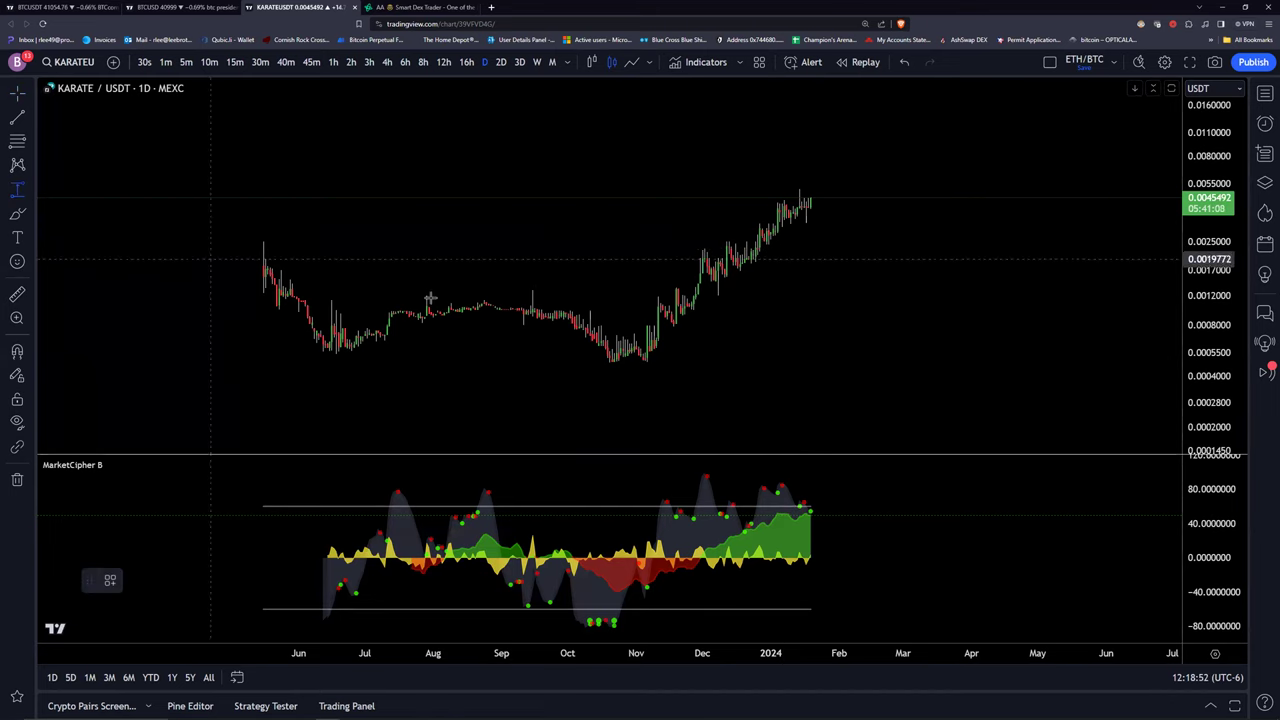
{"action": "left_click", "coordinate": [660, 363]}
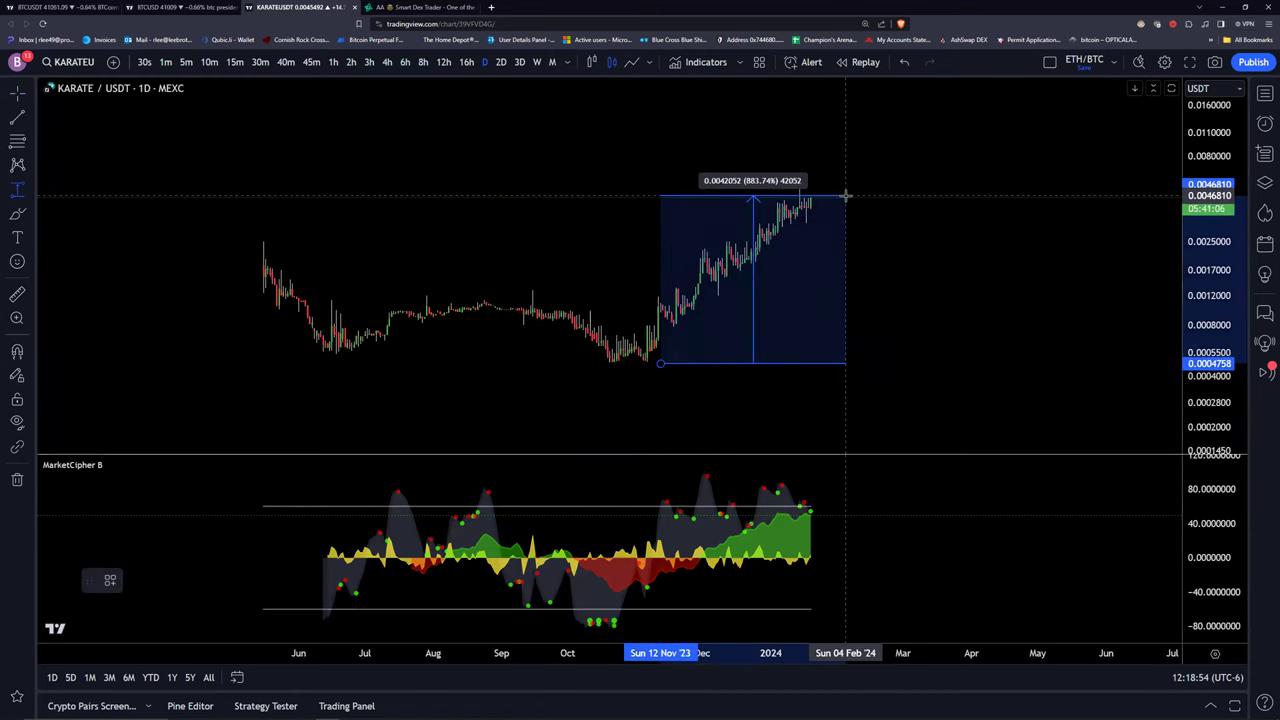
{"action": "key", "text": "Escape"}
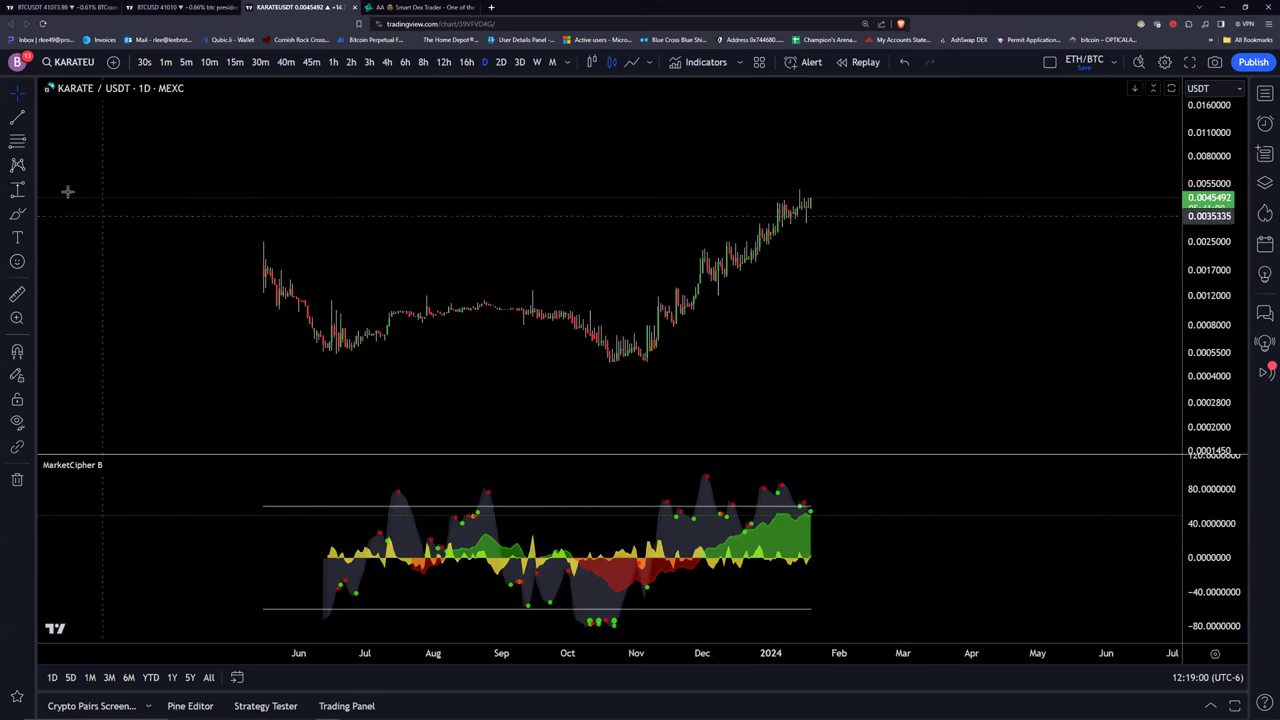
Draw a trend line under the KARATE chart's rising lows, from 9 Nov '23 to 11 Feb '24.
{"action": "left_click", "coordinate": [18, 118]}
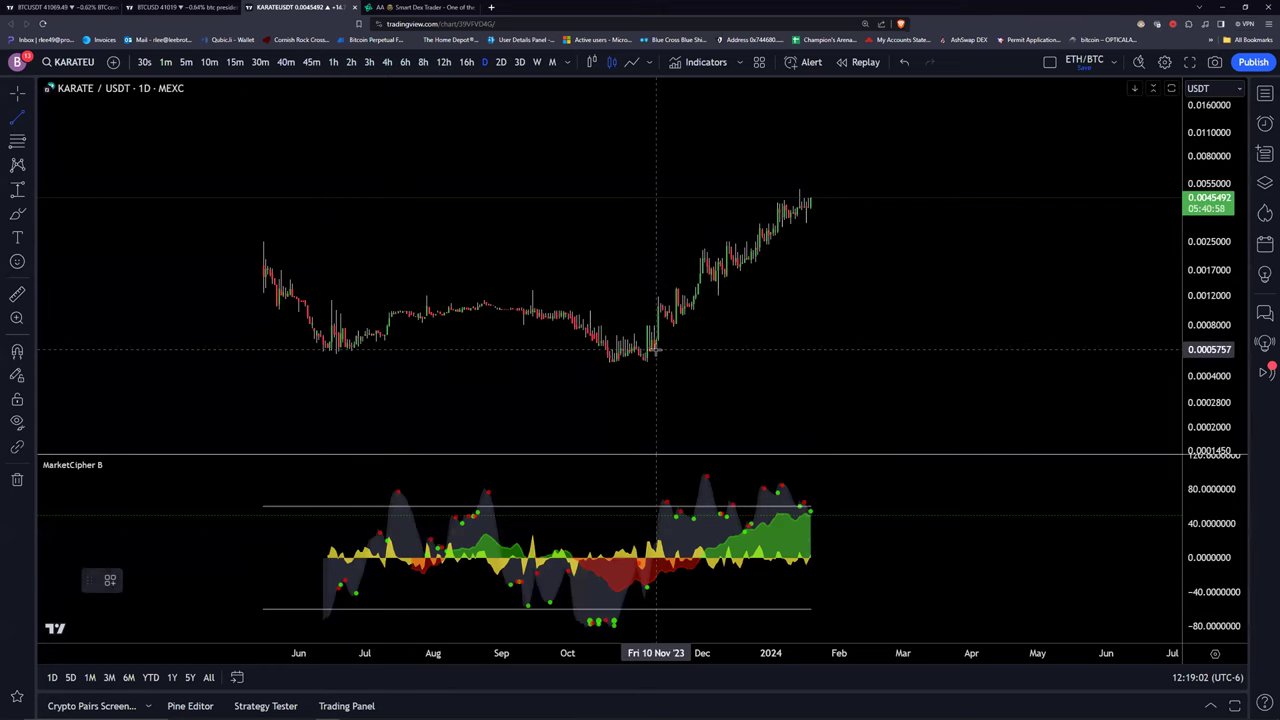
{"action": "left_click", "coordinate": [653, 351]}
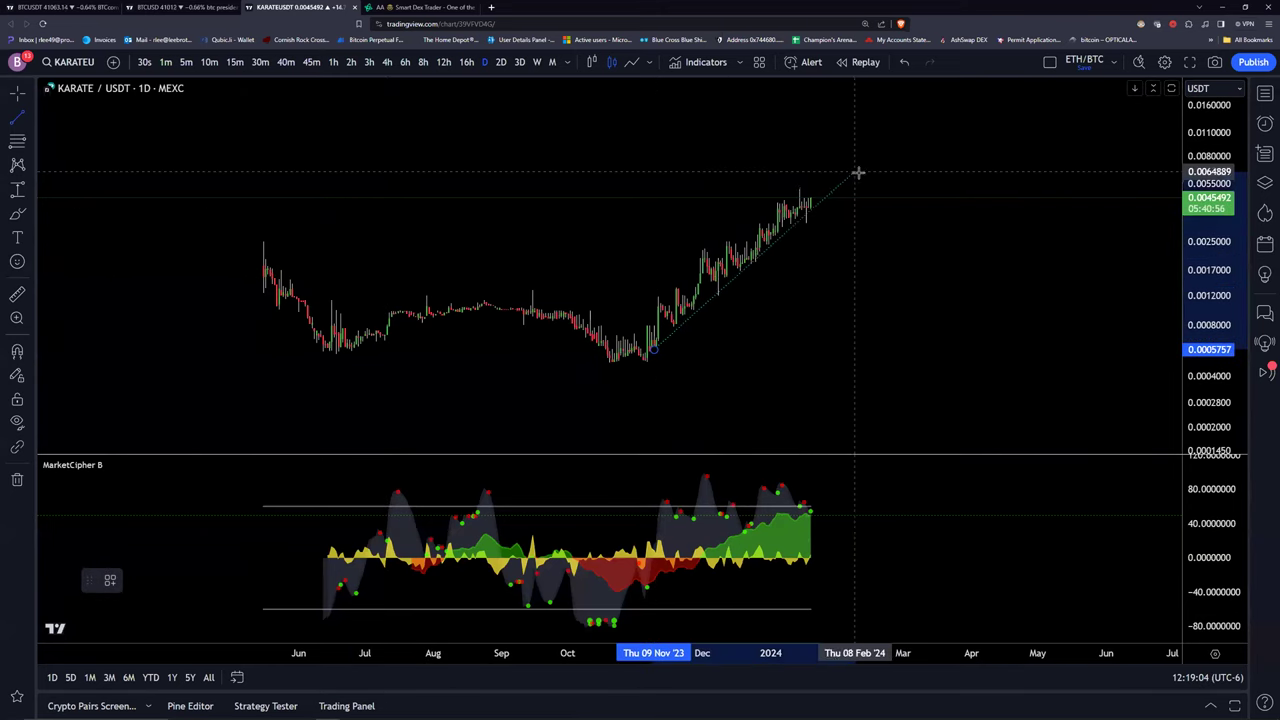
{"action": "left_click", "coordinate": [856, 178]}
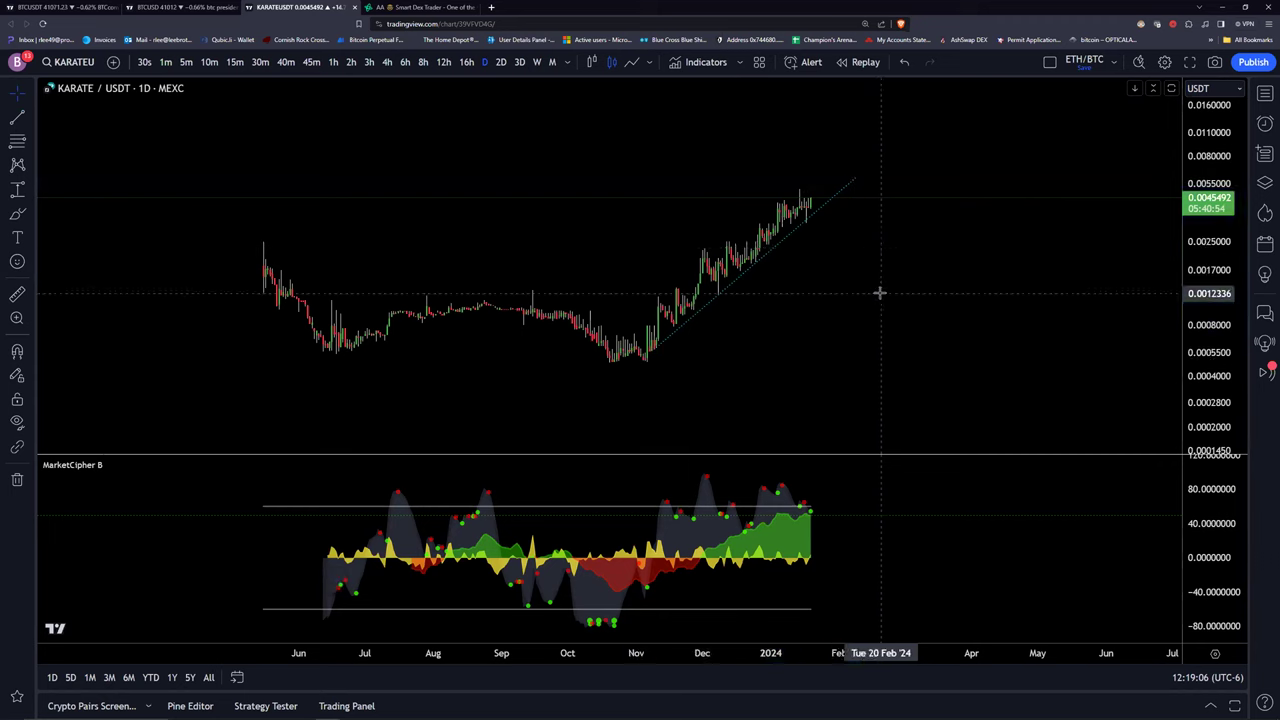
{"action": "left_click", "coordinate": [860, 179]}
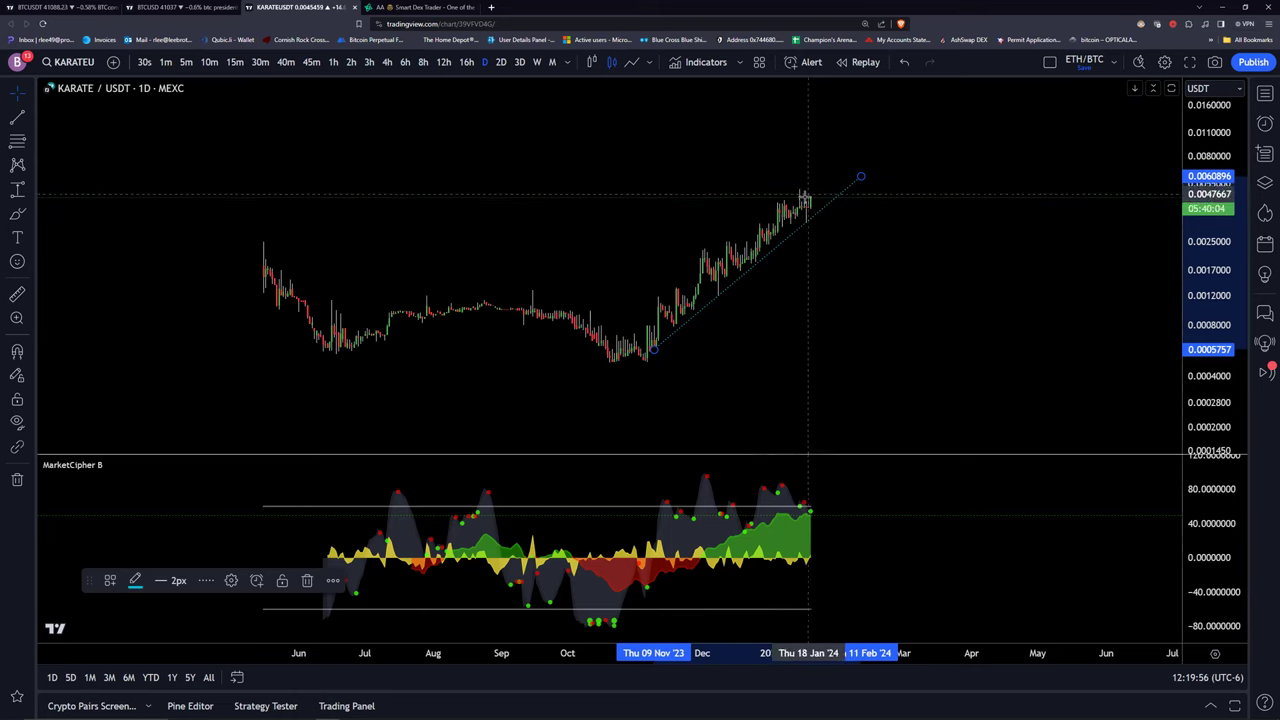
{"action": "left_click", "coordinate": [709, 165]}
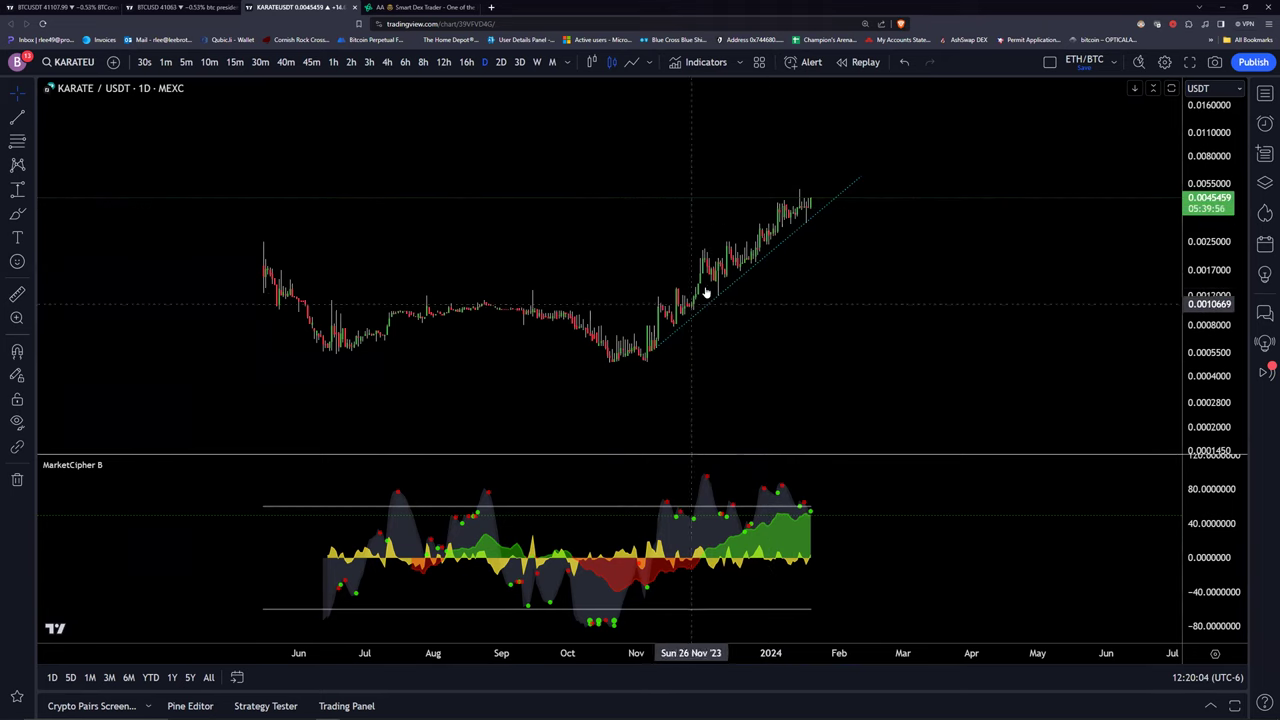
Sketch a rise, dip and recovery with the brush in the empty area beside the price, and delete the strokes.
{"action": "left_click", "coordinate": [14, 215]}
{"action": "mouse_move", "coordinate": [848, 325]}
{"action": "left_mouse_down"}
{"action": "mouse_move", "coordinate": [923, 205]}
{"action": "mouse_move", "coordinate": [947, 277]}
{"action": "mouse_move", "coordinate": [983, 210]}
{"action": "left_mouse_up"}
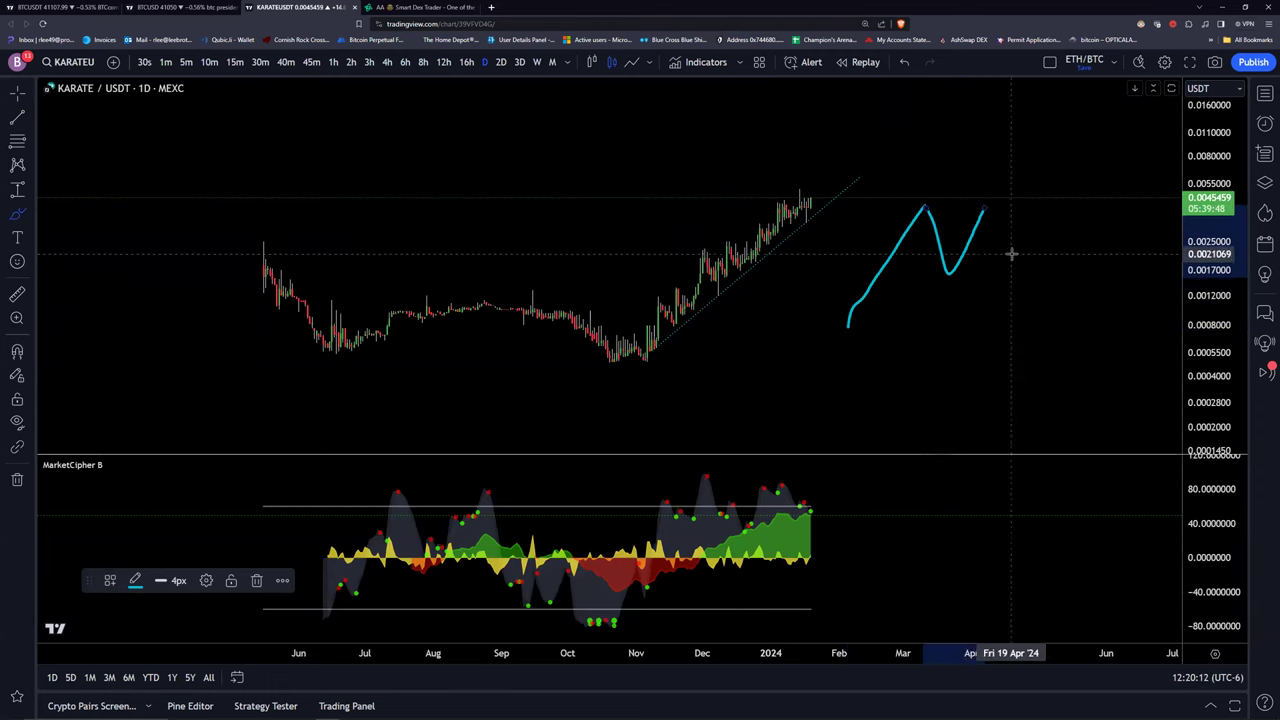
{"action": "key", "text": "Delete"}
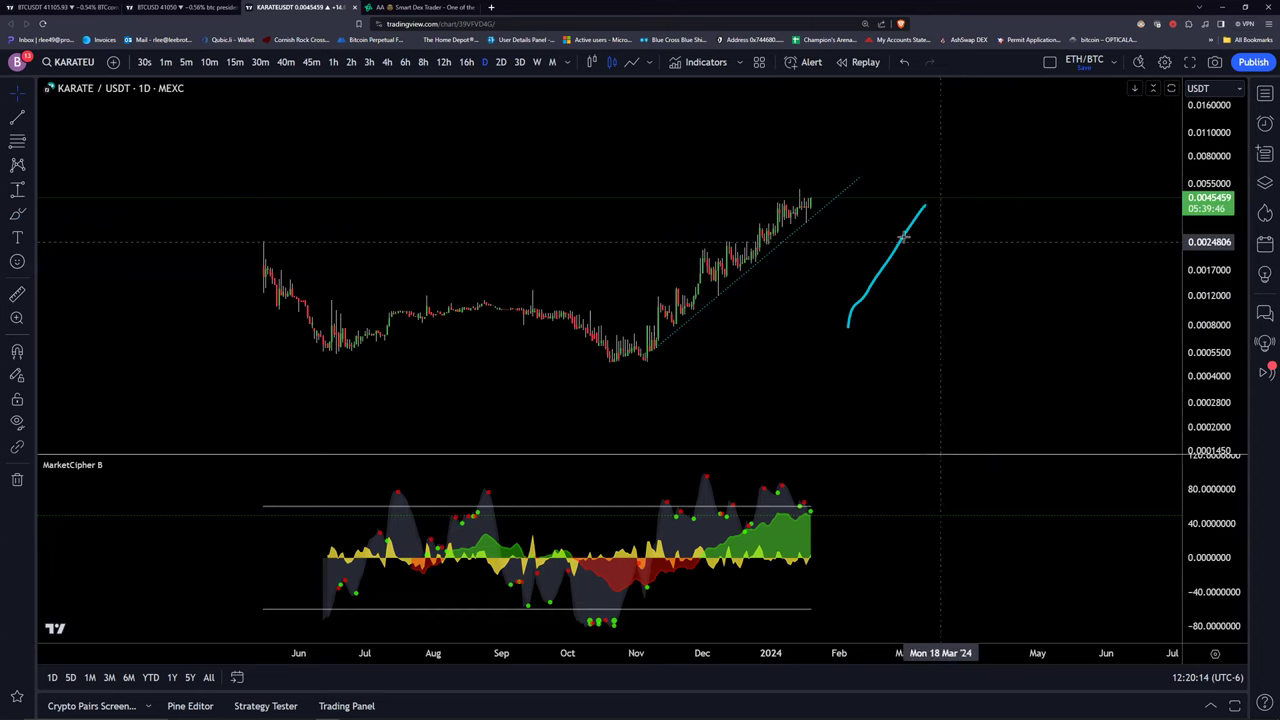
{"action": "left_click", "coordinate": [903, 246]}
{"action": "key", "text": "Delete"}
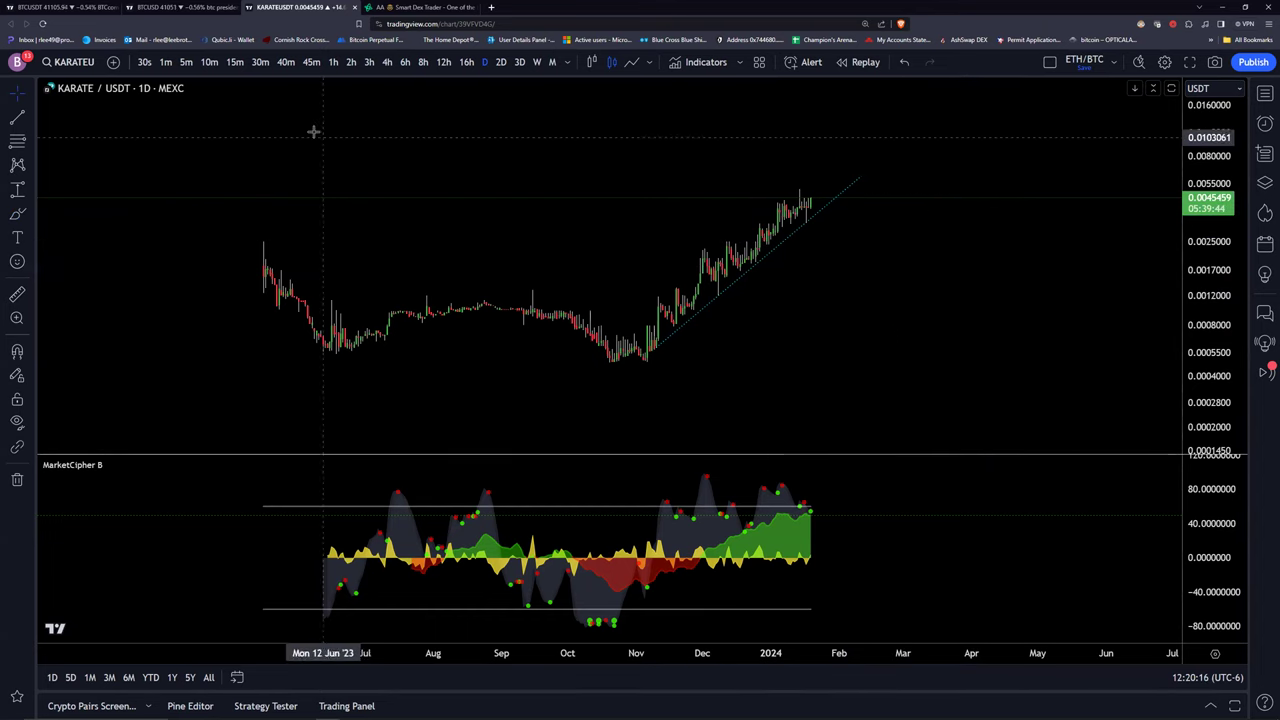
Search for KARATE and load the KARATEWETH pair from Uniswap v3 Ethereum on the chart.
{"action": "left_click", "coordinate": [76, 63]}
{"action": "type", "text": "KARATE"}
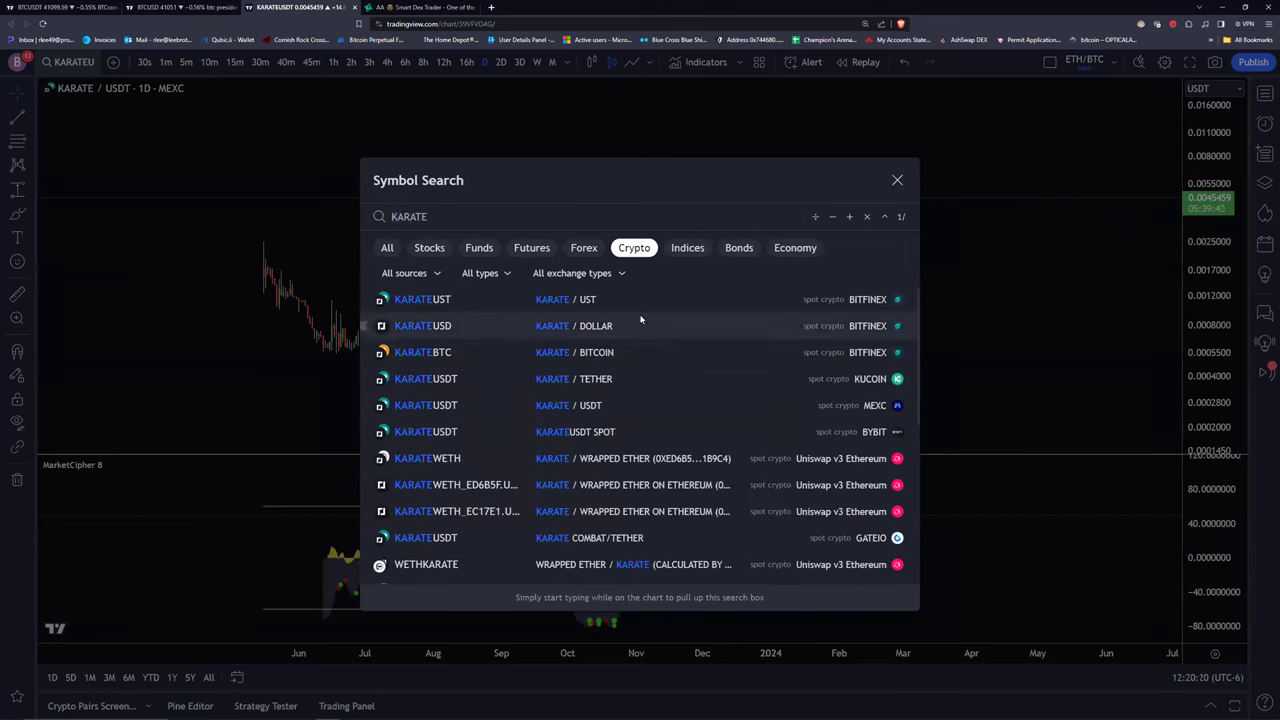
{"action": "left_click", "coordinate": [654, 461]}
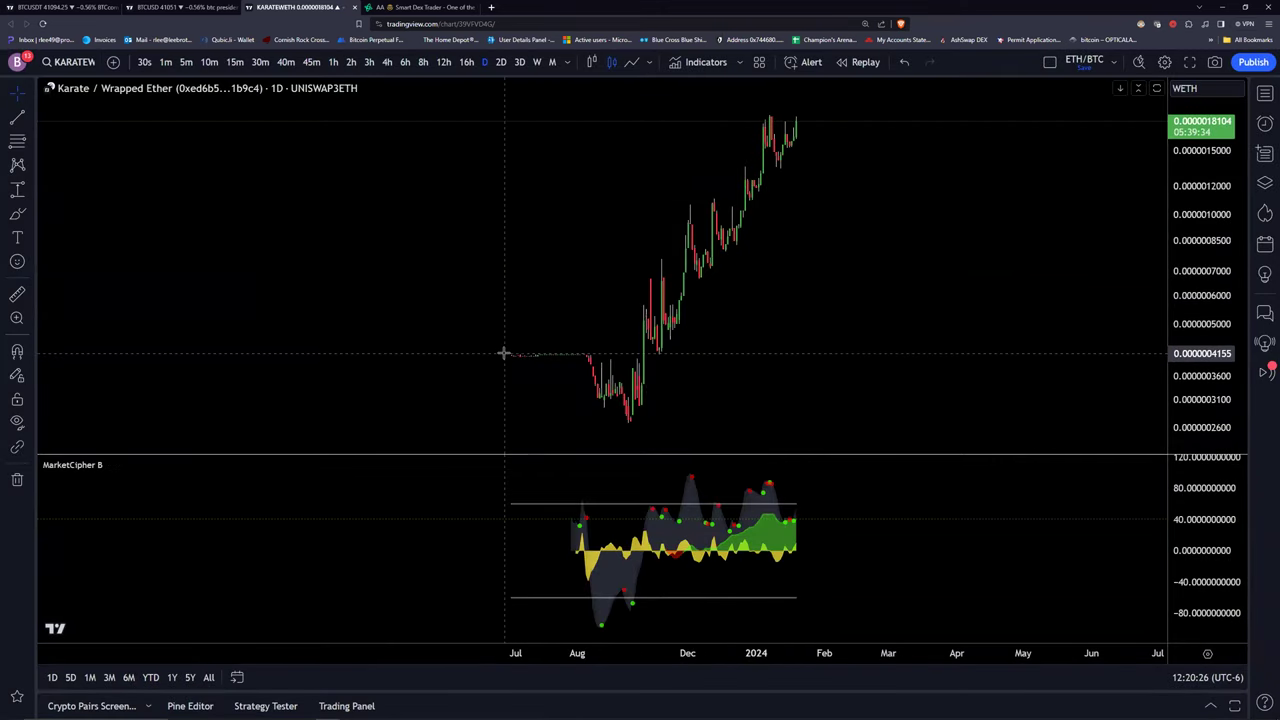
Search for KARATE again and load the USD-priced KARATEWETH_EC17E1.USD pair from Uniswap v3 Ethereum.
{"action": "left_click", "coordinate": [74, 64]}
{"action": "type", "text": "KARATE"}
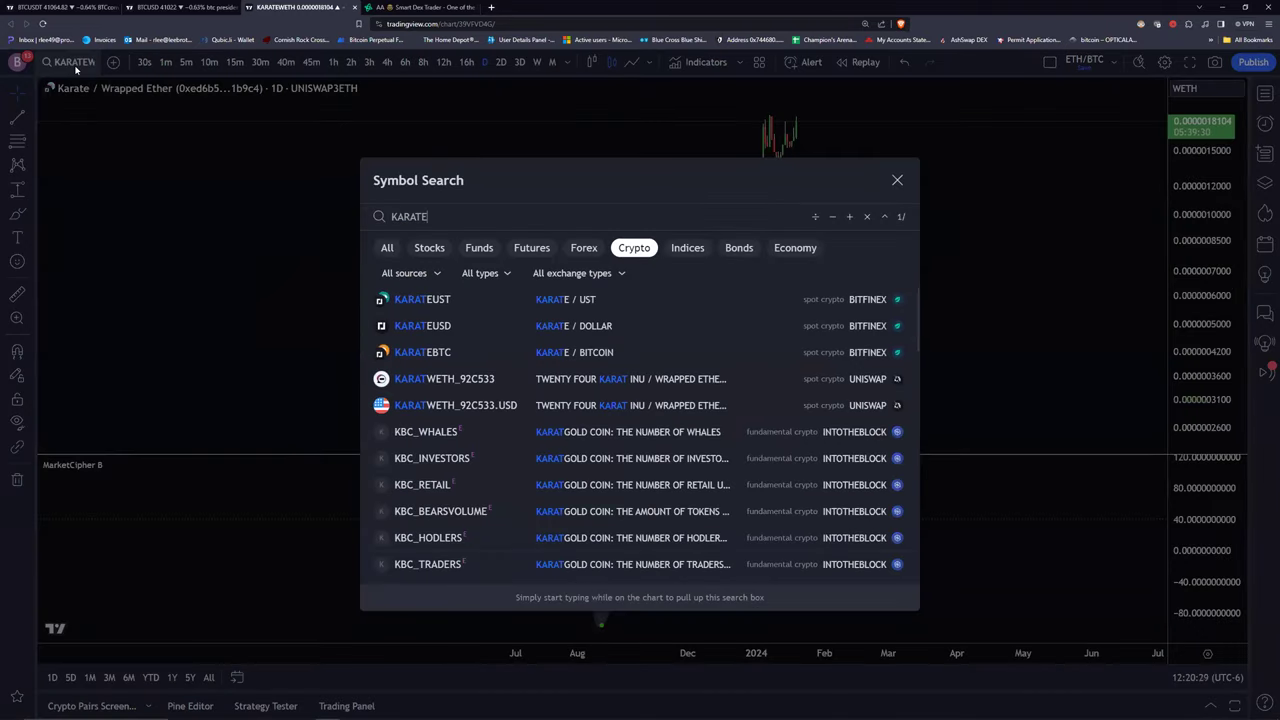
{"action": "scroll", "coordinate": [660, 355], "scroll_direction": "down", "scroll_amount": 1}
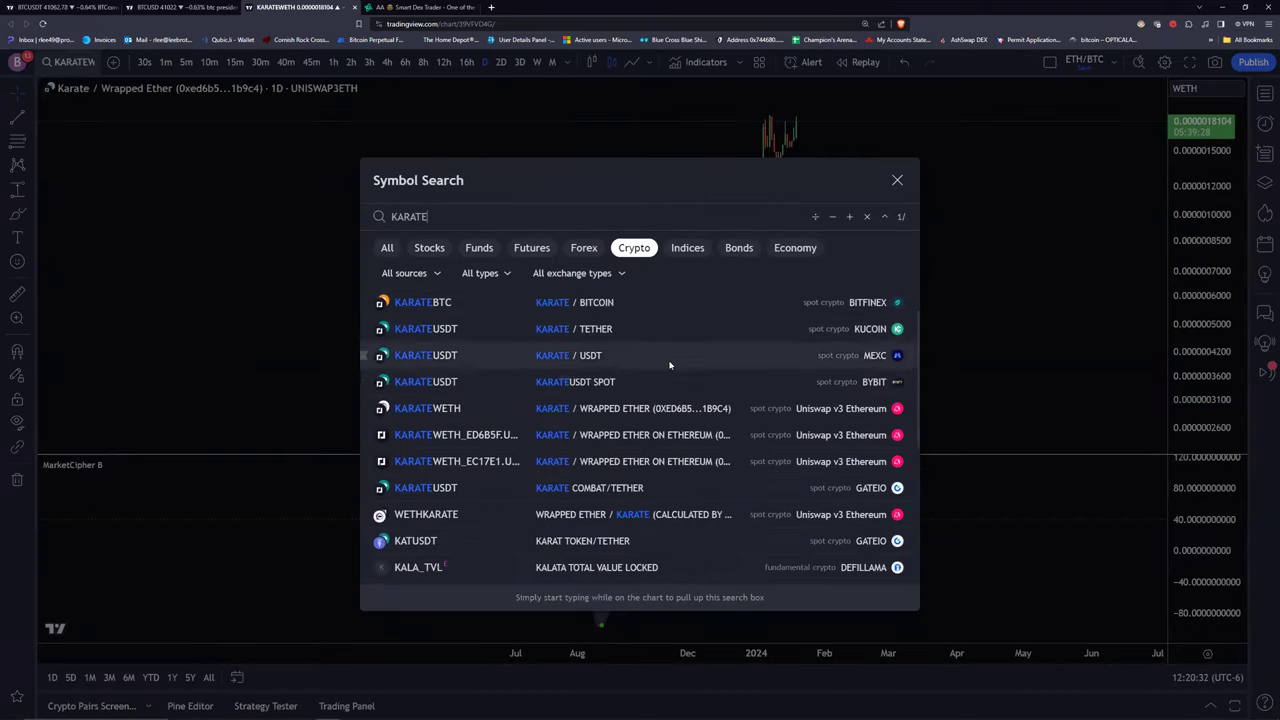
{"action": "left_click", "coordinate": [684, 463]}
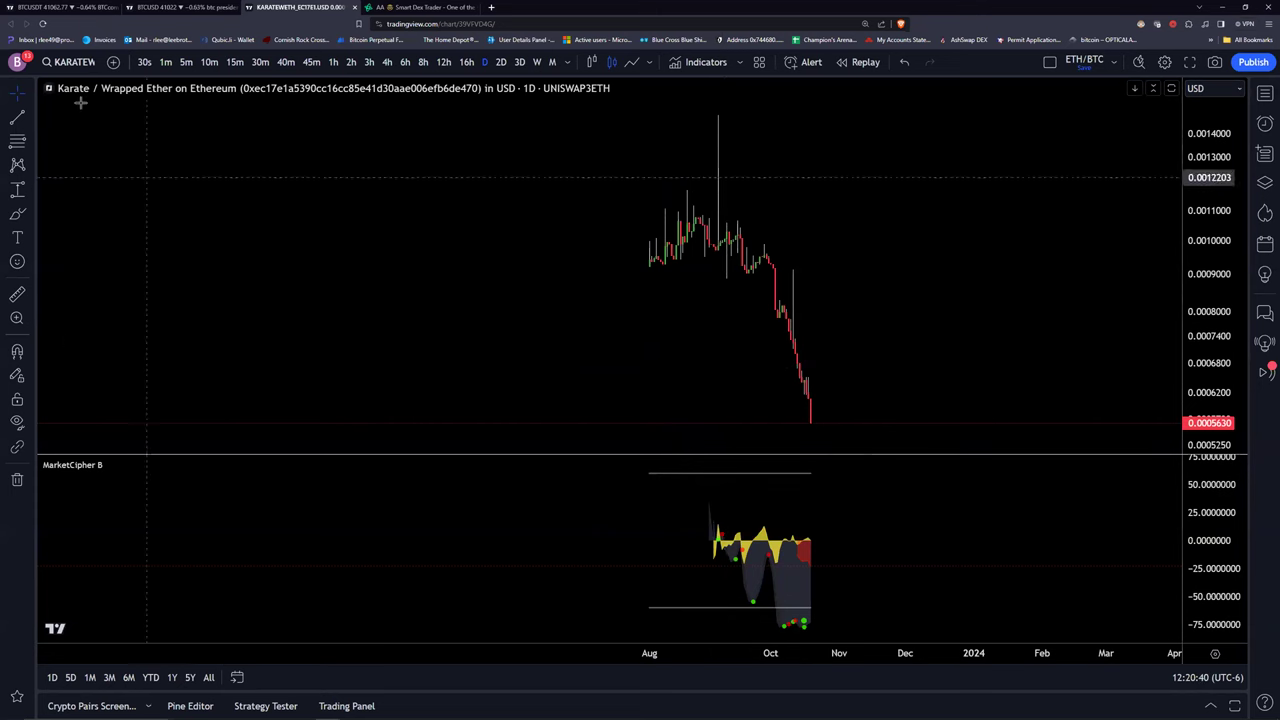
Replace the chart with the USD-priced KARATEWETH_ED6B5F pair from Uniswap v3 Ethereum, searching for KARATE, and inspect the latest candles.
{"action": "left_click", "coordinate": [70, 62]}
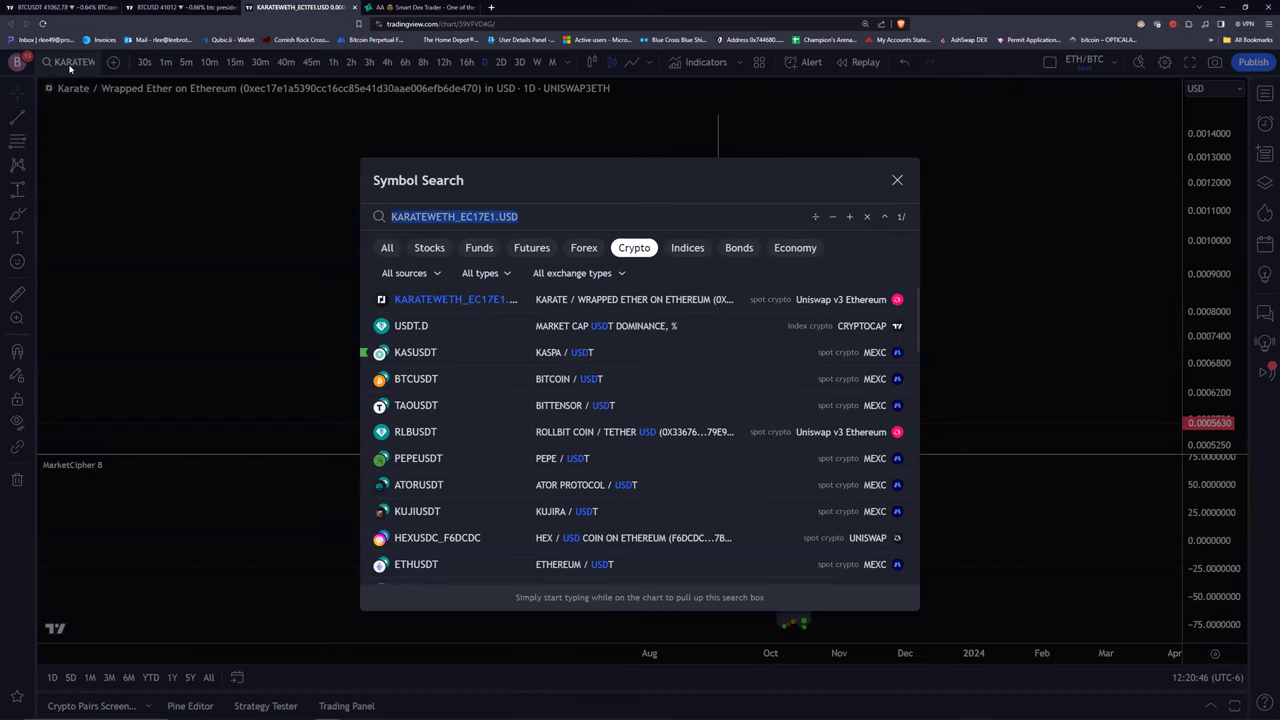
{"action": "type", "text": "KARATE"}
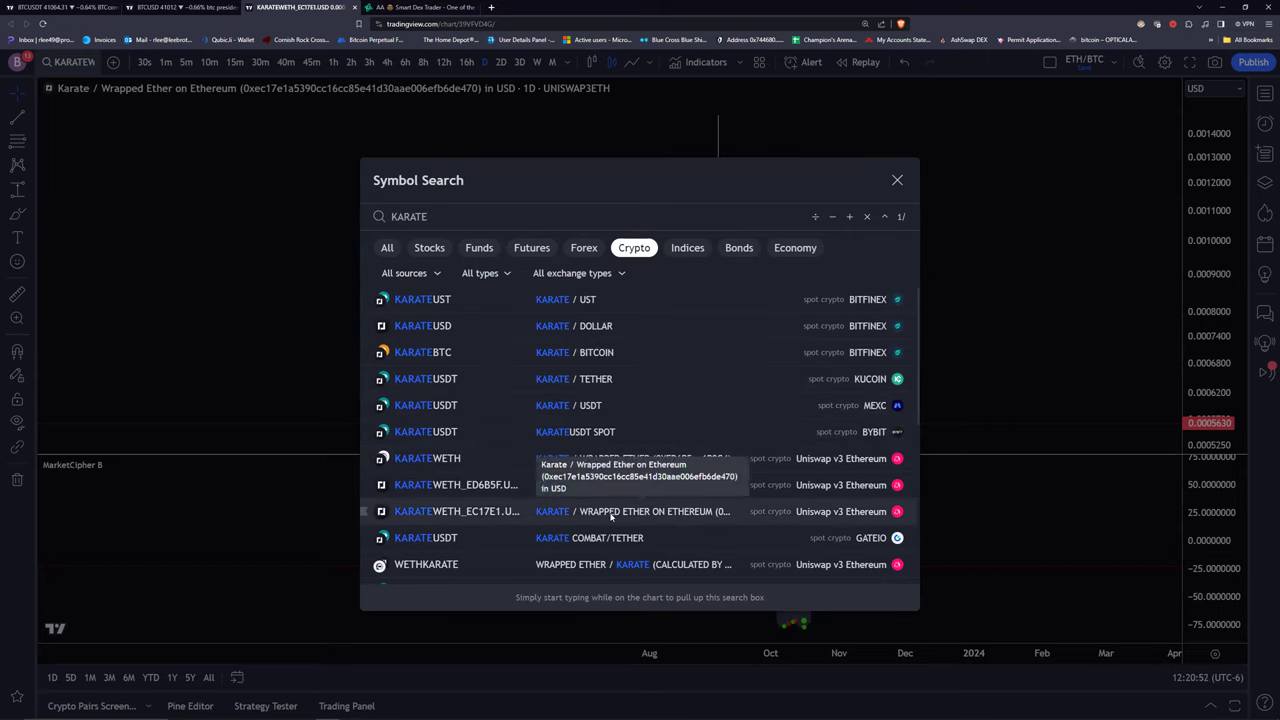
{"action": "left_click", "coordinate": [564, 485]}
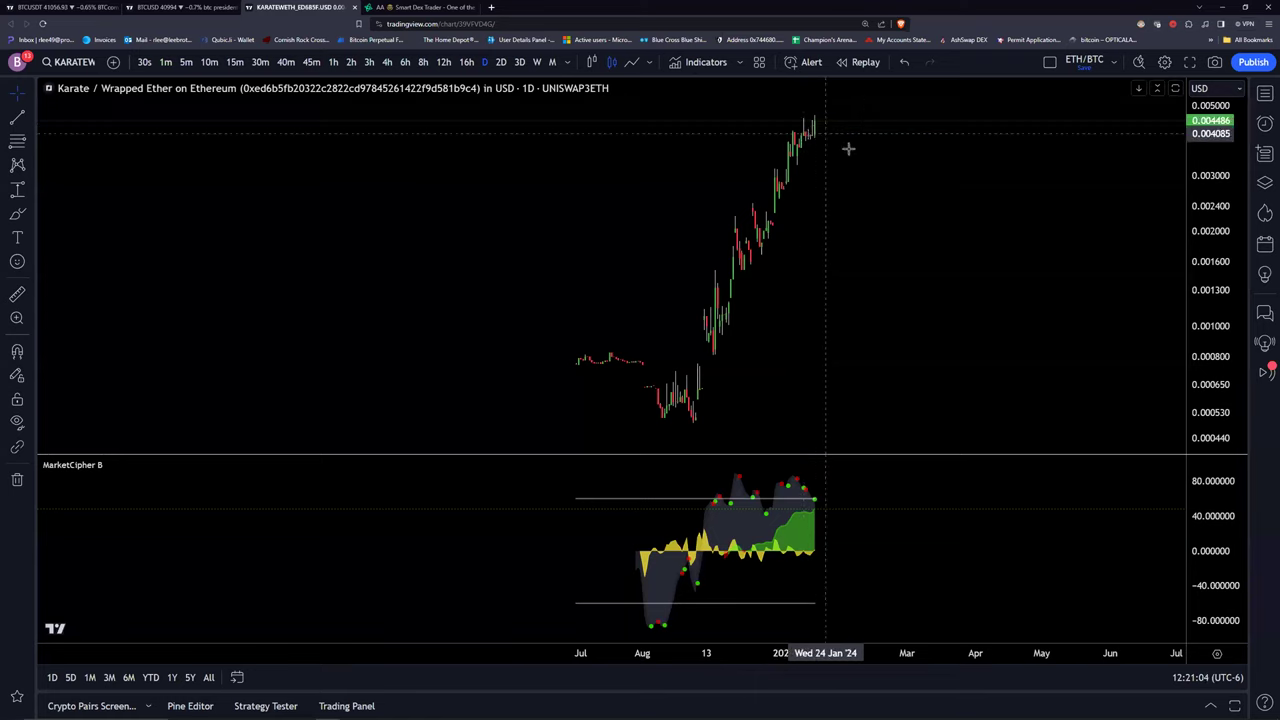
{"action": "scroll", "coordinate": [848, 148], "scroll_direction": "right", "scroll_amount": 3}
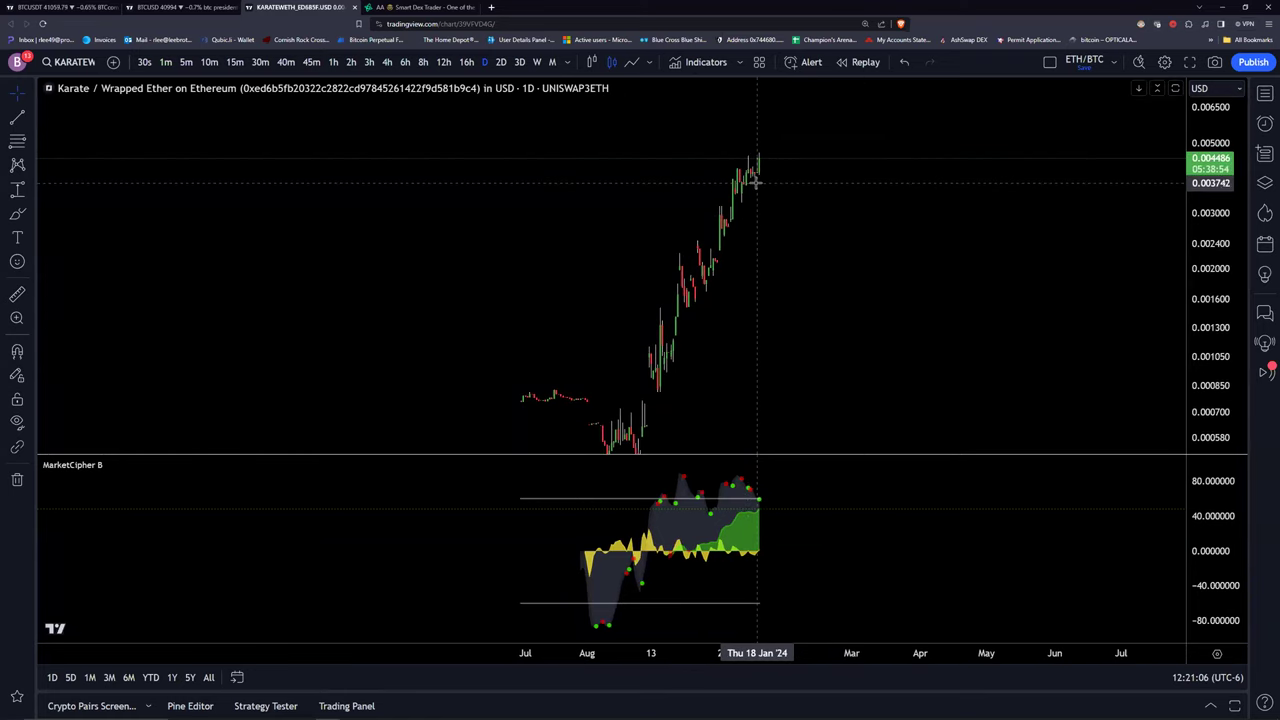
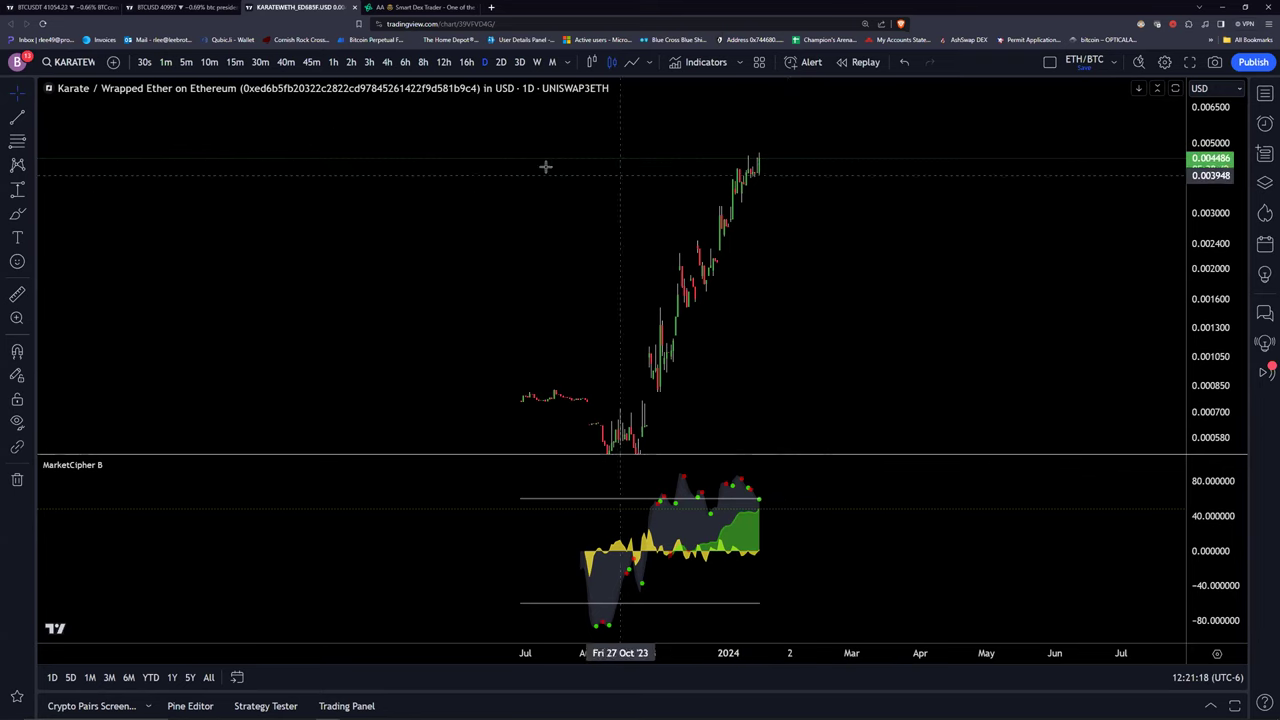
Switch to Nansen, go to its home page and look over the smart money inflow, exchange flow and top trades.
{"action": "left_click", "coordinate": [420, 8]}
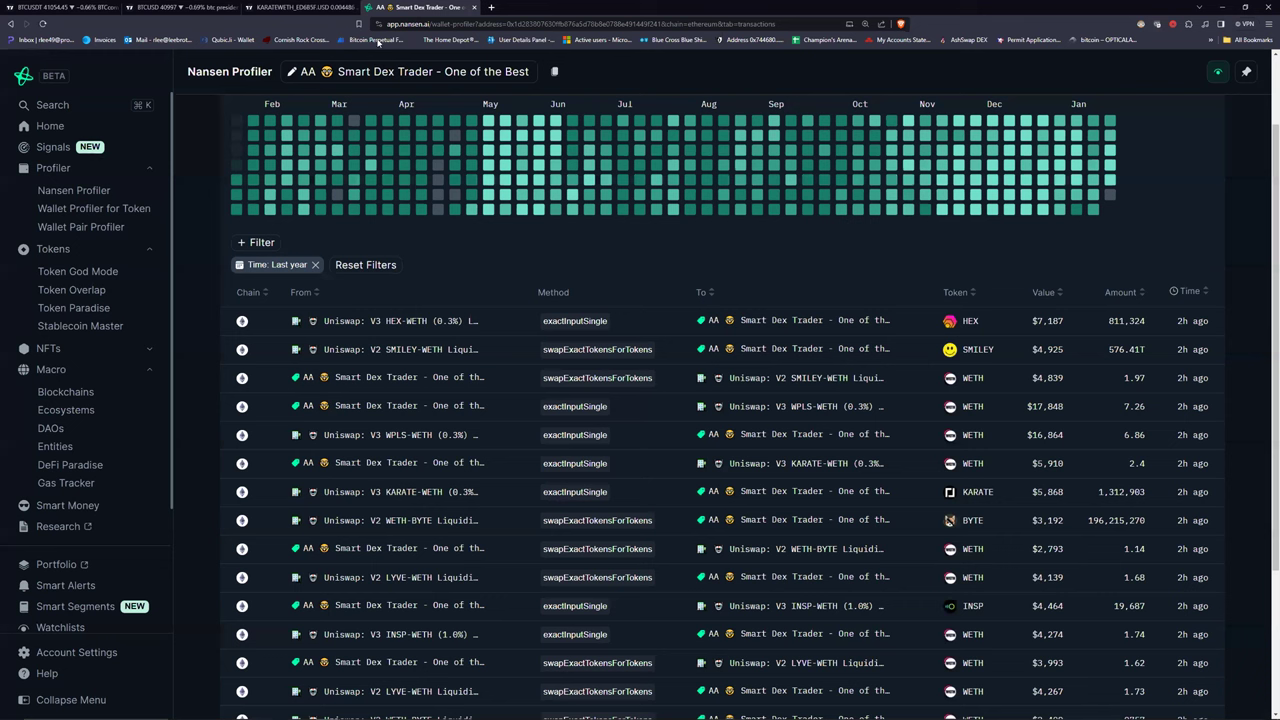
{"action": "left_click", "coordinate": [73, 134]}
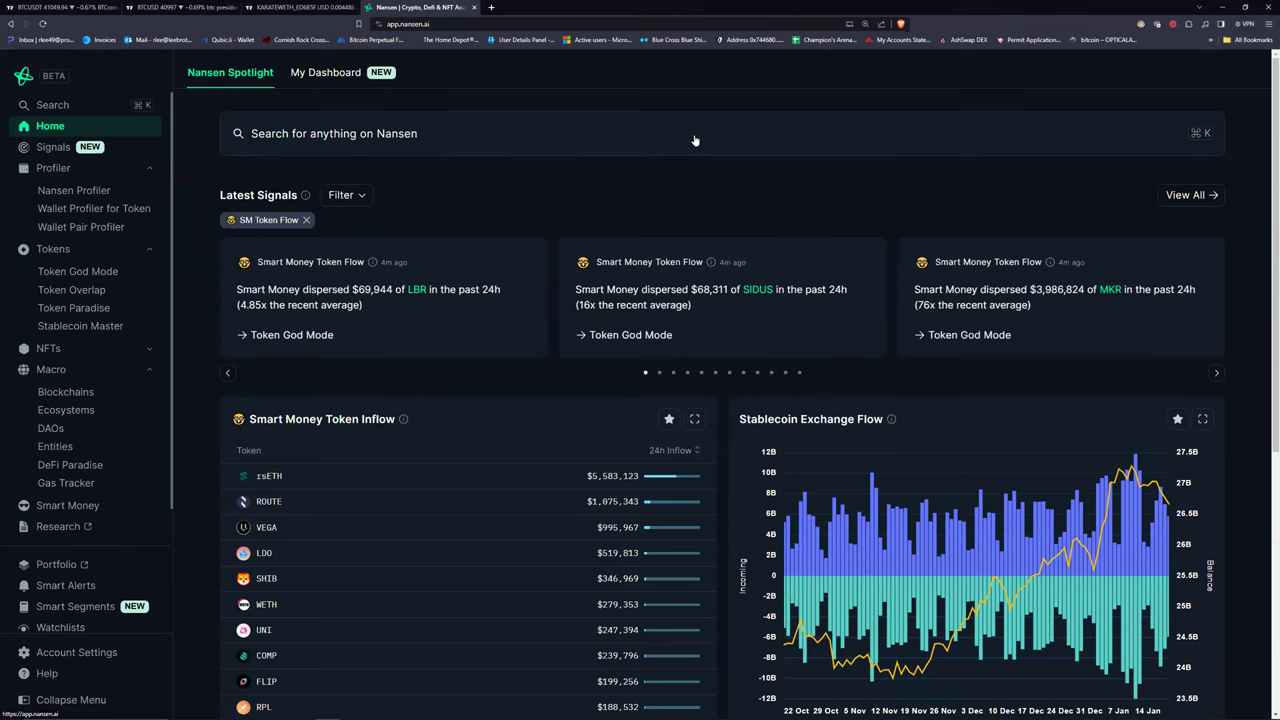
{"action": "scroll", "coordinate": [695, 140], "scroll_direction": "down", "scroll_amount": 4}
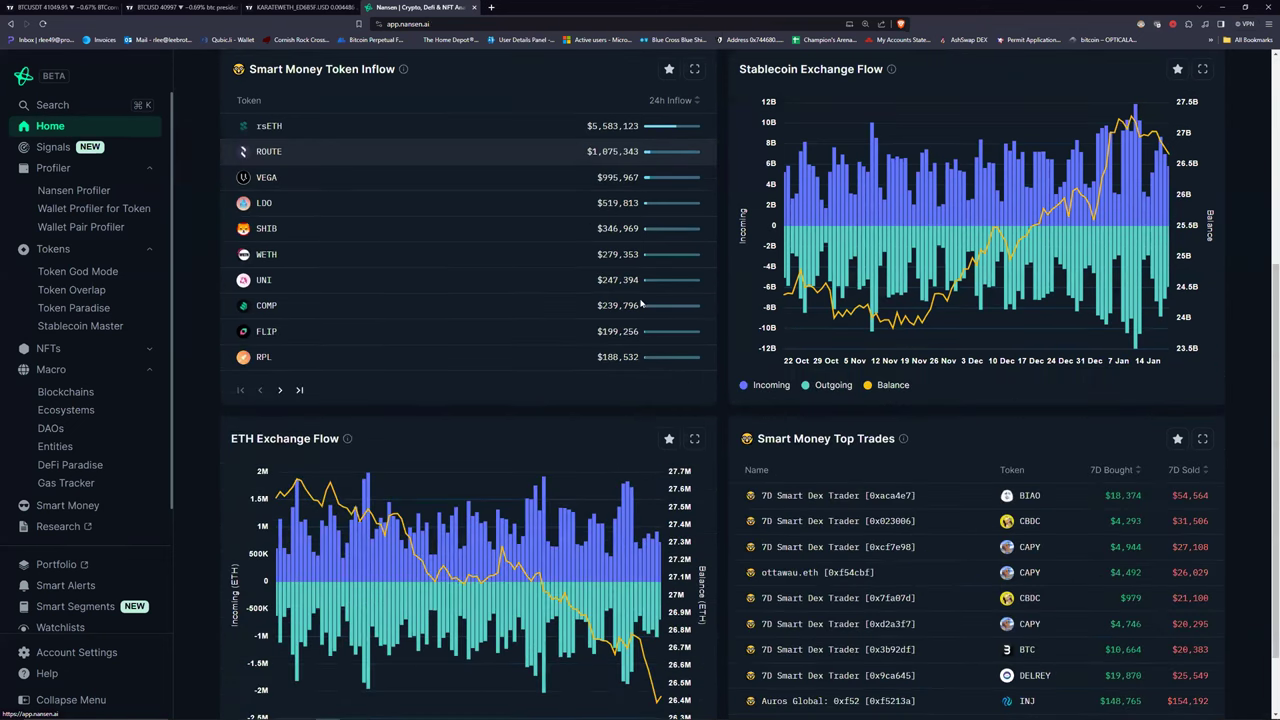
{"action": "scroll", "coordinate": [528, 262], "scroll_direction": "up", "scroll_amount": 4}
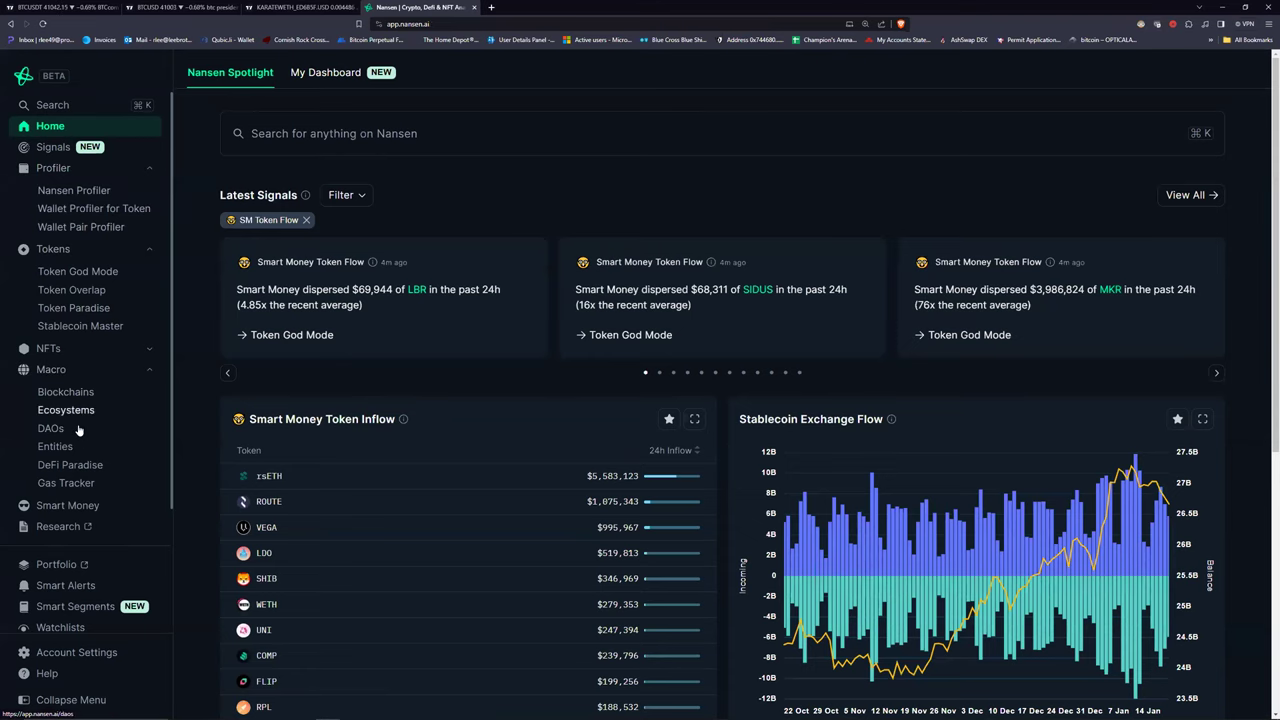
Open the Auros Global: 0xf52 wallet from the watchlists.
{"action": "scroll", "coordinate": [88, 583], "scroll_direction": "down", "scroll_amount": 1}
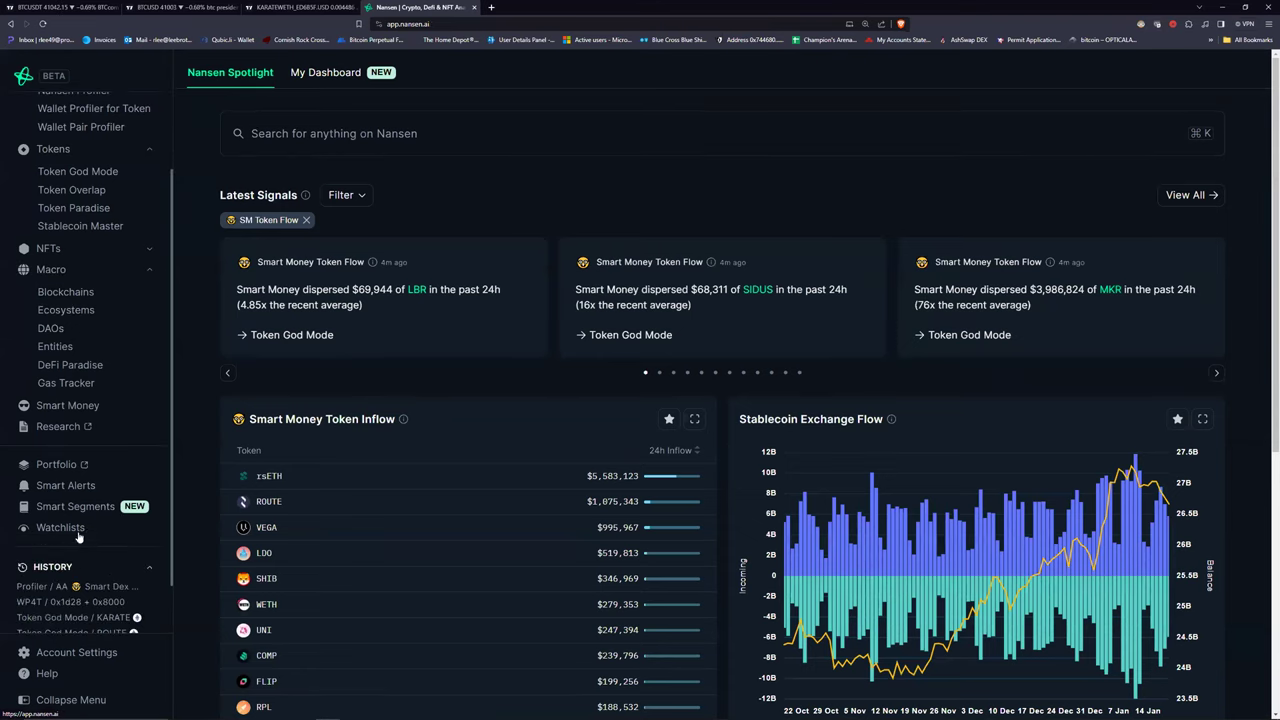
{"action": "left_click", "coordinate": [75, 528]}
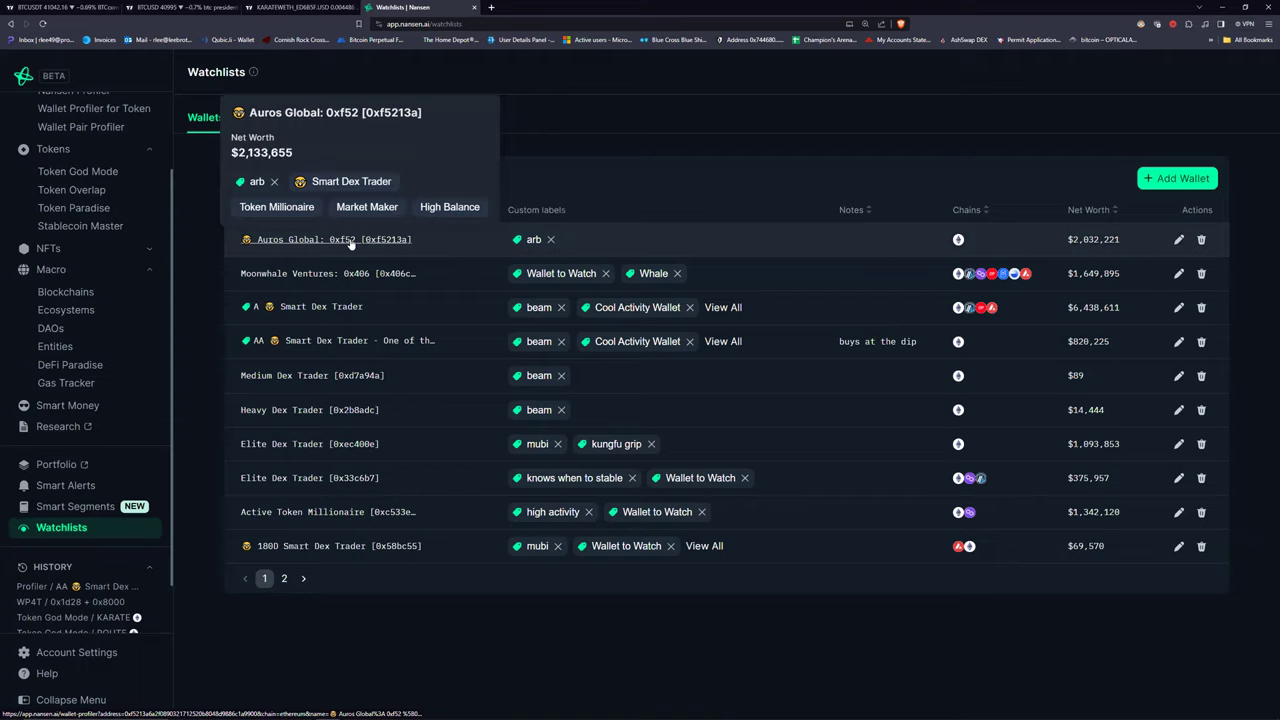
{"action": "left_click", "coordinate": [349, 241]}
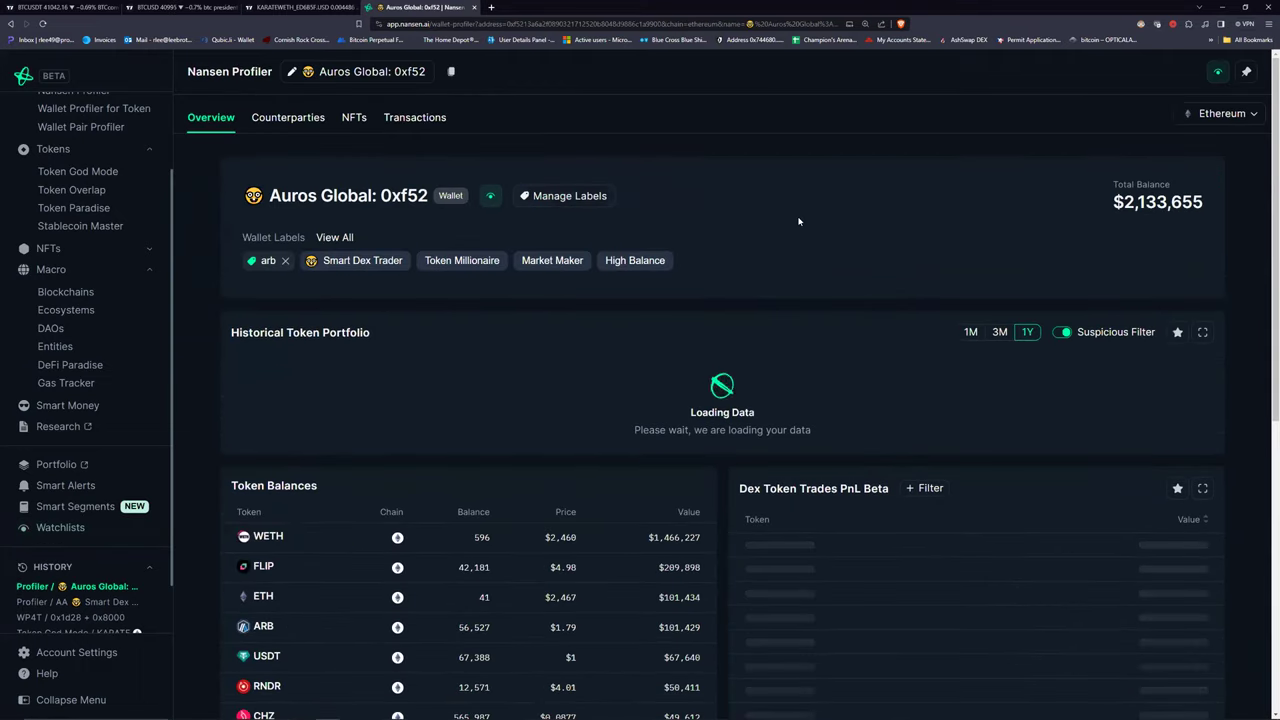
Review the Auros Global wallet's historical token portfolio, token balances and DEX token trades PnL.
{"action": "scroll", "coordinate": [799, 221], "scroll_direction": "down", "scroll_amount": 1}
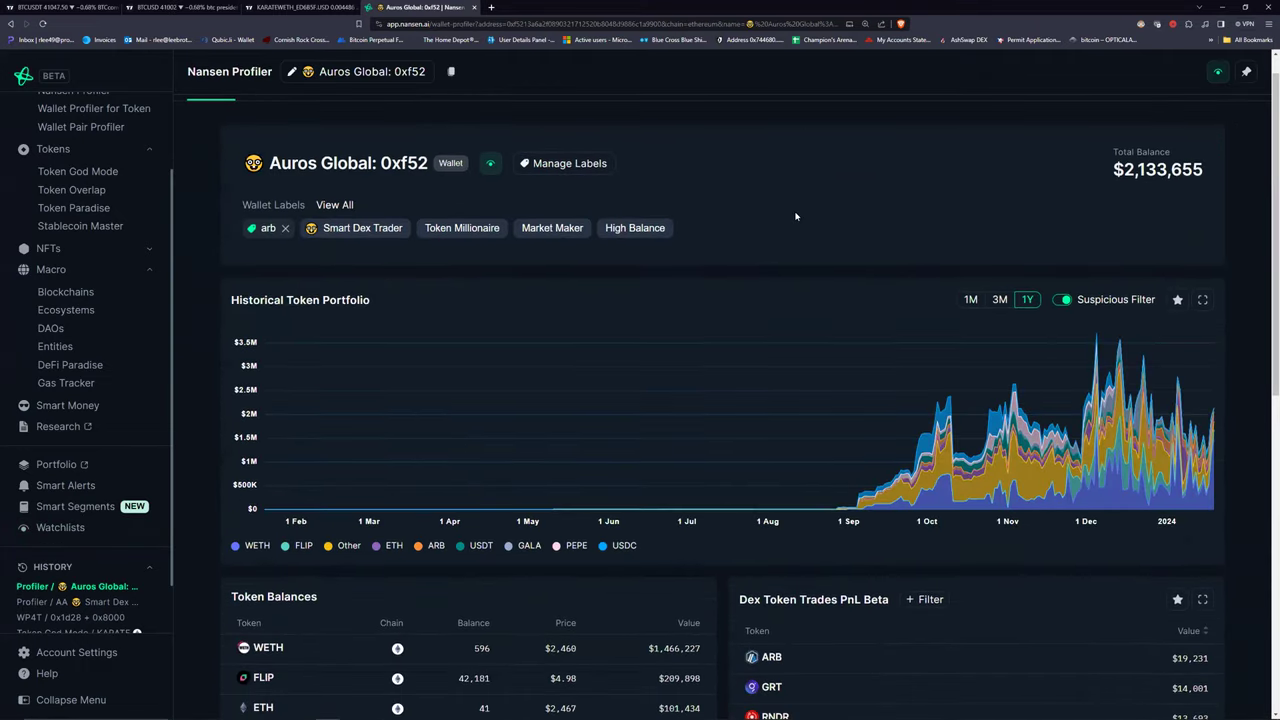
{"action": "scroll", "coordinate": [869, 471], "scroll_direction": "down", "scroll_amount": 2}
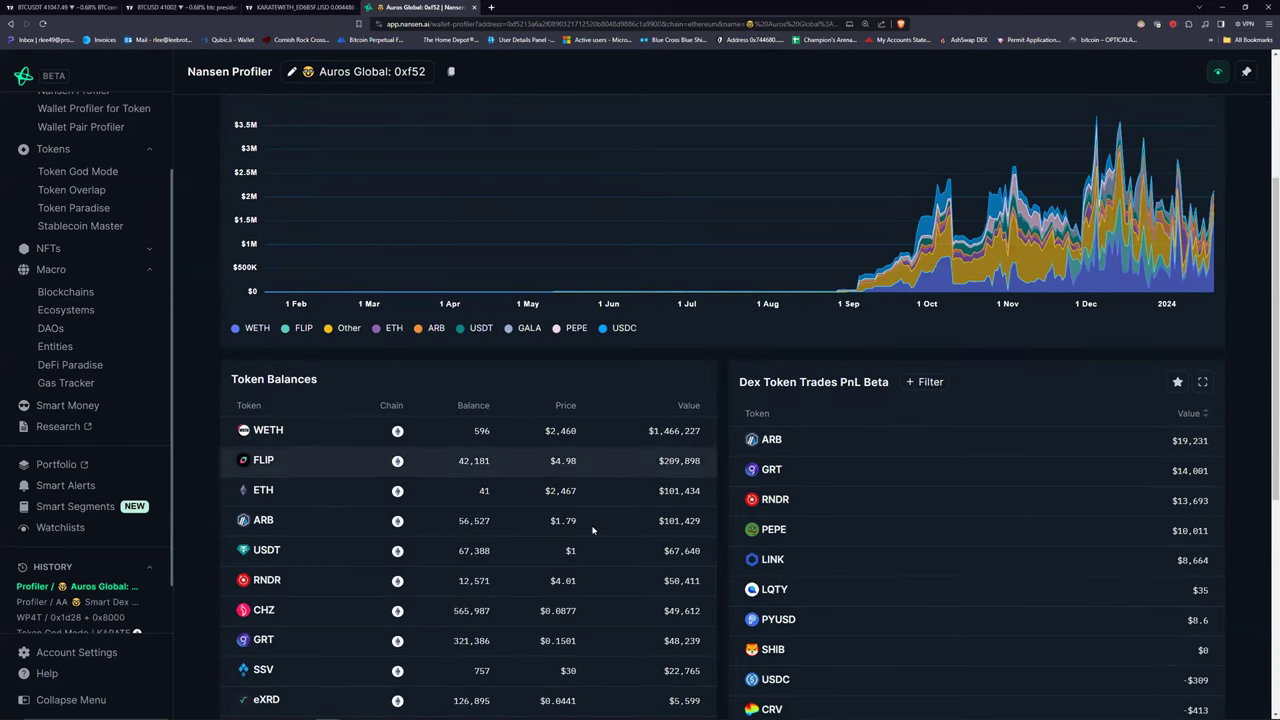
{"action": "scroll", "coordinate": [618, 290], "scroll_direction": "down", "scroll_amount": 2}
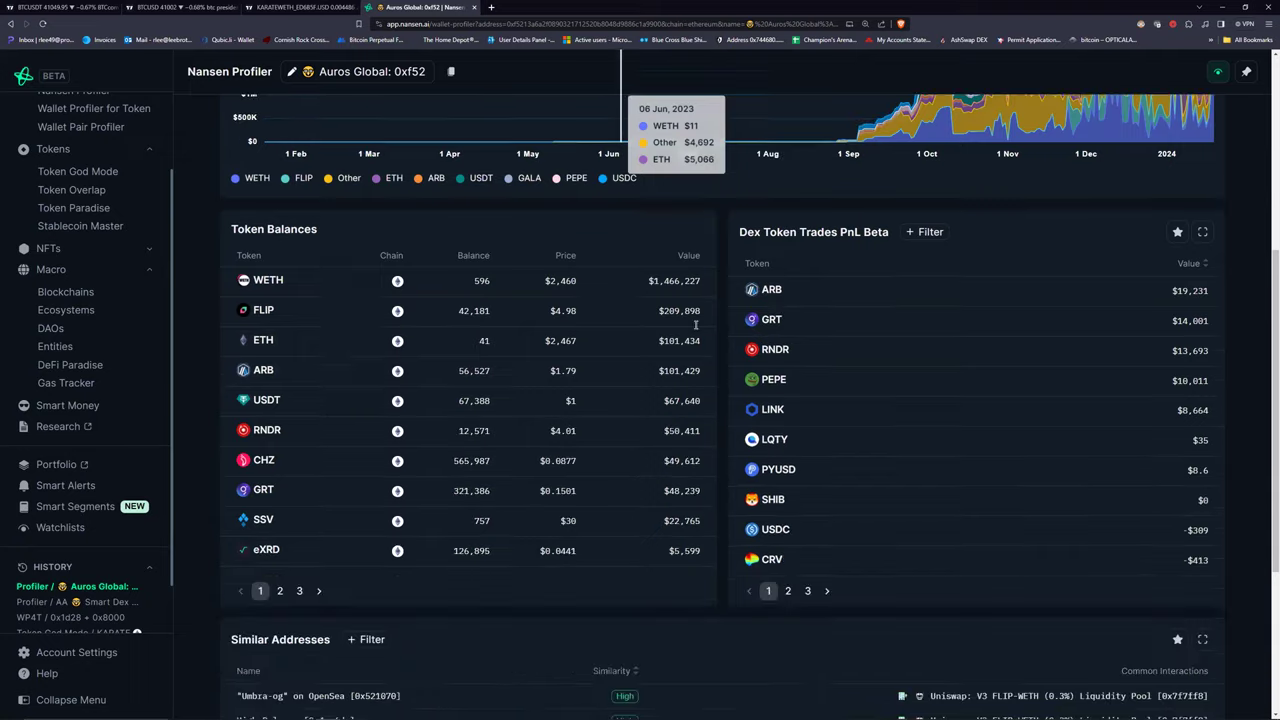
{"action": "scroll", "coordinate": [743, 588], "scroll_direction": "up", "scroll_amount": 1}
{"action": "scroll", "coordinate": [744, 588], "scroll_direction": "down", "scroll_amount": 2}
{"action": "scroll", "coordinate": [744, 588], "scroll_direction": "up", "scroll_amount": 5}
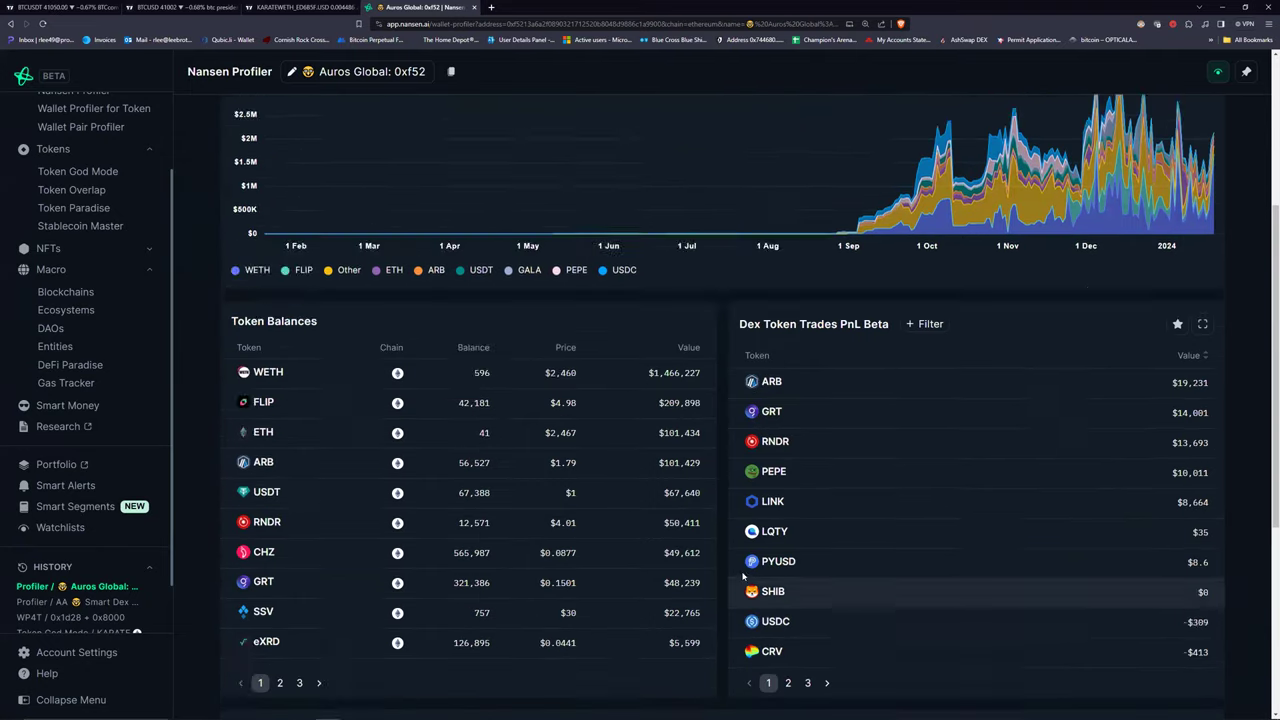
Show the Auros Global wallet's token transfers and examine their tokens, values and recipients.
{"action": "left_click", "coordinate": [414, 118]}
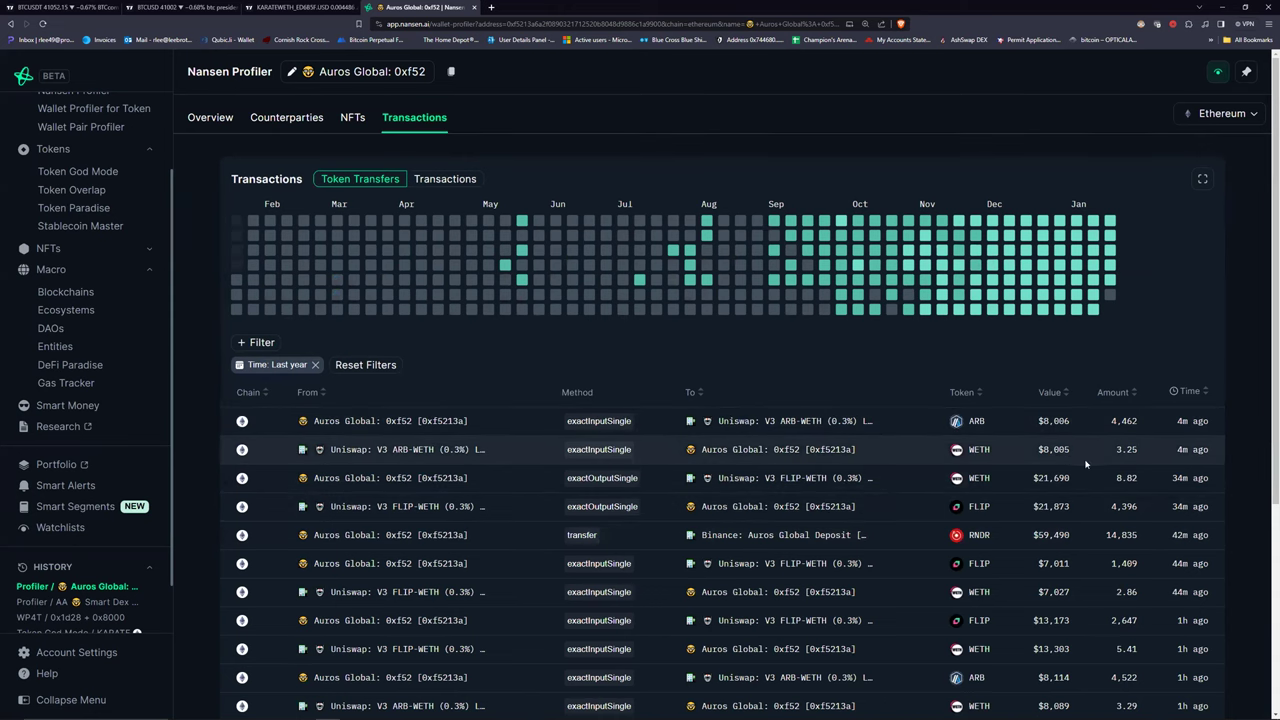
{"action": "mouse_move", "coordinate": [986, 541]}
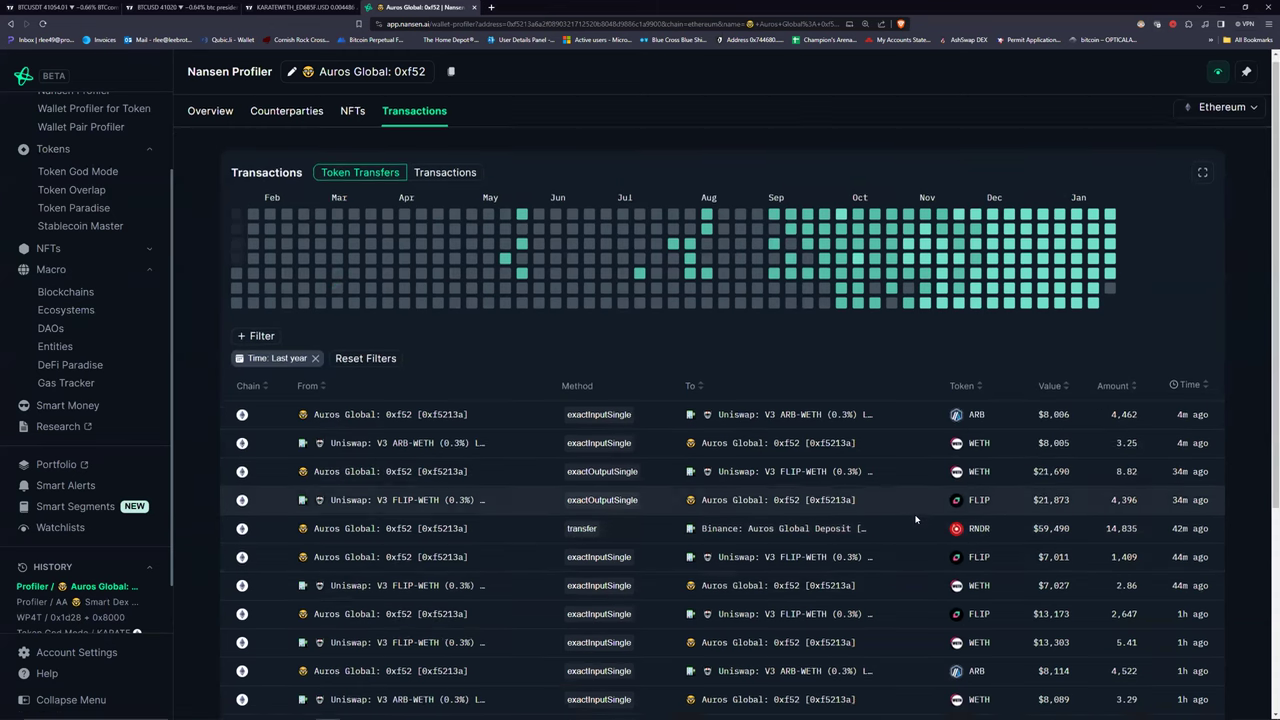
Examine the tokens, values and recipients in the Auros Global wallet's token transfers and continue to the second page.
{"action": "scroll", "coordinate": [914, 520], "scroll_direction": "down", "scroll_amount": 1}
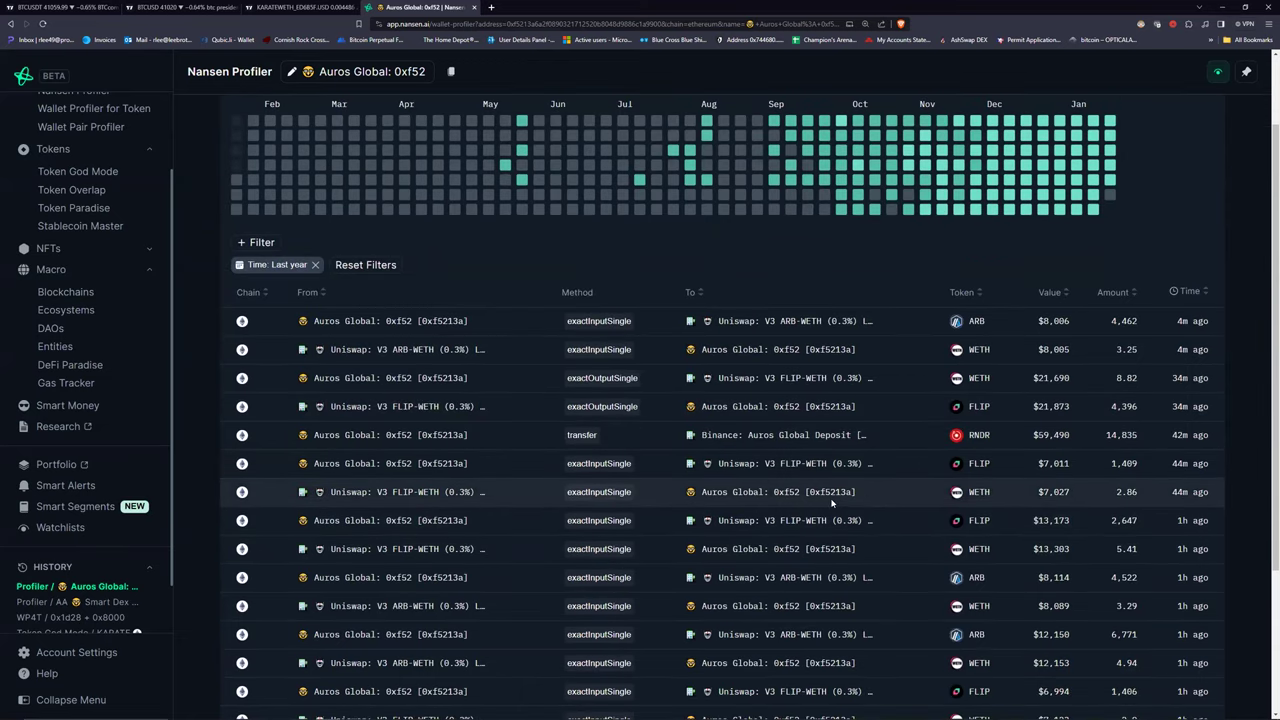
{"action": "scroll", "coordinate": [831, 503], "scroll_direction": "down", "scroll_amount": 1}
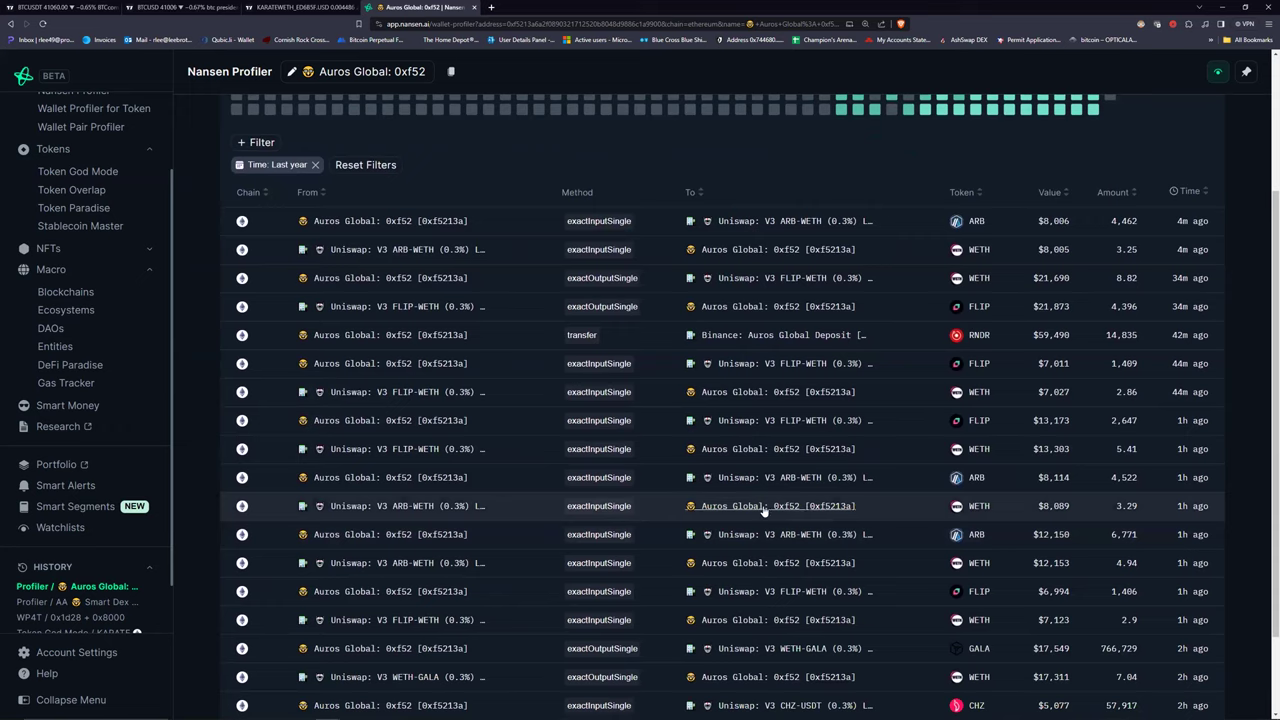
{"action": "scroll", "coordinate": [931, 540], "scroll_direction": "down", "scroll_amount": 1}
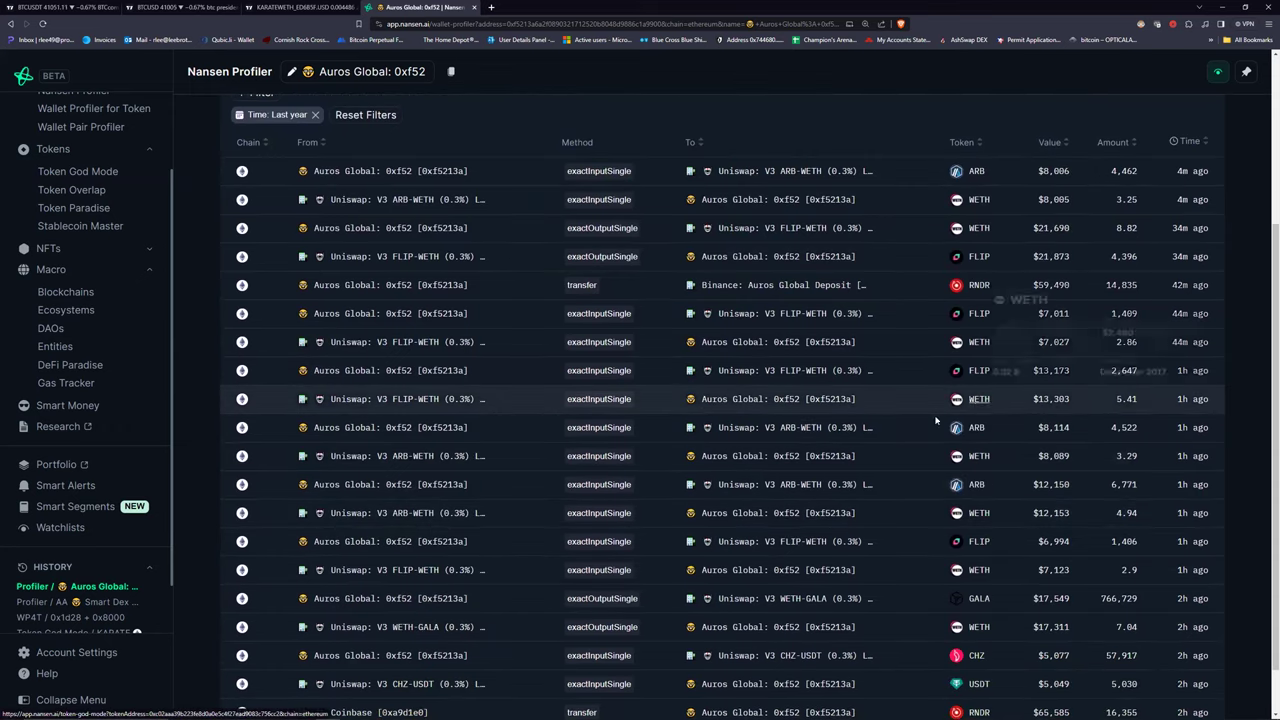
{"action": "scroll", "coordinate": [906, 502], "scroll_direction": "down", "scroll_amount": 1}
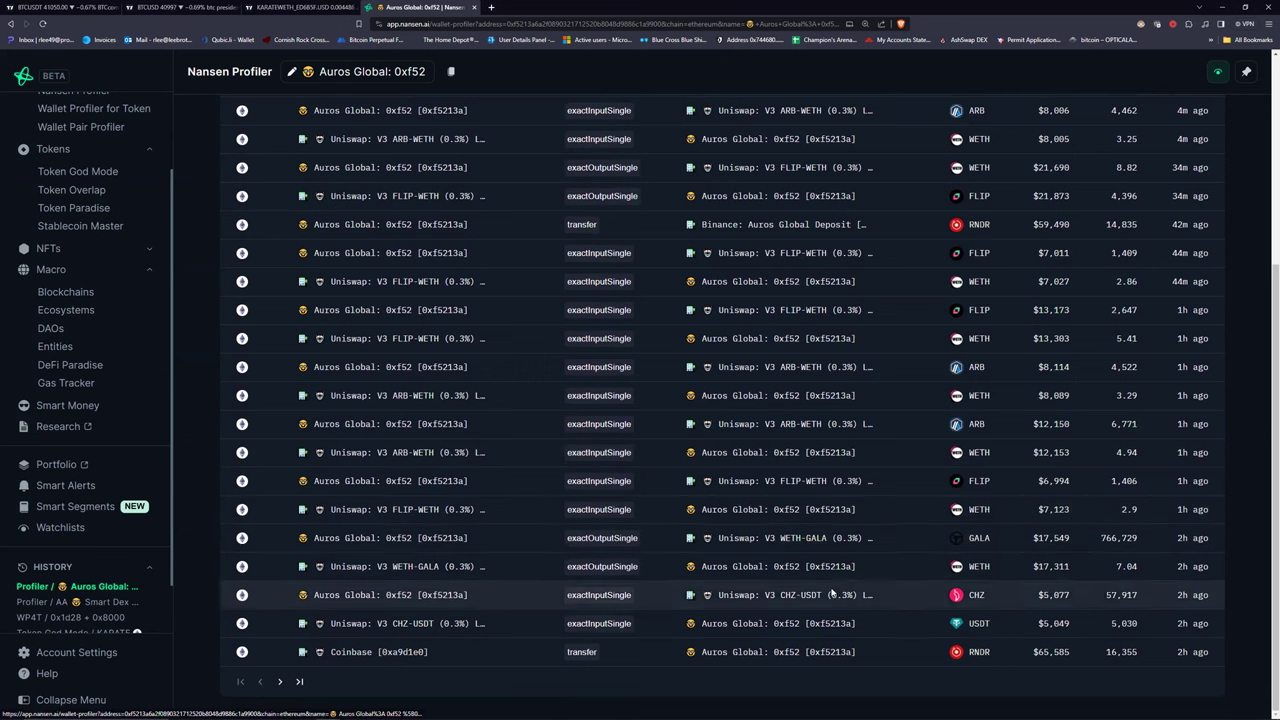
{"action": "mouse_move", "coordinate": [855, 538]}
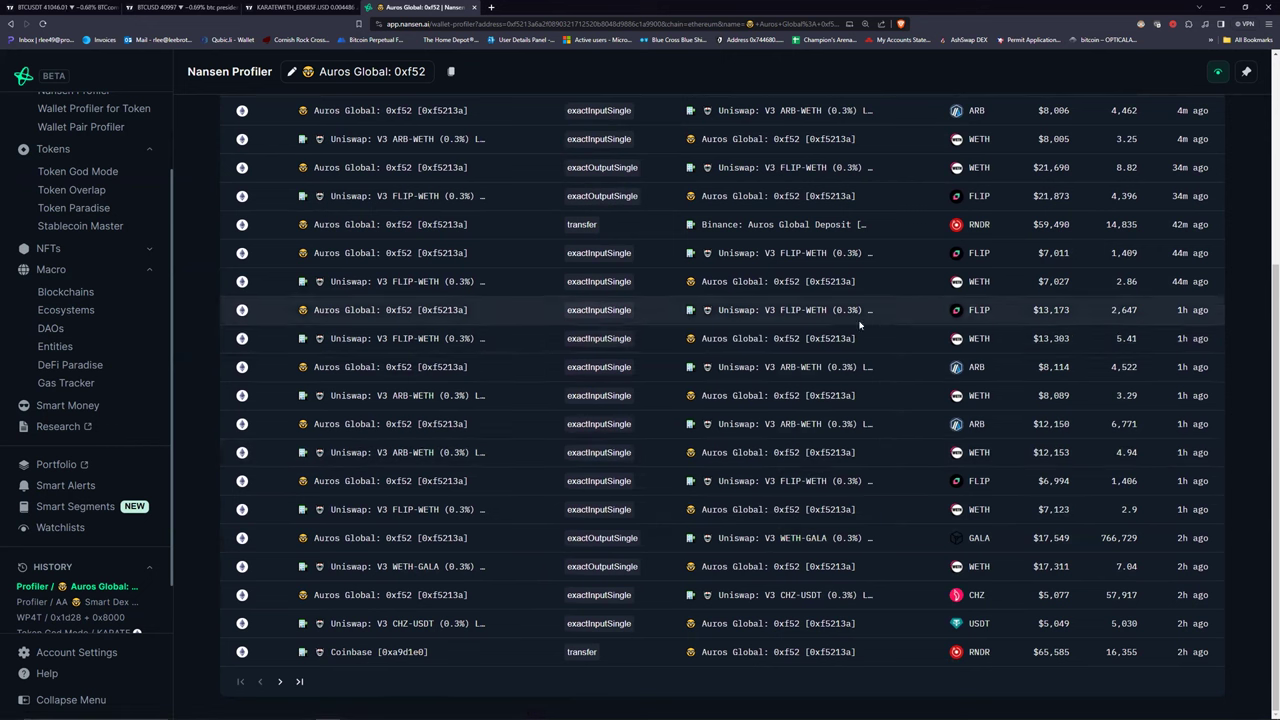
{"action": "left_click", "coordinate": [281, 682]}
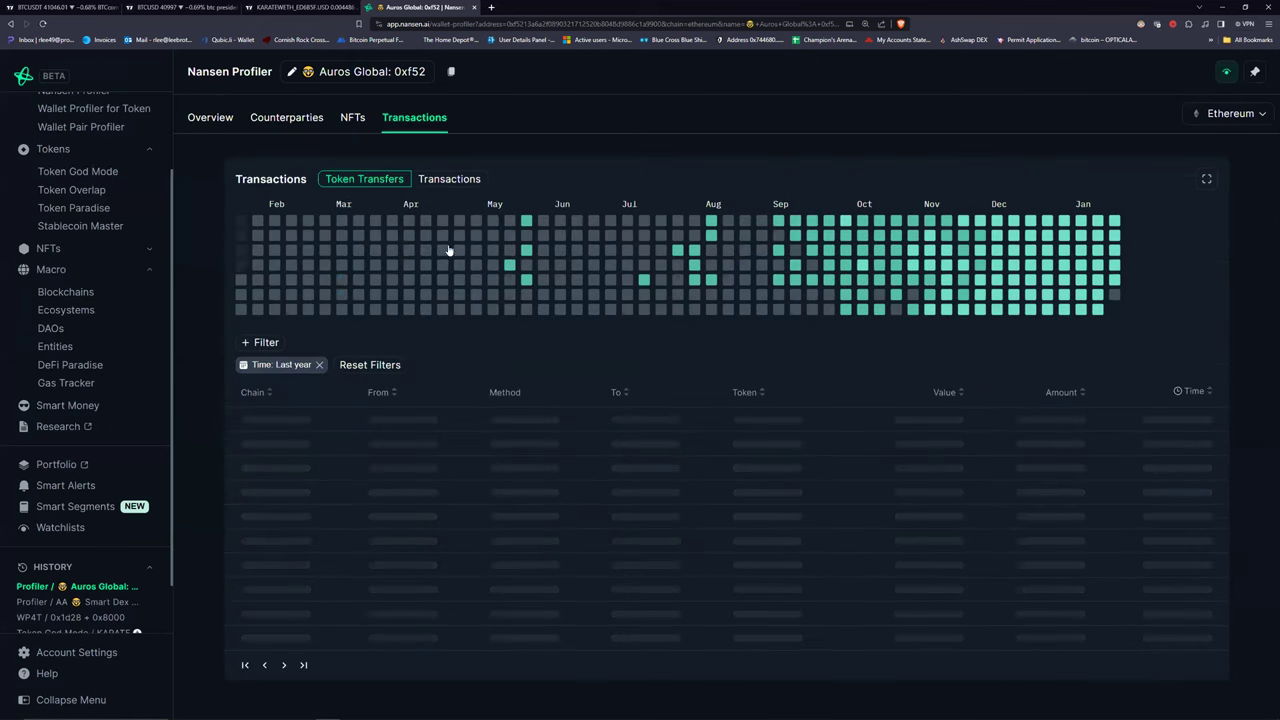
Switch to TradingView to check the BTCUSDT chart on the 4-hour interval, and return to Nansen.
{"action": "left_click", "coordinate": [95, 7]}
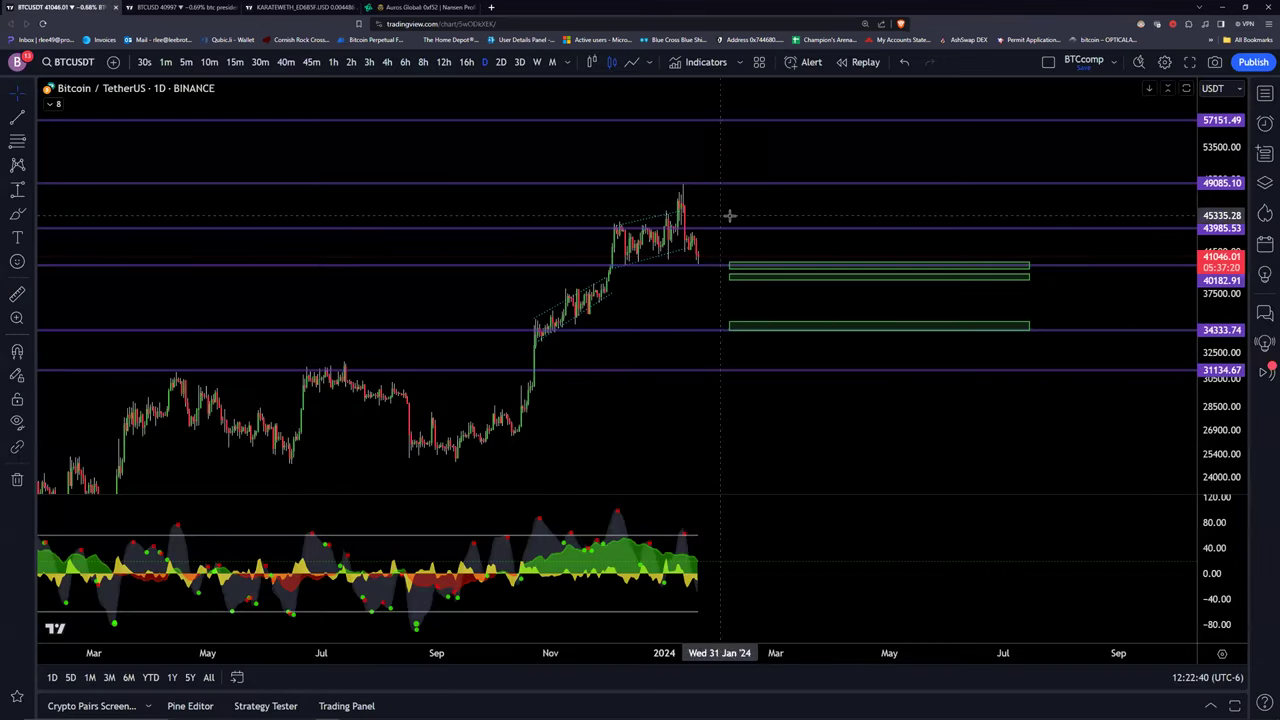
{"action": "scroll", "coordinate": [729, 214], "scroll_direction": "left", "scroll_amount": 4}
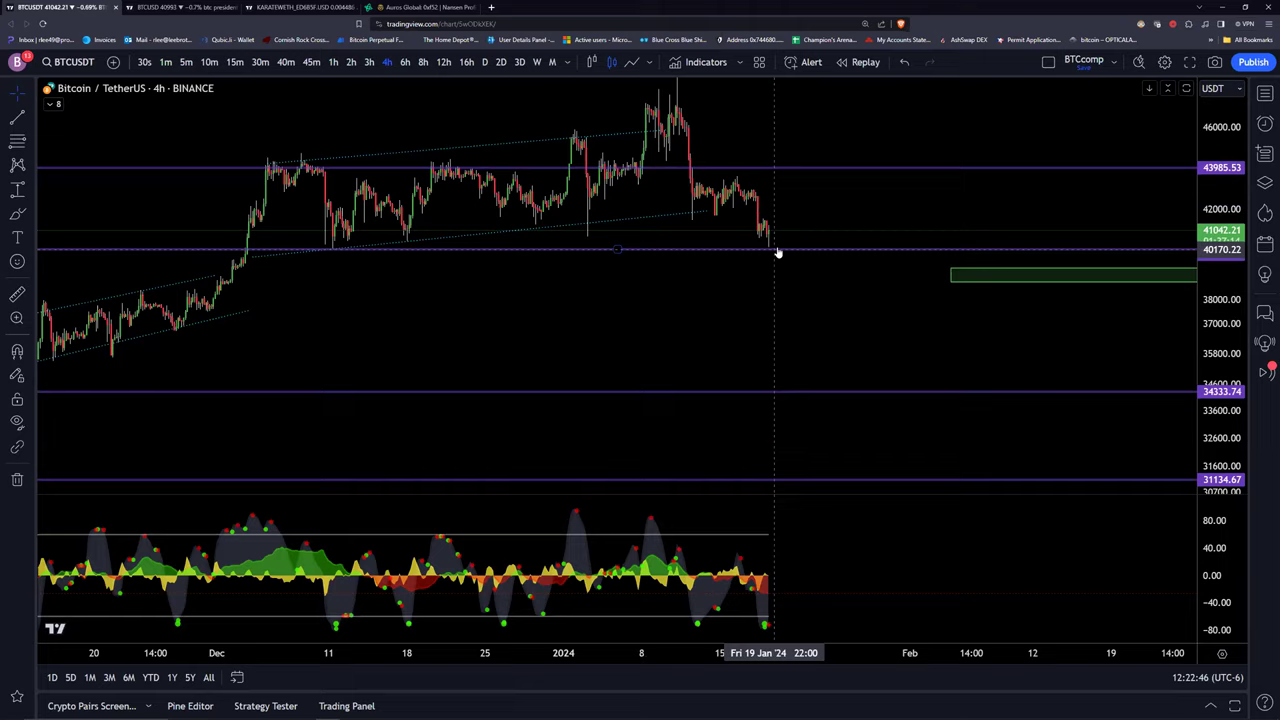
{"action": "left_click", "coordinate": [420, 7]}
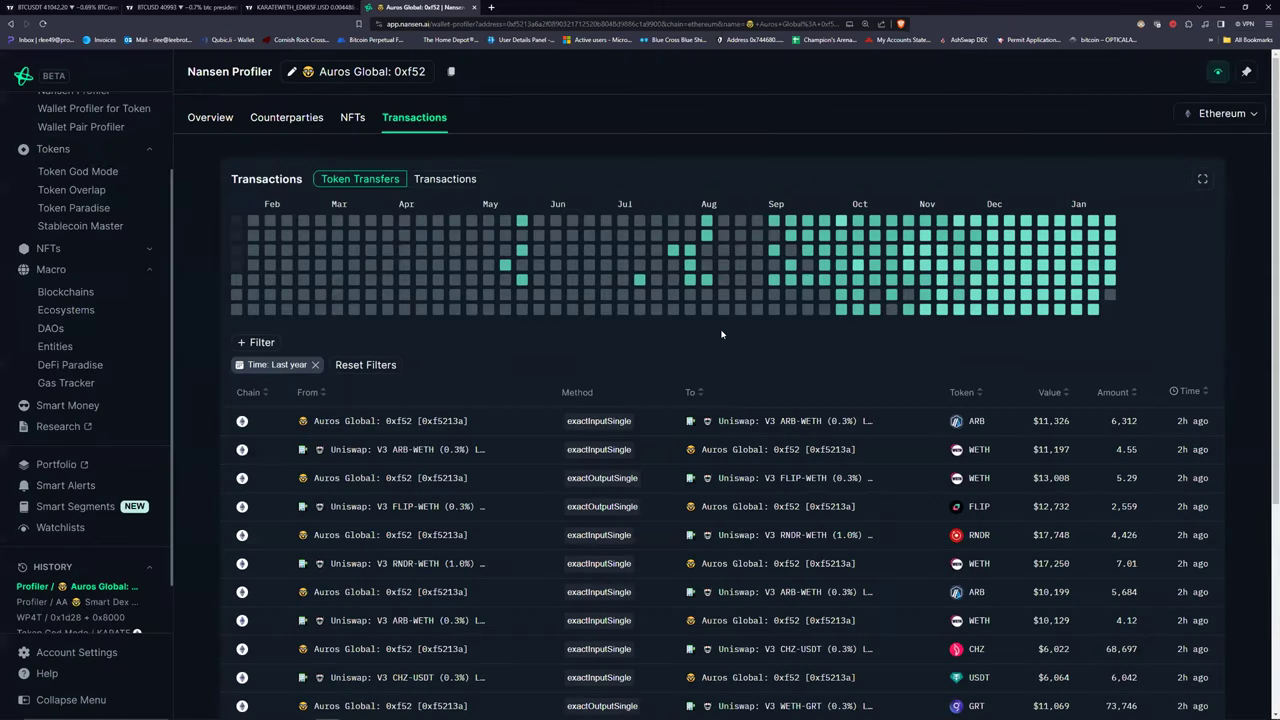
Open the Moonwhale Ventures: 0x406 wallet from the wallet watchlist.
{"action": "left_click", "coordinate": [10, 23]}
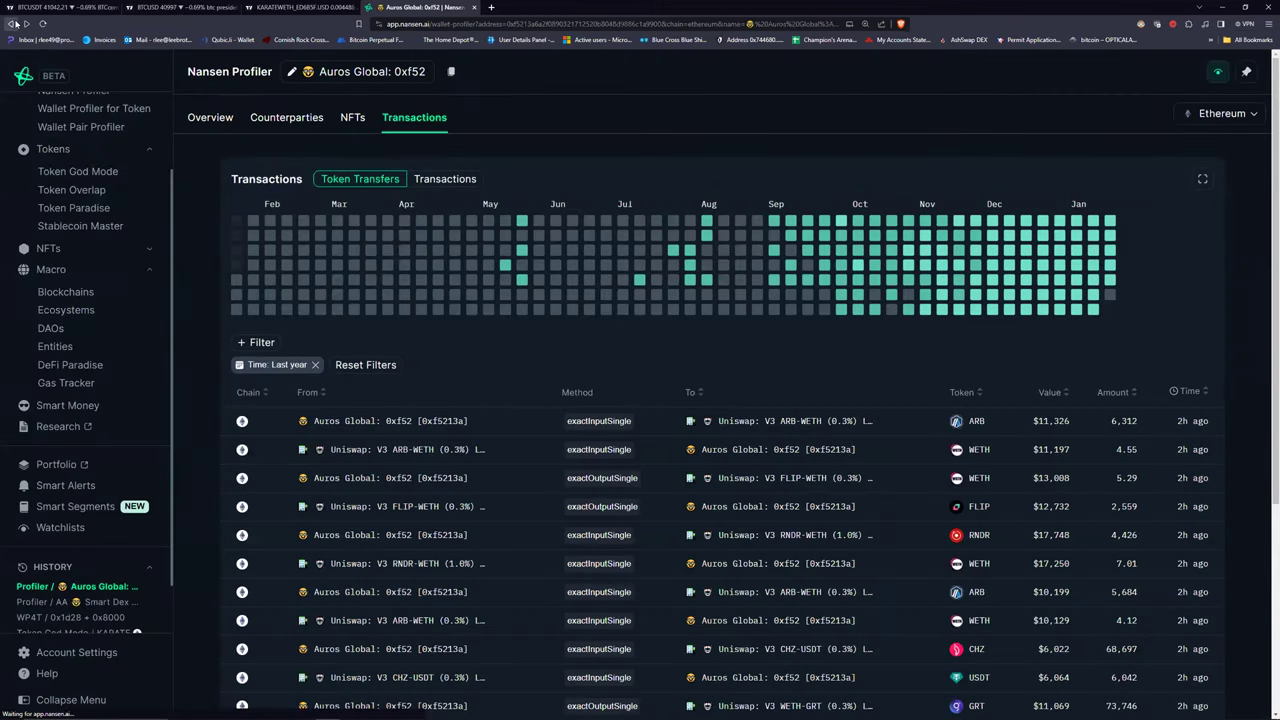
{"action": "left_click", "coordinate": [60, 527]}
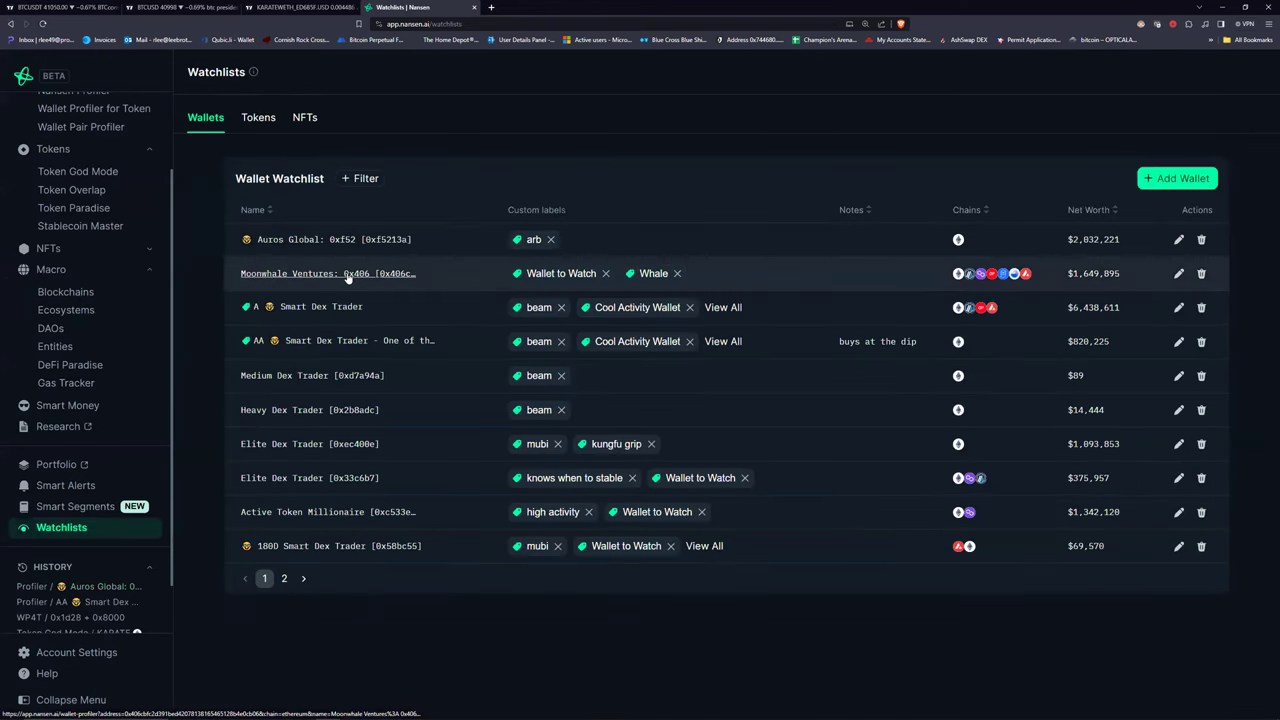
{"action": "left_click", "coordinate": [347, 274]}
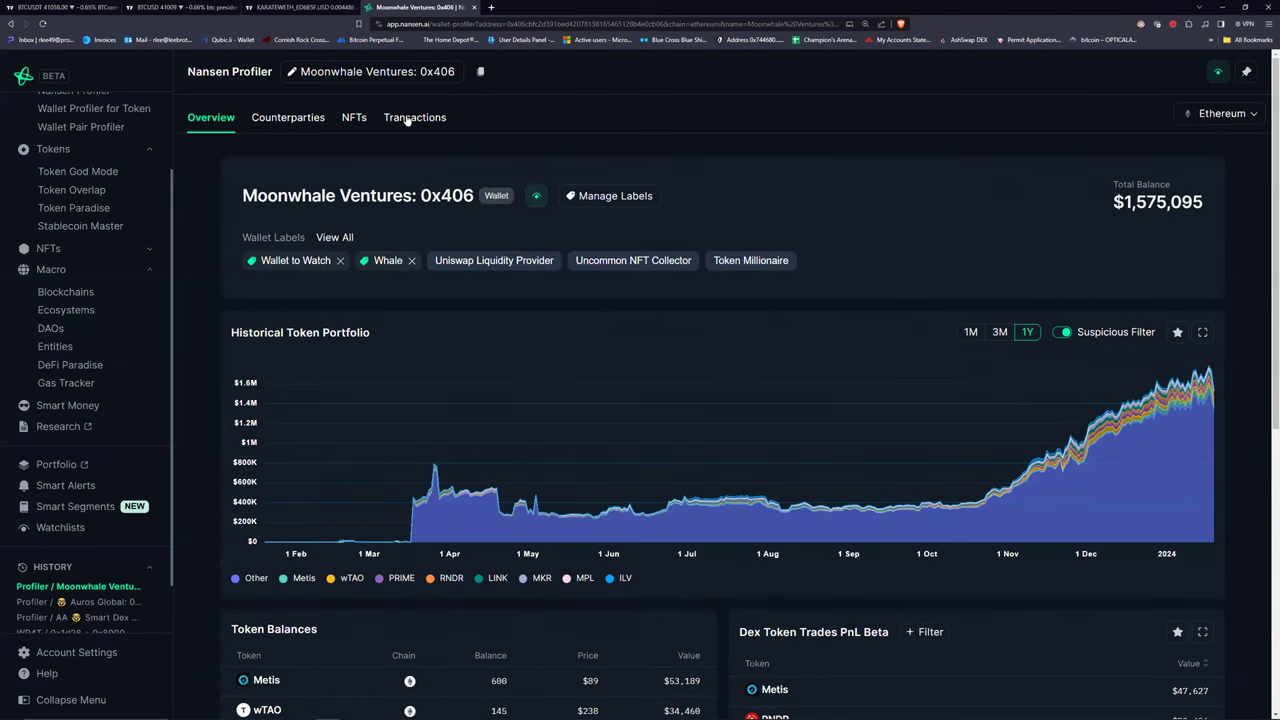
Review the Moonwhale Ventures wallet's historical token portfolio, token balances and DEX token trades PnL.
{"action": "scroll", "coordinate": [660, 287], "scroll_direction": "down", "scroll_amount": 3}
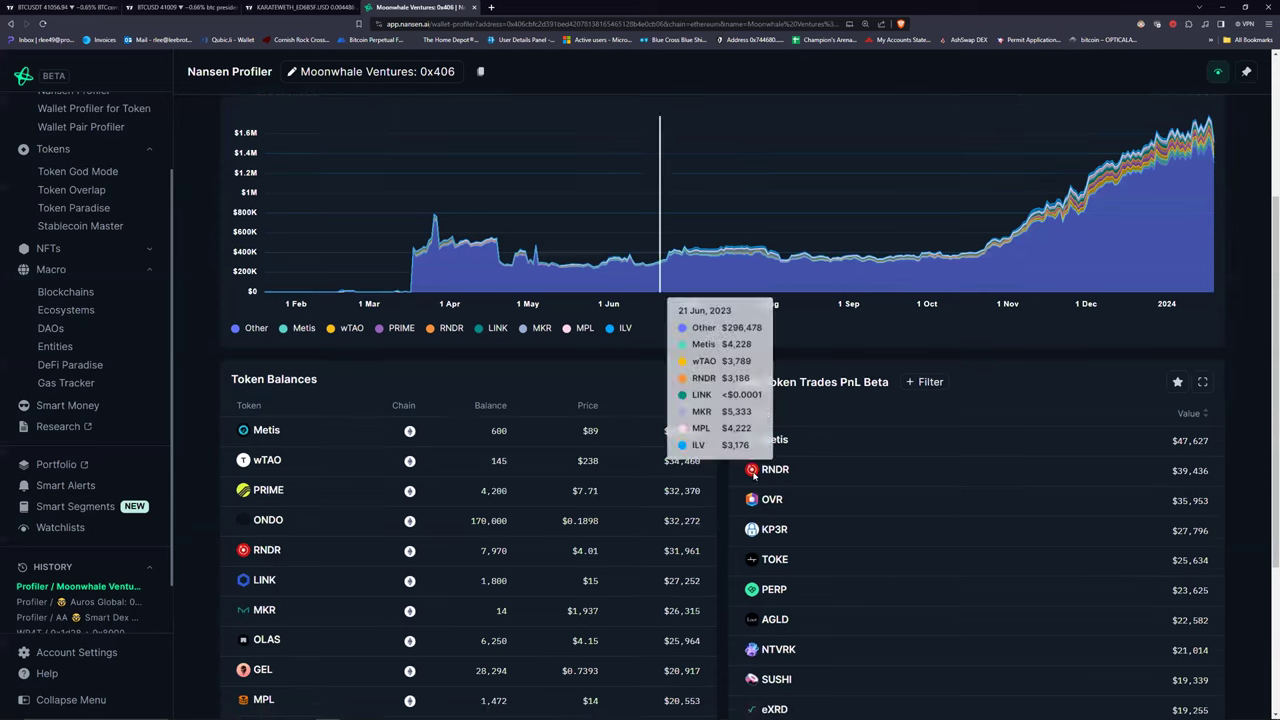
{"action": "scroll", "coordinate": [428, 314], "scroll_direction": "up", "scroll_amount": 3}
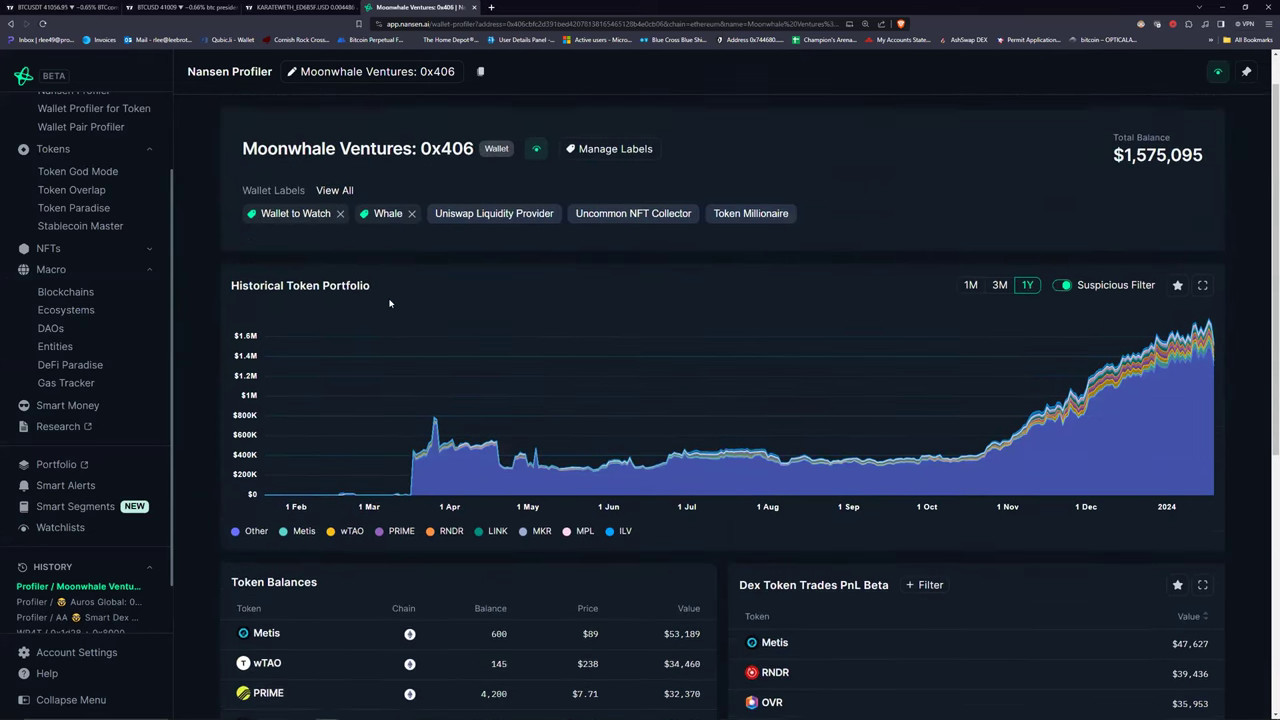
{"action": "scroll", "coordinate": [413, 237], "scroll_direction": "up", "scroll_amount": 1}
Show the Moonwhale Ventures wallet's token transfers and inspect its recent stakes, including the APP token's price preview.
{"action": "left_click", "coordinate": [414, 117]}
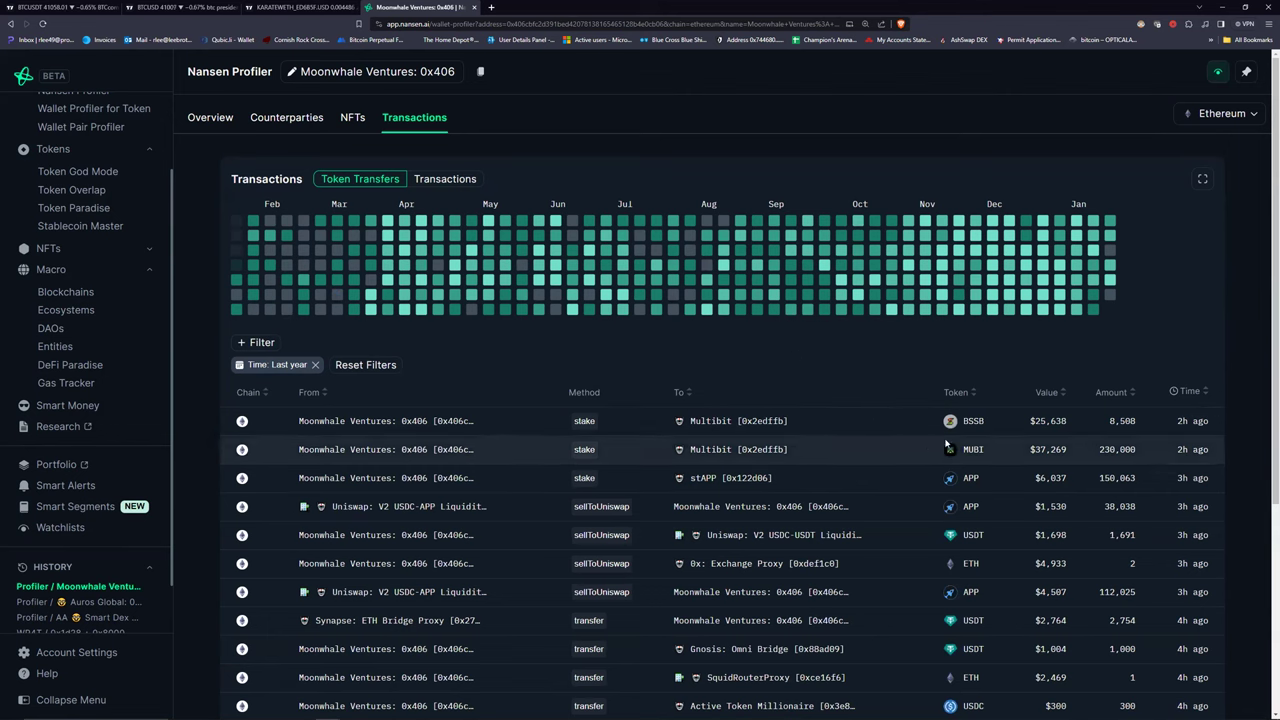
{"action": "mouse_move", "coordinate": [978, 426]}
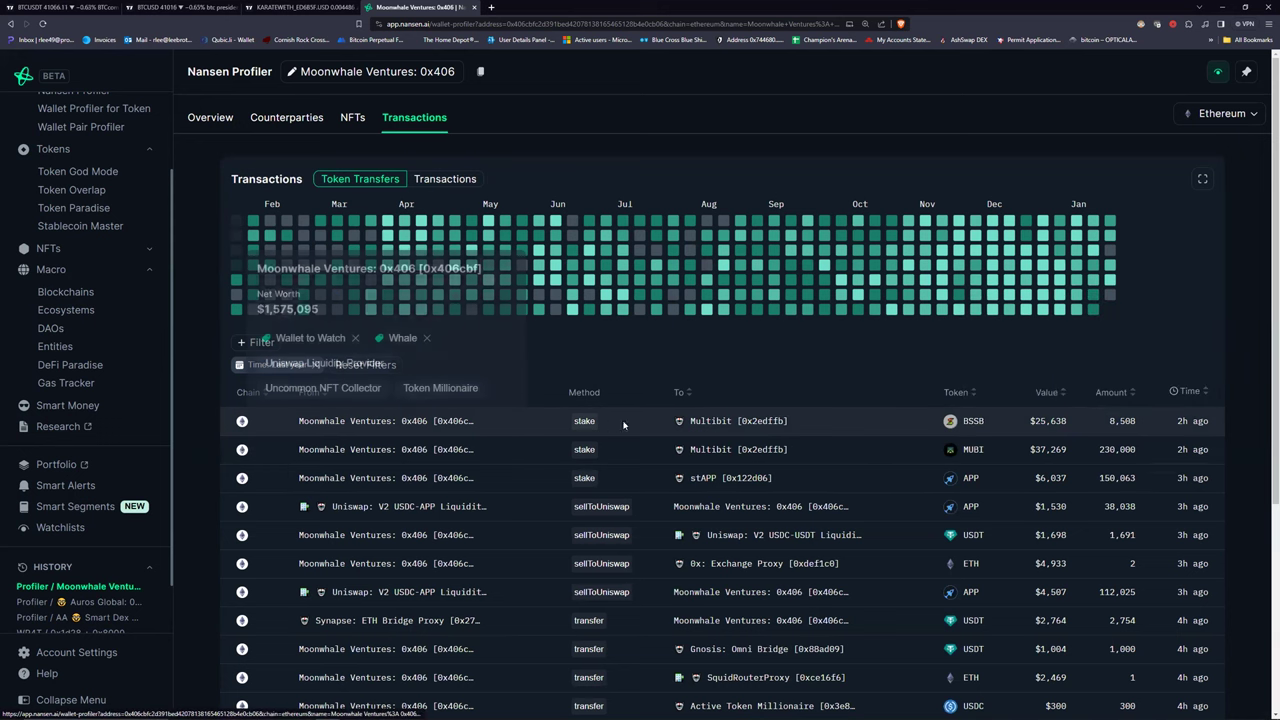
{"action": "mouse_move", "coordinate": [691, 427]}
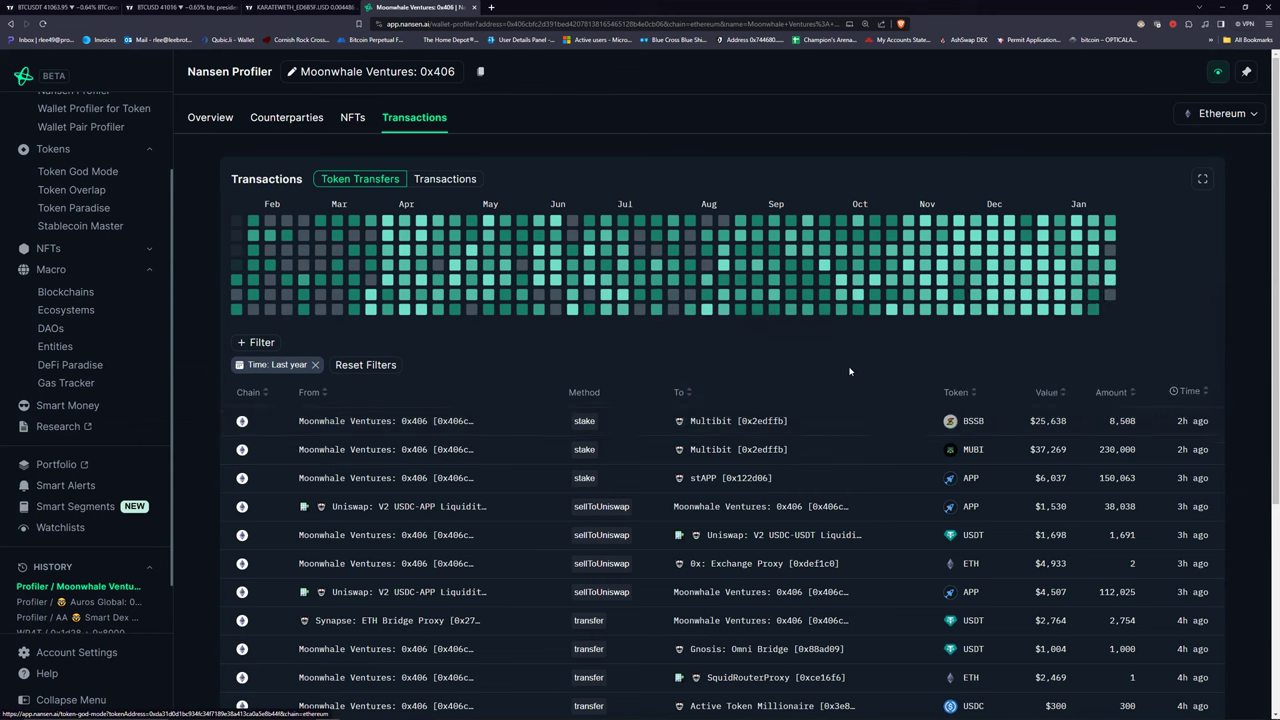
{"action": "mouse_move", "coordinate": [969, 483]}
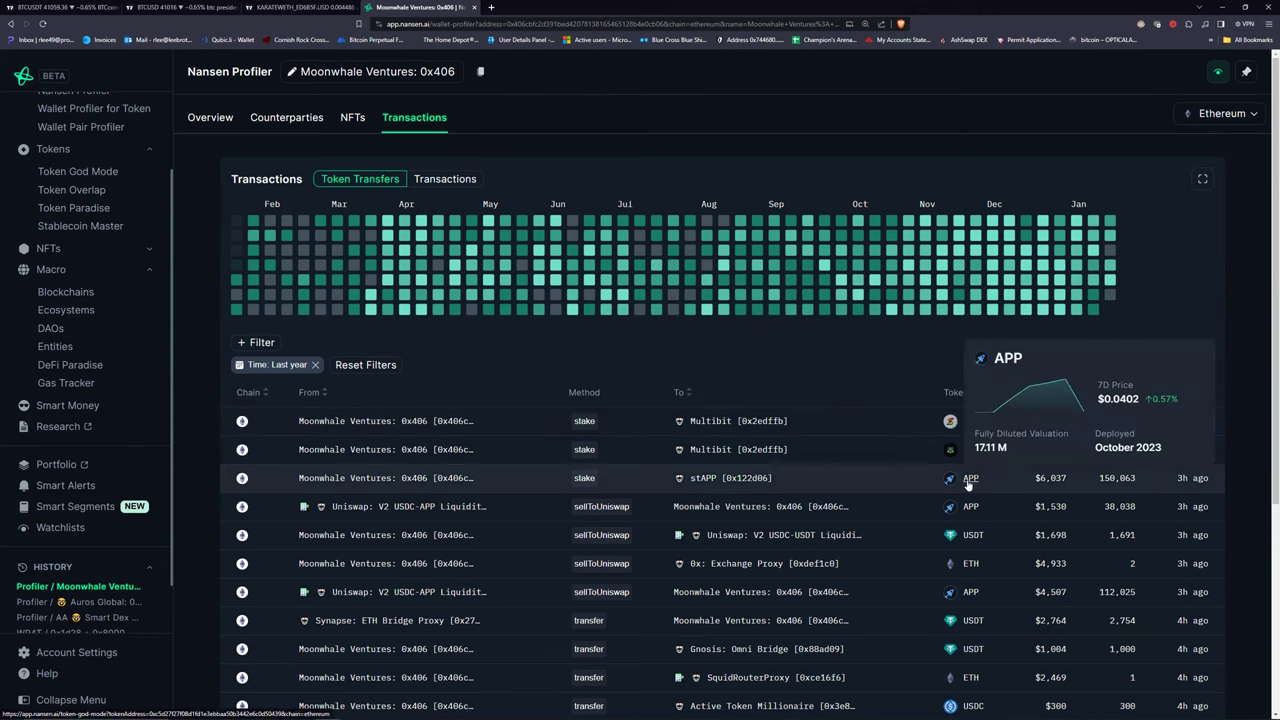
Switch to the KARATE chart in TradingView and load the Moon App / Tether chart (APPUSDT) from KuCoin instead.
{"action": "left_click", "coordinate": [300, 7]}
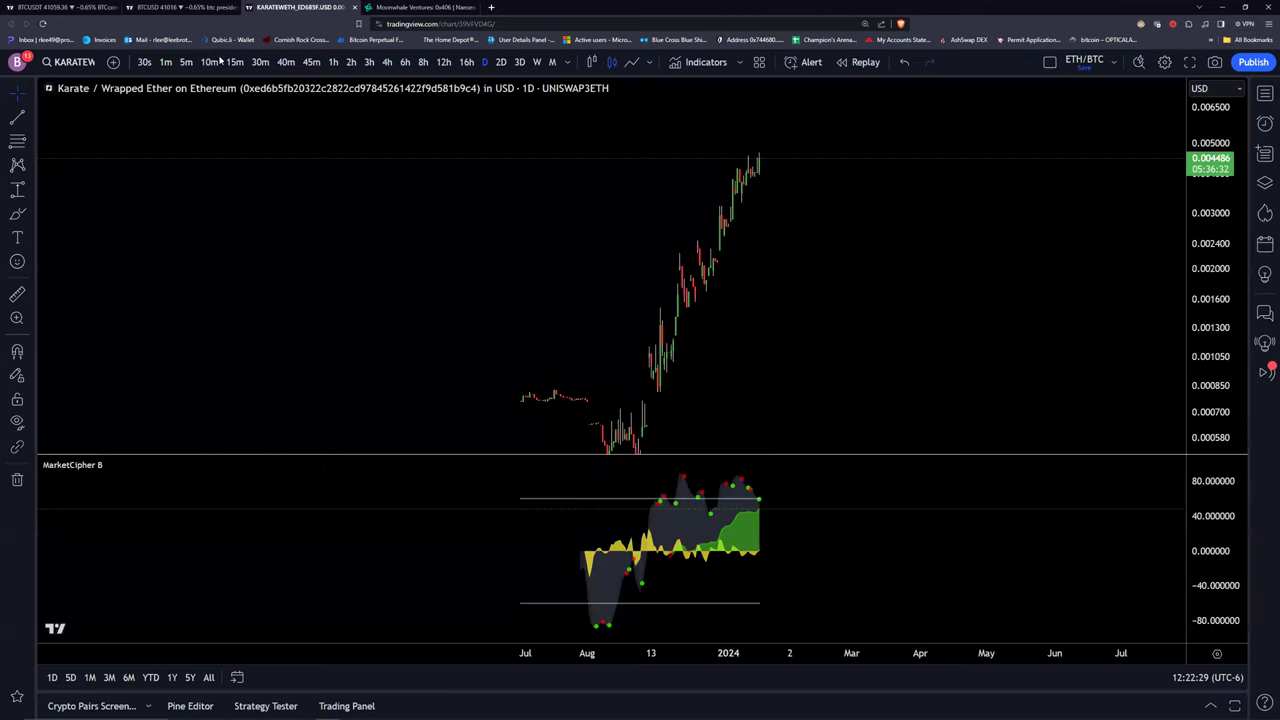
{"action": "left_click", "coordinate": [96, 61]}
{"action": "type", "text": "APP"}
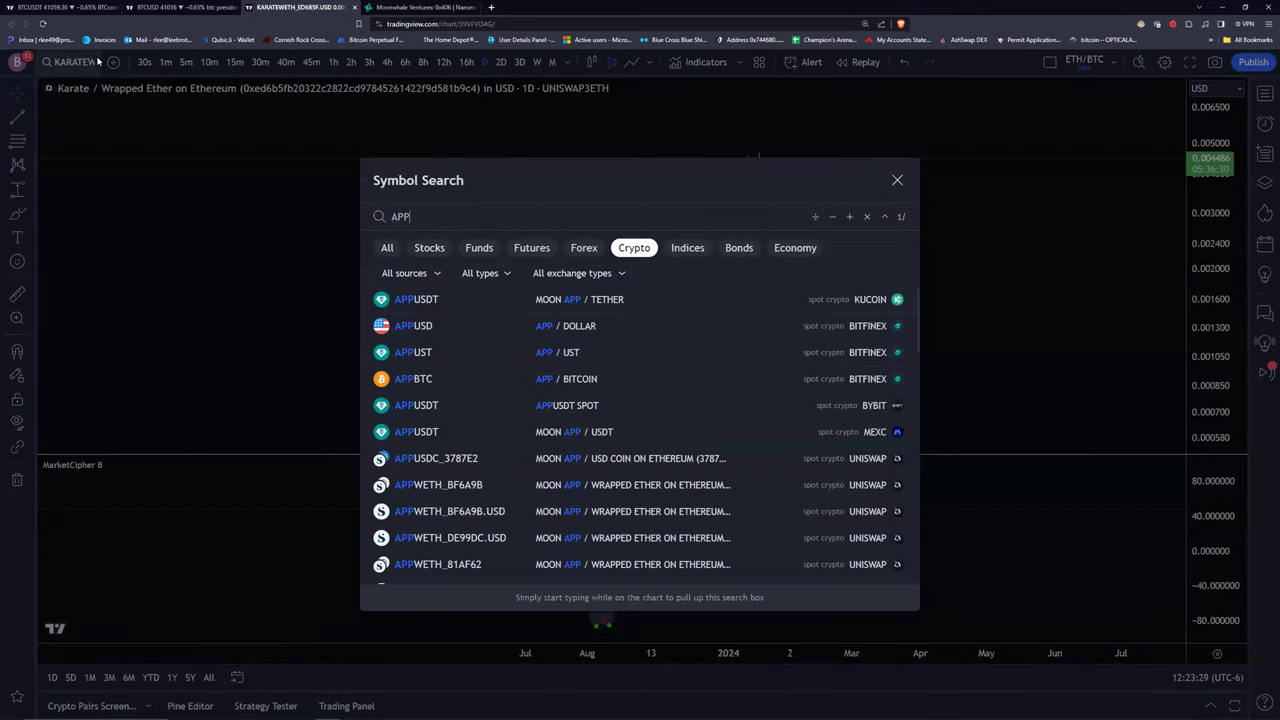
{"action": "left_click", "coordinate": [643, 303]}
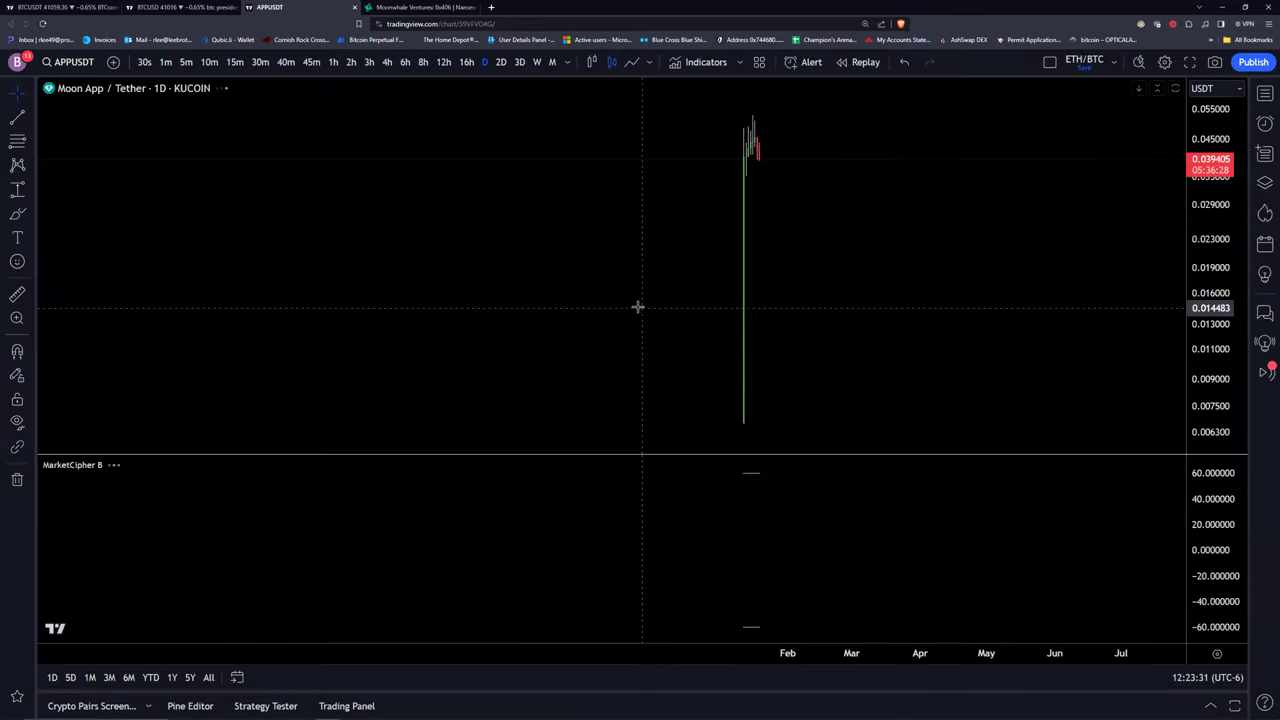
Load the MEXC version of the APPUSDT chart and examine its daily candles since listing.
{"action": "left_click", "coordinate": [46, 64]}
{"action": "type", "text": "APP"}
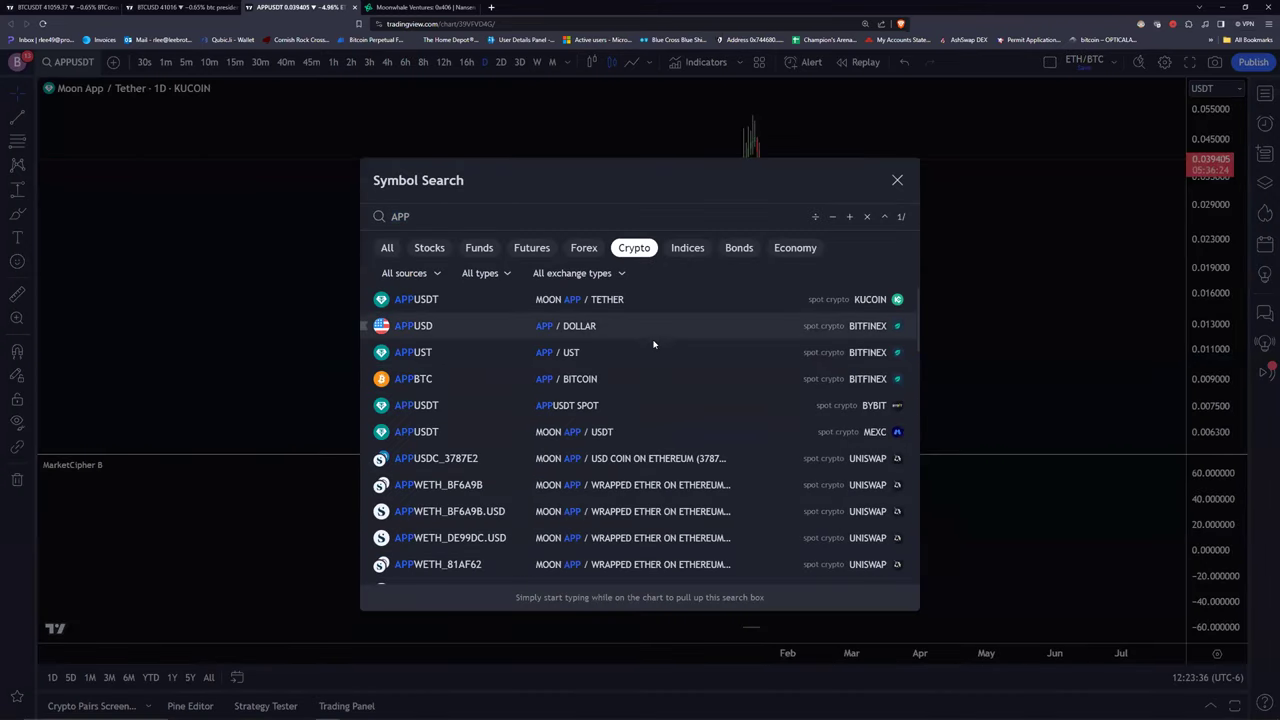
{"action": "left_click", "coordinate": [603, 435]}
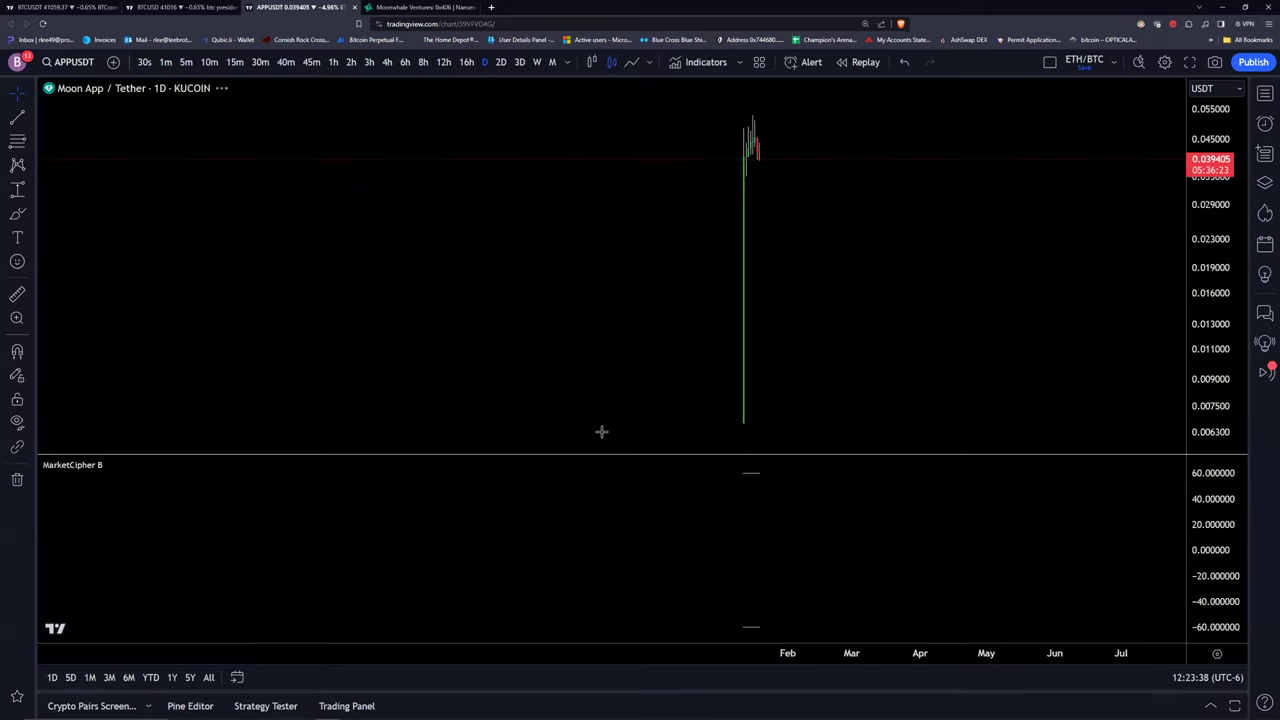
{"action": "scroll", "coordinate": [385, 280], "scroll_direction": "up", "scroll_amount": 5}
{"action": "left_click_drag", "start_coordinate": [385, 280], "coordinate": [954, 343]}
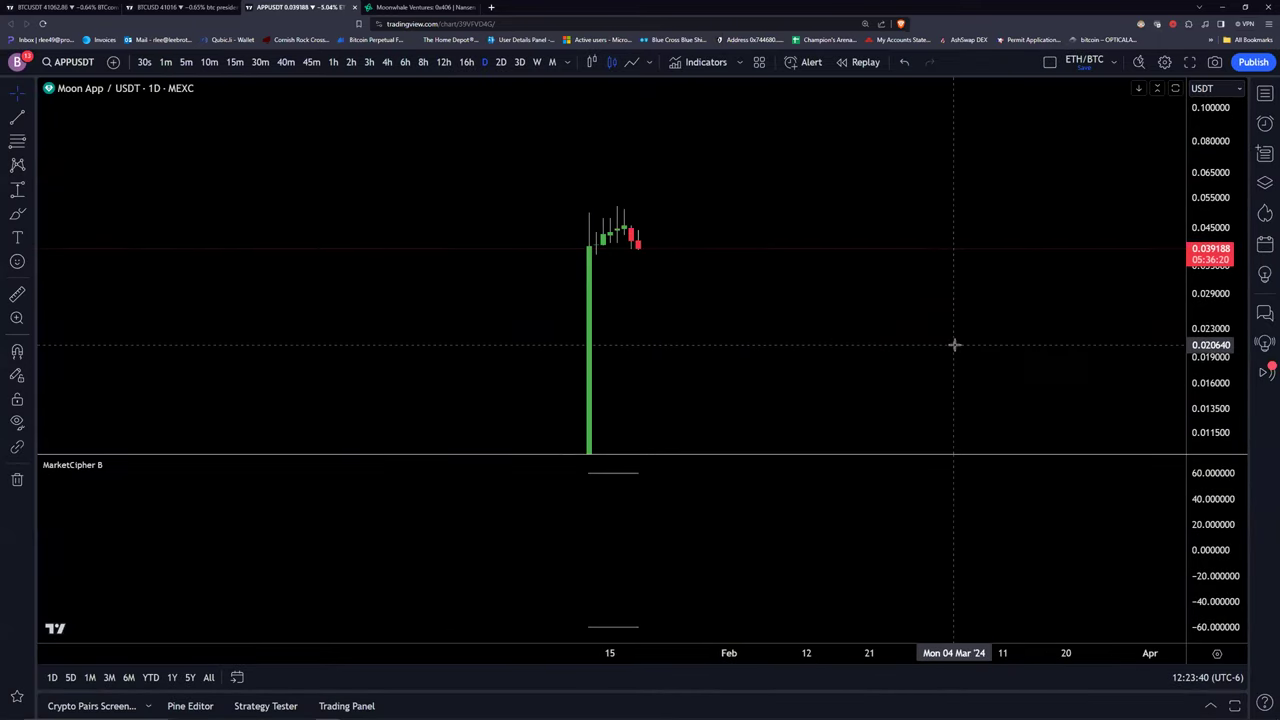
{"action": "left_click_drag", "start_coordinate": [680, 345], "coordinate": [588, 280]}
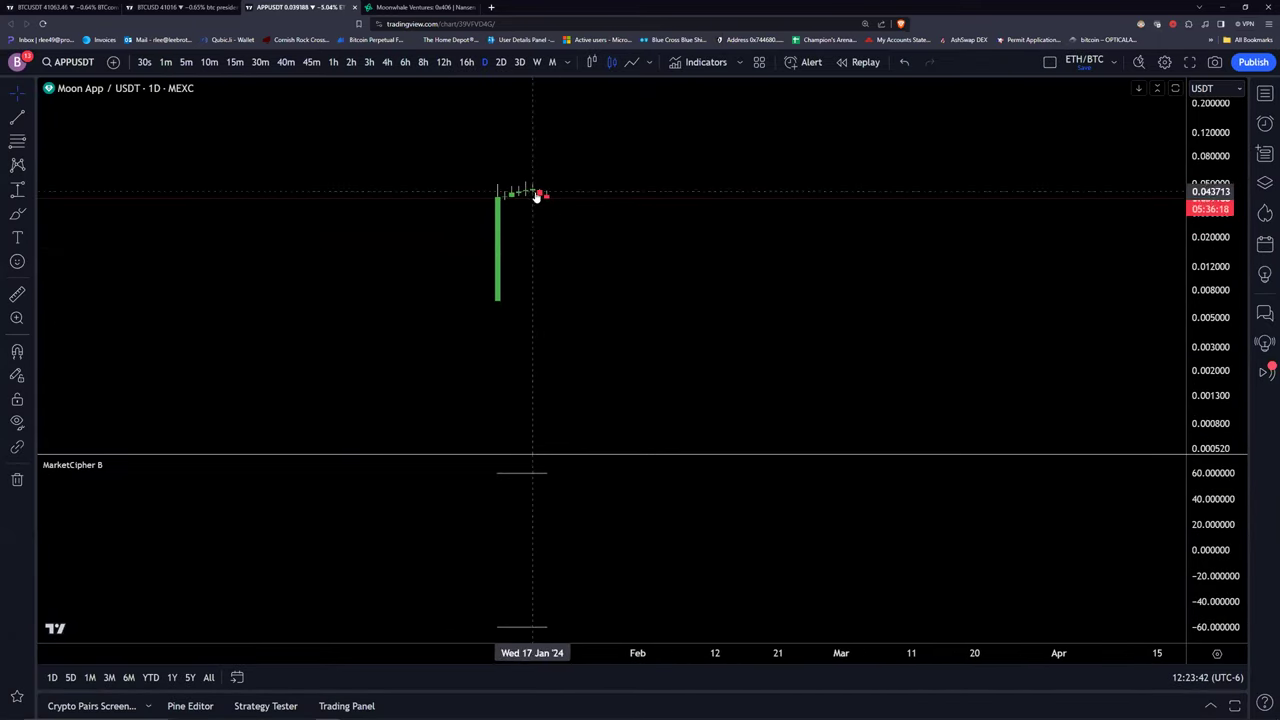
Brush a wavy, finally rising price path after the latest APPUSDT candles and delete the drawing.
{"action": "mouse_move", "coordinate": [566, 211]}
{"action": "left_mouse_down"}
{"action": "mouse_move", "coordinate": [511, 258]}
{"action": "mouse_move", "coordinate": [524, 272]}
{"action": "mouse_move", "coordinate": [593, 252]}
{"action": "mouse_move", "coordinate": [651, 257]}
{"action": "mouse_move", "coordinate": [665, 212]}
{"action": "left_mouse_up"}
{"action": "left_click", "coordinate": [17, 213]}
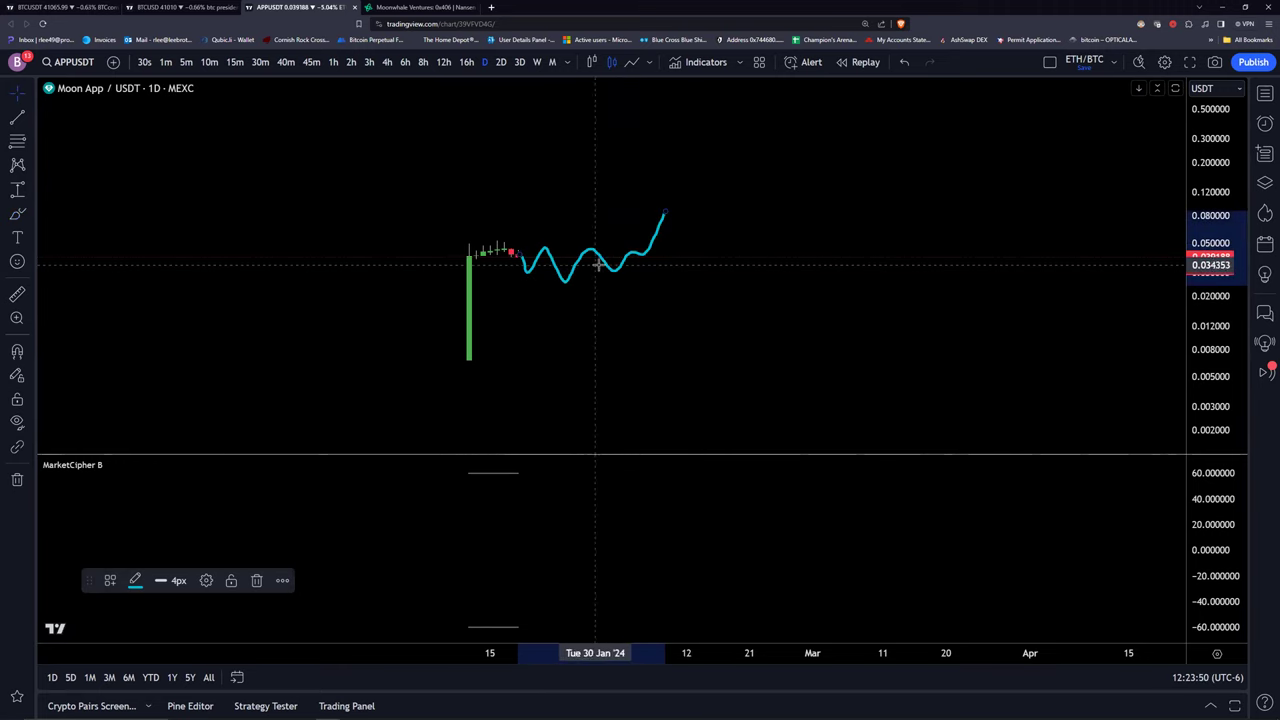
{"action": "key", "text": "Delete"}
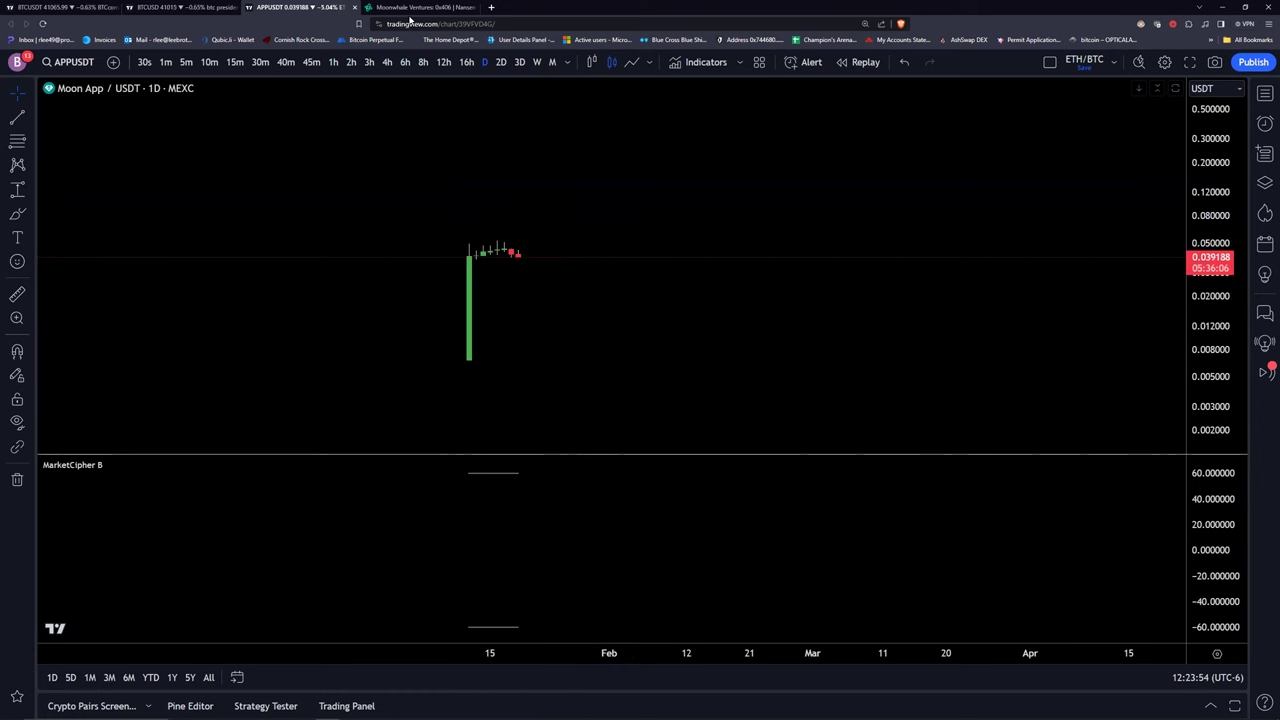
Return to Nansen and examine the rest of the Moonwhale Ventures wallet's token transfers, including the CAH and ONDO trades.
{"action": "left_click", "coordinate": [430, 9]}
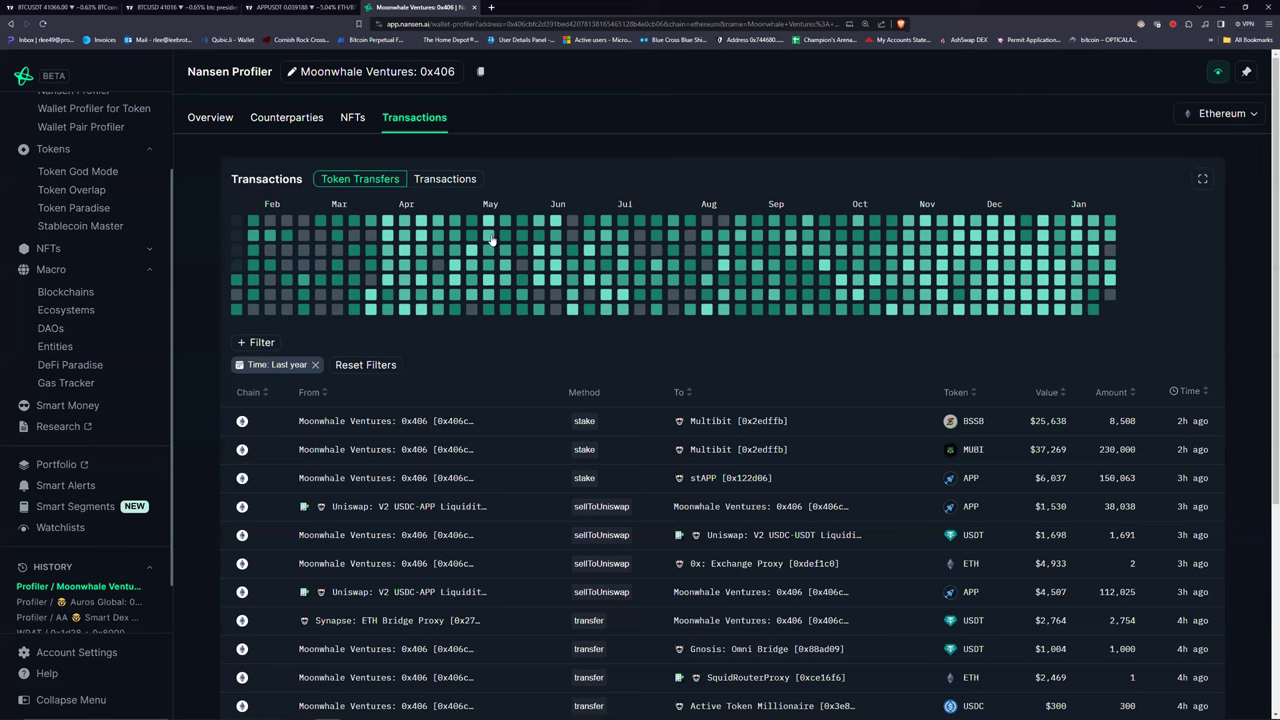
{"action": "mouse_move", "coordinate": [491, 240]}
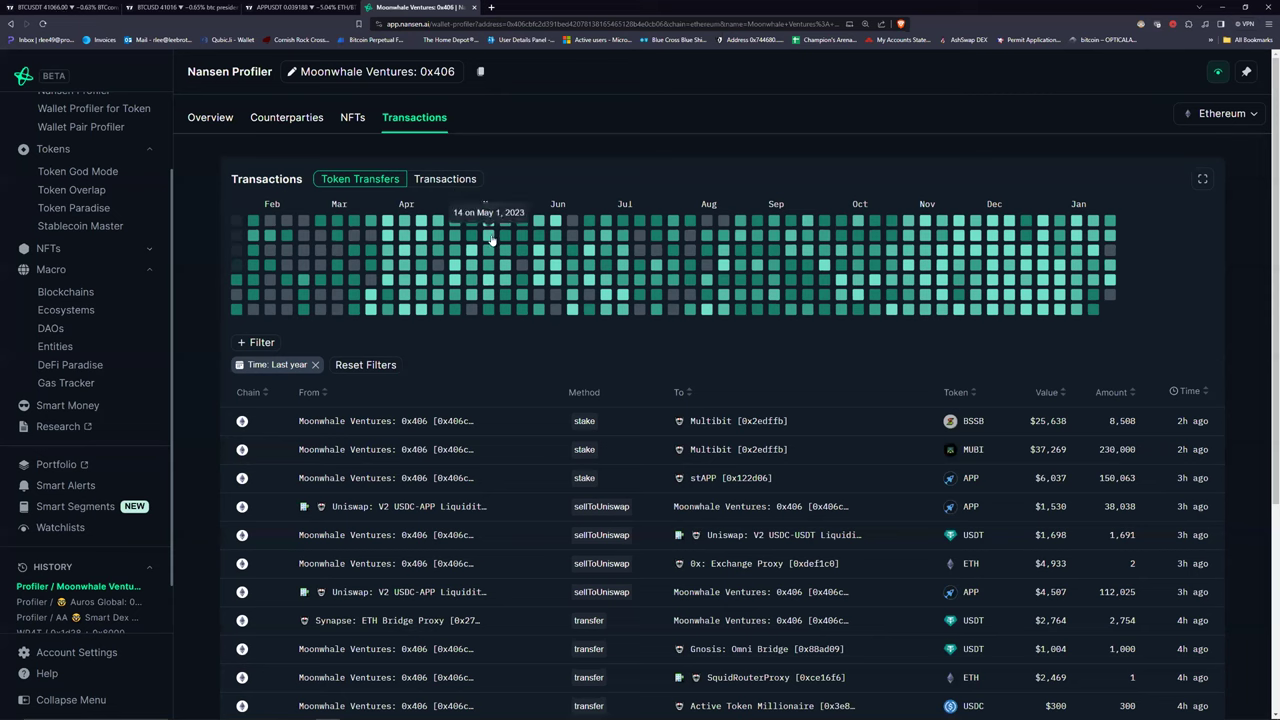
{"action": "scroll", "coordinate": [854, 289], "scroll_direction": "down", "scroll_amount": 1}
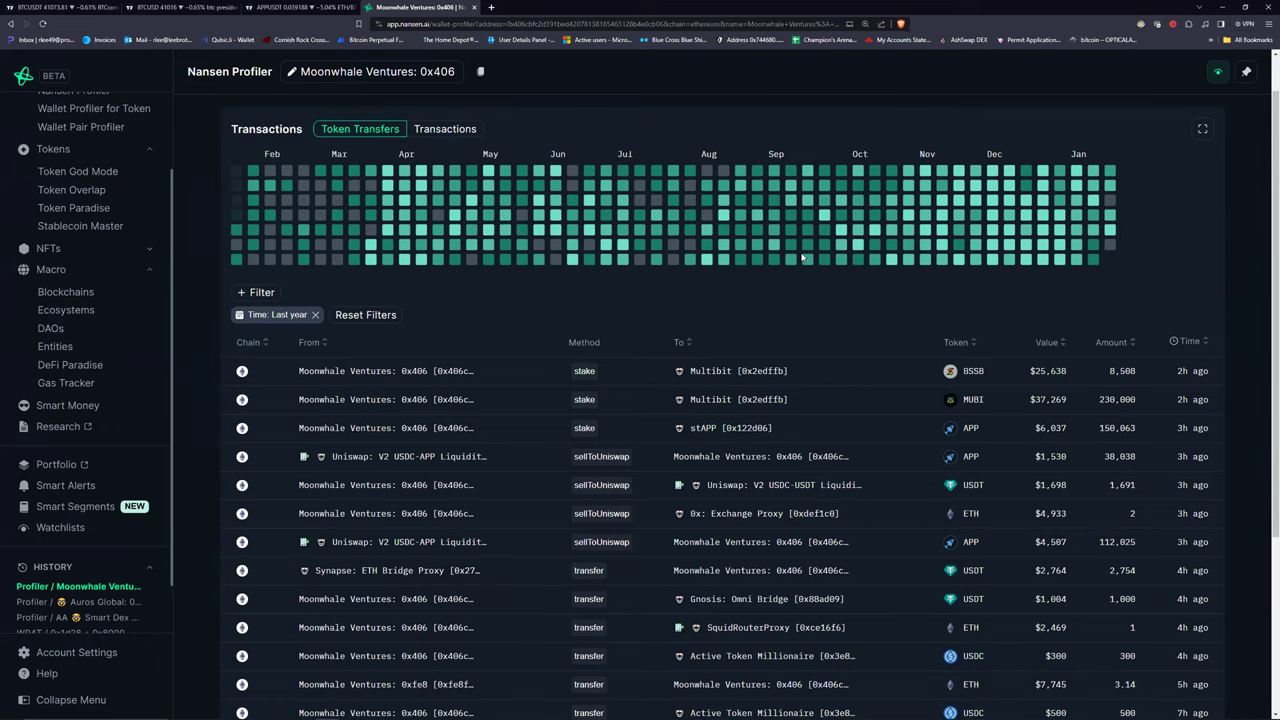
{"action": "scroll", "coordinate": [822, 270], "scroll_direction": "down", "scroll_amount": 2}
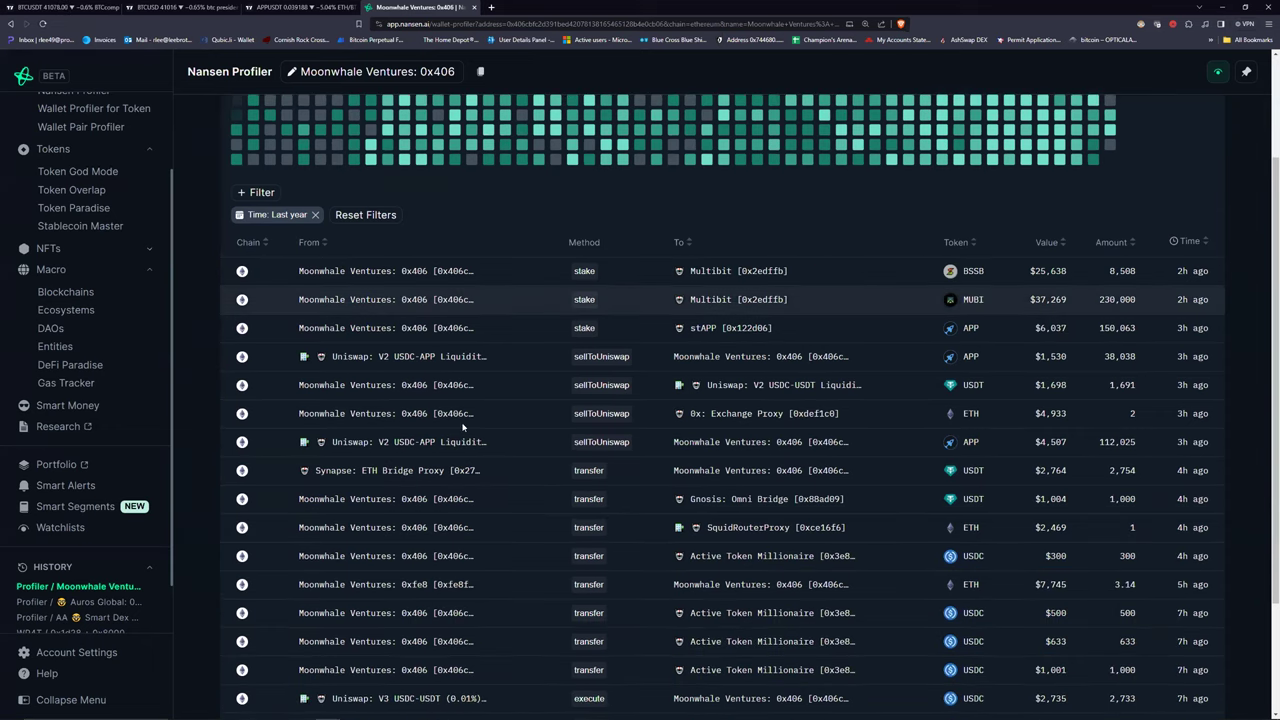
{"action": "scroll", "coordinate": [860, 512], "scroll_direction": "down", "scroll_amount": 1}
{"action": "scroll", "coordinate": [860, 512], "scroll_direction": "down", "scroll_amount": 2}
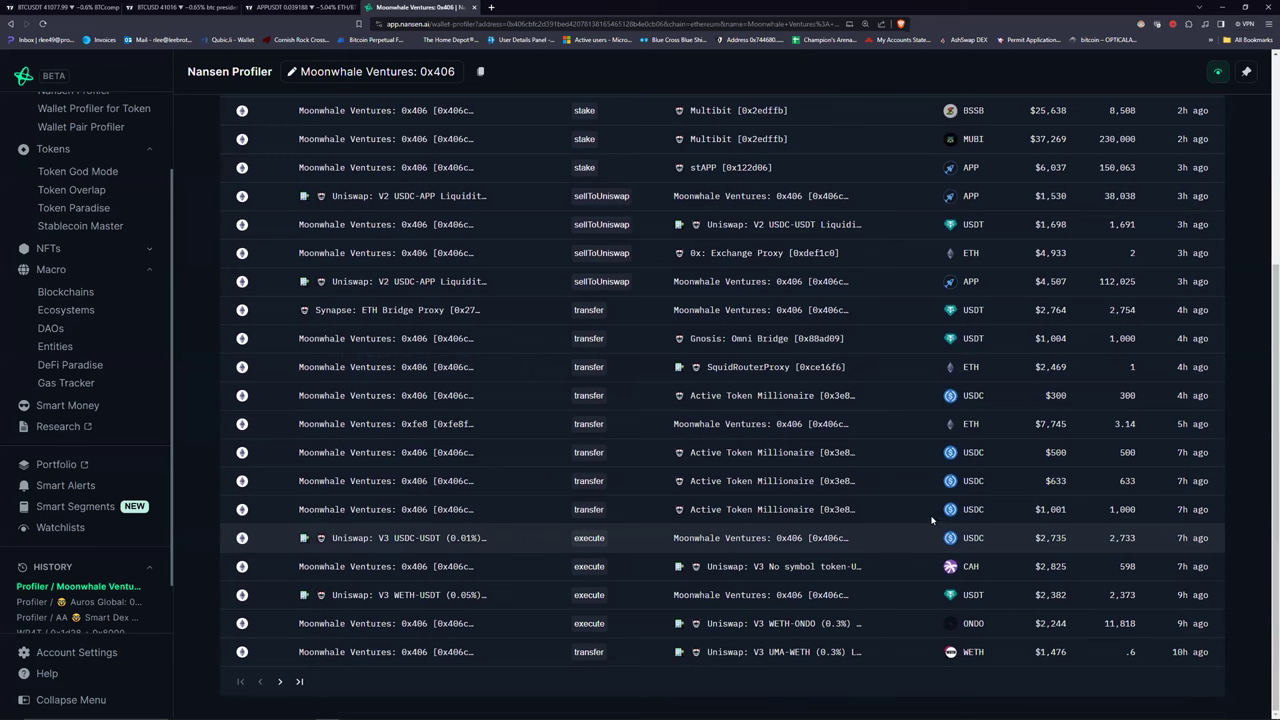
{"action": "mouse_move", "coordinate": [971, 570]}
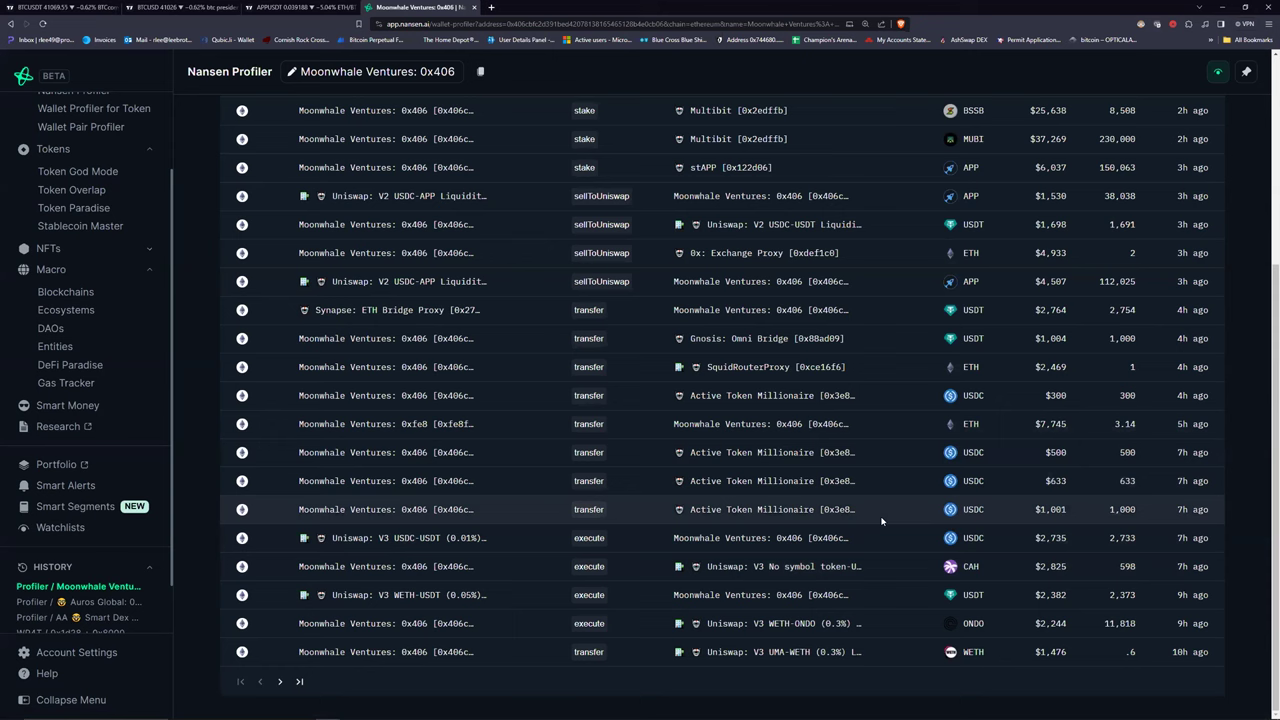
Leave the Moonwhale Ventures wallet and return to the wallet watchlist.
{"action": "scroll", "coordinate": [881, 520], "scroll_direction": "up", "scroll_amount": 2}
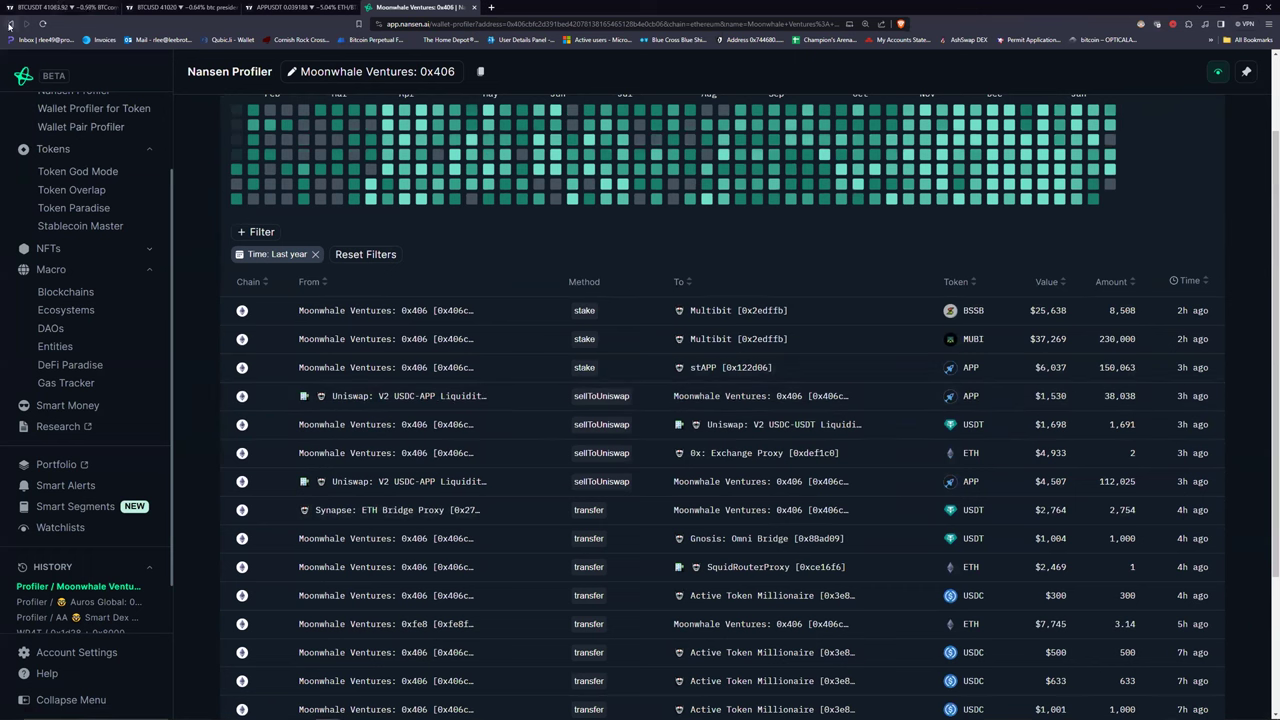
{"action": "scroll", "coordinate": [147, 481], "scroll_direction": "down", "scroll_amount": 1}
{"action": "left_click", "coordinate": [60, 516]}
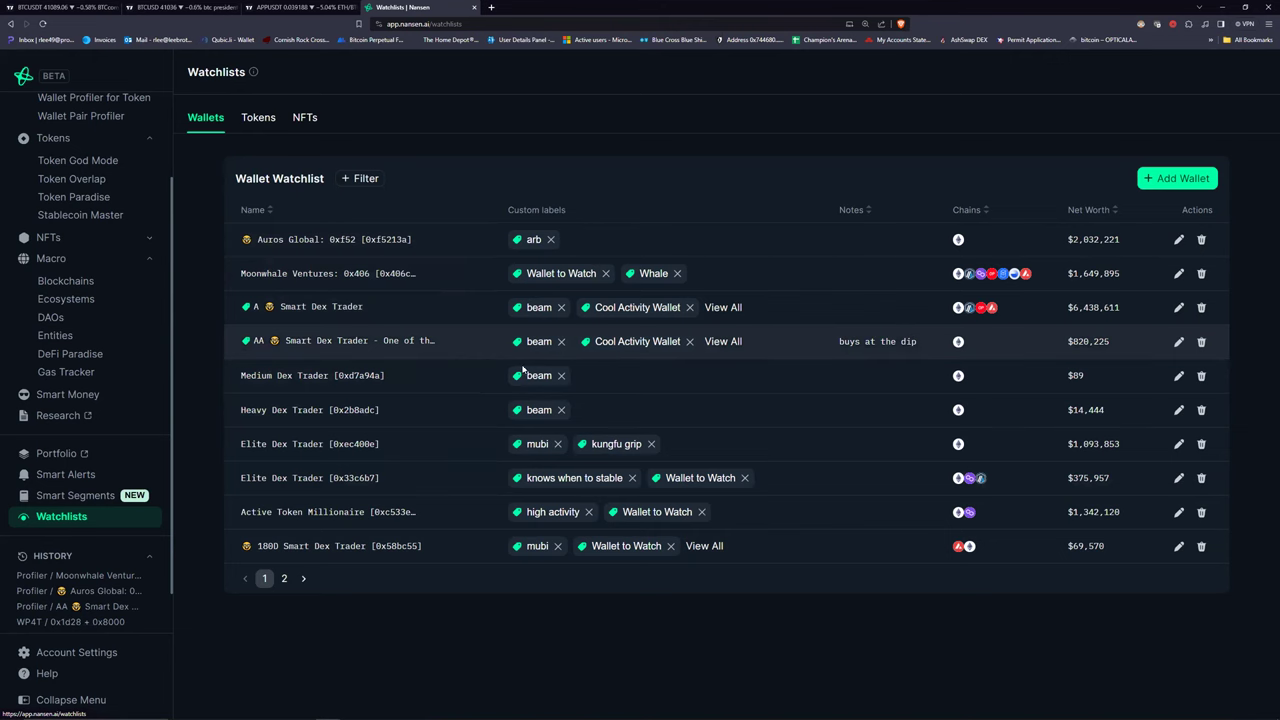
Open the watchlisted AA Smart Dex Trader - One of the Best wallet and examine its token portfolio and latest token transfers.
{"action": "left_click", "coordinate": [331, 340]}
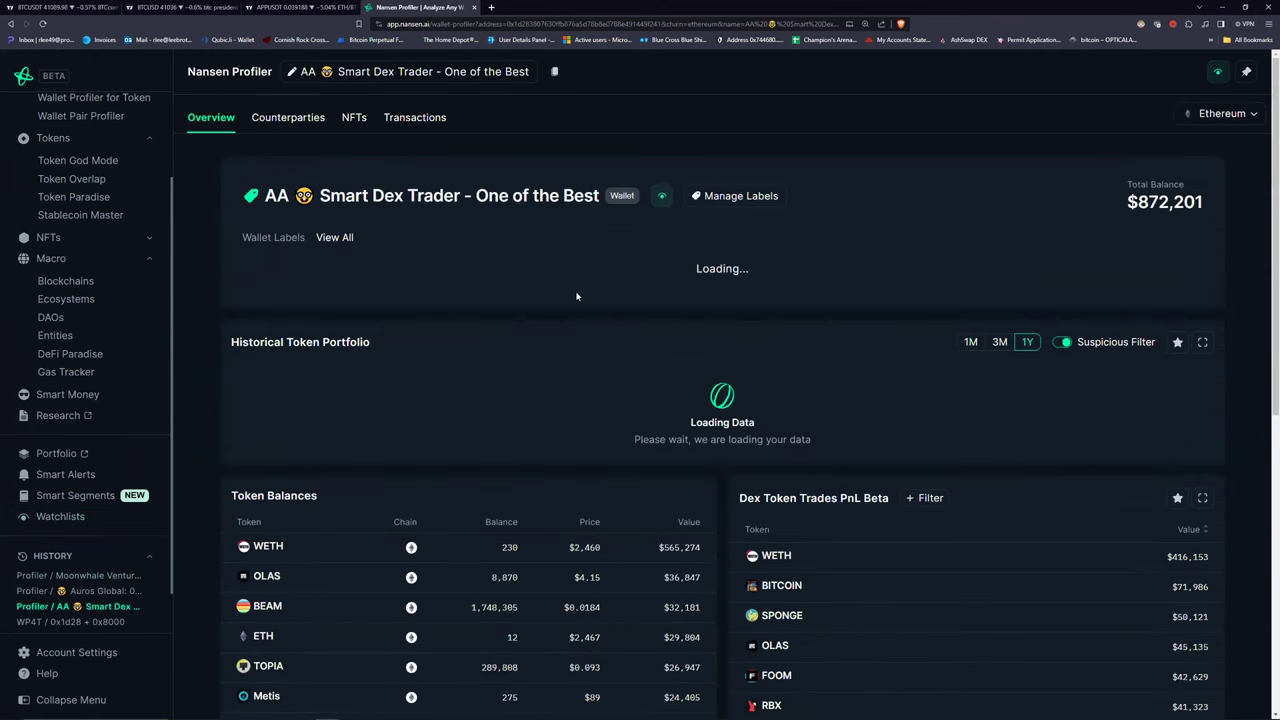
{"action": "scroll", "coordinate": [641, 298], "scroll_direction": "down", "scroll_amount": 1}
{"action": "scroll", "coordinate": [547, 349], "scroll_direction": "down", "scroll_amount": 3}
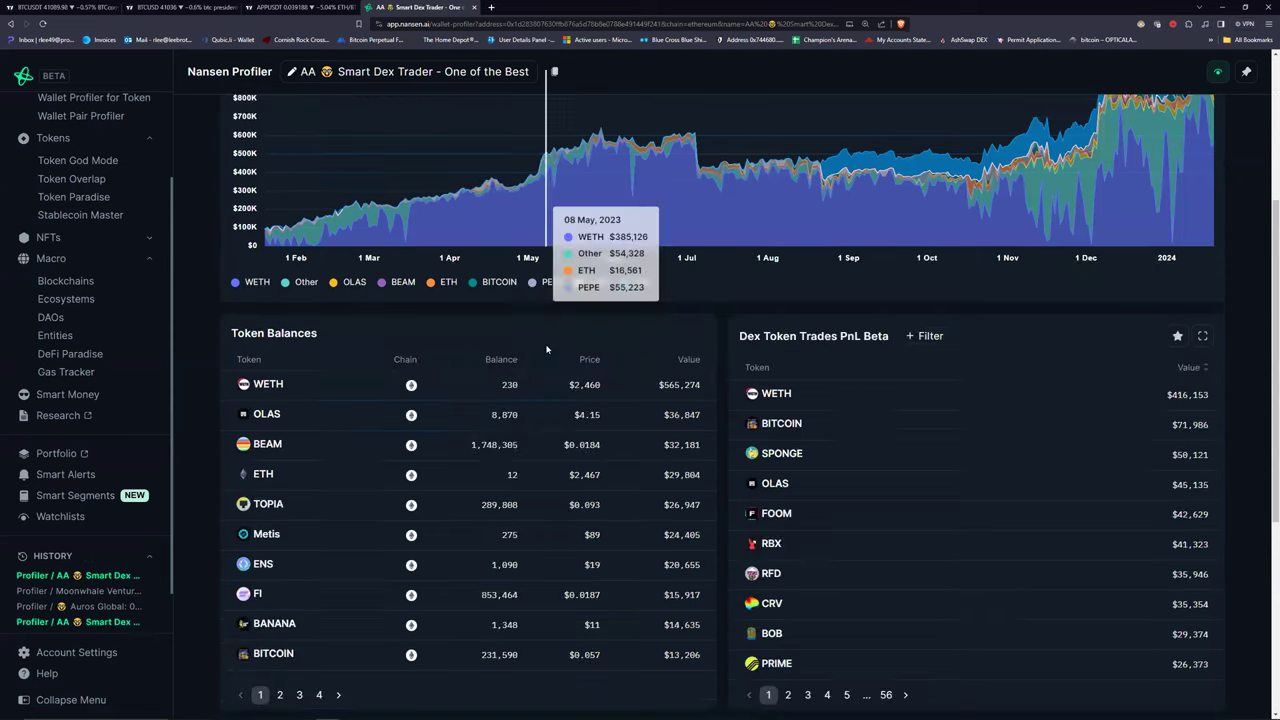
{"action": "scroll", "coordinate": [568, 260], "scroll_direction": "up", "scroll_amount": 4}
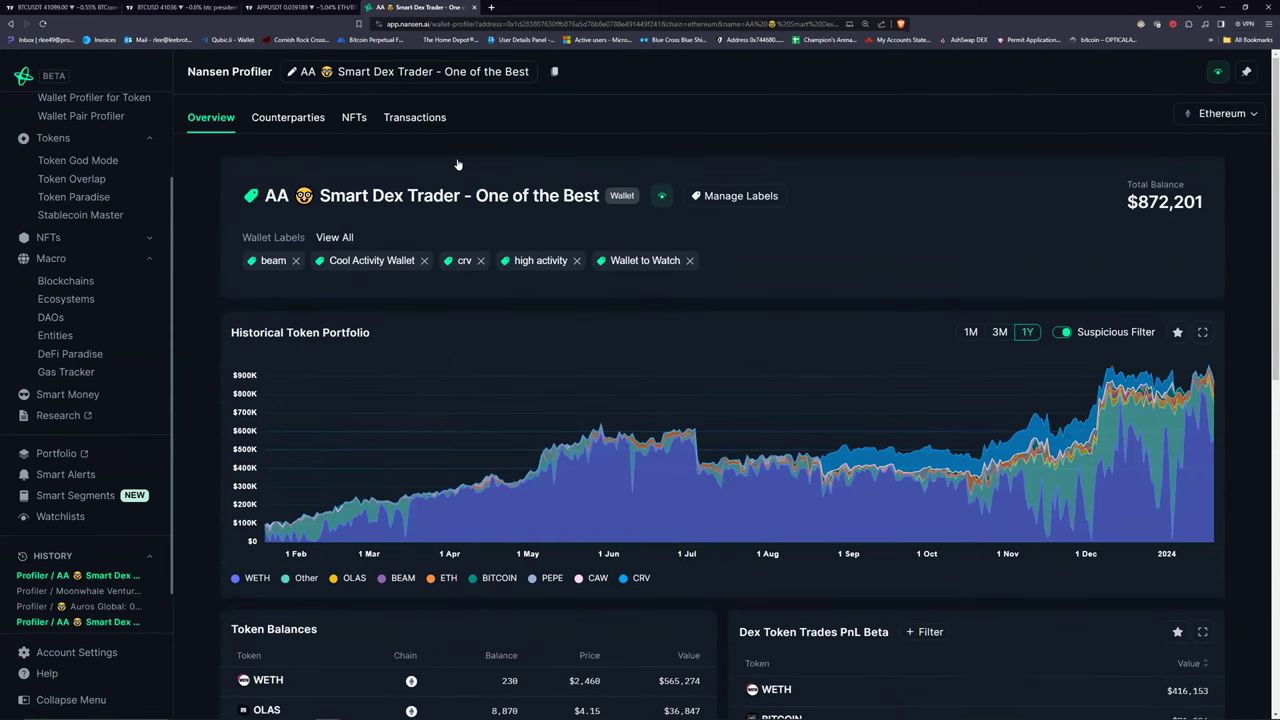
{"action": "left_click", "coordinate": [414, 117]}
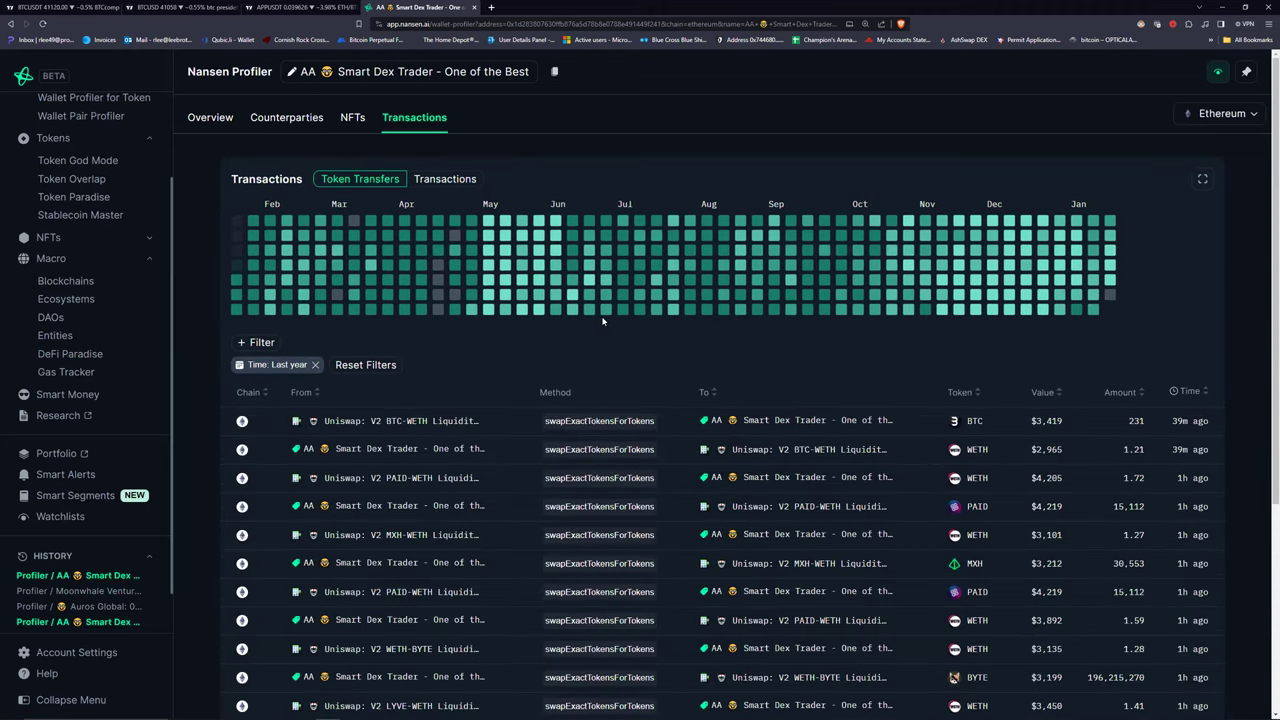
{"action": "mouse_move", "coordinate": [977, 424]}
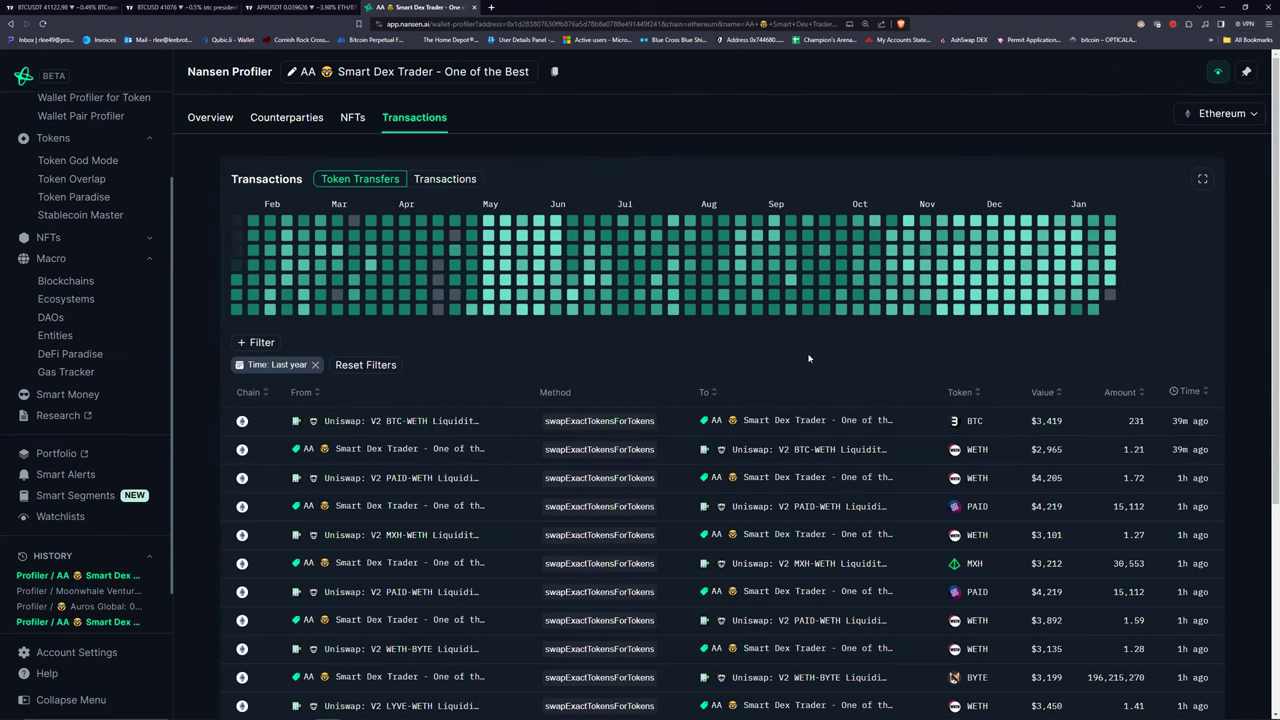
Open the BTC token from the wallet's newest transfer and examine its smart money balance, holder chart and token holdings.
{"action": "left_click", "coordinate": [973, 421]}
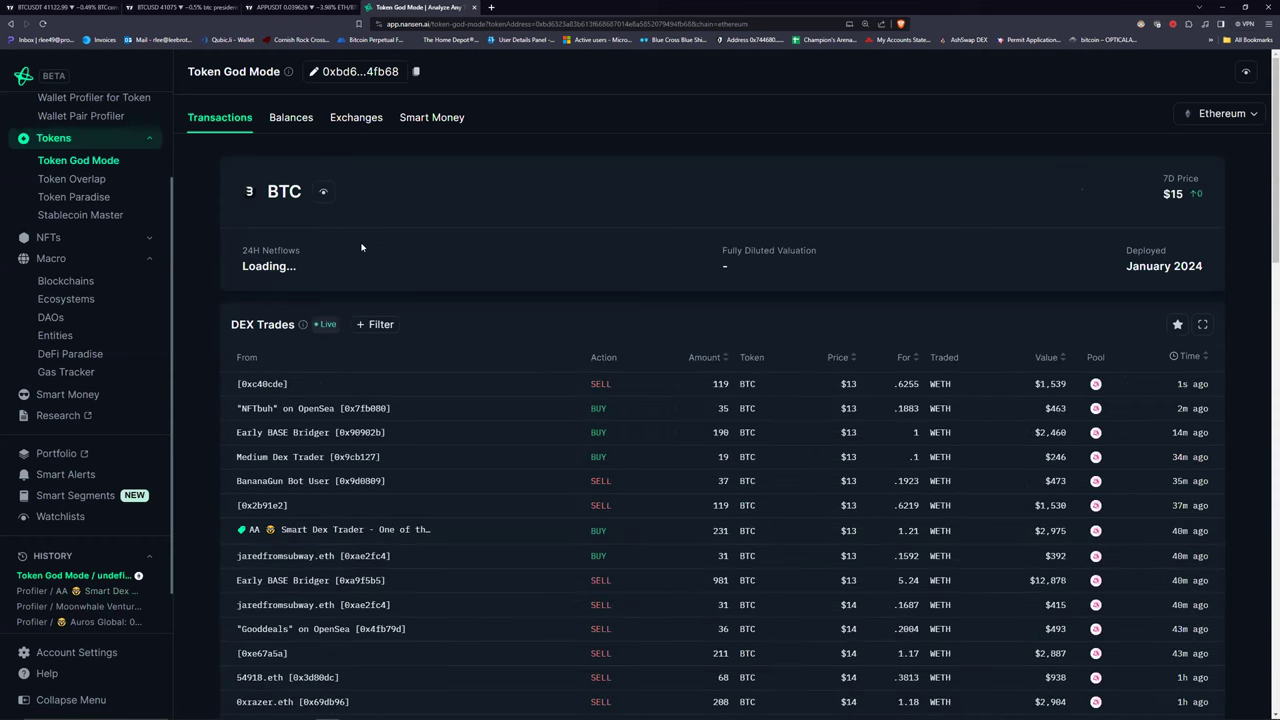
{"action": "left_click", "coordinate": [418, 120]}
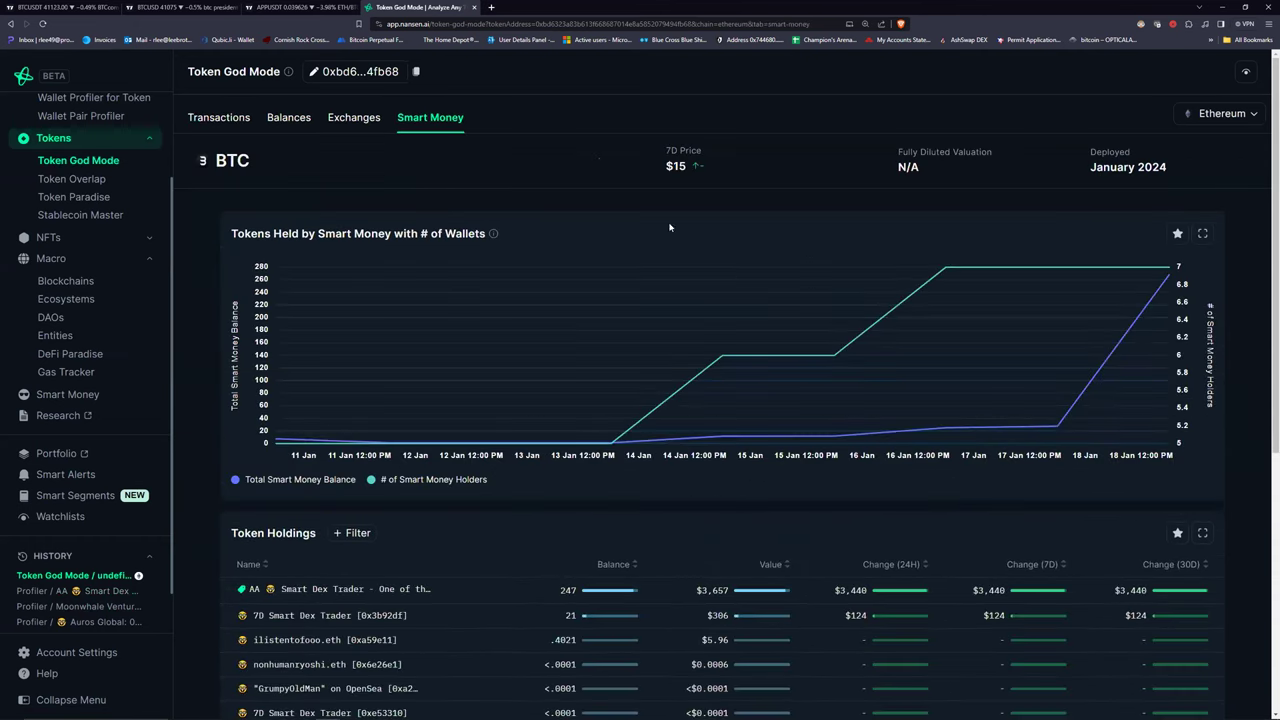
{"action": "mouse_move", "coordinate": [1105, 284]}
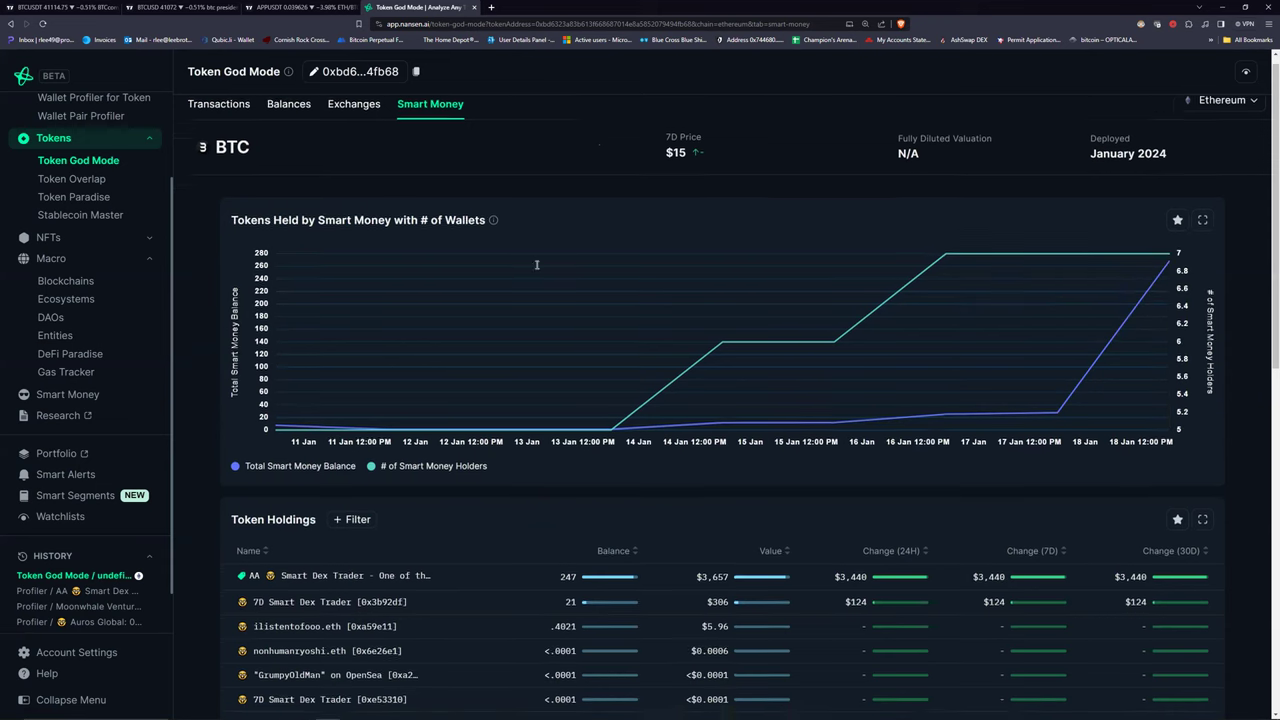
{"action": "scroll", "coordinate": [520, 290], "scroll_direction": "down", "scroll_amount": 1}
{"action": "scroll", "coordinate": [441, 213], "scroll_direction": "up", "scroll_amount": 1}
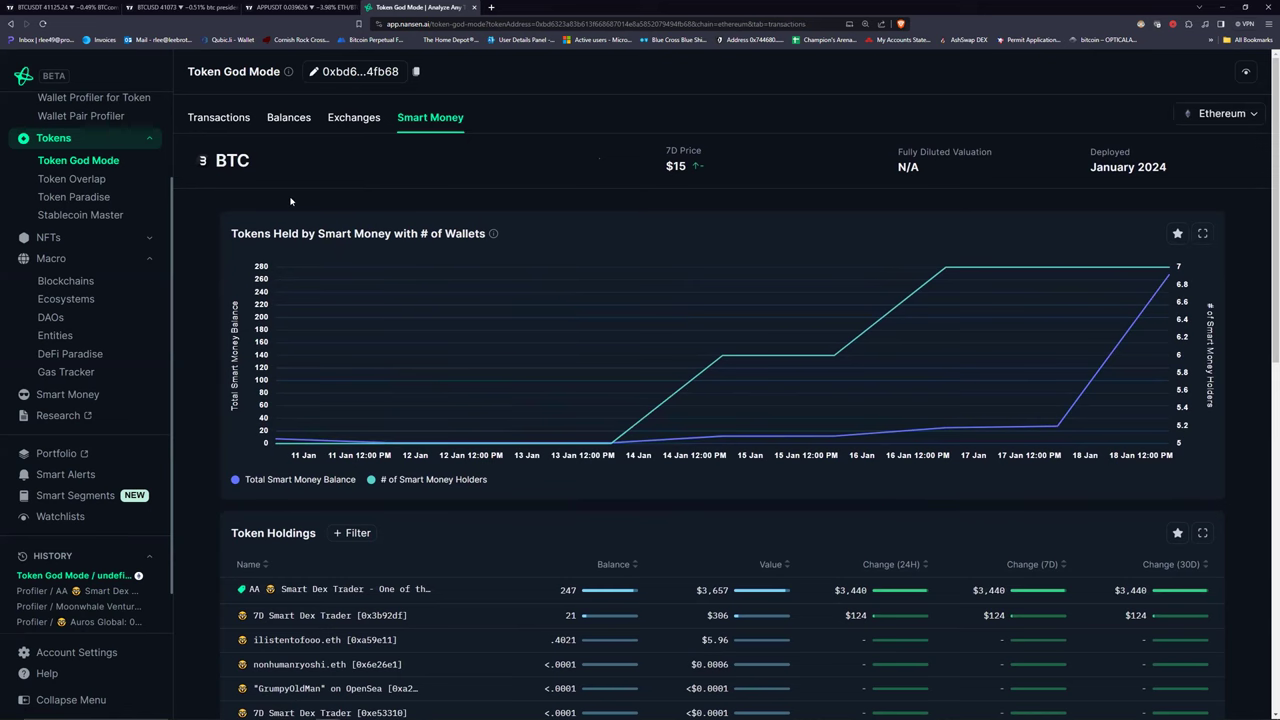
Examine the BTC token's 24-hour netflows and its live DEX trades in the transactions view.
{"action": "left_click", "coordinate": [219, 118]}
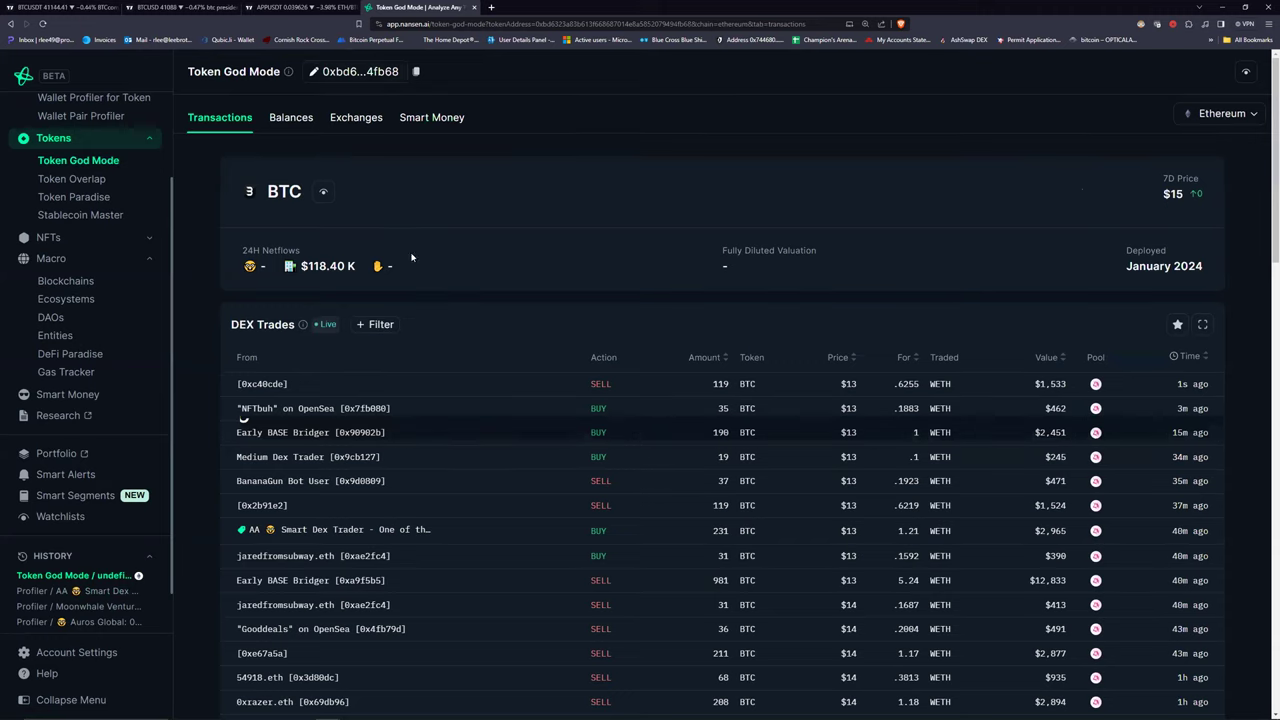
{"action": "mouse_move", "coordinate": [349, 266]}
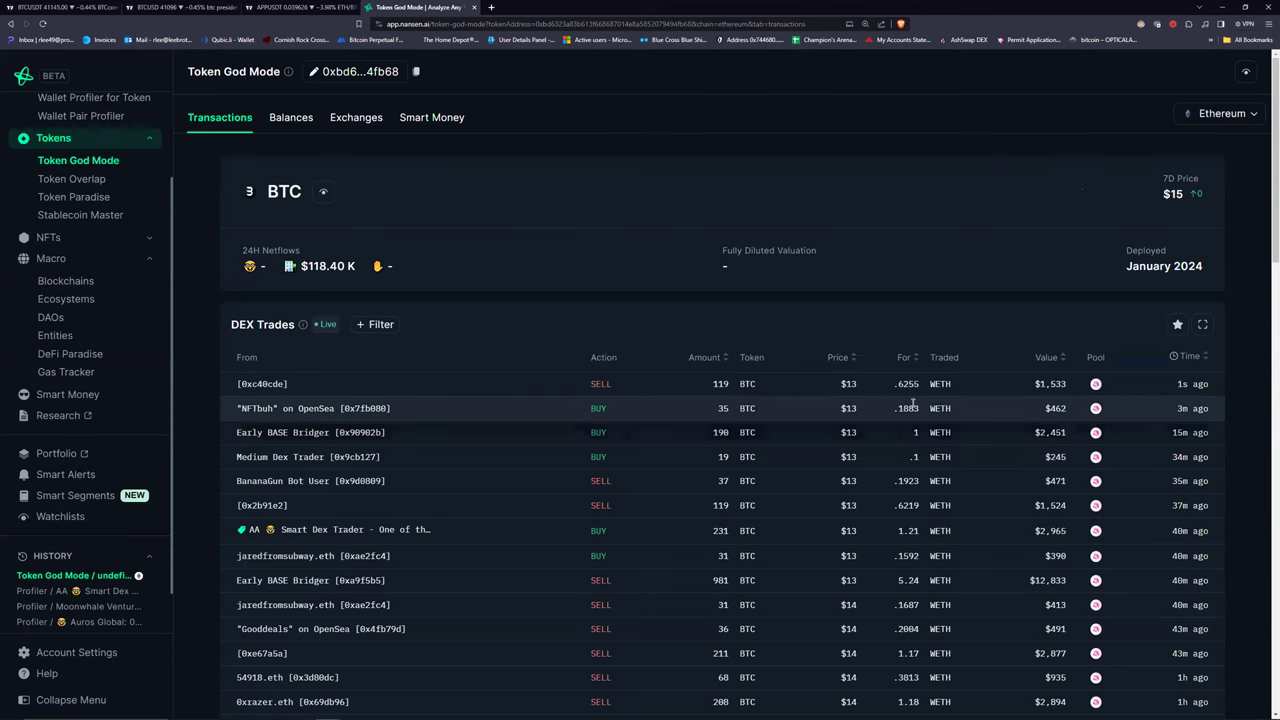
{"action": "scroll", "coordinate": [1000, 450], "scroll_direction": "down", "scroll_amount": 1}
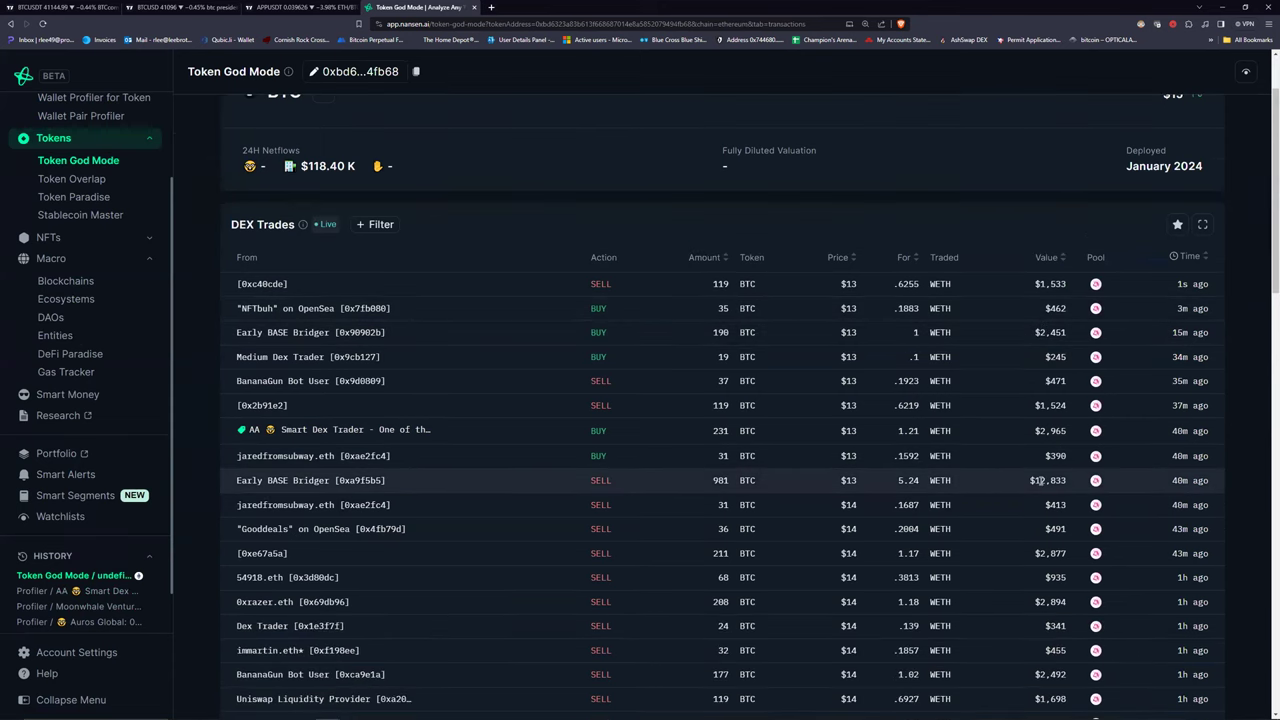
{"action": "scroll", "coordinate": [1009, 457], "scroll_direction": "down", "scroll_amount": 1}
{"action": "scroll", "coordinate": [997, 457], "scroll_direction": "down", "scroll_amount": 2}
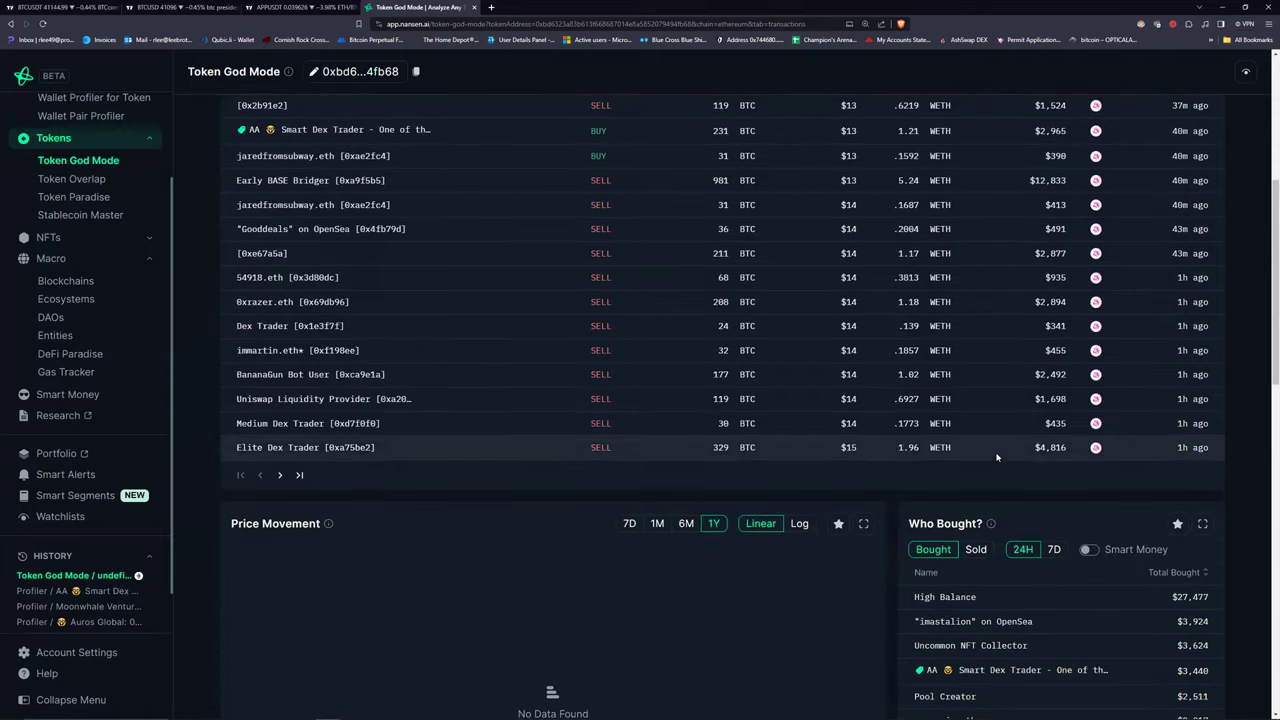
{"action": "scroll", "coordinate": [997, 457], "scroll_direction": "up", "scroll_amount": 4}
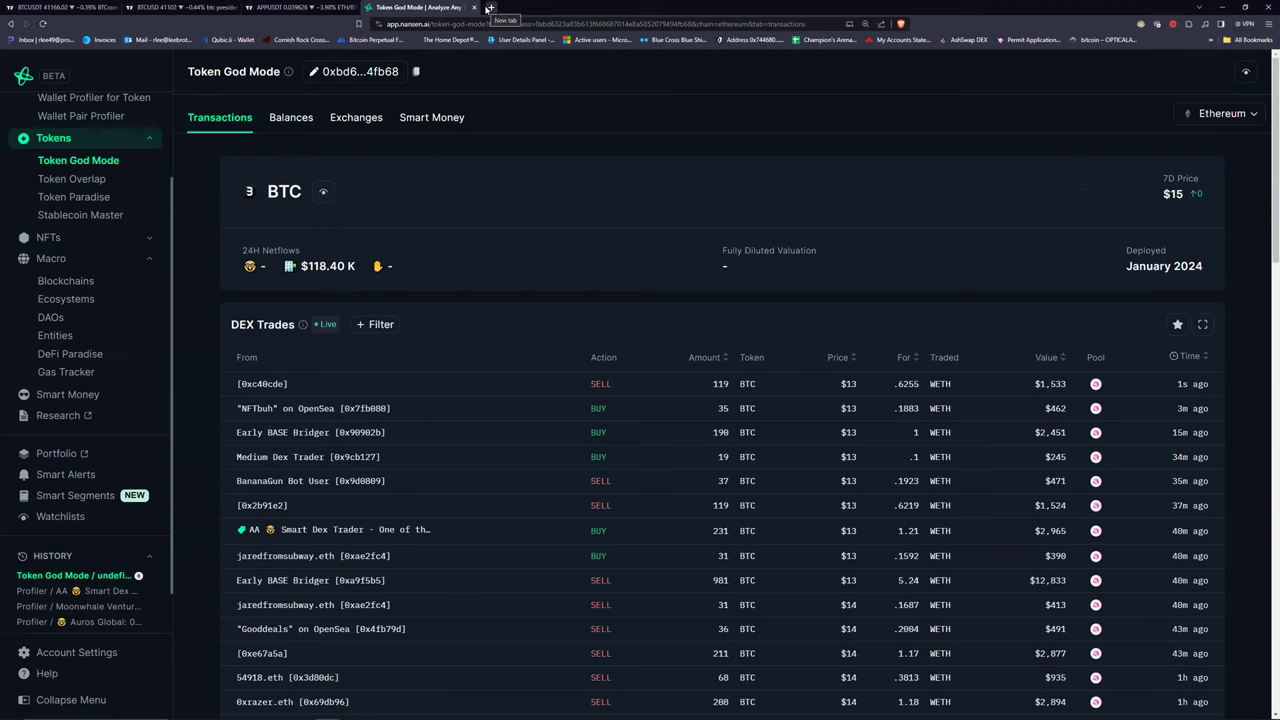
Switch to the APPUSDT chart in TradingView, search the crypto symbols for BTC and close the search.
{"action": "left_click", "coordinate": [300, 7]}
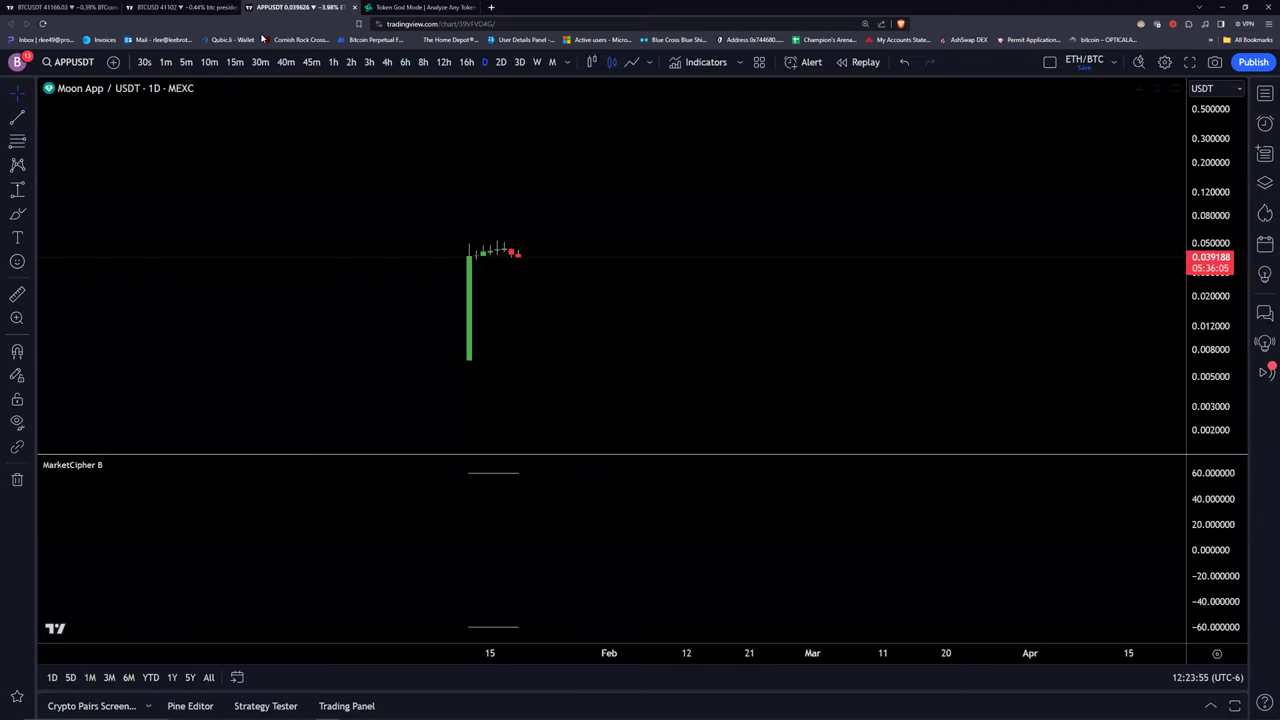
{"action": "left_click", "coordinate": [70, 64]}
{"action": "type", "text": "BTC"}
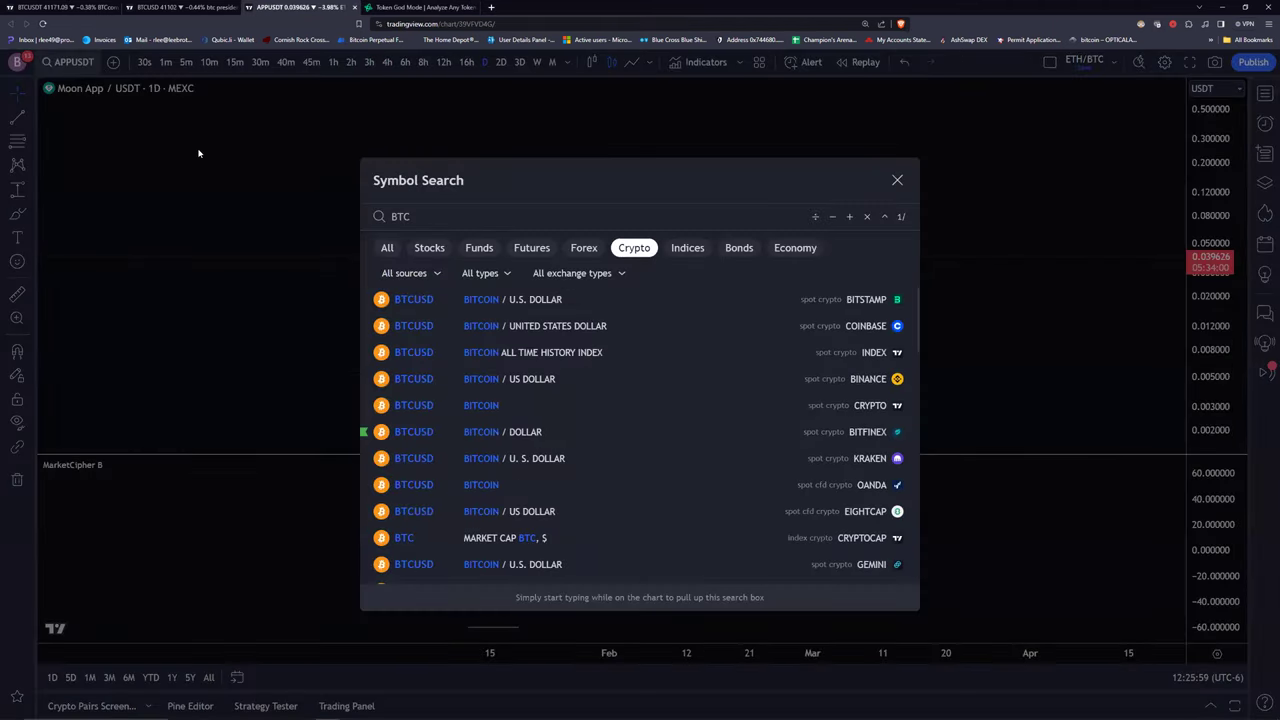
{"action": "left_click", "coordinate": [225, 205]}
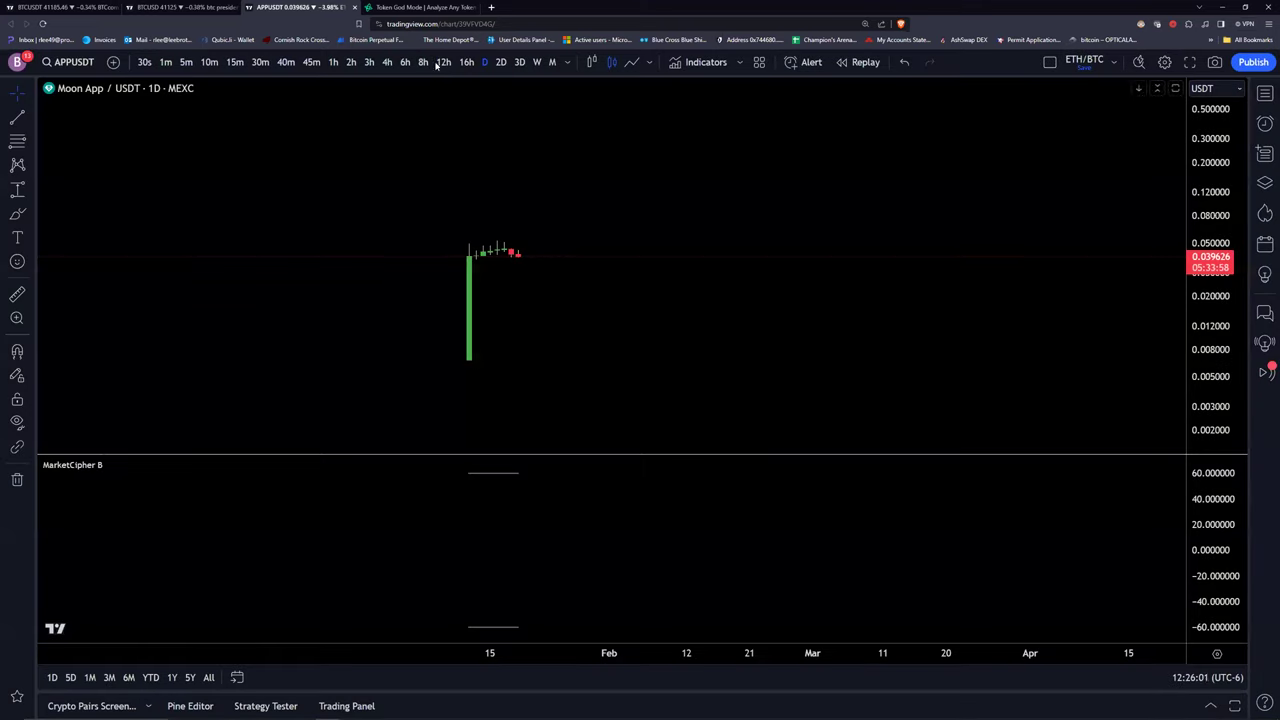
Search the web for "btc coin" in a new browser tab and look through the results for the token.
{"action": "left_click", "coordinate": [491, 7]}
{"action": "type", "text": "b"}
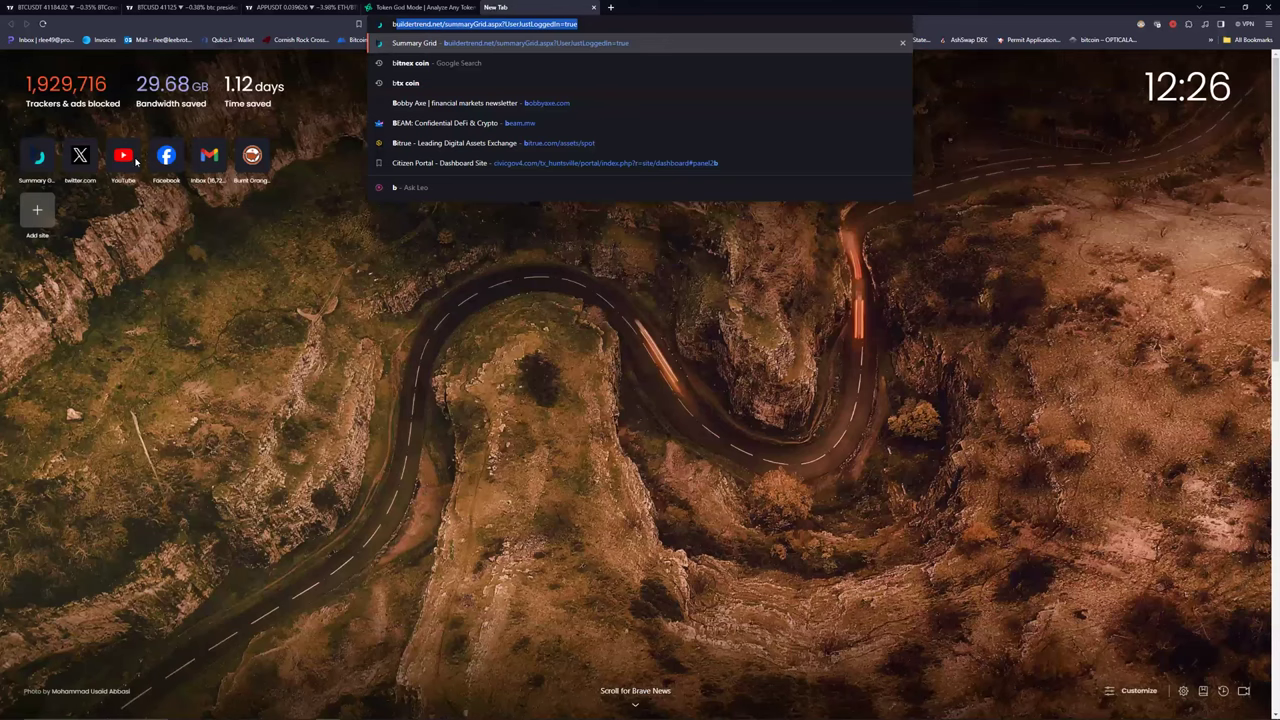
{"action": "type", "text": "tc coin"}
{"action": "key", "text": "Return"}
{"action": "scroll", "coordinate": [111, 204], "scroll_direction": "down", "scroll_amount": 3}
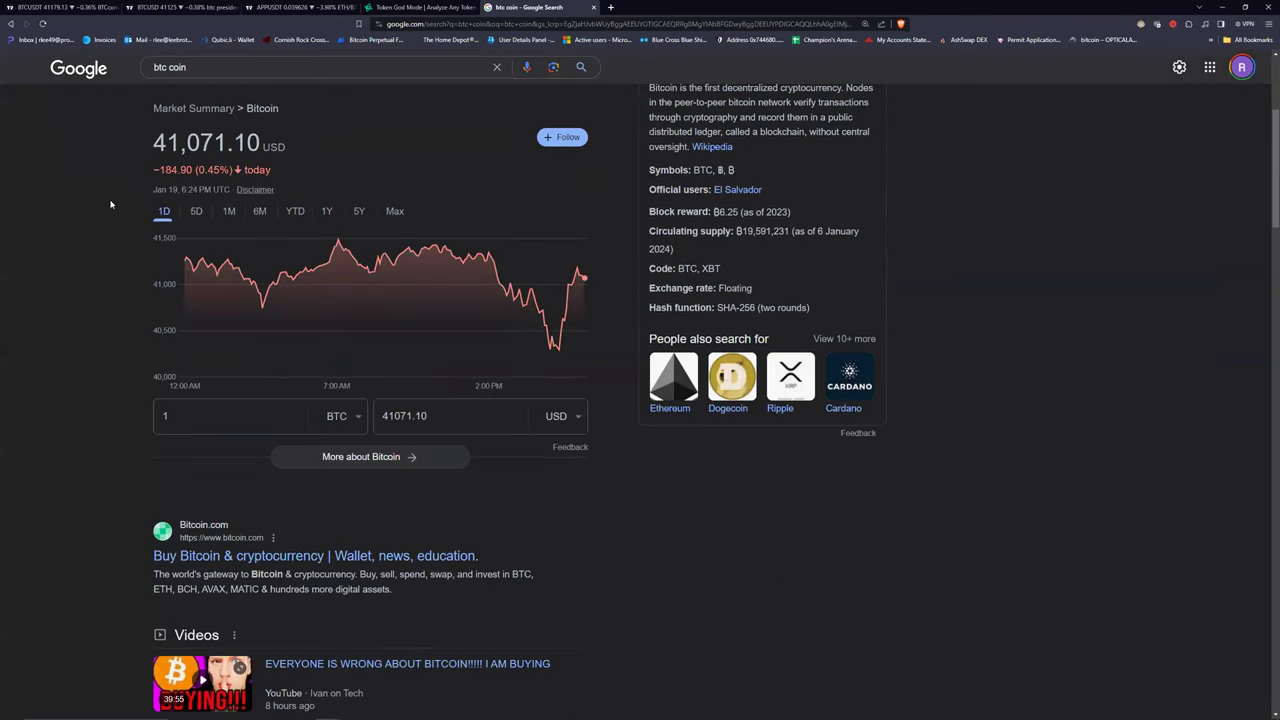
{"action": "scroll", "coordinate": [111, 204], "scroll_direction": "down", "scroll_amount": 1}
{"action": "scroll", "coordinate": [111, 204], "scroll_direction": "down", "scroll_amount": 7}
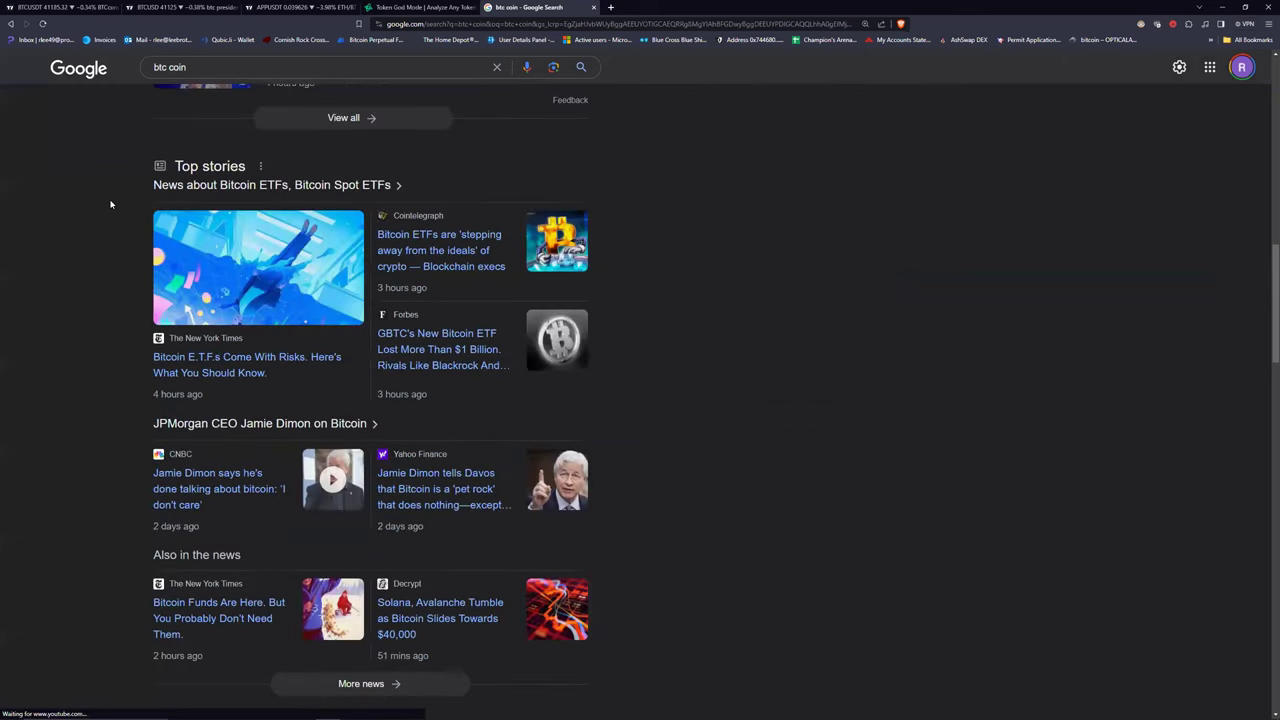
{"action": "scroll", "coordinate": [135, 192], "scroll_direction": "up", "scroll_amount": 4}
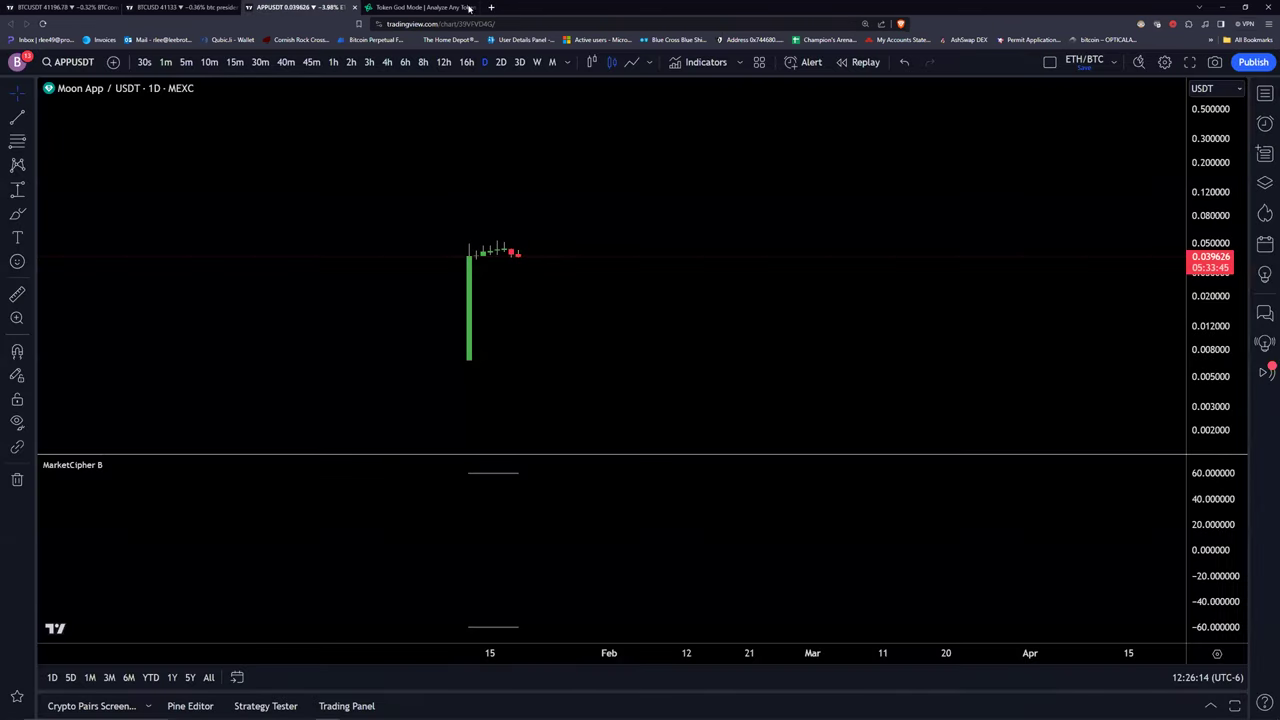
Return to Nansen, leave the BTC token's page and open the wallet watchlist.
{"action": "left_click", "coordinate": [418, 6]}
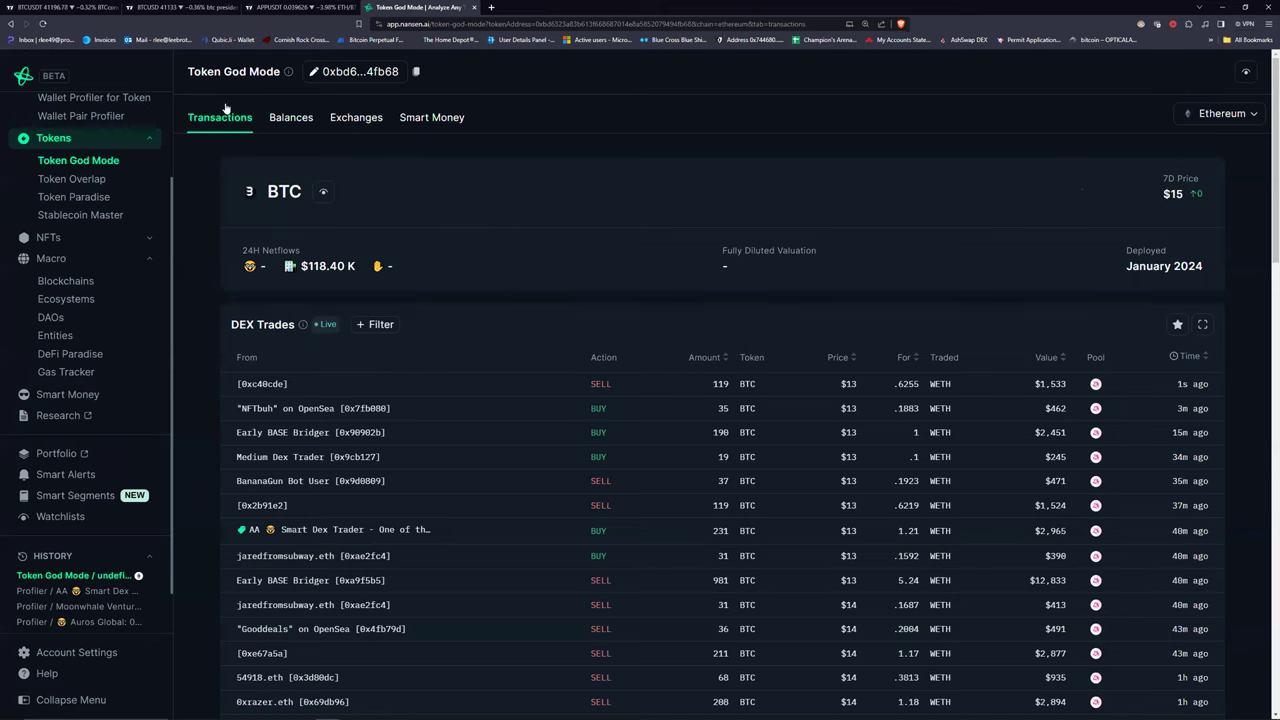
{"action": "left_click", "coordinate": [10, 24]}
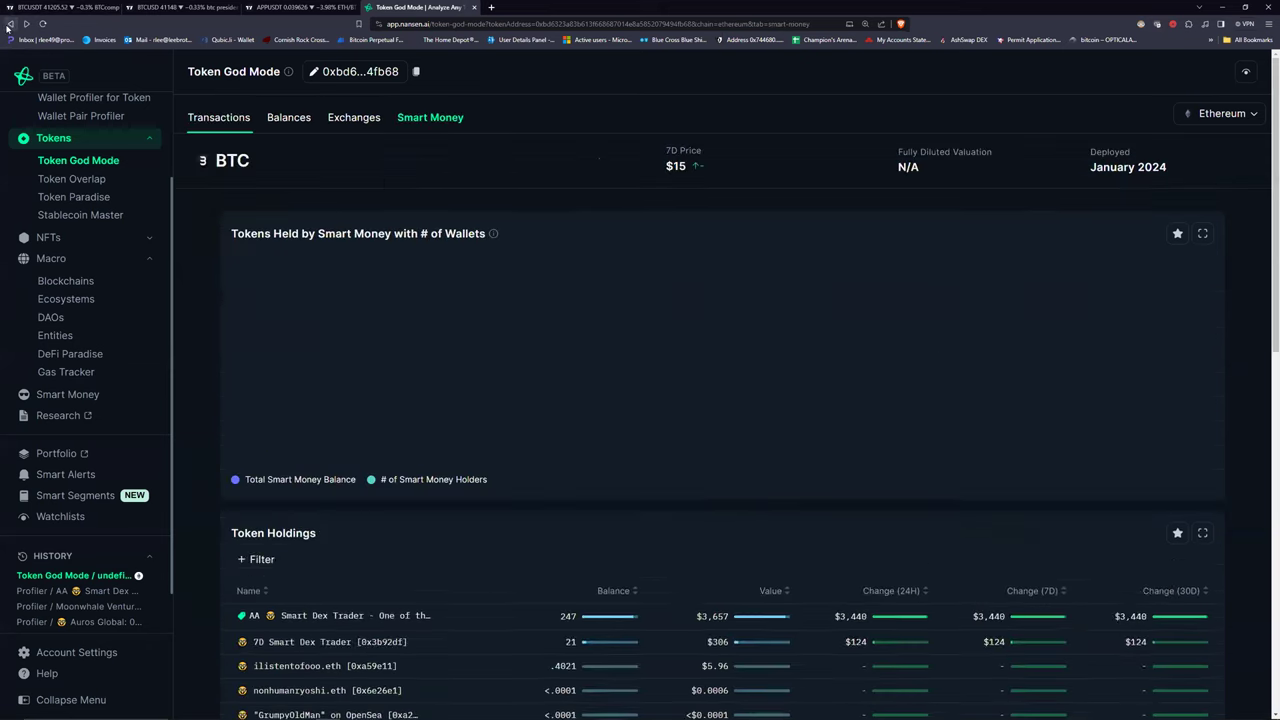
{"action": "left_click", "coordinate": [9, 26]}
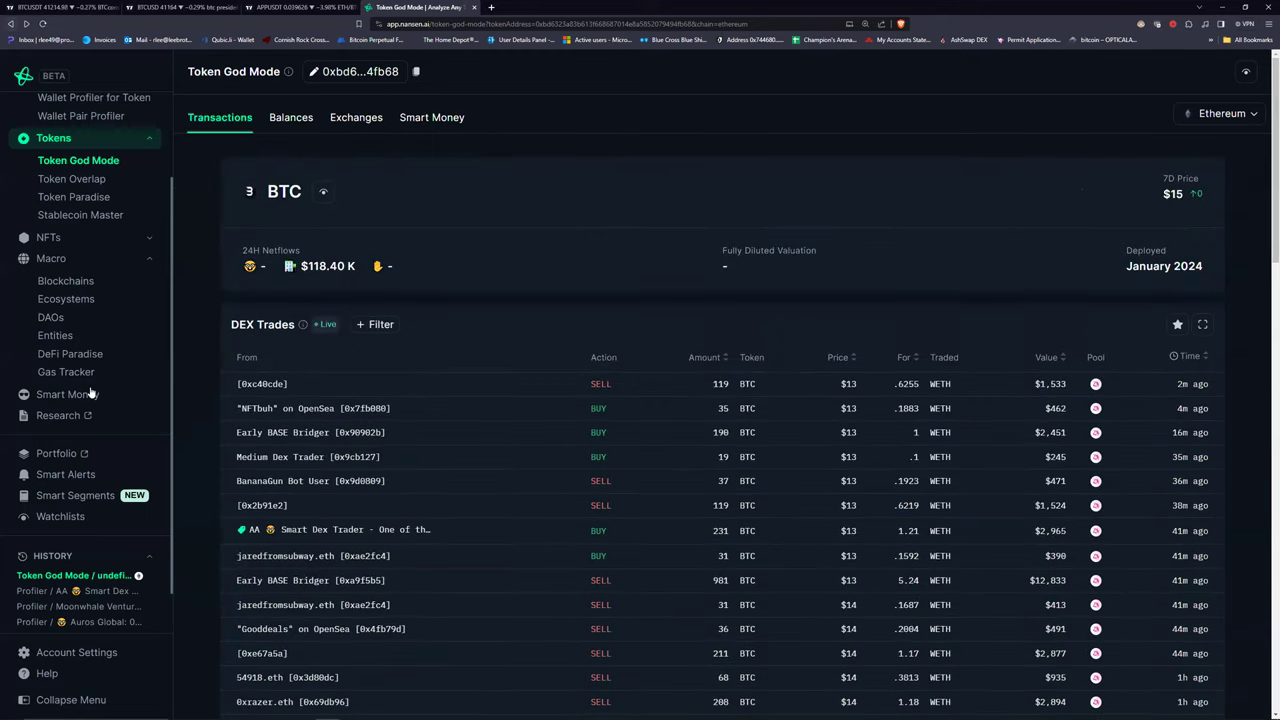
{"action": "left_click", "coordinate": [62, 516]}
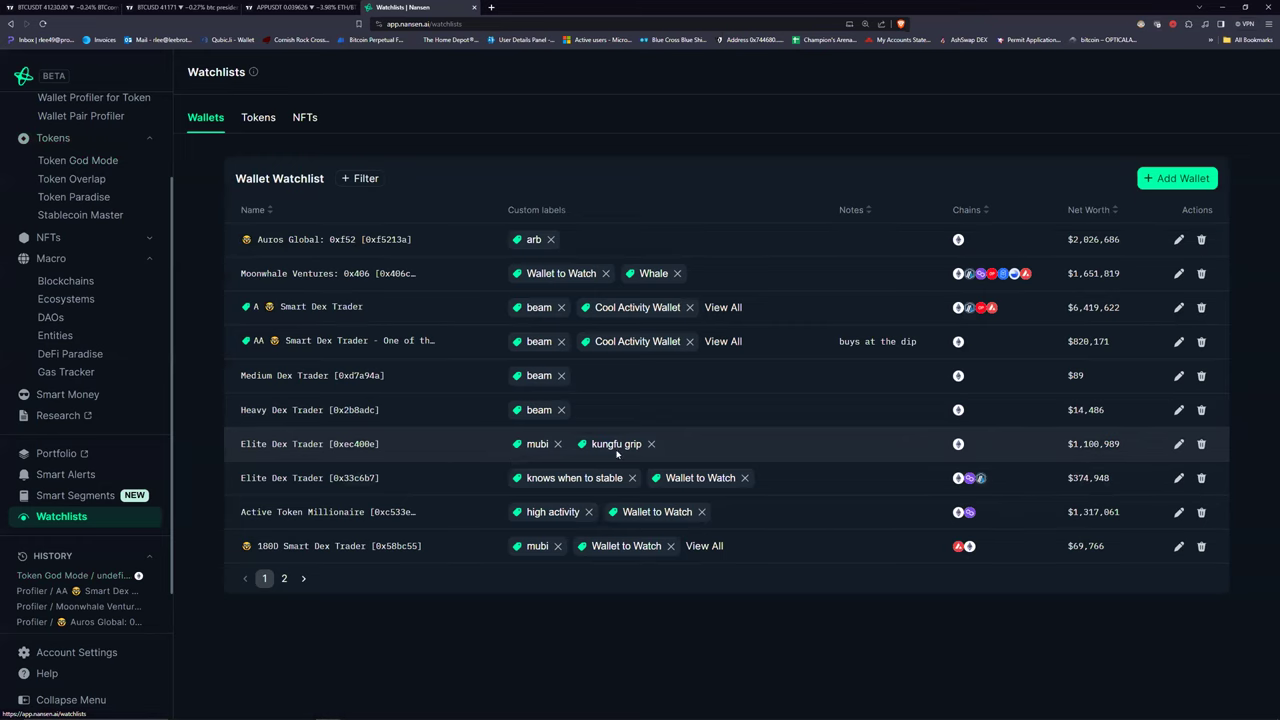
Open the Elite Dex Trader wallet labelled mubi and kungfu grip and examine its portfolio and token transfers, including PUBLX and WOJAK.
{"action": "mouse_move", "coordinate": [325, 447]}
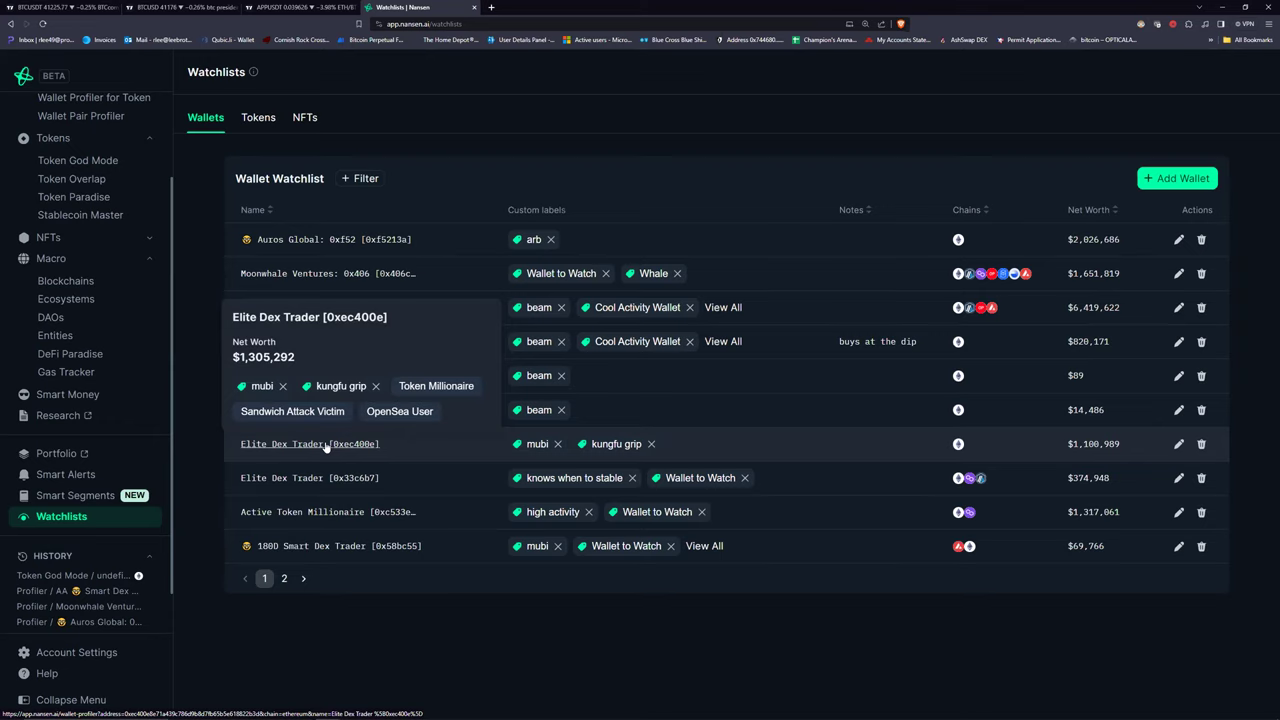
{"action": "left_click", "coordinate": [325, 445]}
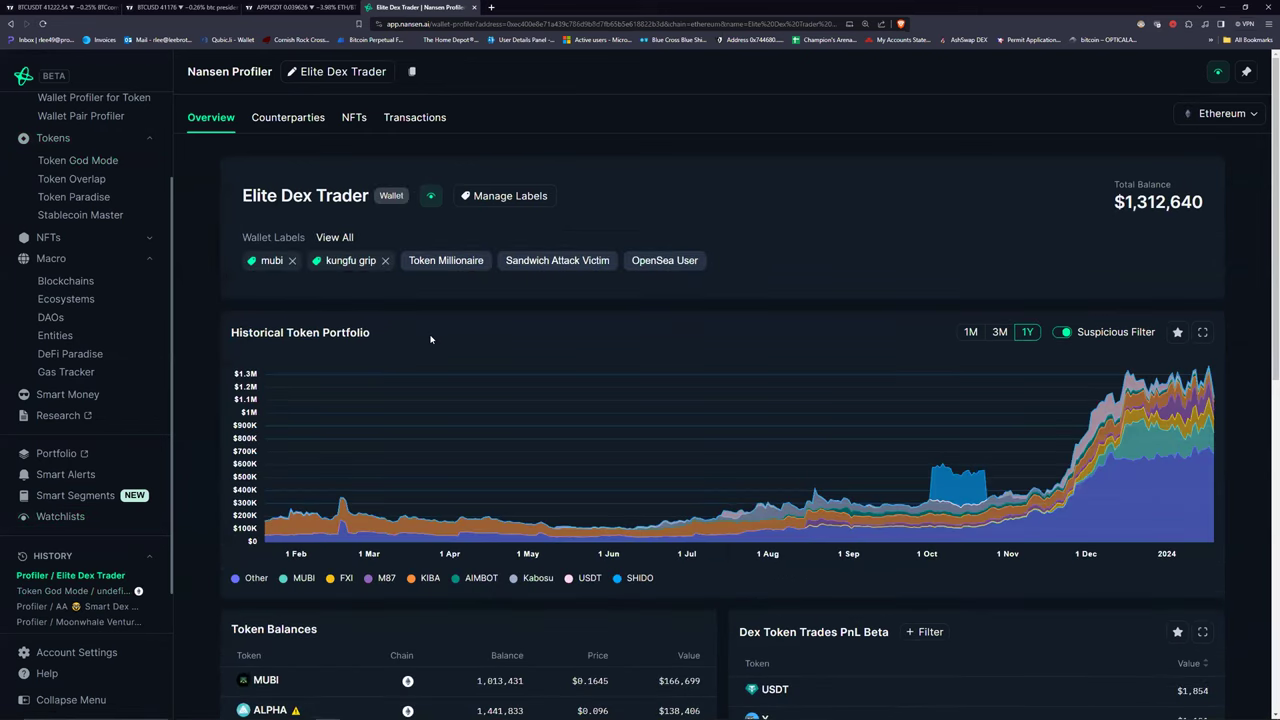
{"action": "scroll", "coordinate": [491, 271], "scroll_direction": "down", "scroll_amount": 2}
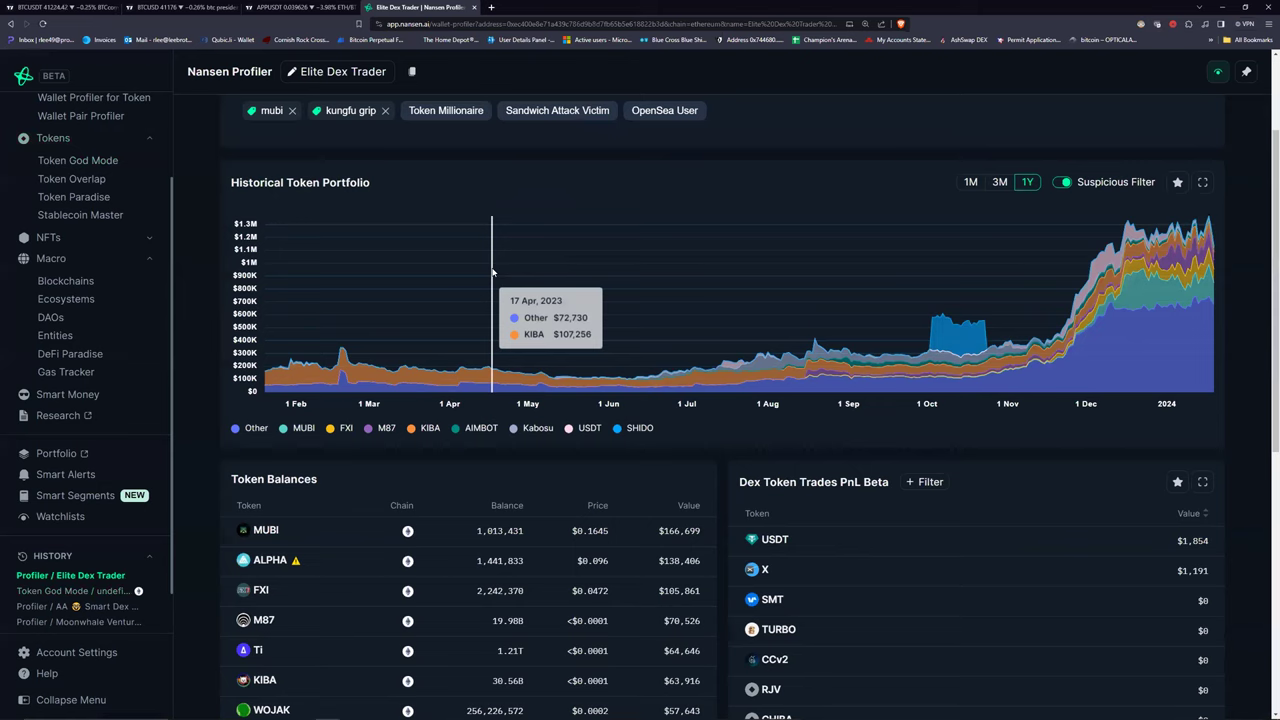
{"action": "scroll", "coordinate": [491, 271], "scroll_direction": "up", "scroll_amount": 2}
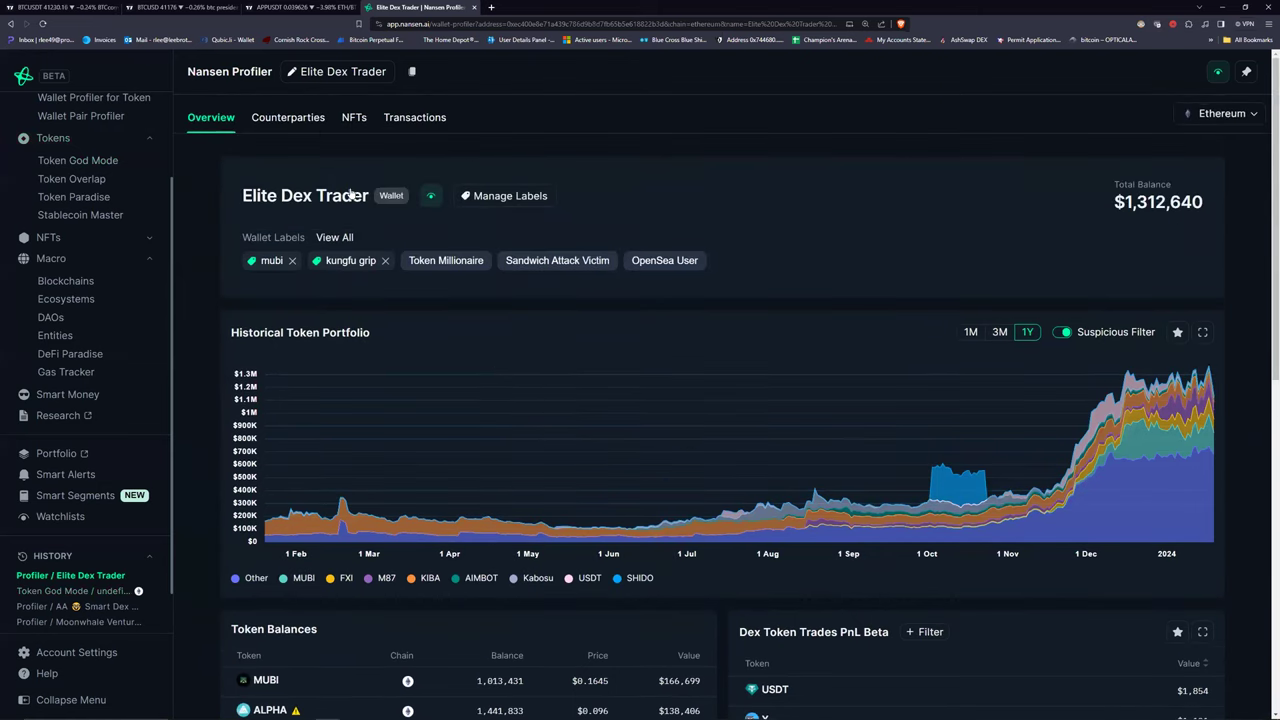
{"action": "left_click", "coordinate": [396, 125]}
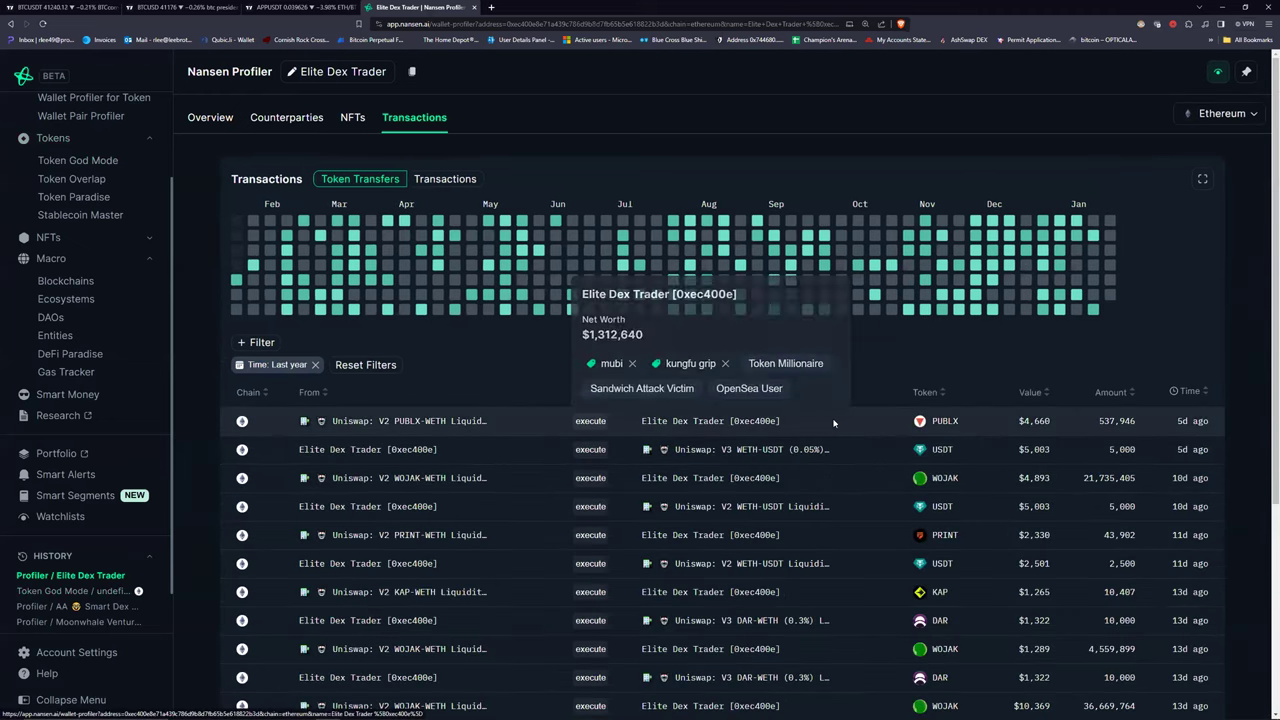
{"action": "mouse_move", "coordinate": [947, 427]}
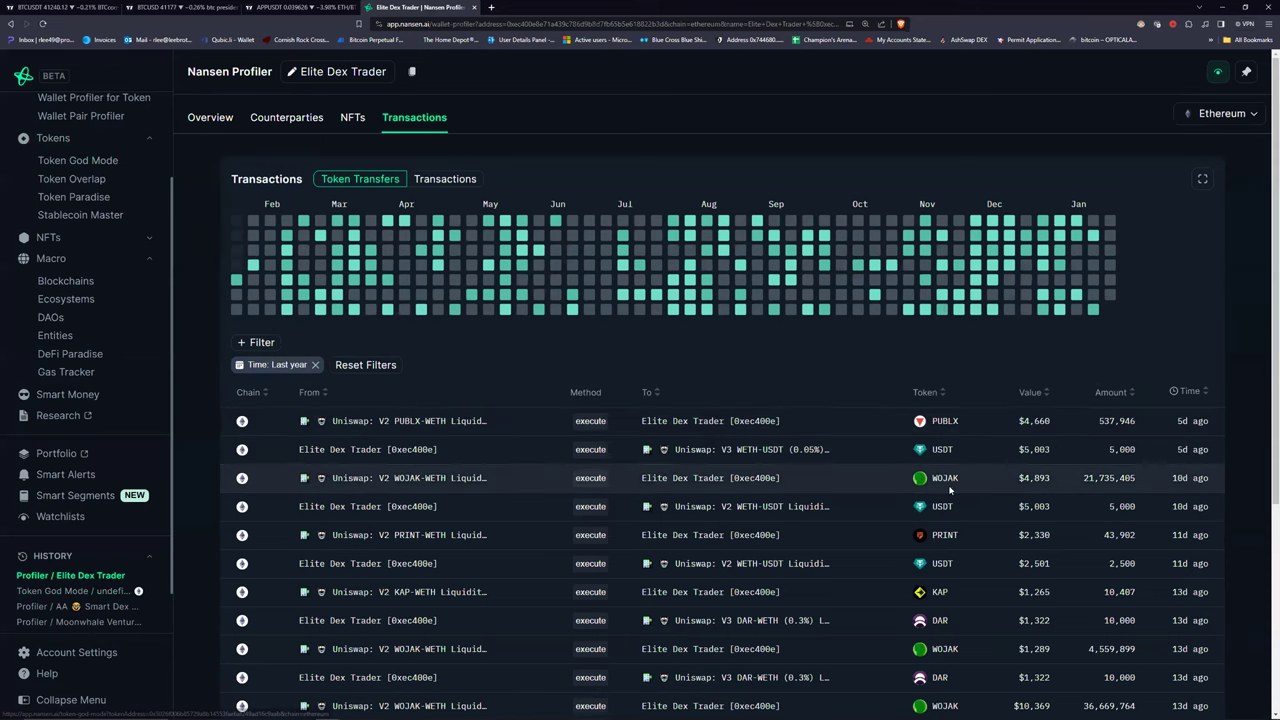
{"action": "mouse_move", "coordinate": [946, 481]}
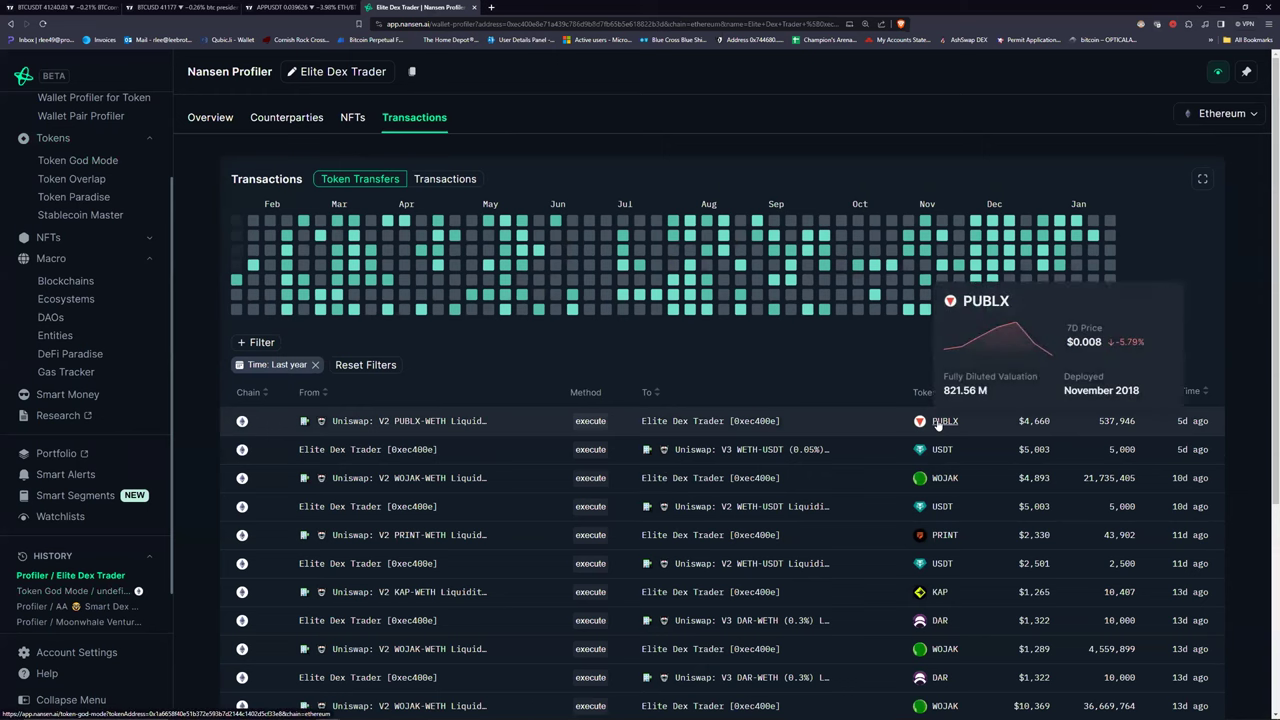
Leave the Elite Dex Trader wallet and return to the first page of the wallet watchlist.
{"action": "left_click", "coordinate": [10, 24]}
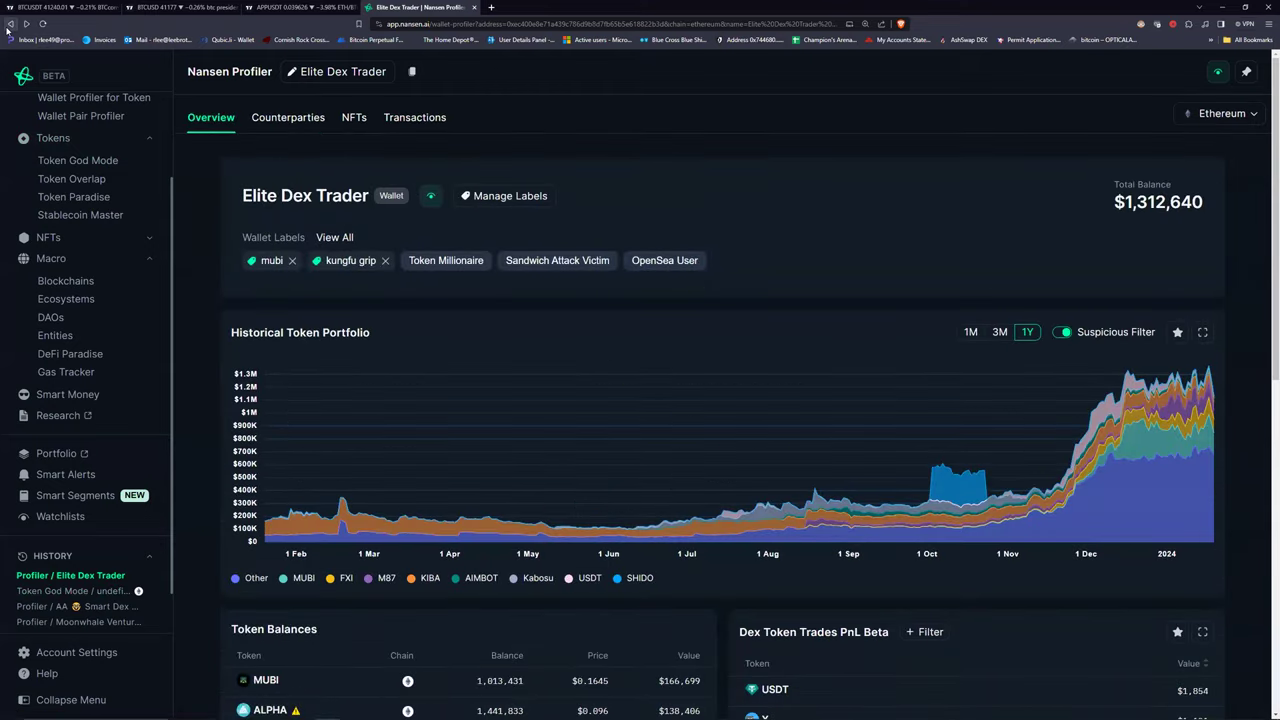
{"action": "left_click", "coordinate": [10, 24]}
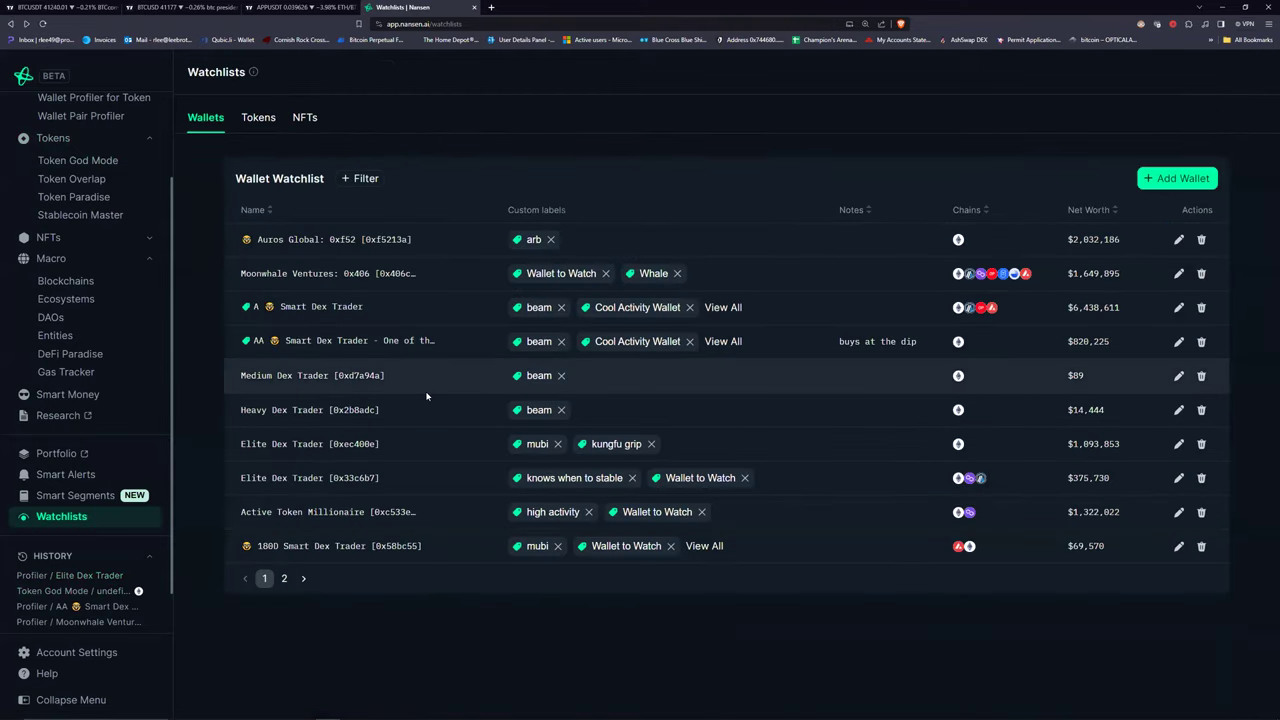
{"action": "left_click_drag", "start_coordinate": [414, 549], "coordinate": [275, 580]}
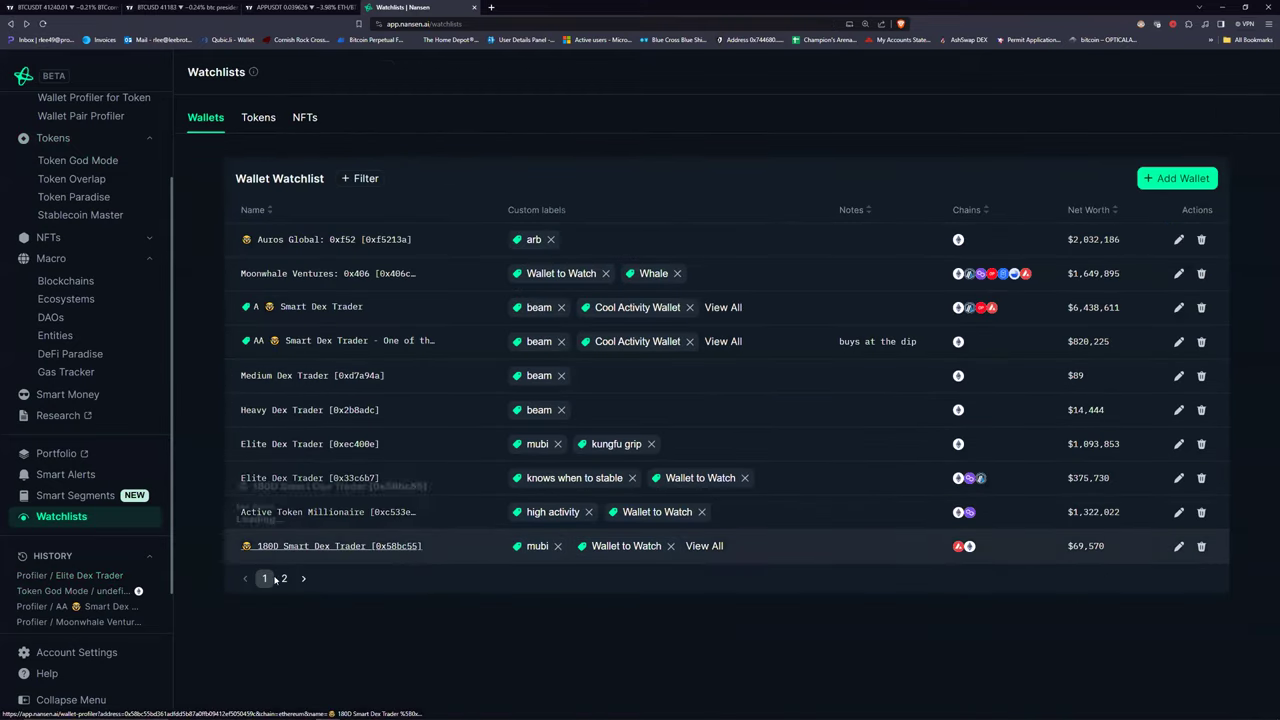
Open the named individual's wallet just above 7D Smart Dex Trader on the watchlist's second page and review its portfolio history and token balances.
{"action": "left_click", "coordinate": [283, 578]}
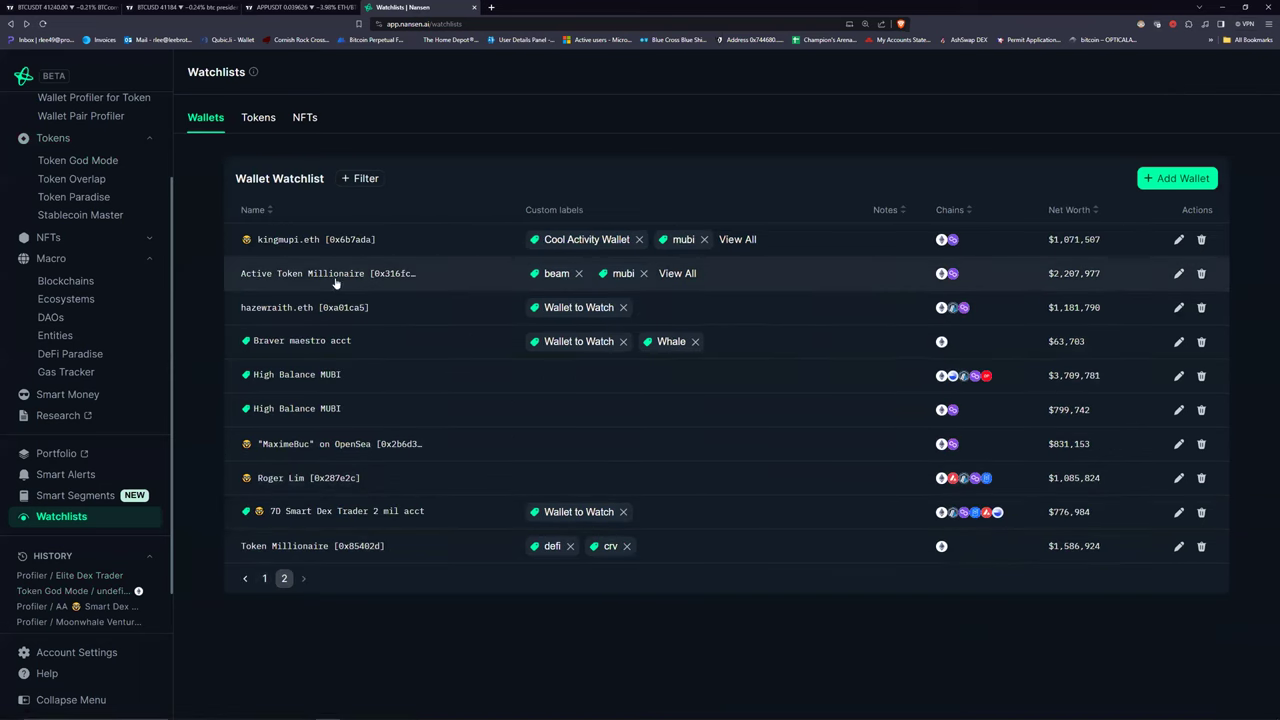
{"action": "left_click", "coordinate": [300, 480]}
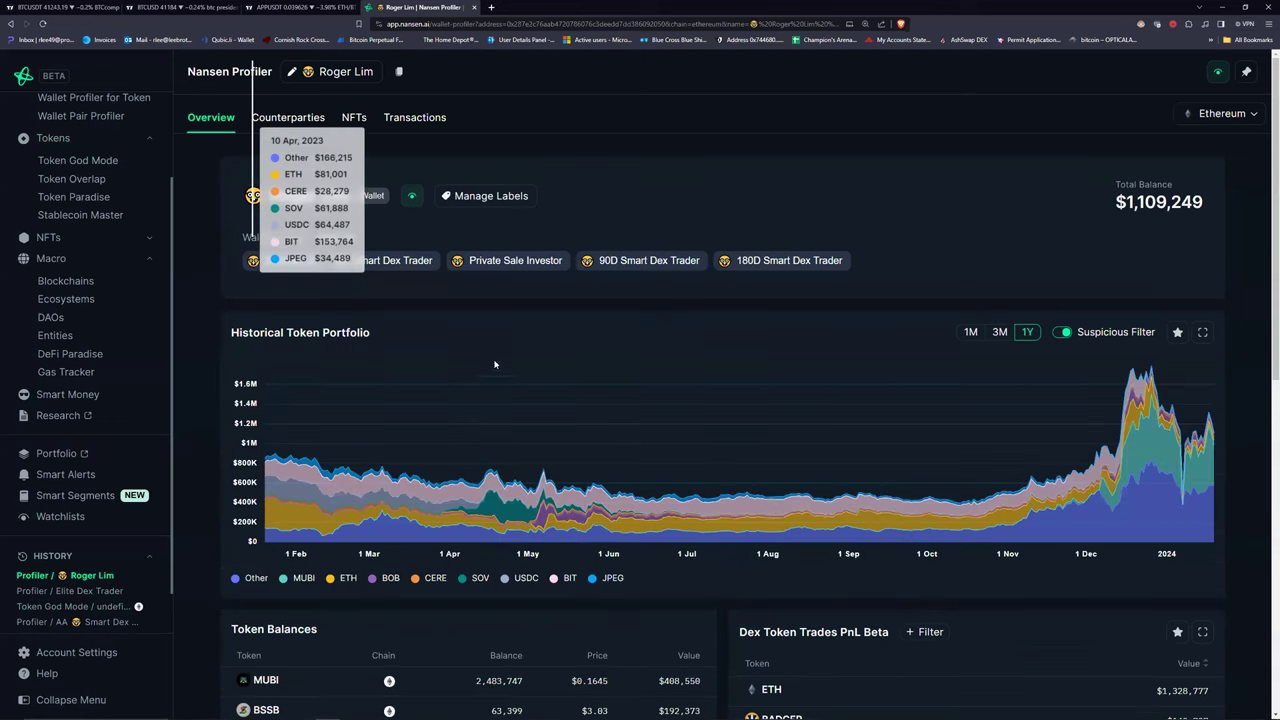
{"action": "scroll", "coordinate": [551, 346], "scroll_direction": "down", "scroll_amount": 2}
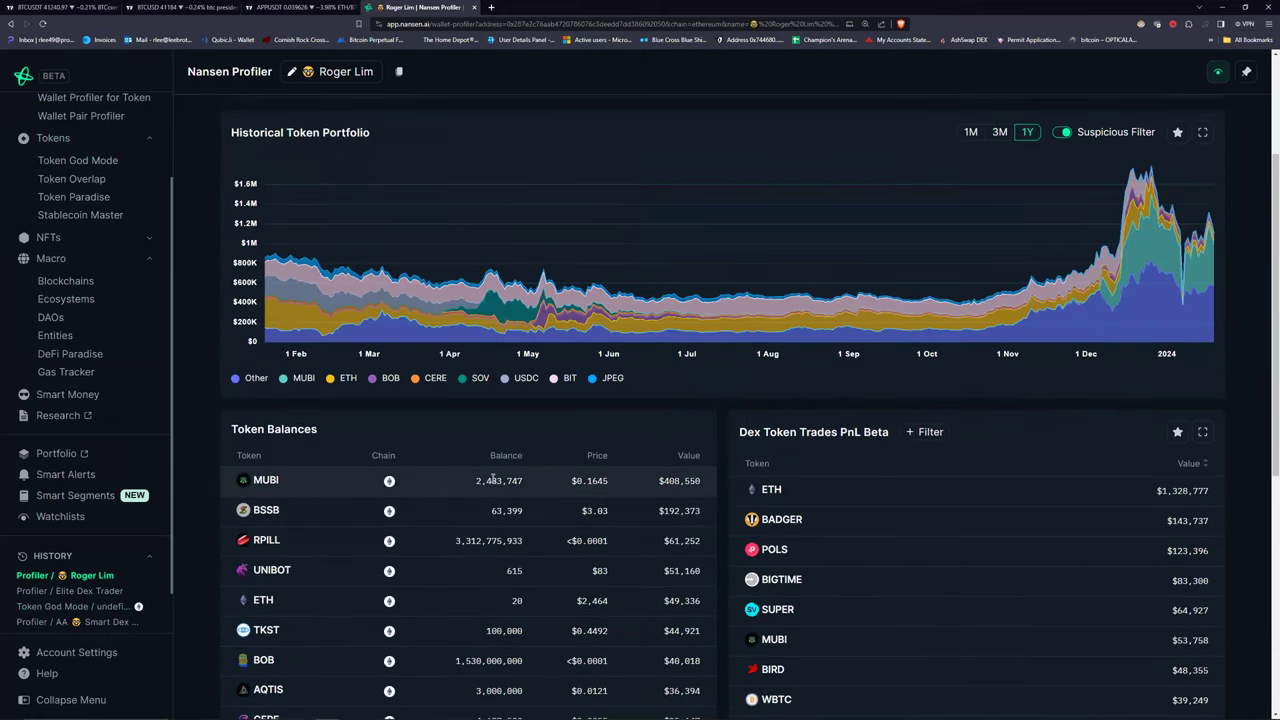
{"action": "scroll", "coordinate": [507, 504], "scroll_direction": "up", "scroll_amount": 2}
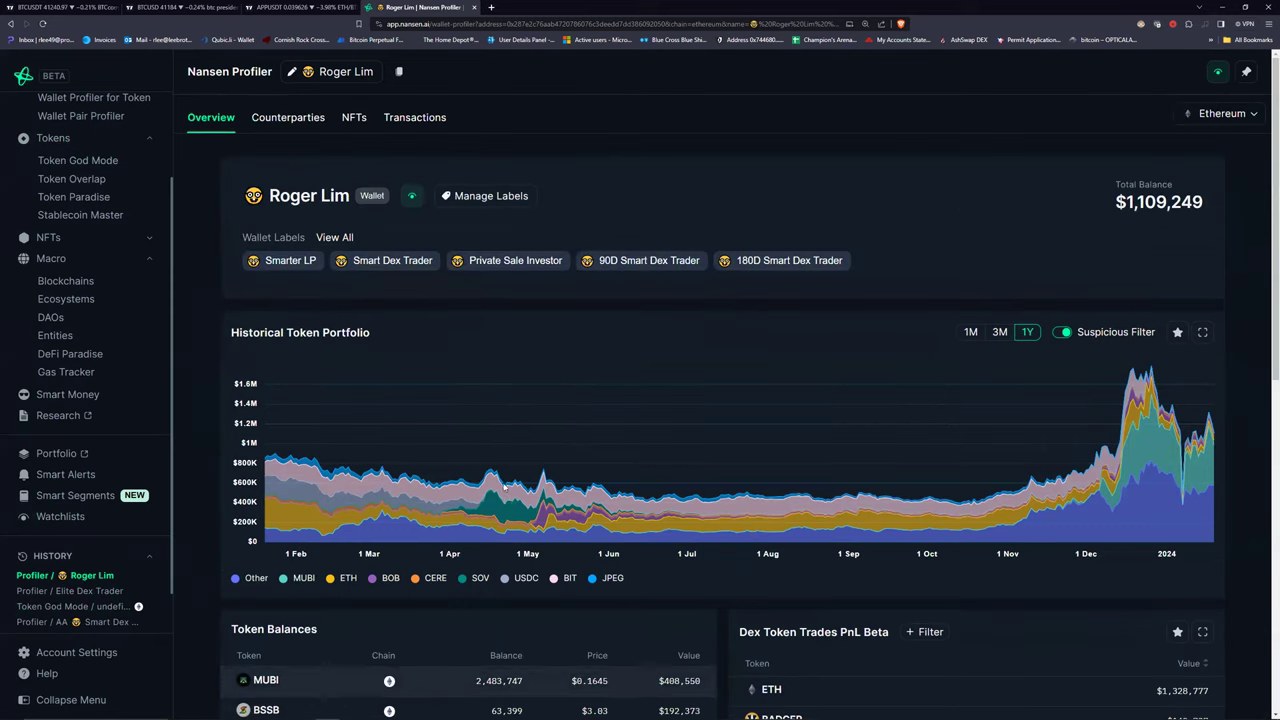
Examine this wallet's token transfers from the last year, including the AMMX, BSSB, TKST and MUBI entries.
{"action": "left_click", "coordinate": [404, 120]}
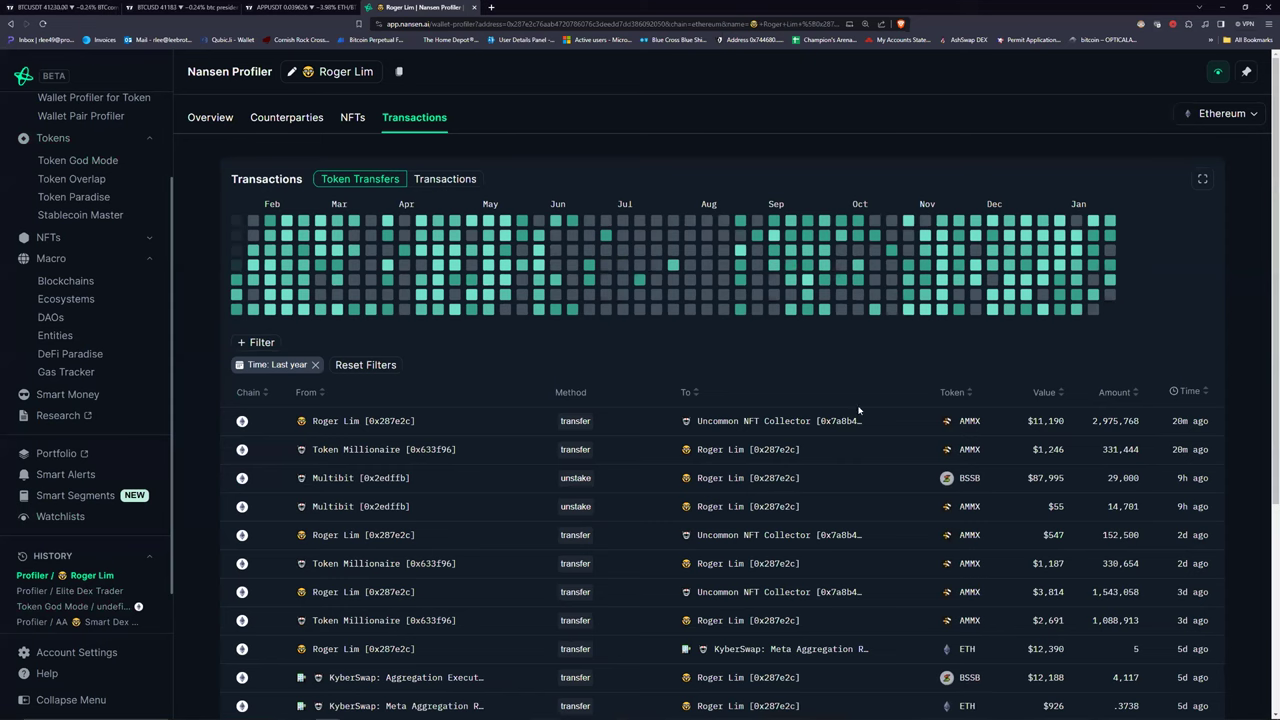
{"action": "mouse_move", "coordinate": [968, 451]}
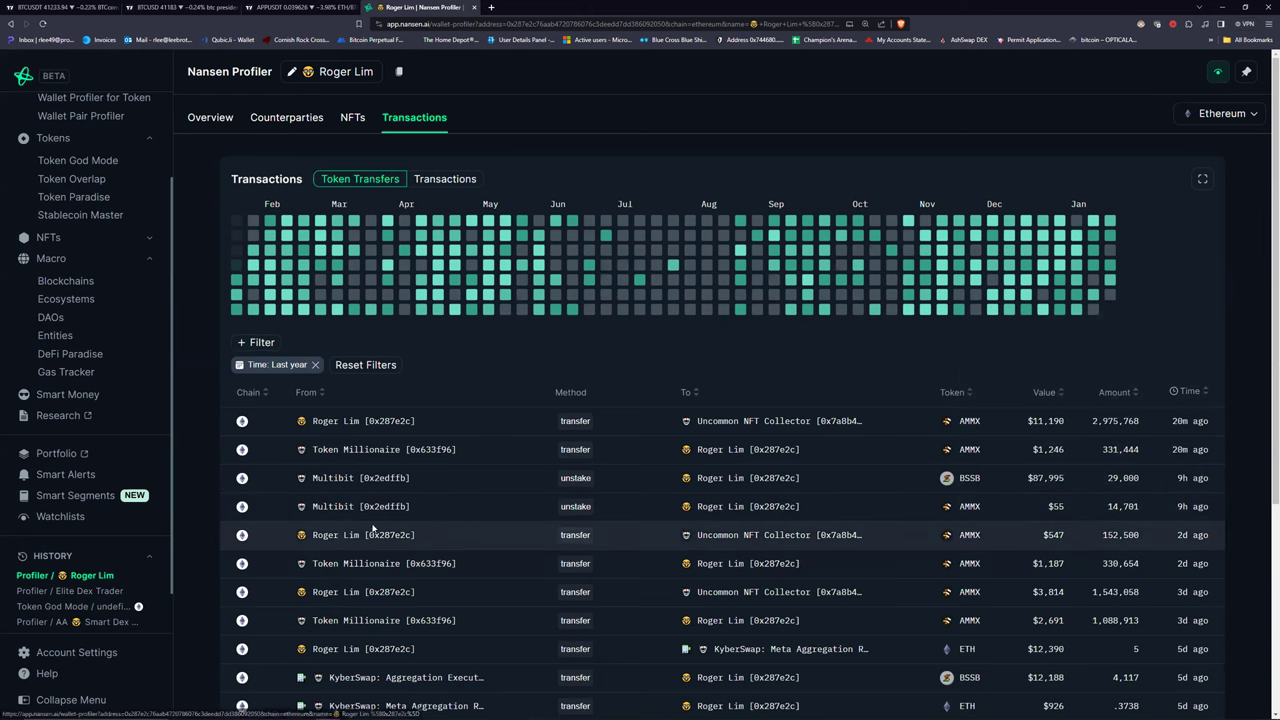
{"action": "scroll", "coordinate": [877, 426], "scroll_direction": "down", "scroll_amount": 2}
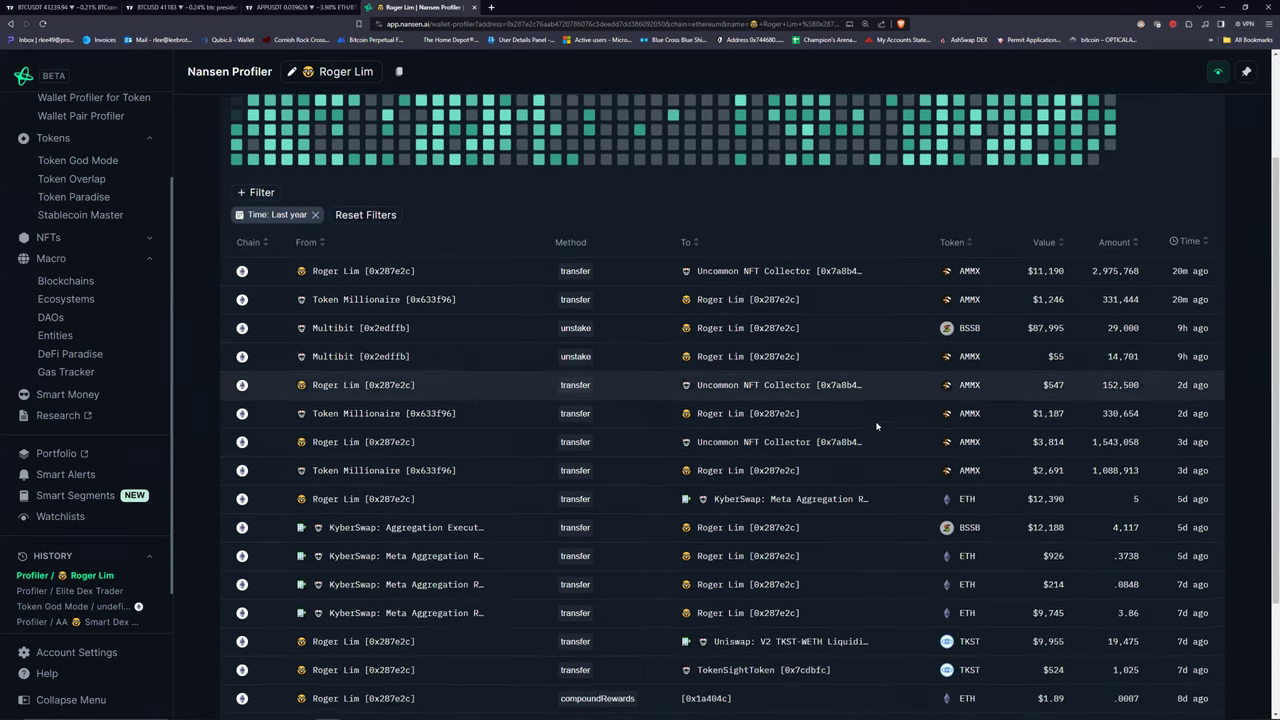
{"action": "scroll", "coordinate": [880, 430], "scroll_direction": "down", "scroll_amount": 2}
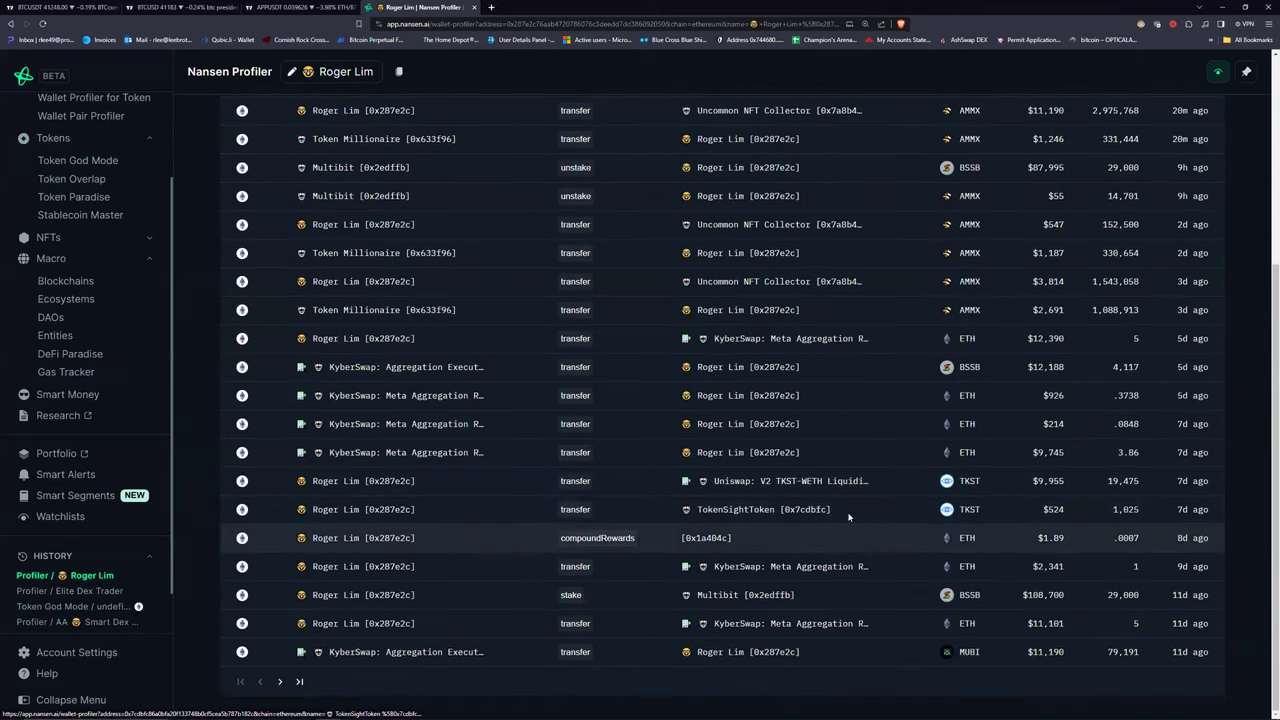
{"action": "scroll", "coordinate": [650, 570], "scroll_direction": "up", "scroll_amount": 4}
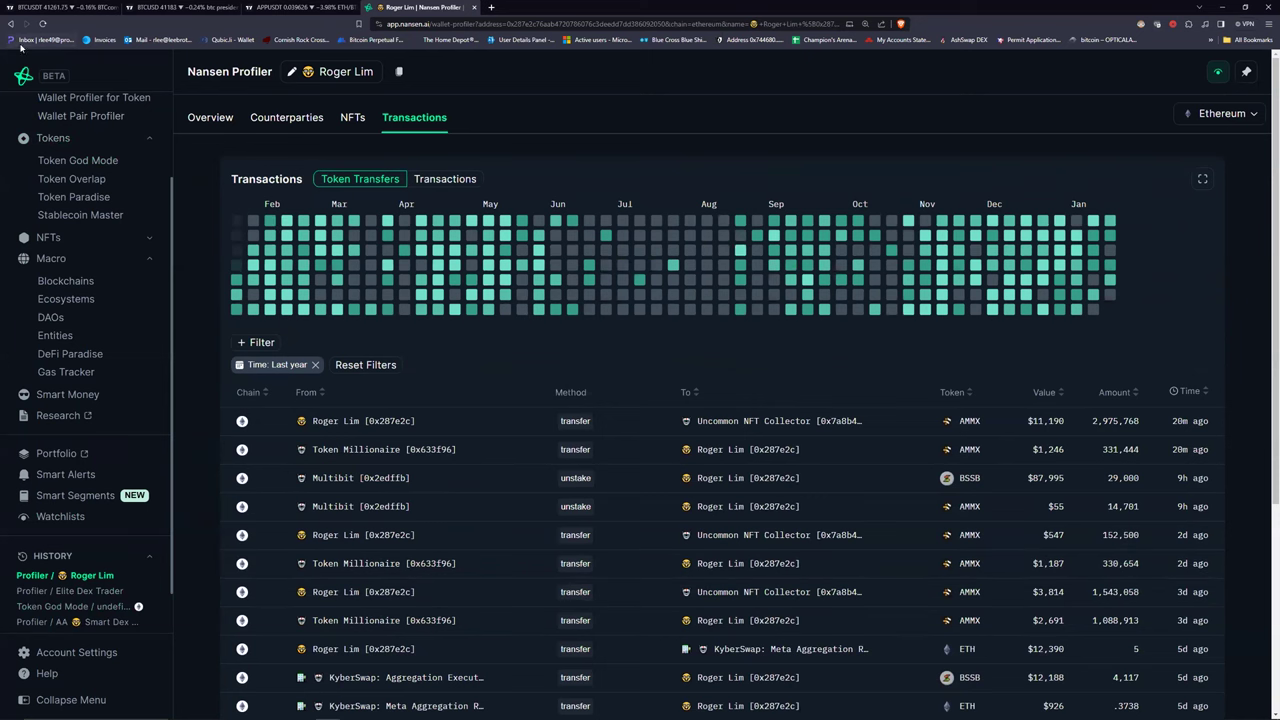
{"action": "scroll", "coordinate": [362, 334], "scroll_direction": "down", "scroll_amount": 4}
{"action": "scroll", "coordinate": [217, 277], "scroll_direction": "up", "scroll_amount": 4}
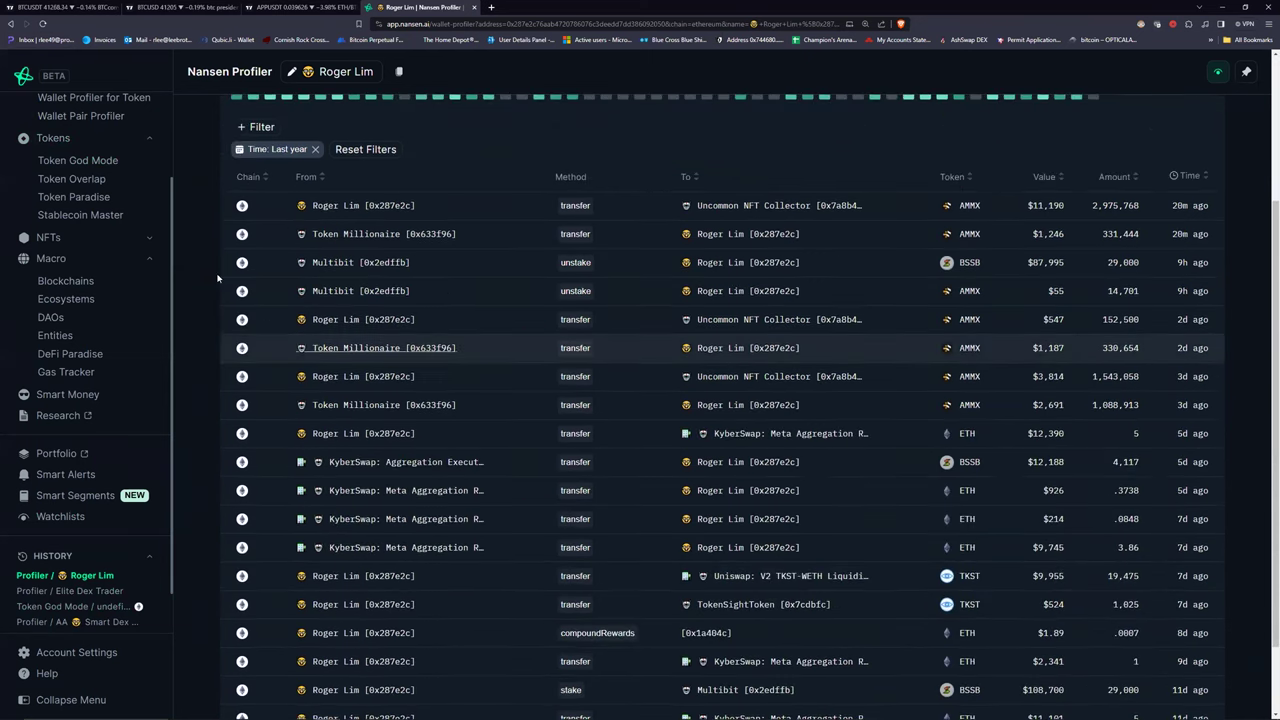
{"action": "scroll", "coordinate": [160, 265], "scroll_direction": "up", "scroll_amount": 2}
{"action": "scroll", "coordinate": [88, 462], "scroll_direction": "down", "scroll_amount": 3}
Return to the watchlist's second page, open the 7D Smart Dex Trader 2 mil acct wallet and review its portfolio and token balances.
{"action": "left_click", "coordinate": [62, 466]}
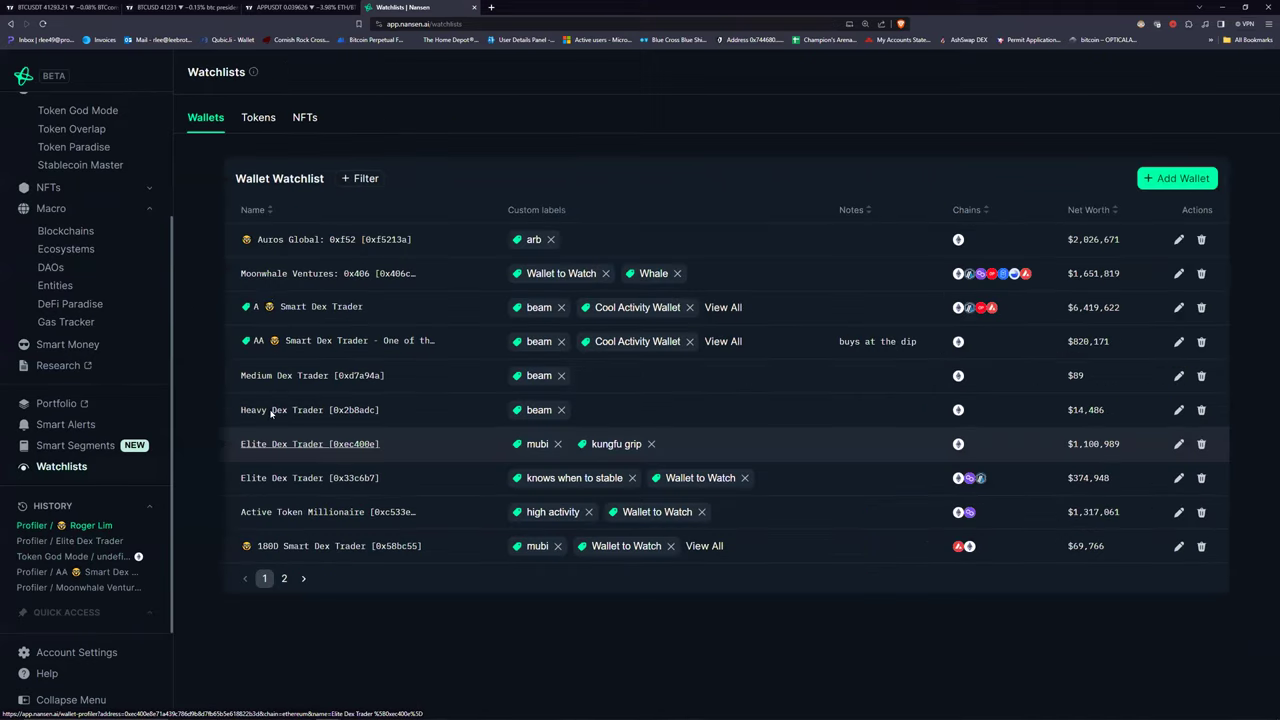
{"action": "left_click", "coordinate": [284, 578]}
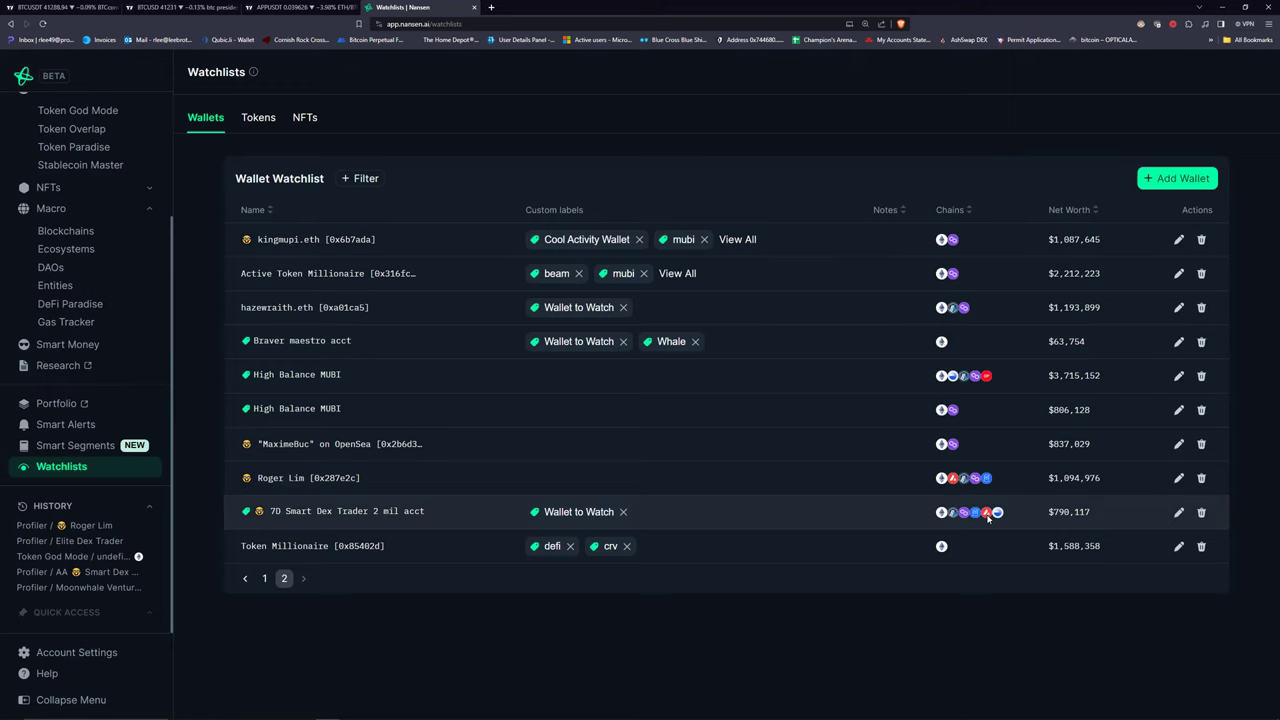
{"action": "left_click", "coordinate": [320, 511]}
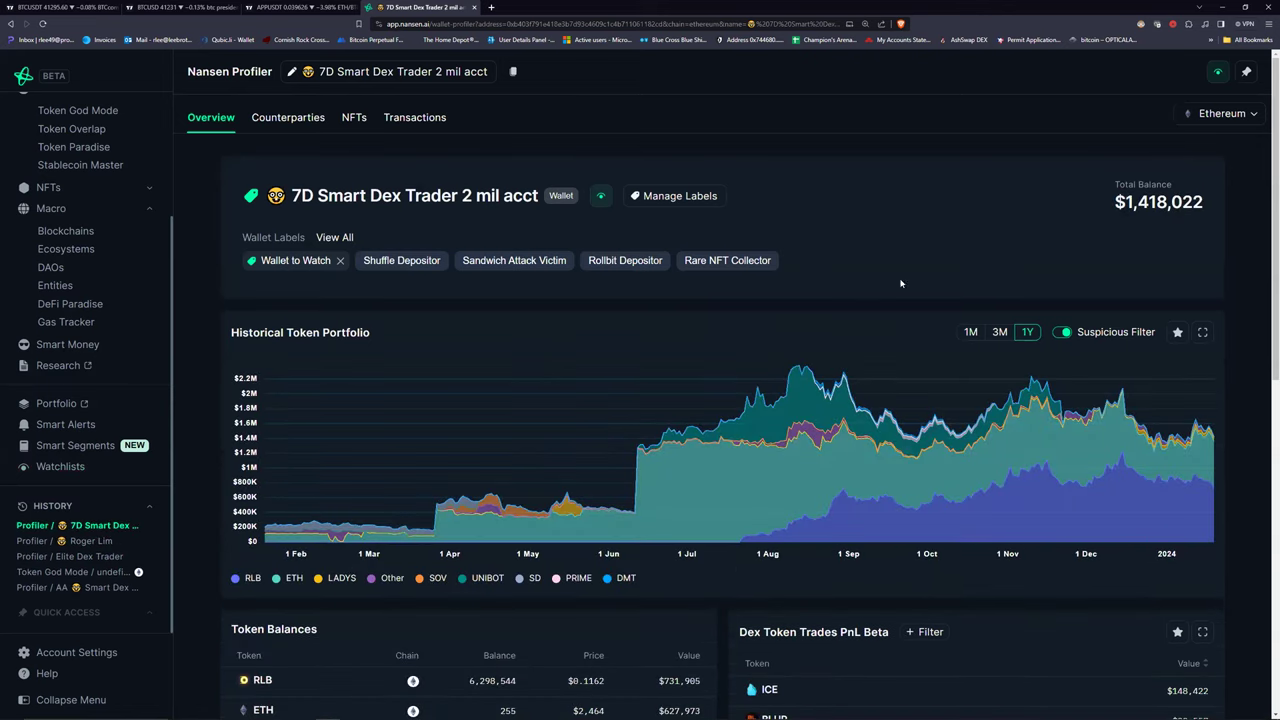
{"action": "scroll", "coordinate": [900, 283], "scroll_direction": "down", "scroll_amount": 3}
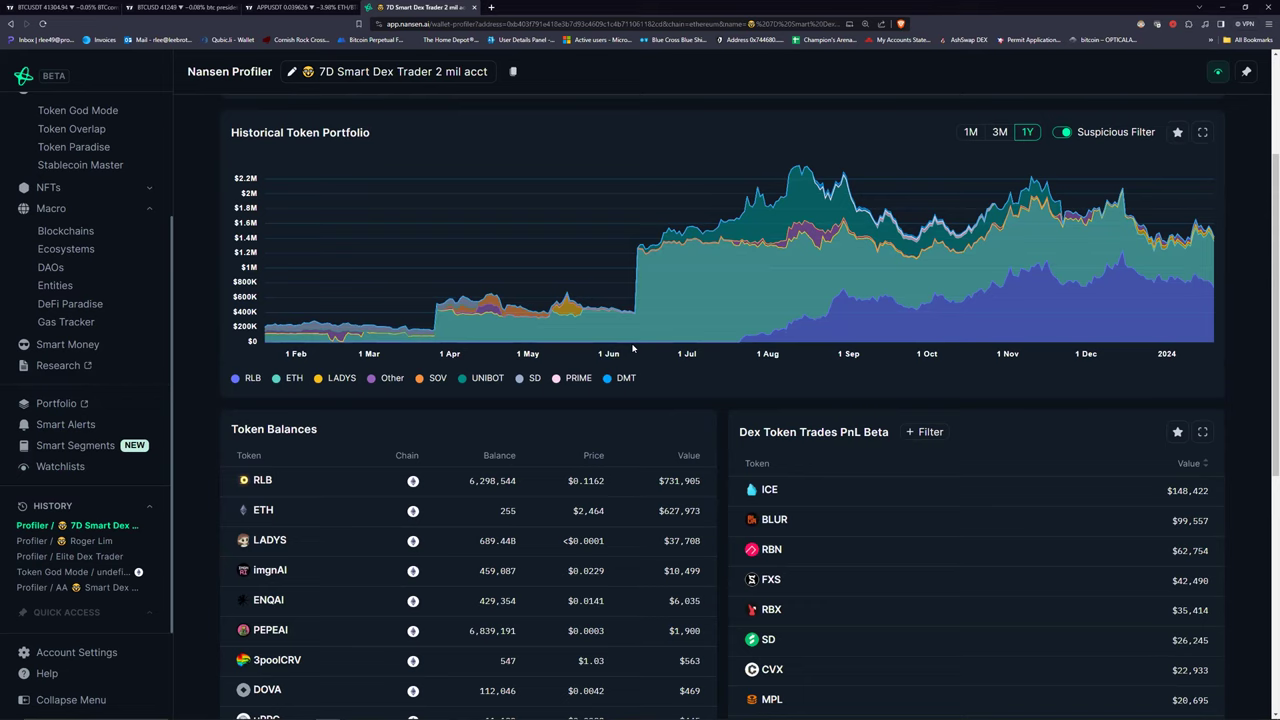
{"action": "scroll", "coordinate": [632, 348], "scroll_direction": "up", "scroll_amount": 3}
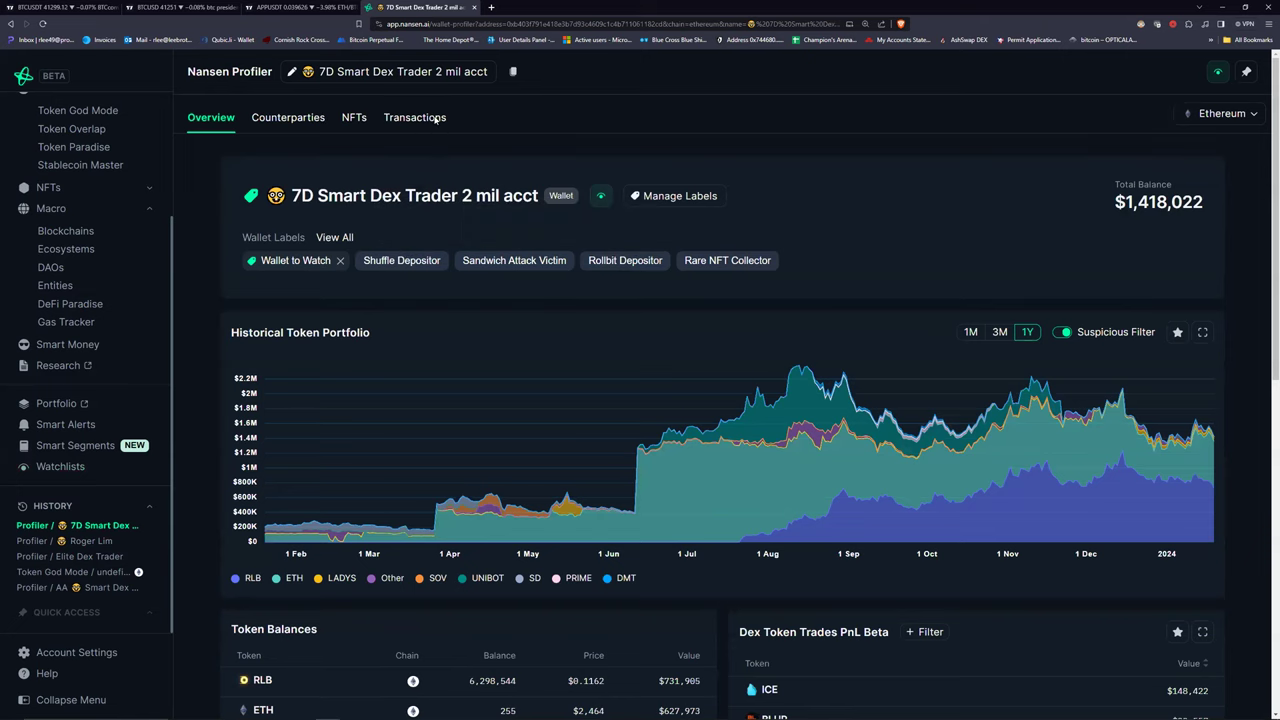
Examine the token transfers of the 7D Smart Dex Trader 2 mil acct wallet, including its MUBI and BSSB entries.
{"action": "left_click", "coordinate": [414, 117]}
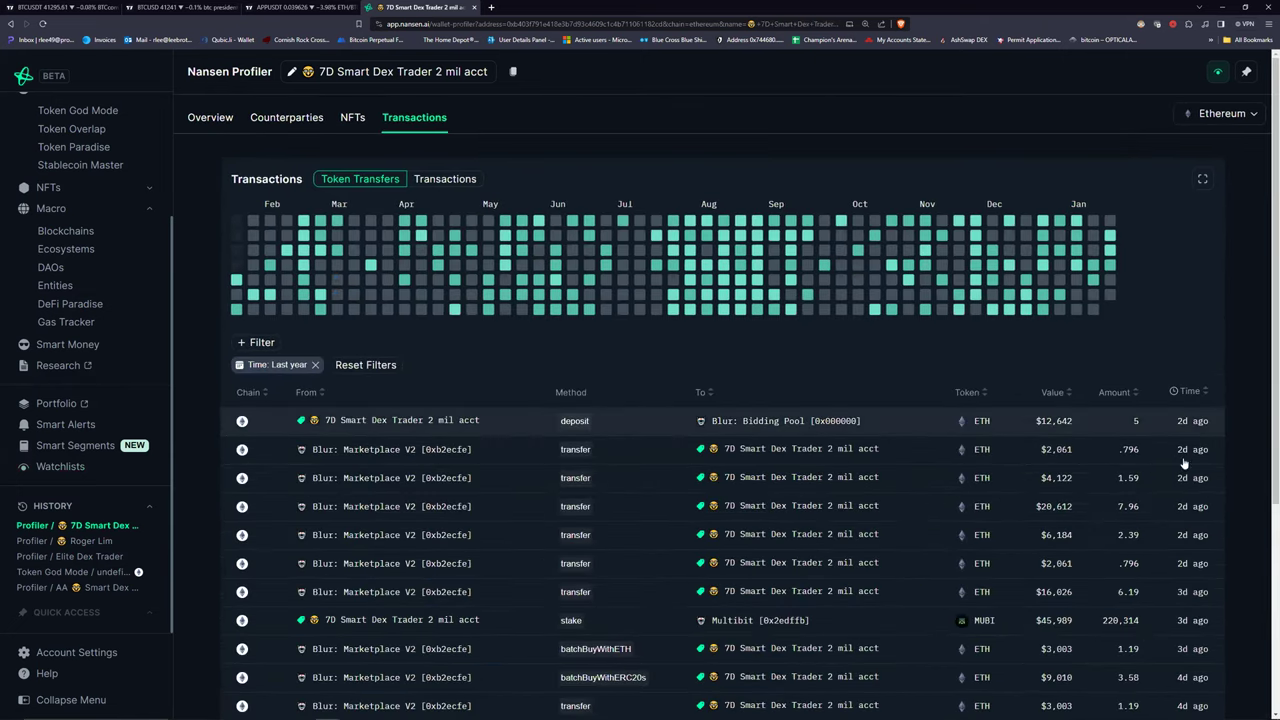
{"action": "scroll", "coordinate": [824, 346], "scroll_direction": "down", "scroll_amount": 1}
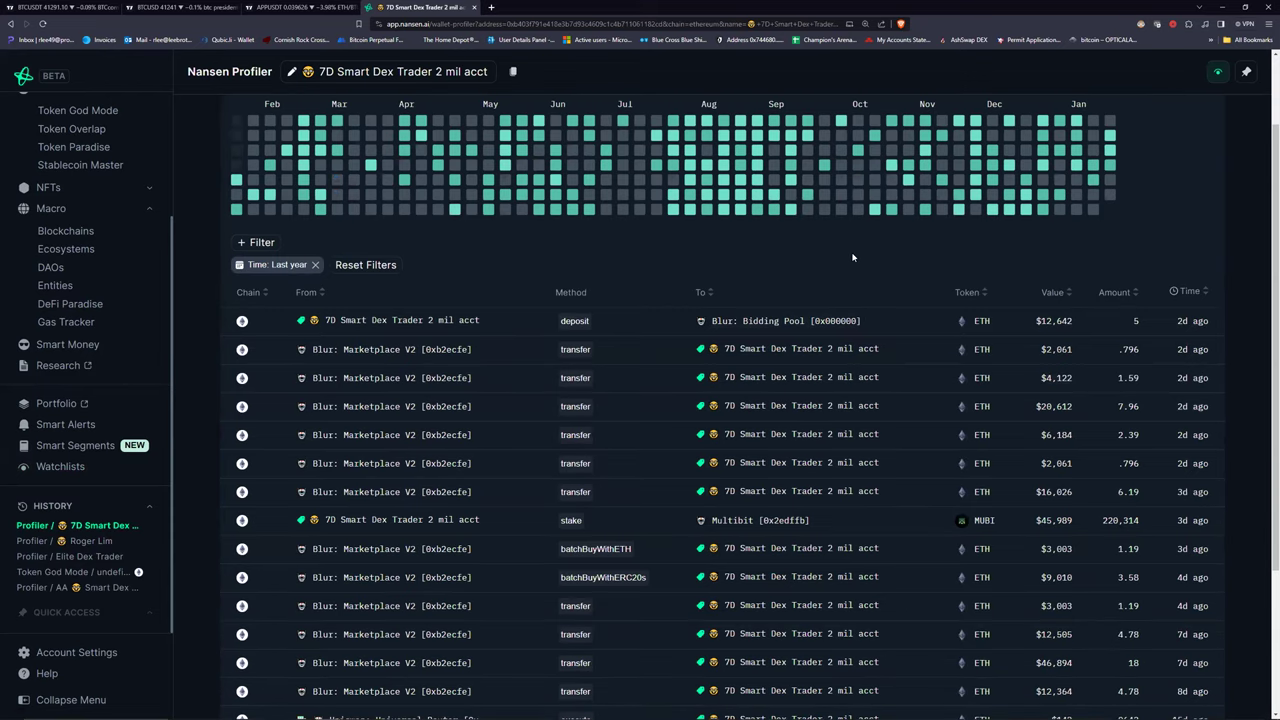
{"action": "scroll", "coordinate": [852, 257], "scroll_direction": "down", "scroll_amount": 2}
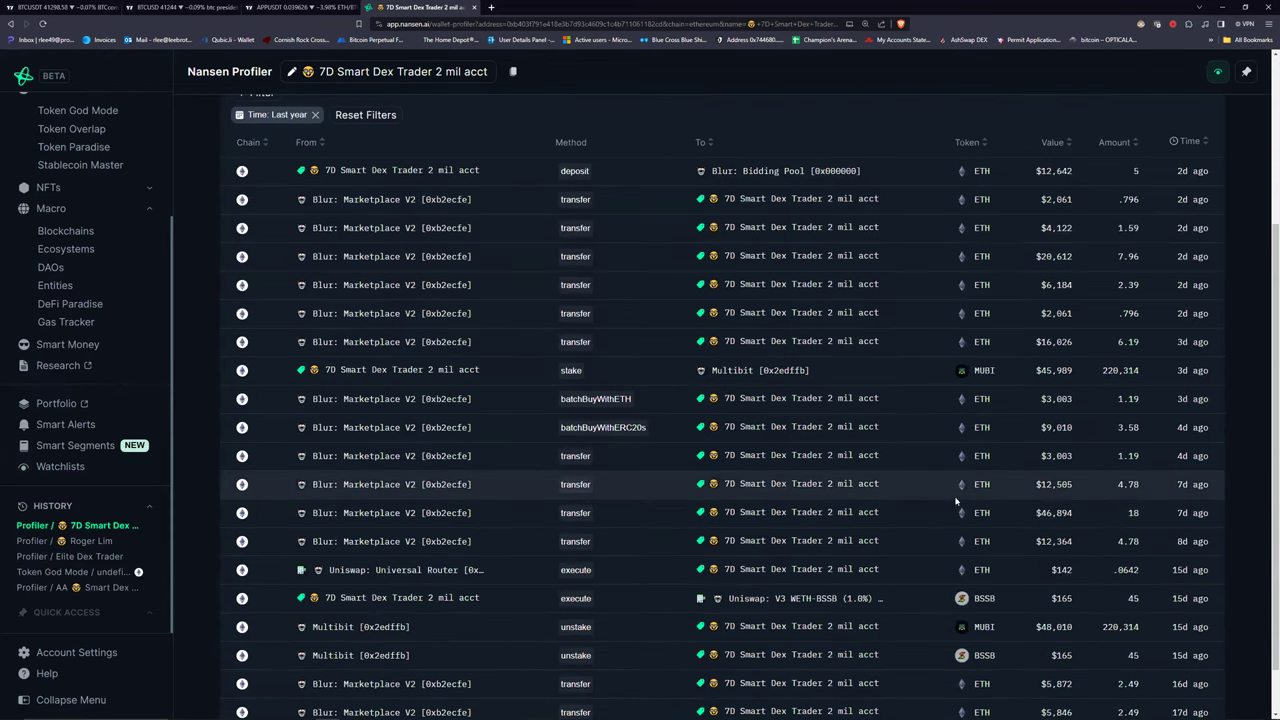
{"action": "scroll", "coordinate": [850, 440], "scroll_direction": "down", "scroll_amount": 1}
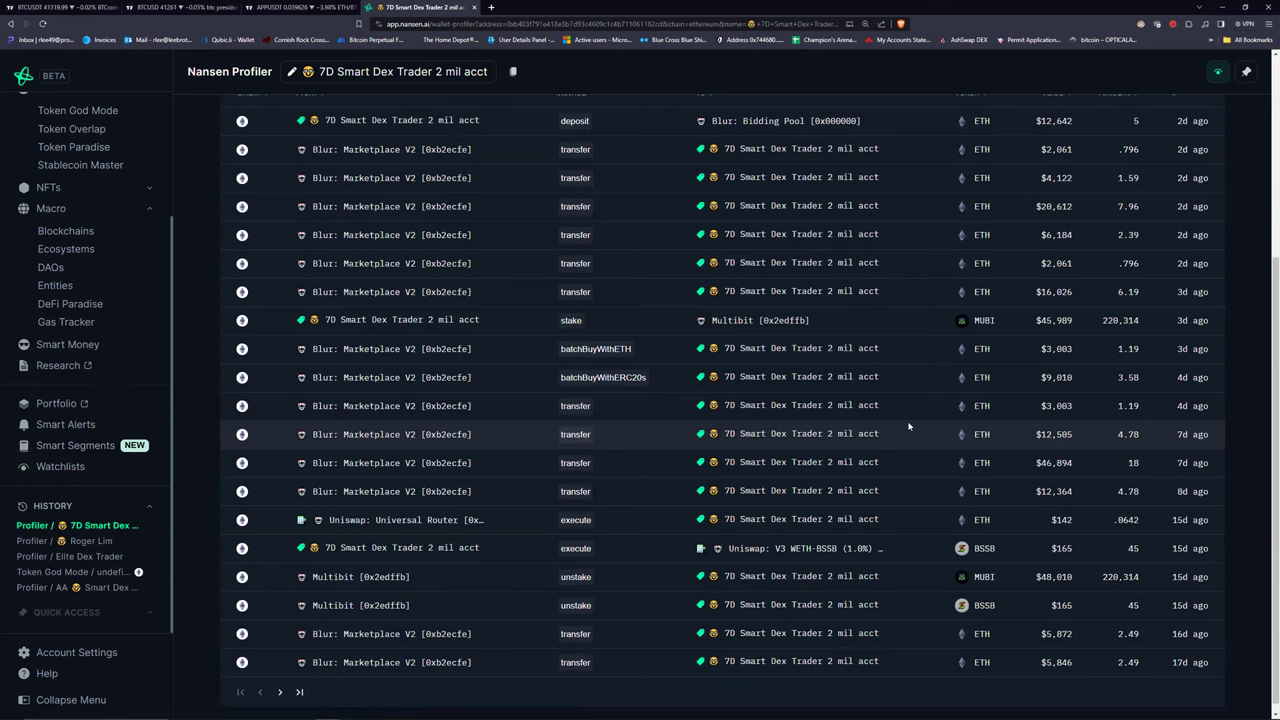
{"action": "scroll", "coordinate": [908, 426], "scroll_direction": "up", "scroll_amount": 1}
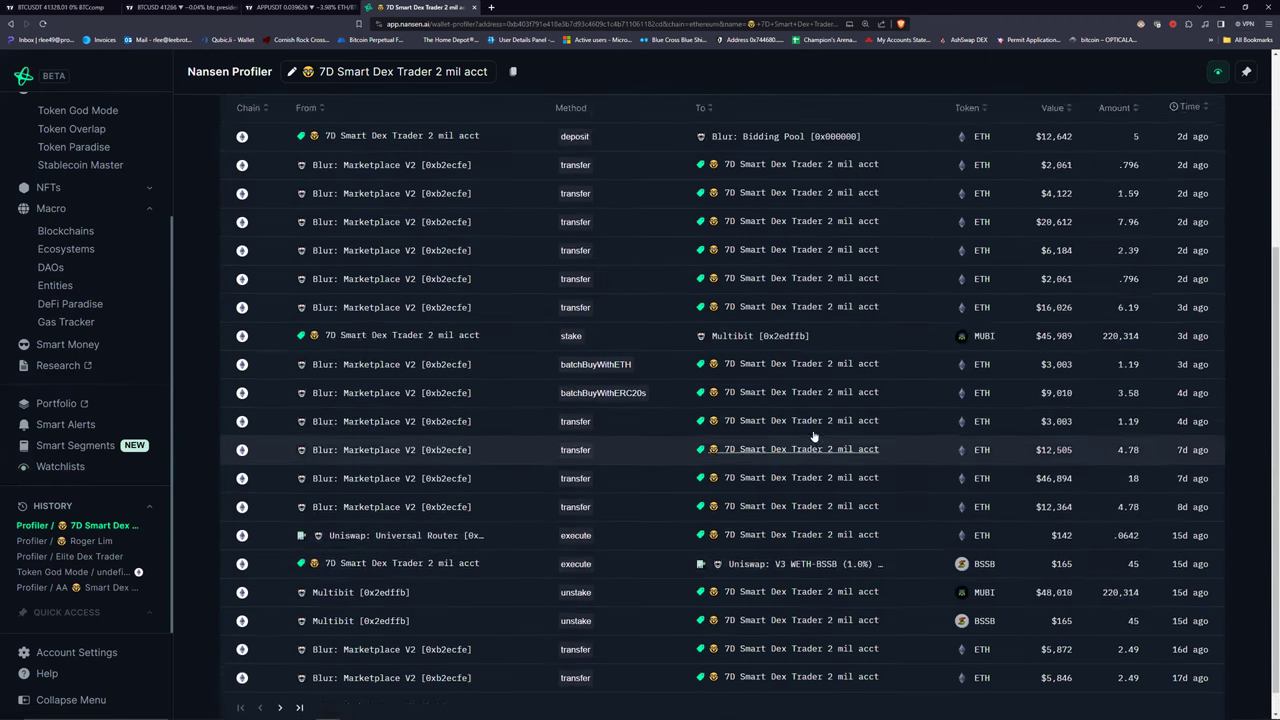
{"action": "scroll", "coordinate": [814, 436], "scroll_direction": "up", "scroll_amount": 4}
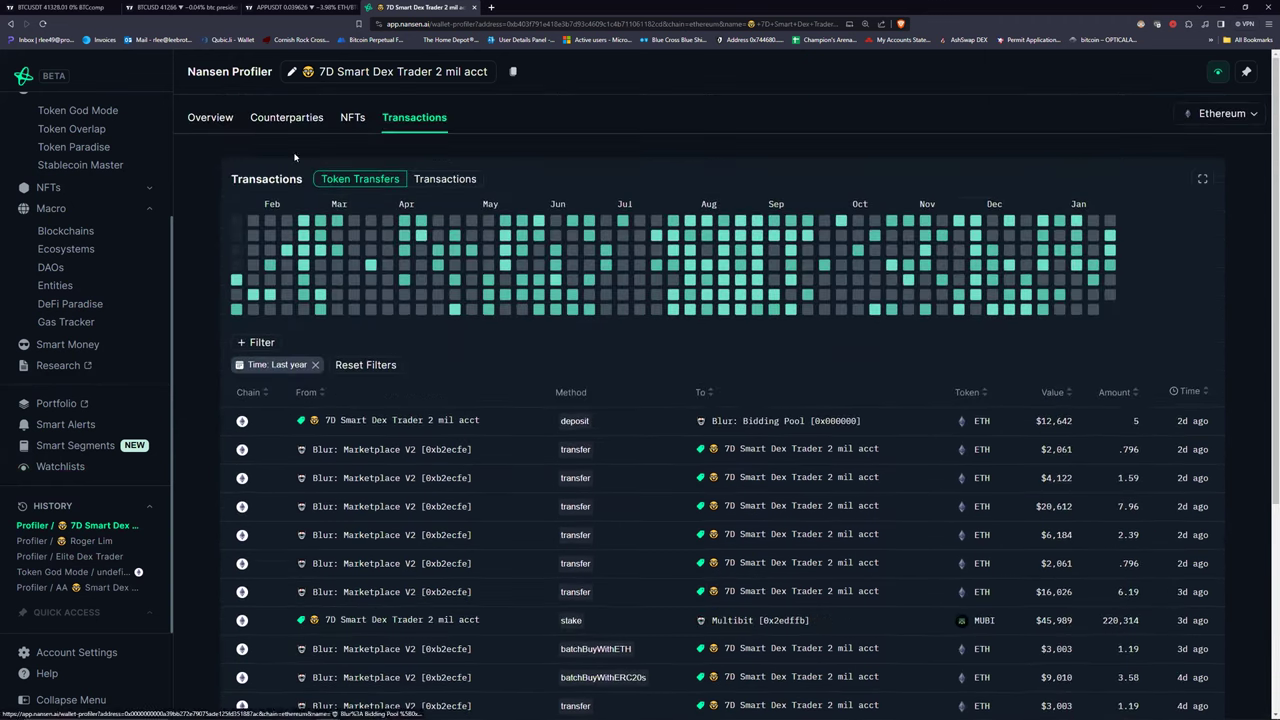
{"action": "left_click", "coordinate": [78, 466]}
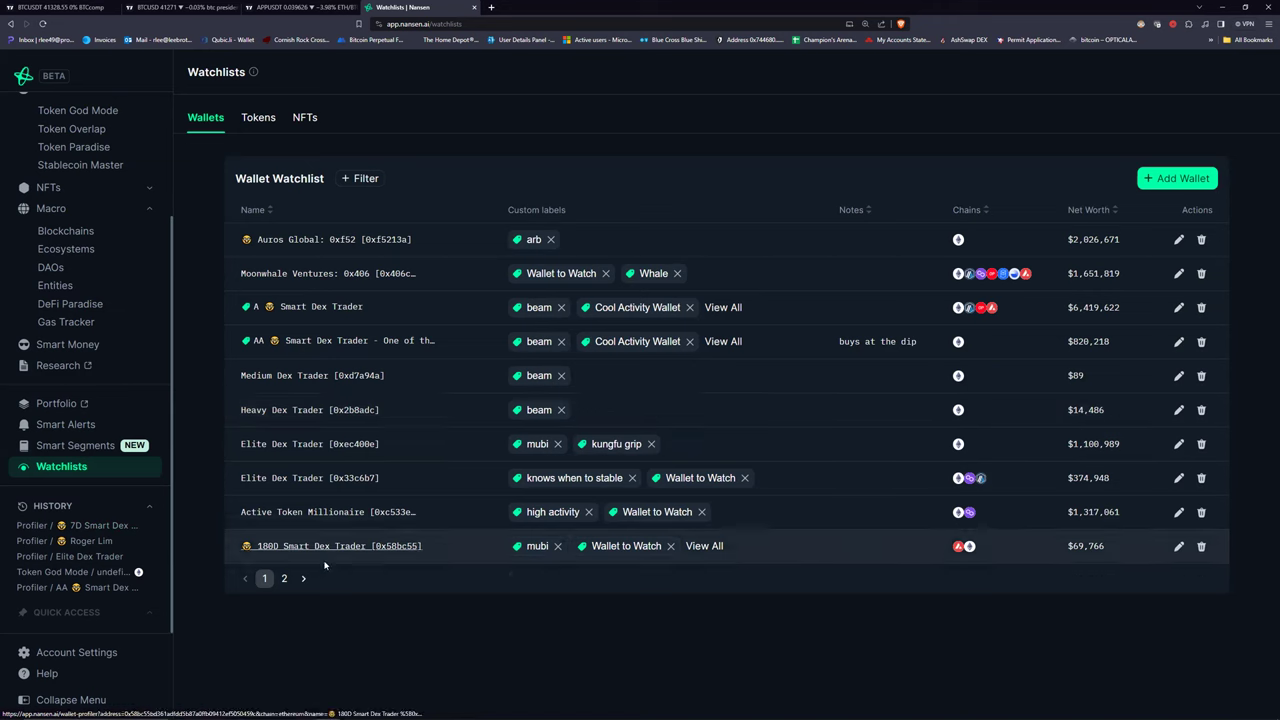
{"action": "left_click", "coordinate": [284, 578]}
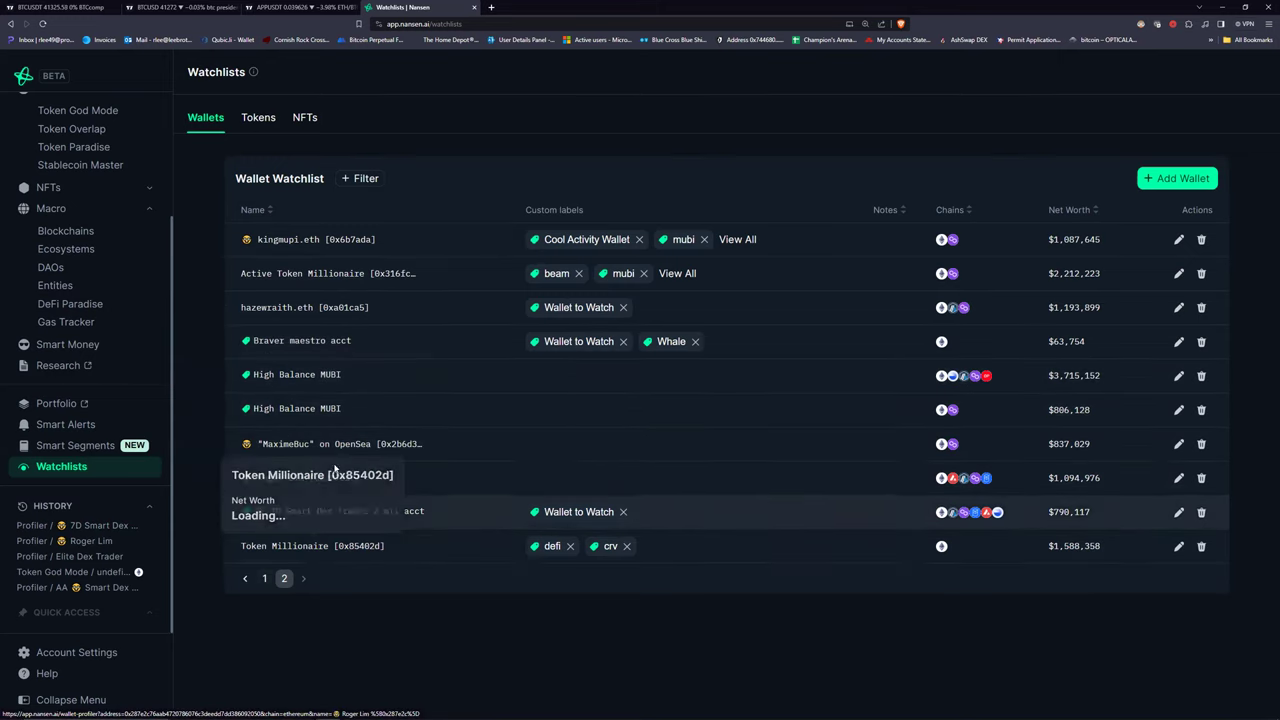
{"action": "left_click", "coordinate": [339, 242]}
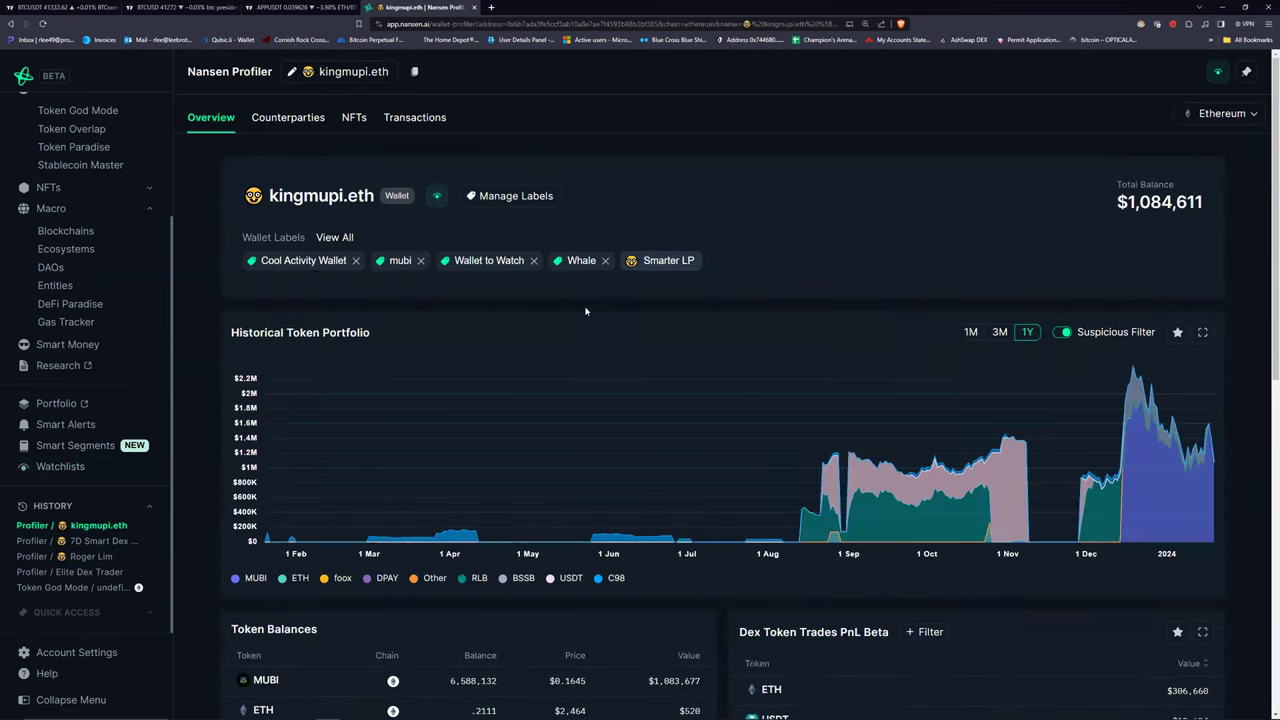
{"action": "scroll", "coordinate": [586, 313], "scroll_direction": "down", "scroll_amount": 2}
{"action": "scroll", "coordinate": [588, 315], "scroll_direction": "up", "scroll_amount": 2}
{"action": "left_click", "coordinate": [420, 131]}
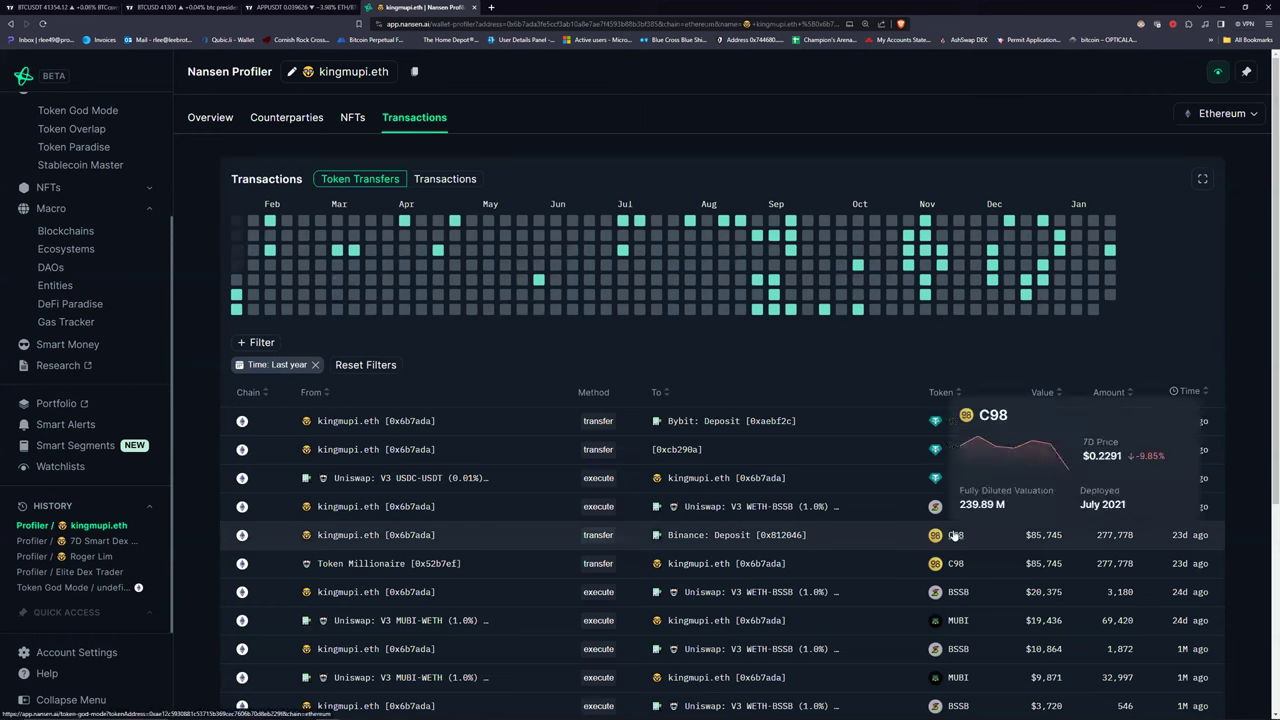
{"action": "mouse_move", "coordinate": [956, 565]}
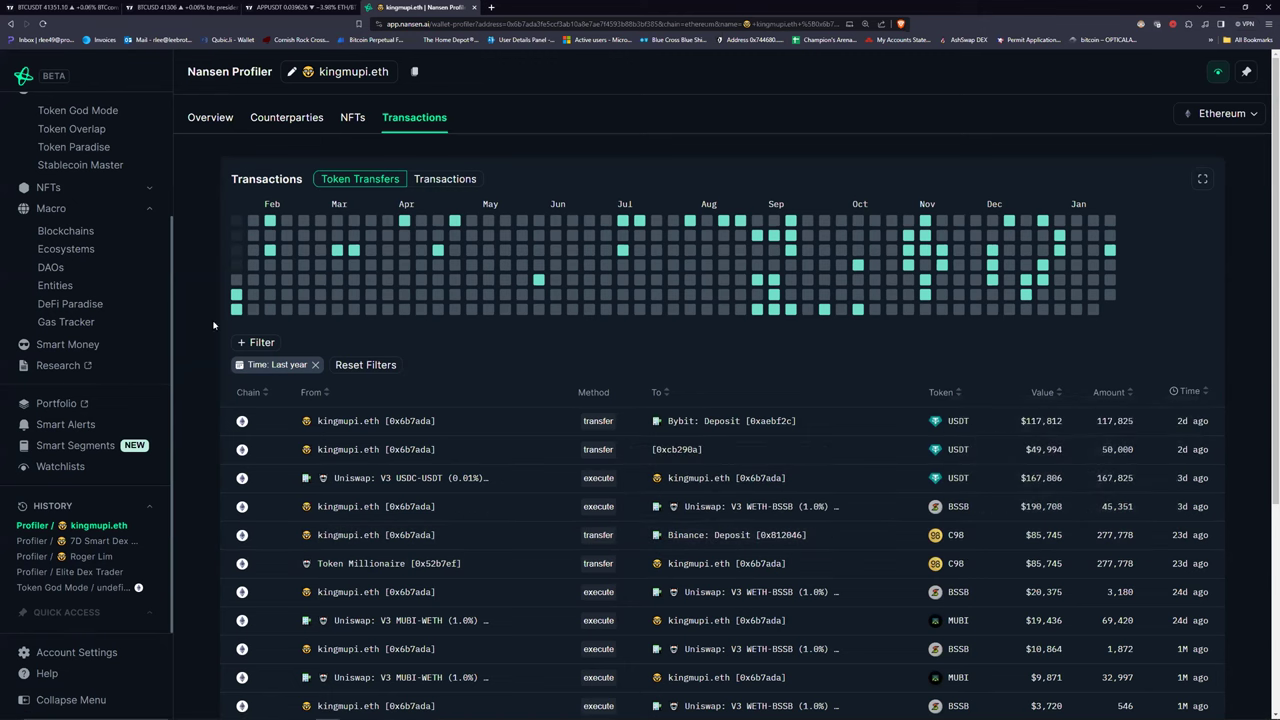
{"action": "left_click", "coordinate": [10, 23]}
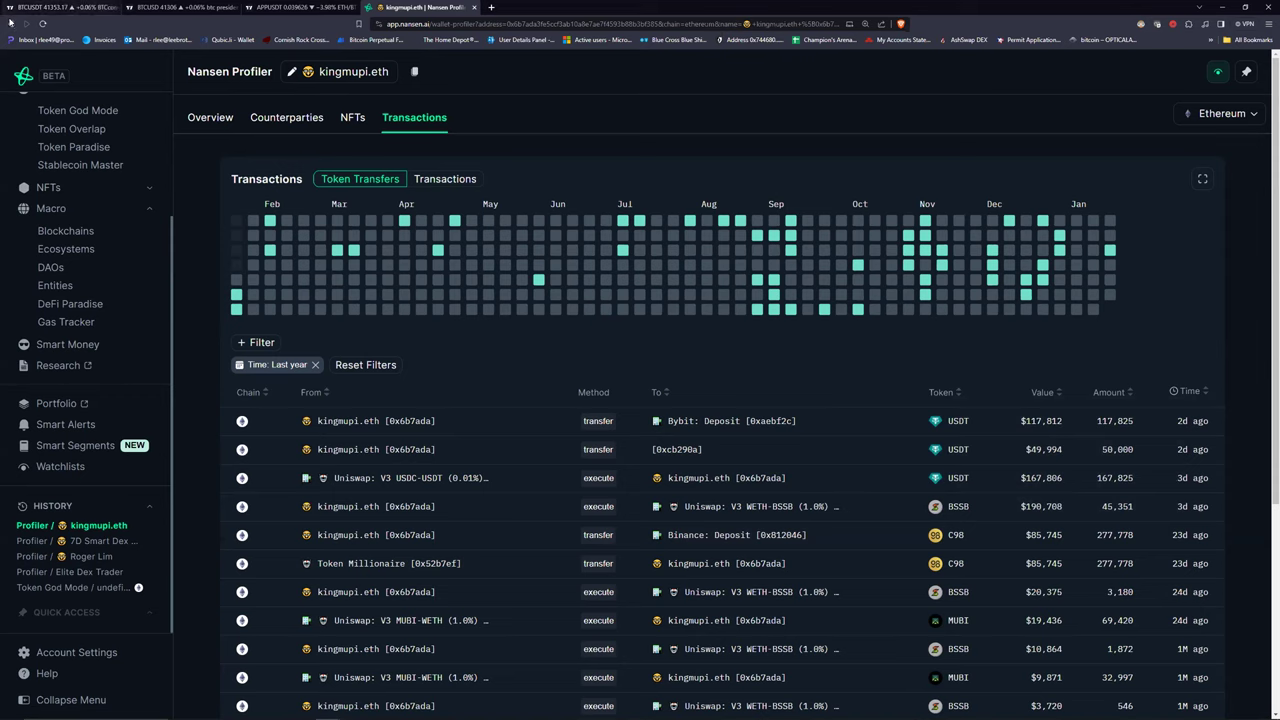
{"action": "left_click", "coordinate": [10, 23]}
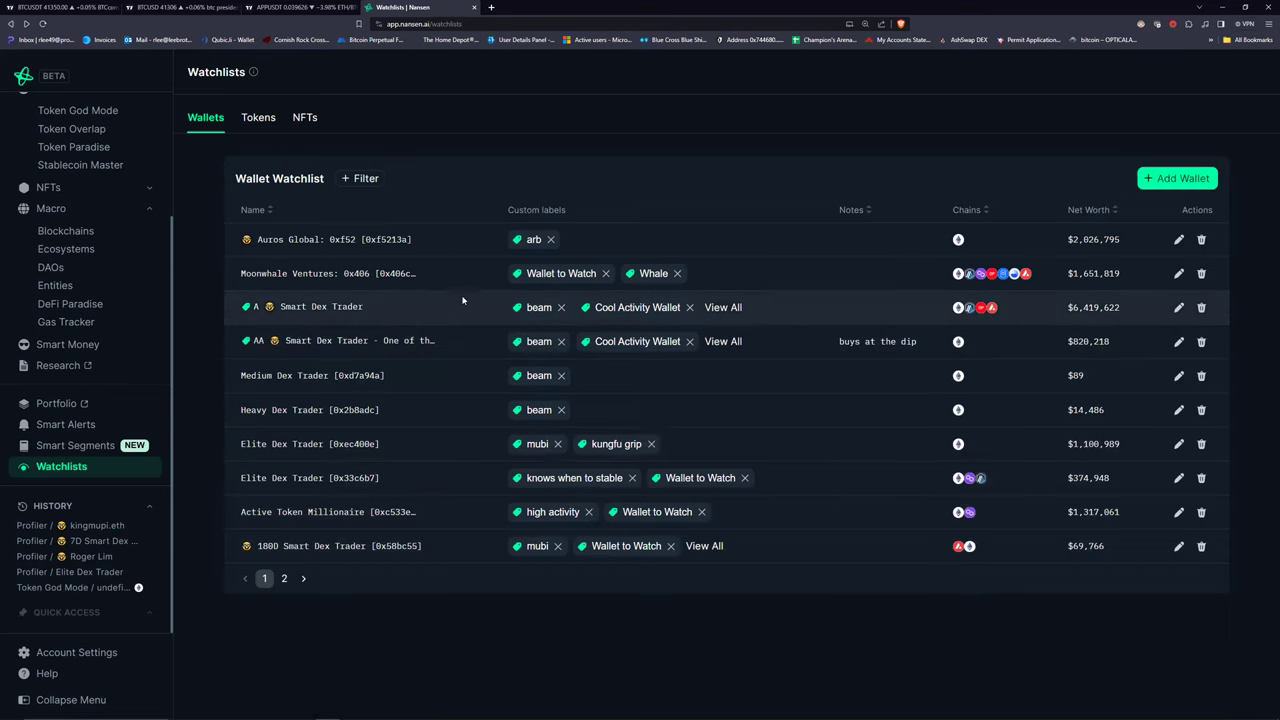
Open the Auros Global: 0xf52 wallet labelled arb and review its portfolio history, token balances and trade profits.
{"action": "mouse_move", "coordinate": [395, 244]}
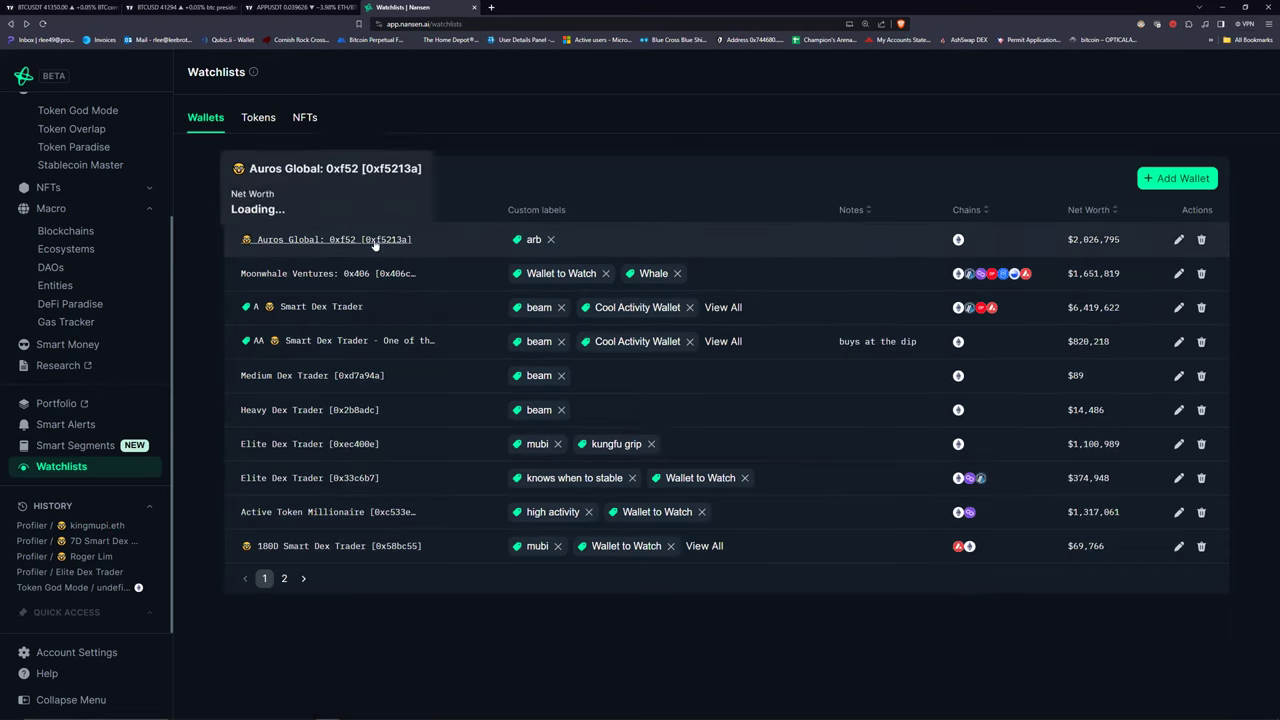
{"action": "left_click", "coordinate": [364, 241]}
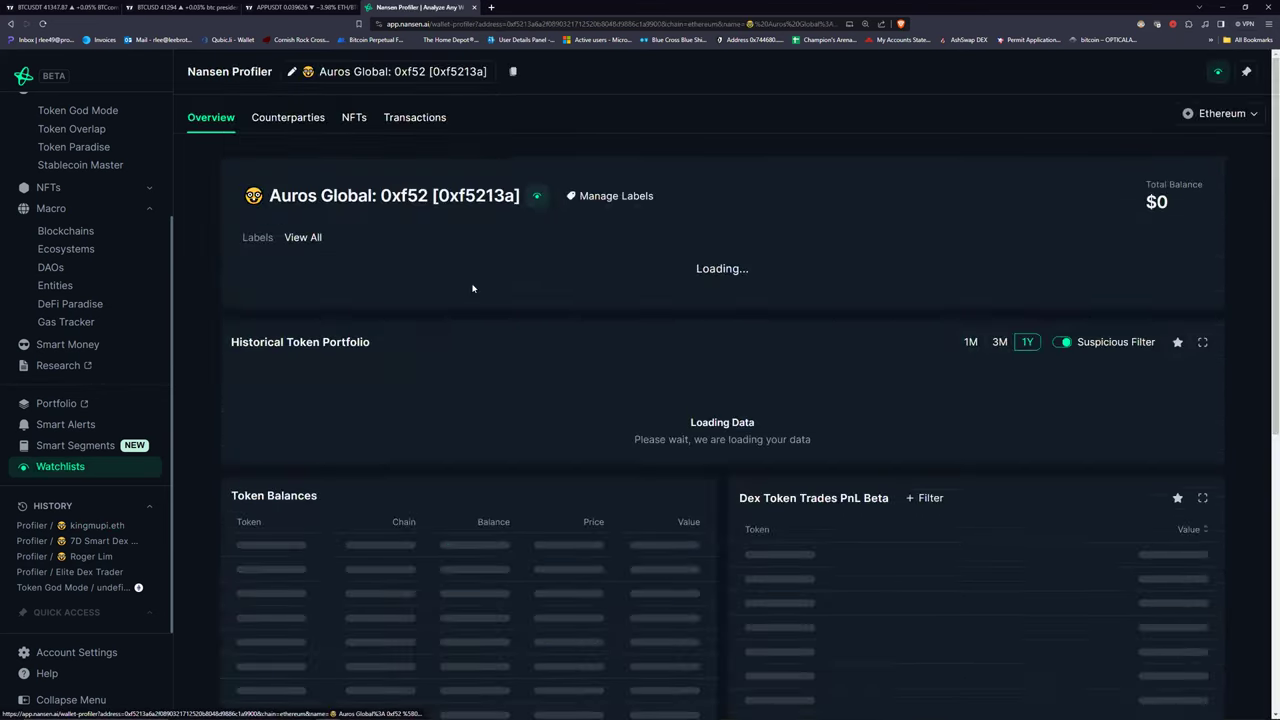
{"action": "scroll", "coordinate": [565, 260], "scroll_direction": "down", "scroll_amount": 2}
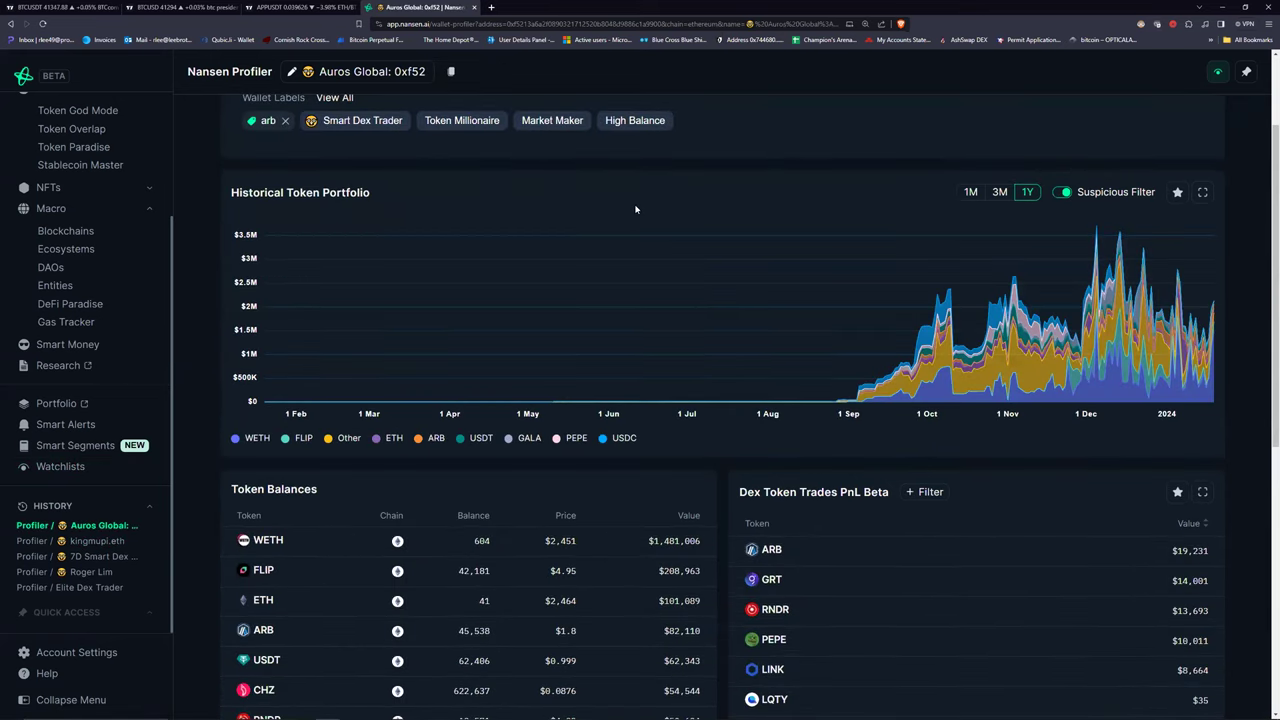
{"action": "scroll", "coordinate": [635, 208], "scroll_direction": "down", "scroll_amount": 1}
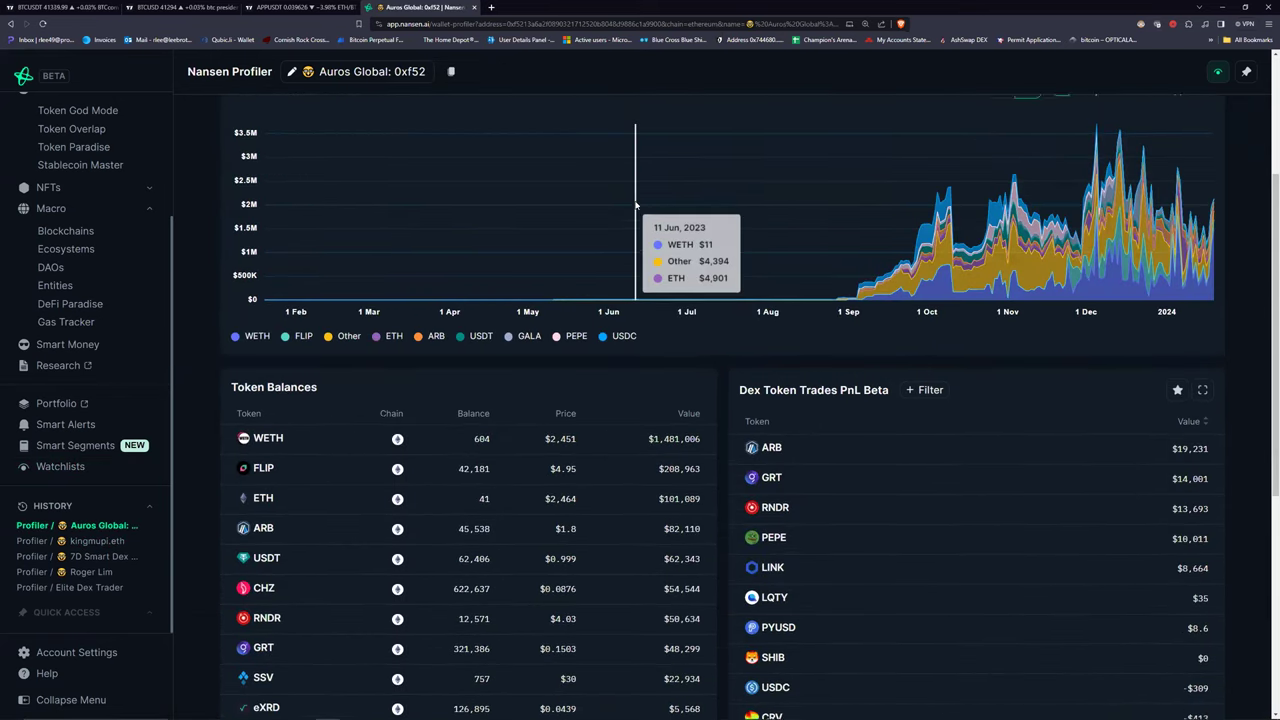
{"action": "scroll", "coordinate": [635, 205], "scroll_direction": "up", "scroll_amount": 3}
Examine the Auros Global: 0xf52 wallet's recent token transfers, including ARB, CHZ, FLIP and RNDR.
{"action": "left_click", "coordinate": [401, 118]}
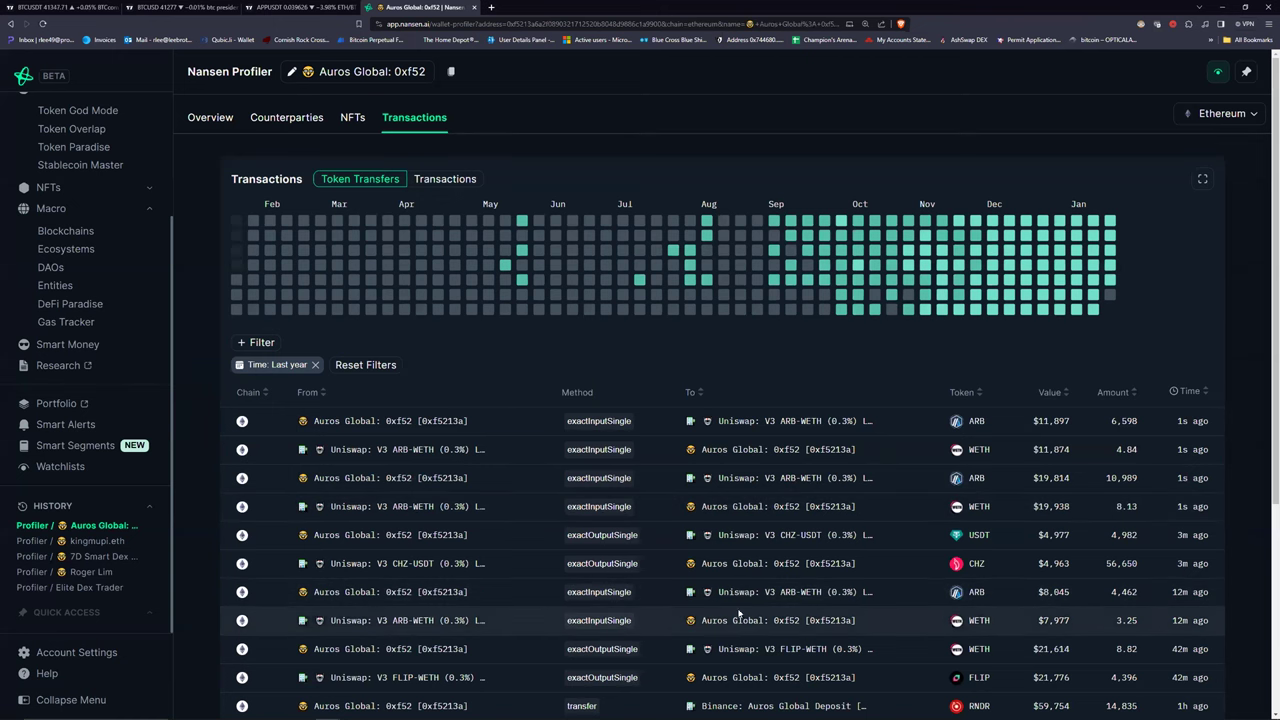
{"action": "scroll", "coordinate": [862, 547], "scroll_direction": "down", "scroll_amount": 2}
{"action": "scroll", "coordinate": [862, 547], "scroll_direction": "down", "scroll_amount": 1}
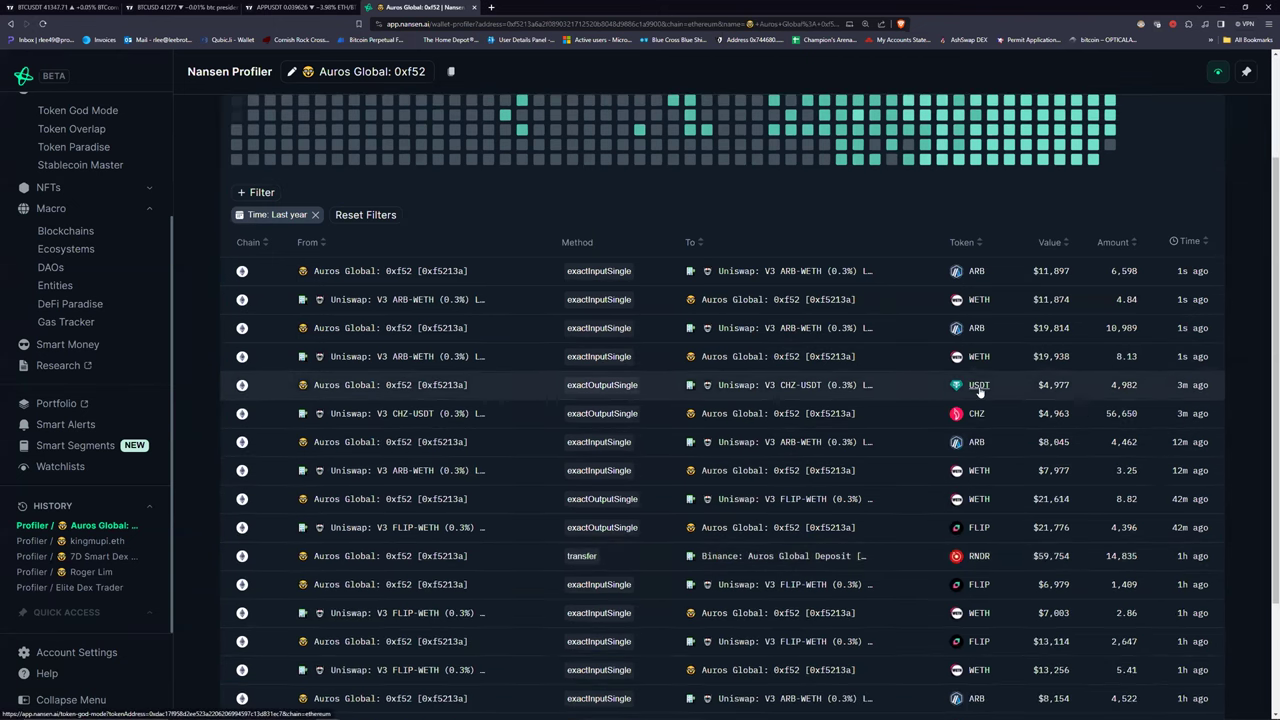
{"action": "scroll", "coordinate": [910, 477], "scroll_direction": "down", "scroll_amount": 1}
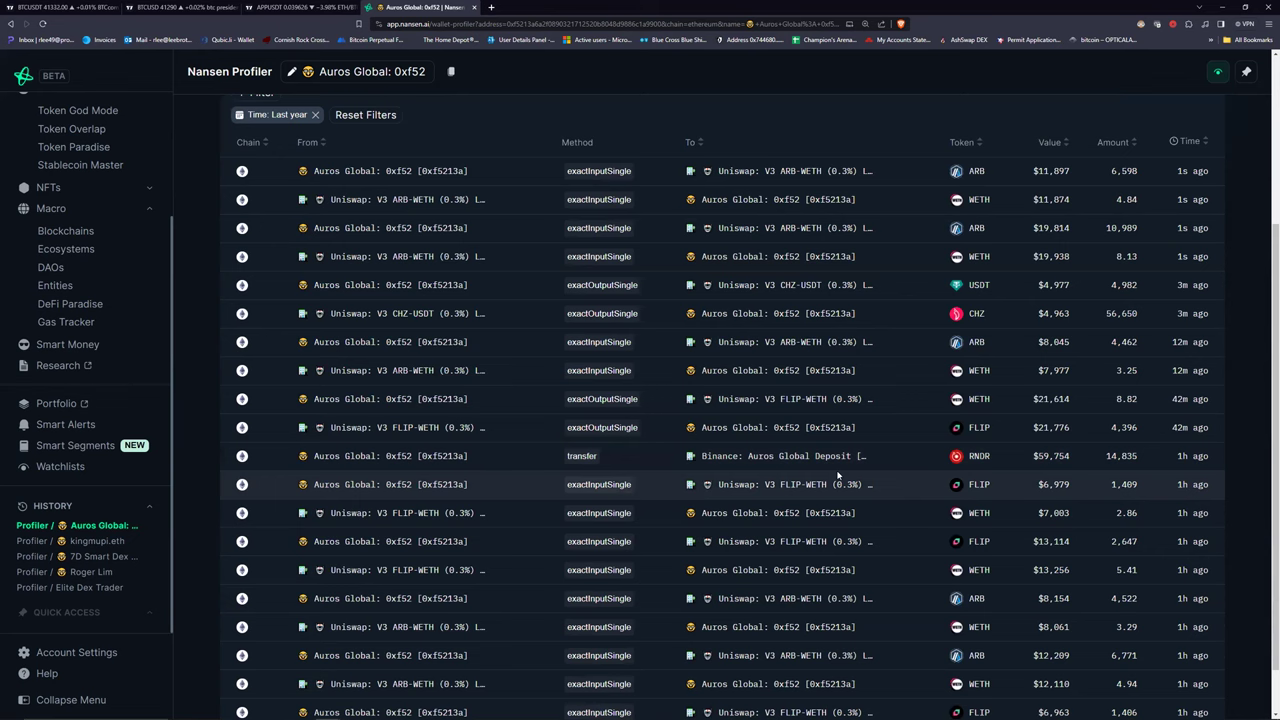
Check the rest of the Auros Global: 0xf52 wallet's recent transfers and return to its overview.
{"action": "scroll", "coordinate": [838, 476], "scroll_direction": "down", "scroll_amount": 1}
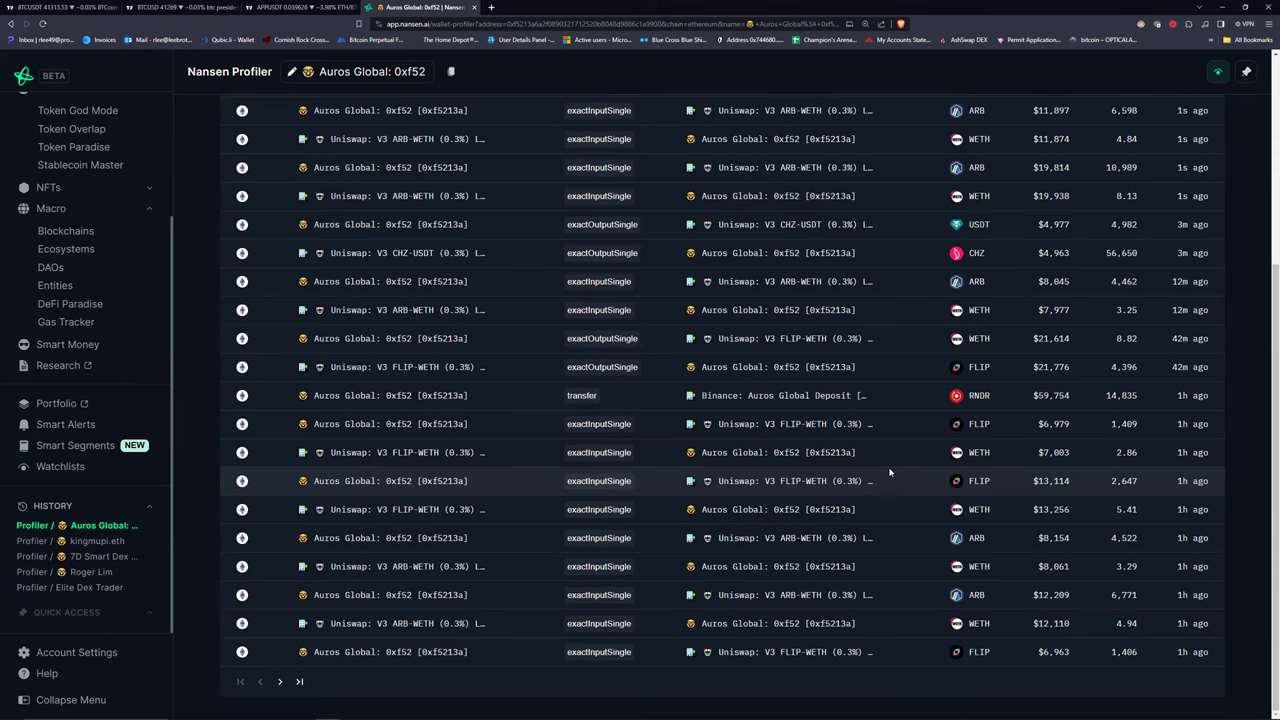
{"action": "scroll", "coordinate": [873, 418], "scroll_direction": "up", "scroll_amount": 3}
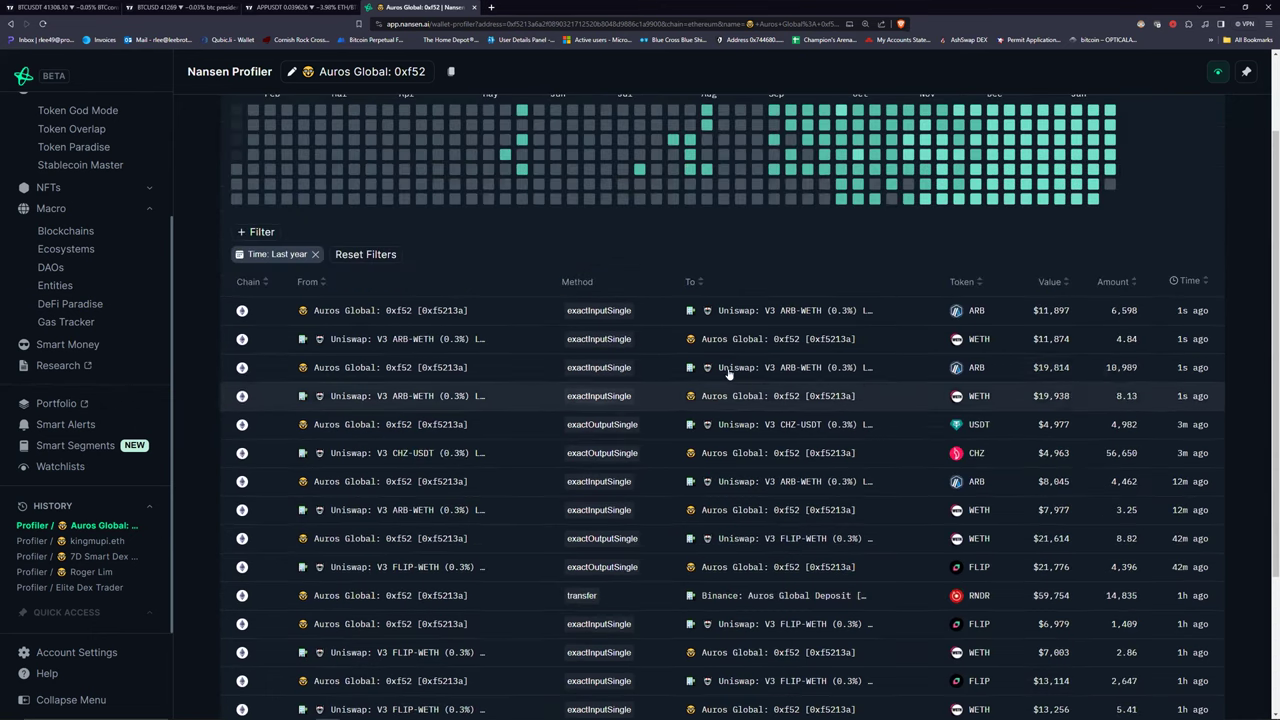
{"action": "scroll", "coordinate": [721, 322], "scroll_direction": "up", "scroll_amount": 2}
{"action": "left_click", "coordinate": [236, 116]}
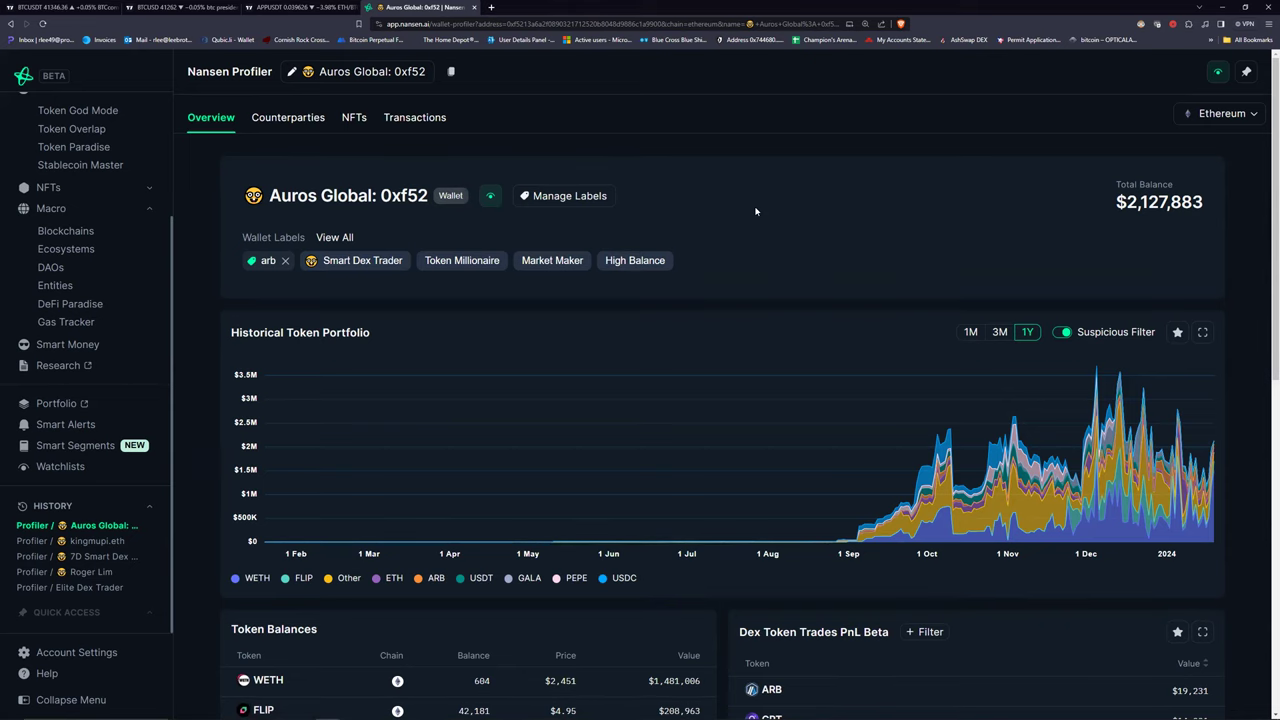
Return to the wallet watchlist's second page and open the first of the two High Balance MUBI wallets.
{"action": "left_click", "coordinate": [60, 466]}
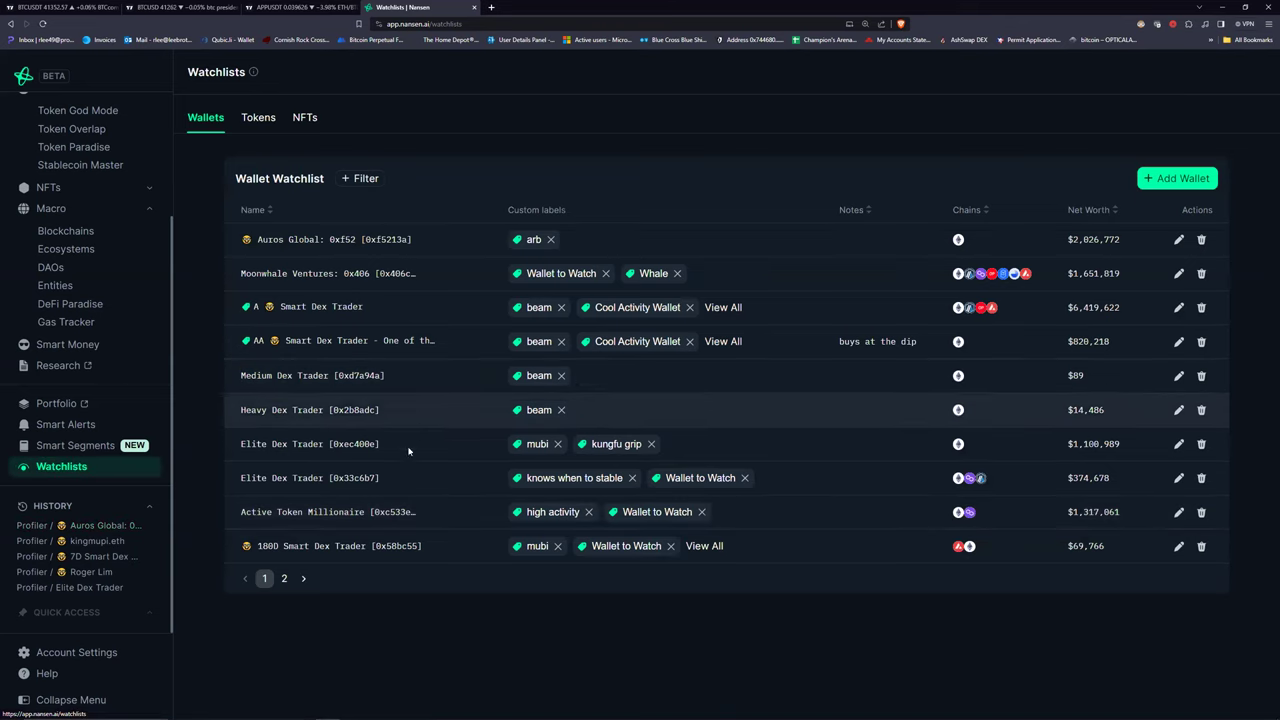
{"action": "left_click", "coordinate": [284, 578]}
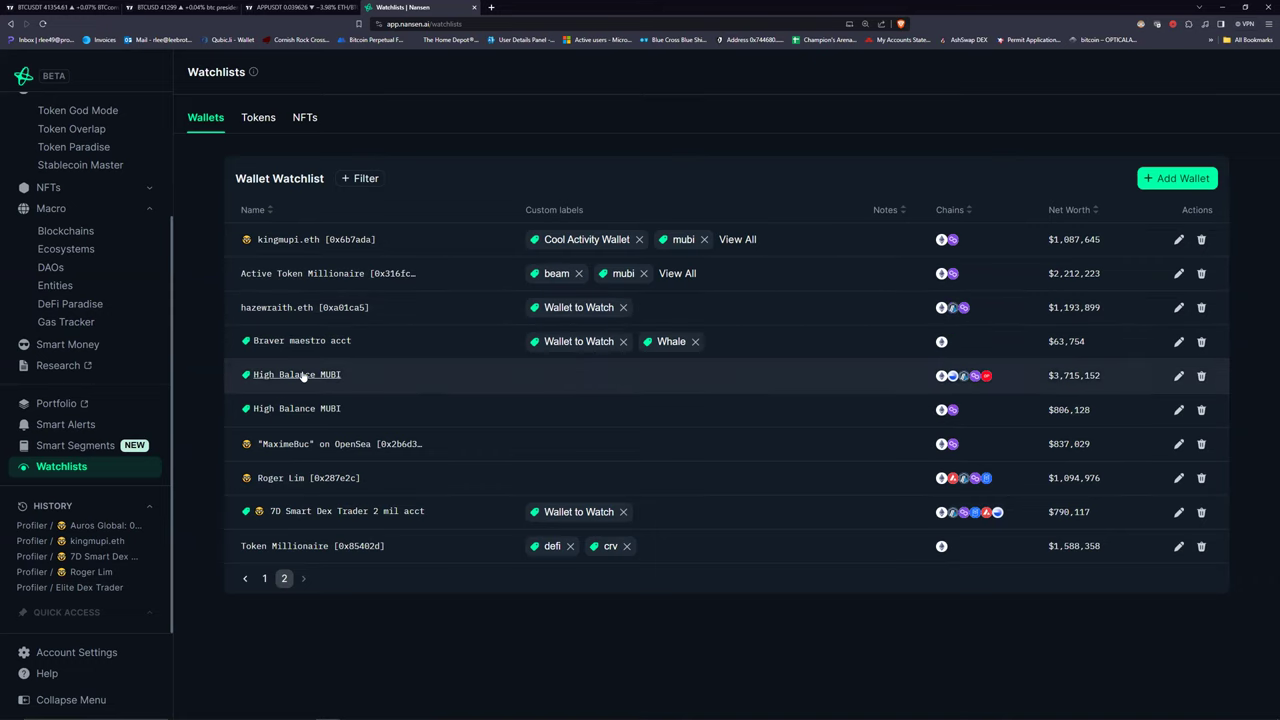
{"action": "mouse_move", "coordinate": [301, 374]}
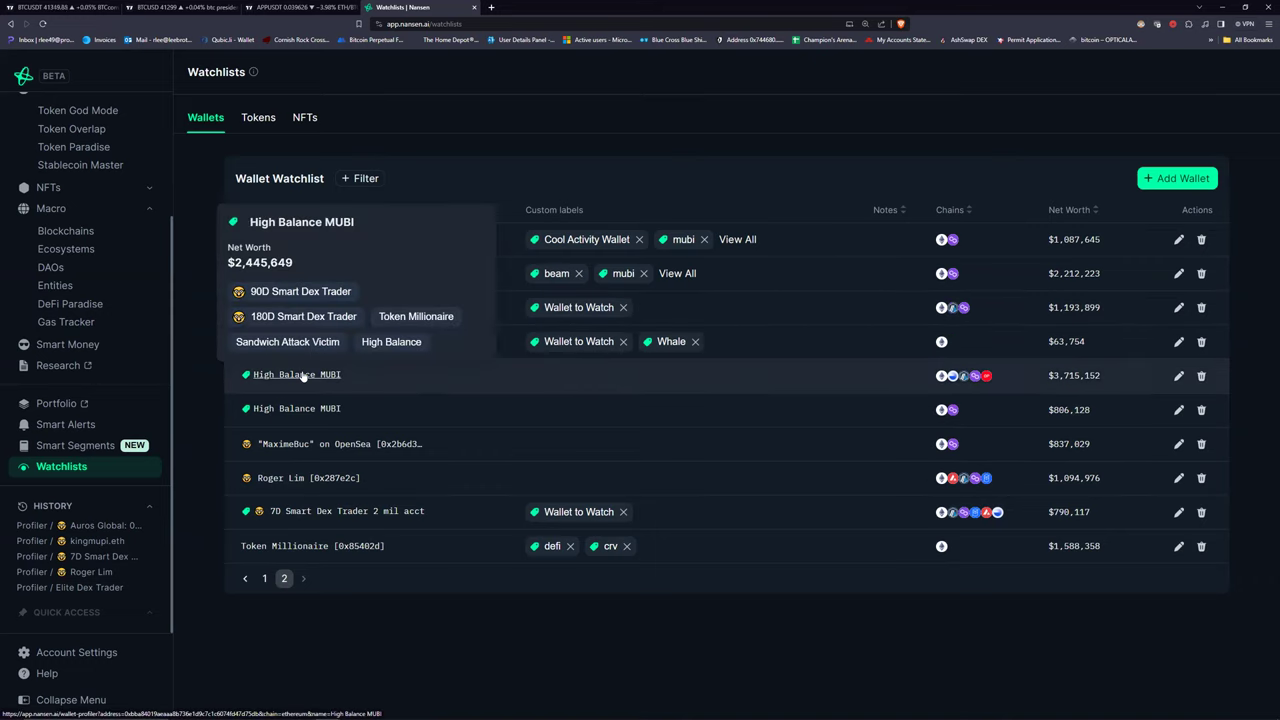
{"action": "mouse_move", "coordinate": [300, 417]}
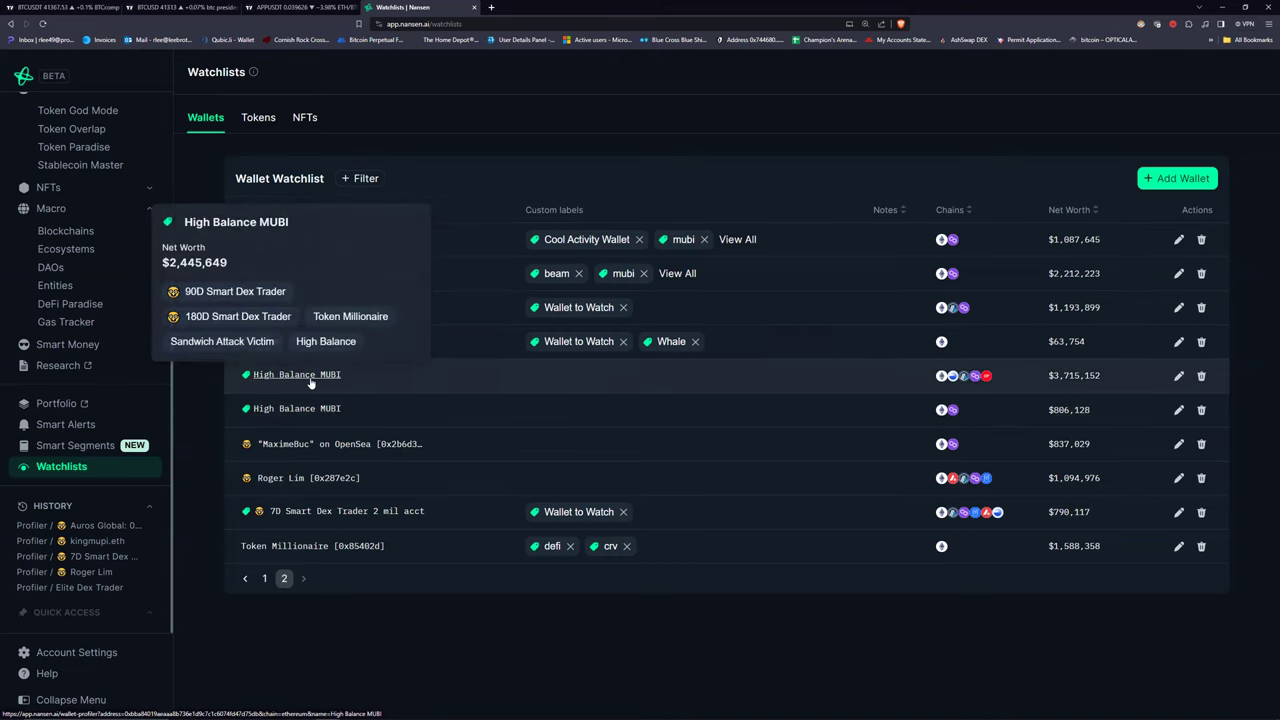
{"action": "left_click", "coordinate": [314, 375]}
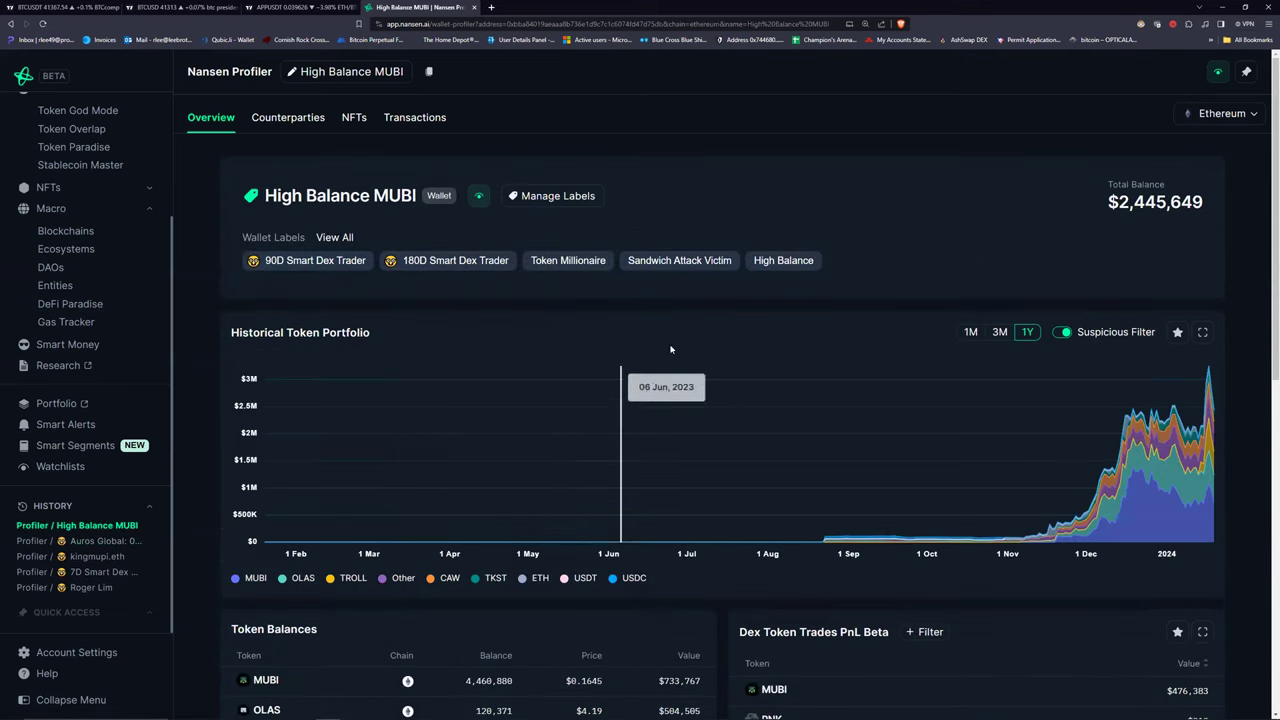
Review the High Balance MUBI wallet's portfolio history, token balances such as MUBI, OLAS and TROLL, and DEX trade profits.
{"action": "scroll", "coordinate": [640, 385], "scroll_direction": "down", "scroll_amount": 2}
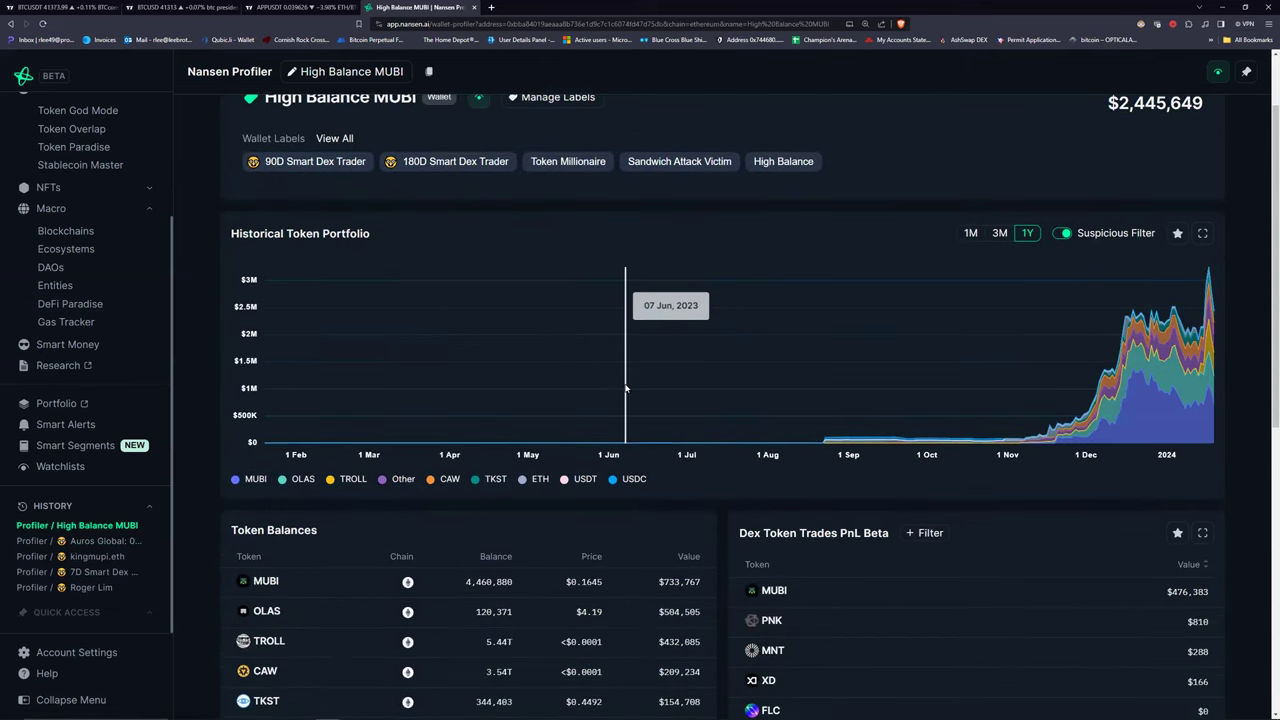
{"action": "scroll", "coordinate": [685, 300], "scroll_direction": "down", "scroll_amount": 1}
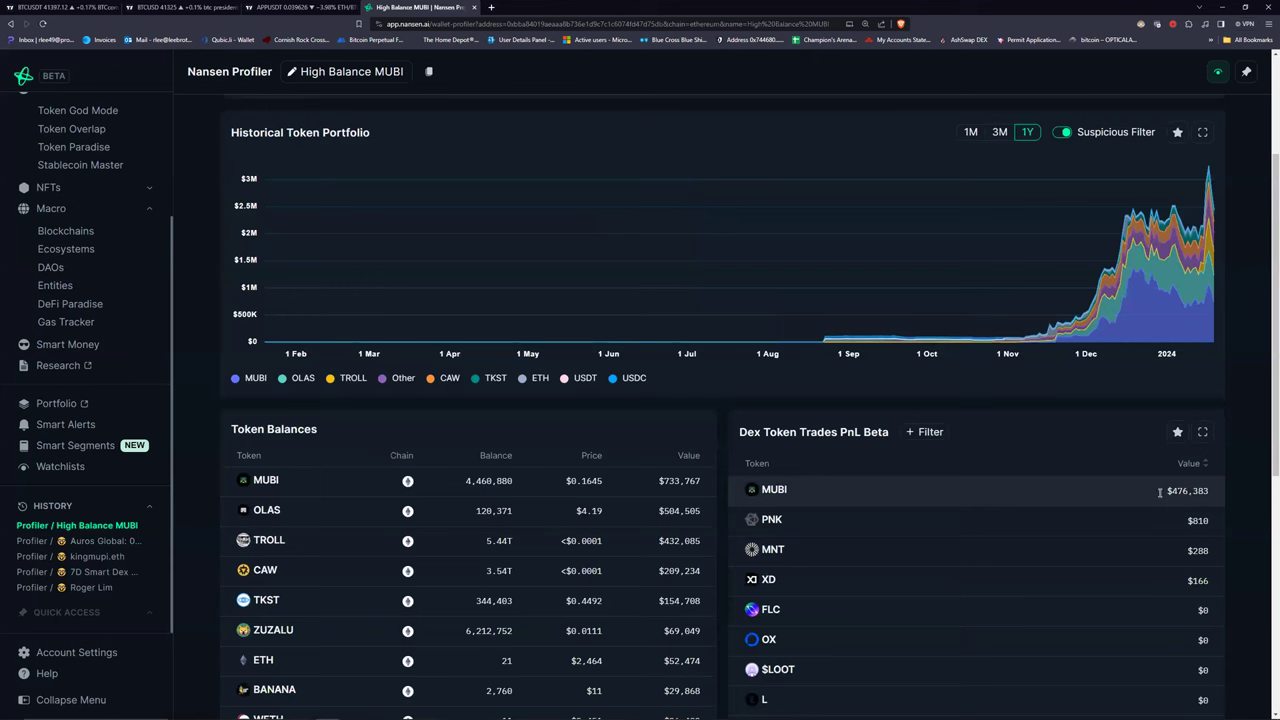
{"action": "scroll", "coordinate": [647, 472], "scroll_direction": "down", "scroll_amount": 2}
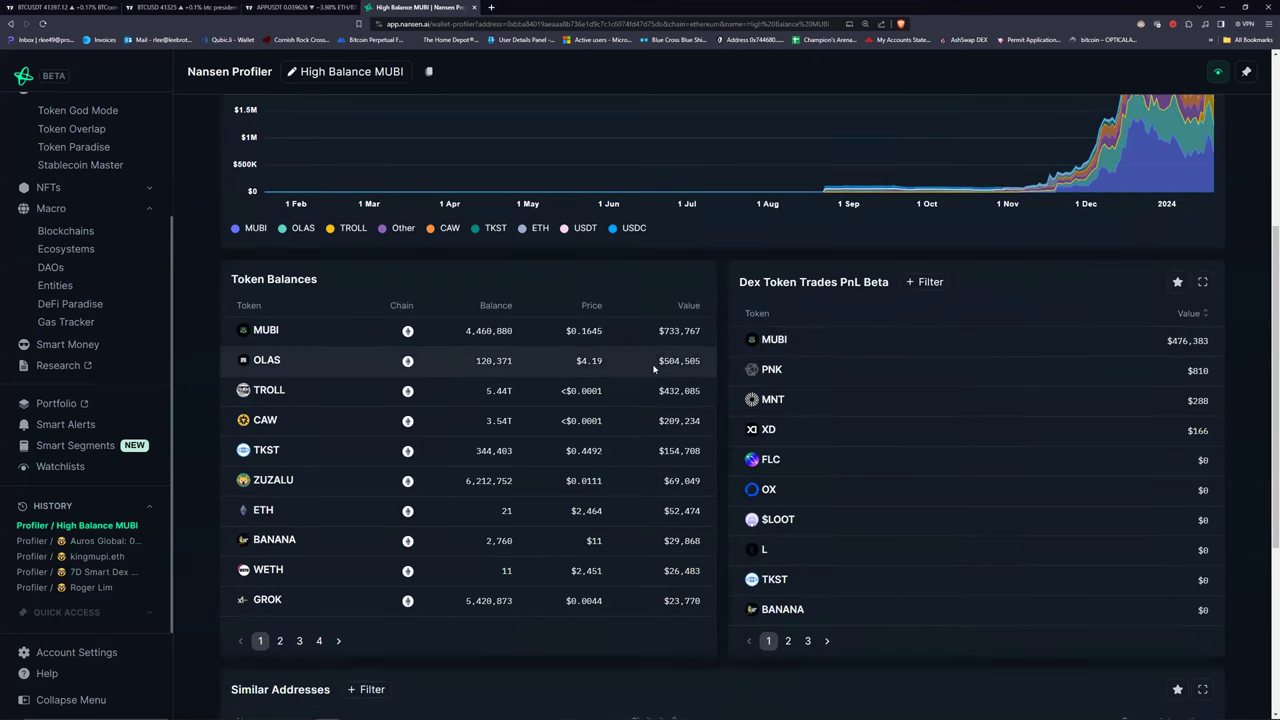
{"action": "mouse_move", "coordinate": [282, 397]}
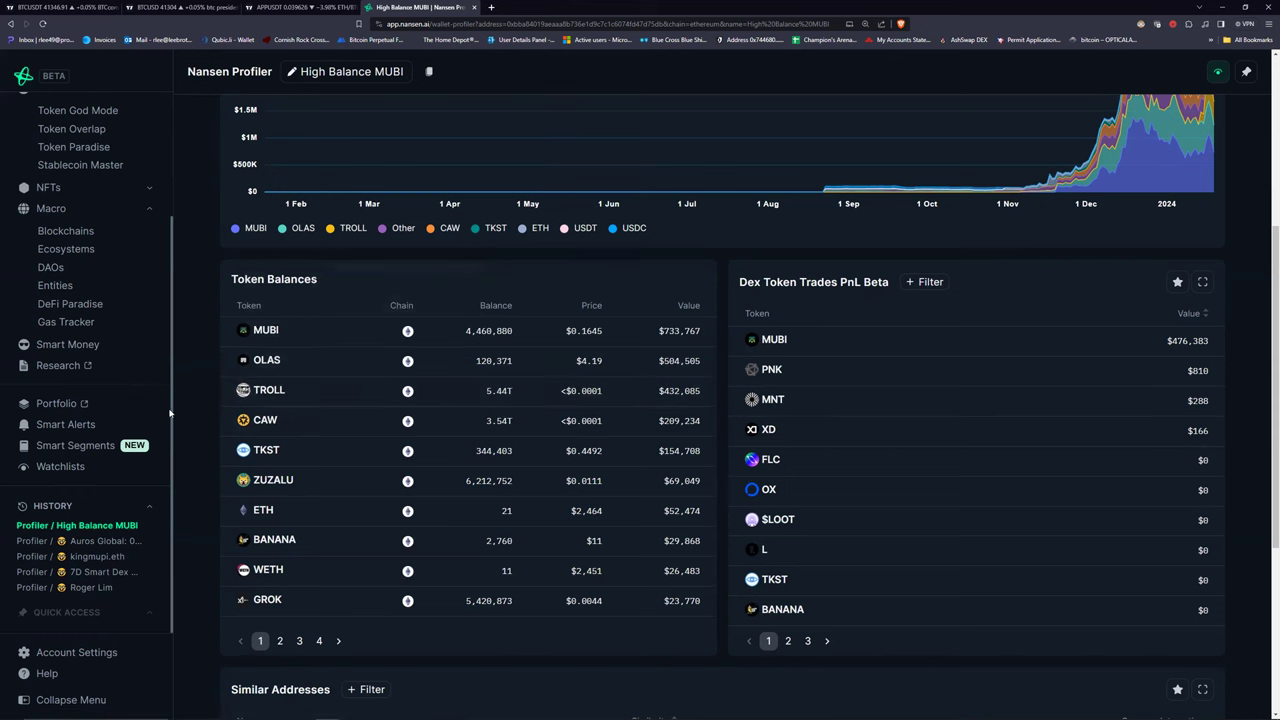
Leave the wallet profile and open My Dashboard from the Nansen home page.
{"action": "scroll", "coordinate": [115, 265], "scroll_direction": "up", "scroll_amount": 3}
{"action": "scroll", "coordinate": [115, 265], "scroll_direction": "up", "scroll_amount": 3}
{"action": "left_click", "coordinate": [50, 126]}
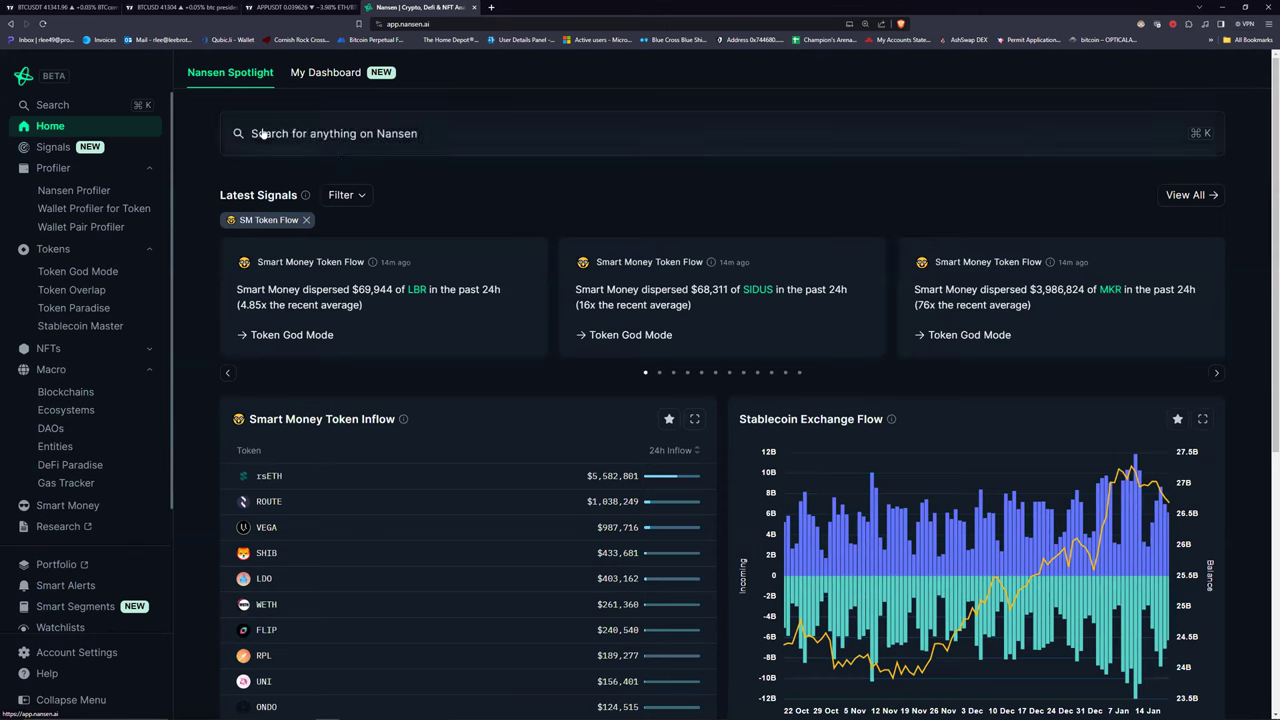
{"action": "left_click", "coordinate": [333, 74]}
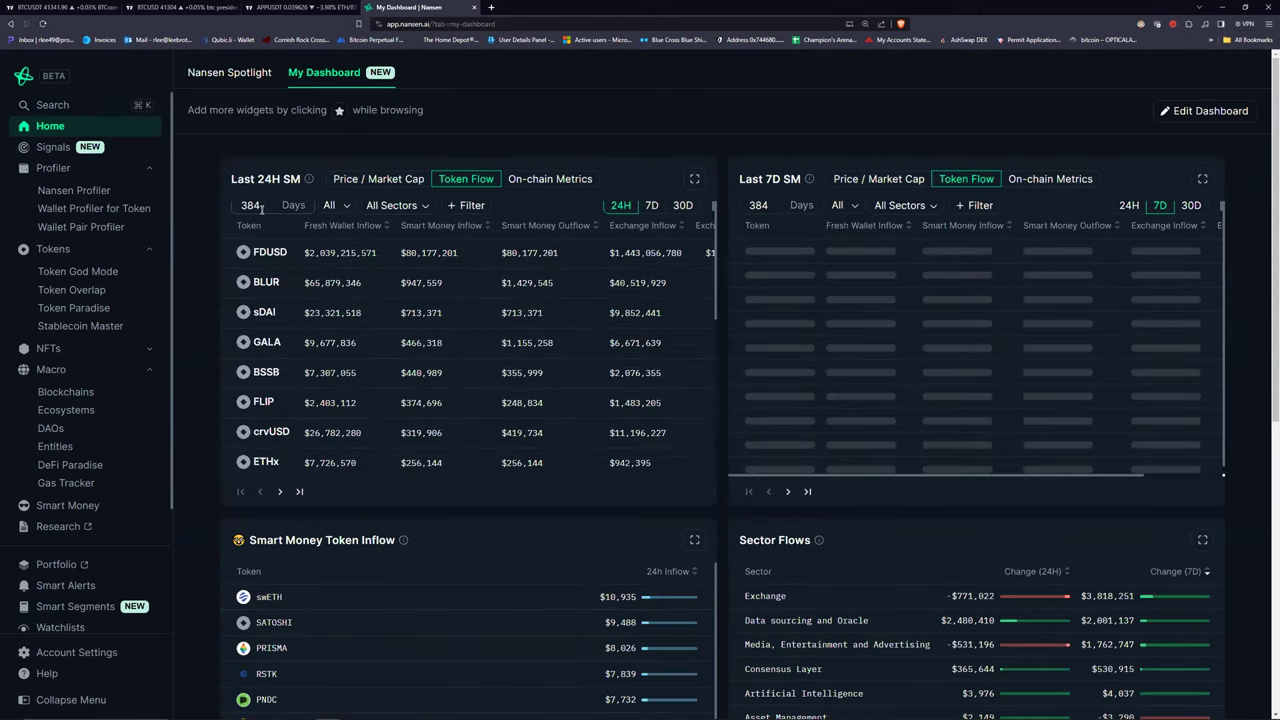
Set the day limit of the Last 24H SM token flow widget to 30 days.
{"action": "left_click", "coordinate": [340, 205]}
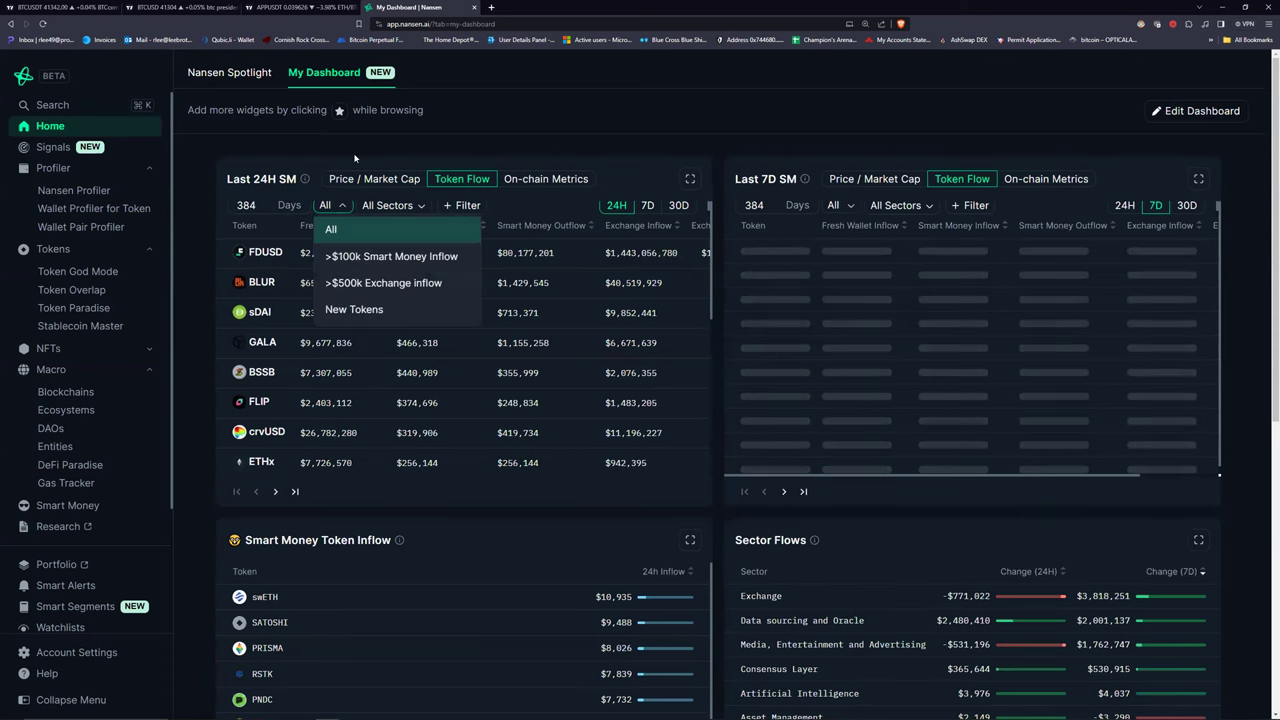
{"action": "left_click", "coordinate": [491, 143]}
{"action": "left_click_drag", "start_coordinate": [252, 206], "coordinate": [180, 209]}
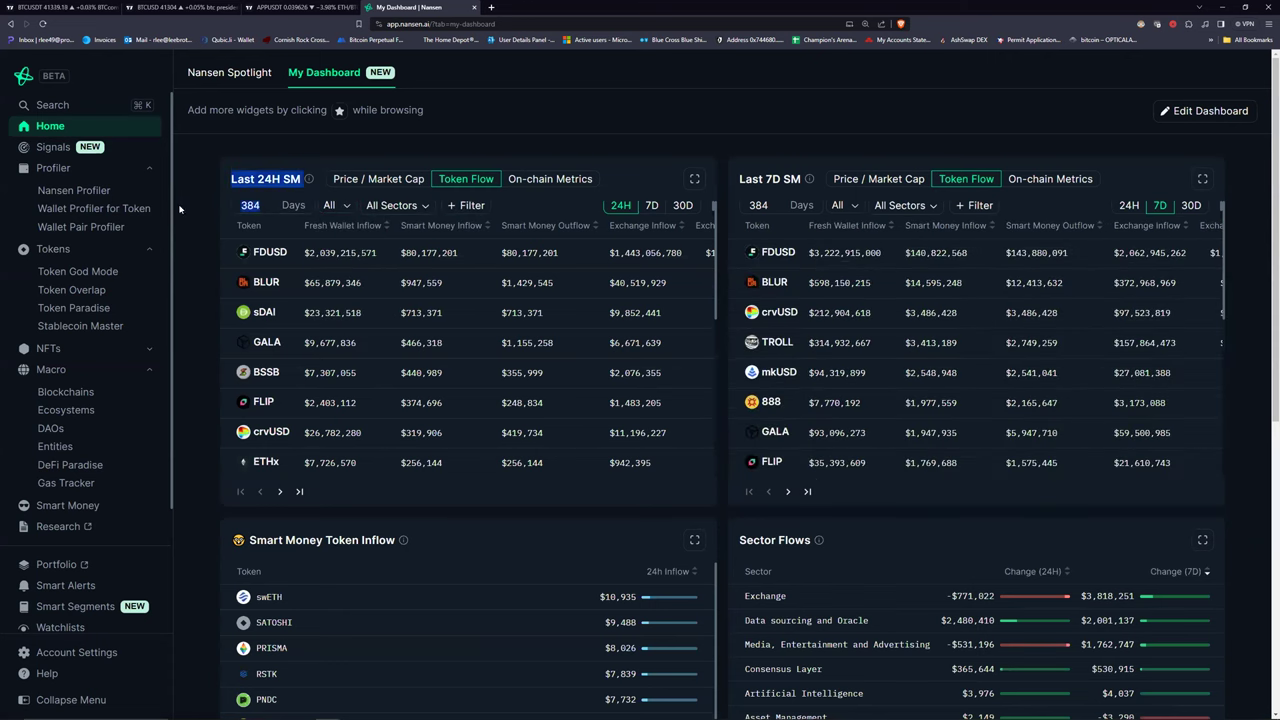
{"action": "left_click", "coordinate": [265, 208]}
{"action": "left_click_drag", "start_coordinate": [265, 208], "coordinate": [231, 211]}
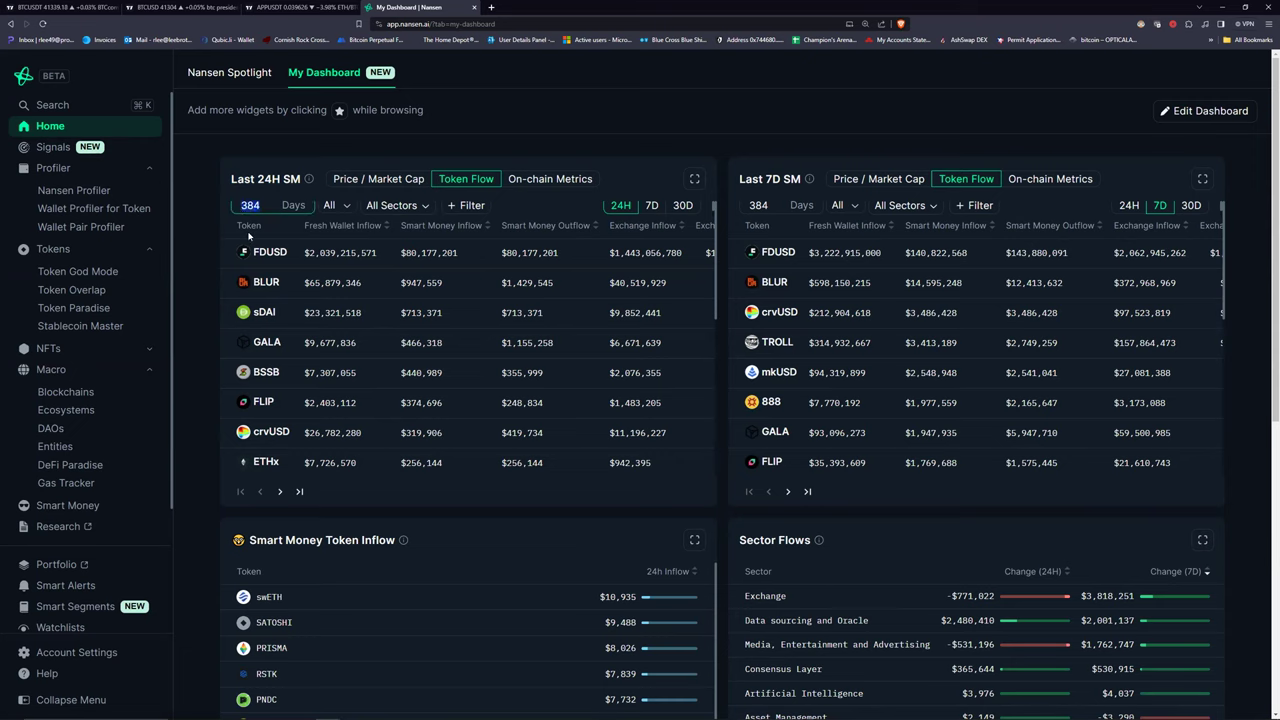
{"action": "type", "text": "30"}
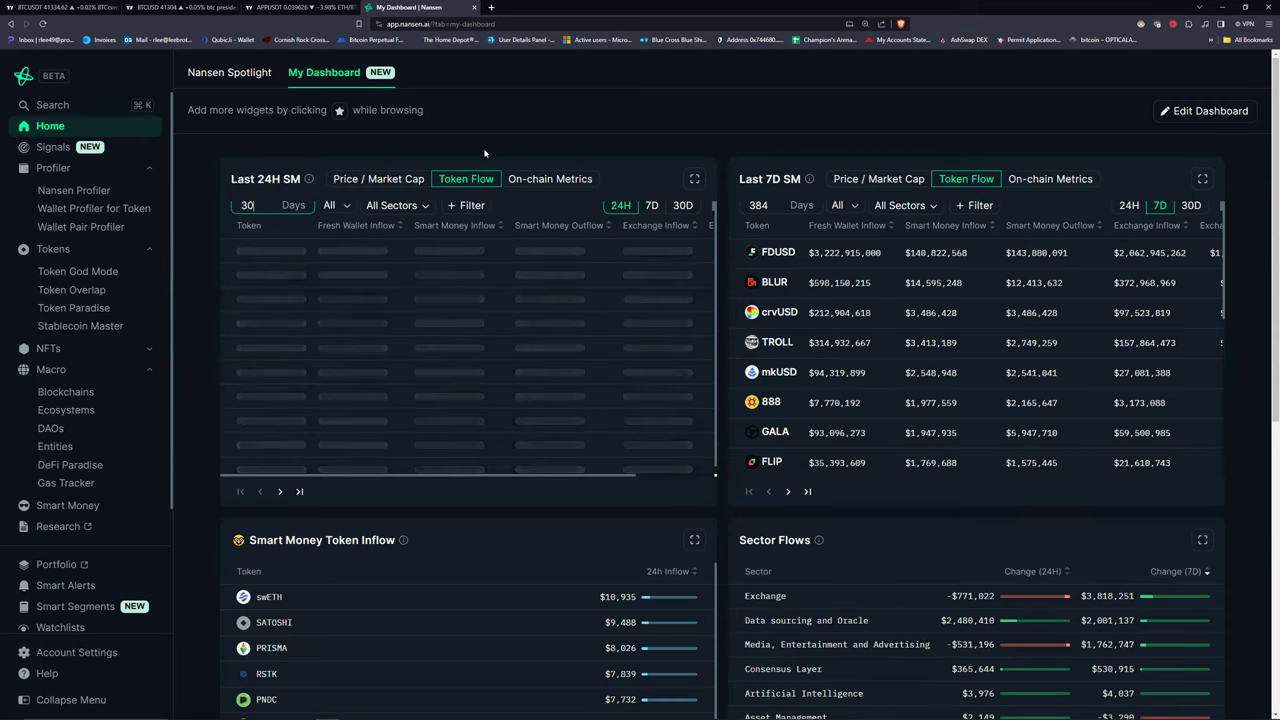
Filter the Last 24H SM token flow widget to New Tokens, keeping all sectors.
{"action": "left_click", "coordinate": [404, 210]}
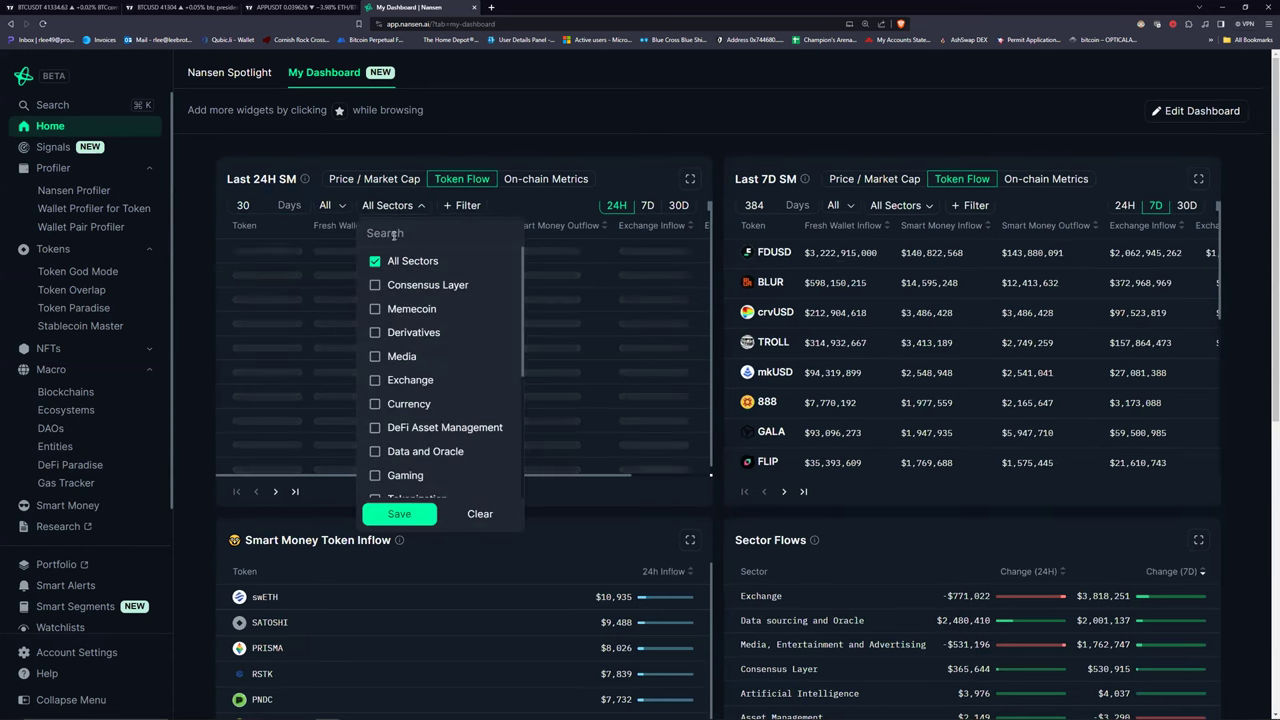
{"action": "left_click", "coordinate": [328, 208]}
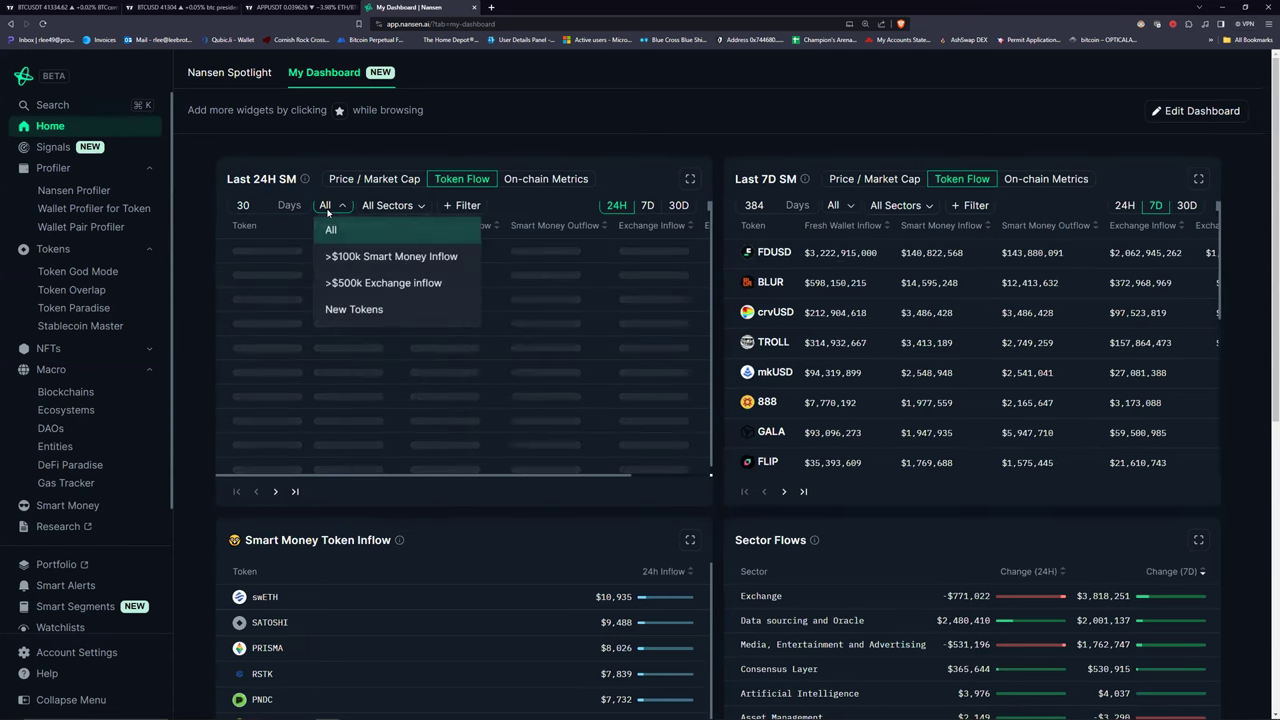
{"action": "left_click", "coordinate": [355, 309]}
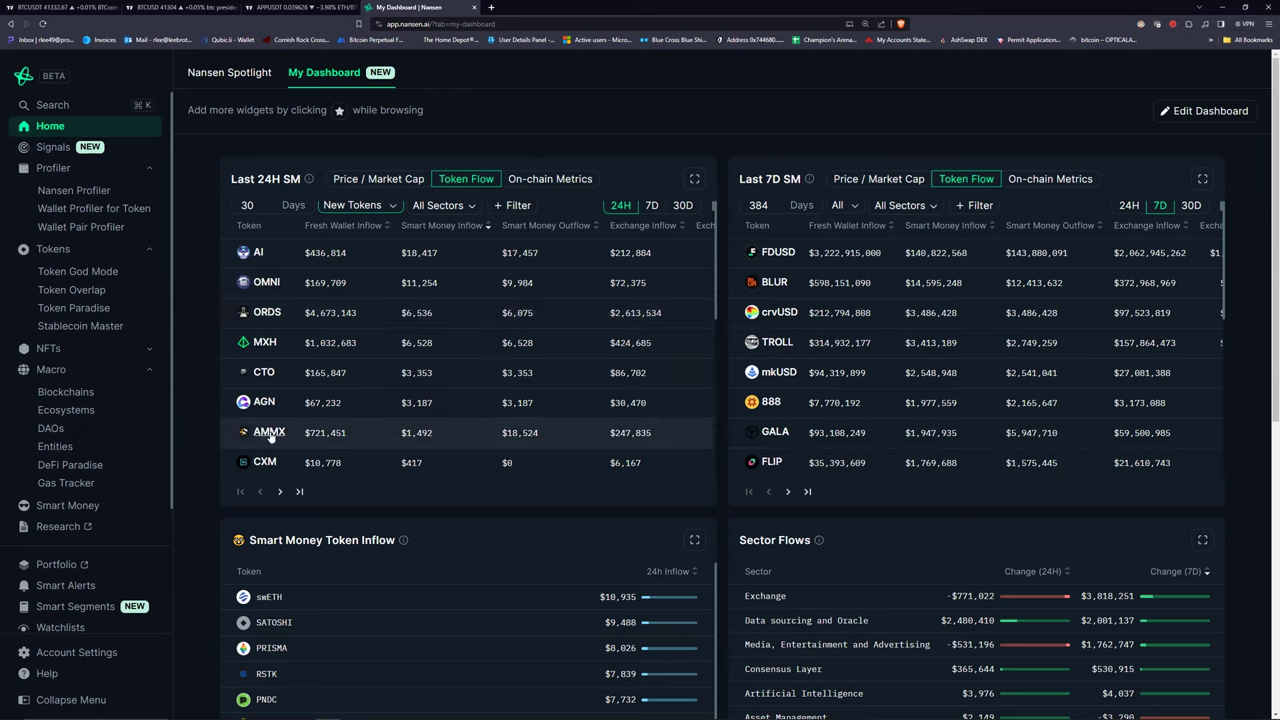
Look through the filtered new tokens in Last 24H SM and preview the price cards of OMNI and AI.
{"action": "mouse_move", "coordinate": [270, 436]}
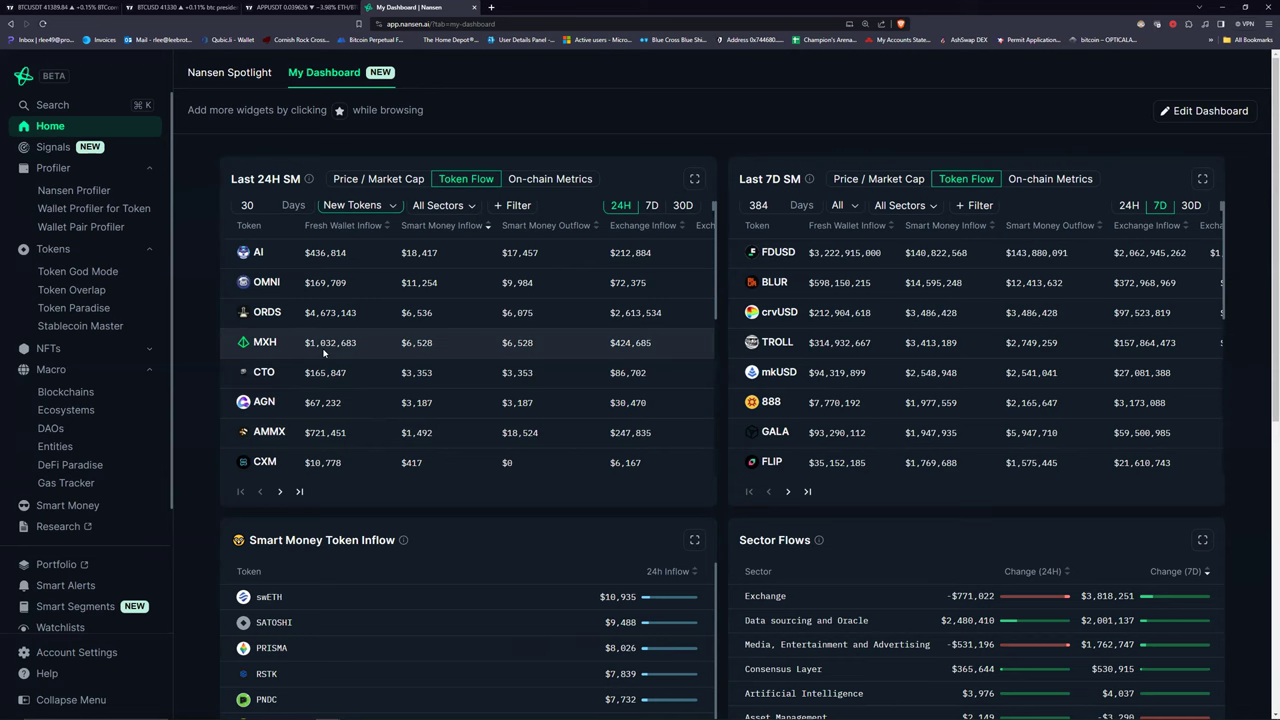
{"action": "scroll", "coordinate": [323, 352], "scroll_direction": "down", "scroll_amount": 4}
{"action": "scroll", "coordinate": [308, 388], "scroll_direction": "down", "scroll_amount": 4}
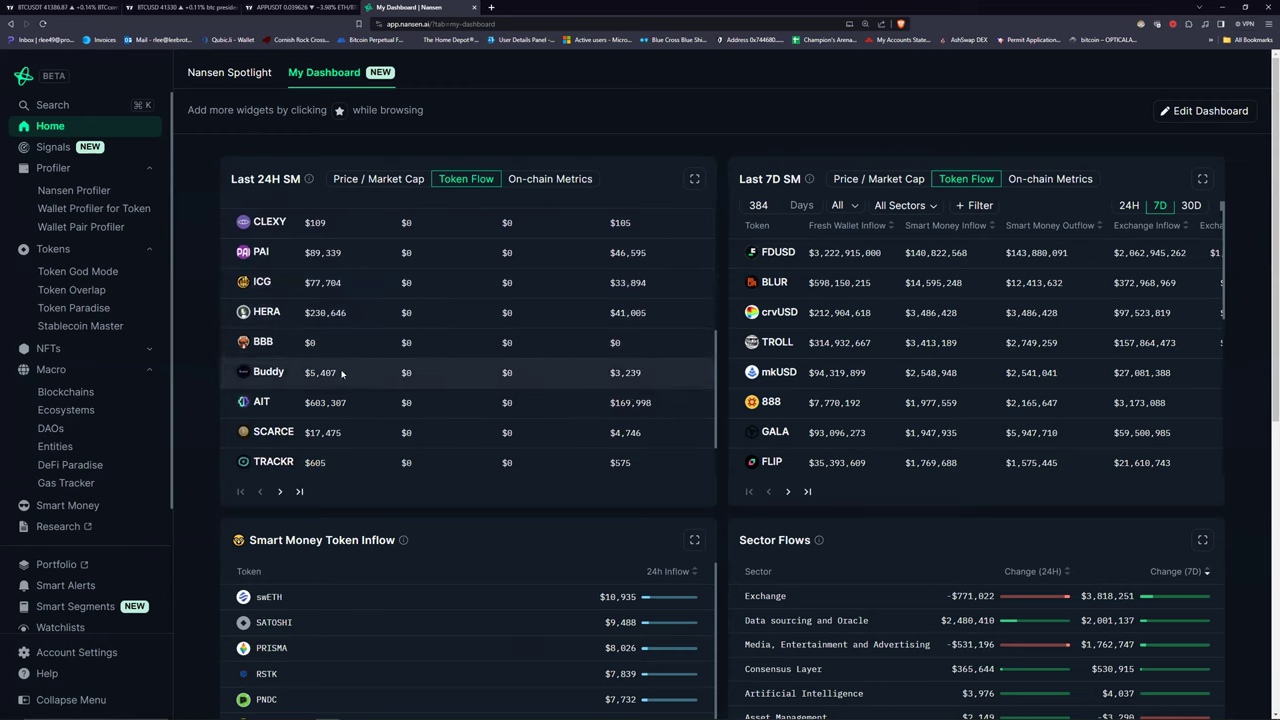
{"action": "scroll", "coordinate": [417, 330], "scroll_direction": "up", "scroll_amount": 8}
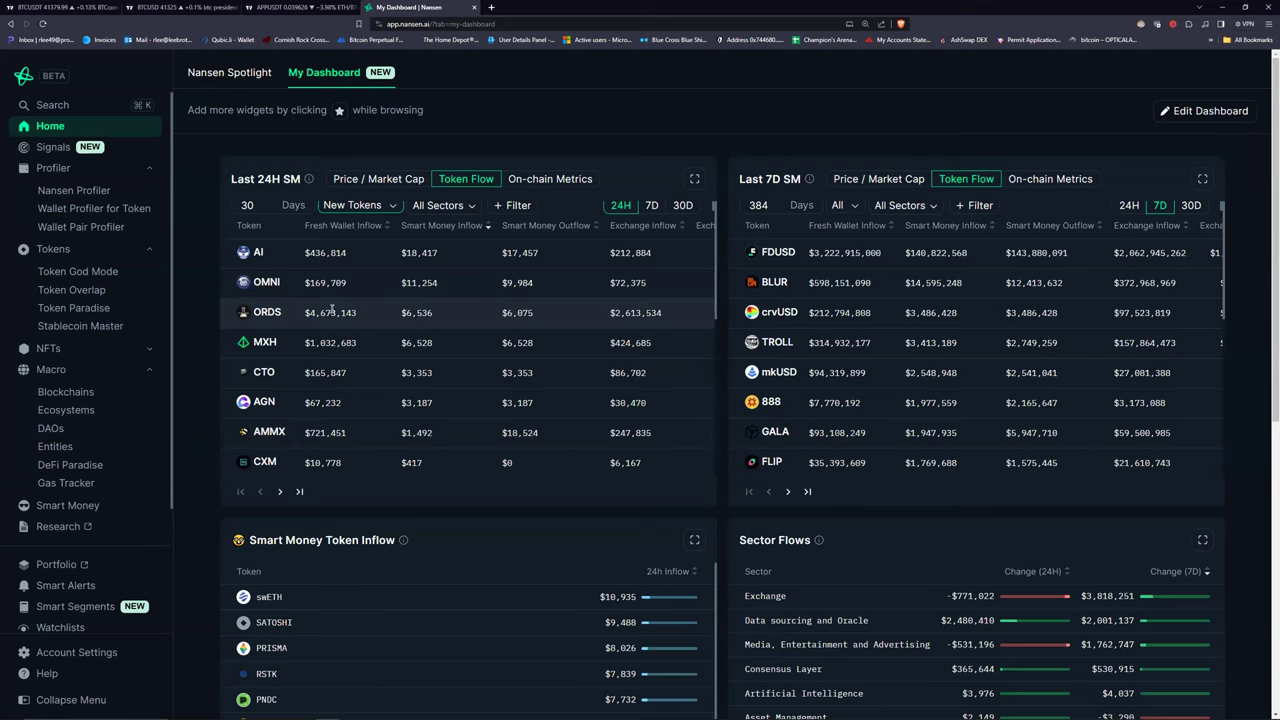
{"action": "mouse_move", "coordinate": [276, 288]}
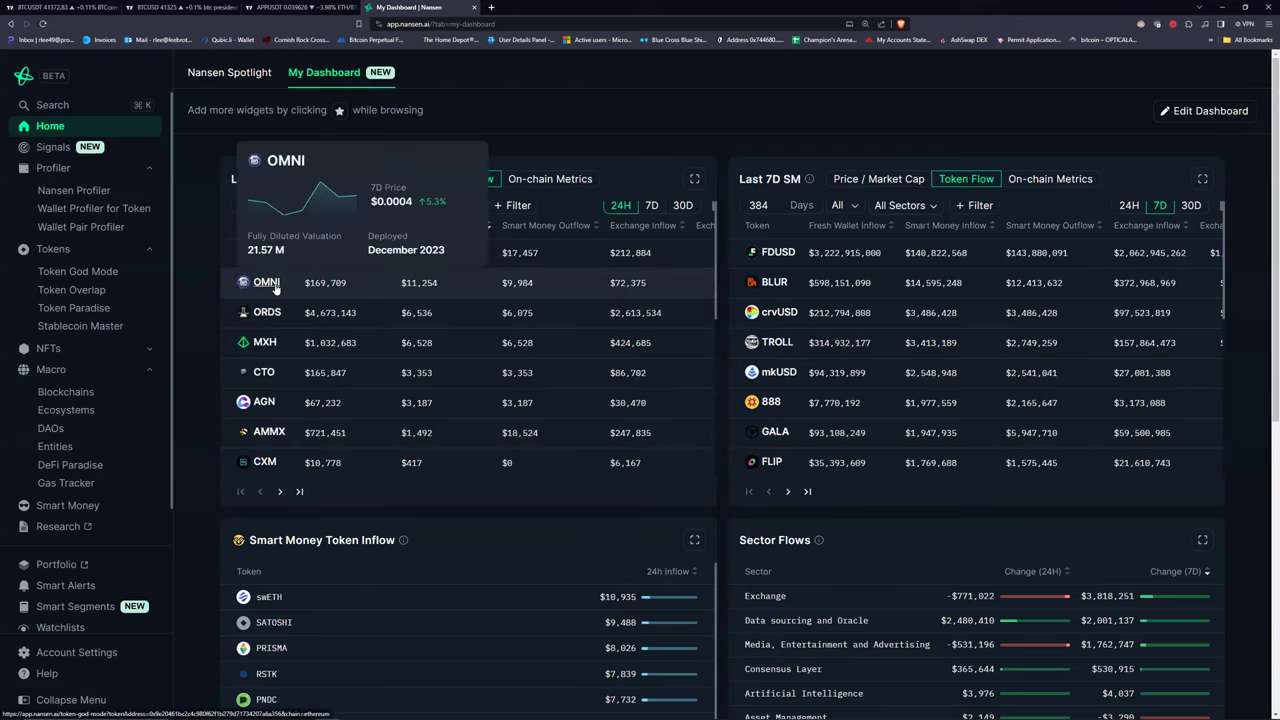
{"action": "mouse_move", "coordinate": [251, 260]}
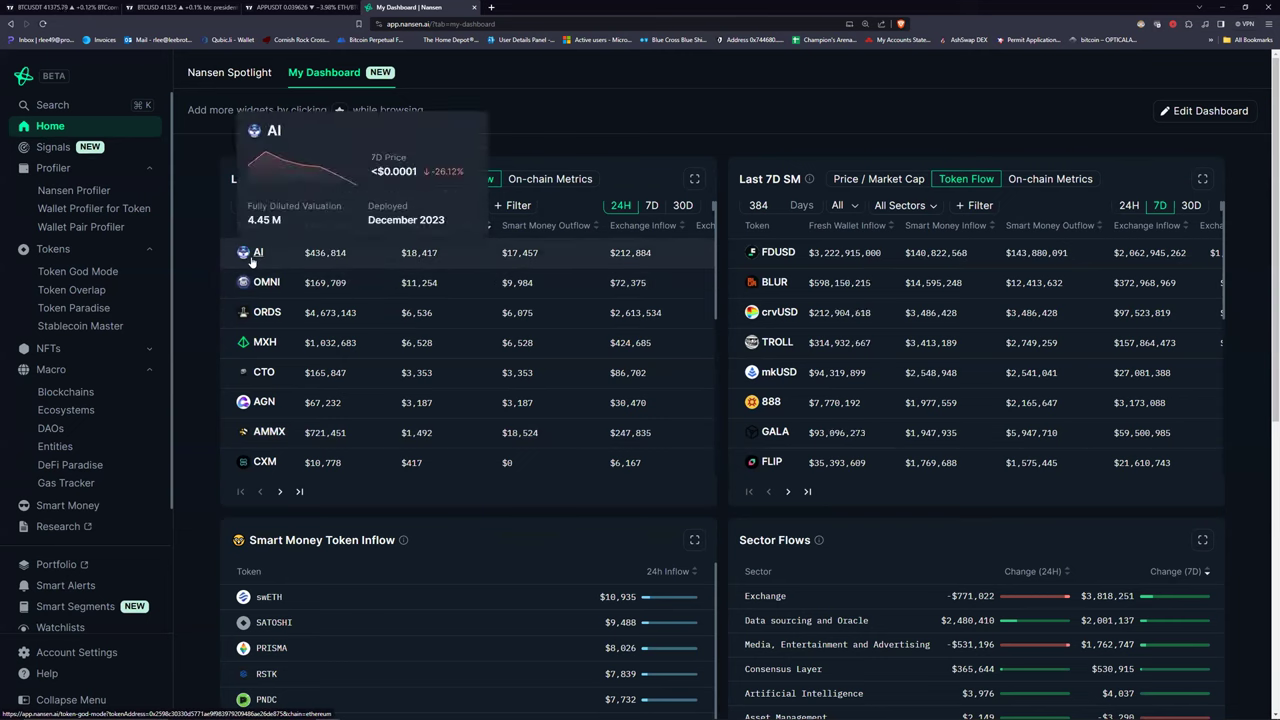
Compare fresh wallet and smart money inflows across the Last 24H SM new tokens, from AI down to DUEL.
{"action": "scroll", "coordinate": [326, 344], "scroll_direction": "down", "scroll_amount": 2}
{"action": "scroll", "coordinate": [319, 348], "scroll_direction": "down", "scroll_amount": 2}
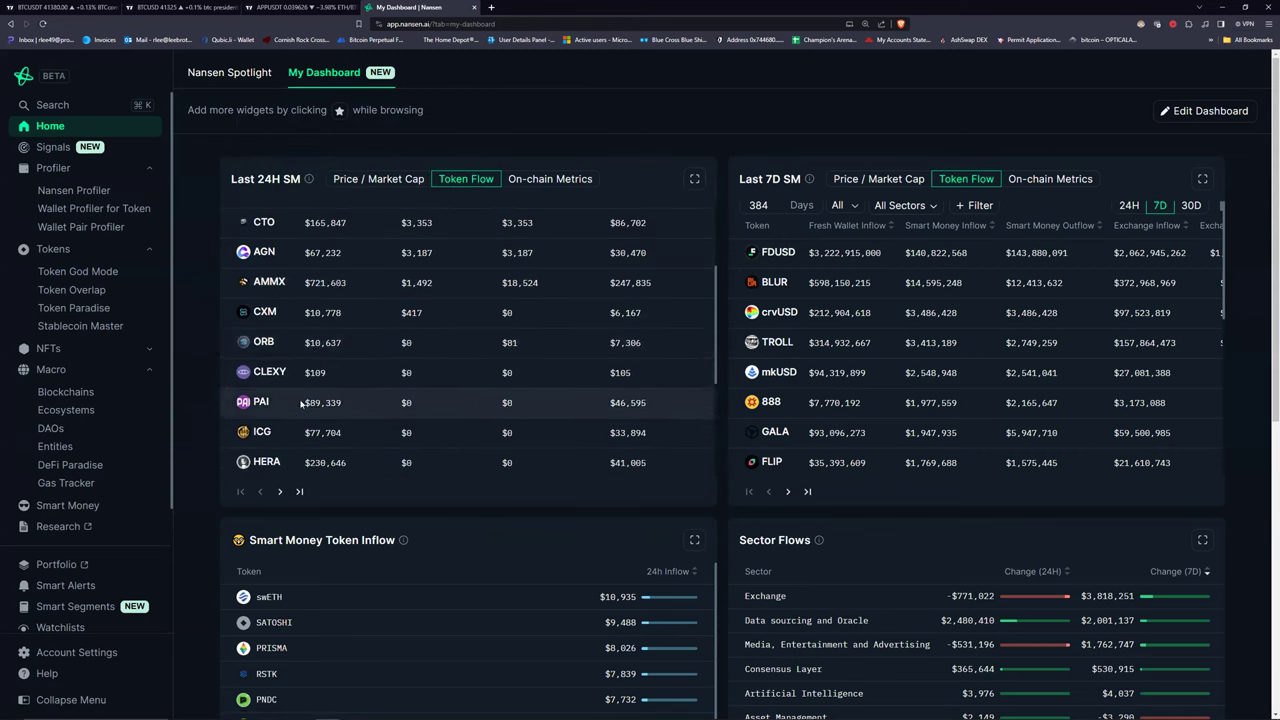
{"action": "scroll", "coordinate": [410, 390], "scroll_direction": "down", "scroll_amount": 2}
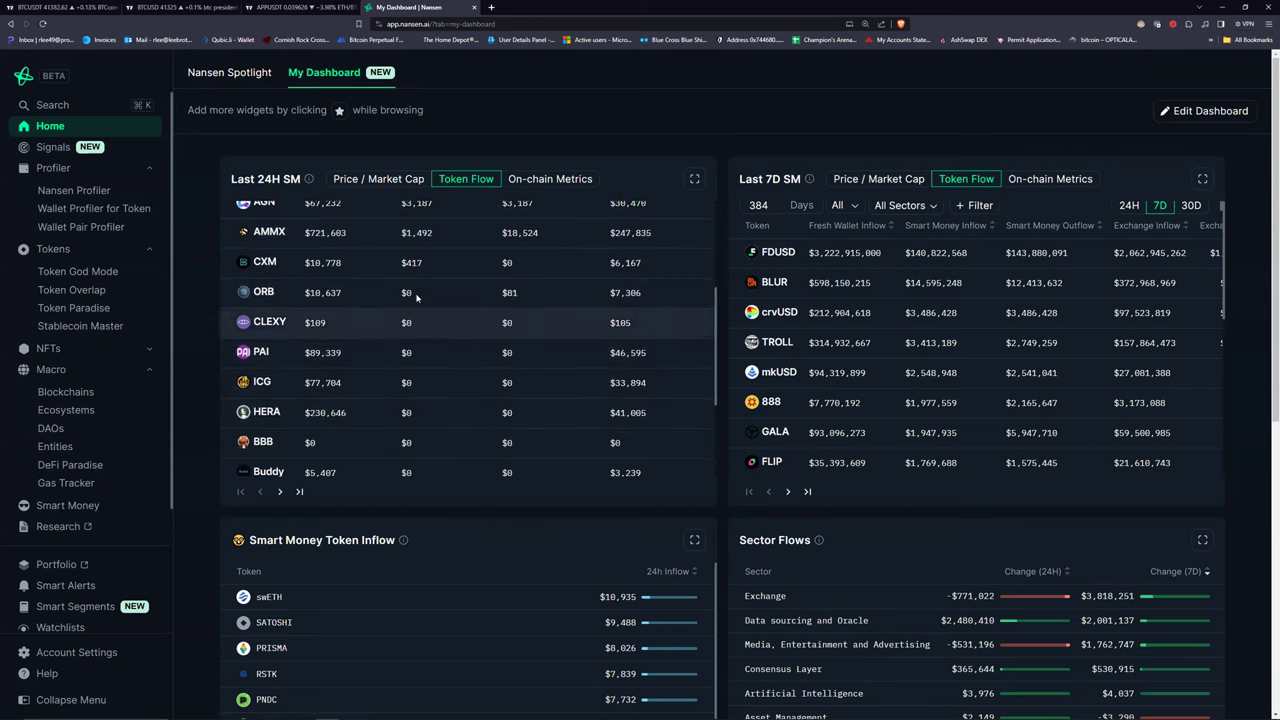
{"action": "scroll", "coordinate": [590, 367], "scroll_direction": "up", "scroll_amount": 6}
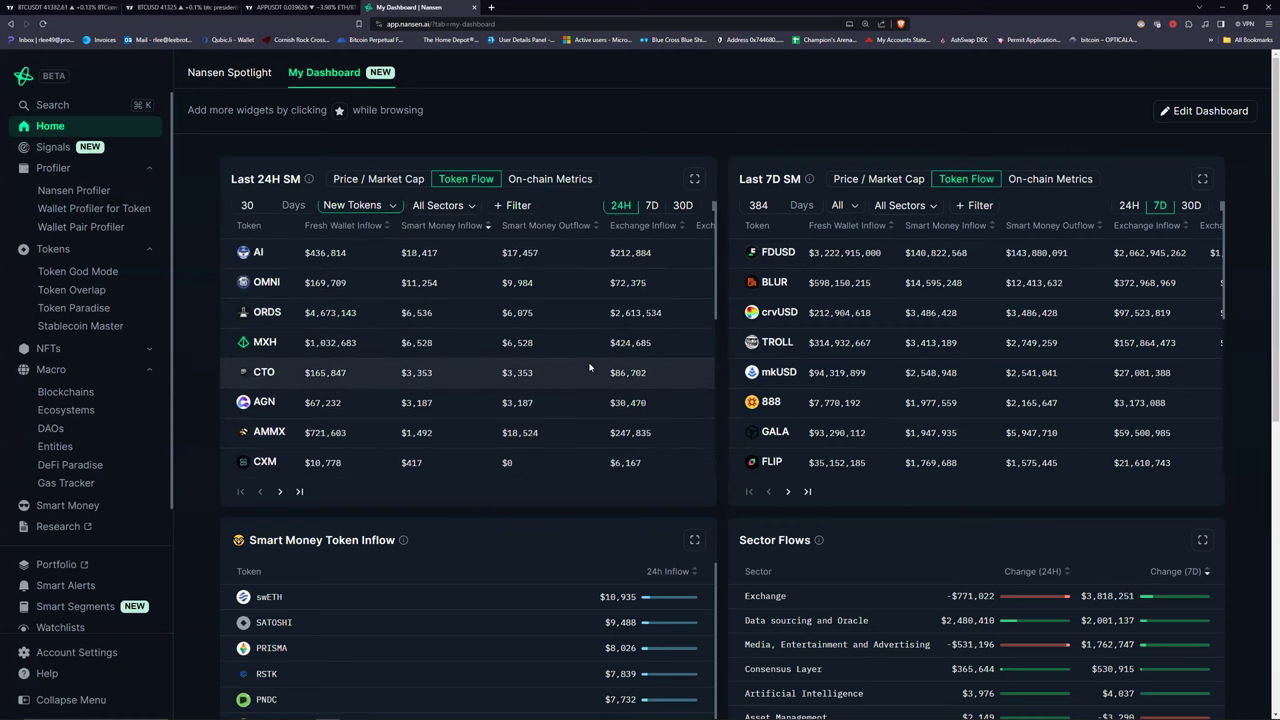
{"action": "scroll", "coordinate": [590, 367], "scroll_direction": "down", "scroll_amount": 7}
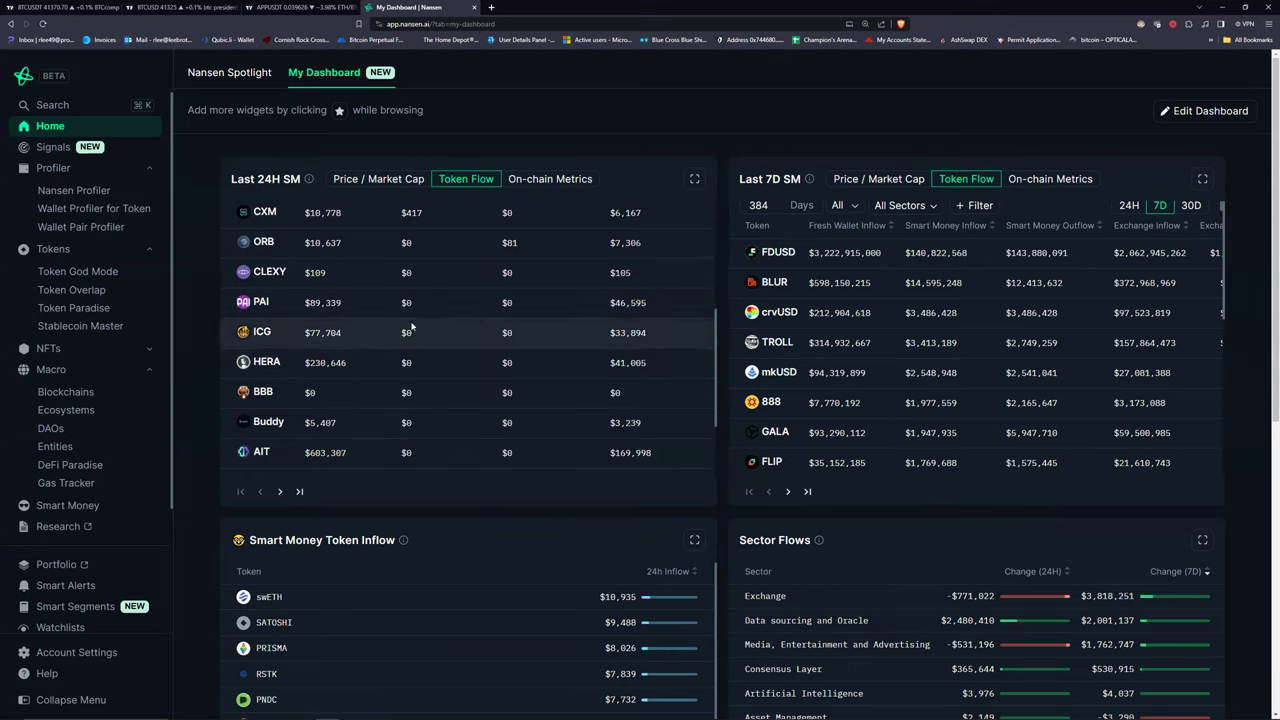
{"action": "scroll", "coordinate": [290, 346], "scroll_direction": "down", "scroll_amount": 3}
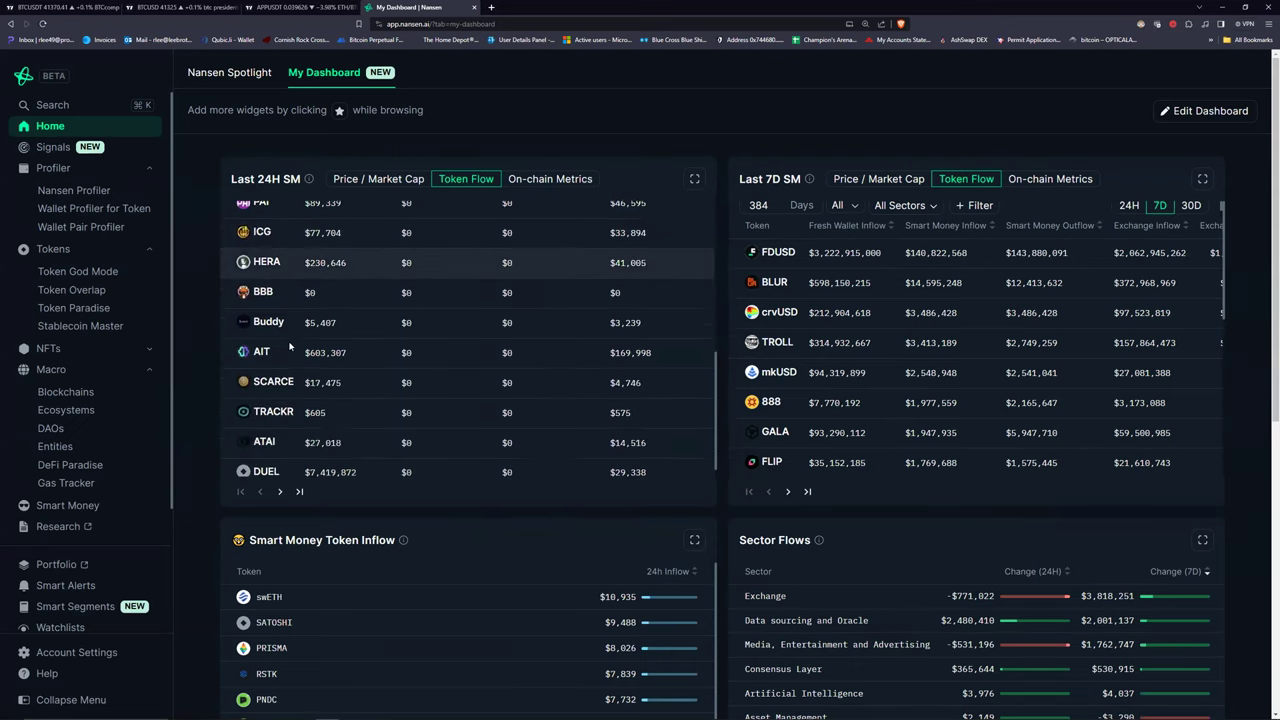
{"action": "scroll", "coordinate": [292, 349], "scroll_direction": "down", "scroll_amount": 1}
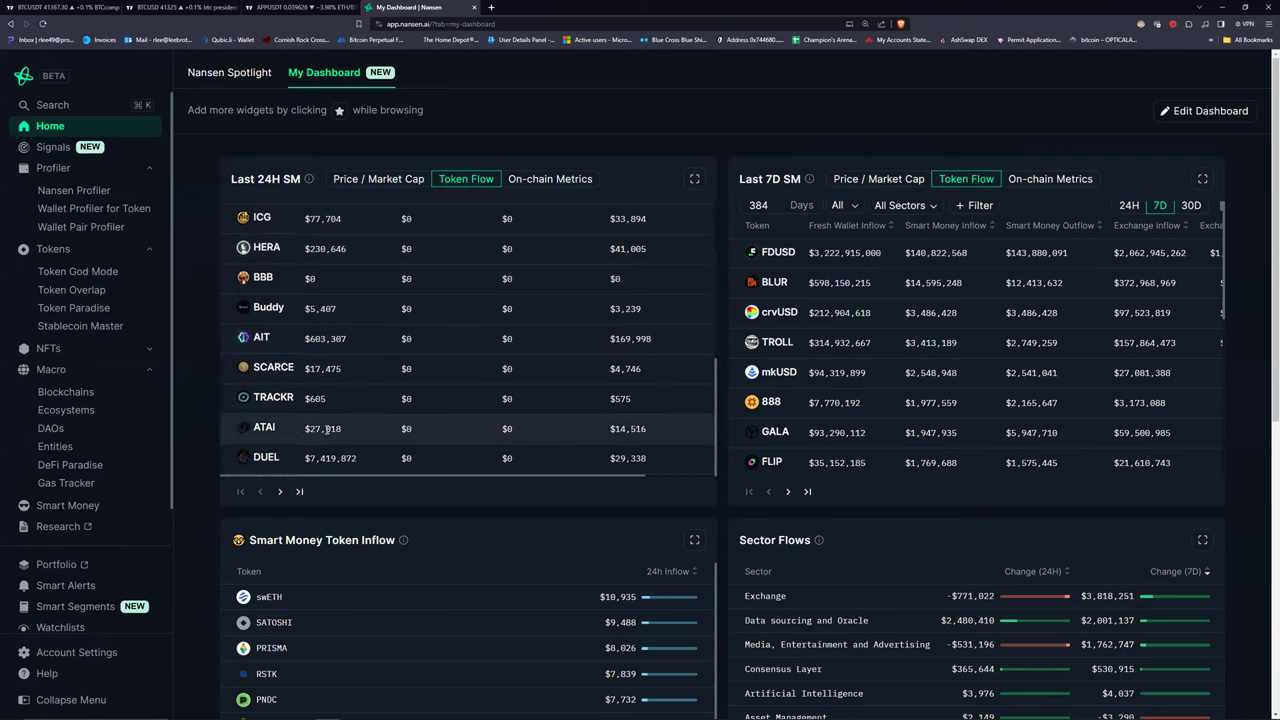
{"action": "mouse_move", "coordinate": [262, 460]}
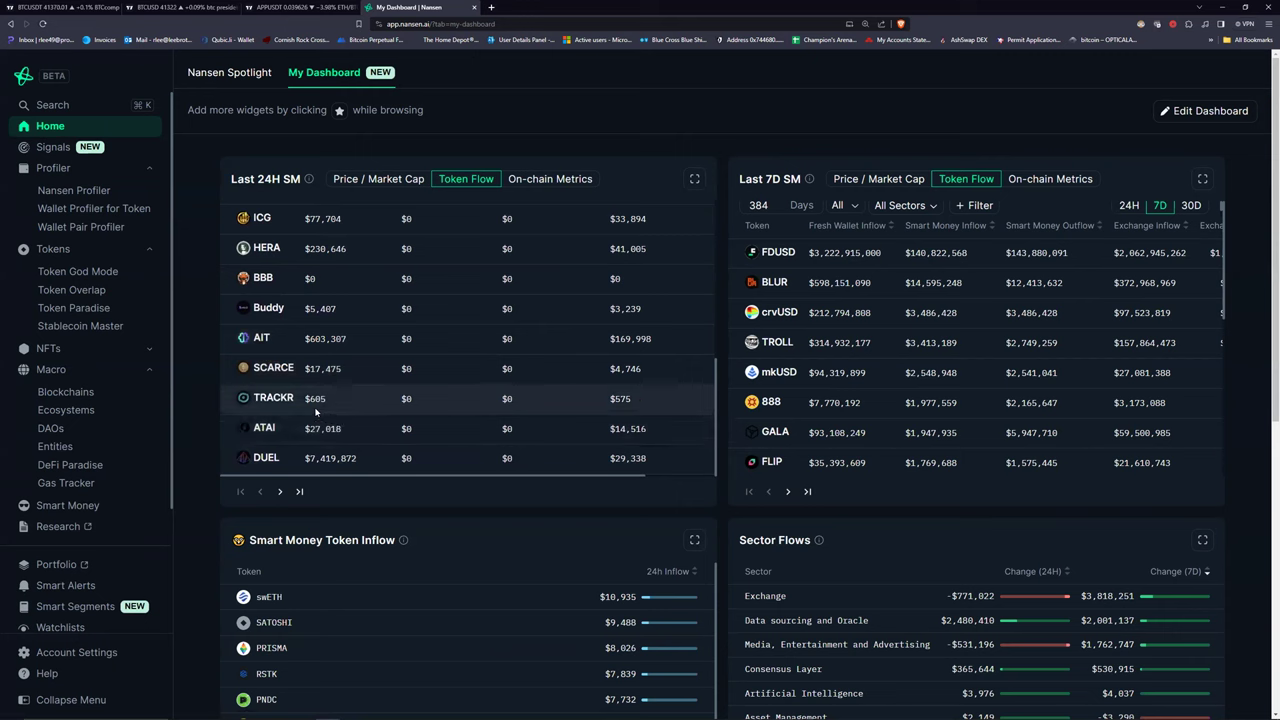
{"action": "scroll", "coordinate": [300, 412], "scroll_direction": "up", "scroll_amount": 3}
{"action": "scroll", "coordinate": [301, 410], "scroll_direction": "up", "scroll_amount": 5}
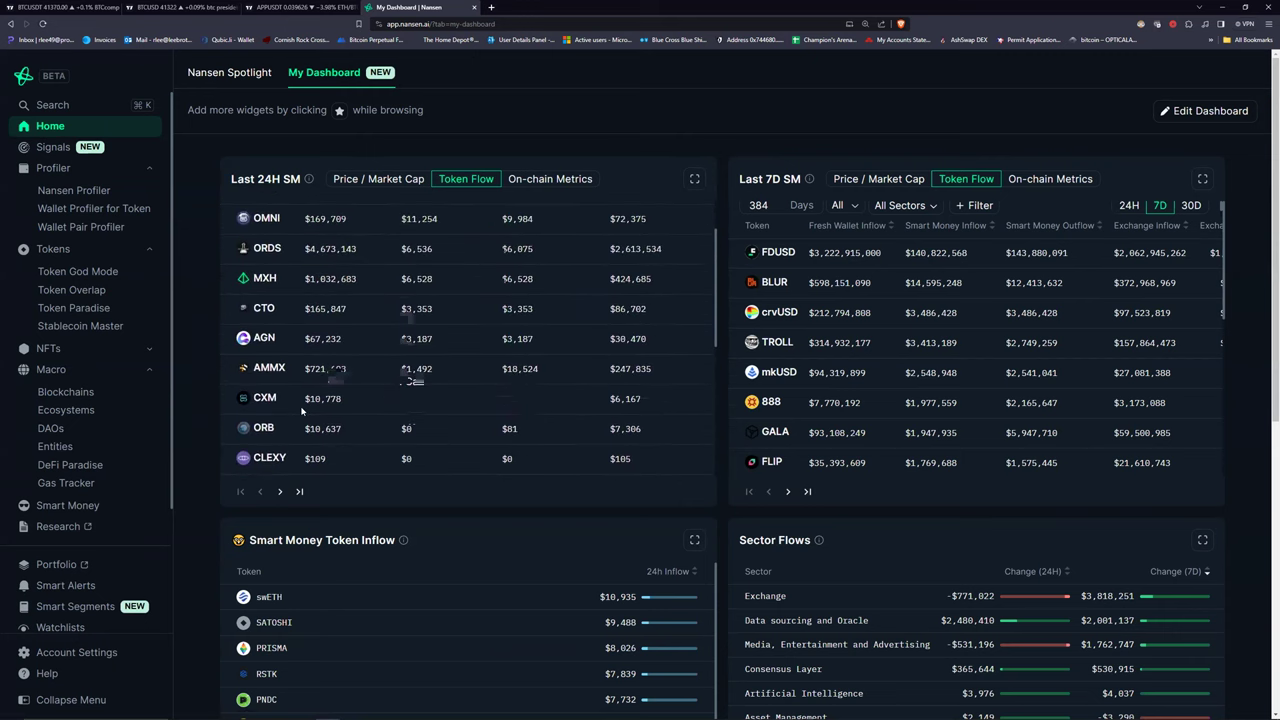
{"action": "mouse_move", "coordinate": [271, 425]}
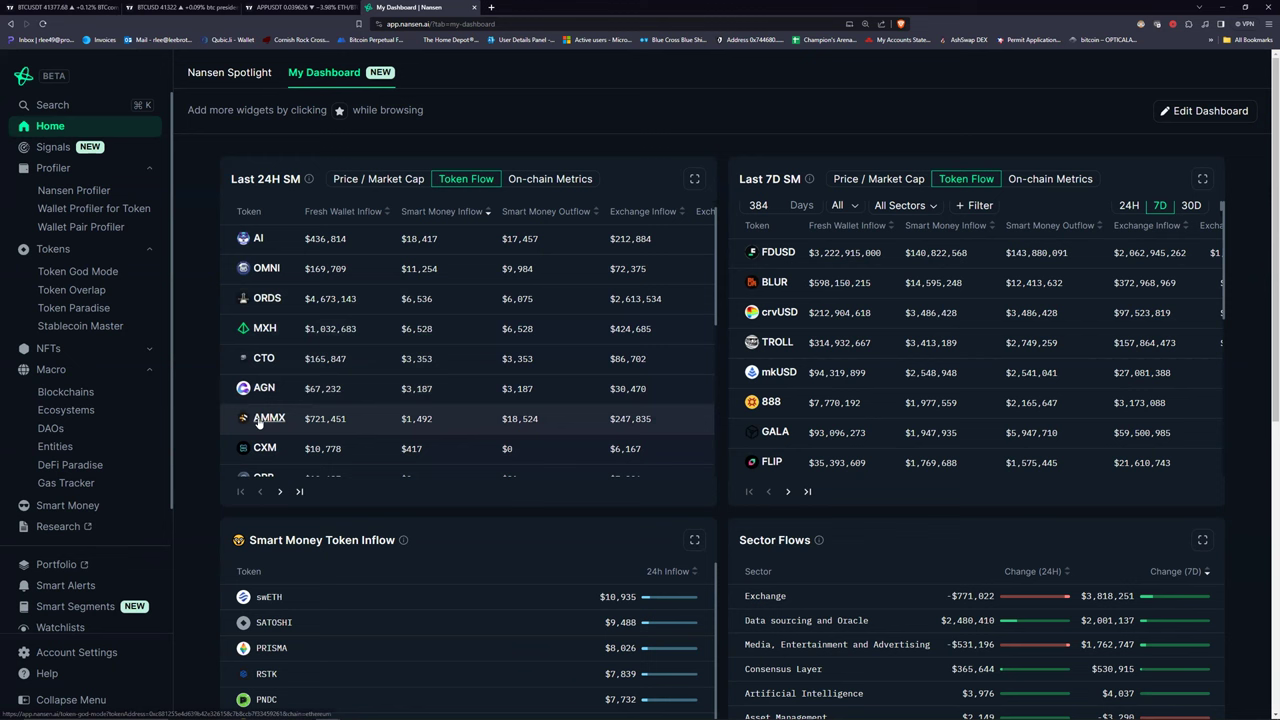
Switch to TradingView and chart the AMMX / Wrapped Ether pair on Uniswap v3 Ethereum in USD at the 4-hour interval.
{"action": "left_click", "coordinate": [262, 10]}
{"action": "left_click", "coordinate": [88, 62]}
{"action": "type", "text": "AMMX"}
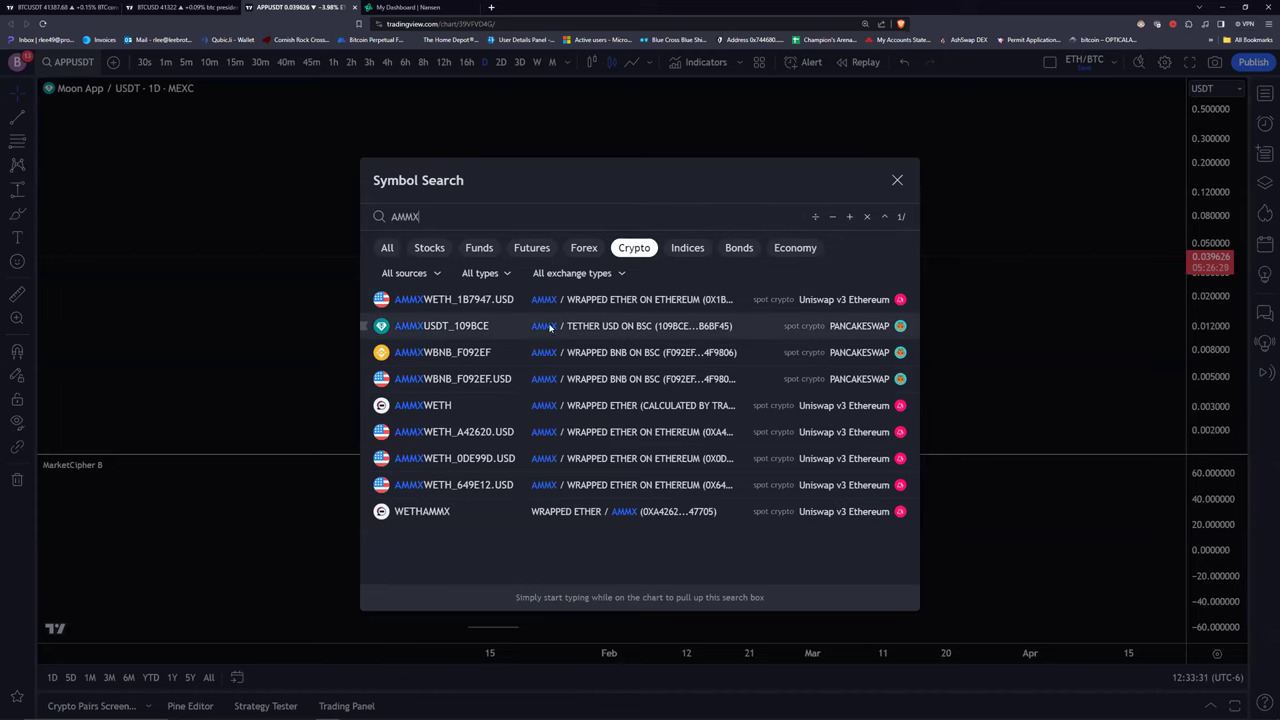
{"action": "left_click", "coordinate": [623, 299]}
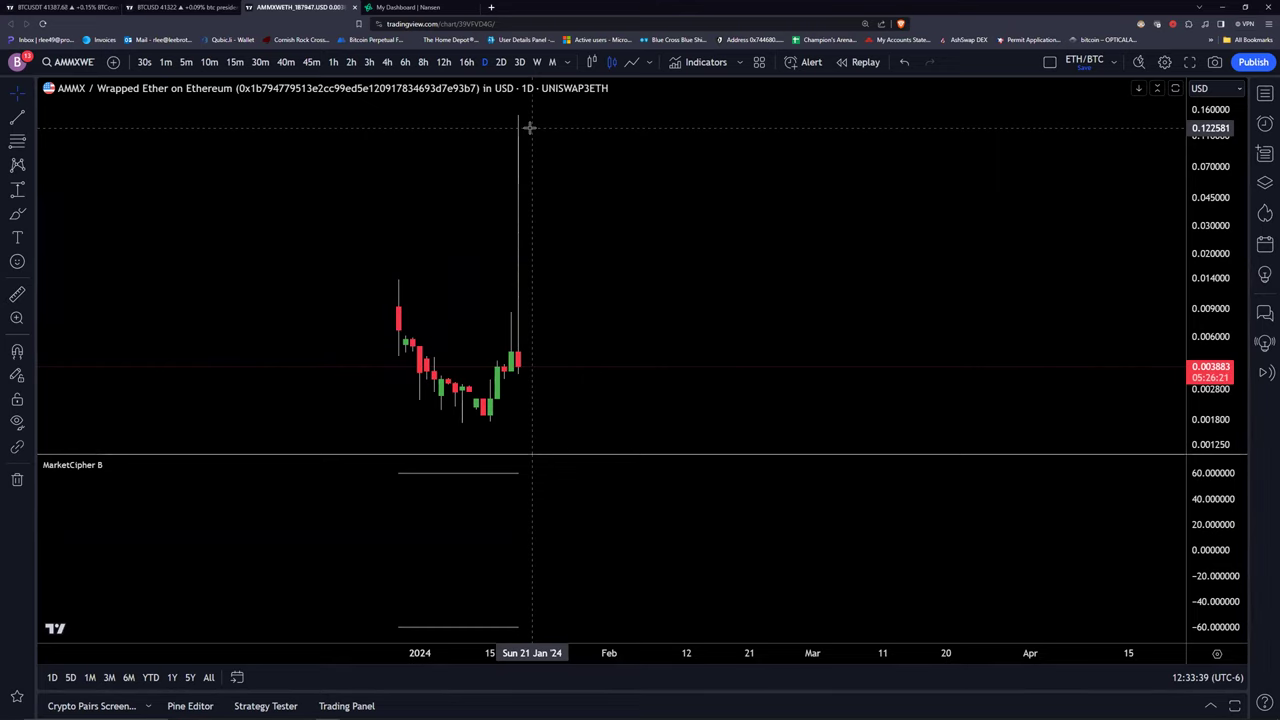
{"action": "left_click", "coordinate": [387, 62]}
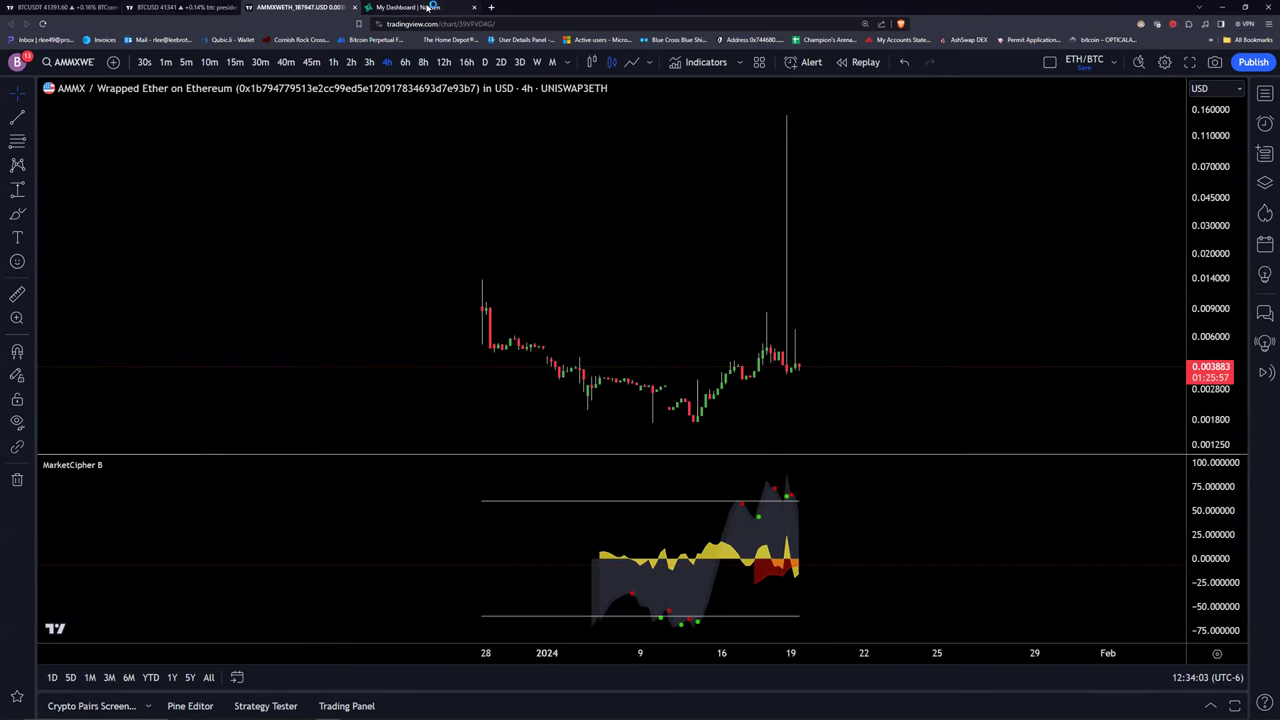
Switch back to the Nansen dashboard, view the AI token's Token God Mode page and return to the dashboard.
{"action": "left_click", "coordinate": [410, 7]}
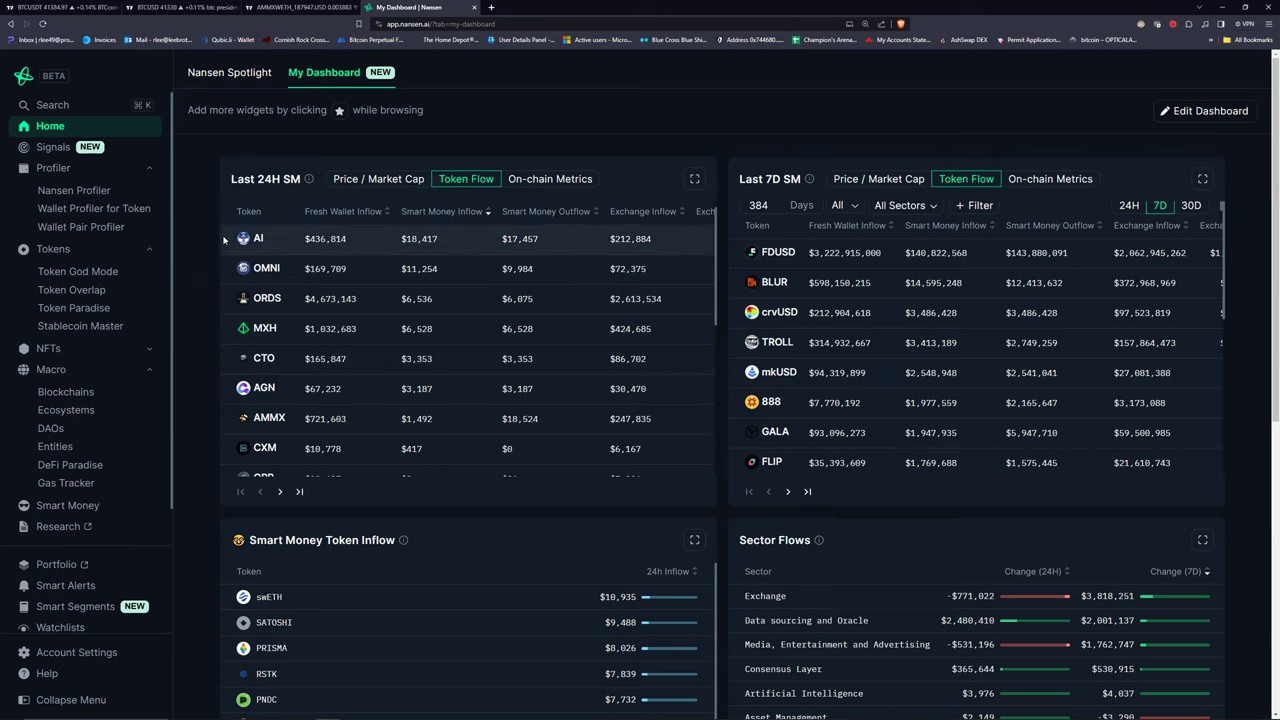
{"action": "scroll", "coordinate": [217, 301], "scroll_direction": "down", "scroll_amount": 3}
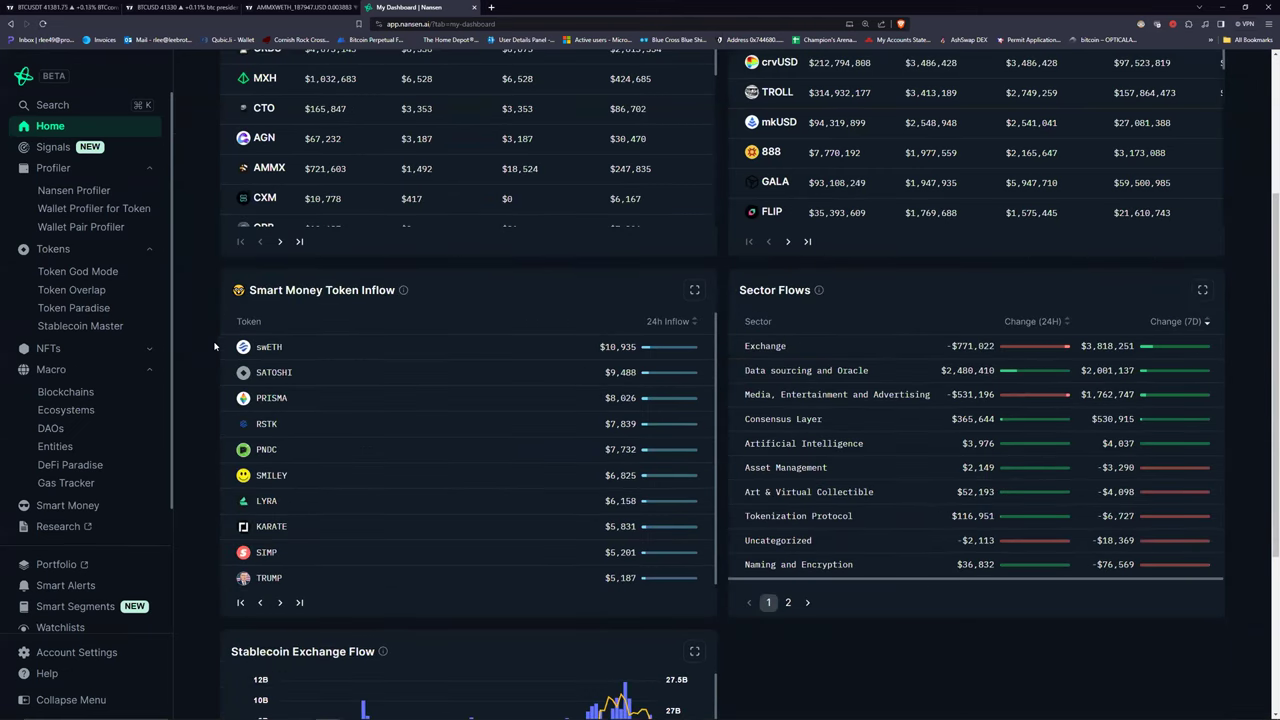
{"action": "scroll", "coordinate": [224, 292], "scroll_direction": "up", "scroll_amount": 5}
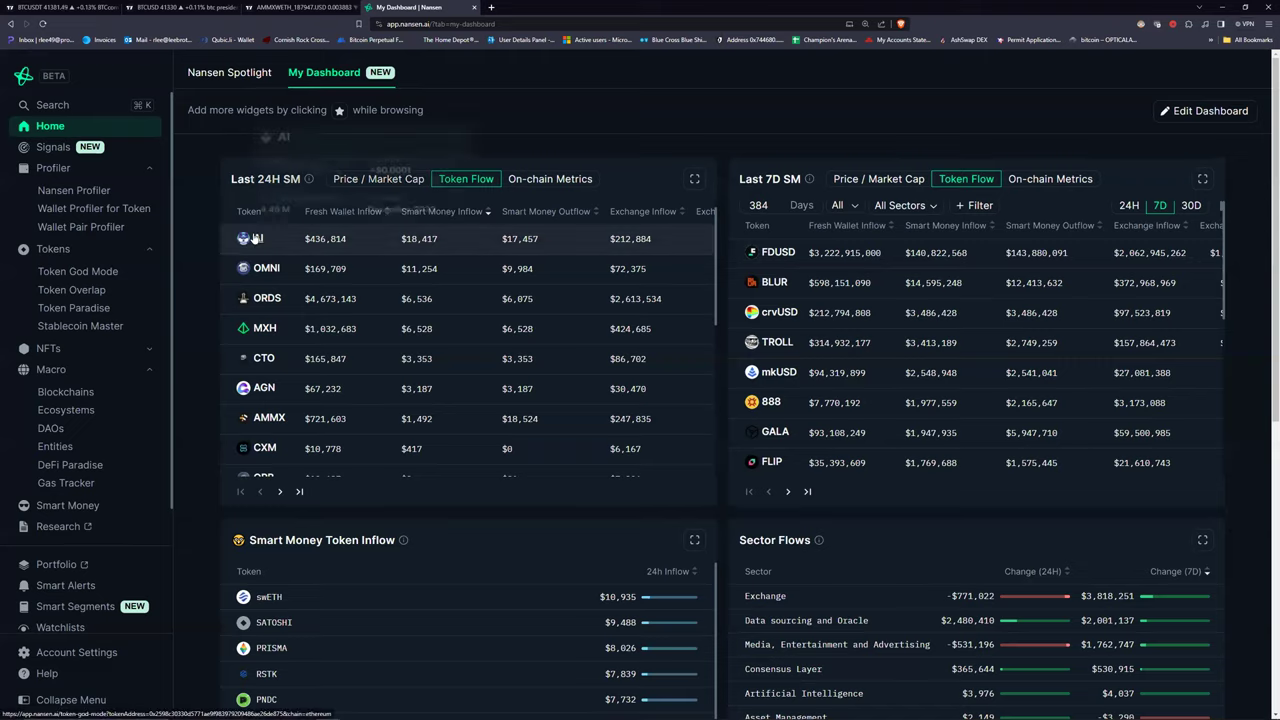
{"action": "left_click", "coordinate": [246, 284]}
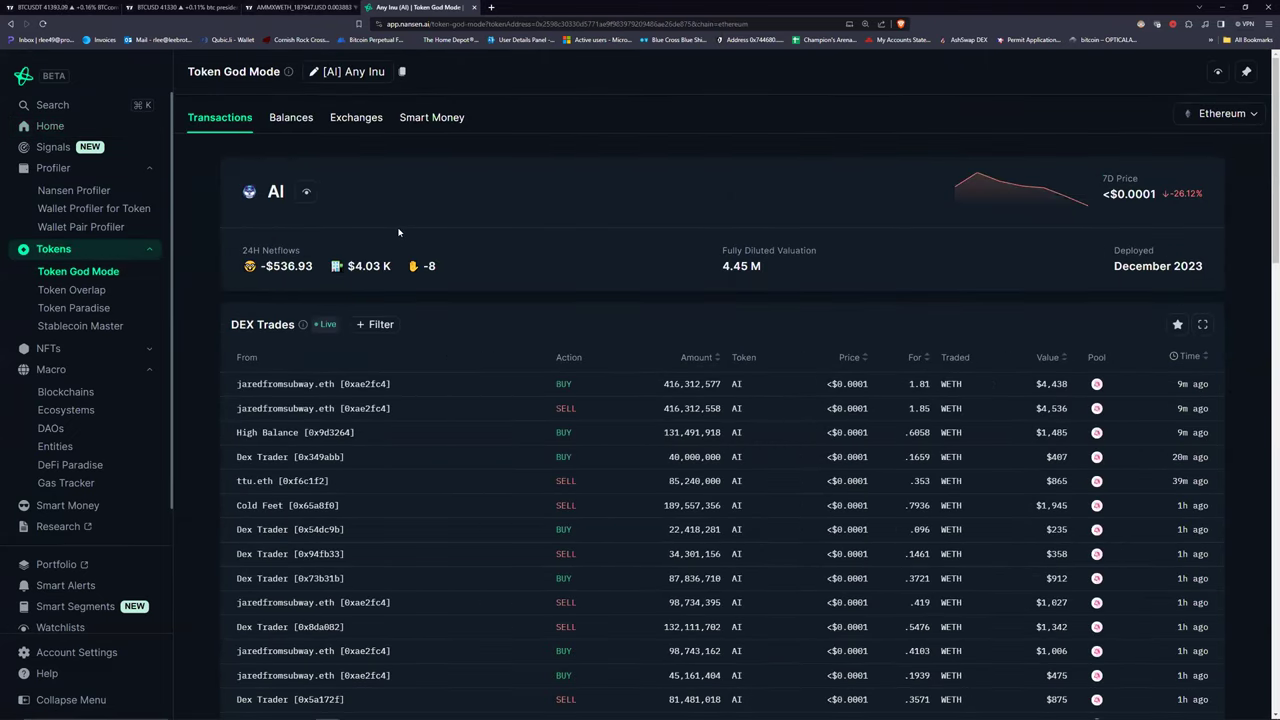
{"action": "left_click", "coordinate": [10, 23]}
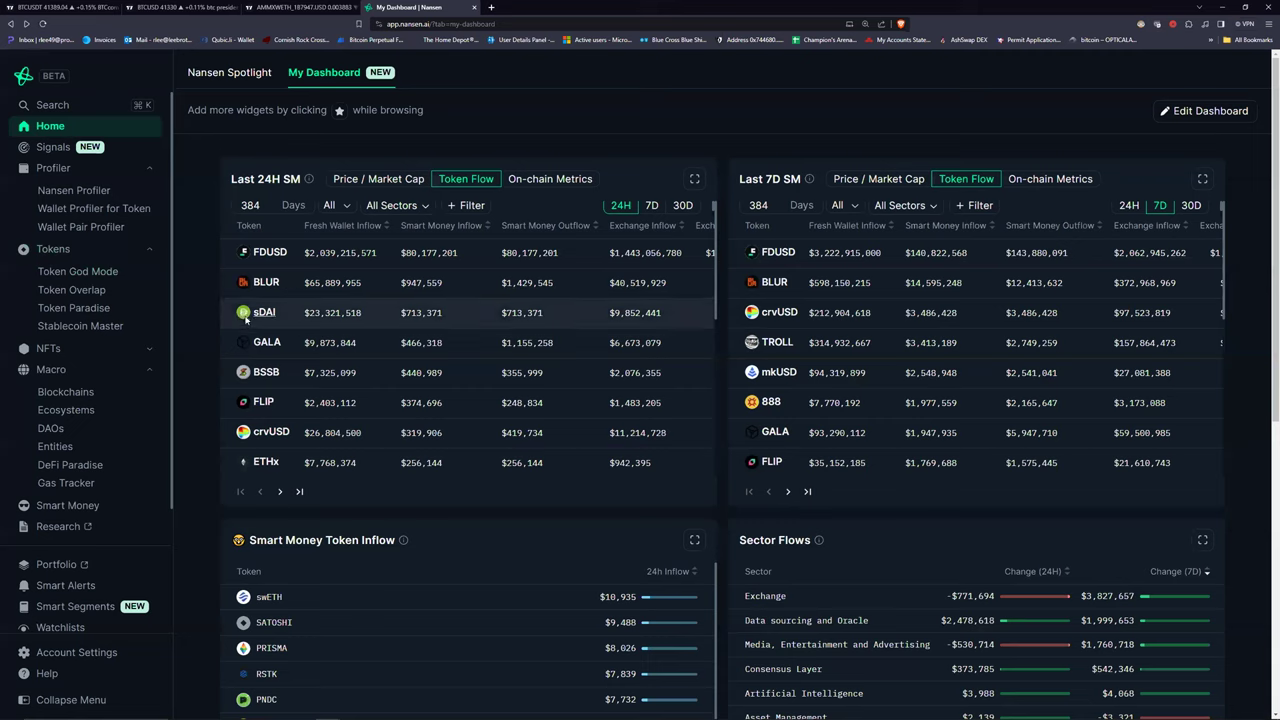
Filter the Last 24H SM token flow widget to New Tokens again.
{"action": "scroll", "coordinate": [260, 320], "scroll_direction": "down", "scroll_amount": 5}
{"action": "scroll", "coordinate": [333, 451], "scroll_direction": "up", "scroll_amount": 10}
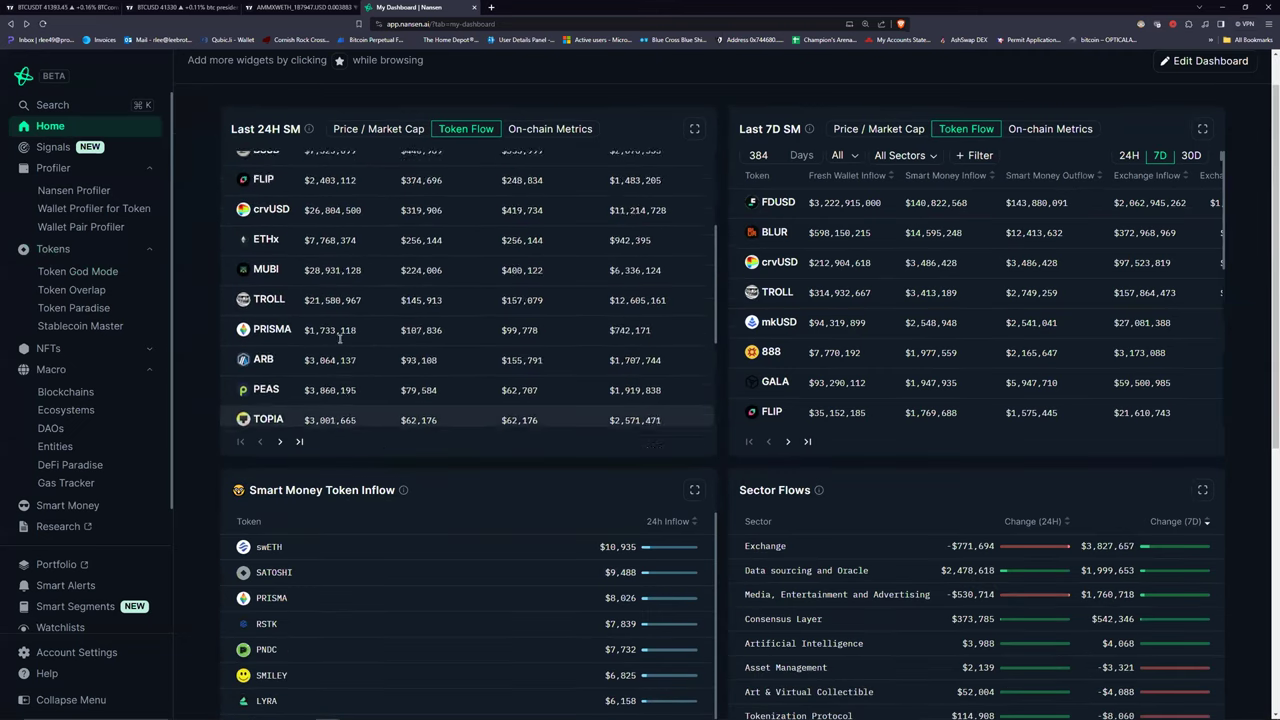
{"action": "scroll", "coordinate": [330, 228], "scroll_direction": "up", "scroll_amount": 1}
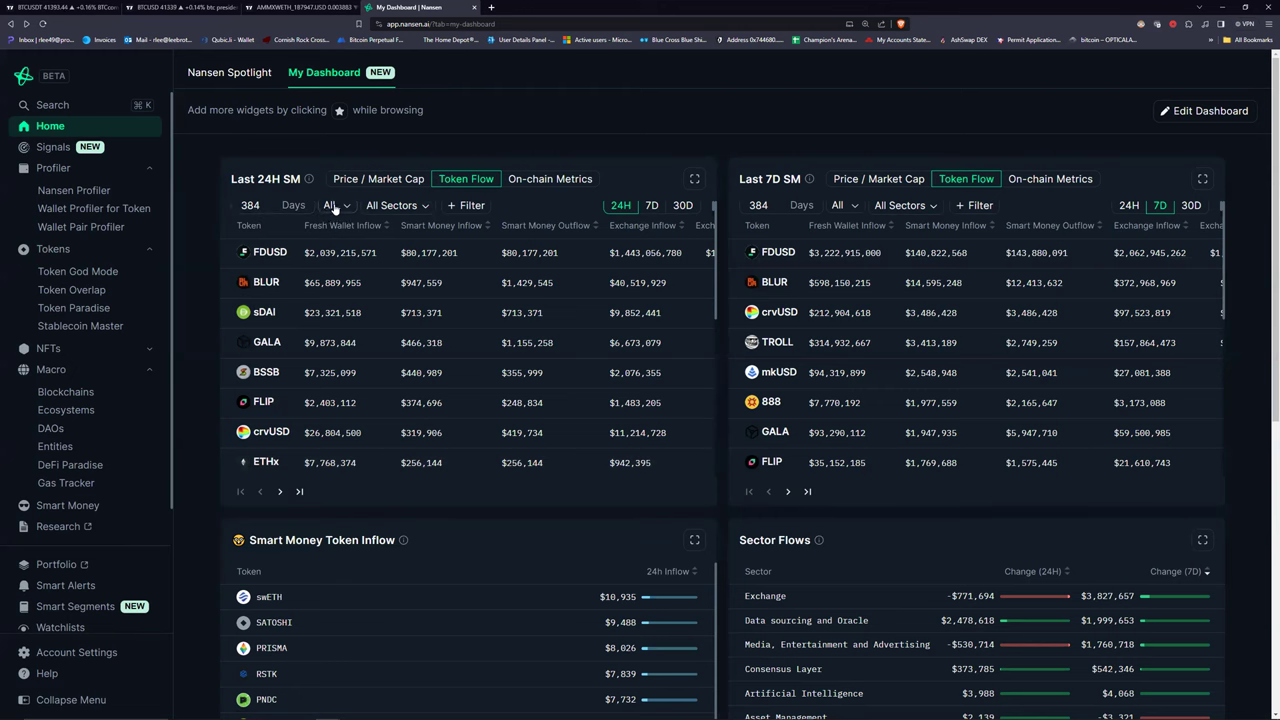
{"action": "left_click", "coordinate": [335, 207]}
{"action": "left_click", "coordinate": [372, 313]}
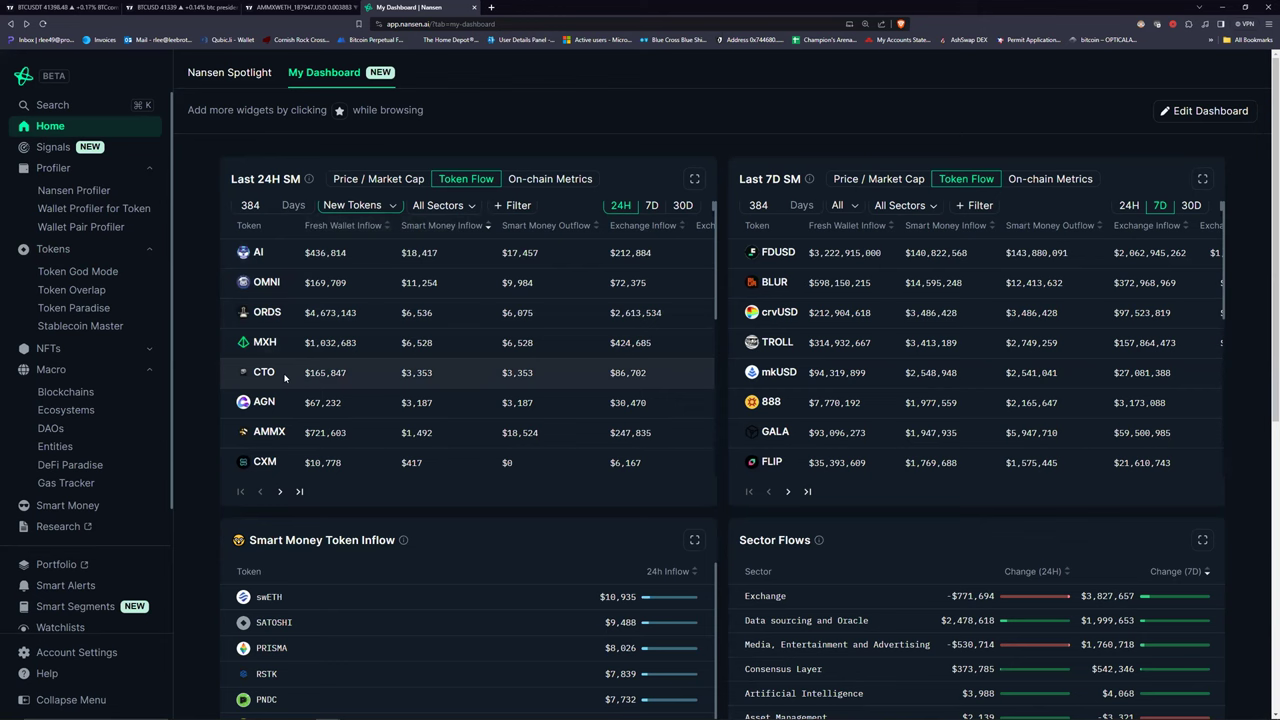
Look through the new tokens in Last 24H SM from AI down to DUEL and preview MXH's price card.
{"action": "scroll", "coordinate": [282, 374], "scroll_direction": "down", "scroll_amount": 1}
{"action": "scroll", "coordinate": [300, 370], "scroll_direction": "down", "scroll_amount": 2}
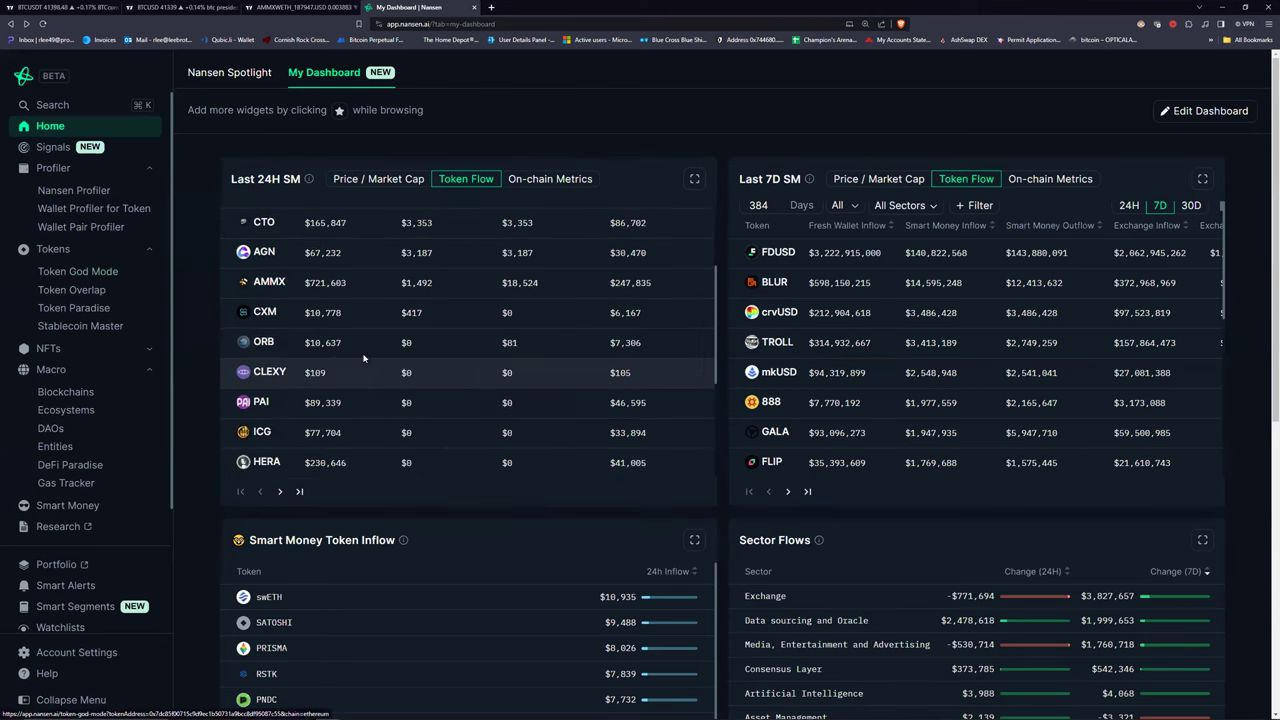
{"action": "scroll", "coordinate": [363, 358], "scroll_direction": "up", "scroll_amount": 3}
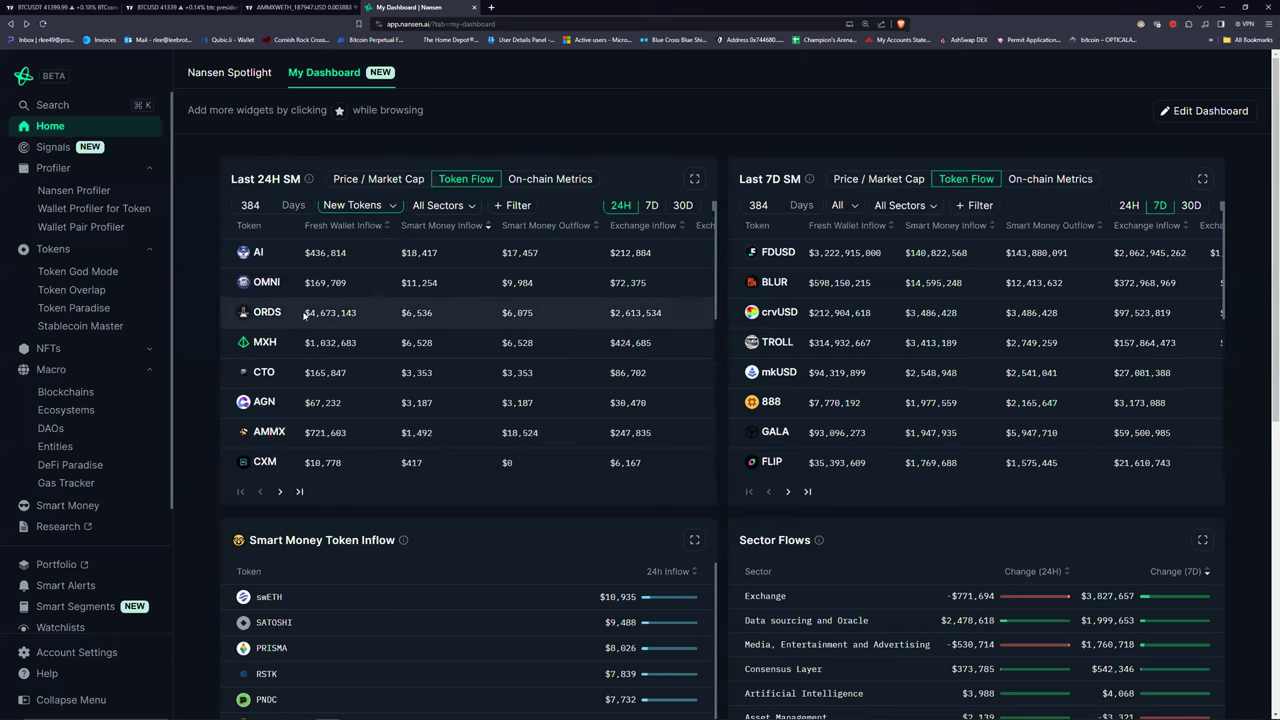
{"action": "scroll", "coordinate": [315, 322], "scroll_direction": "down", "scroll_amount": 4}
{"action": "scroll", "coordinate": [322, 331], "scroll_direction": "down", "scroll_amount": 3}
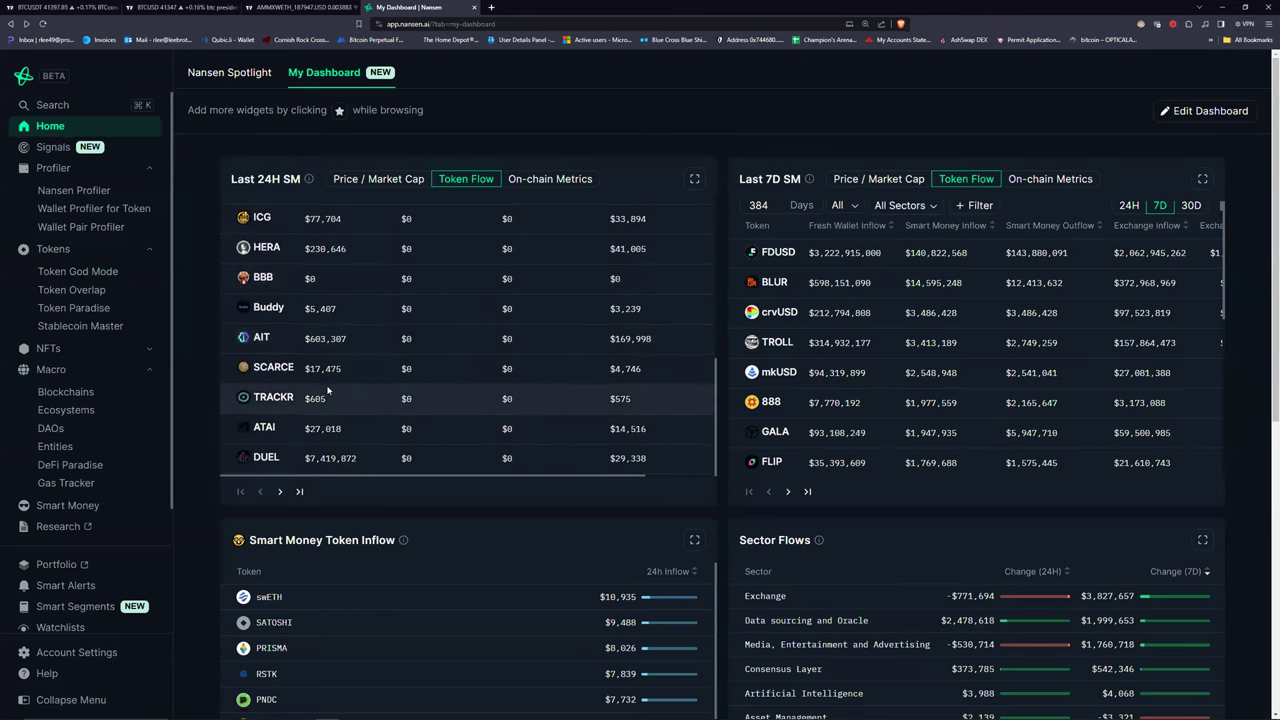
{"action": "scroll", "coordinate": [352, 388], "scroll_direction": "up", "scroll_amount": 10}
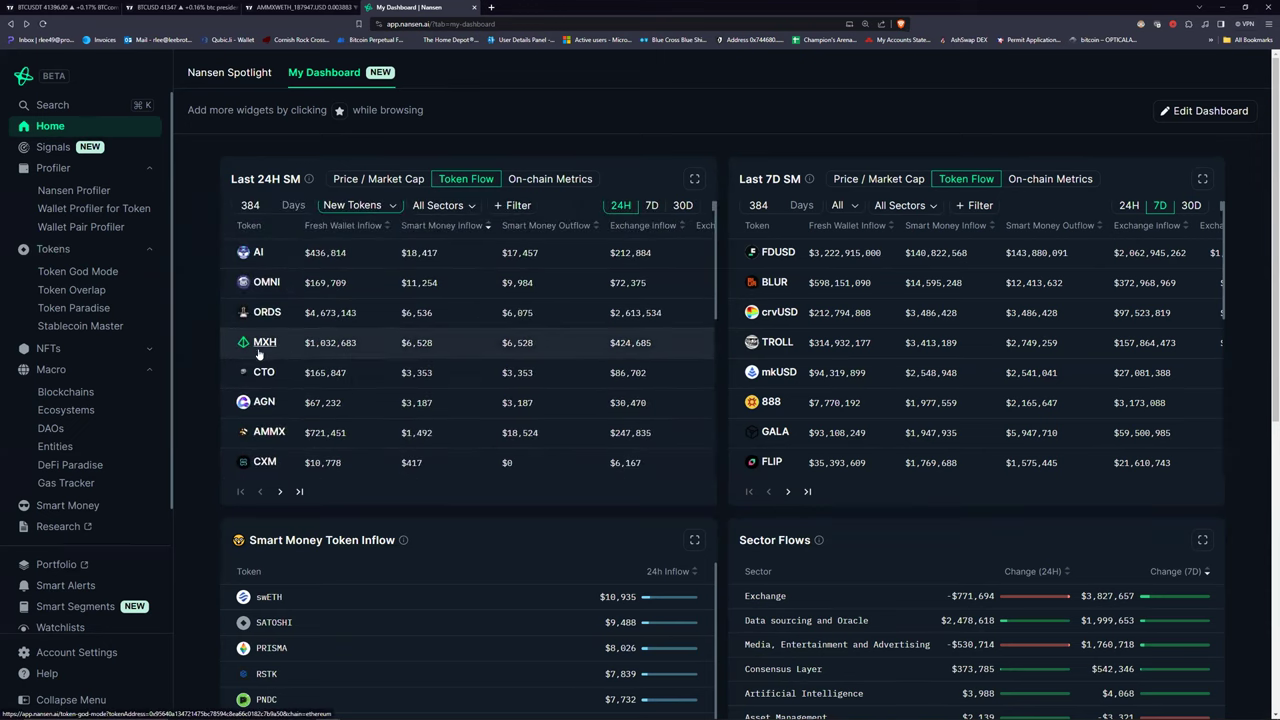
{"action": "mouse_move", "coordinate": [263, 349]}
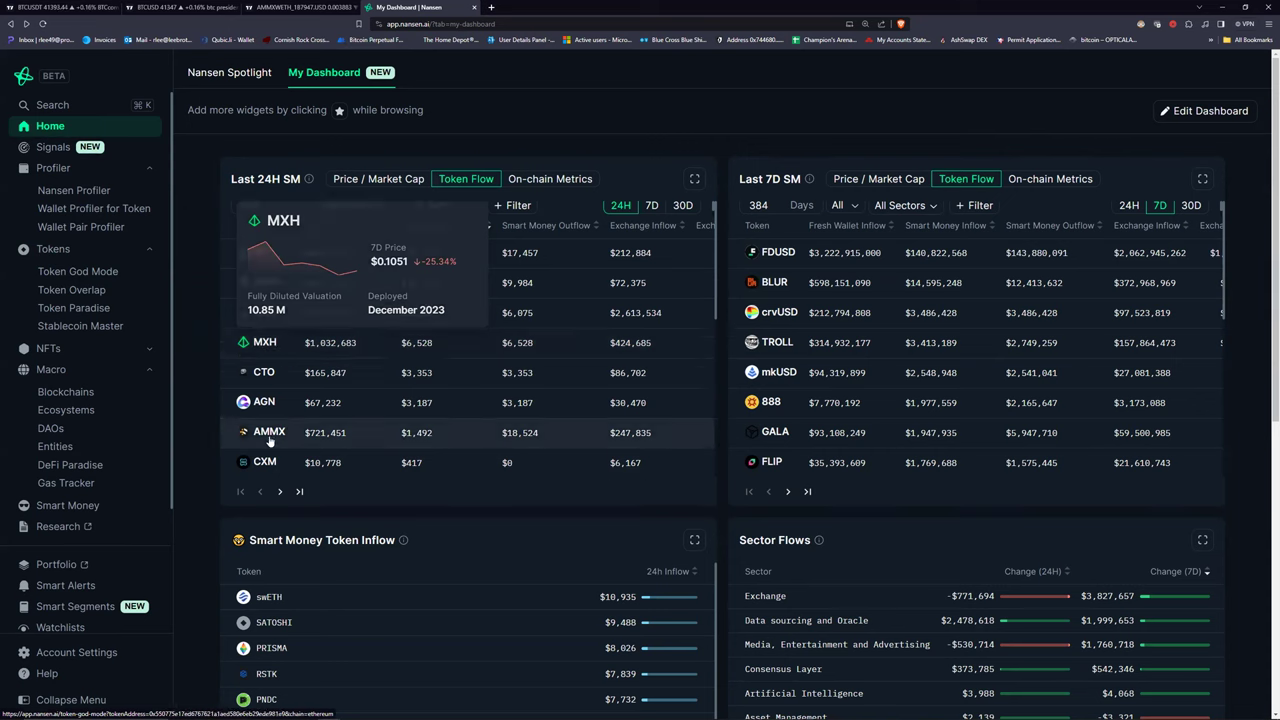
{"action": "scroll", "coordinate": [290, 394], "scroll_direction": "down", "scroll_amount": 2}
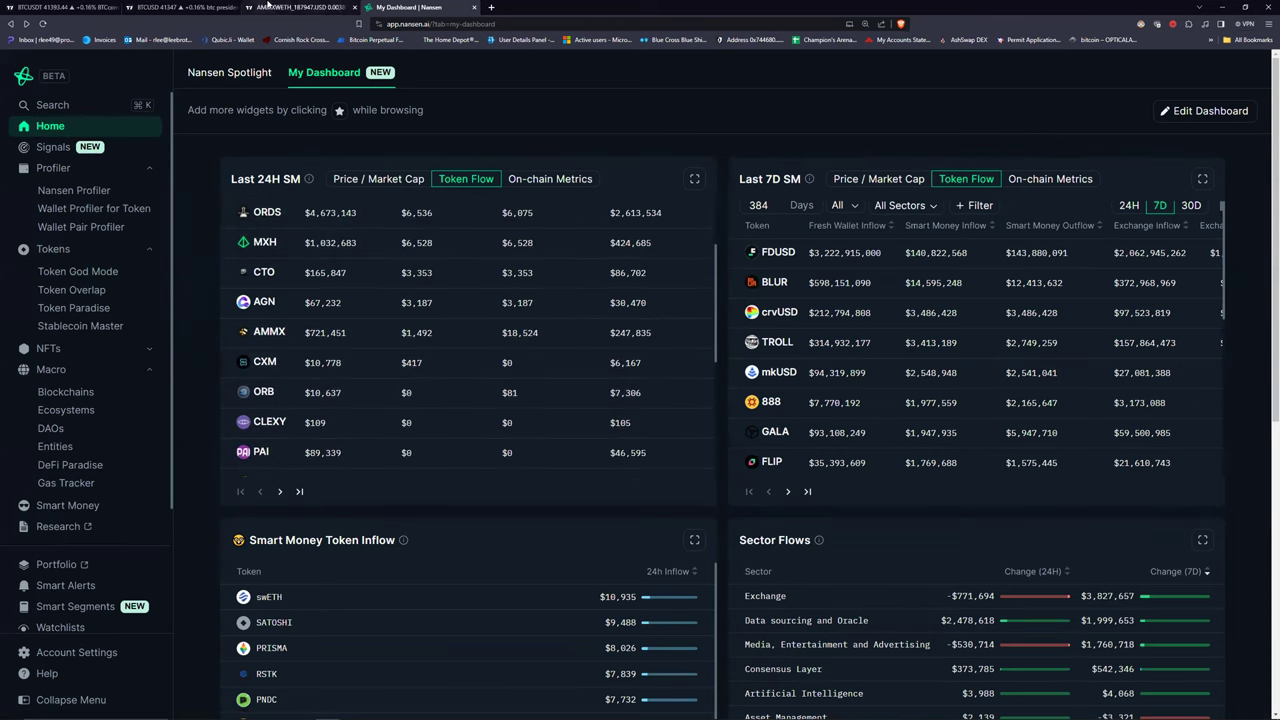
Switch to TradingView and chart the MXH (METROXYNTH) / Wrapped Ether pair on Uniswap in USD.
{"action": "left_click", "coordinate": [300, 7]}
{"action": "left_click", "coordinate": [66, 62]}
{"action": "type", "text": "MXH"}
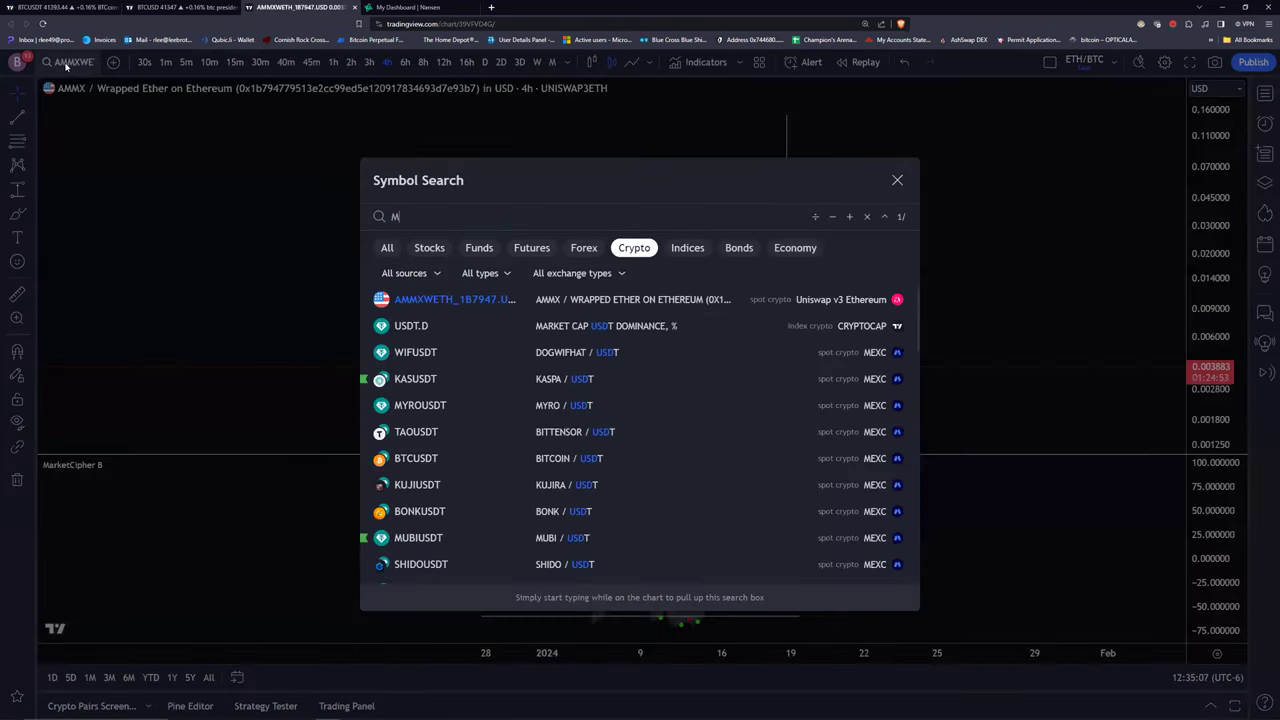
{"action": "left_click", "coordinate": [620, 301]}
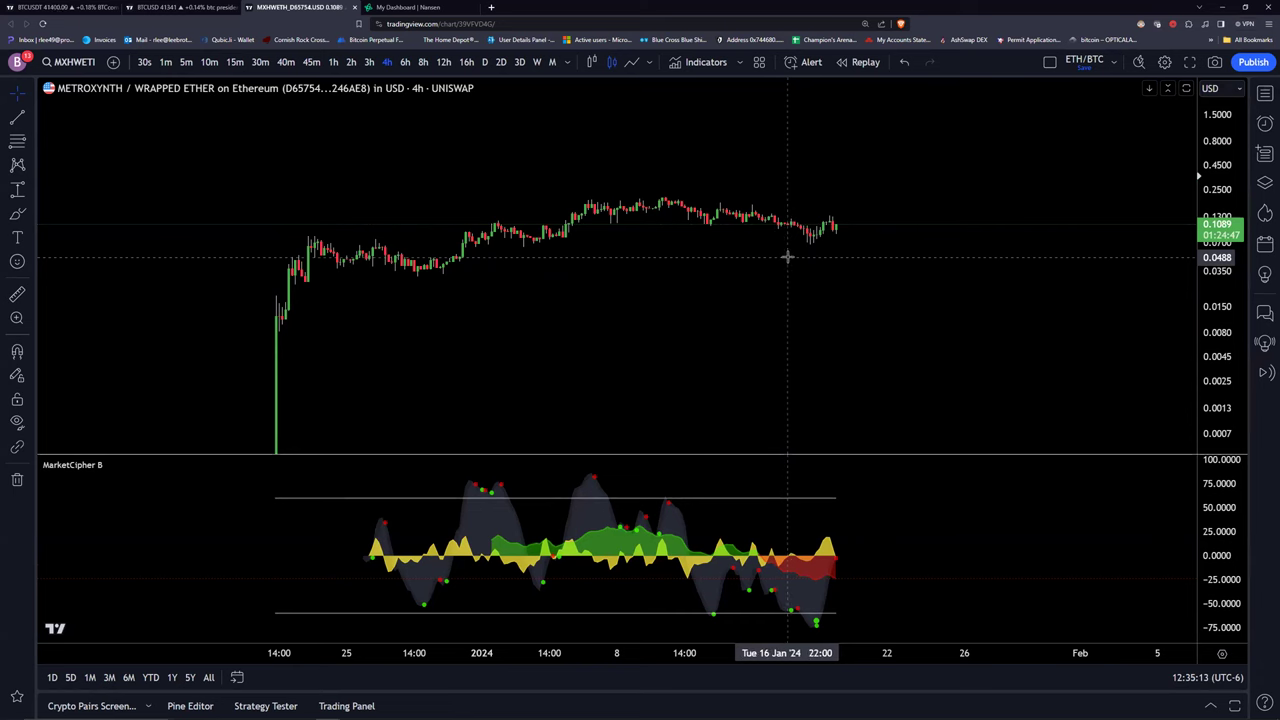
Return to the Nansen dashboard, look further down the Last 24H SM new tokens and preview Buddy's price card.
{"action": "left_click", "coordinate": [215, 7]}
{"action": "left_click", "coordinate": [415, 7]}
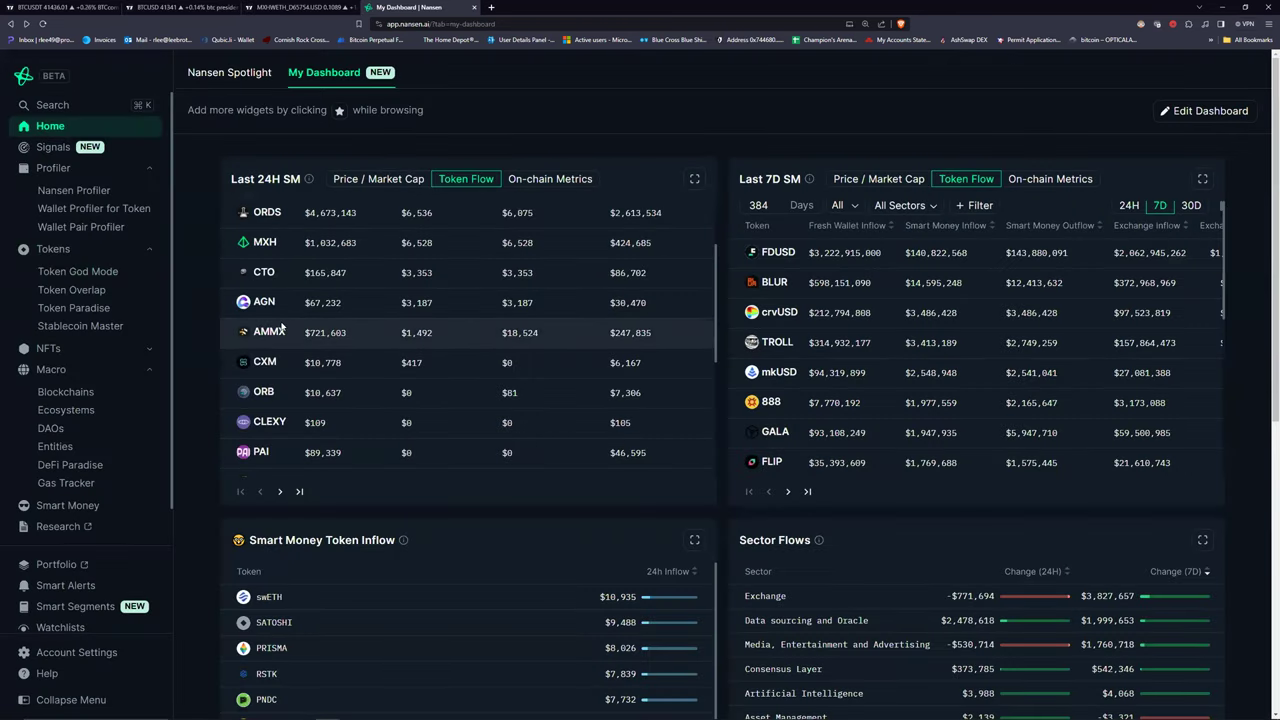
{"action": "scroll", "coordinate": [300, 324], "scroll_direction": "down", "scroll_amount": 2}
{"action": "scroll", "coordinate": [330, 350], "scroll_direction": "down", "scroll_amount": 2}
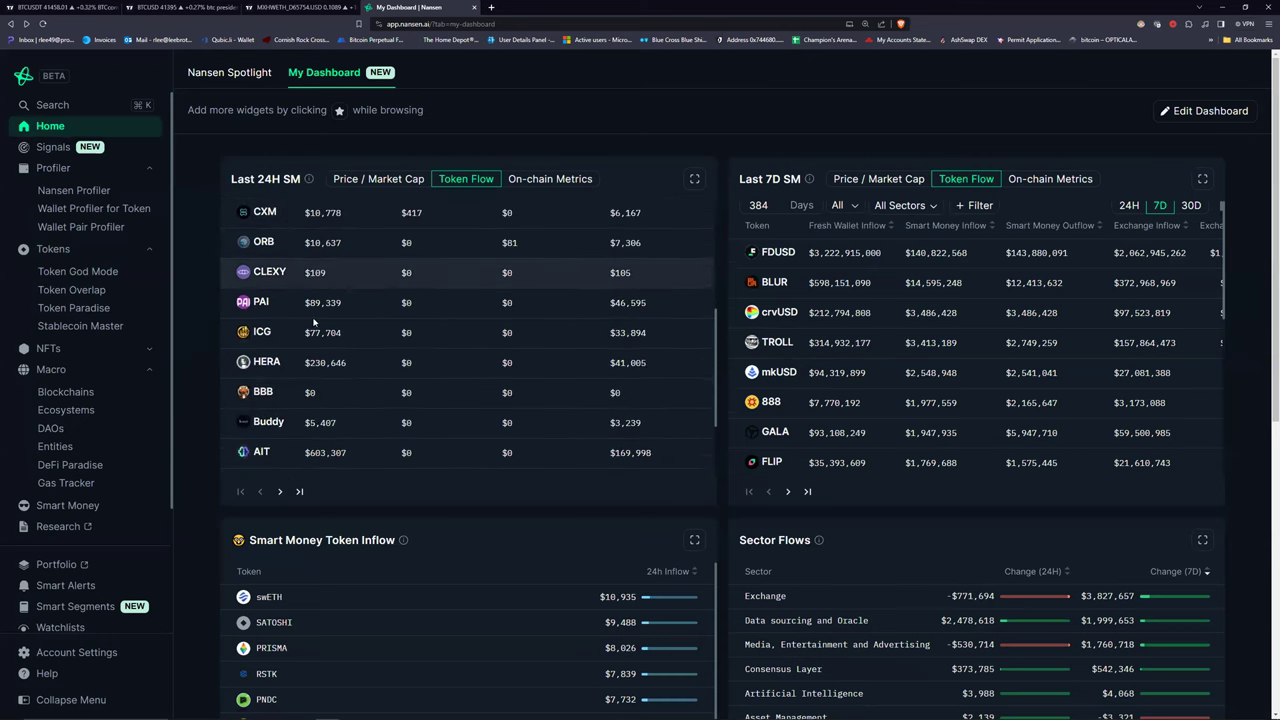
{"action": "scroll", "coordinate": [366, 370], "scroll_direction": "down", "scroll_amount": 2}
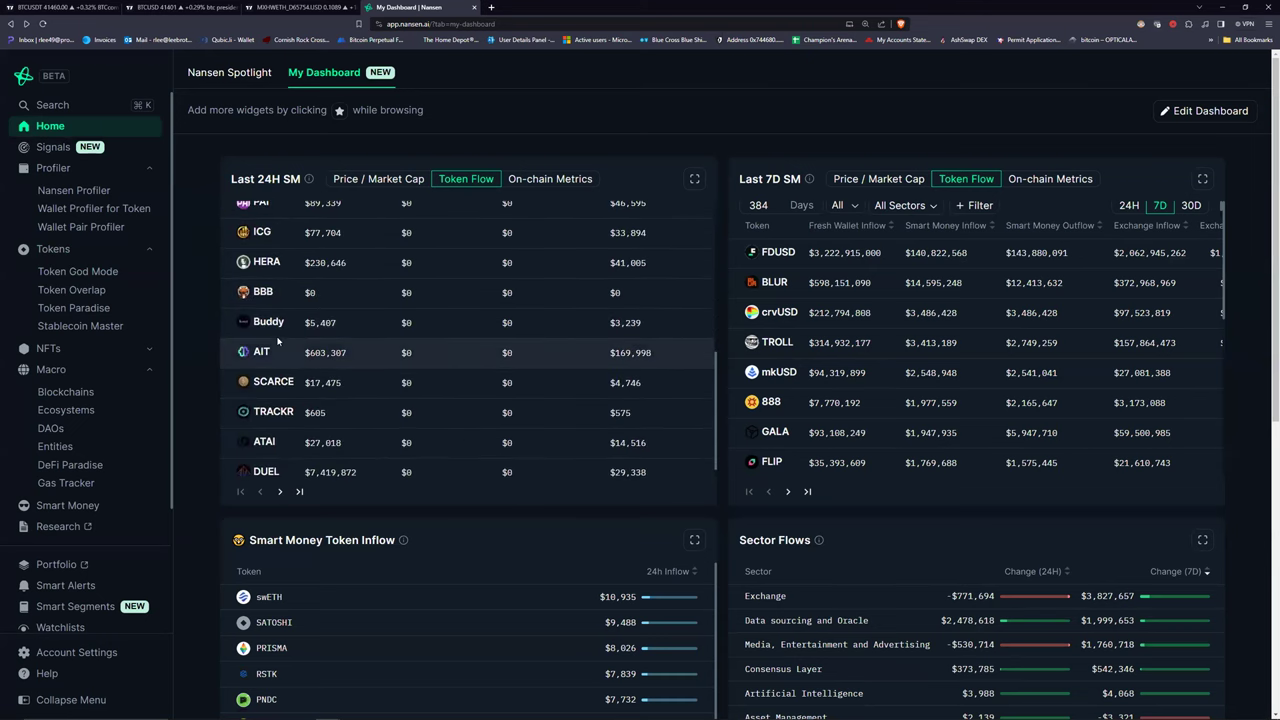
{"action": "mouse_move", "coordinate": [277, 331]}
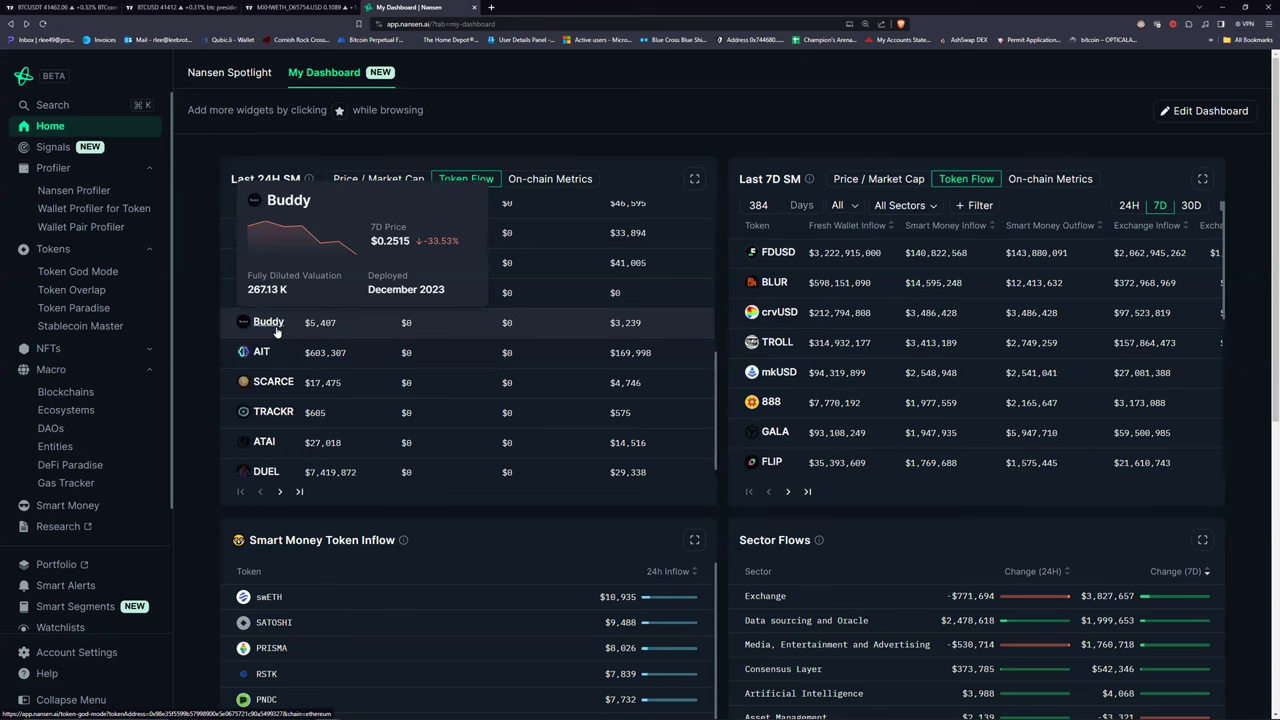
Search TradingView's crypto symbols for BUDDY, look through the matches and close the search.
{"action": "left_click", "coordinate": [300, 7]}
{"action": "left_click", "coordinate": [66, 62]}
{"action": "type", "text": "BUDDY"}
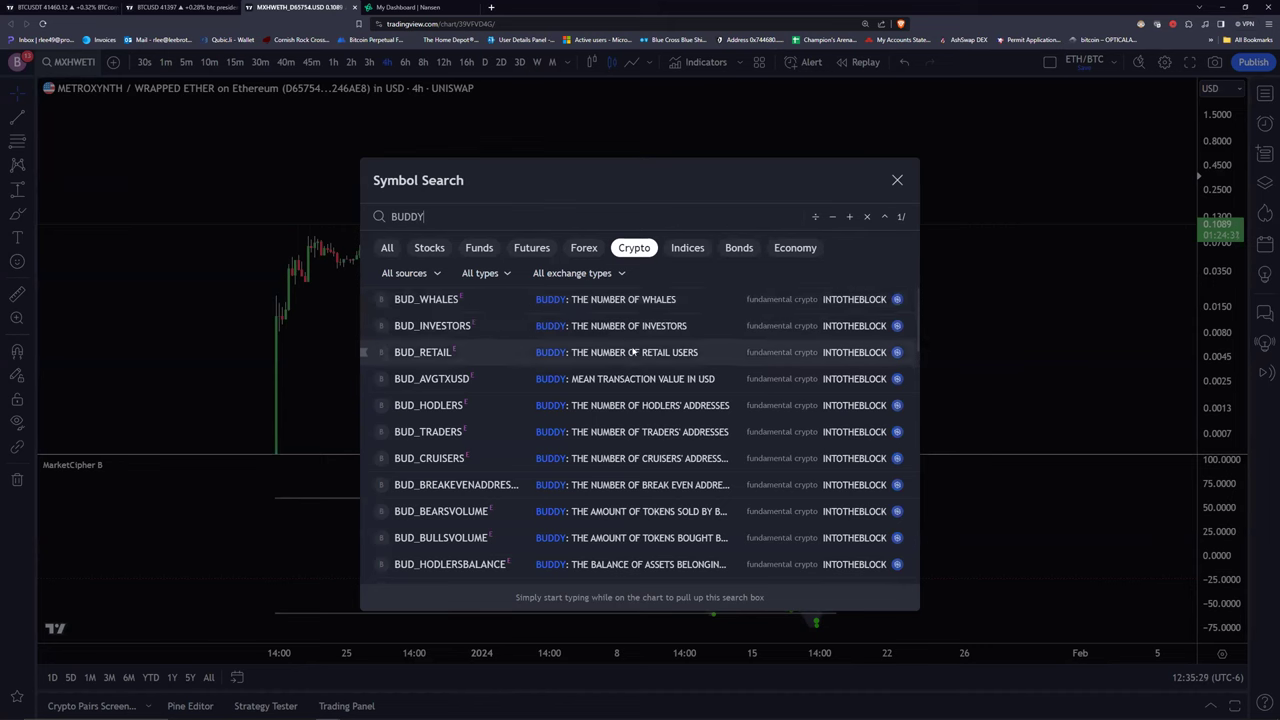
{"action": "scroll", "coordinate": [632, 354], "scroll_direction": "down", "scroll_amount": 5}
{"action": "scroll", "coordinate": [632, 354], "scroll_direction": "up", "scroll_amount": 5}
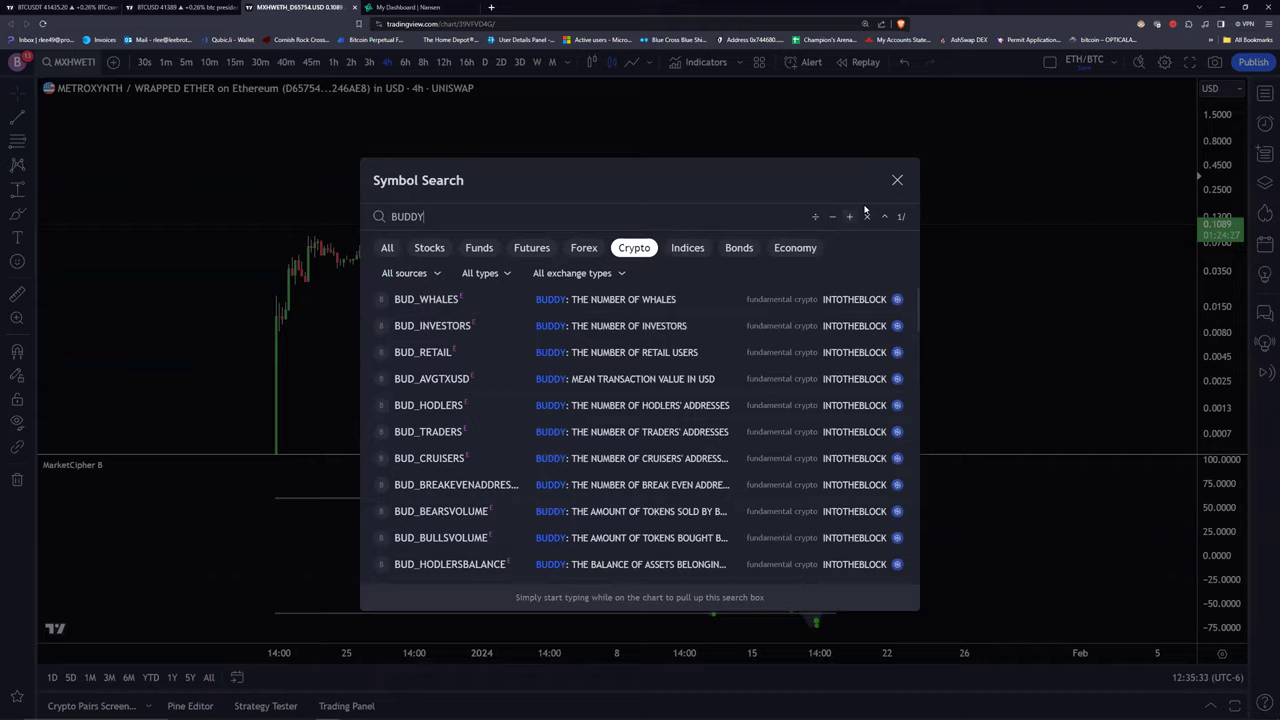
{"action": "key", "text": "Escape"}
Preview ATAI's price card in Nansen and chart the ARTEMISAI / Wrapped Ether pair on Uniswap in USD in TradingView.
{"action": "left_click", "coordinate": [405, 7]}
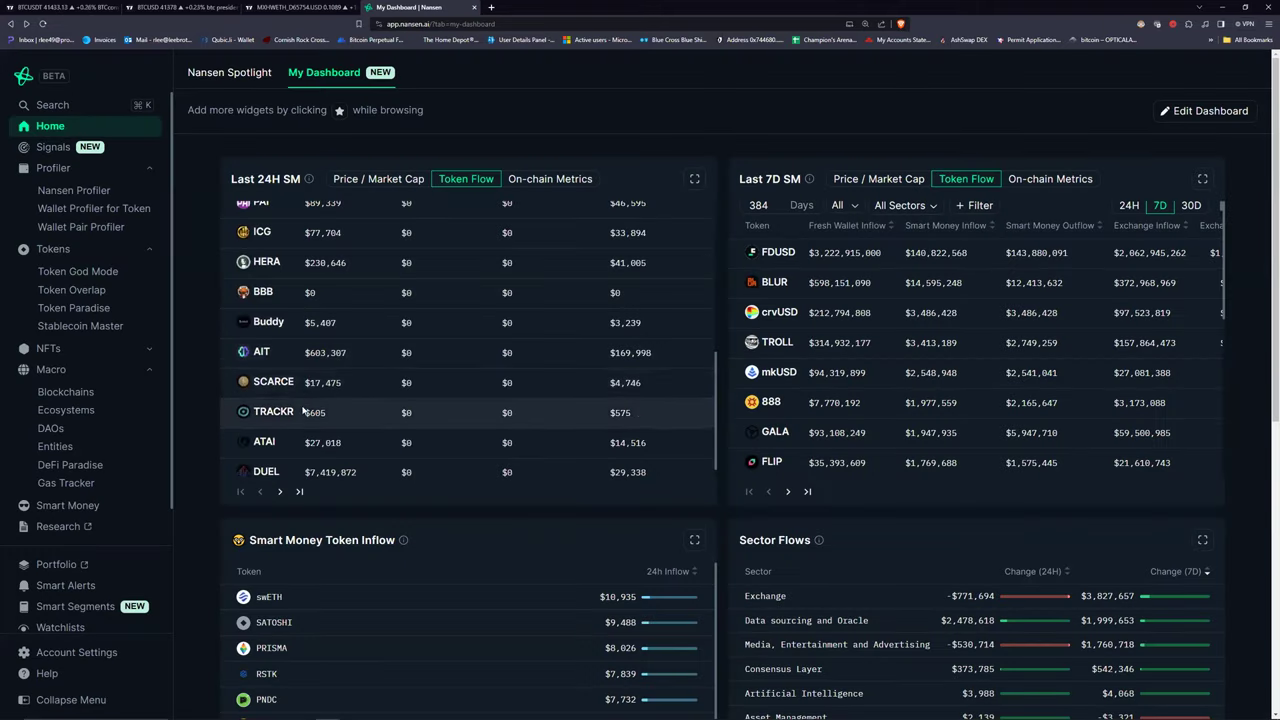
{"action": "scroll", "coordinate": [303, 411], "scroll_direction": "down", "scroll_amount": 1}
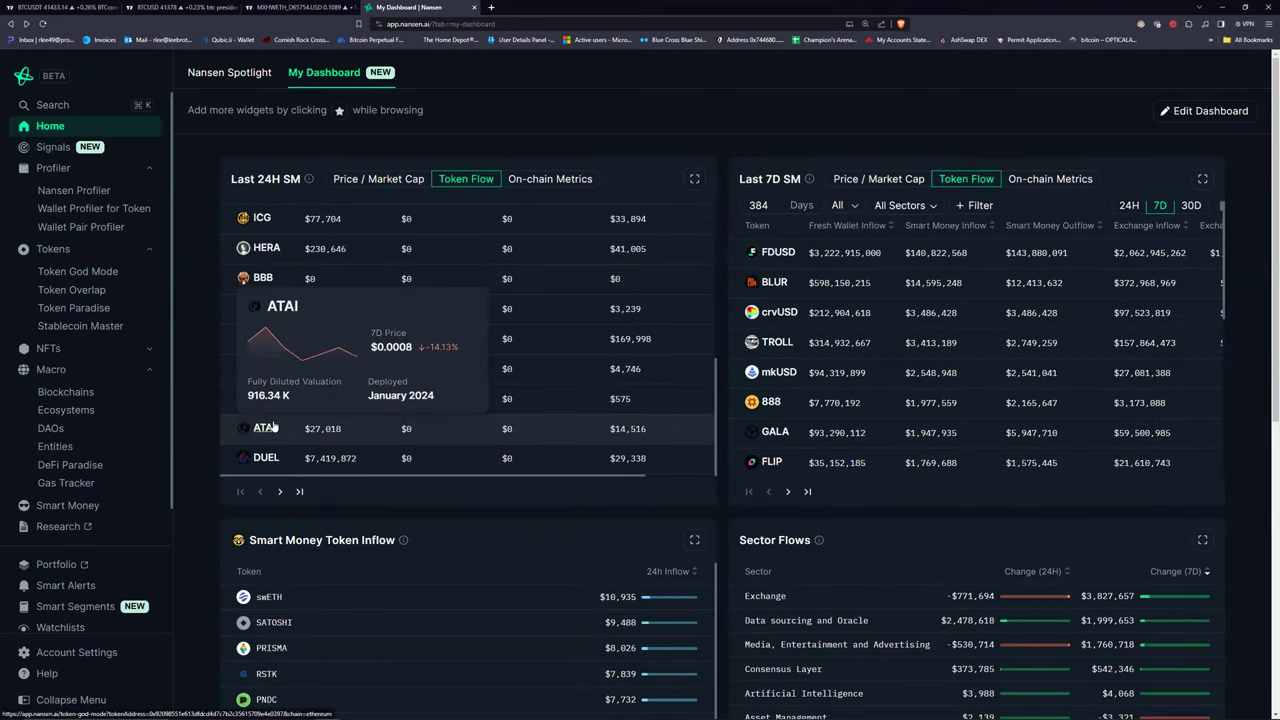
{"action": "key", "text": "ctrl+shift+Tab"}
{"action": "type", "text": "ATAI"}
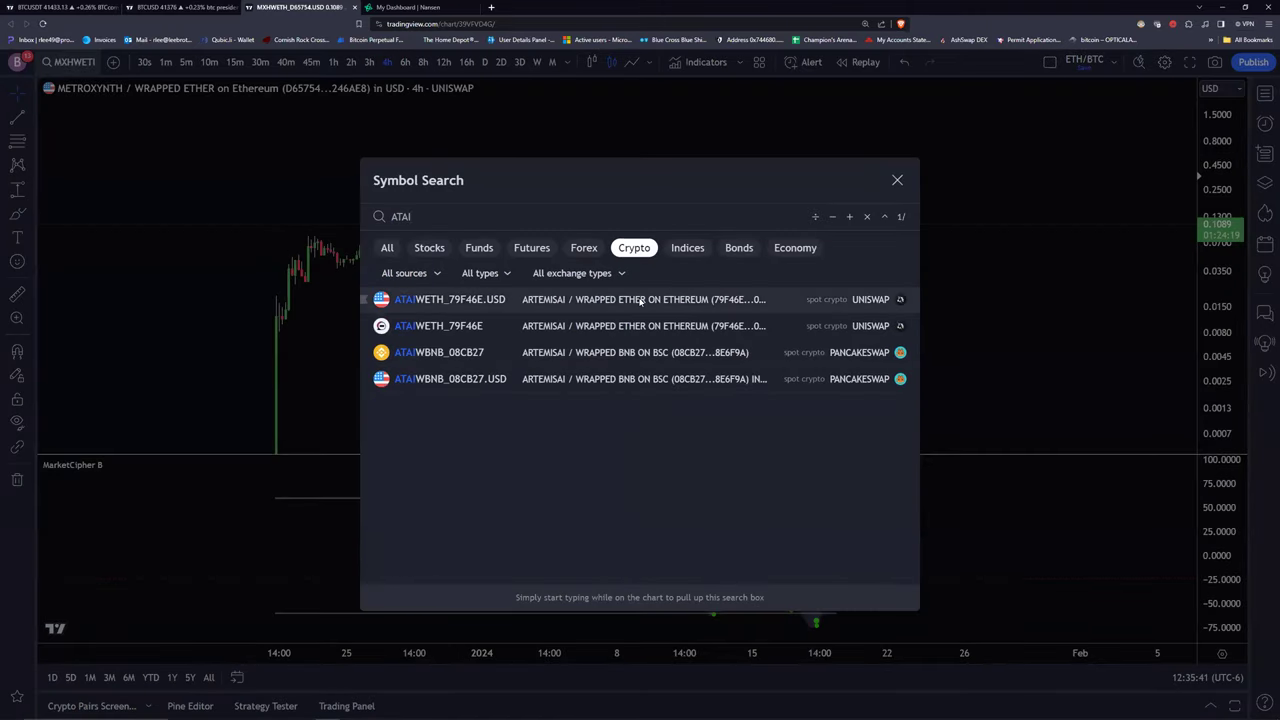
{"action": "left_click", "coordinate": [641, 300]}
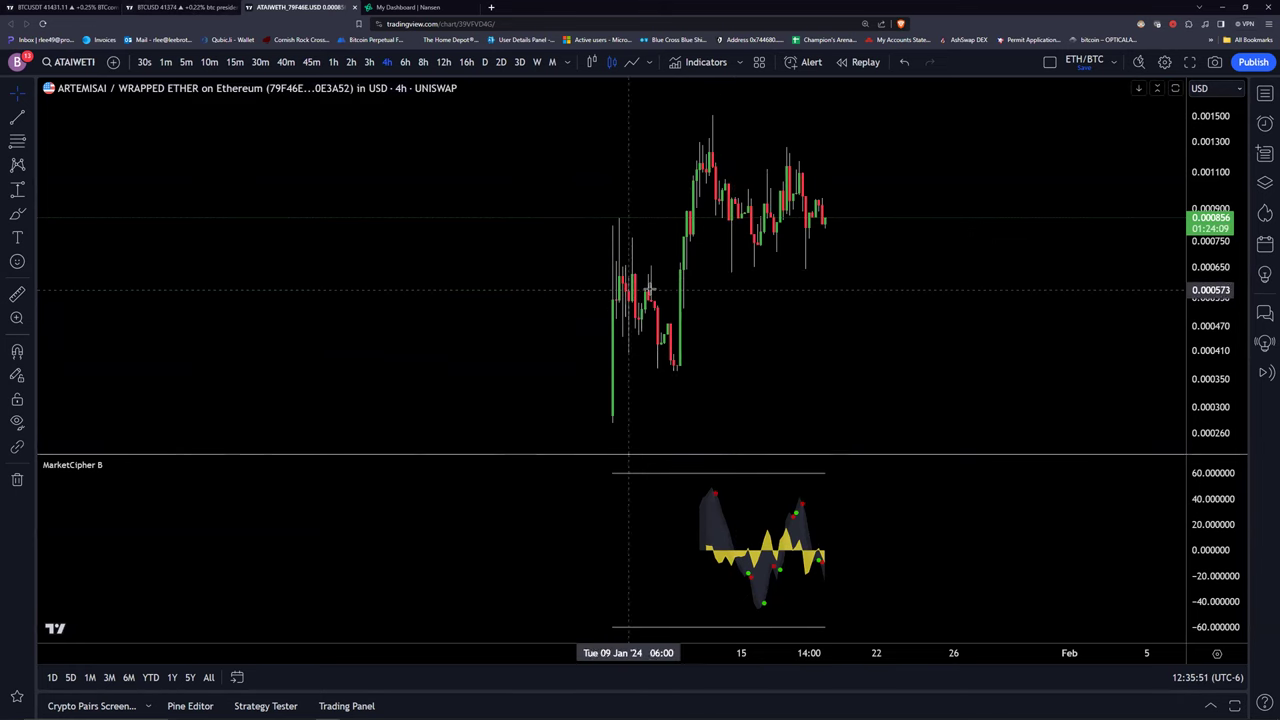
Recheck the Last 24H SM new tokens in Nansen and search TradingView's symbols for SCARCE.
{"action": "left_click", "coordinate": [416, 6]}
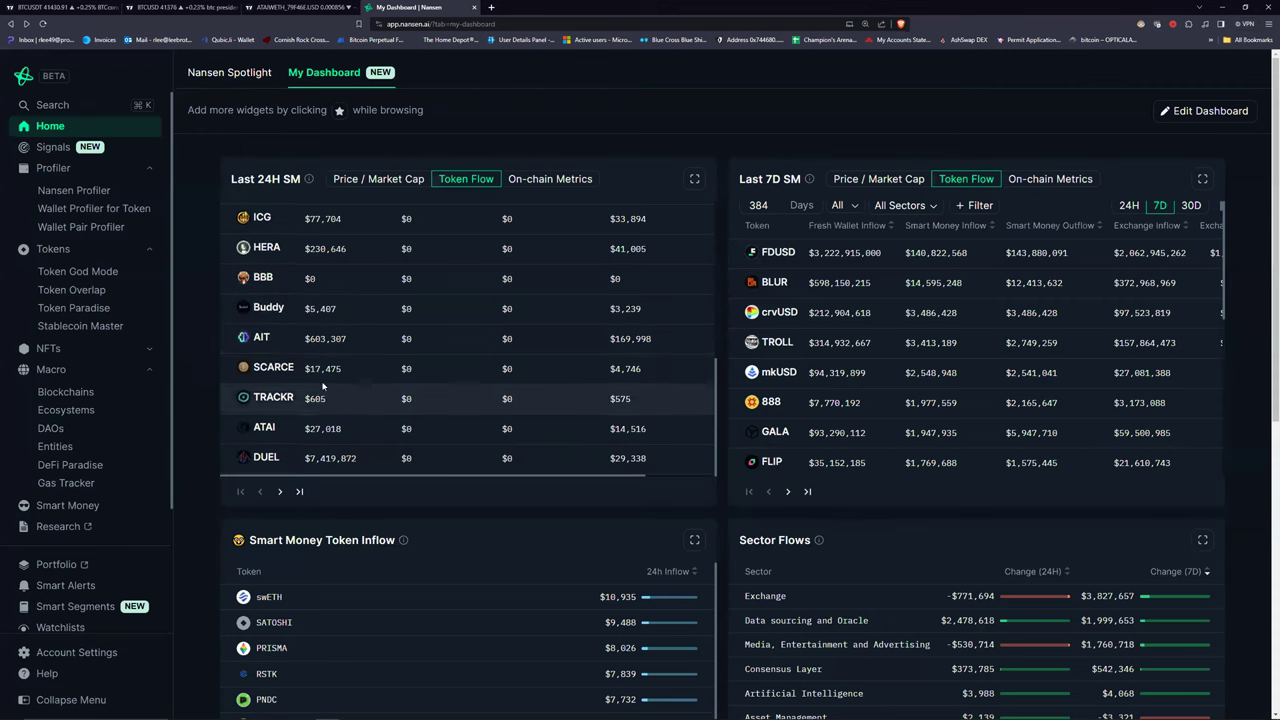
{"action": "left_click", "coordinate": [300, 7]}
{"action": "left_click", "coordinate": [68, 64]}
{"action": "type", "text": "SCARCE"}
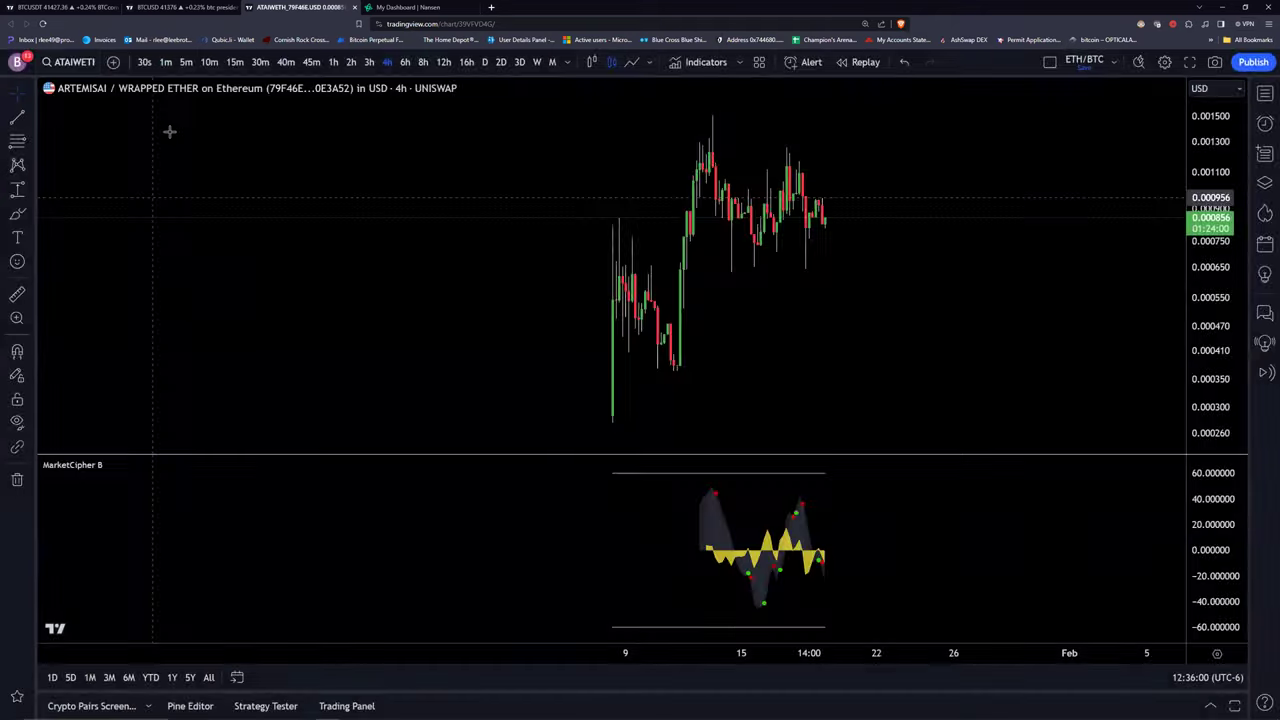
{"action": "left_click", "coordinate": [169, 129]}
Switch back to the Nansen dashboard and filter the Last 7D SM token flow widget to New Tokens.
{"action": "left_click", "coordinate": [405, 7]}
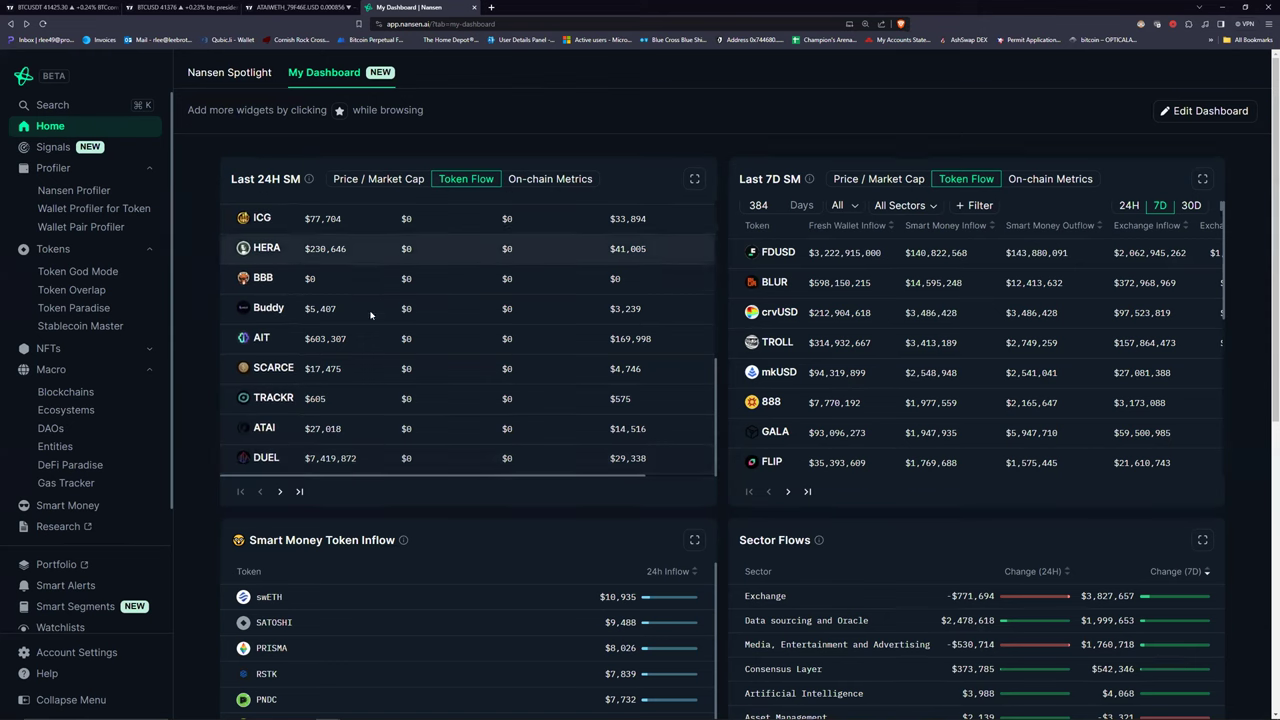
{"action": "scroll", "coordinate": [388, 219], "scroll_direction": "up", "scroll_amount": 5}
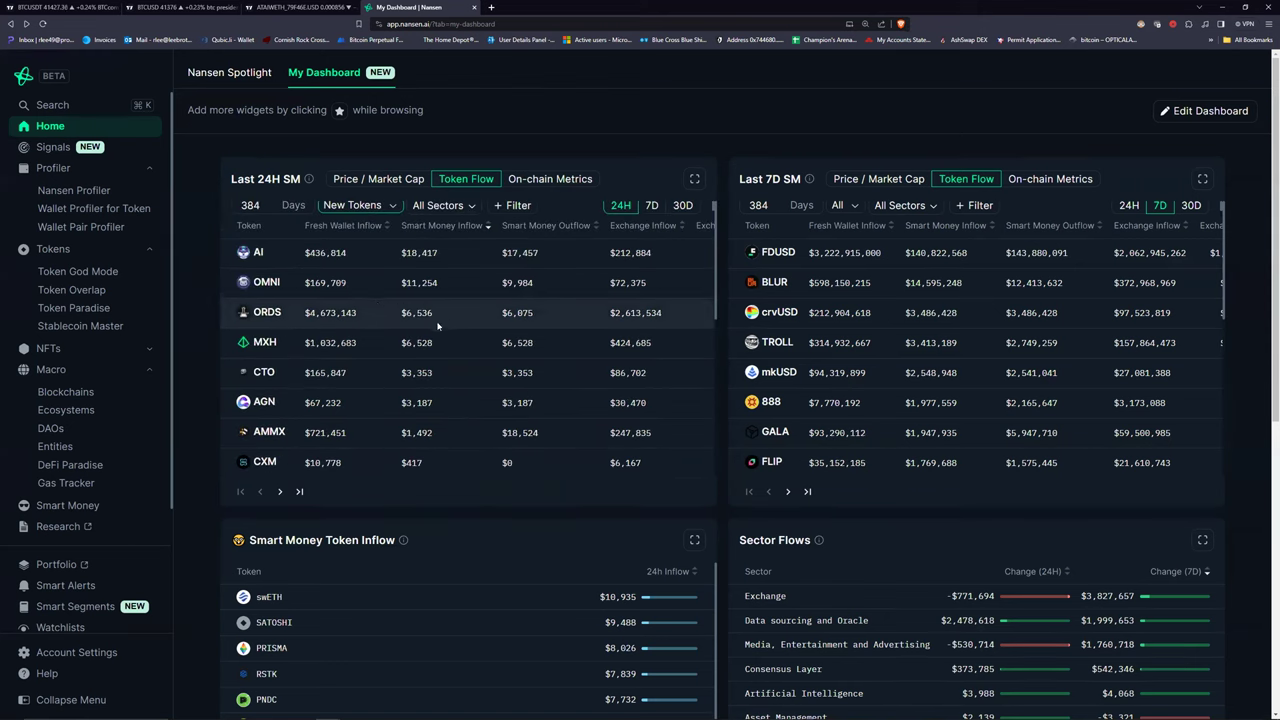
{"action": "left_click", "coordinate": [903, 205]}
{"action": "left_click", "coordinate": [840, 205]}
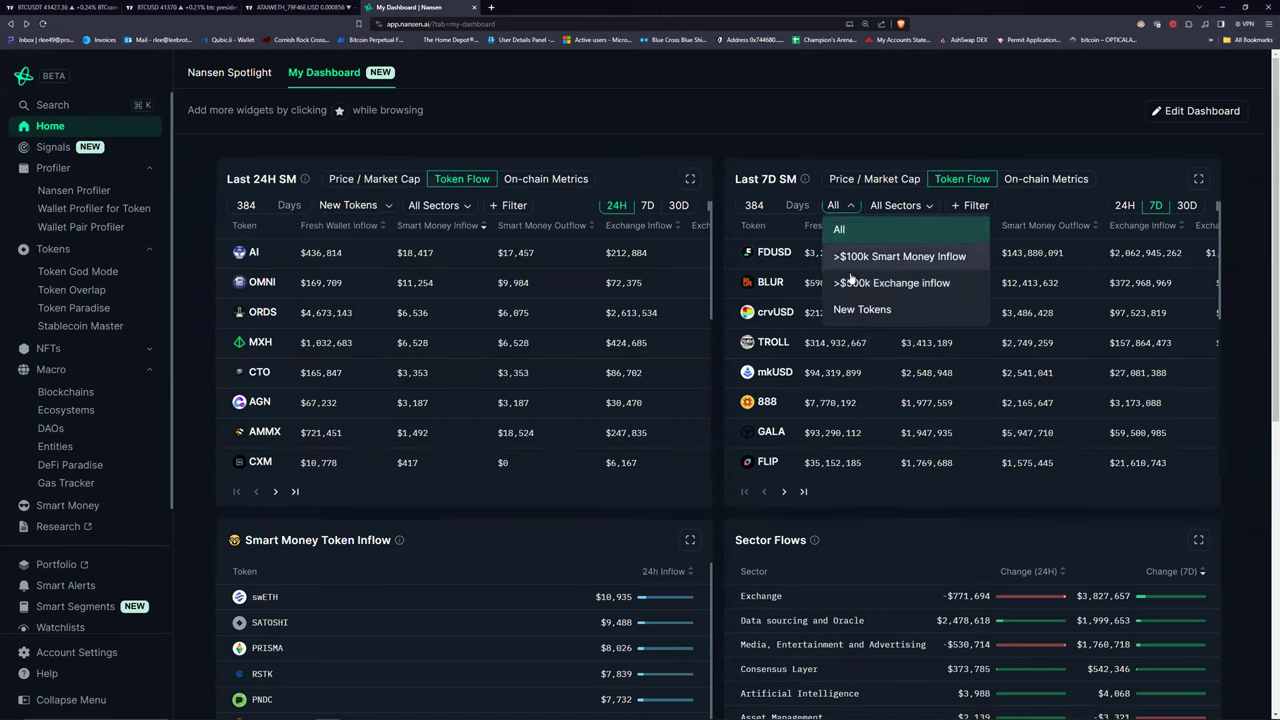
{"action": "left_click", "coordinate": [858, 306]}
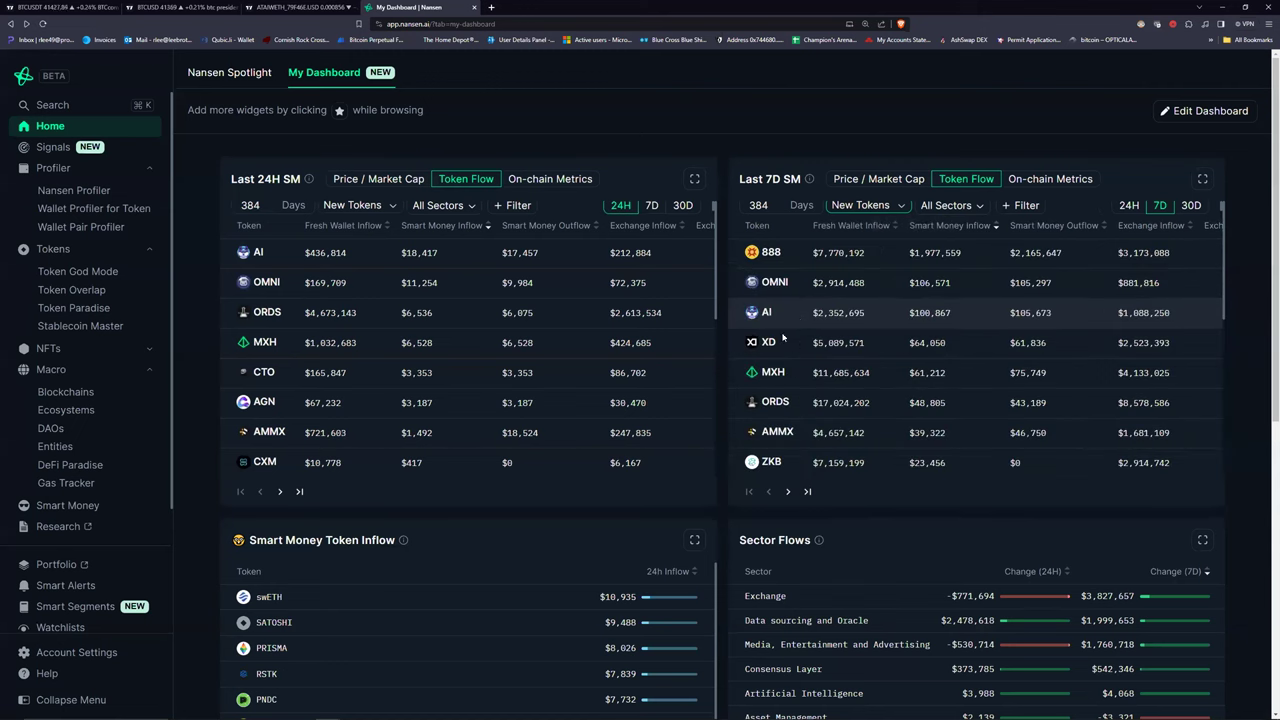
Look through the Last 7D SM new tokens and chart the TYPEAI / Wrapped Ether pair on Uniswap in TradingView.
{"action": "scroll", "coordinate": [903, 335], "scroll_direction": "down", "scroll_amount": 2}
{"action": "scroll", "coordinate": [903, 335], "scroll_direction": "down", "scroll_amount": 1}
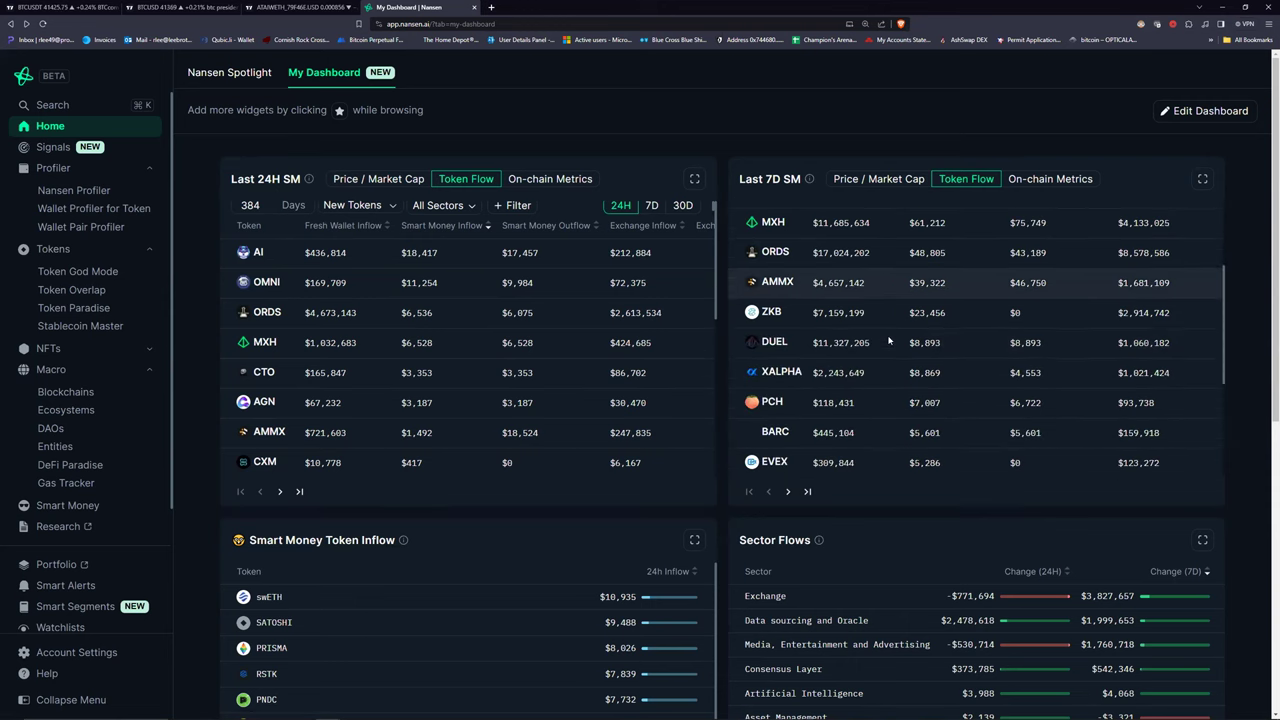
{"action": "mouse_move", "coordinate": [771, 318]}
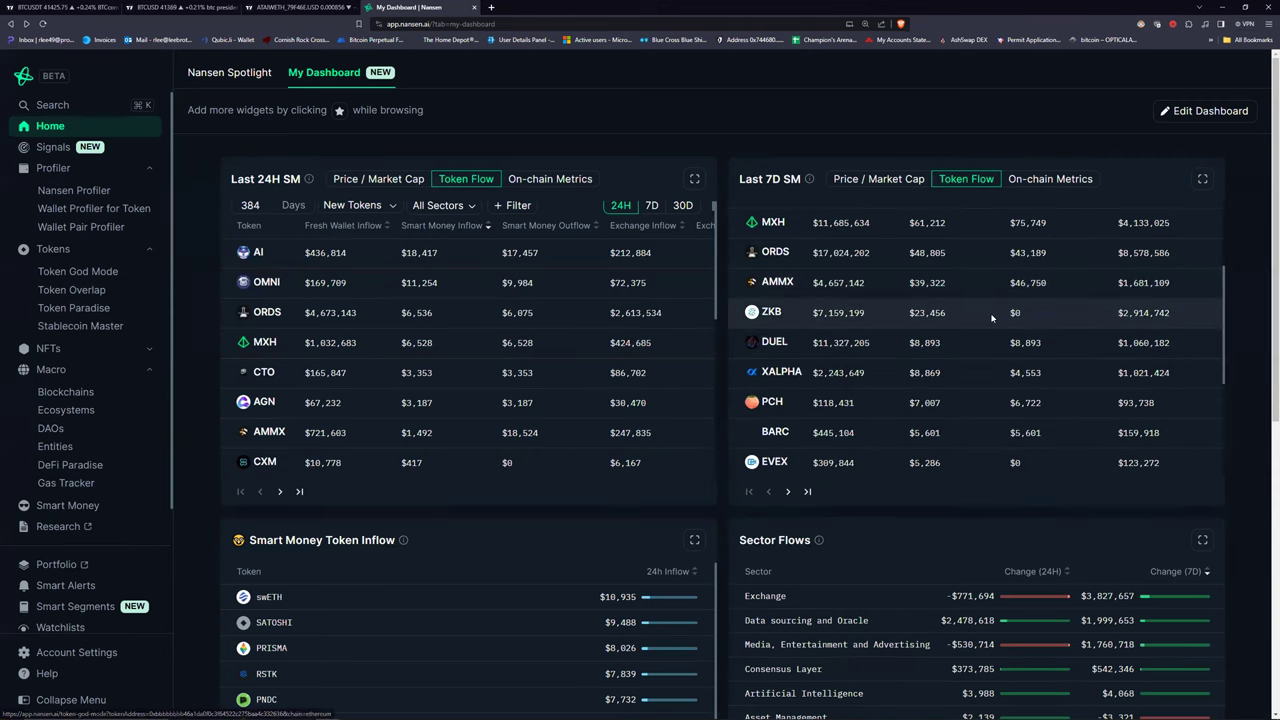
{"action": "scroll", "coordinate": [965, 317], "scroll_direction": "down", "scroll_amount": 1}
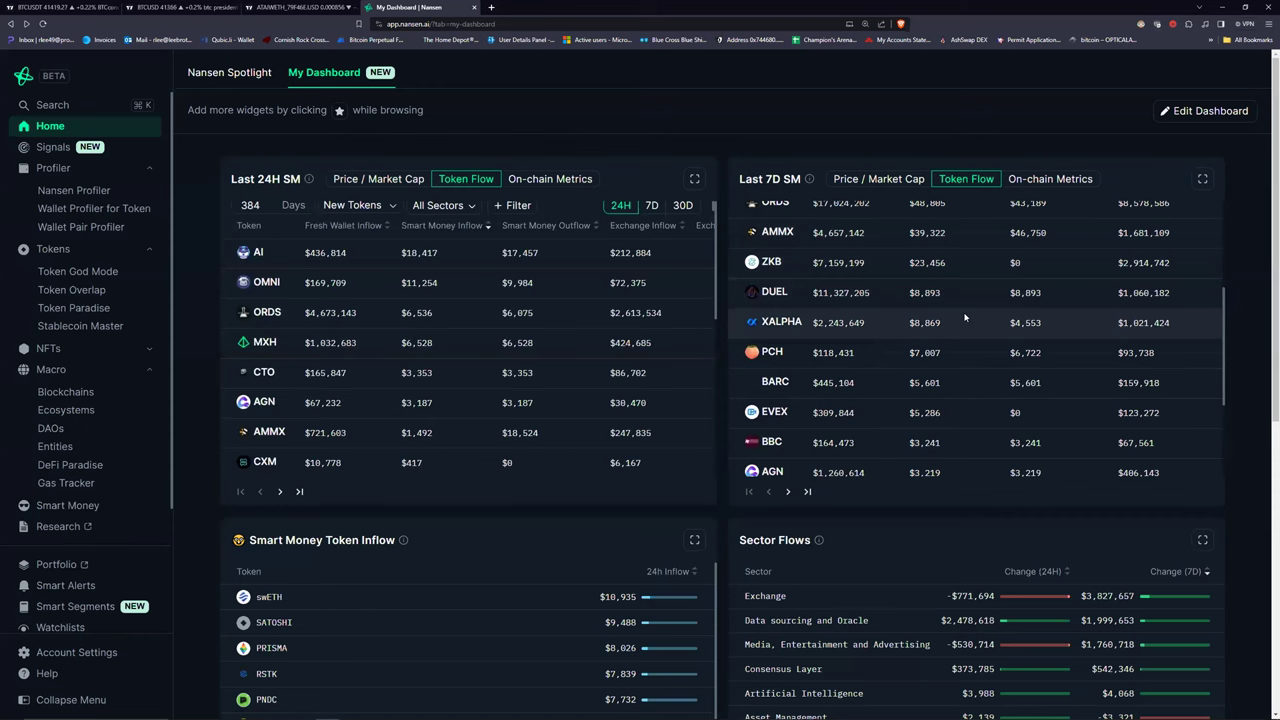
{"action": "scroll", "coordinate": [965, 317], "scroll_direction": "down", "scroll_amount": 3}
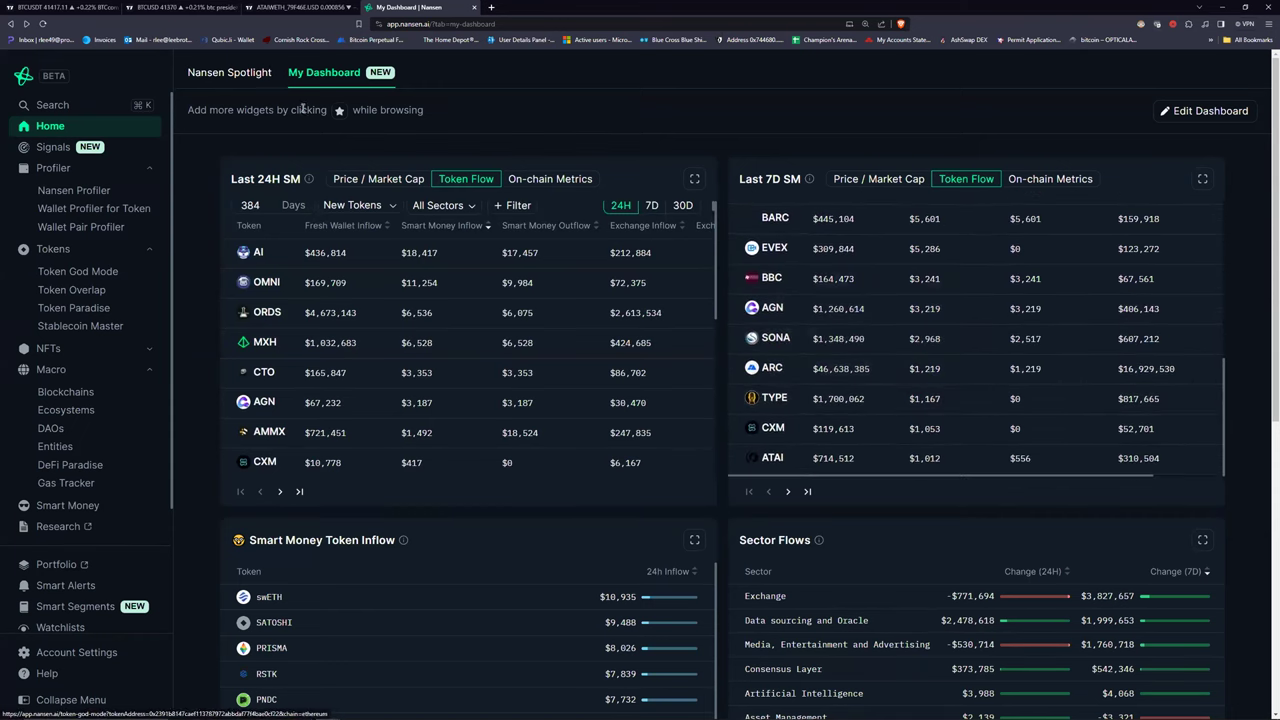
{"action": "left_click", "coordinate": [276, 10]}
{"action": "left_click", "coordinate": [57, 64]}
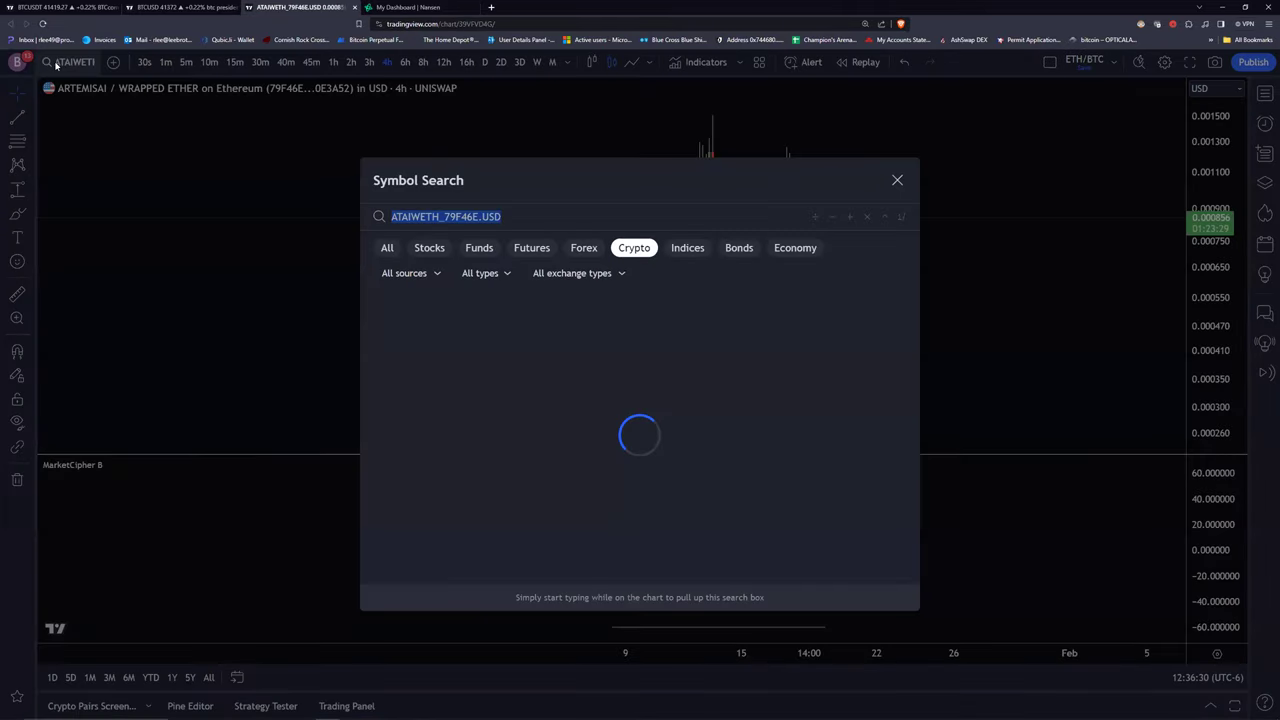
{"action": "type", "text": "TYPE"}
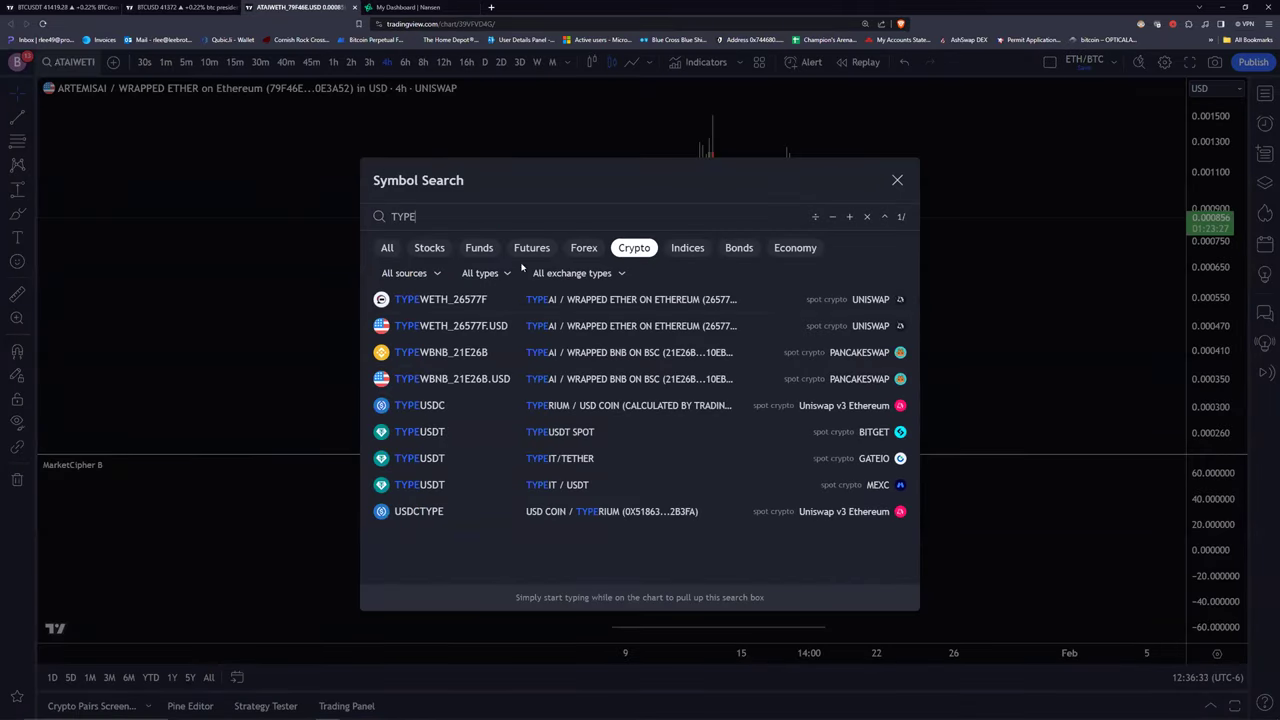
{"action": "left_click", "coordinate": [578, 297]}
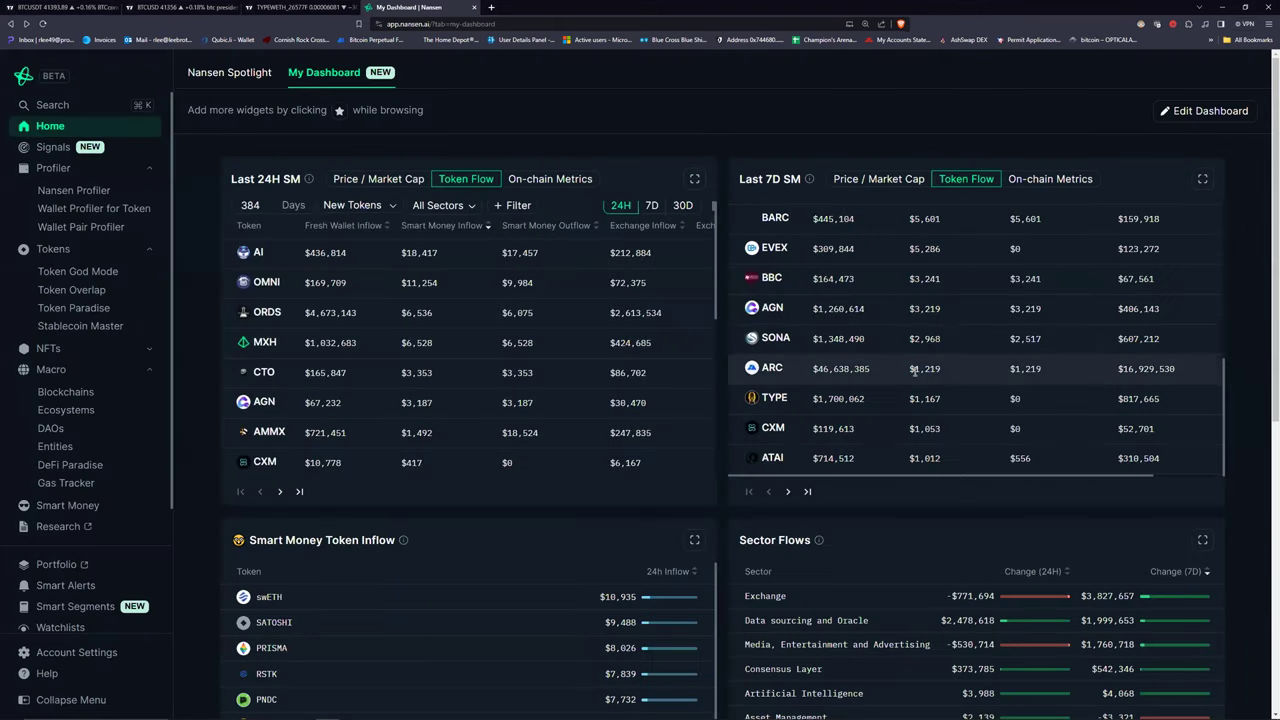
Review the Last 7D SM tokens in Nansen and chart the SONATA NETWORK / Wrapped Ether pair on Uniswap in TradingView.
{"action": "left_click", "coordinate": [410, 7]}
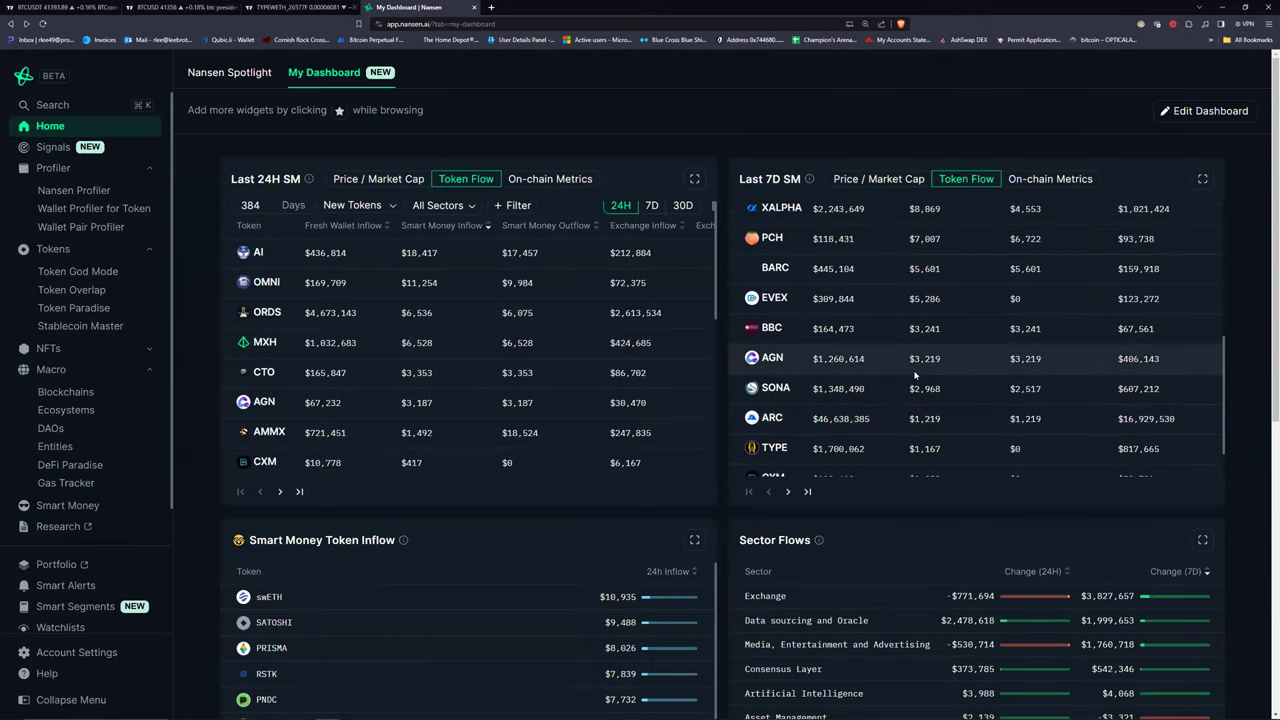
{"action": "scroll", "coordinate": [850, 375], "scroll_direction": "up", "scroll_amount": 2}
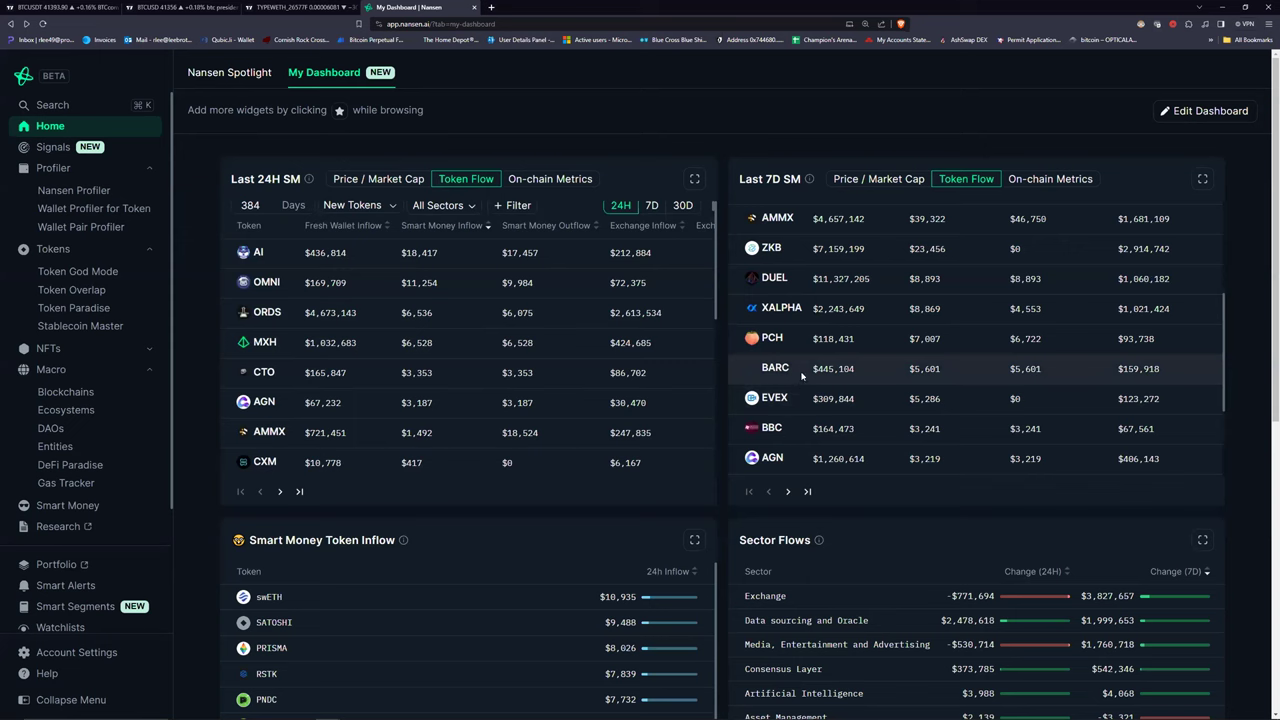
{"action": "scroll", "coordinate": [802, 375], "scroll_direction": "up", "scroll_amount": 2}
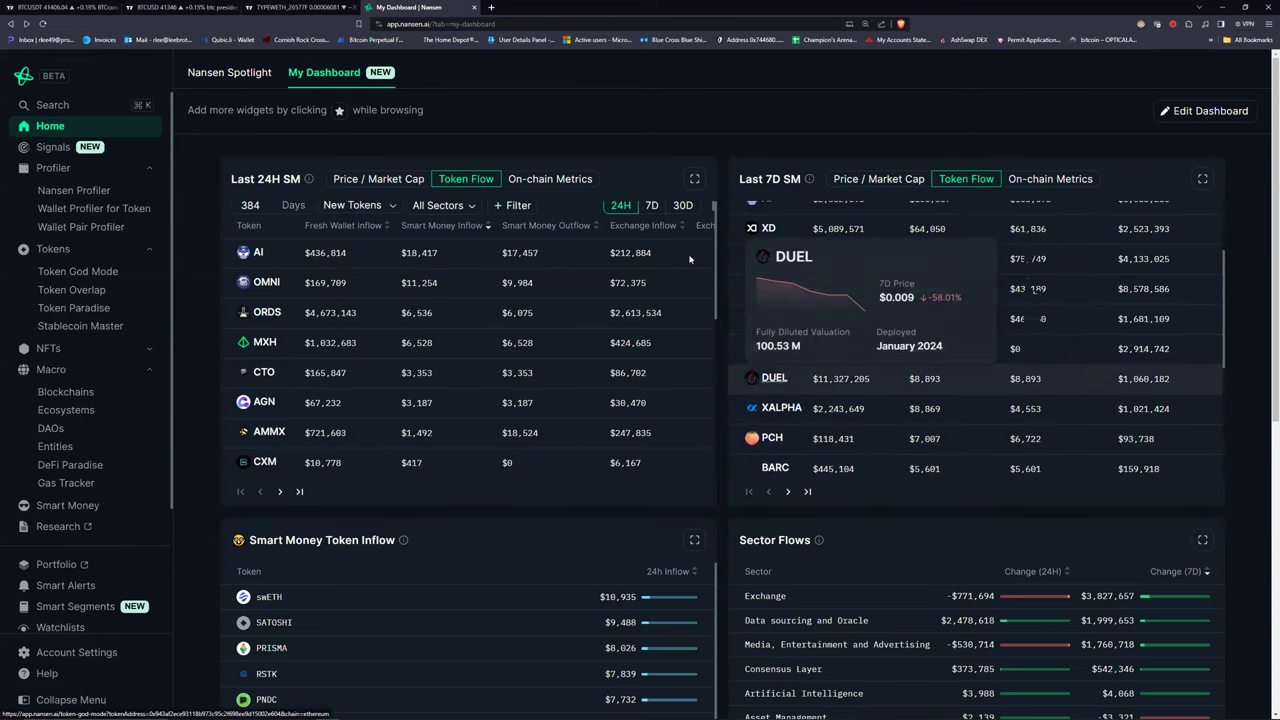
{"action": "left_click", "coordinate": [300, 7]}
{"action": "left_click", "coordinate": [72, 62]}
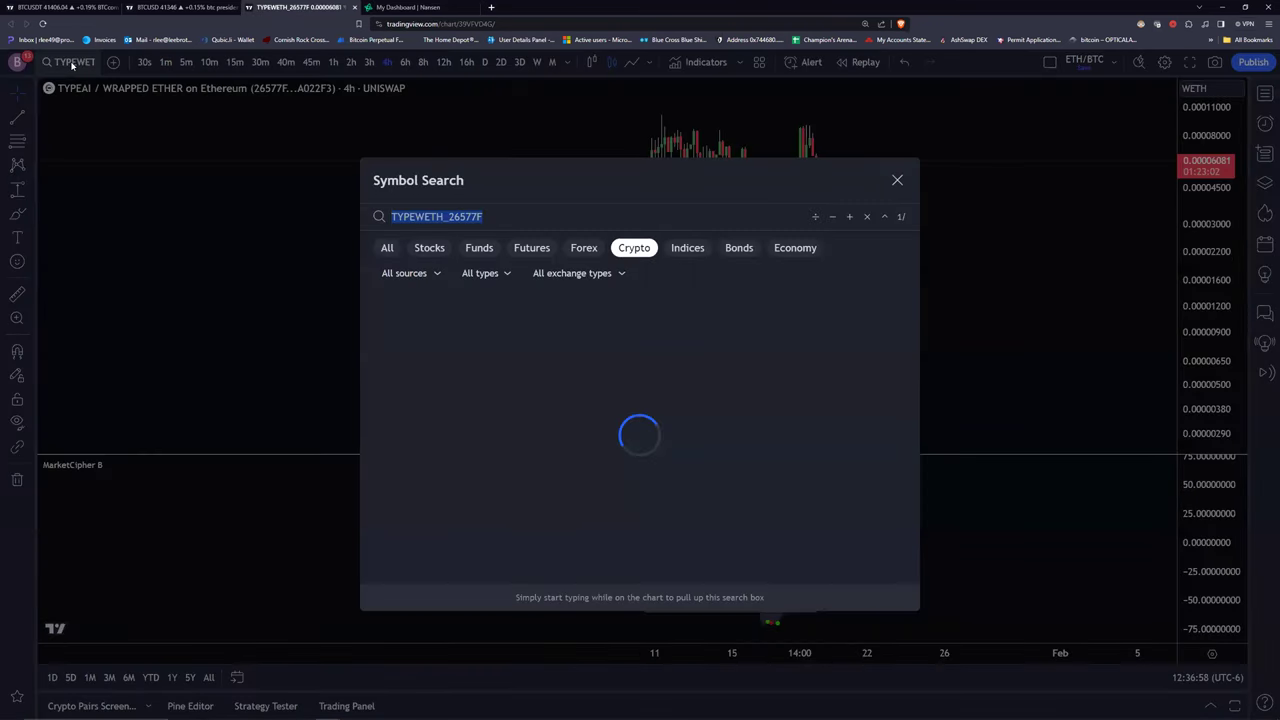
{"action": "type", "text": "SONA"}
{"action": "left_click", "coordinate": [420, 299]}
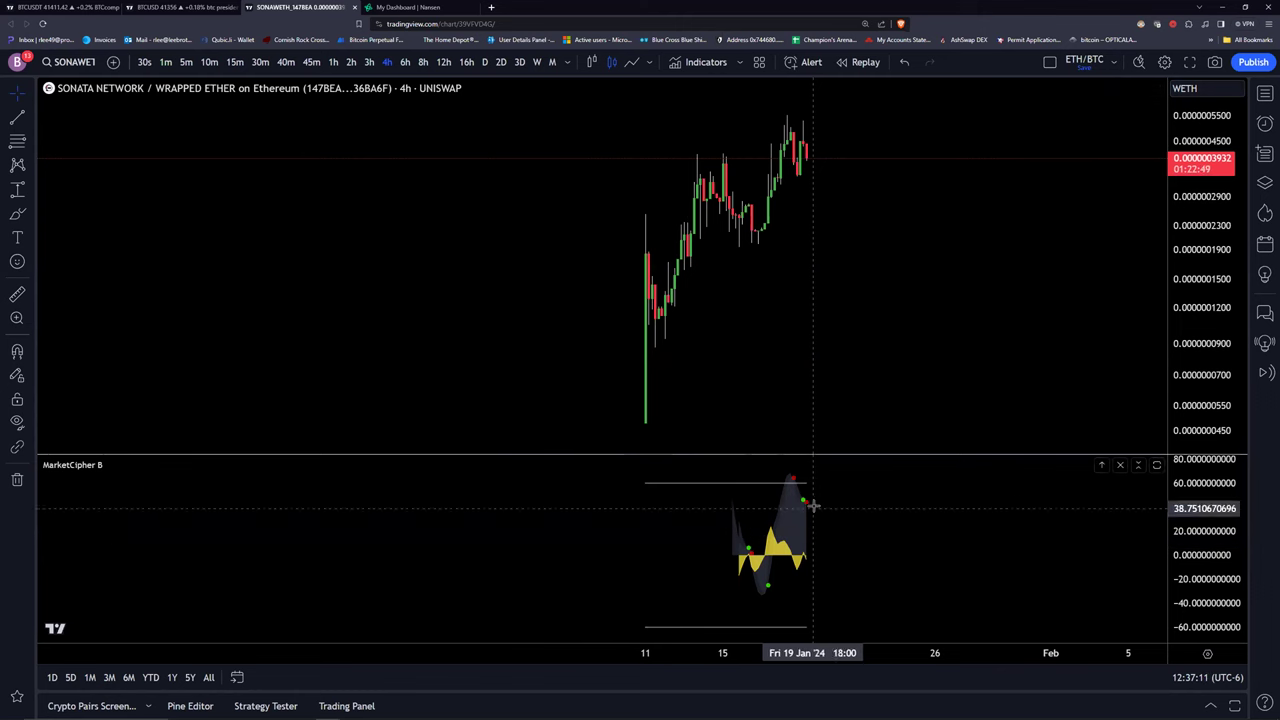
Set the SONATA NETWORK chart to the 1-hour interval and enable the RSI and Sto RSI plots of the MarketCipher B indicator.
{"action": "left_click", "coordinate": [333, 62]}
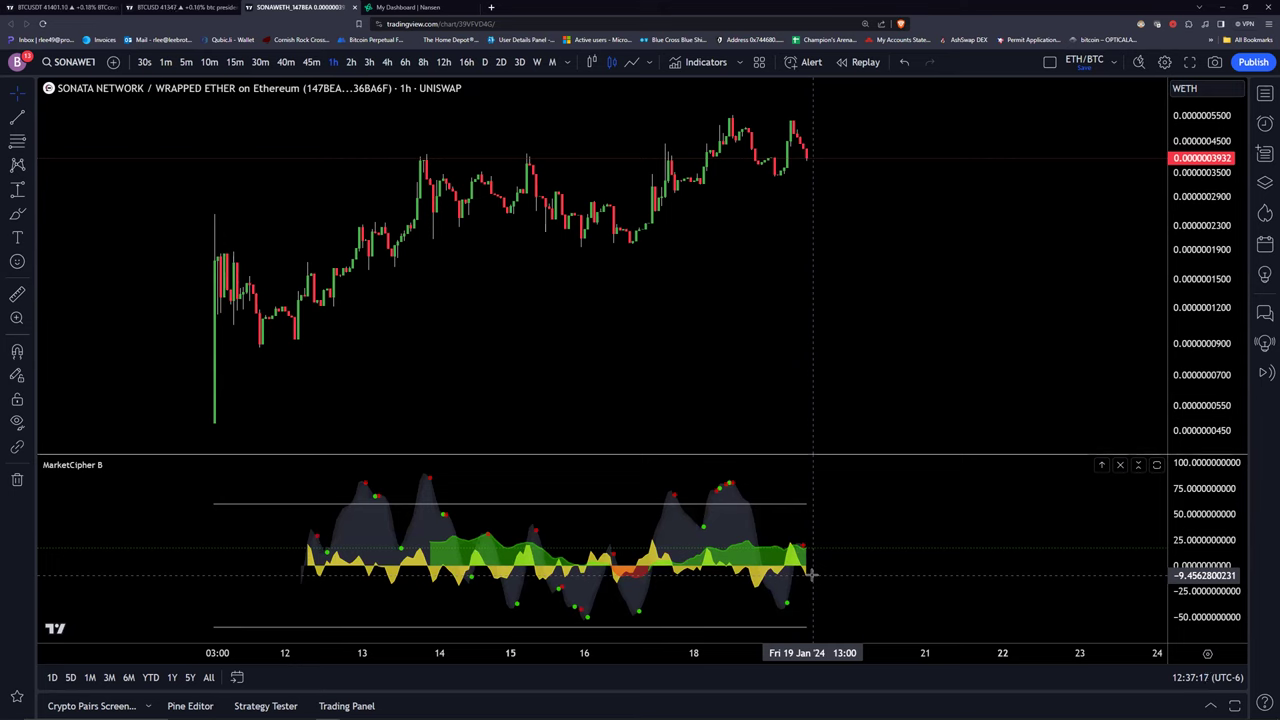
{"action": "double_click", "coordinate": [704, 557]}
{"action": "scroll", "coordinate": [620, 380], "scroll_direction": "down", "scroll_amount": 5}
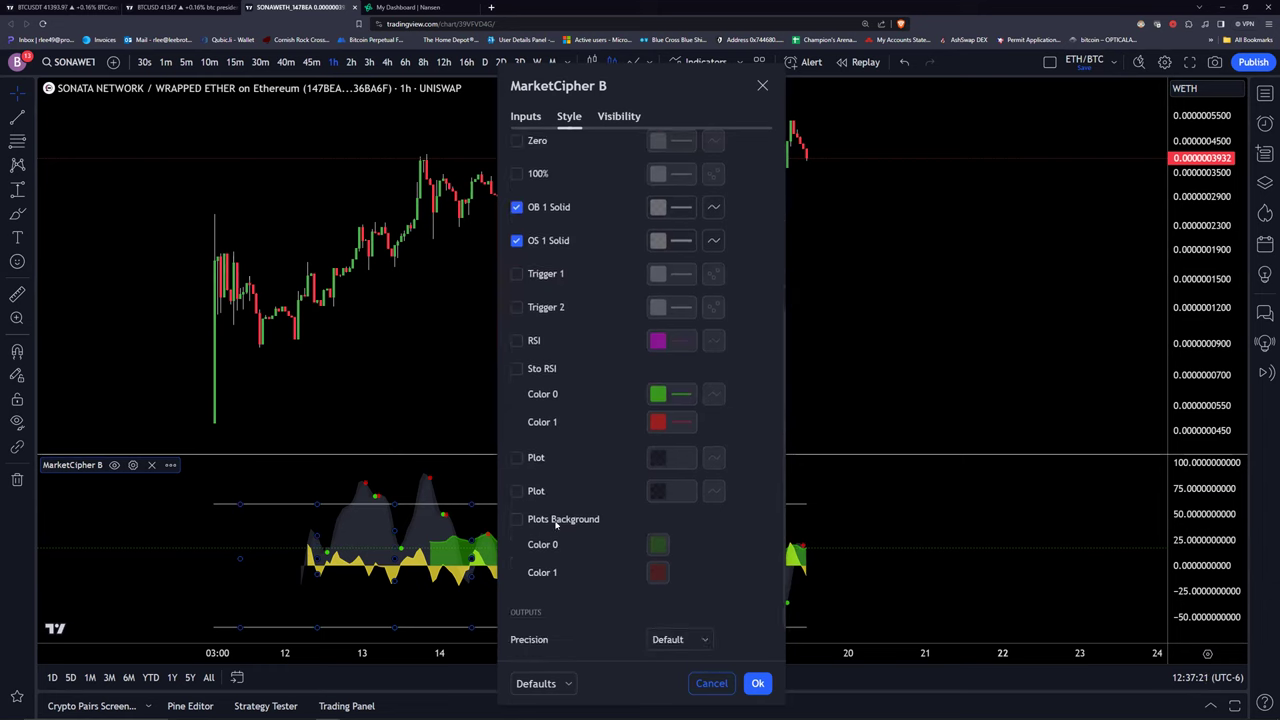
{"action": "scroll", "coordinate": [546, 400], "scroll_direction": "up", "scroll_amount": 2}
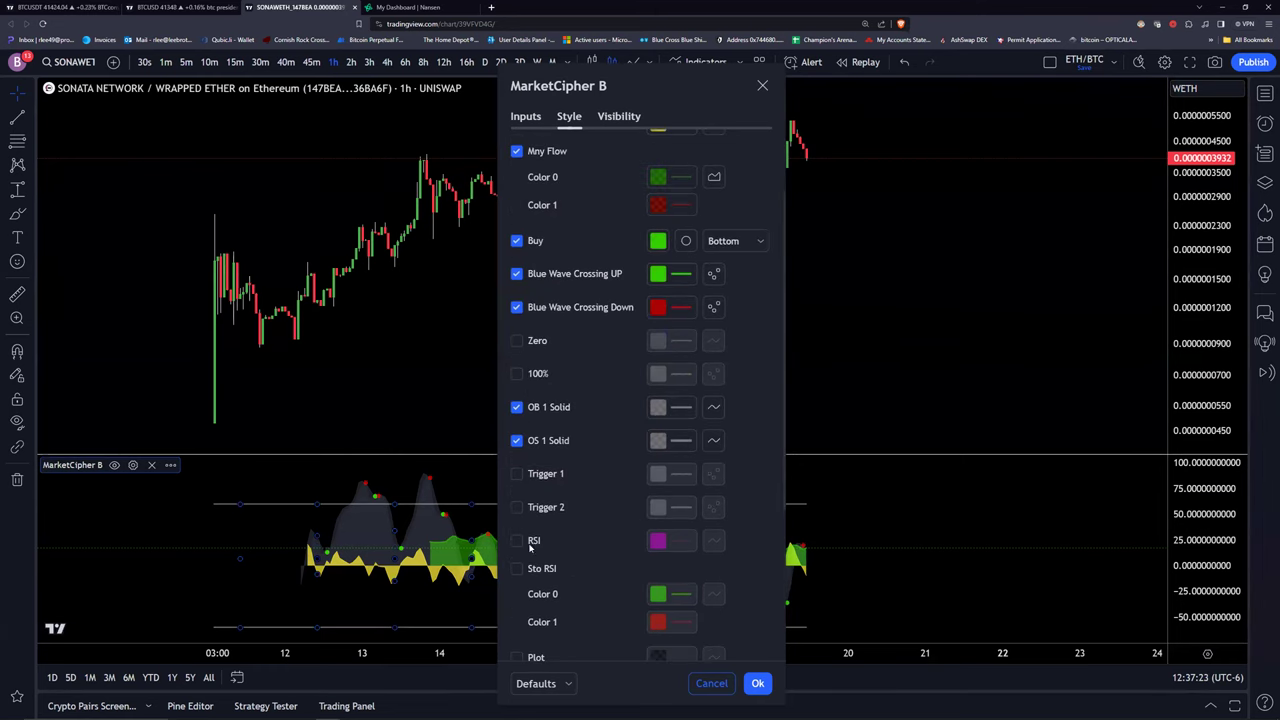
{"action": "left_click", "coordinate": [528, 543]}
{"action": "left_click", "coordinate": [516, 568]}
{"action": "left_click", "coordinate": [758, 683]}
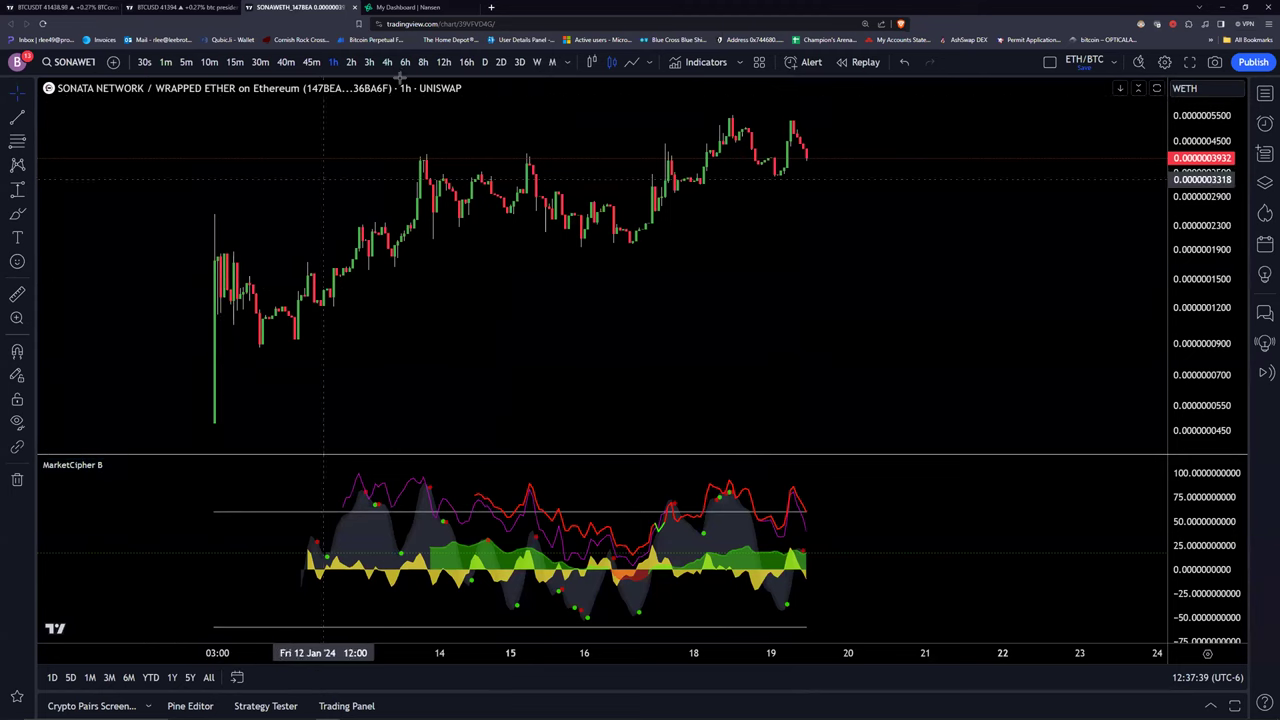
Recheck the Last 7D SM tokens in Nansen and chart the ZKBASE / Tether USD pair on Uniswap in TradingView.
{"action": "left_click", "coordinate": [405, 6]}
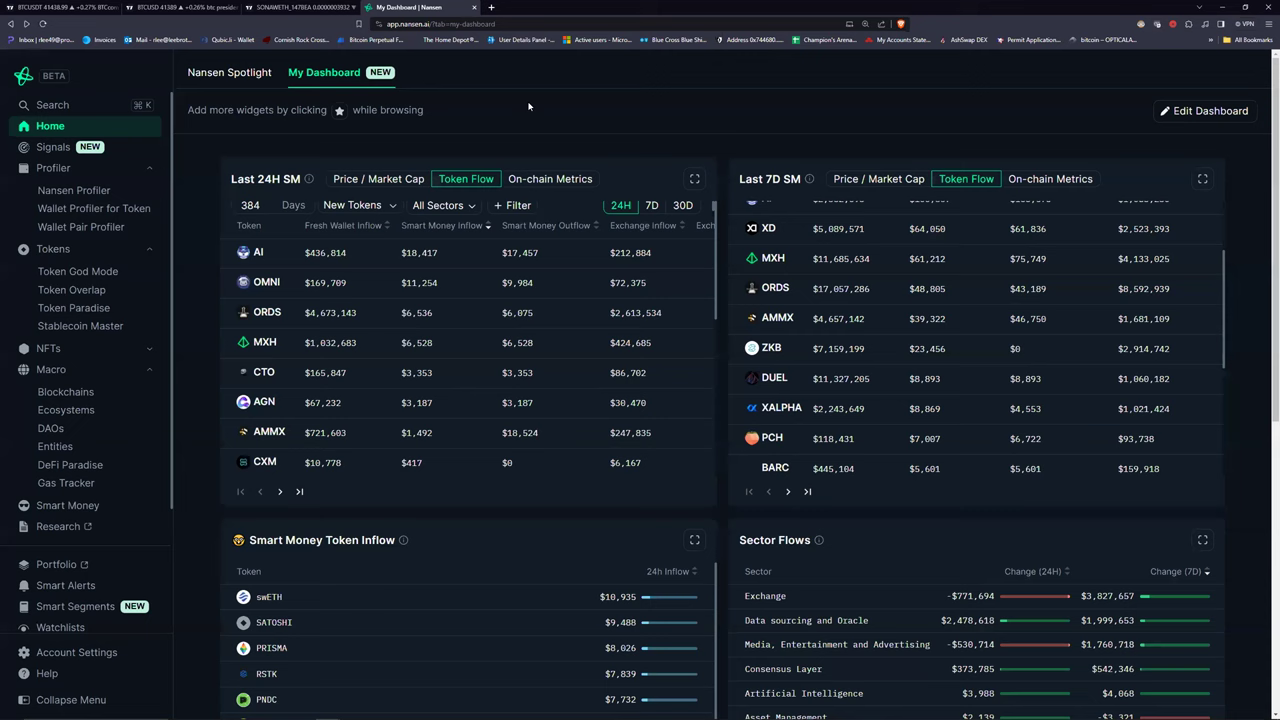
{"action": "left_click", "coordinate": [310, 6]}
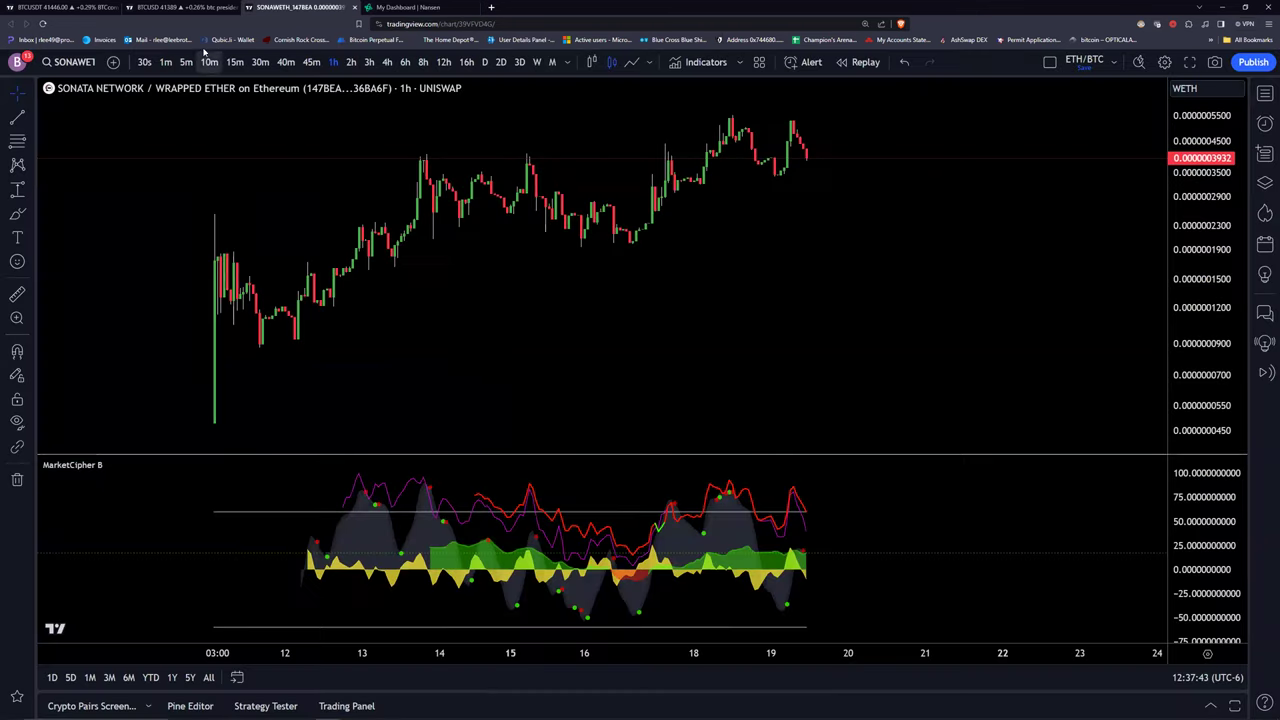
{"action": "left_click", "coordinate": [70, 63]}
{"action": "type", "text": "zkb"}
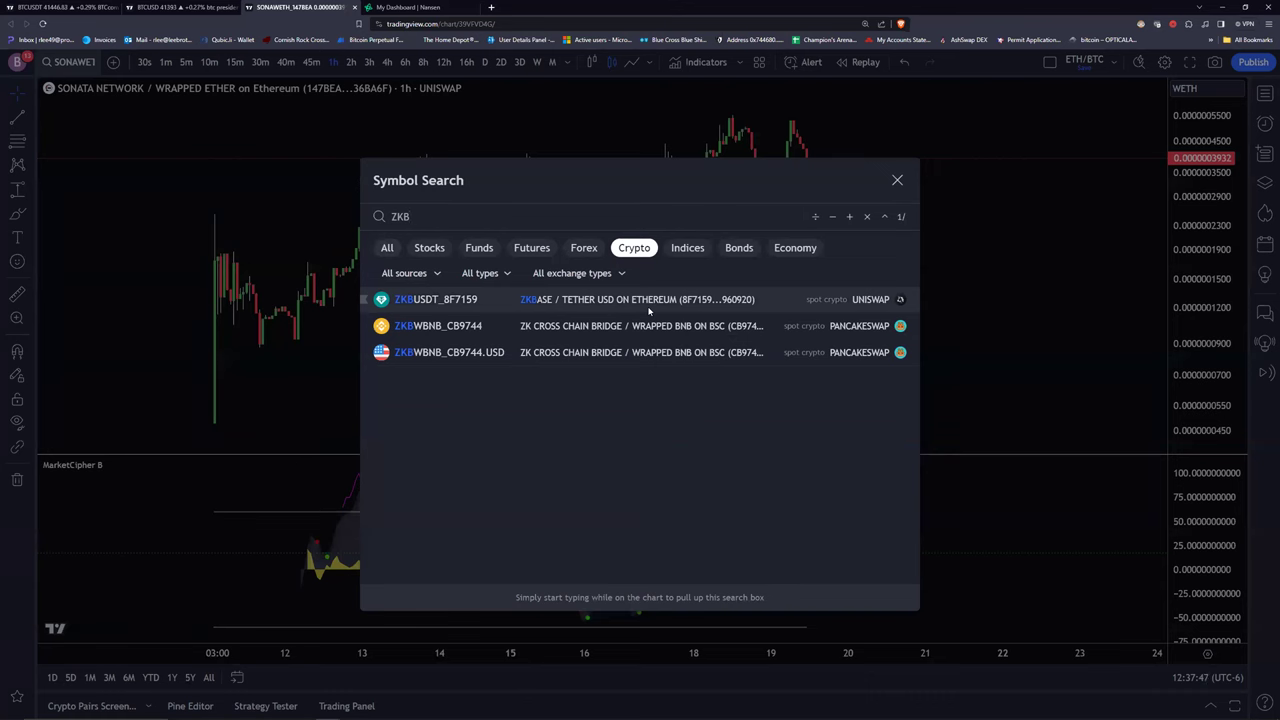
{"action": "left_click", "coordinate": [648, 309]}
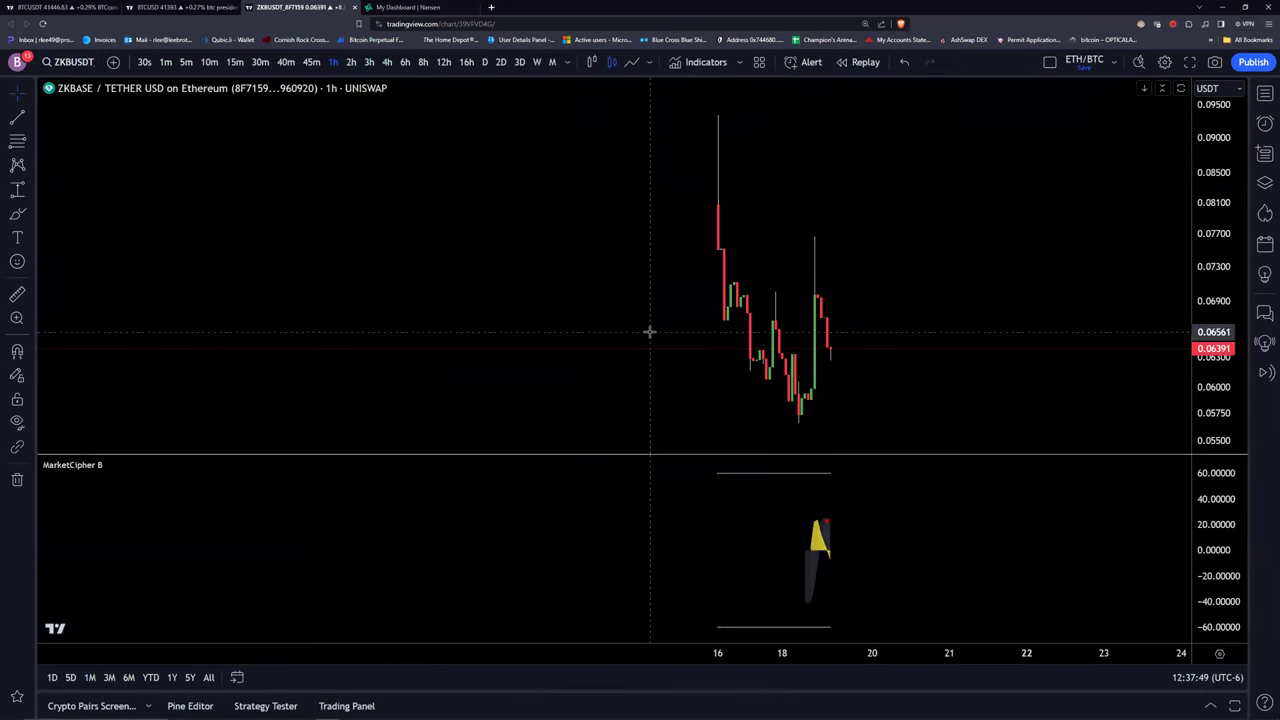
{"action": "scroll", "coordinate": [806, 281], "scroll_direction": "up", "scroll_amount": 2}
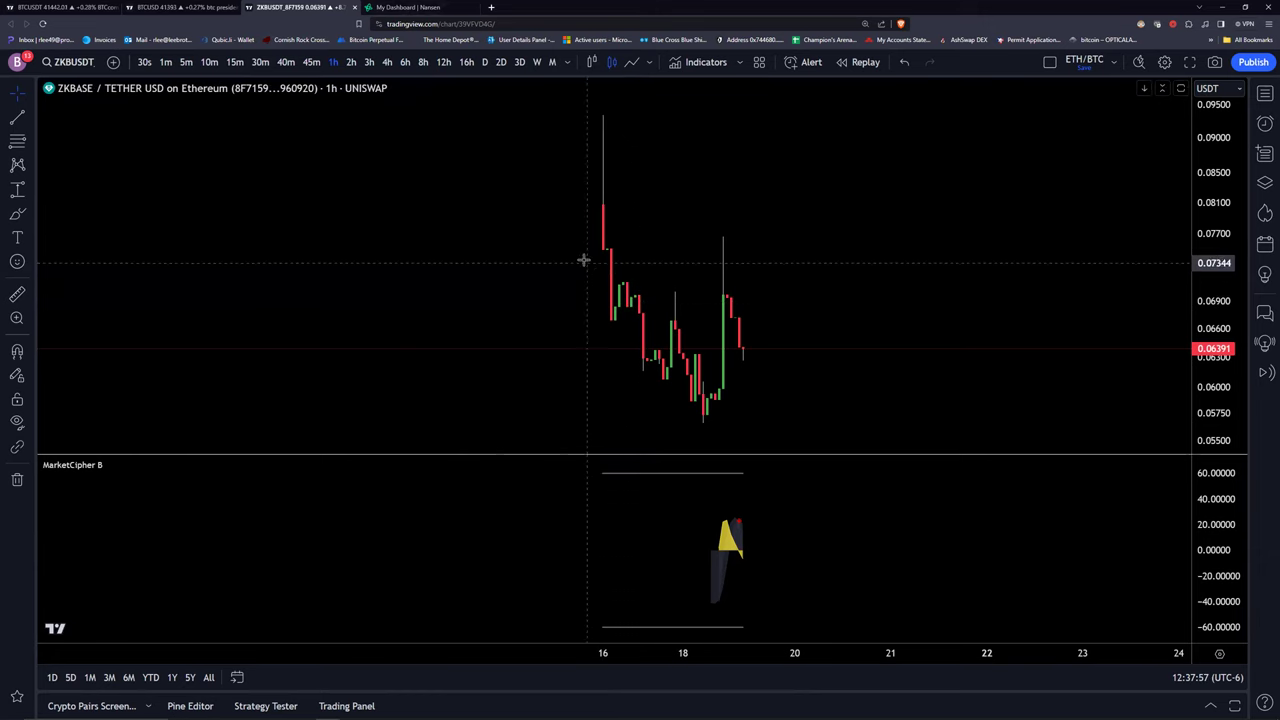
Search the web for "zkb coin" in a new tab, read CoinMarketCap's ZK Cross Chain Bridge page and close it.
{"action": "left_click", "coordinate": [492, 7]}
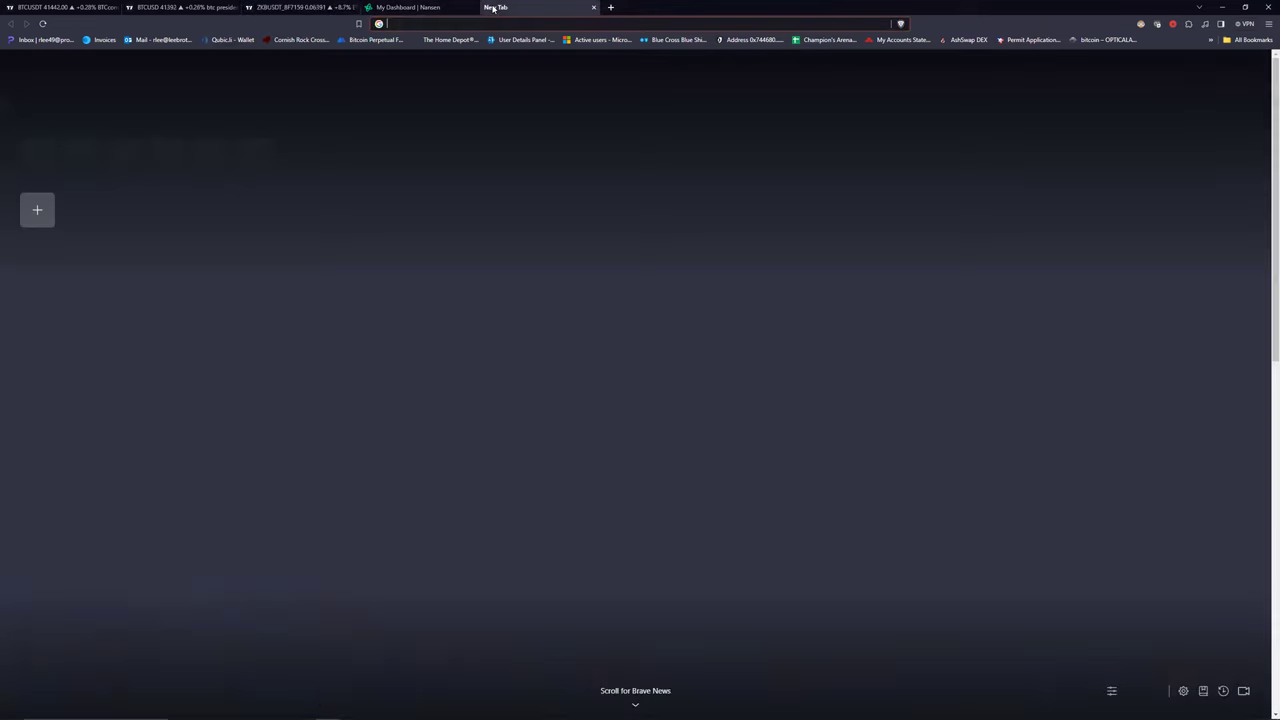
{"action": "type", "text": "zkb coin"}
{"action": "key", "text": "Return"}
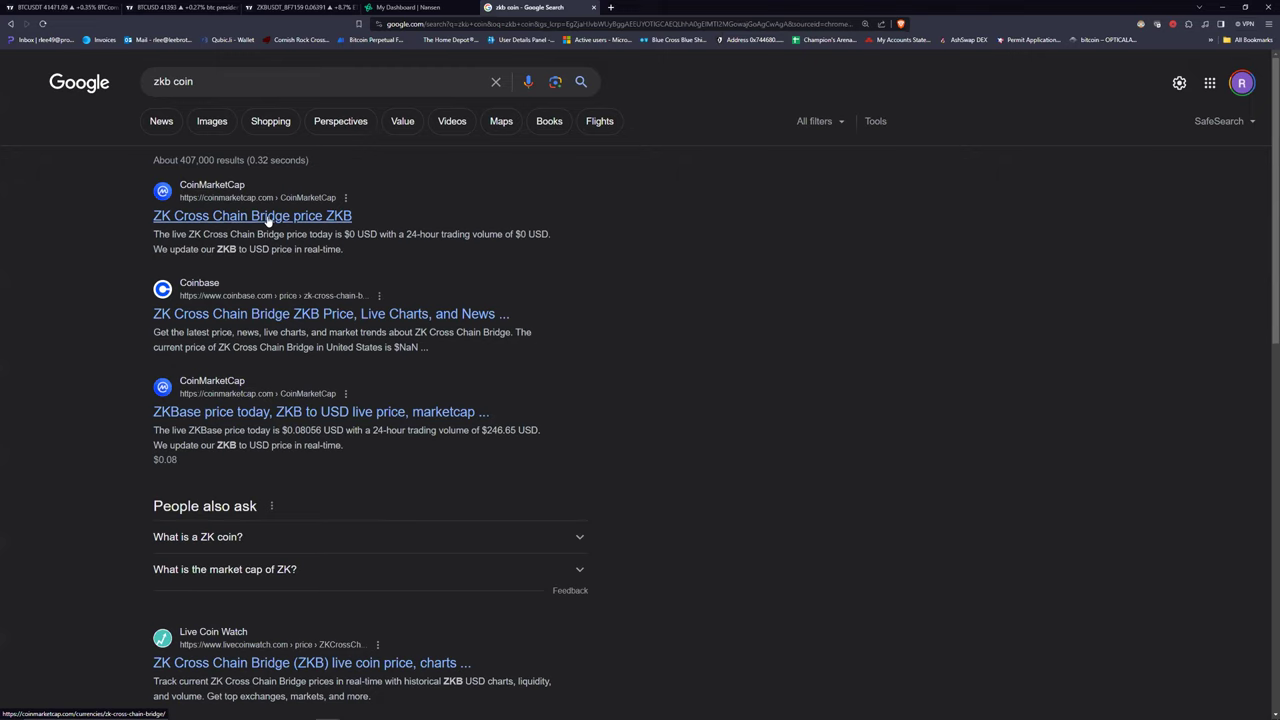
{"action": "left_click", "coordinate": [268, 217]}
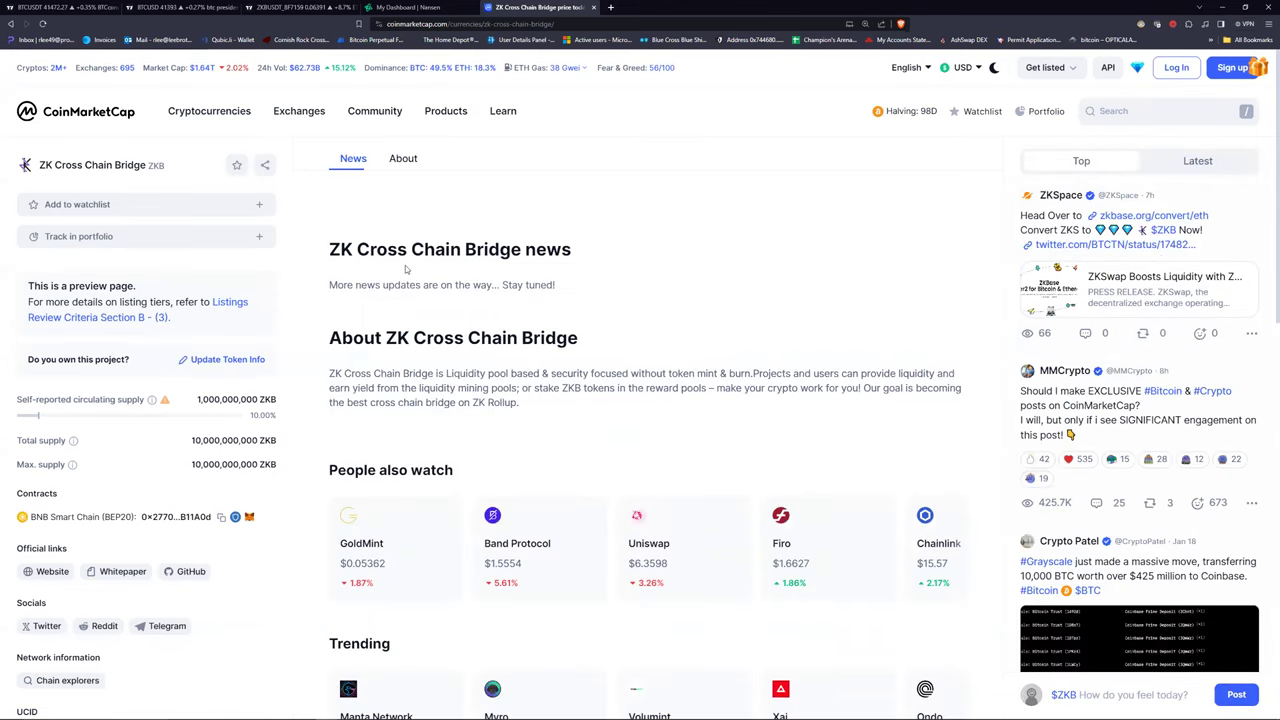
{"action": "scroll", "coordinate": [597, 236], "scroll_direction": "down", "scroll_amount": 1}
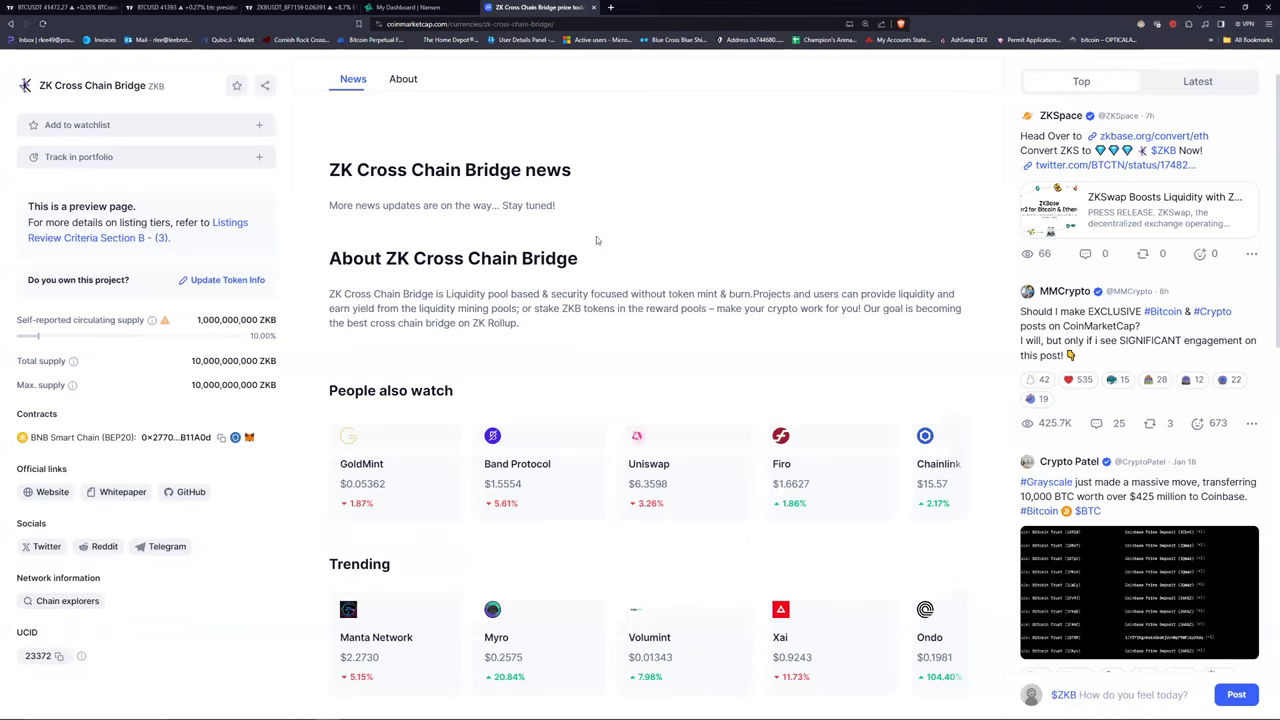
{"action": "scroll", "coordinate": [596, 236], "scroll_direction": "up", "scroll_amount": 1}
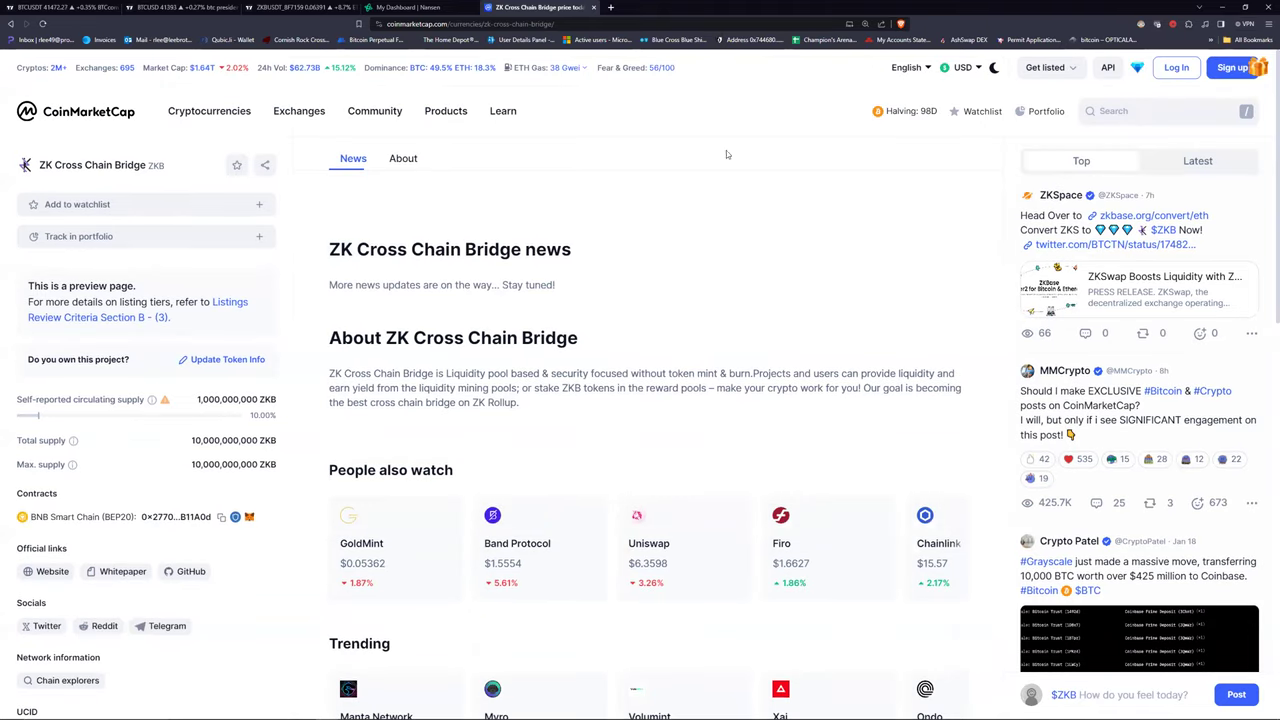
{"action": "left_click", "coordinate": [595, 7]}
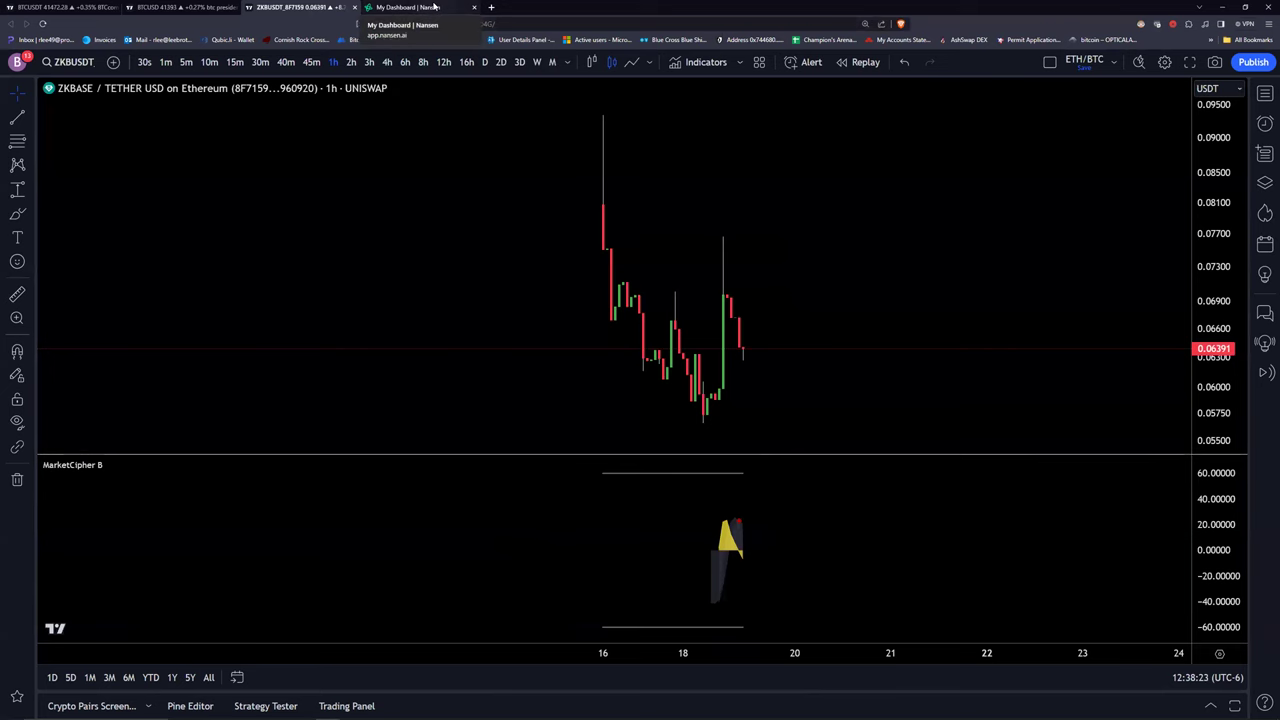
Return to the first Last 7D SM tokens in Nansen and chart the XDOGE / Wrapped Ether pair on Uniswap in TradingView.
{"action": "left_click", "coordinate": [435, 7]}
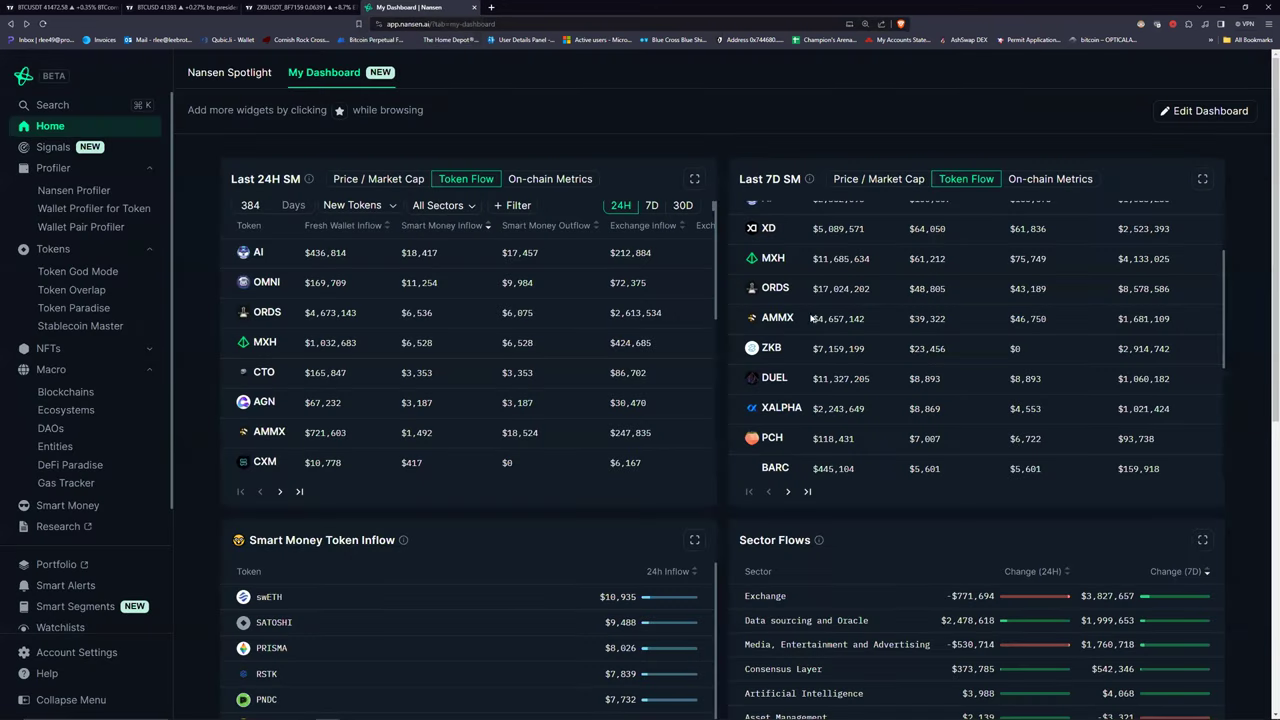
{"action": "scroll", "coordinate": [785, 347], "scroll_direction": "up", "scroll_amount": 3}
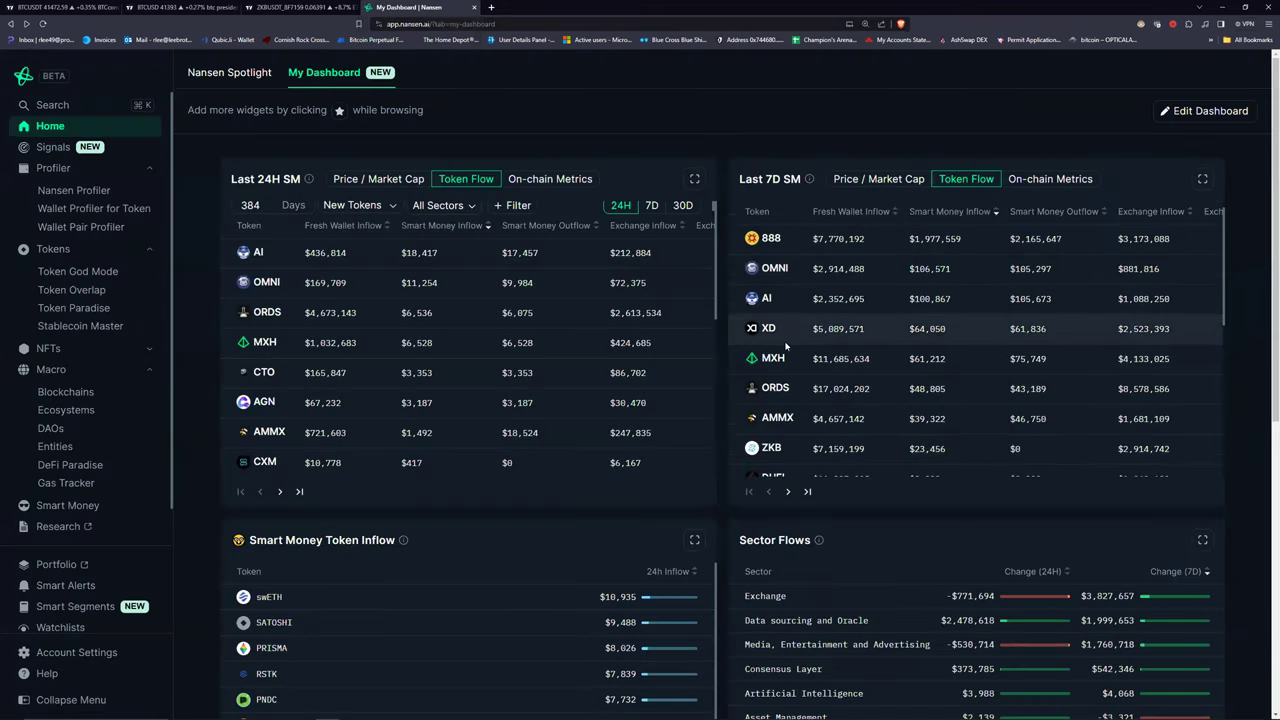
{"action": "left_click", "coordinate": [300, 7]}
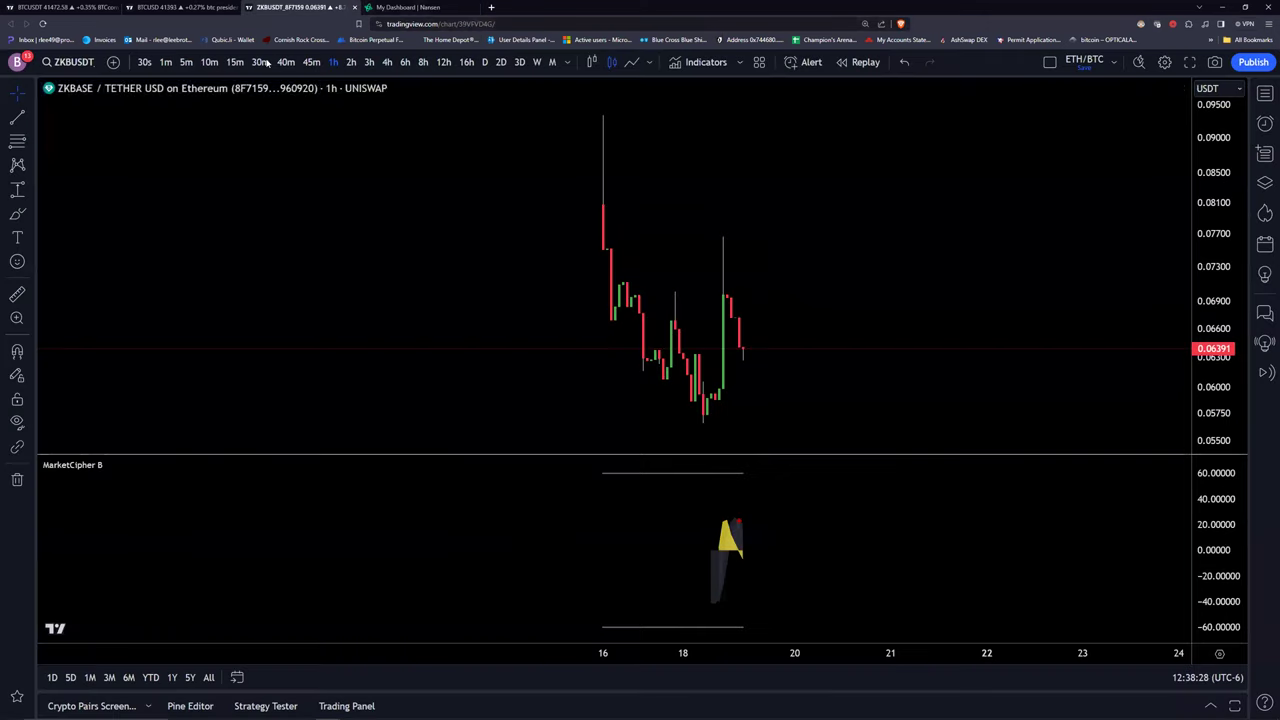
{"action": "left_click", "coordinate": [74, 62]}
{"action": "type", "text": "XD"}
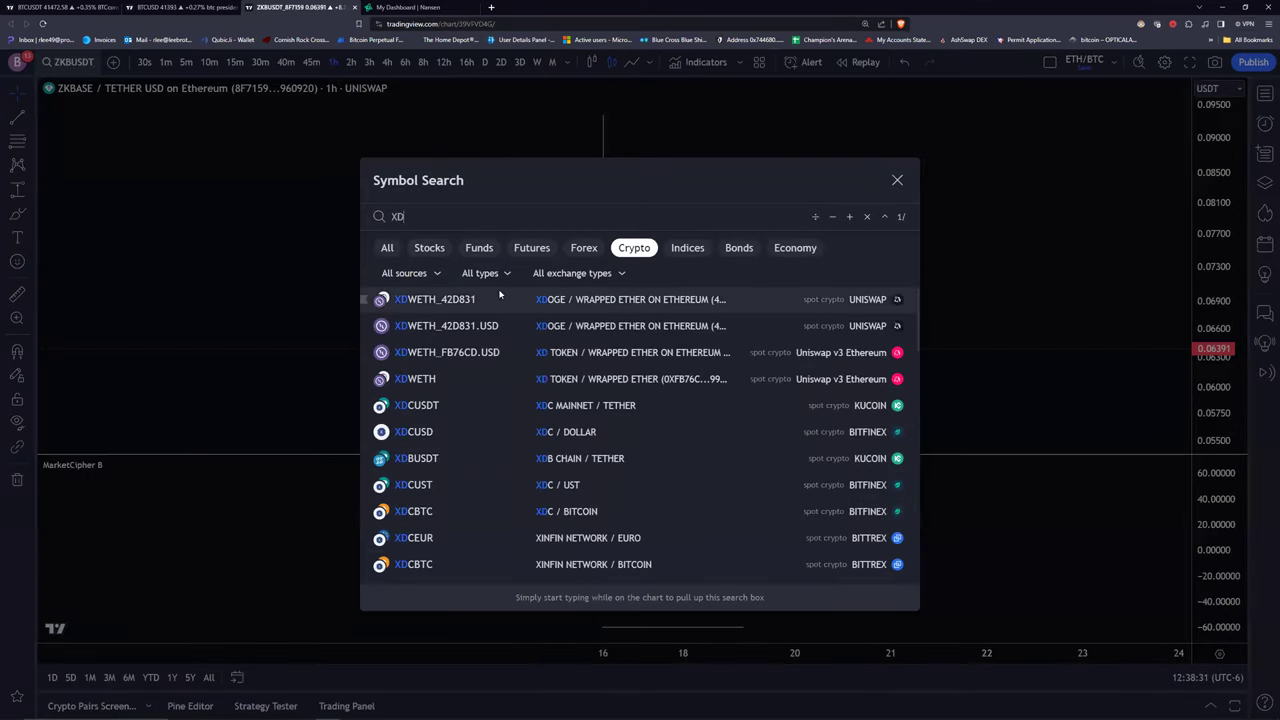
{"action": "left_click", "coordinate": [500, 296]}
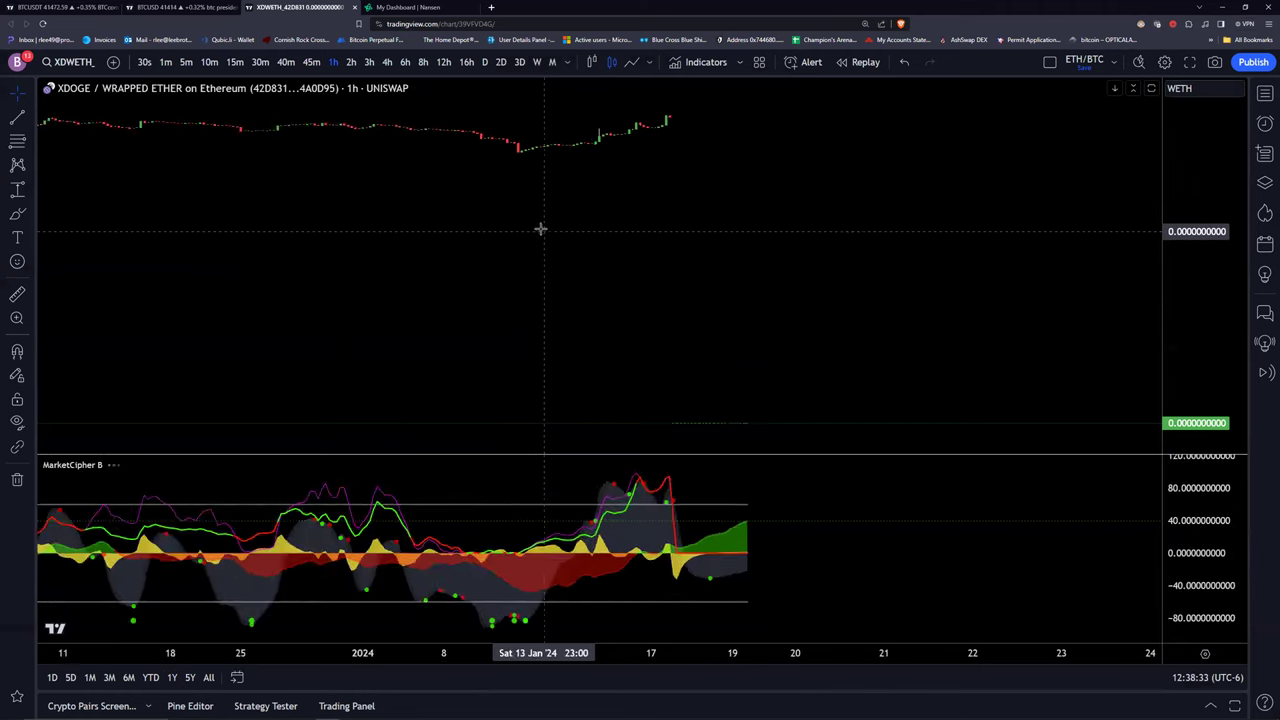
Set the XDOGE chart to the 8-hour interval and look over its price history back to August.
{"action": "left_click", "coordinate": [425, 62]}
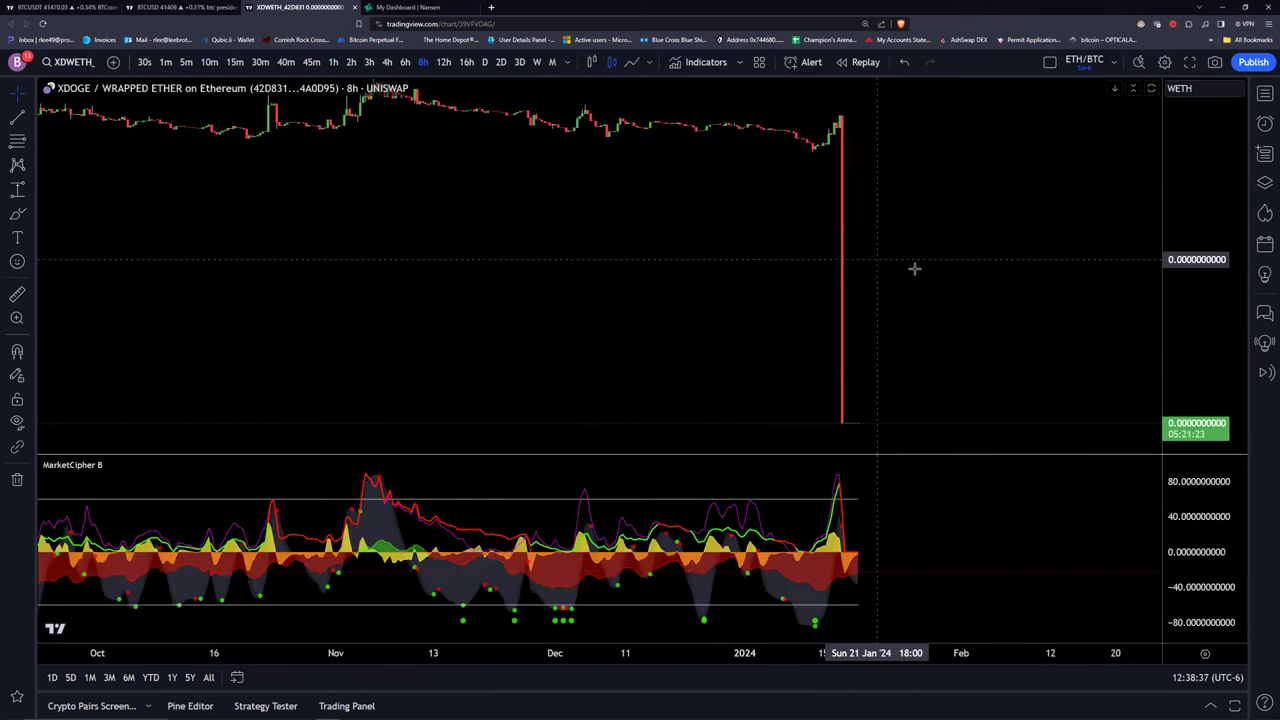
{"action": "scroll", "coordinate": [780, 243], "scroll_direction": "down", "scroll_amount": 4}
{"action": "scroll", "coordinate": [790, 240], "scroll_direction": "down", "scroll_amount": 3}
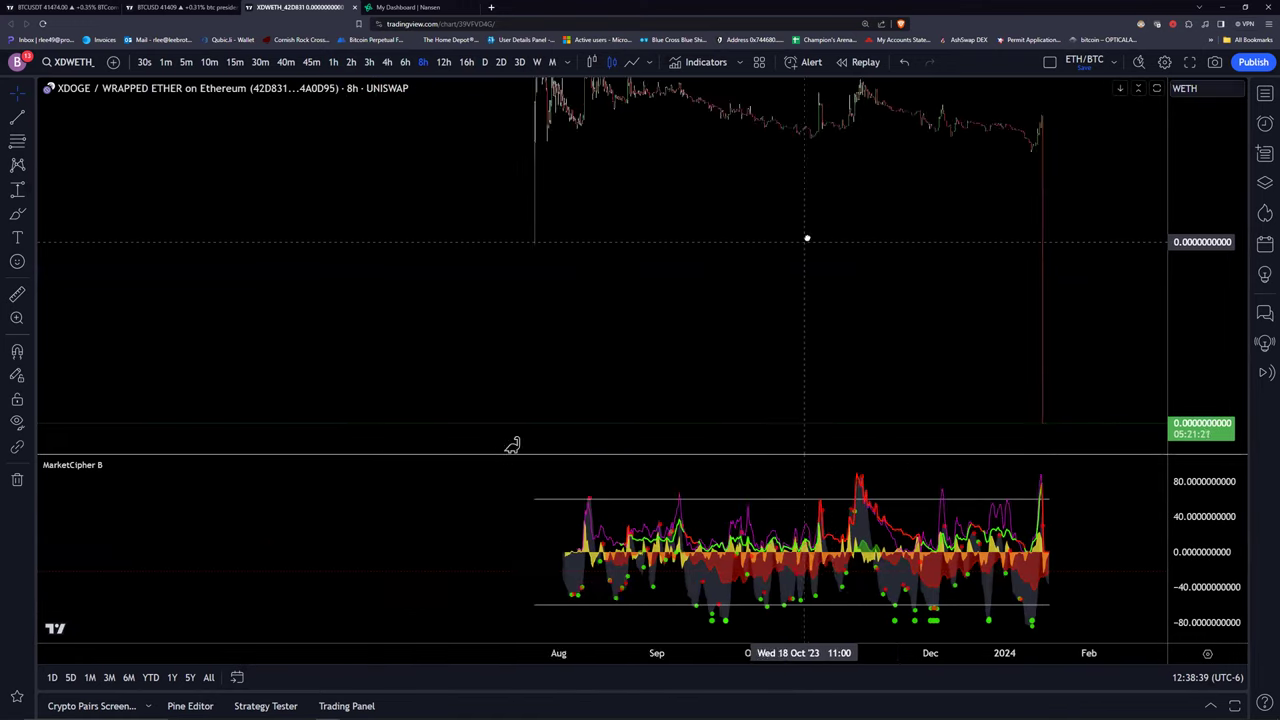
Chart the XD Token / Wrapped Ether pair in USD on Uniswap v3 Ethereum.
{"action": "left_click", "coordinate": [90, 63]}
{"action": "type", "text": "XD"}
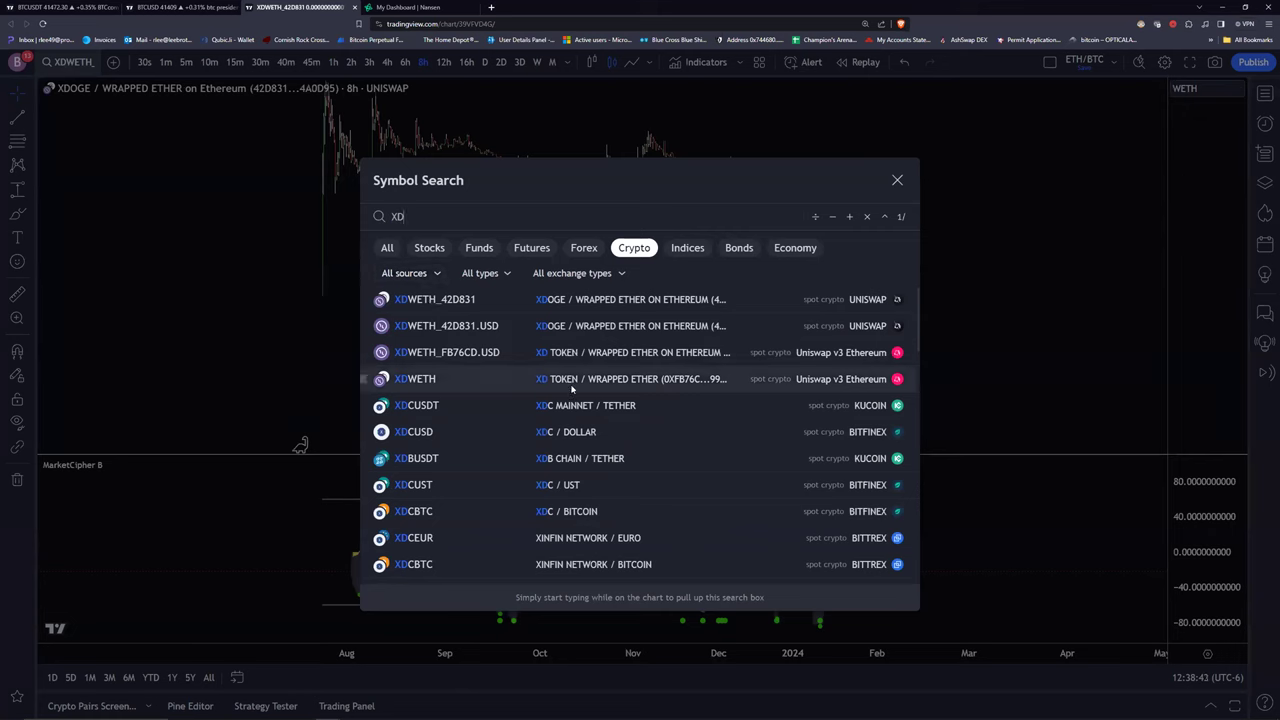
{"action": "left_click", "coordinate": [615, 360]}
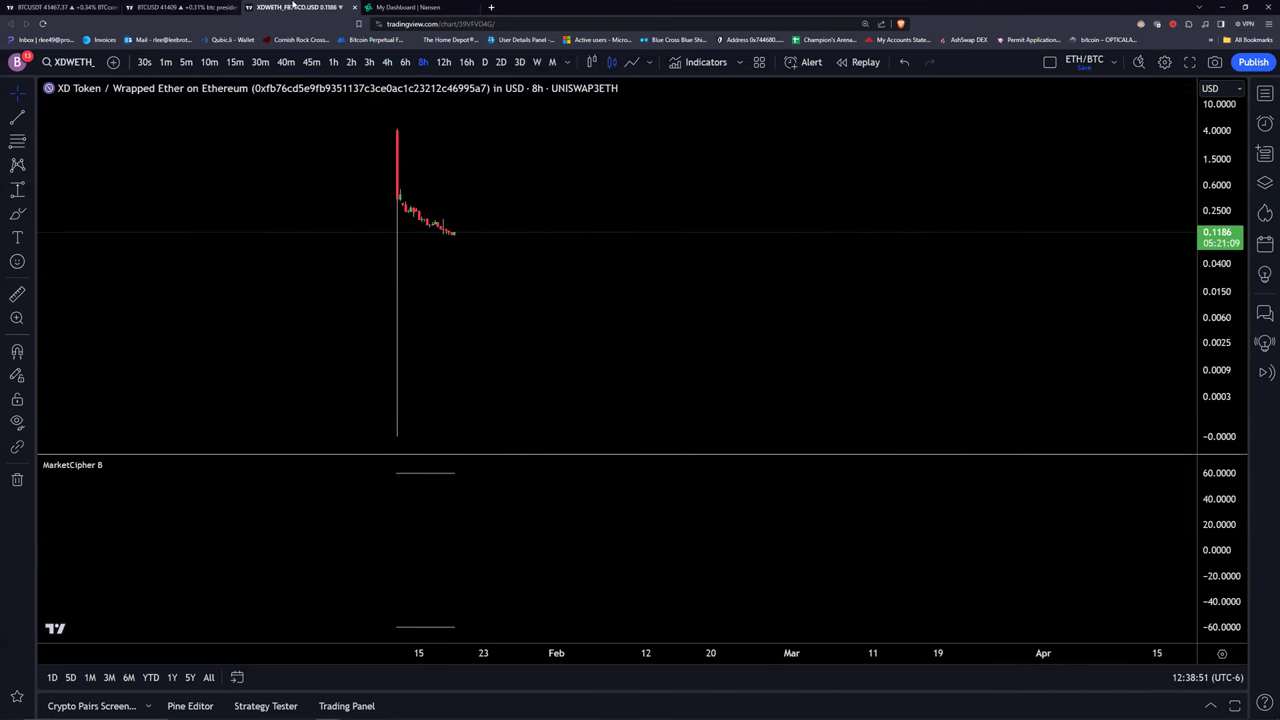
Check the 888 token in Nansen's Last 7D SM list and chart the LUCKY 8 TOKEN / USD COIN pair on Uniswap in TradingView.
{"action": "left_click", "coordinate": [403, 7]}
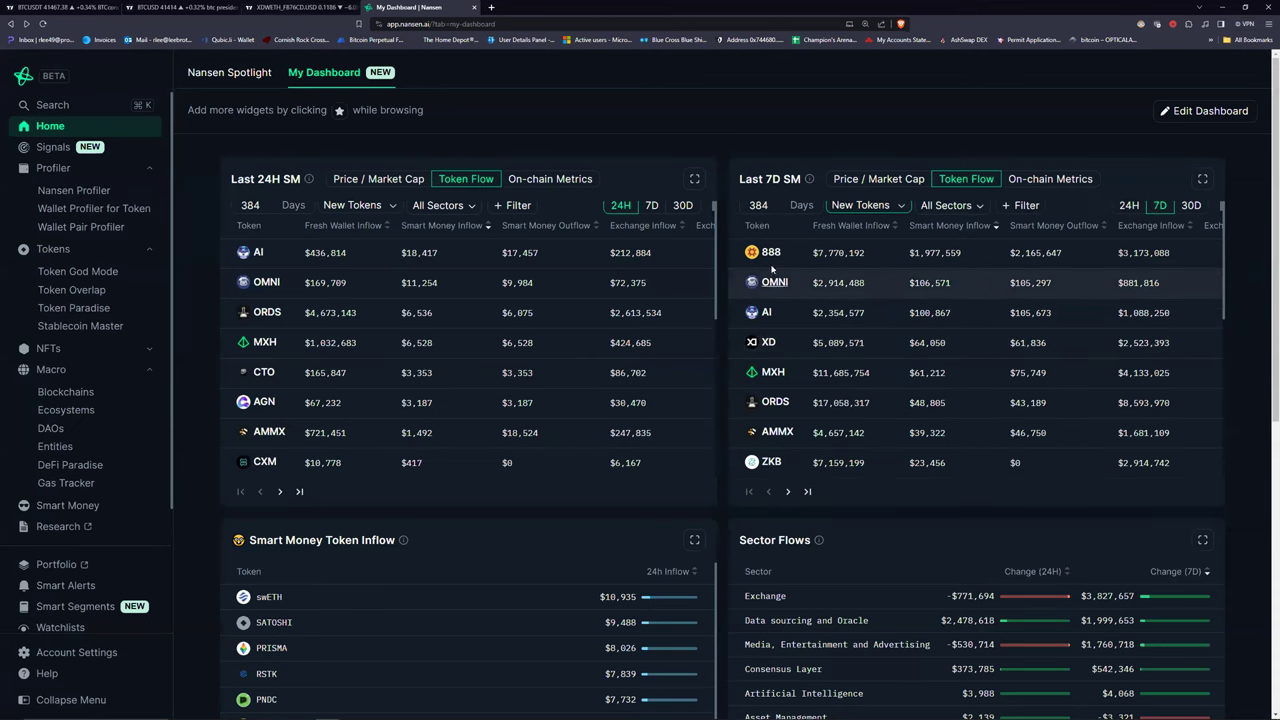
{"action": "mouse_move", "coordinate": [775, 258]}
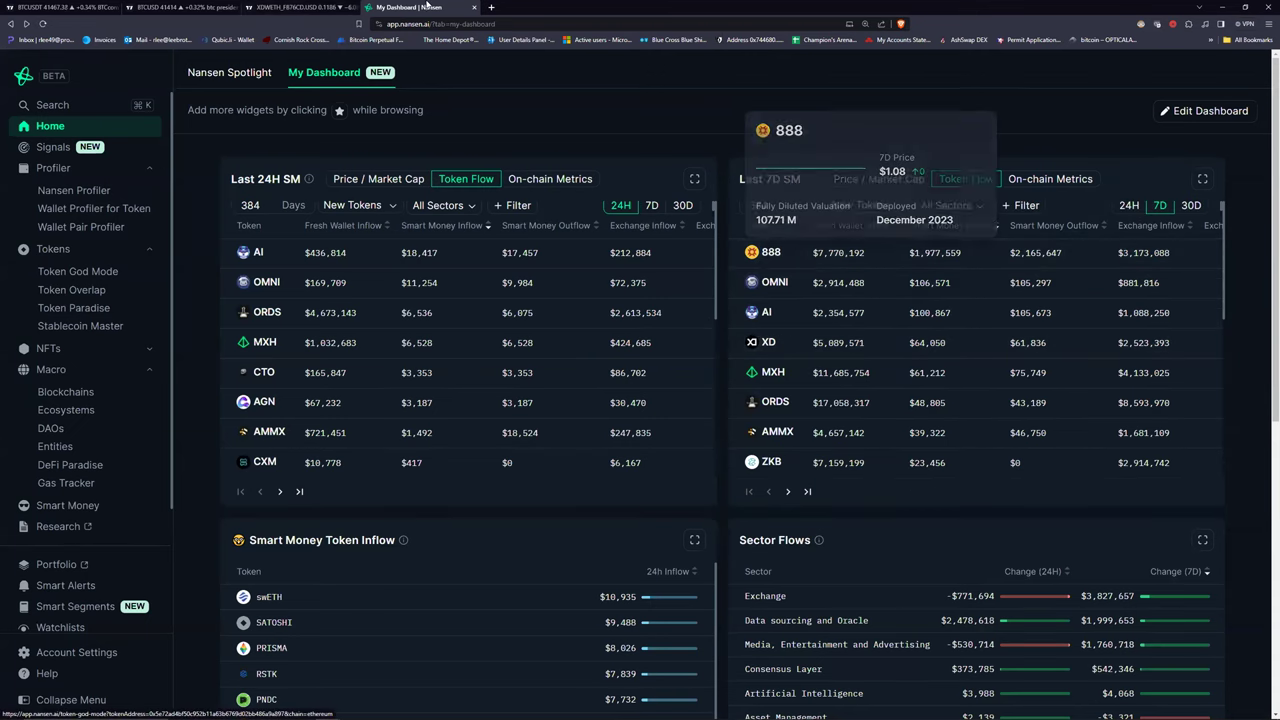
{"action": "left_click", "coordinate": [290, 7]}
{"action": "left_click", "coordinate": [69, 72]}
{"action": "type", "text": "888"}
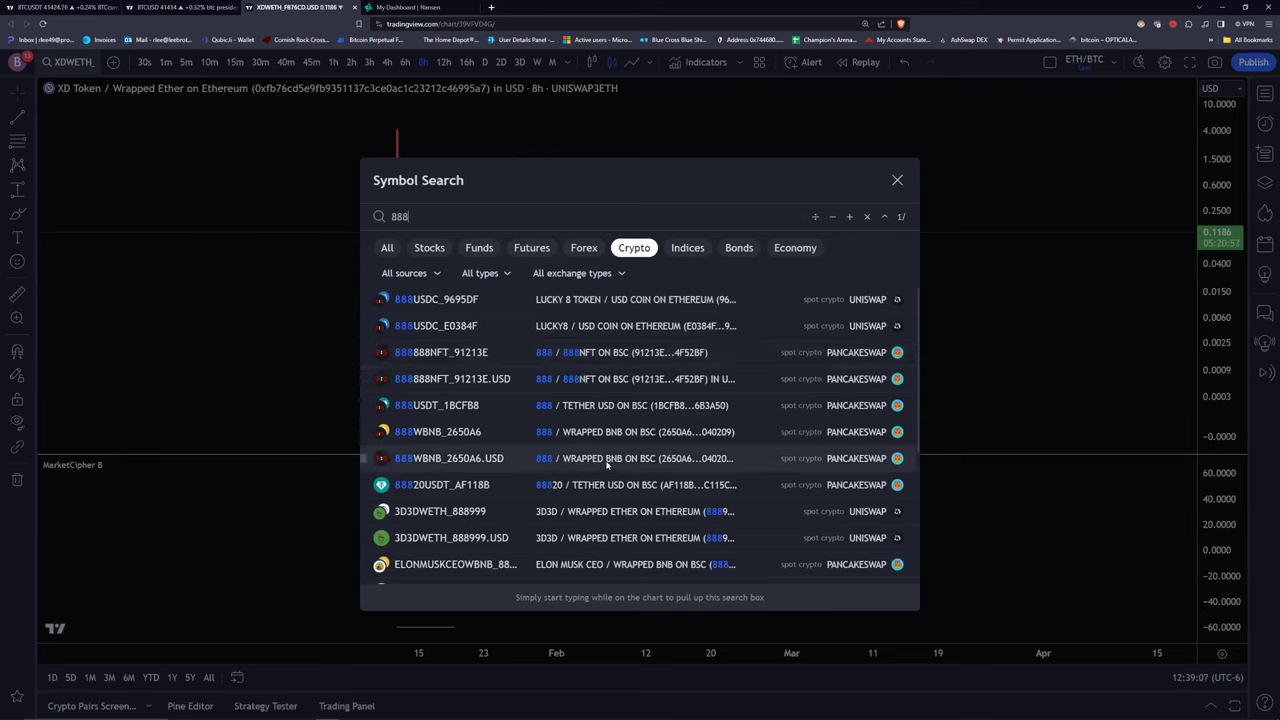
{"action": "left_click", "coordinate": [609, 299]}
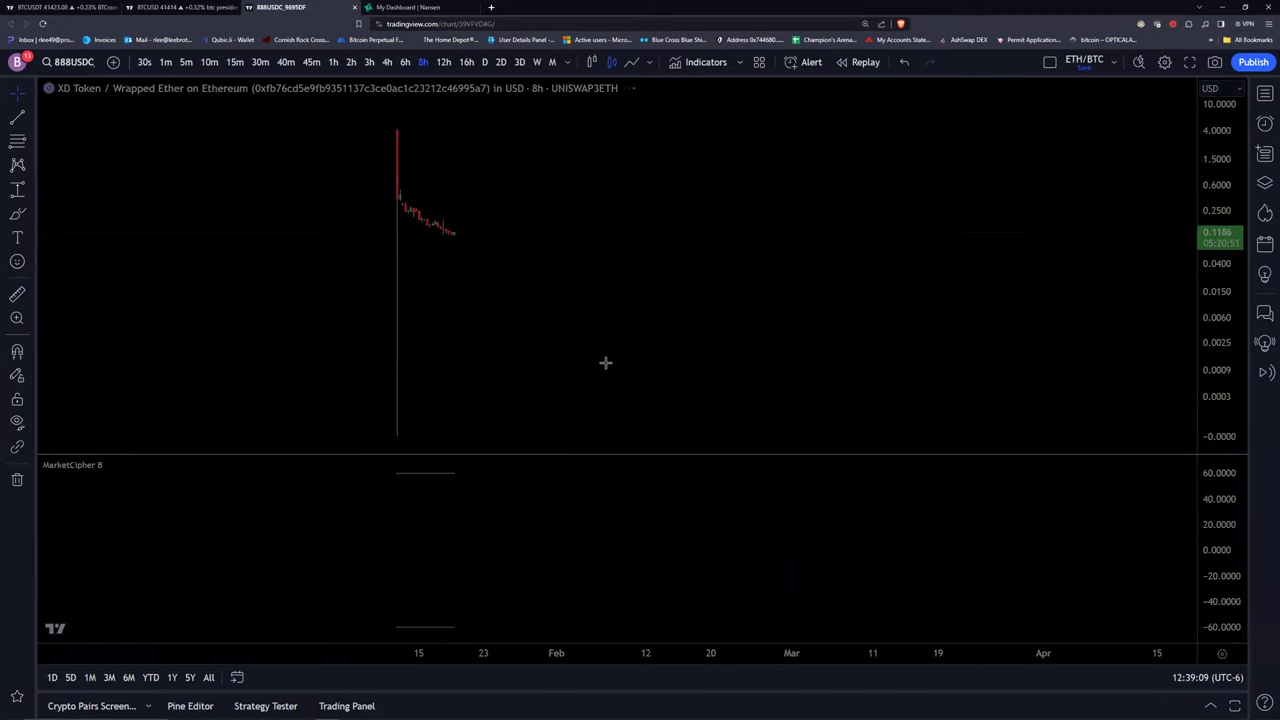
Search the symbols for 888 again and chart the 888 / 888NFT pair on BSC from PancakeSwap.
{"action": "left_click", "coordinate": [70, 62]}
{"action": "type", "text": "888"}
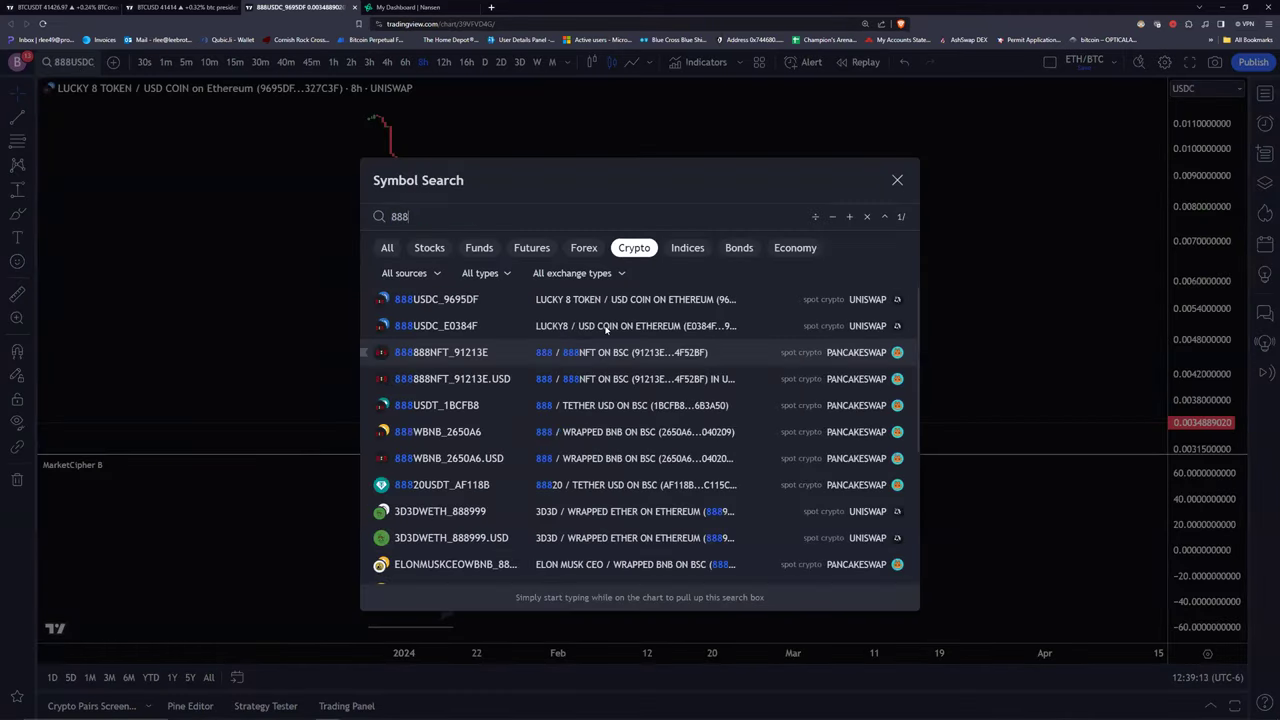
{"action": "left_click", "coordinate": [612, 355]}
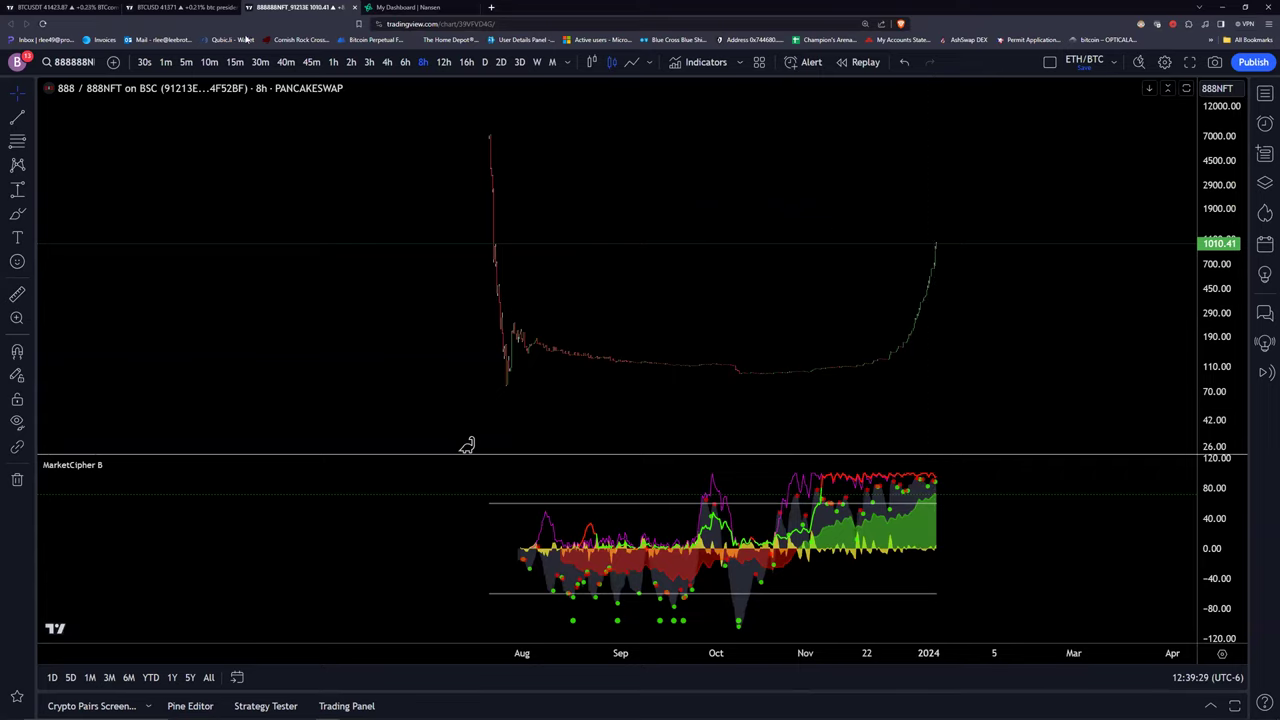
Return to the Nansen dashboard and review the second page of the Sector Flows widget.
{"action": "left_click", "coordinate": [418, 10]}
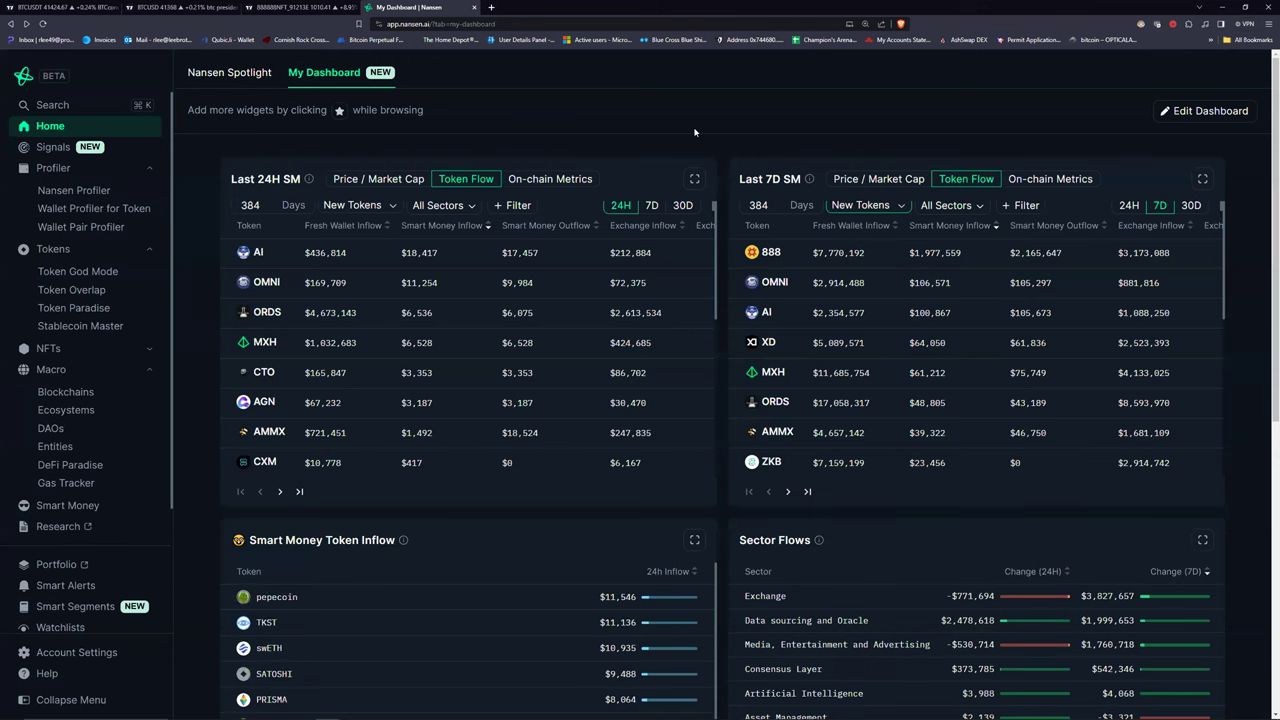
{"action": "scroll", "coordinate": [975, 420], "scroll_direction": "down", "scroll_amount": 5}
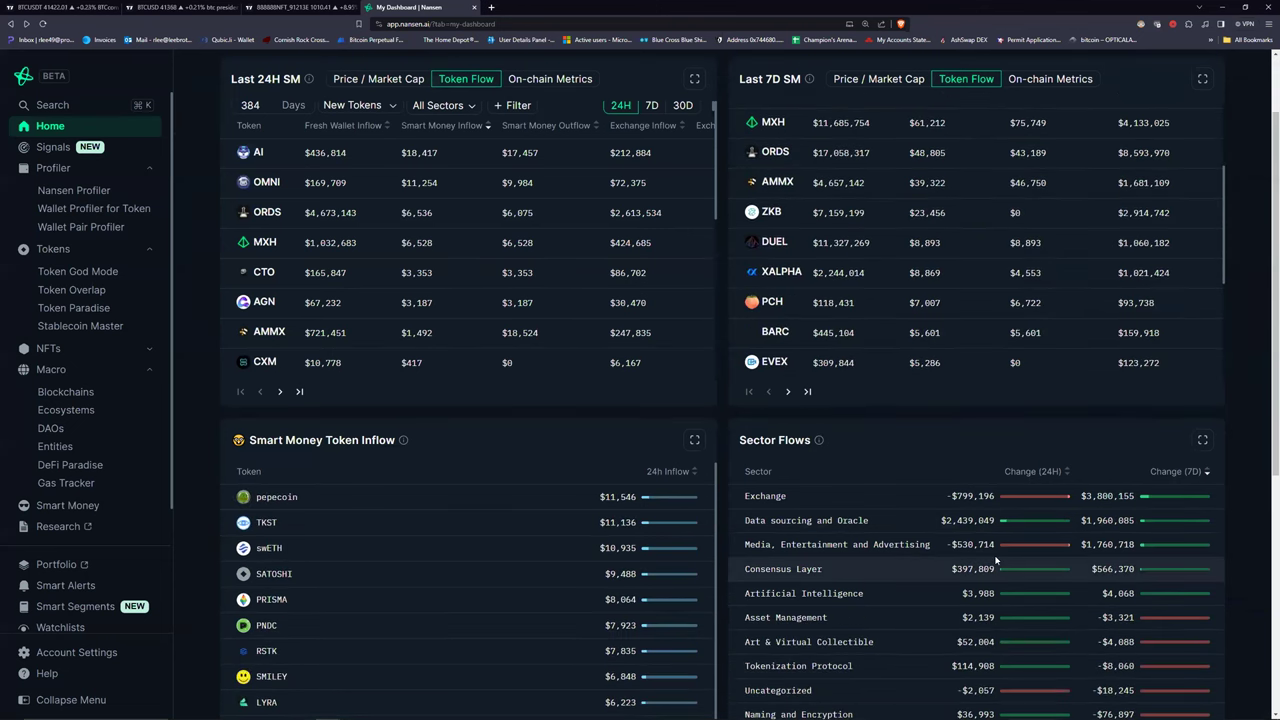
{"action": "scroll", "coordinate": [995, 560], "scroll_direction": "down", "scroll_amount": 3}
{"action": "left_click", "coordinate": [787, 602]}
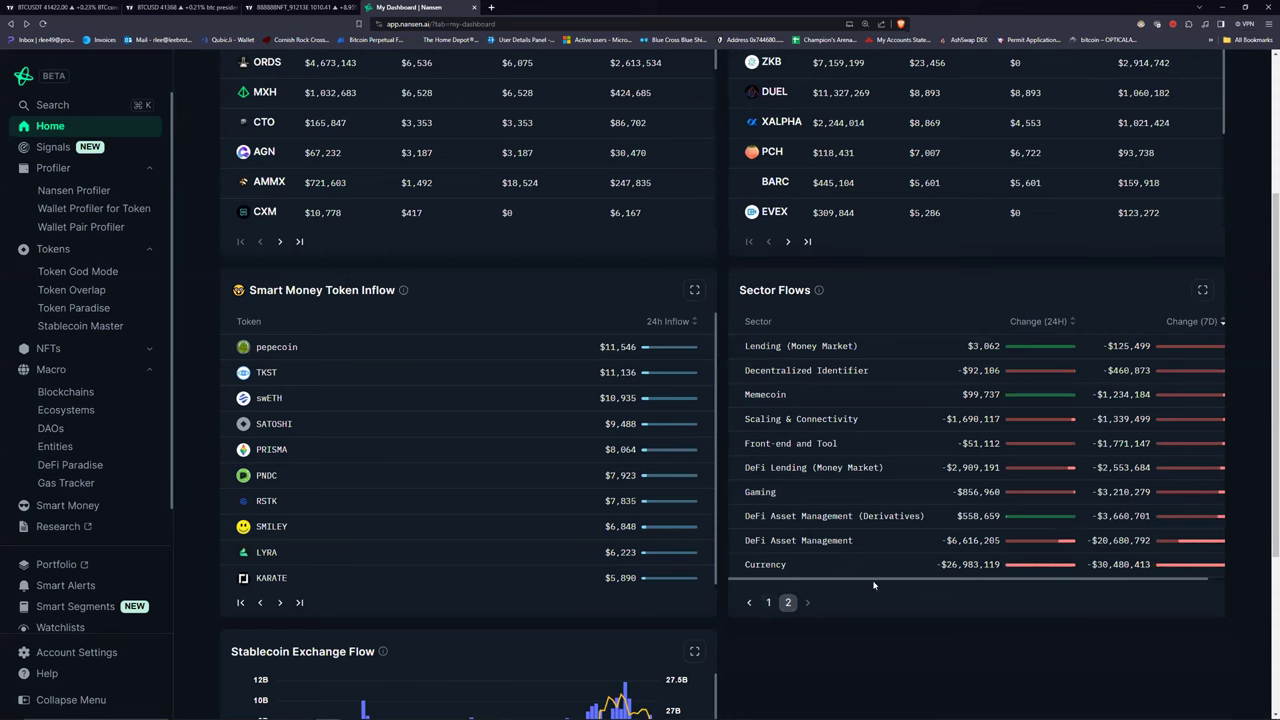
{"action": "scroll", "coordinate": [600, 443], "scroll_direction": "up", "scroll_amount": 3}
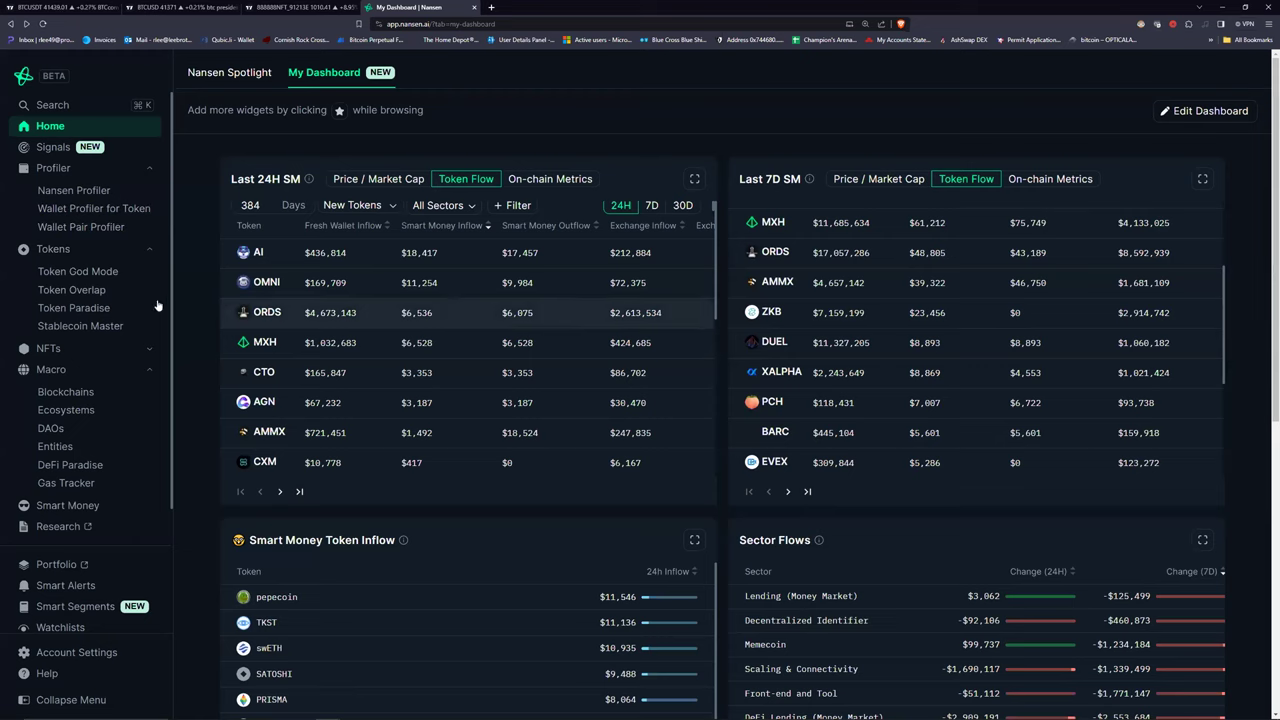
Open Token Paradise and review the Token Screener's Token Flow and On-chain Metrics views.
{"action": "left_click", "coordinate": [82, 311]}
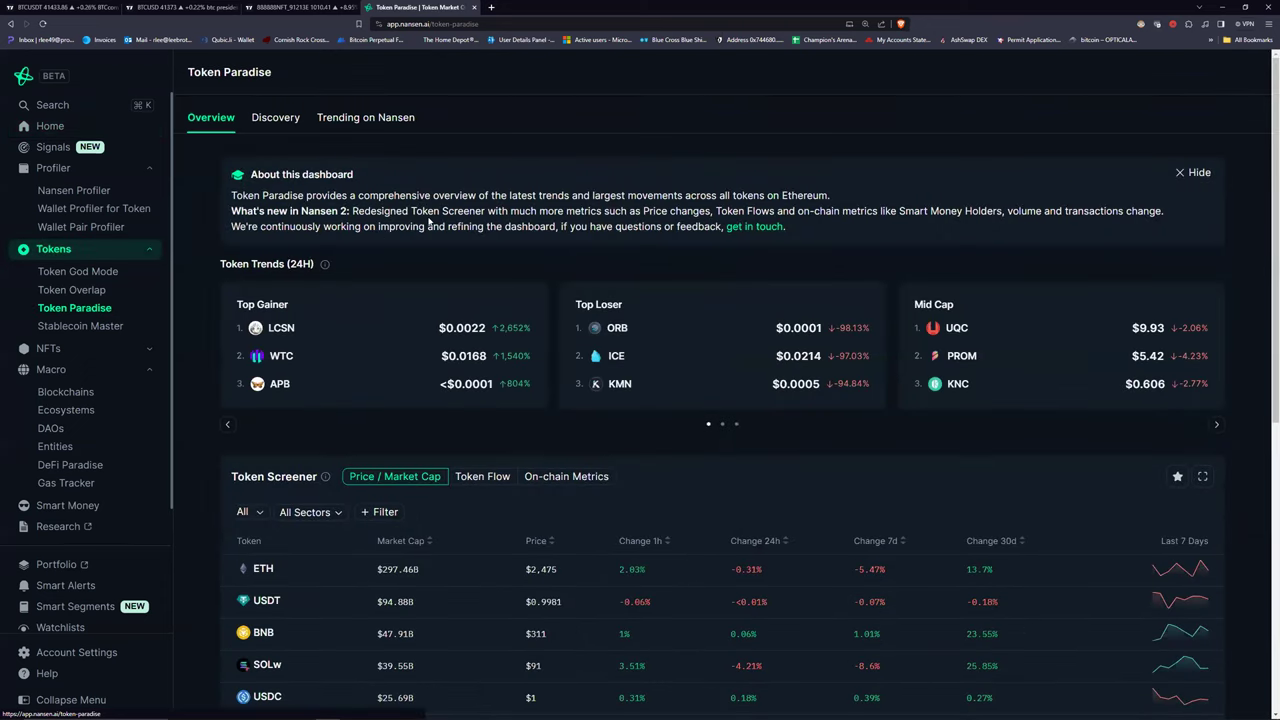
{"action": "left_click", "coordinate": [484, 477]}
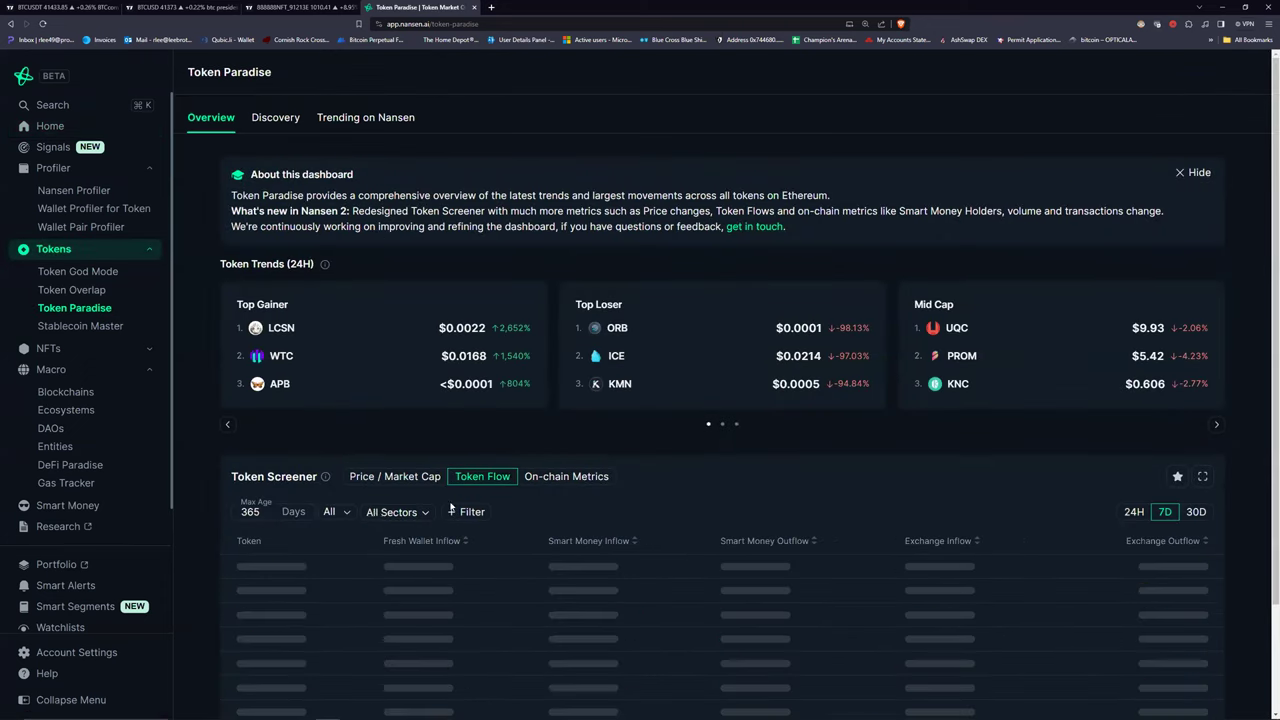
{"action": "left_click", "coordinate": [340, 512]}
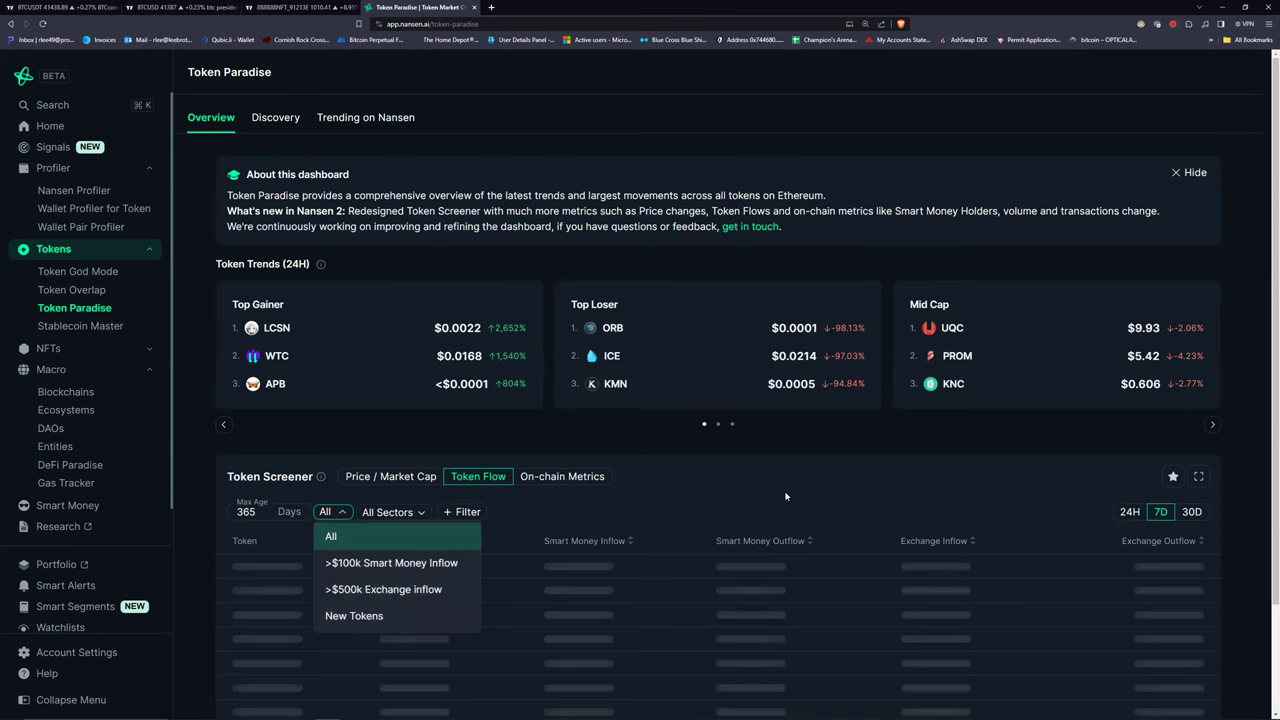
{"action": "left_click", "coordinate": [704, 435]}
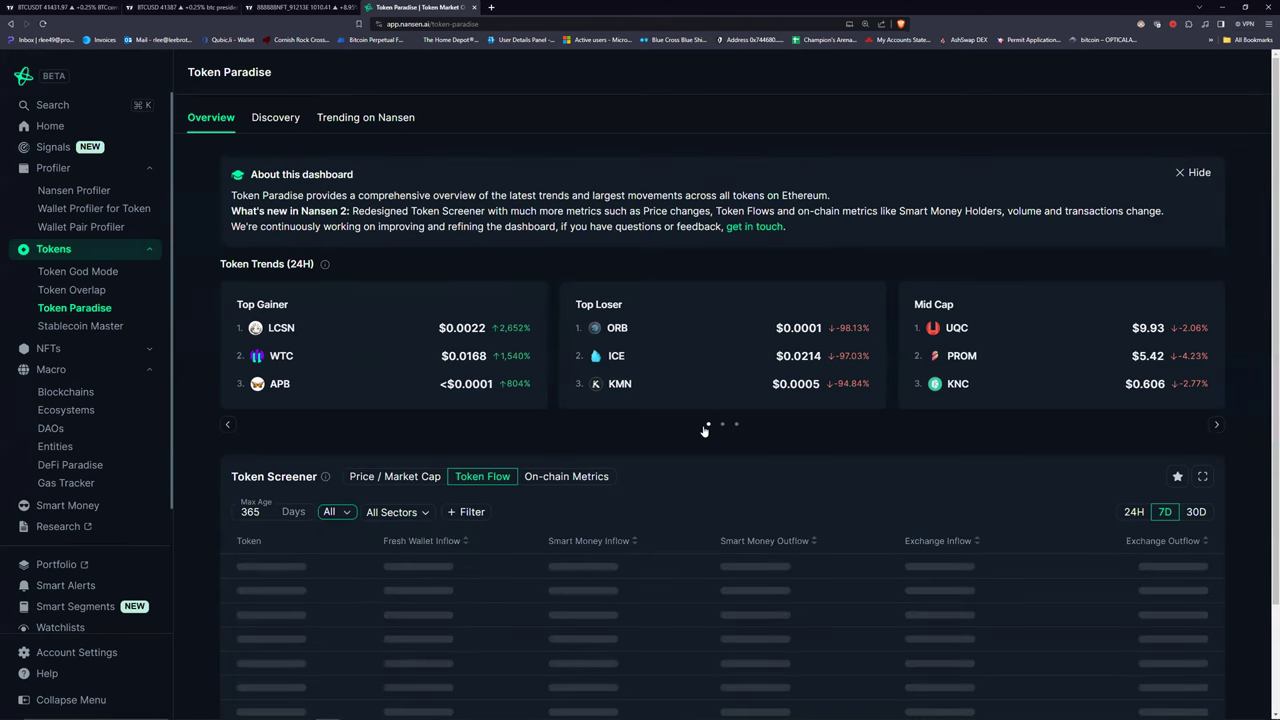
{"action": "scroll", "coordinate": [704, 430], "scroll_direction": "down", "scroll_amount": 1}
{"action": "scroll", "coordinate": [703, 429], "scroll_direction": "up", "scroll_amount": 1}
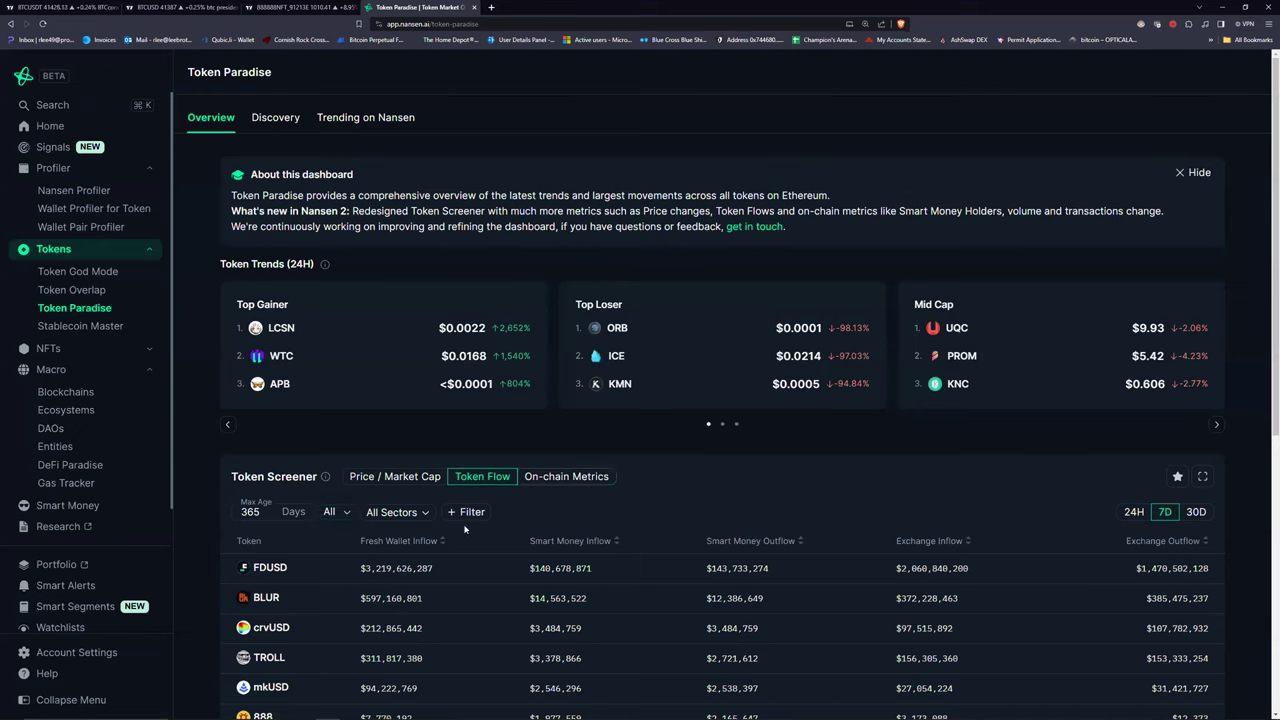
{"action": "left_click", "coordinate": [585, 478]}
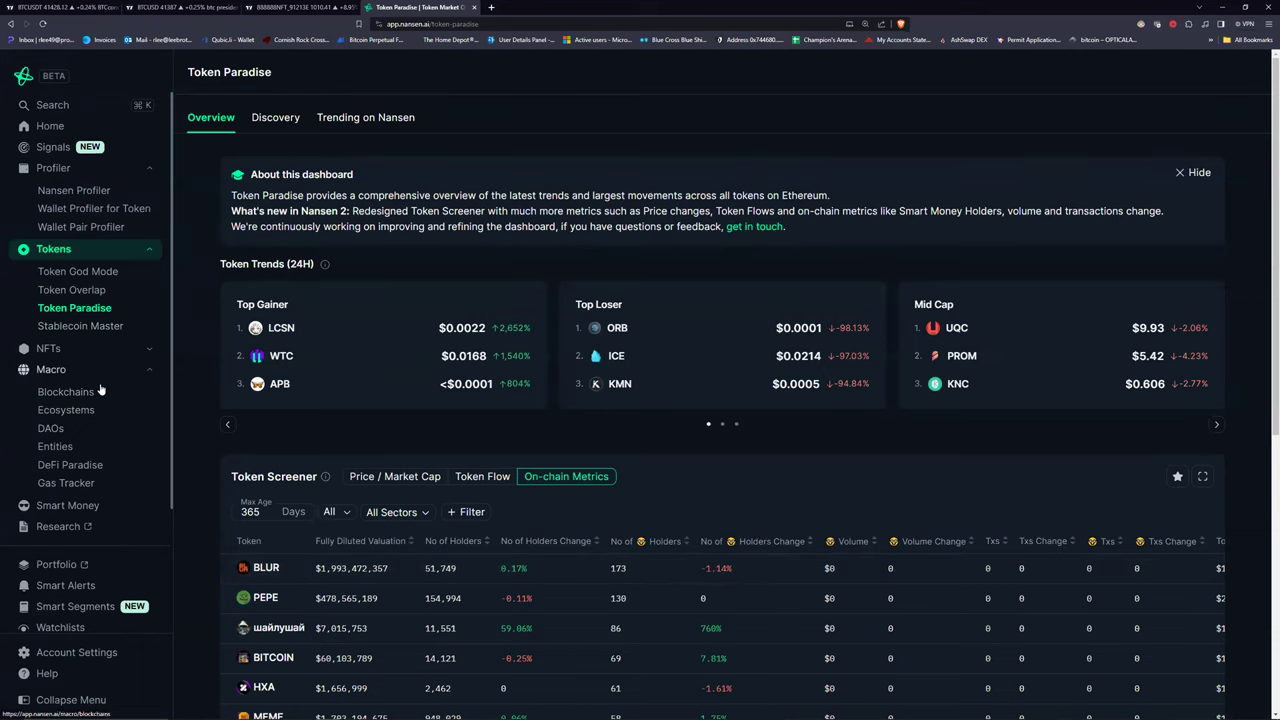
Look at the Smart Money overview of top trades and return to My Dashboard from Home.
{"action": "left_click", "coordinate": [88, 506]}
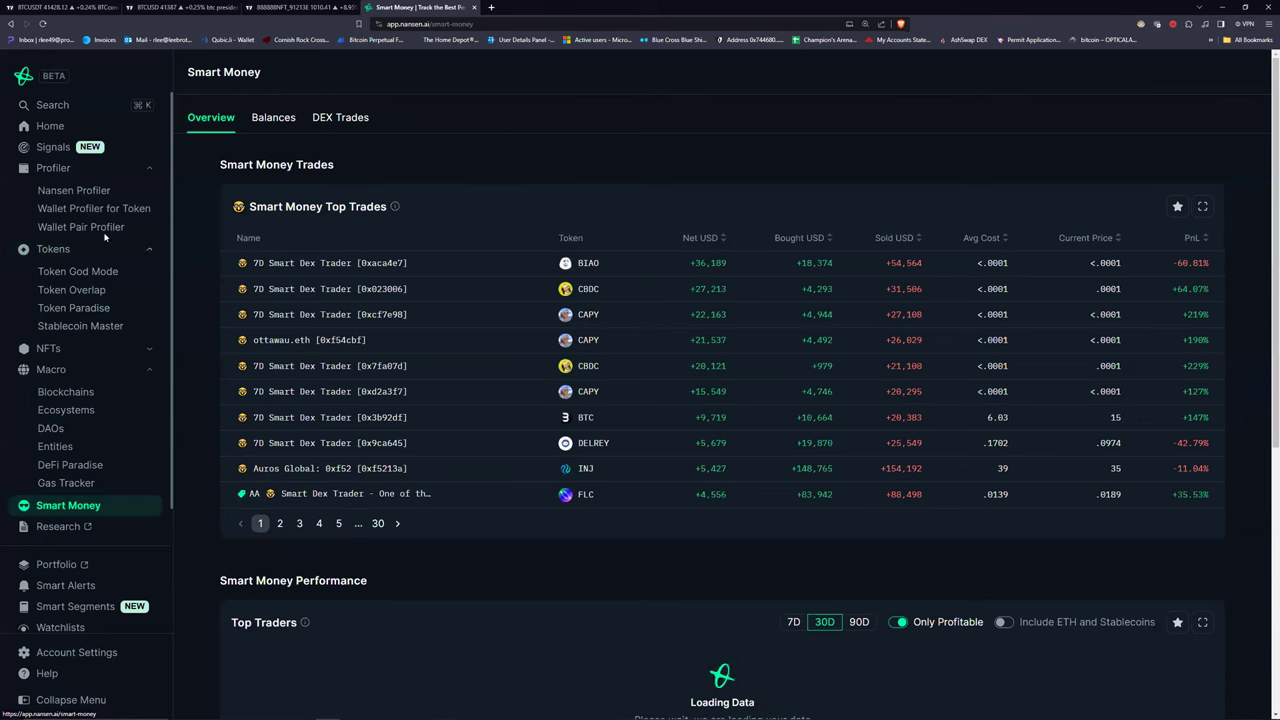
{"action": "left_click", "coordinate": [76, 130]}
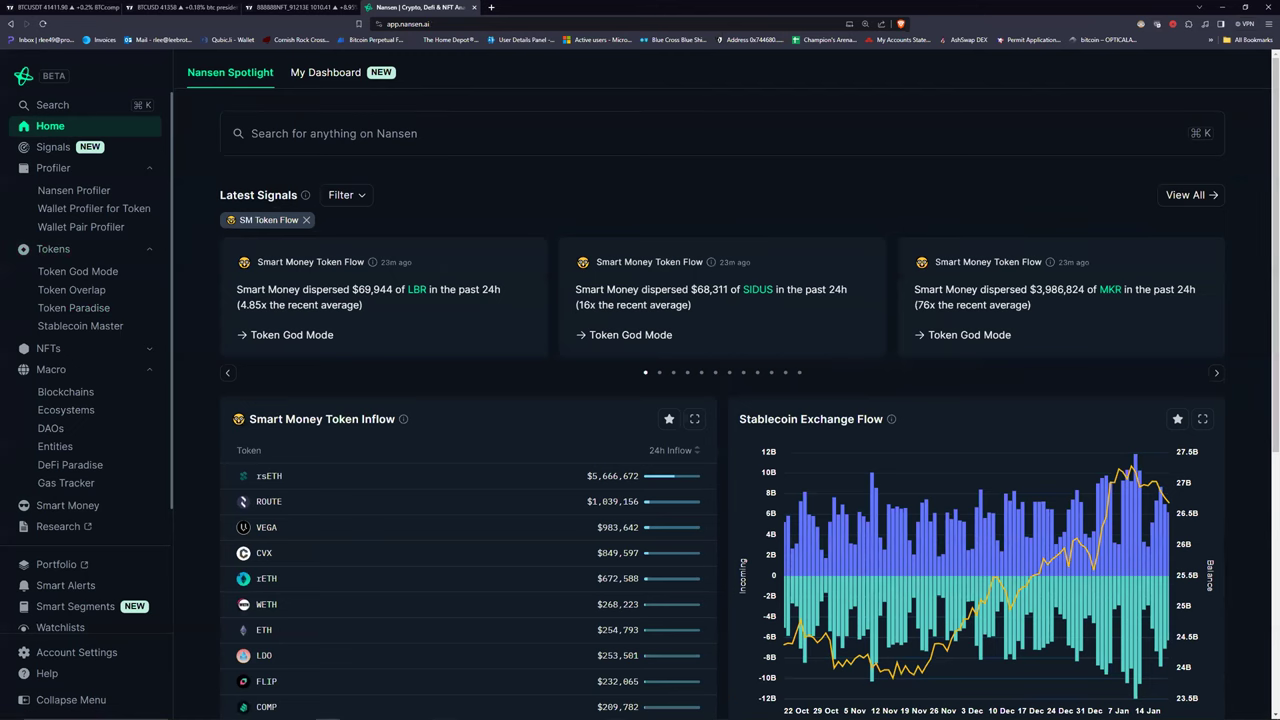
{"action": "left_click", "coordinate": [325, 72]}
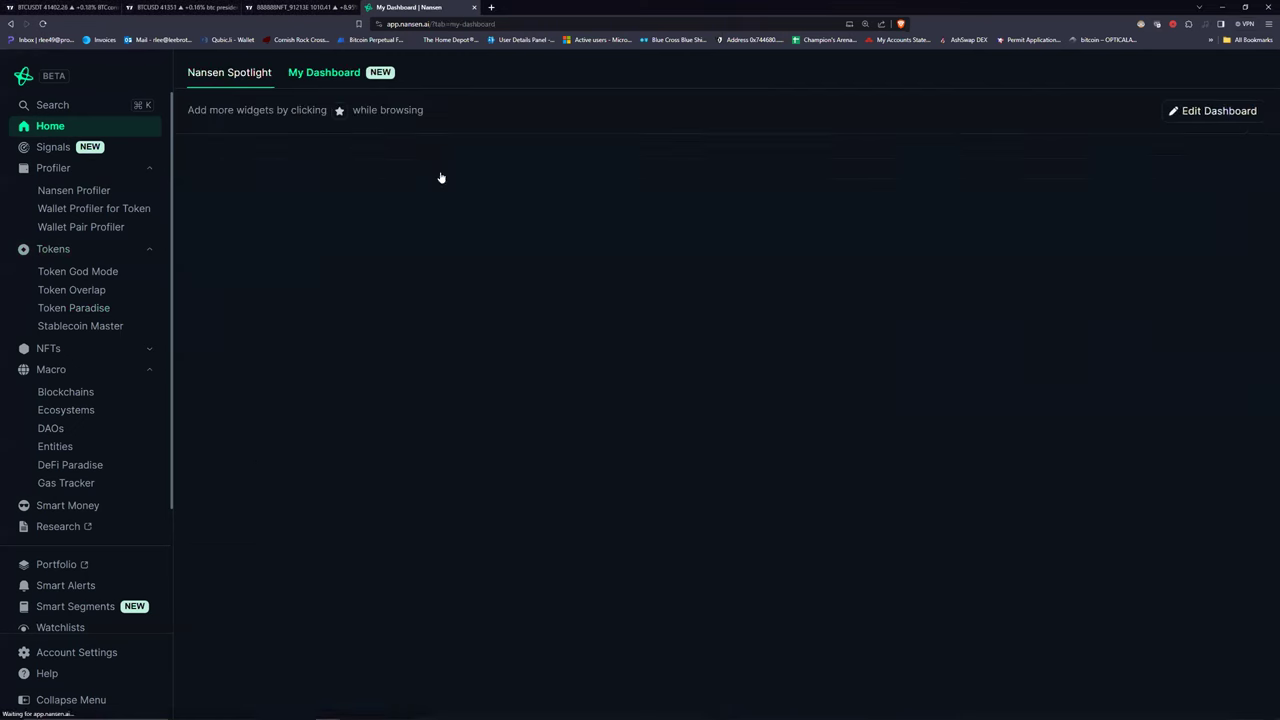
Page forward three times through the Smart Money Token Inflow list on the dashboard and read the listed tokens.
{"action": "scroll", "coordinate": [600, 520], "scroll_direction": "down", "scroll_amount": 3}
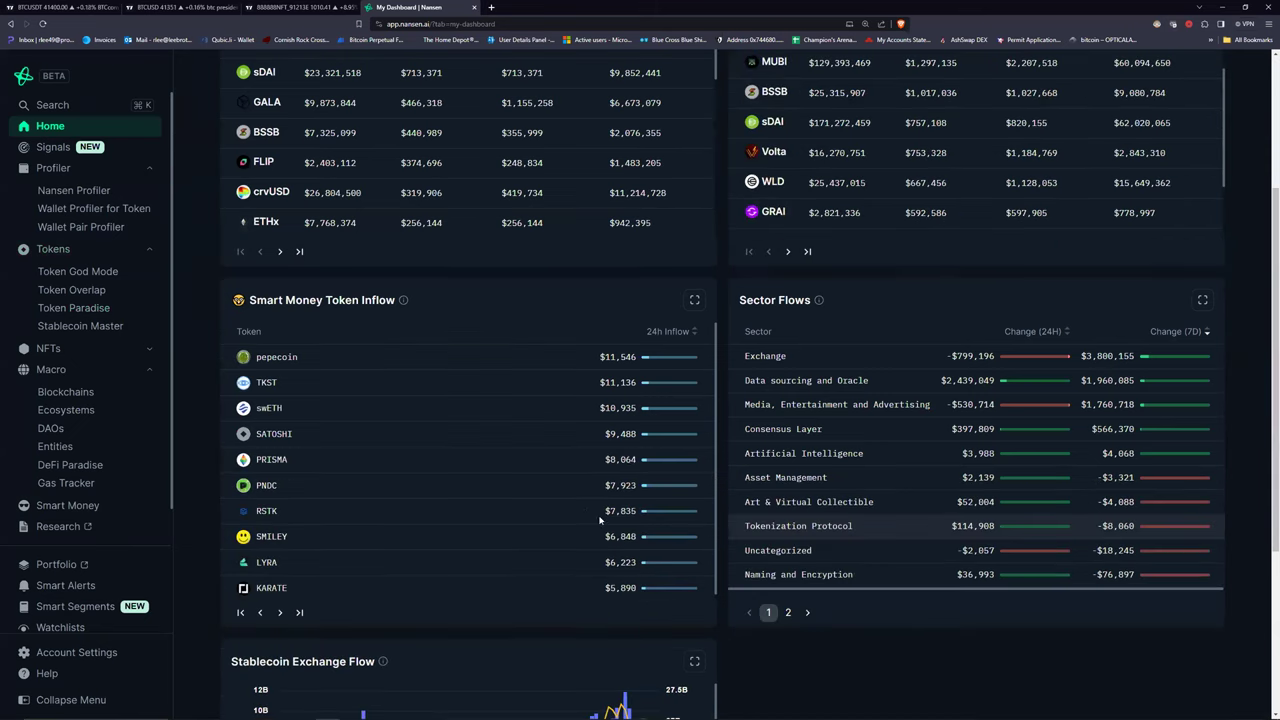
{"action": "scroll", "coordinate": [694, 606], "scroll_direction": "down", "scroll_amount": 2}
{"action": "scroll", "coordinate": [643, 600], "scroll_direction": "up", "scroll_amount": 2}
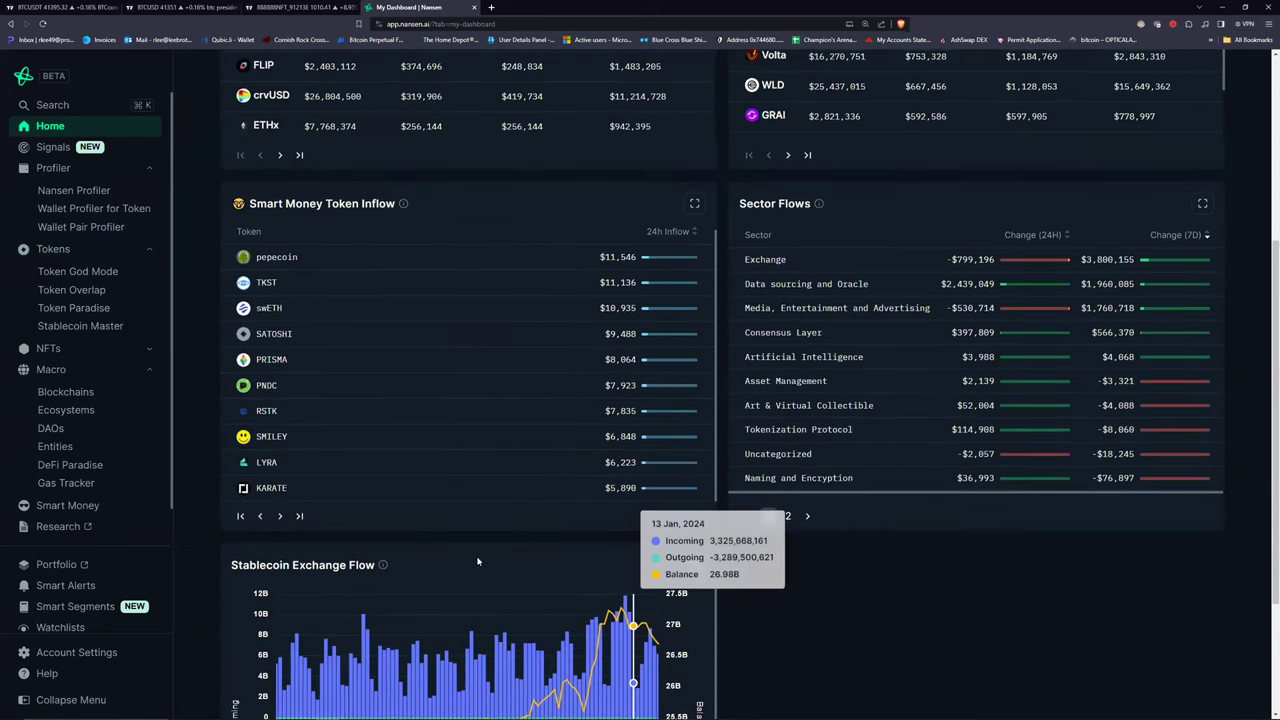
{"action": "scroll", "coordinate": [277, 380], "scroll_direction": "down", "scroll_amount": 1}
{"action": "left_click", "coordinate": [280, 553]}
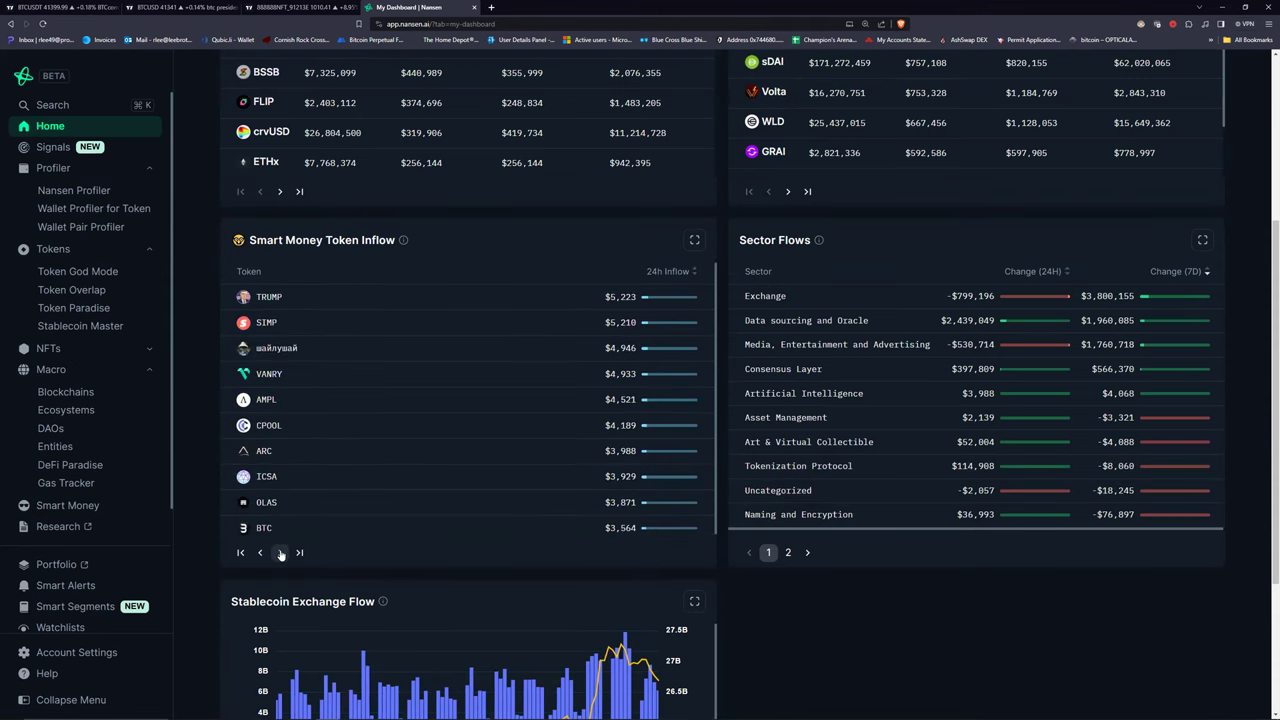
{"action": "left_click", "coordinate": [280, 553]}
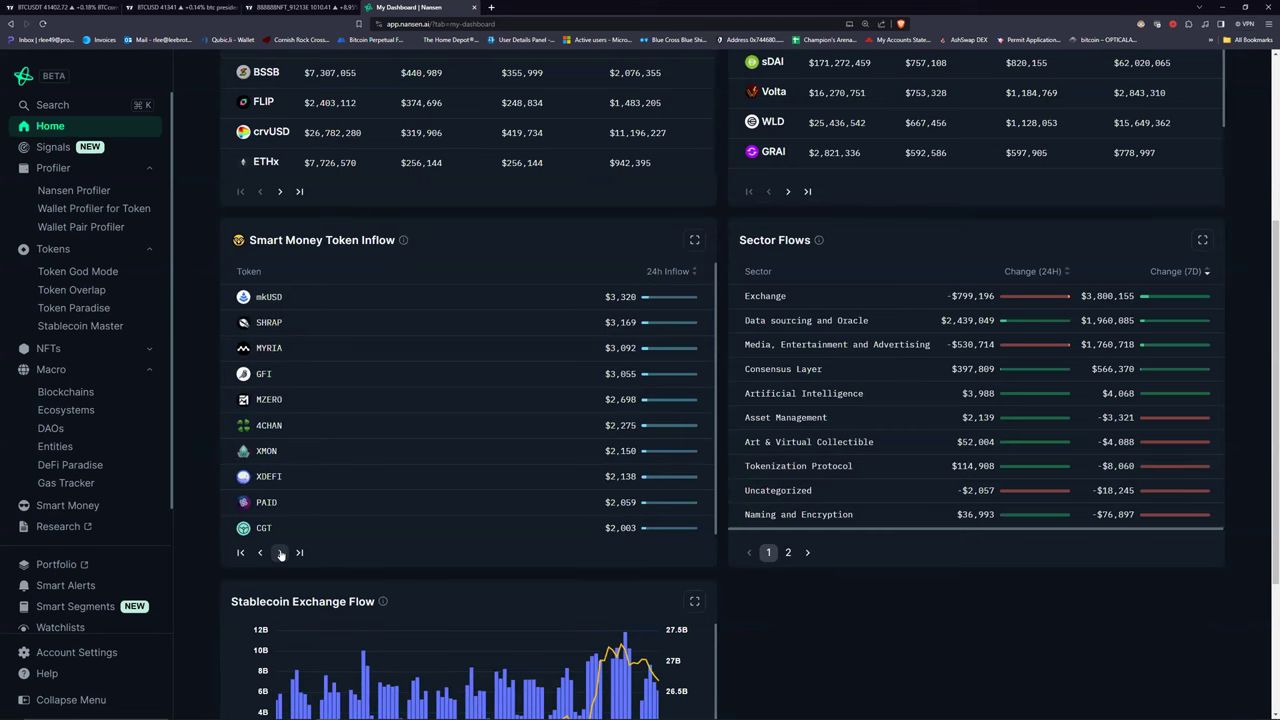
{"action": "left_click", "coordinate": [280, 553]}
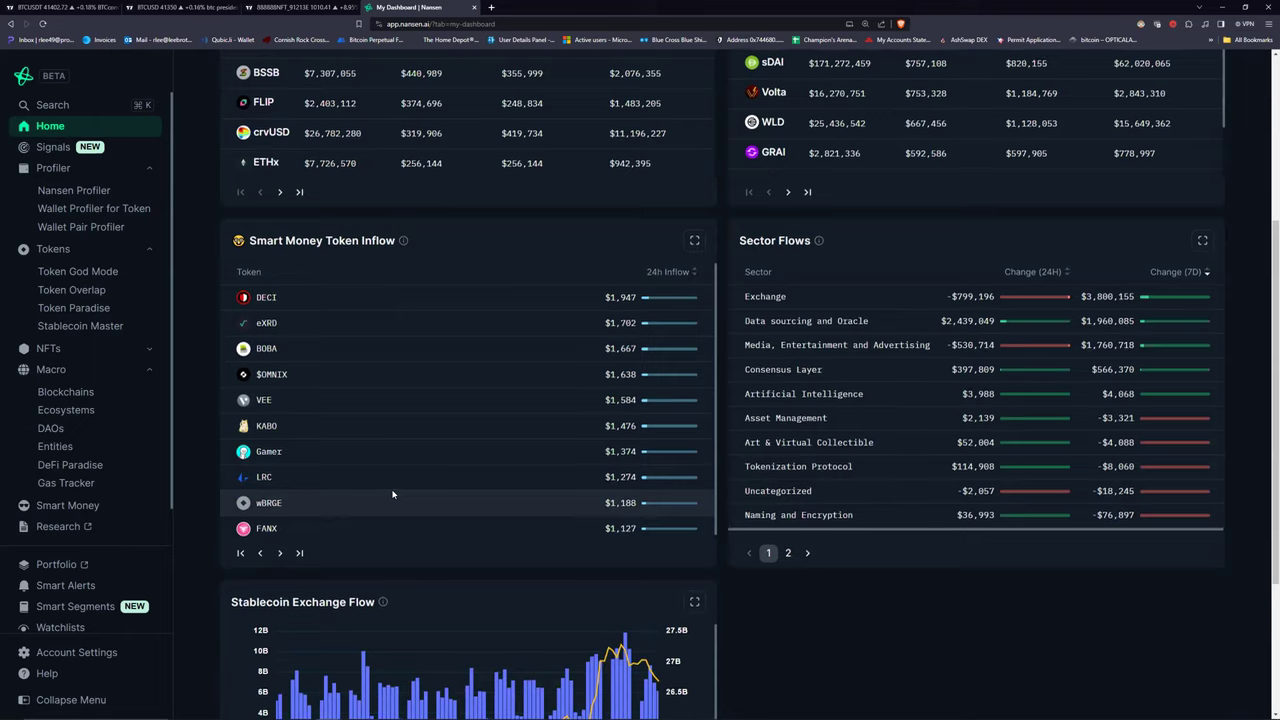
Open BOBA from the Smart Money Token Inflow list and show its Smart Money holdings in Token God Mode.
{"action": "scroll", "coordinate": [428, 300], "scroll_direction": "up", "scroll_amount": 2}
{"action": "scroll", "coordinate": [453, 350], "scroll_direction": "down", "scroll_amount": 3}
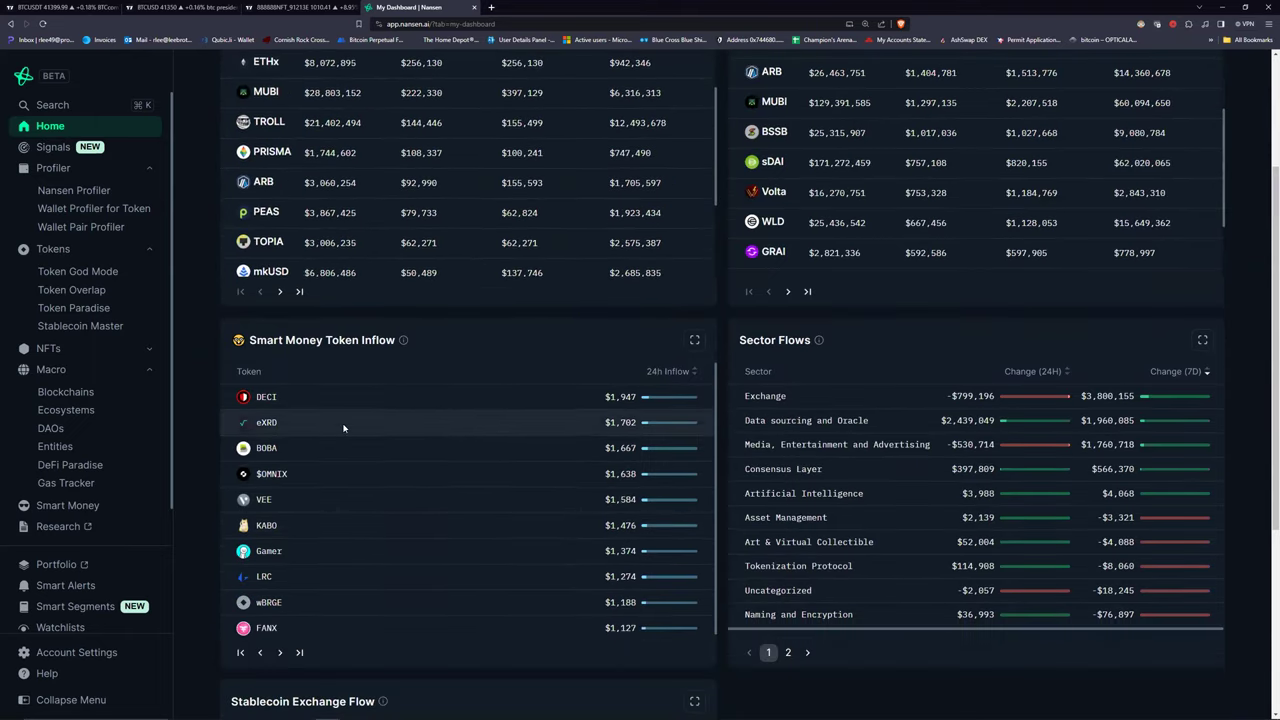
{"action": "left_click", "coordinate": [266, 449]}
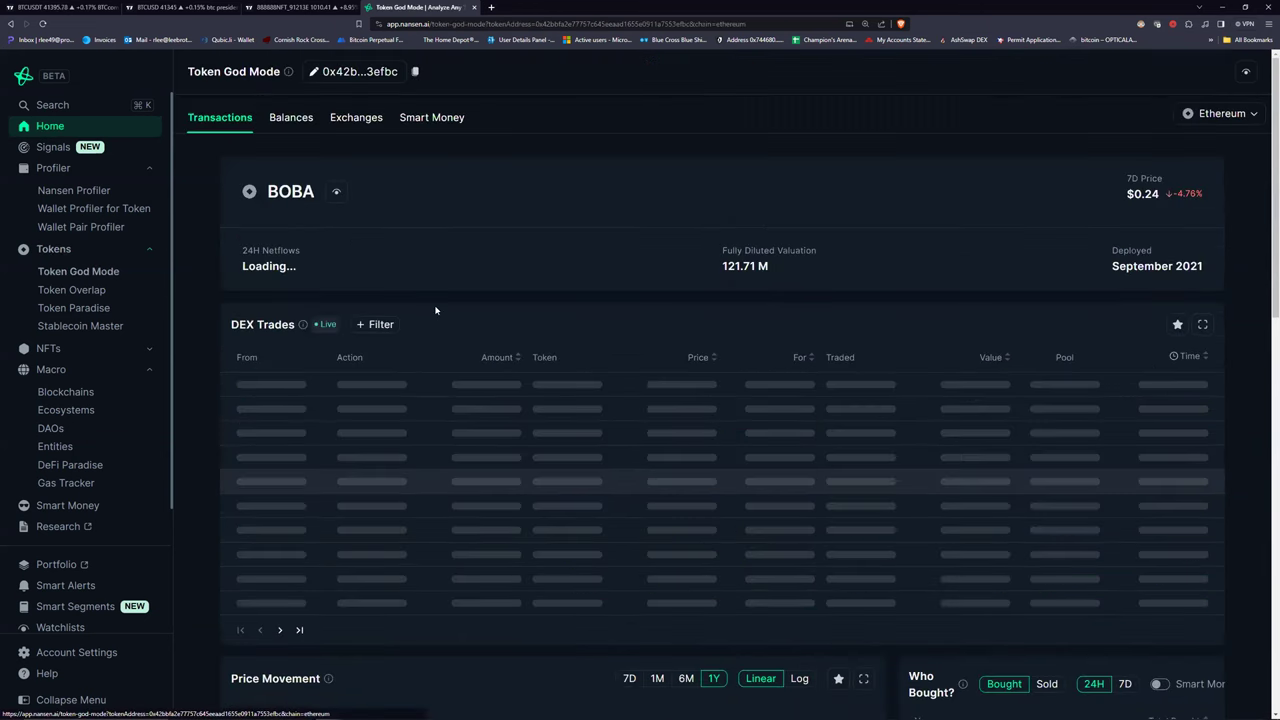
{"action": "left_click", "coordinate": [428, 118]}
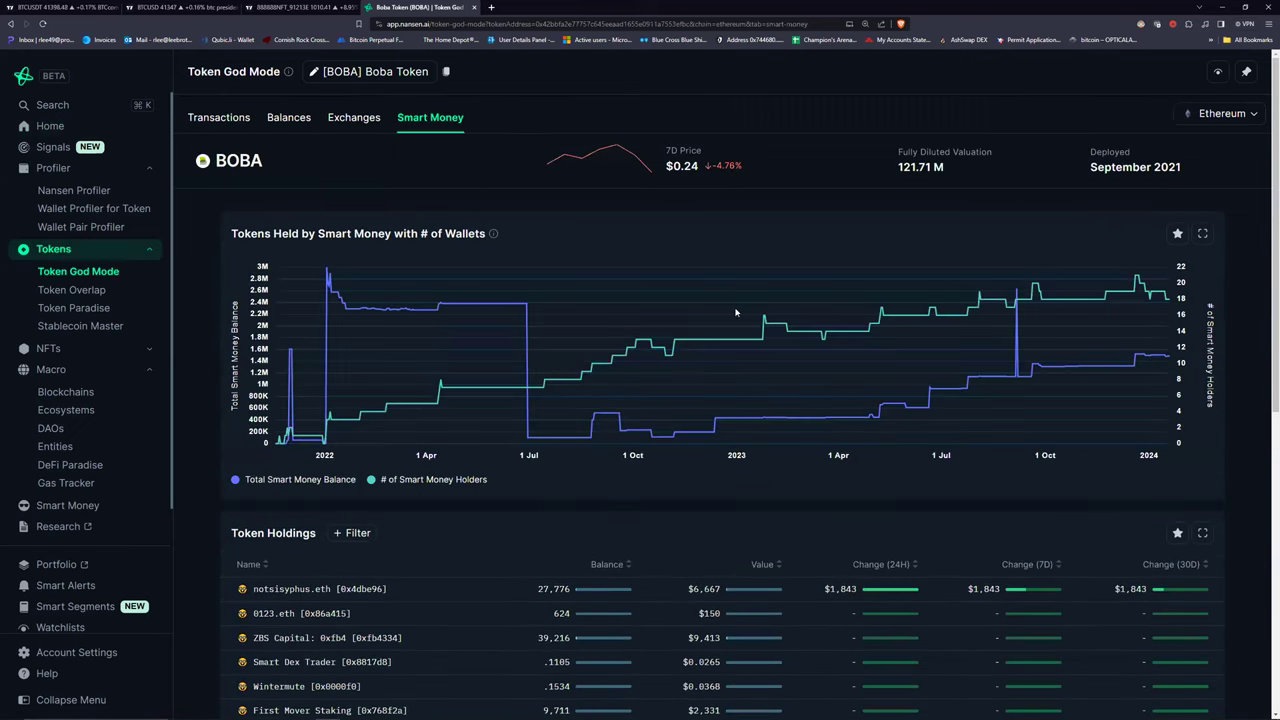
Chart Boba Network / United States Dollar on Coinbase in TradingView, review its price history, and recheck BOBA's smart money balances in Nansen.
{"action": "left_click", "coordinate": [288, 8]}
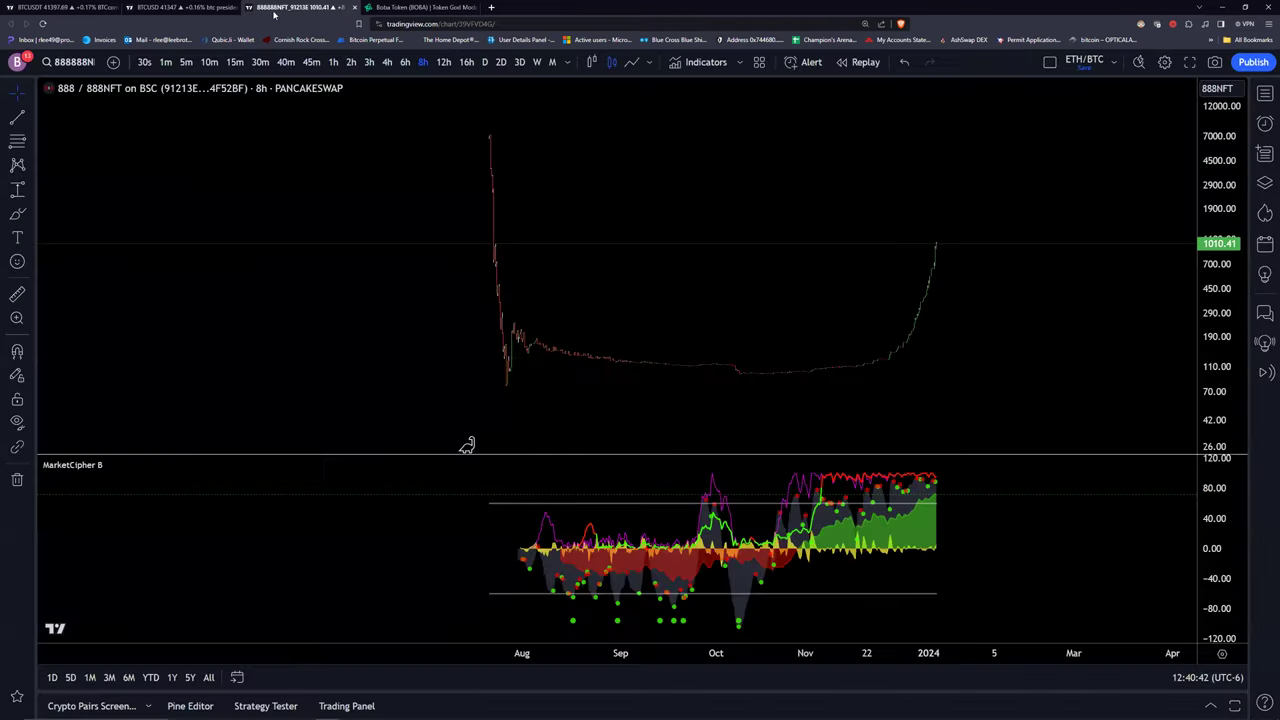
{"action": "left_click", "coordinate": [50, 65]}
{"action": "type", "text": "BOBA"}
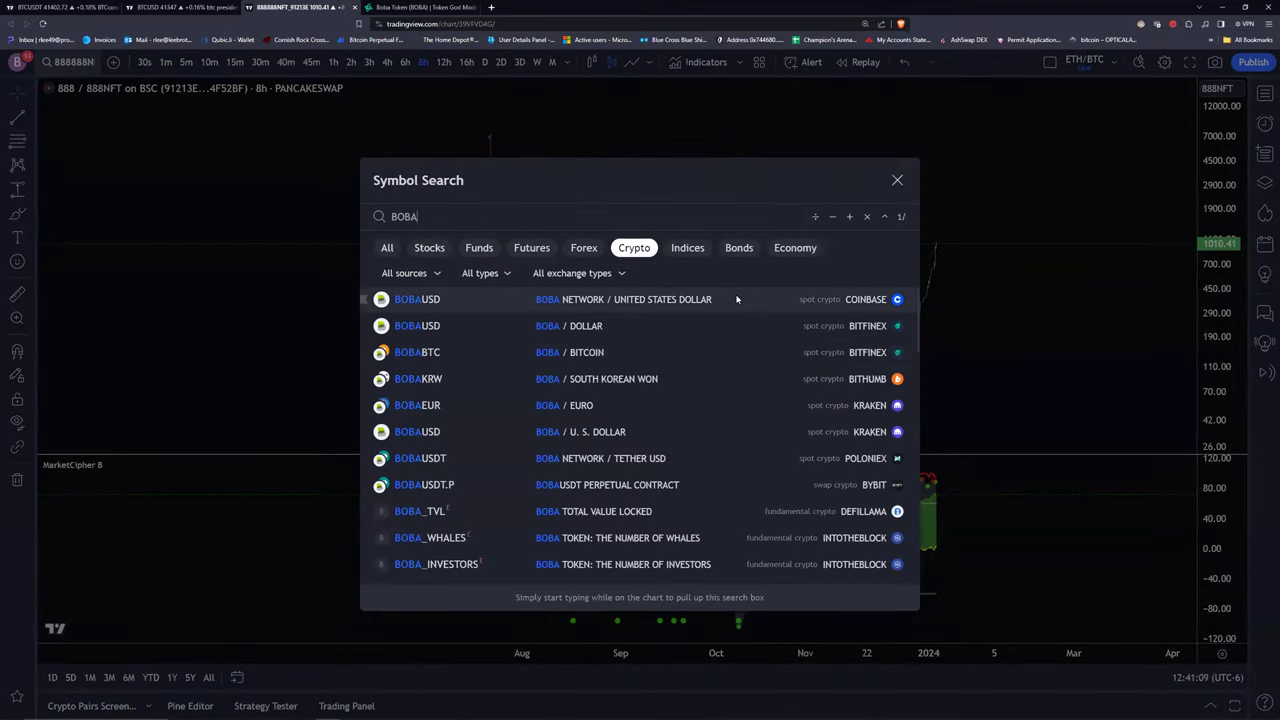
{"action": "left_click", "coordinate": [595, 349]}
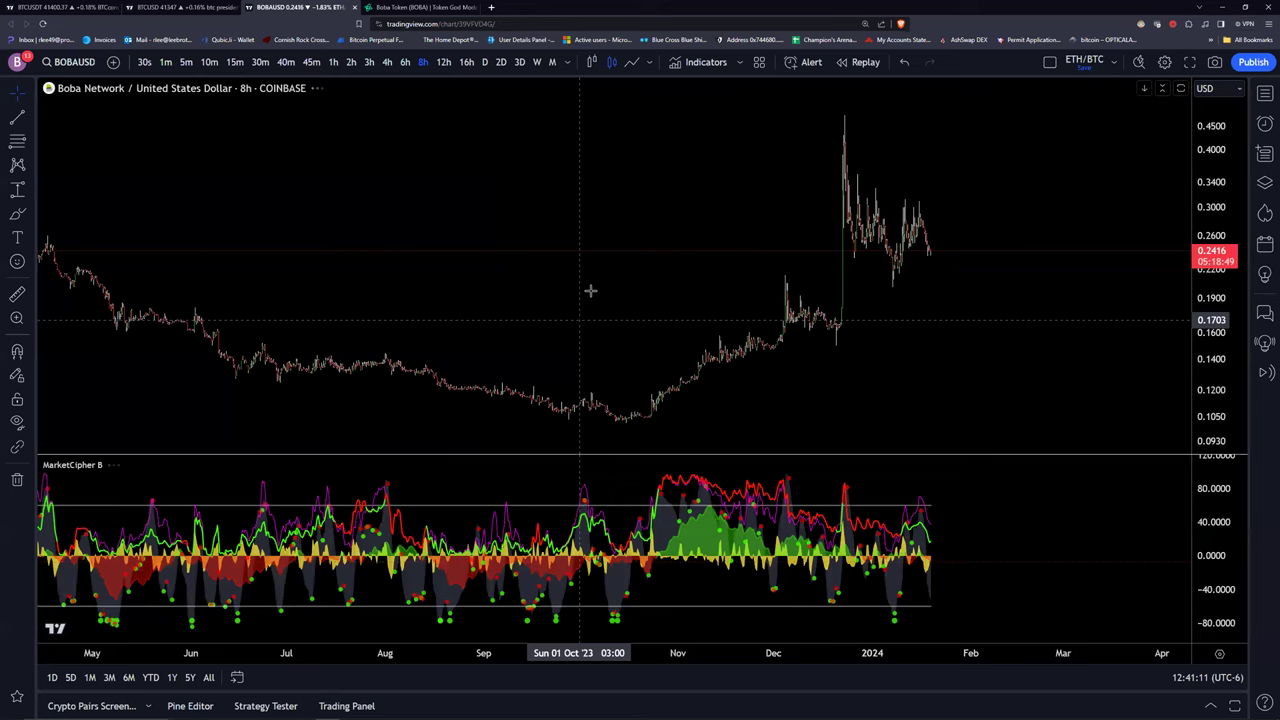
{"action": "scroll", "coordinate": [594, 289], "scroll_direction": "down", "scroll_amount": 3}
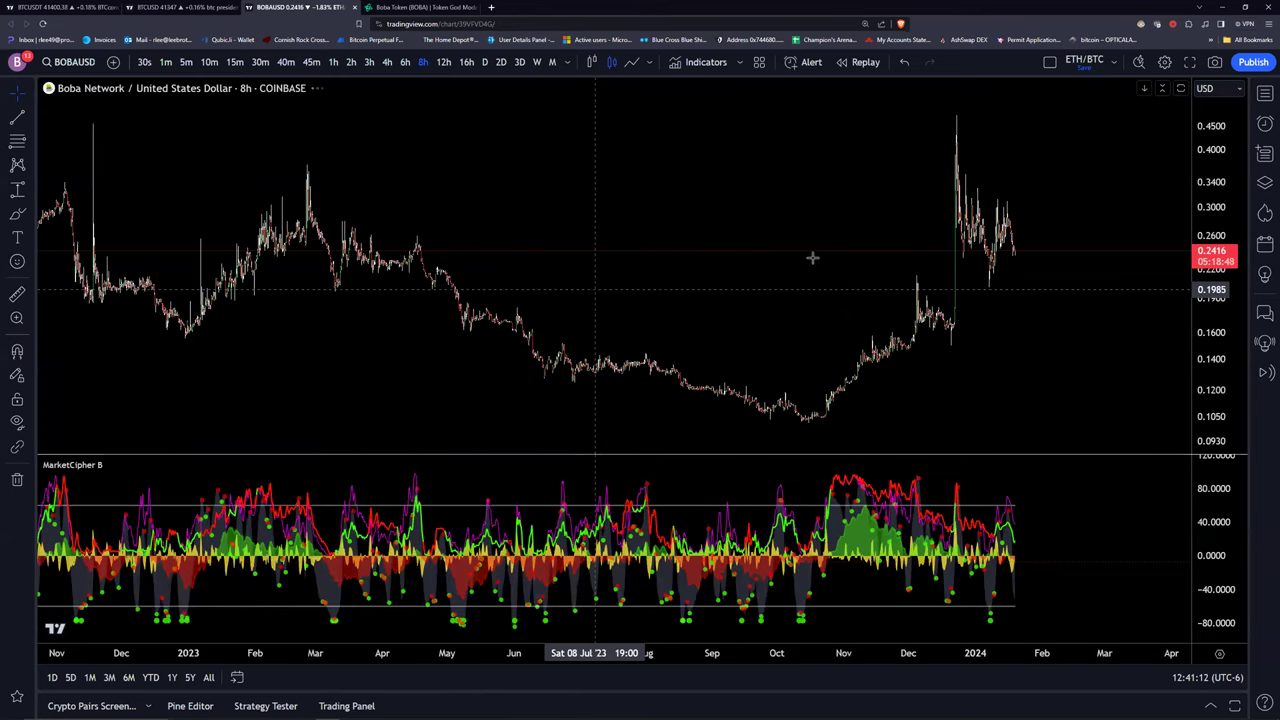
{"action": "scroll", "coordinate": [557, 152], "scroll_direction": "down", "scroll_amount": 1}
{"action": "left_click", "coordinate": [443, 6]}
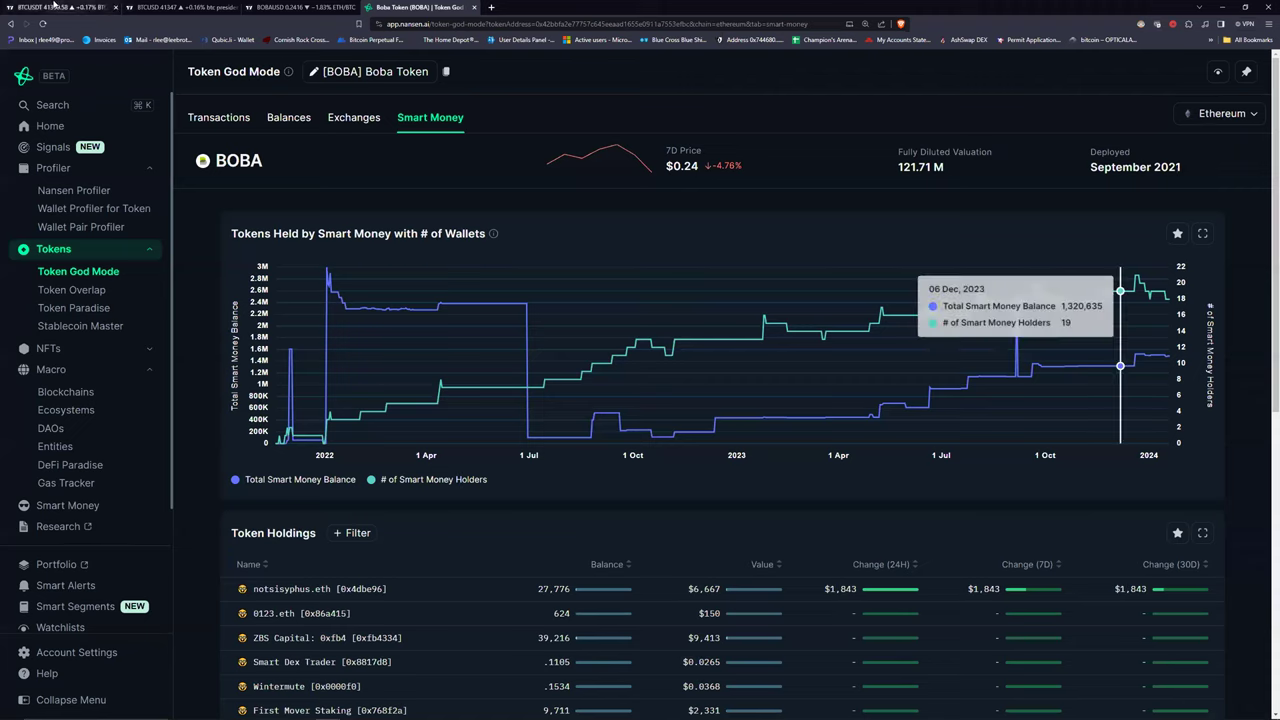
Switch to the Bitcoin / TetherUS 4-hour chart in TradingView and examine the price action around the 40182.91 level back to November.
{"action": "key", "text": "ctrl+1"}
{"action": "scroll", "coordinate": [965, 340], "scroll_direction": "up", "scroll_amount": 4}
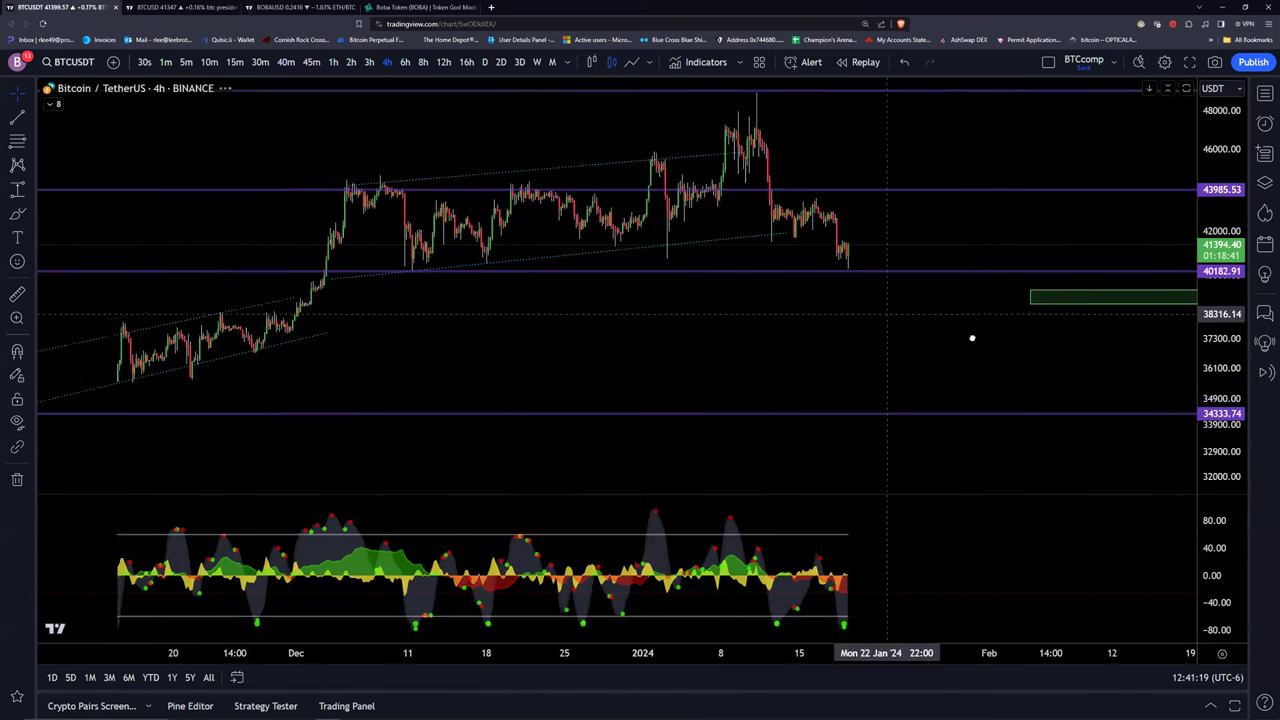
{"action": "scroll", "coordinate": [663, 209], "scroll_direction": "up", "scroll_amount": 4}
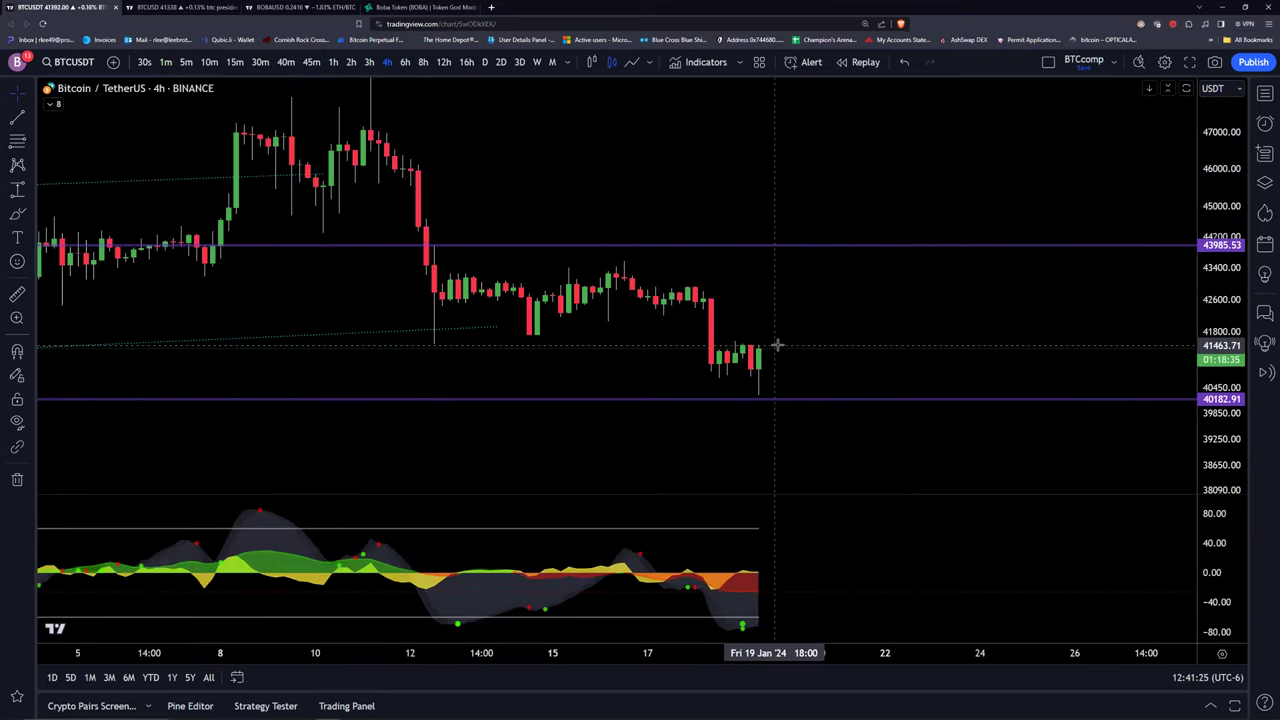
{"action": "scroll", "coordinate": [777, 345], "scroll_direction": "down", "scroll_amount": 4}
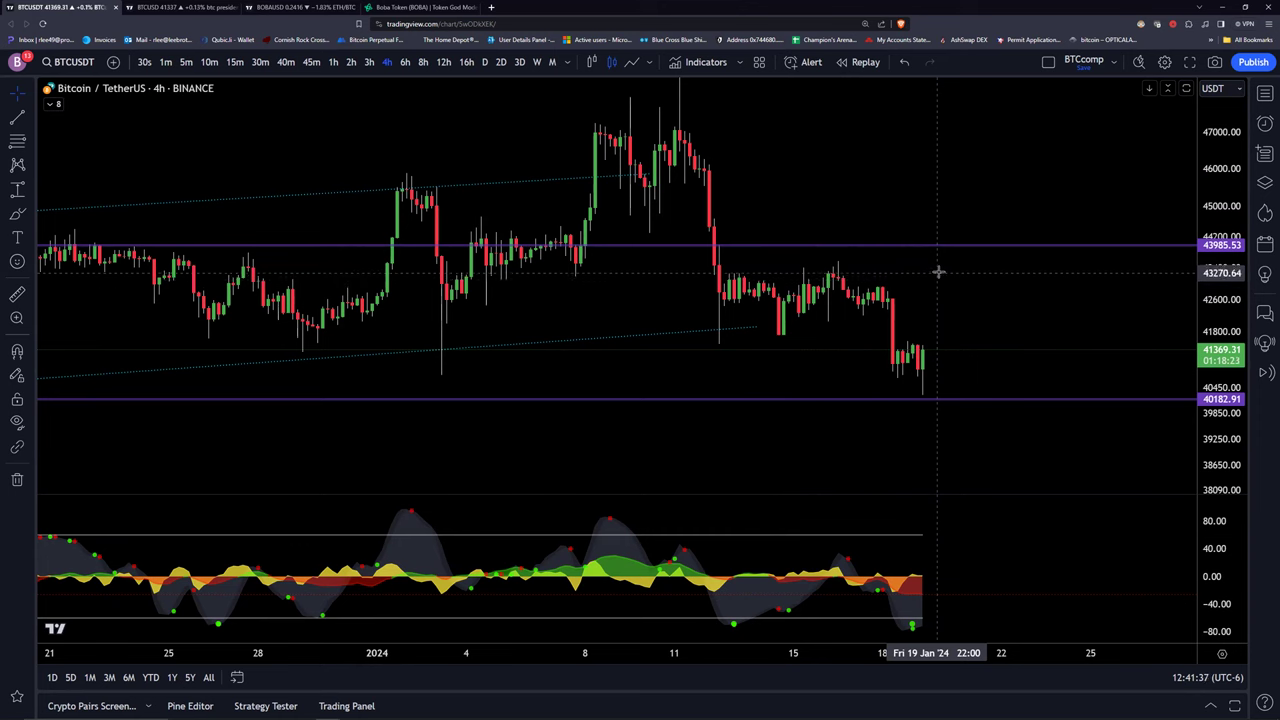
{"action": "left_click_drag", "start_coordinate": [960, 295], "coordinate": [745, 295]}
{"action": "left_click", "coordinate": [880, 244]}
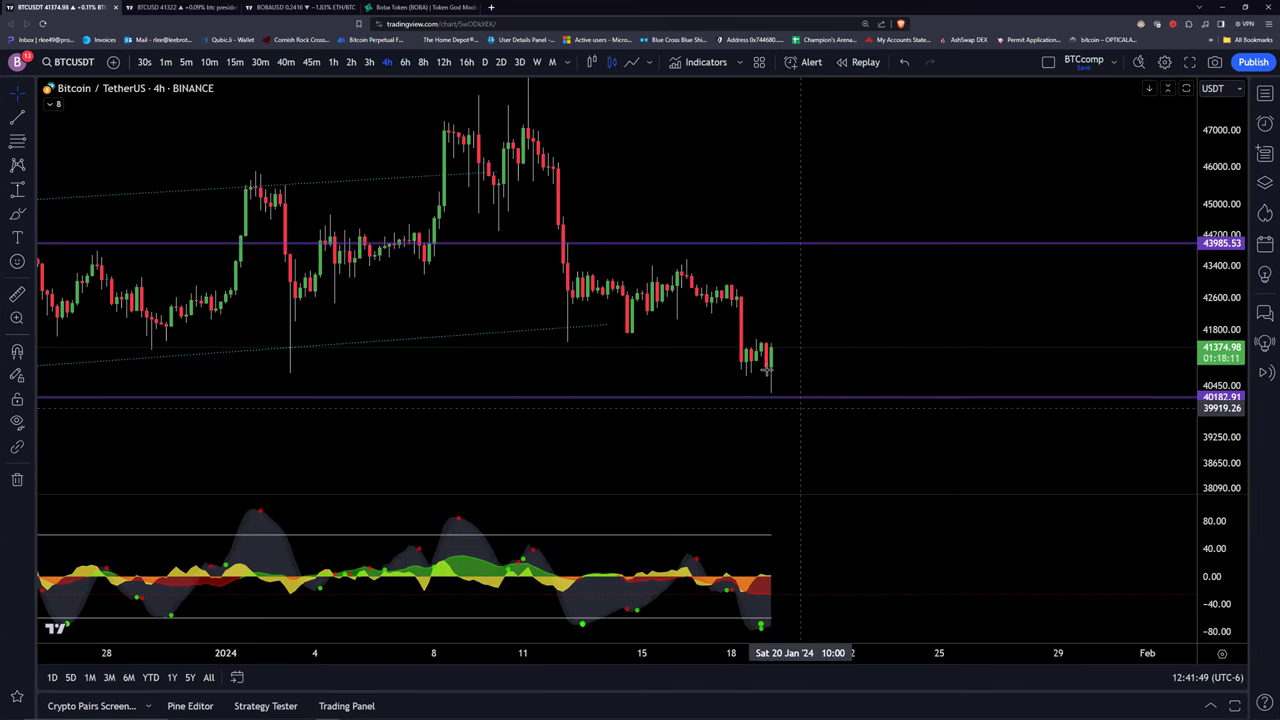
{"action": "left_click_drag", "start_coordinate": [851, 366], "coordinate": [697, 290]}
{"action": "scroll", "coordinate": [697, 290], "scroll_direction": "down", "scroll_amount": 1}
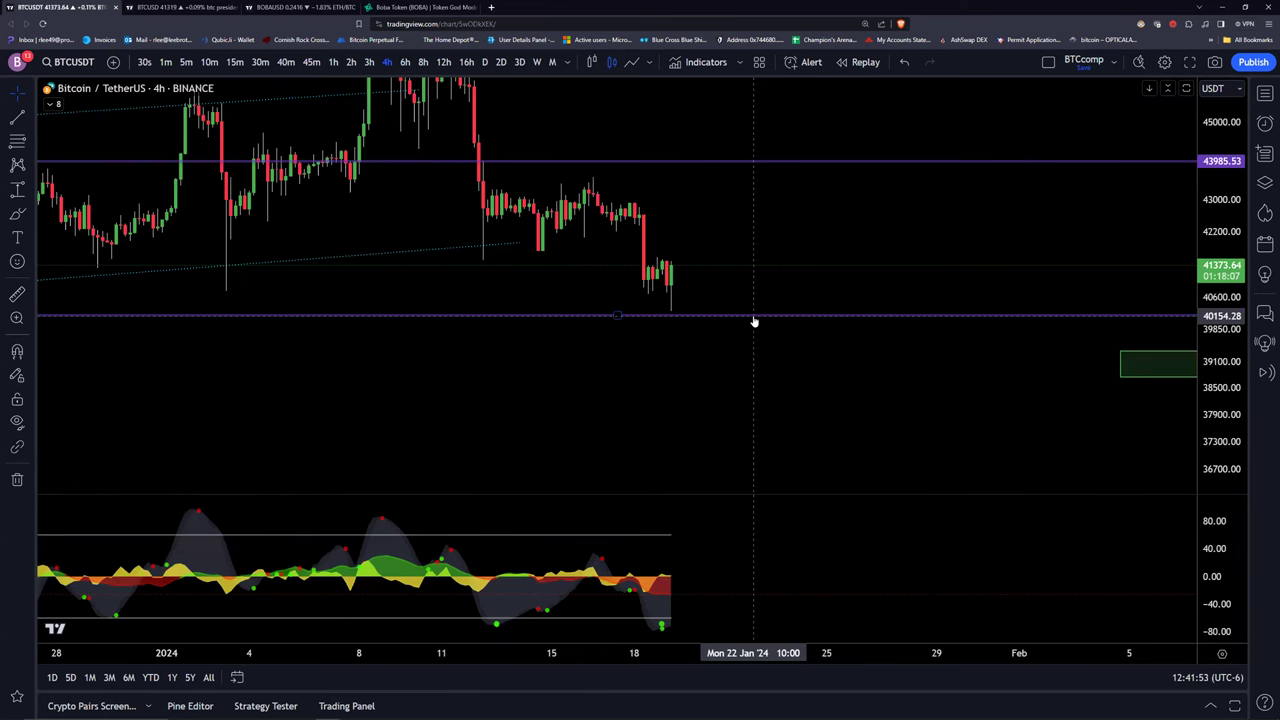
{"action": "scroll", "coordinate": [754, 322], "scroll_direction": "down", "scroll_amount": 5}
{"action": "left_click_drag", "start_coordinate": [1001, 406], "coordinate": [253, 414]}
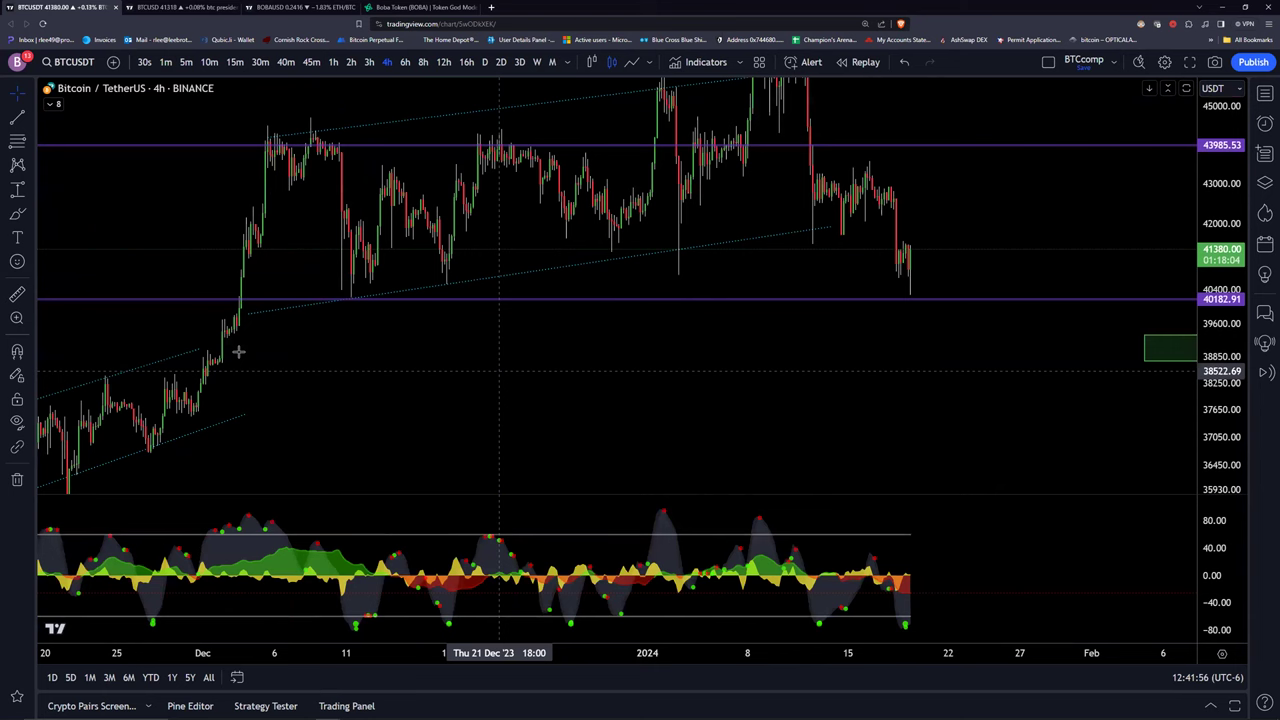